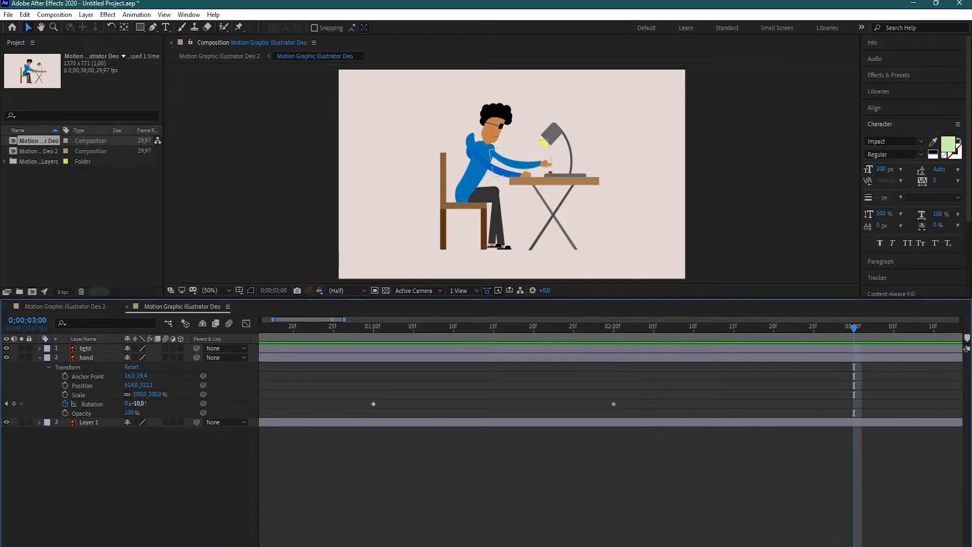
# - Set the hand layer's rotation to -3° at the 3-second mark and preview the animation from the start
pyautogui.press('Return')
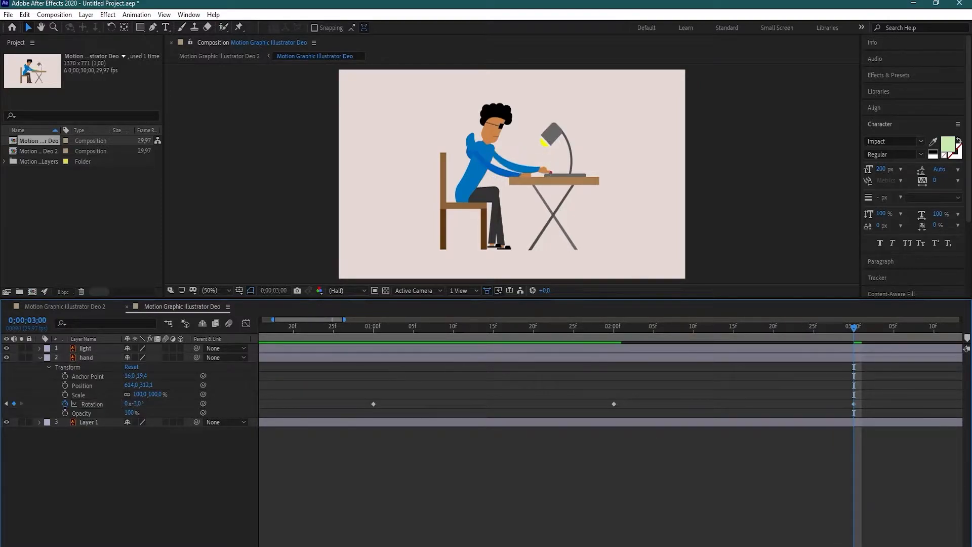
pyautogui.press('Home')
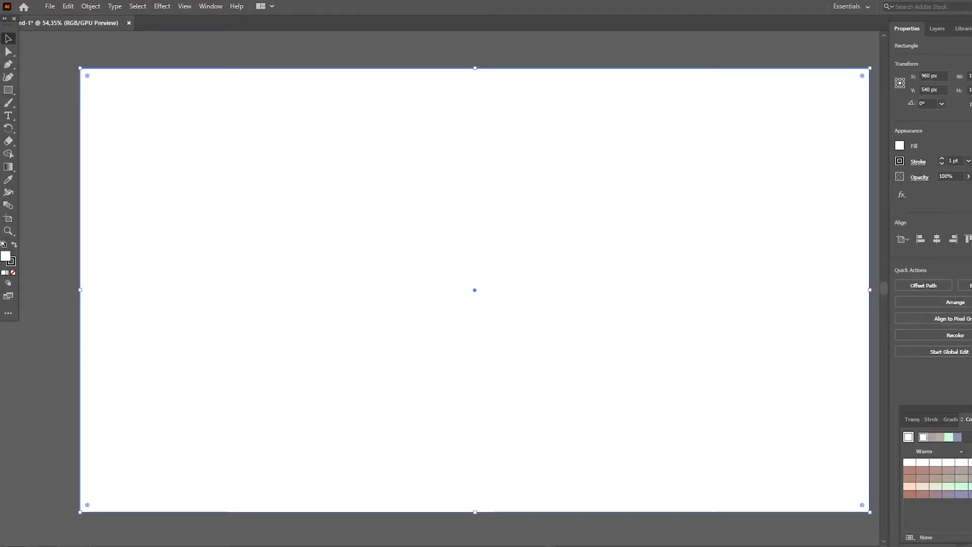
# - Switch to Adobe Illustrator and shrink Artboard 1 to a custom landscape size
pyautogui.hotkey('shift', 'o')
pyautogui.moveTo(80, 69); pyautogui.dragTo(307, 196)
pyautogui.moveTo(422, 243); pyautogui.dragTo(309, 160)
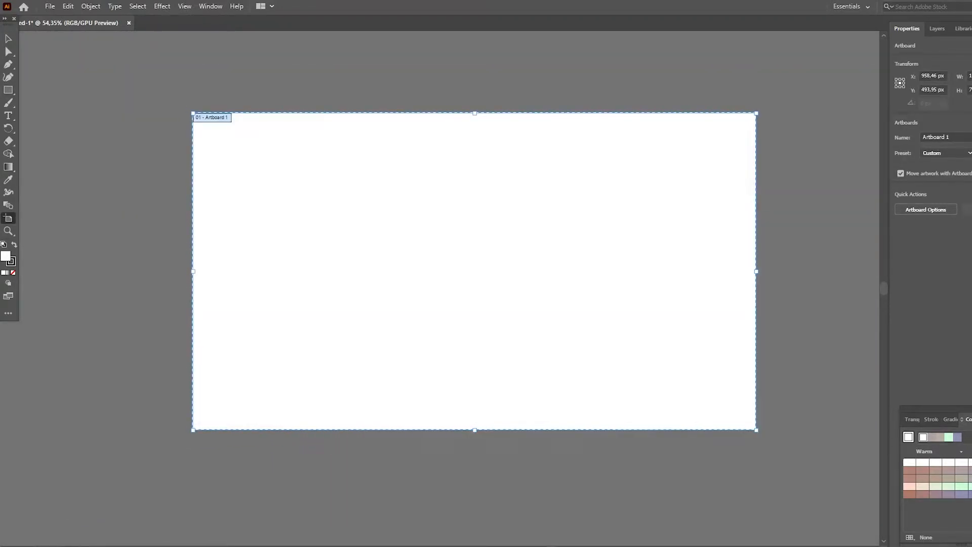
# - Draw a background rectangle that covers the whole artboard exactly
pyautogui.click(8, 231)
pyautogui.click(450, 253)
pyautogui.hscroll(-2, 439, 289)
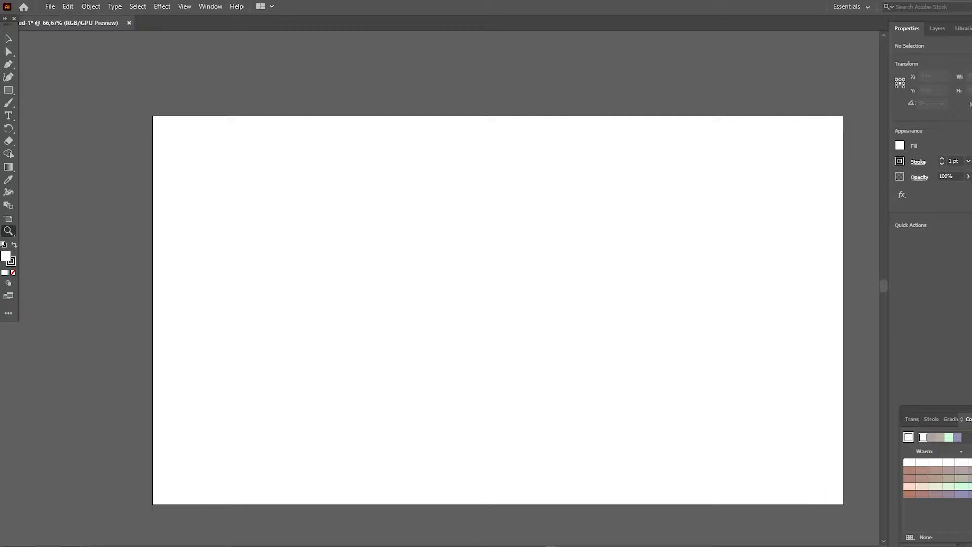
pyautogui.hotkey('ctrl', '+')
pyautogui.hotkey('ctrl', '0')
pyautogui.hscroll(-3, 439, 288)
pyautogui.hscroll(2, 439, 289)
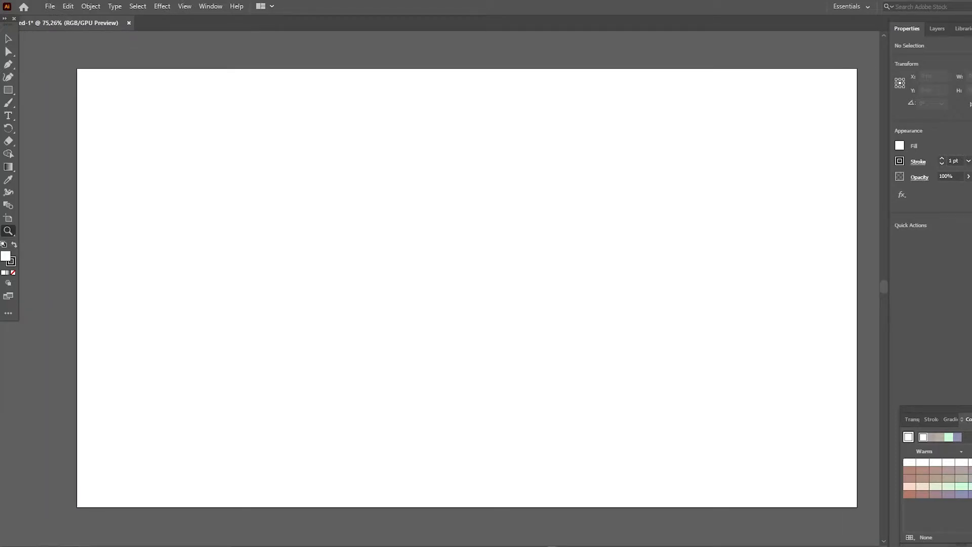
pyautogui.click(8, 39)
pyautogui.moveTo(77, 69)
pyautogui.mouseDown()
pyautogui.moveTo(729, 425)
pyautogui.moveTo(858, 507)
pyautogui.mouseUp()
pyautogui.press('v')
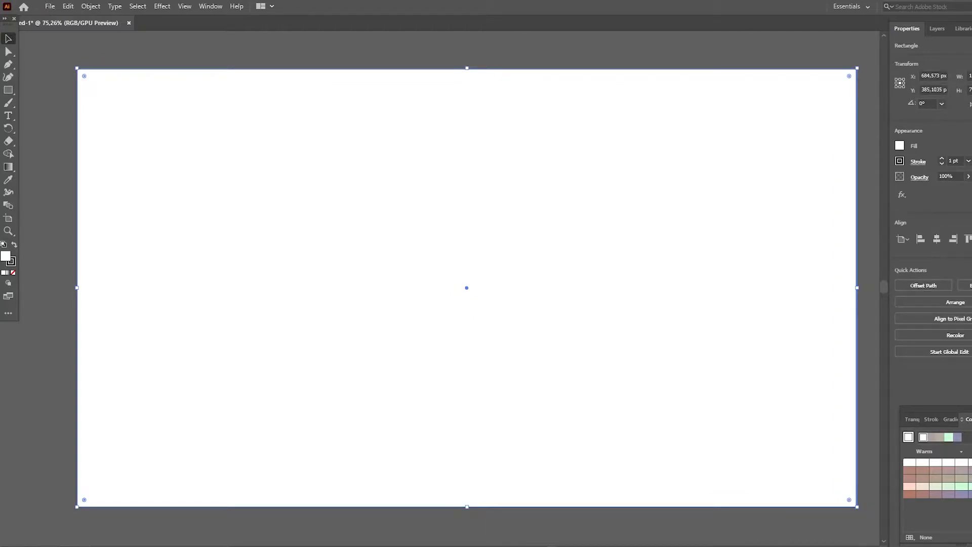
# - Fill the background rectangle with turquoise and remove its stroke
pyautogui.click(900, 146)
pyautogui.click(843, 191)
pyautogui.click(837, 183)
pyautogui.click(970, 471)
pyautogui.click(971, 462)
pyautogui.click(784, 198)
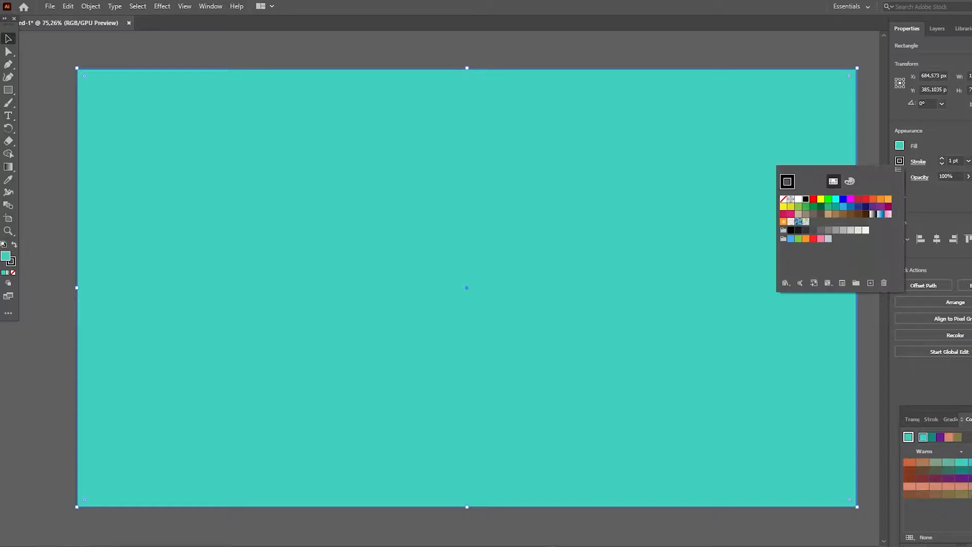
# - Try bluer and brighter turquoise shades from a different colour harmony on the background rectangle
pyautogui.click(971, 437)
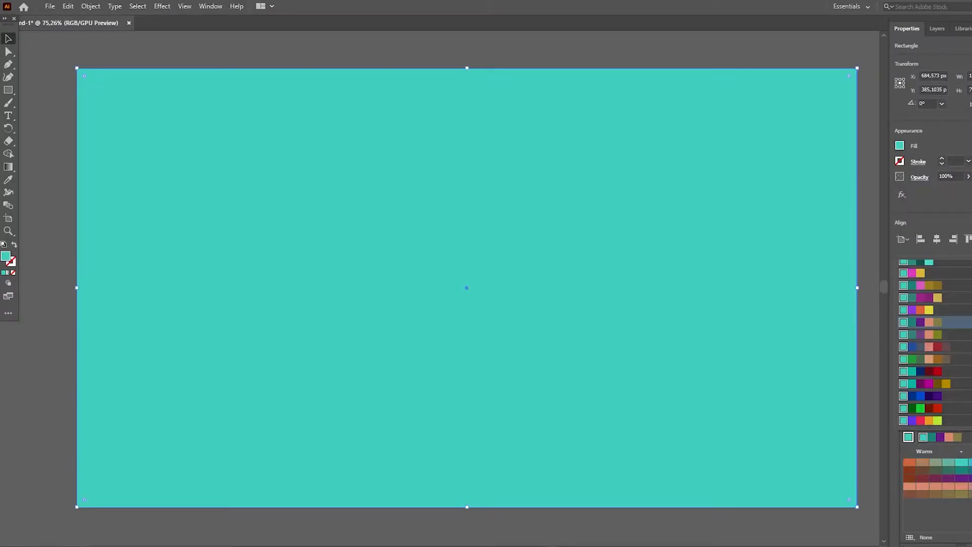
pyautogui.click(967, 302)
pyautogui.click(949, 462)
pyautogui.click(962, 462)
pyautogui.click(962, 486)
pyautogui.click(971, 463)
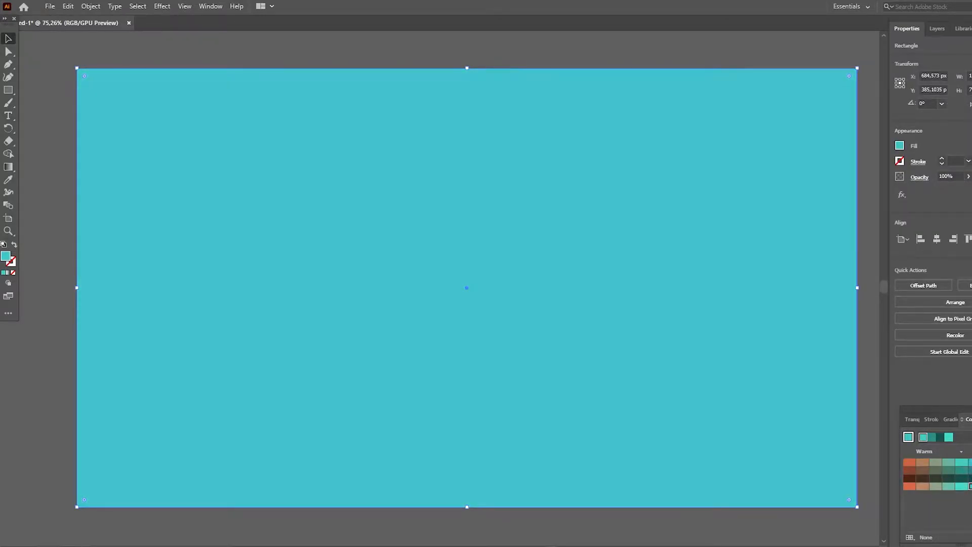
pyautogui.click(961, 486)
pyautogui.click(870, 431)
pyautogui.click(304, 177)
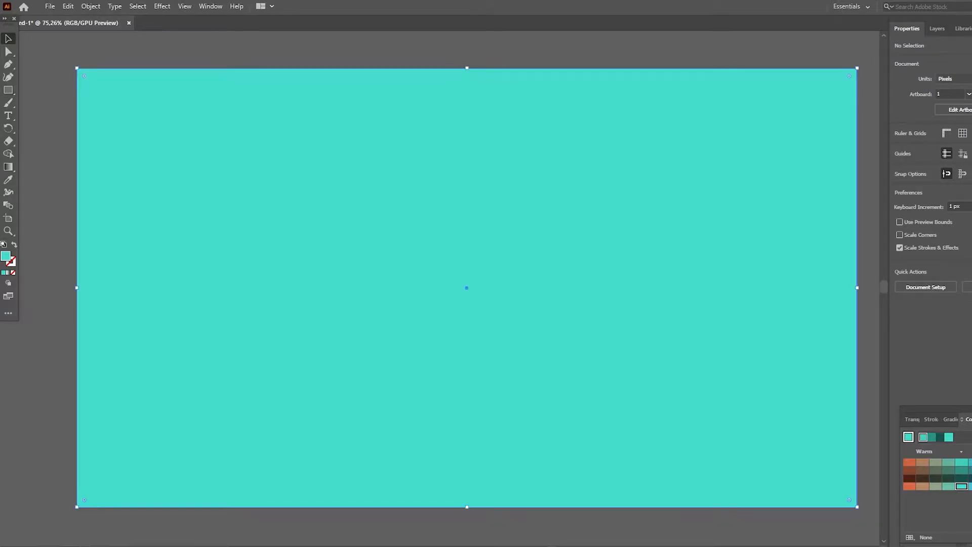
# - Fill the background rectangle with a pale pinkish beige
pyautogui.click(900, 145)
pyautogui.click(860, 213)
pyautogui.click(923, 462)
pyautogui.hotkey('ctrl', '2')
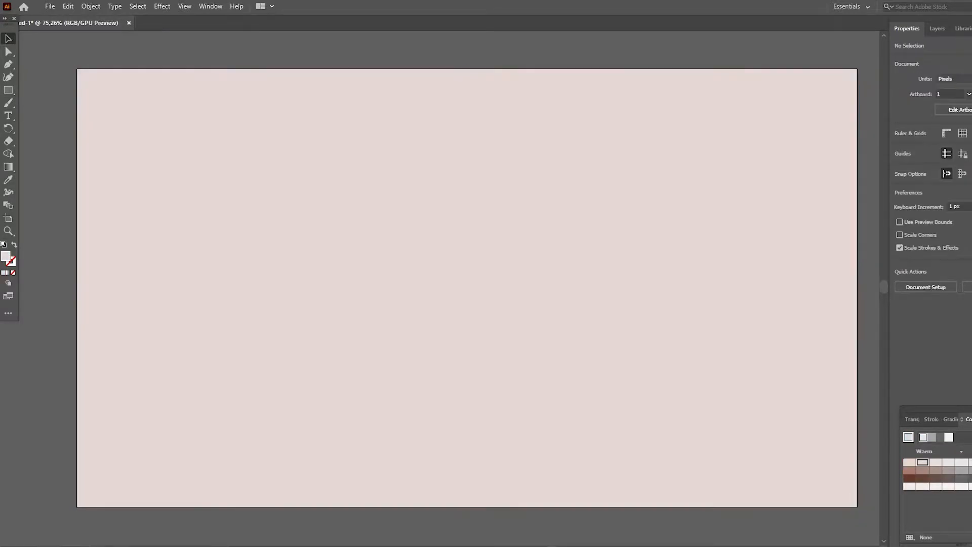
# - Draw a long, thin horizontal rectangle at the artboard's centre as the tabletop and fill it with brown
pyautogui.click(8, 64)
pyautogui.moveTo(8, 90); pyautogui.dragTo(56, 90)
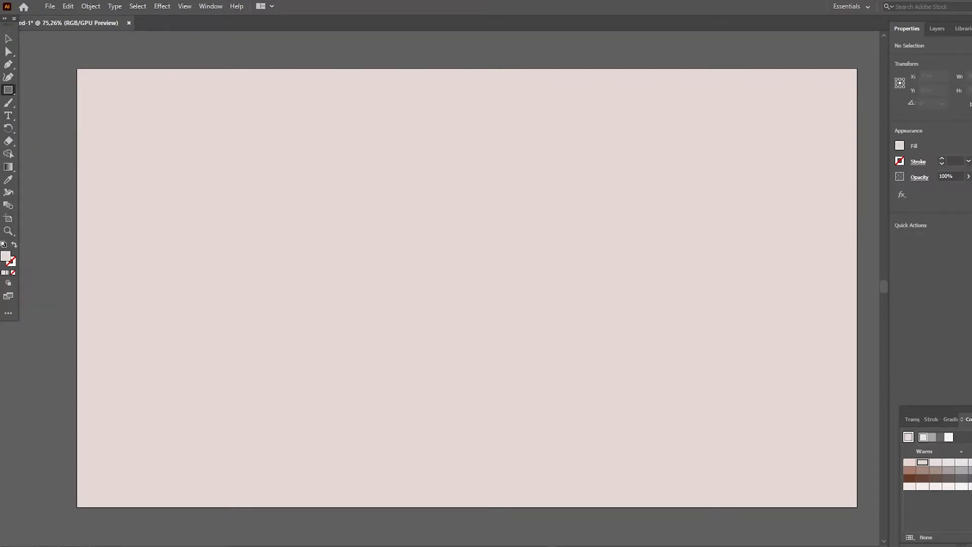
pyautogui.moveTo(466, 294)
pyautogui.mouseDown()
pyautogui.moveTo(524, 309)
pyautogui.moveTo(526, 344)
pyautogui.moveTo(544, 294)
pyautogui.mouseUp()
pyautogui.click(900, 146)
pyautogui.click(852, 199)
pyautogui.click(860, 200)
pyautogui.click(659, 213)
pyautogui.click(633, 218)
# - Move the brown tabletop slightly to the right at the same height
pyautogui.click(8, 64)
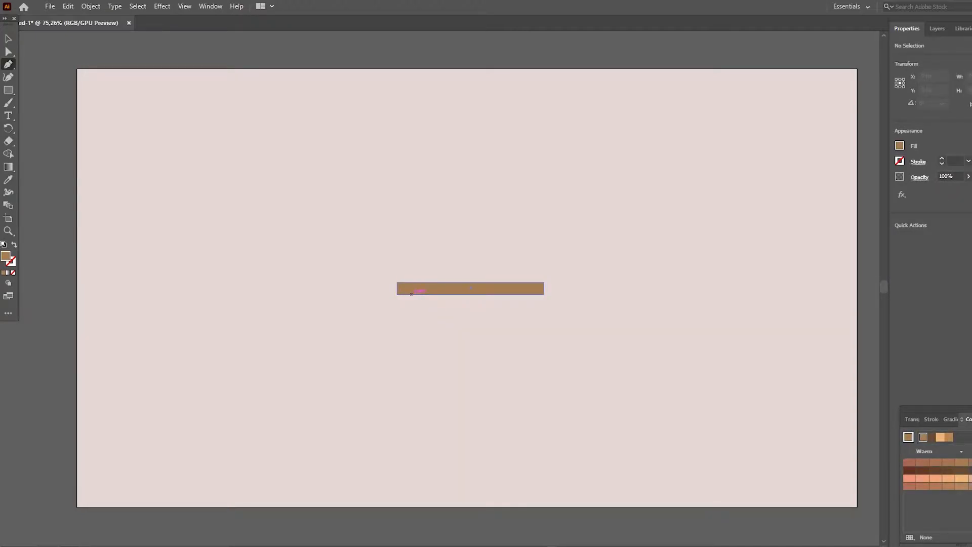
pyautogui.press('v')
pyautogui.moveTo(450, 286); pyautogui.dragTo(458, 286)
pyautogui.click(522, 263)
# - Draw a small rectangle on the right half of the tabletop as the lamp base and fill it dark grey
pyautogui.press('z')
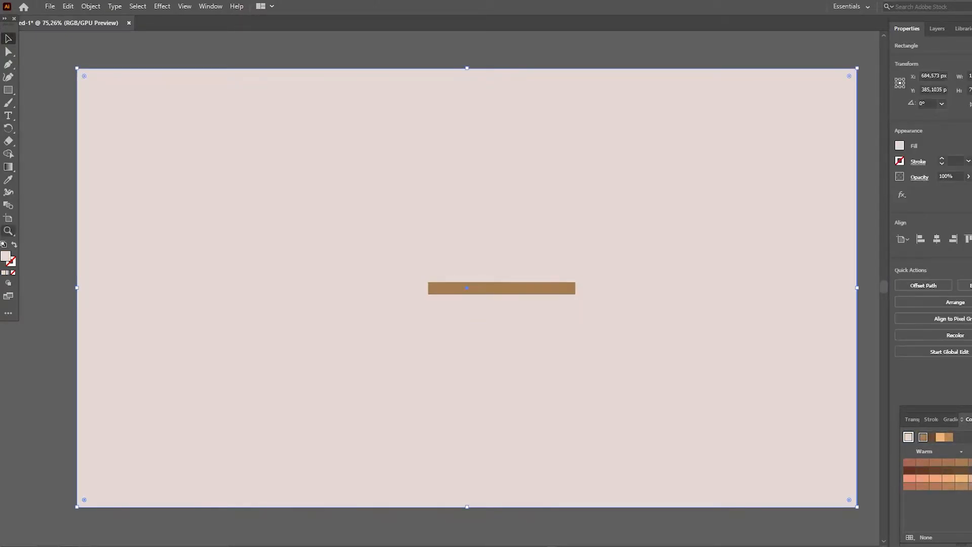
pyautogui.click(521, 267)
pyautogui.click(442, 295)
pyautogui.click(428, 262)
pyautogui.press('m')
pyautogui.moveTo(406, 334); pyautogui.dragTo(535, 351)
pyautogui.press('v')
pyautogui.click(900, 146)
pyautogui.click(857, 214)
pyautogui.click(842, 215)
pyautogui.click(827, 215)
pyautogui.press('Escape')
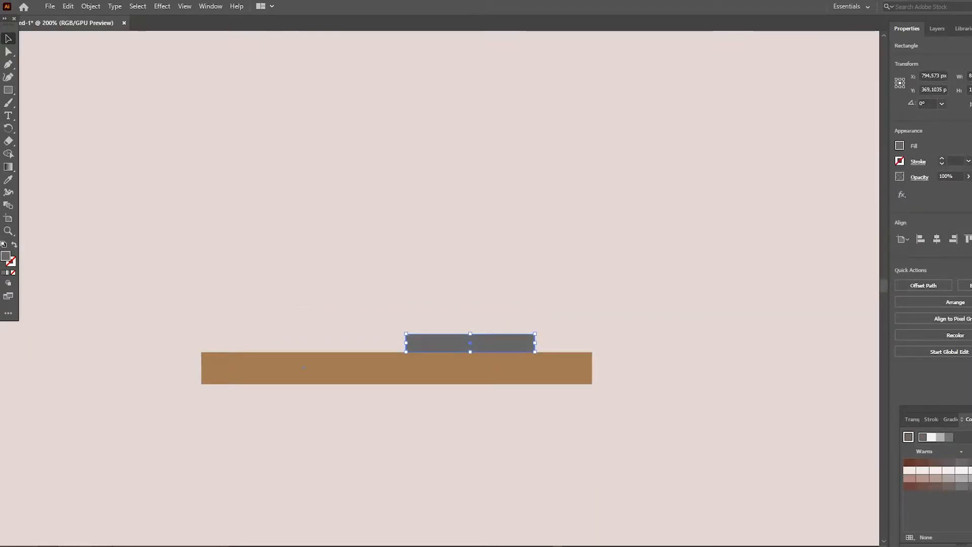
# - Flatten the lamp base and fully round its two upper corners
pyautogui.moveTo(468, 334); pyautogui.dragTo(393, 349)
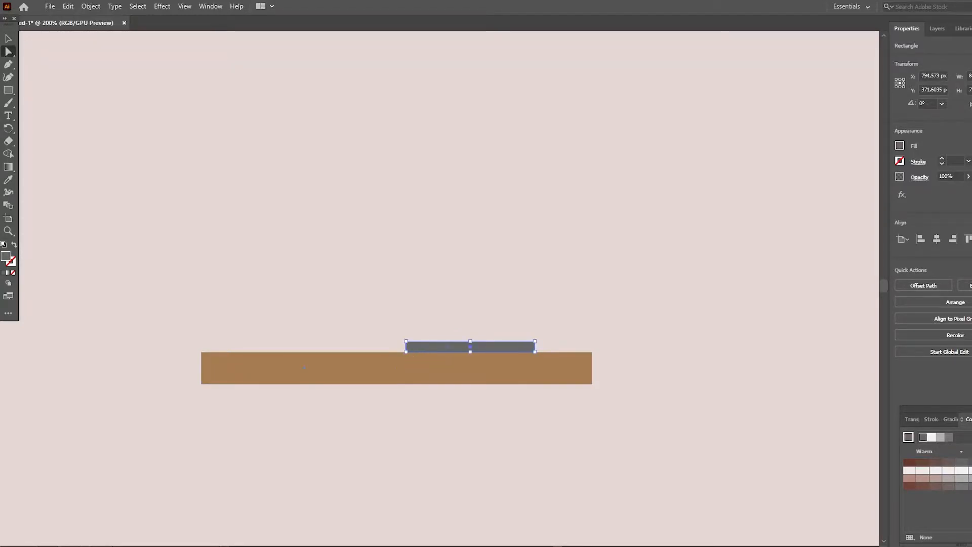
pyautogui.click(414, 349)
pyautogui.click(442, 309)
pyautogui.click(462, 255)
pyautogui.moveTo(378, 286); pyautogui.dragTo(421, 318)
pyautogui.scroll(2, 421, 318)
pyautogui.press('v')
pyautogui.scroll(2, 420, 319)
pyautogui.click(420, 318)
# - Draw the lamp arm with the Curvature tool, rising from the base and arching over to the upper left
pyautogui.click(8, 90)
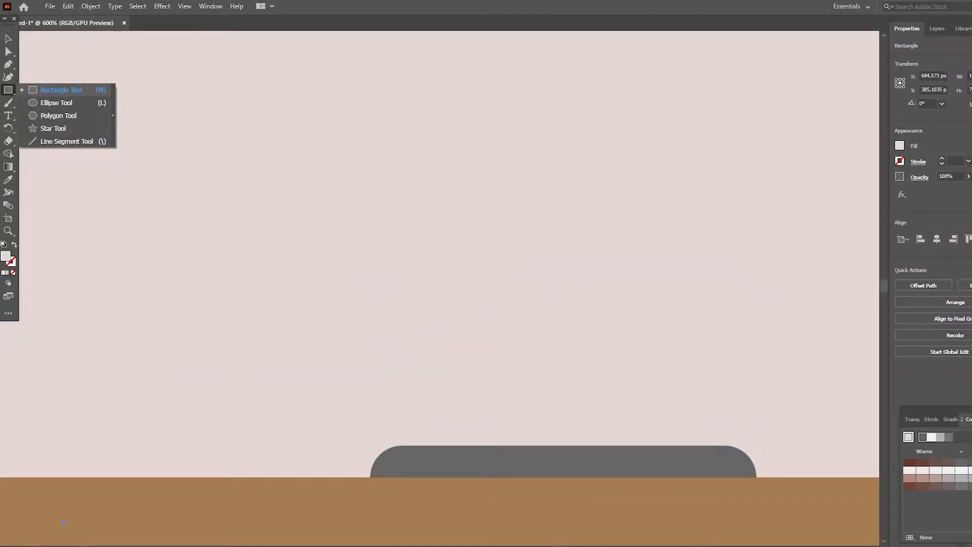
pyautogui.click(8, 77)
pyautogui.click(607, 450)
pyautogui.scroll(2, 607, 450)
pyautogui.click(589, 242)
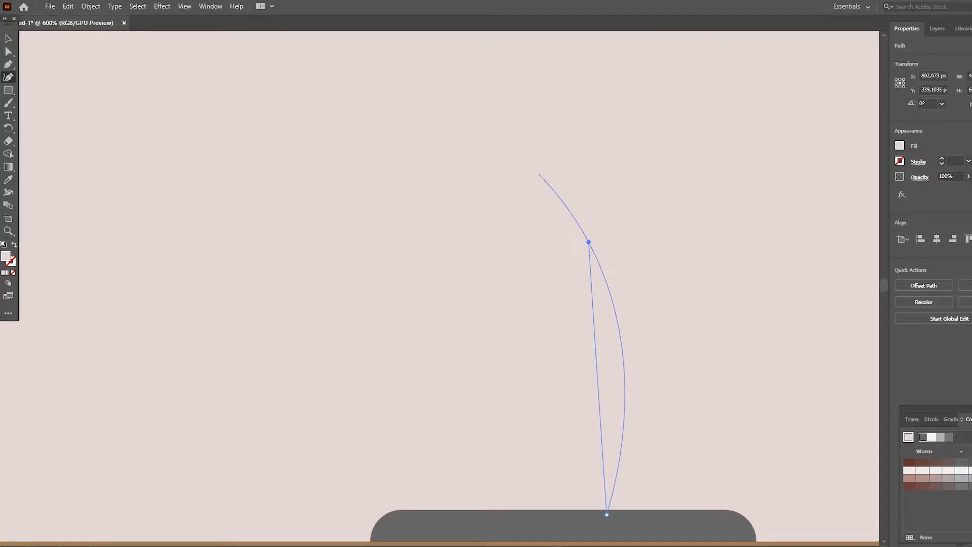
pyautogui.click(498, 110)
# - Give the lamp arm a thick dark grey stroke and send it behind the lamp base
pyautogui.click(8, 39)
pyautogui.click(900, 161)
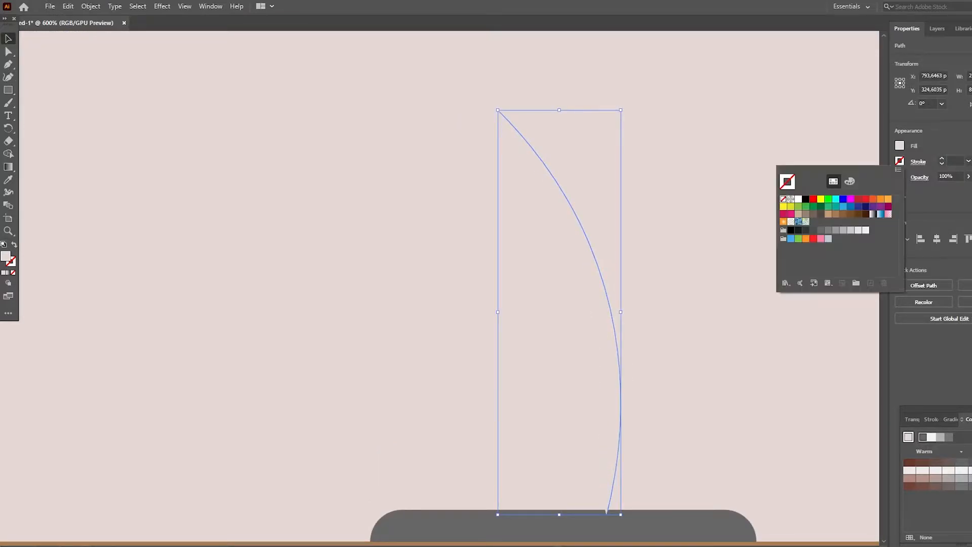
pyautogui.click(813, 227)
pyautogui.click(942, 159)
pyautogui.click(942, 159)
pyautogui.click(943, 159)
pyautogui.click(942, 159)
pyautogui.scroll(-1, 651, 456)
pyautogui.rightClick(651, 477)
pyautogui.moveTo(684, 418)
pyautogui.click(790, 417)
pyautogui.scroll(2, 607, 355)
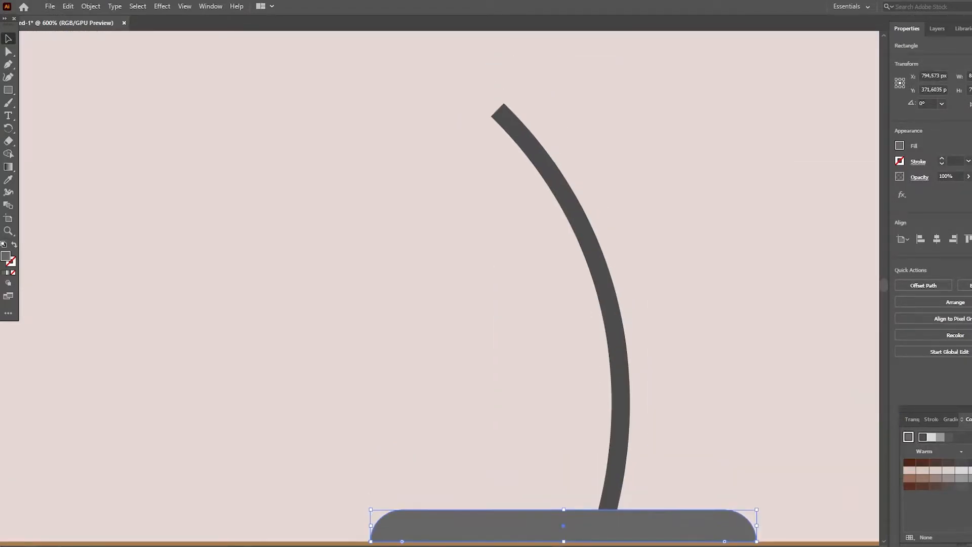
# - Draw an upright grey rectangle beside the lamp arm as the lampshade and rotate it to 315°
pyautogui.moveTo(8, 90); pyautogui.dragTo(51, 87)
pyautogui.moveTo(364, 225); pyautogui.dragTo(493, 397)
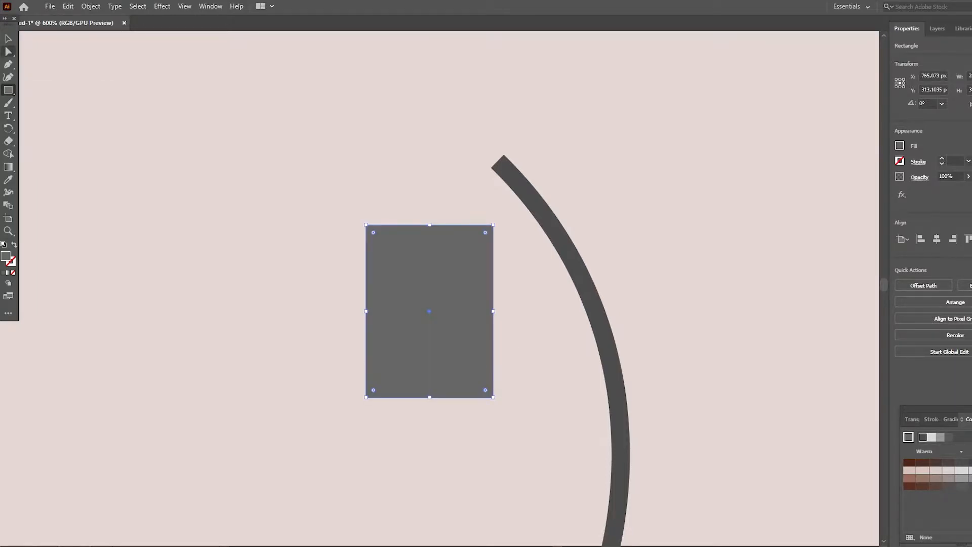
pyautogui.press('v')
pyautogui.moveTo(496, 222); pyautogui.dragTo(538, 295)
# - Move the lampshade onto the arm's upper end and round its two upper corners
pyautogui.moveTo(472, 308); pyautogui.dragTo(486, 213)
pyautogui.click(512, 314)
pyautogui.scroll(1, 446, 218)
pyautogui.scroll(-3, 445, 218)
pyautogui.click(446, 218)
pyautogui.moveTo(8, 90); pyautogui.dragTo(51, 90)
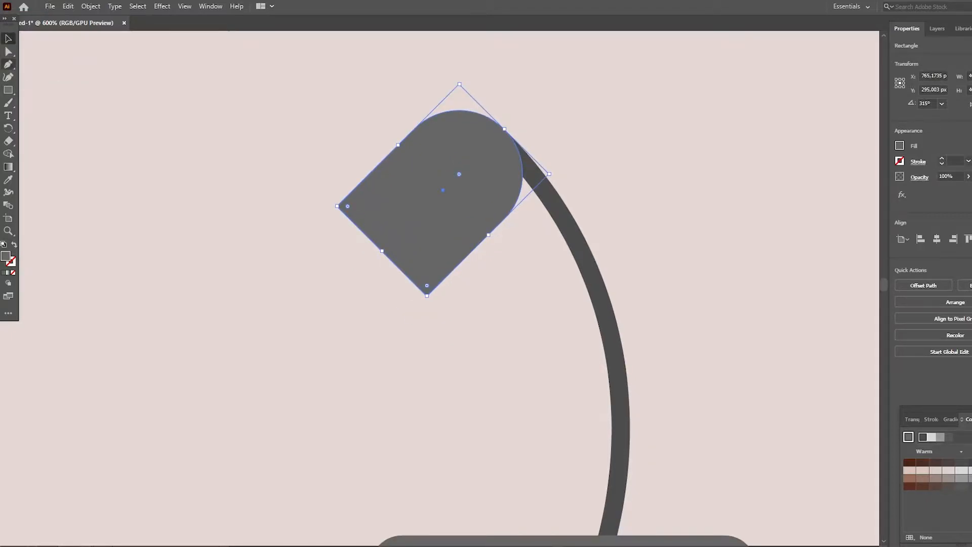
pyautogui.click(8, 65)
pyautogui.click(337, 206)
pyautogui.hotkey('ctrl', 'z')
pyautogui.press('v')
pyautogui.click(304, 202)
# - Draw a thin horizontal strip below the lampshade and fill it with very light grey
pyautogui.moveTo(407, 349); pyautogui.dragTo(430, 329)
pyautogui.press('v')
pyautogui.scroll(1, 430, 329)
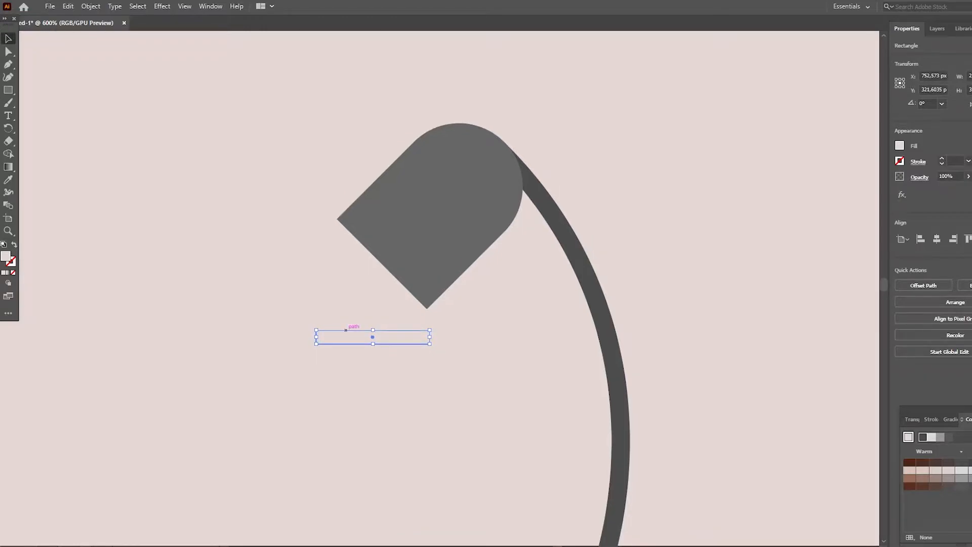
pyautogui.click(900, 146)
pyautogui.click(865, 215)
pyautogui.press('Escape')
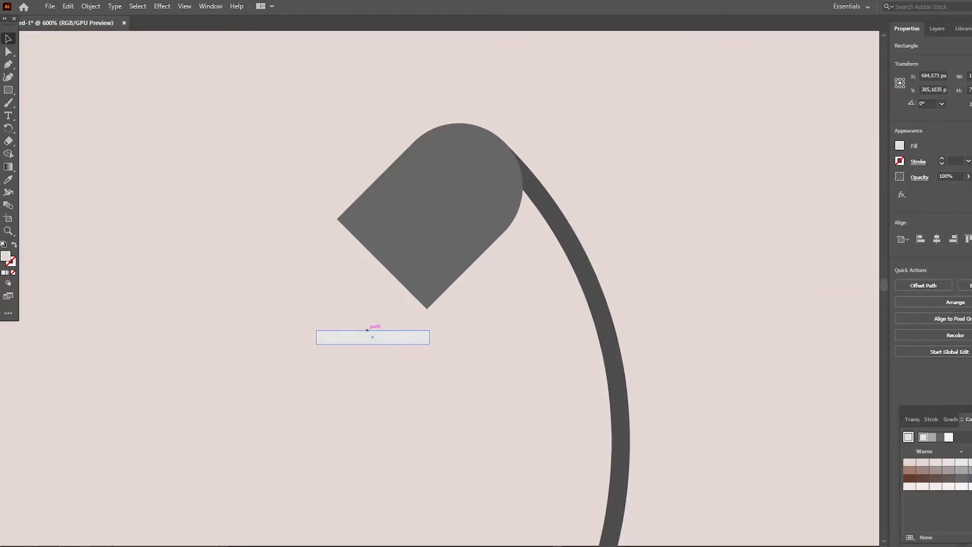
# - Rotate the light grey strip to 315° and attach it flush along the lampshade's open edge
pyautogui.moveTo(442, 350); pyautogui.dragTo(412, 394)
pyautogui.moveTo(398, 356); pyautogui.dragTo(428, 309)
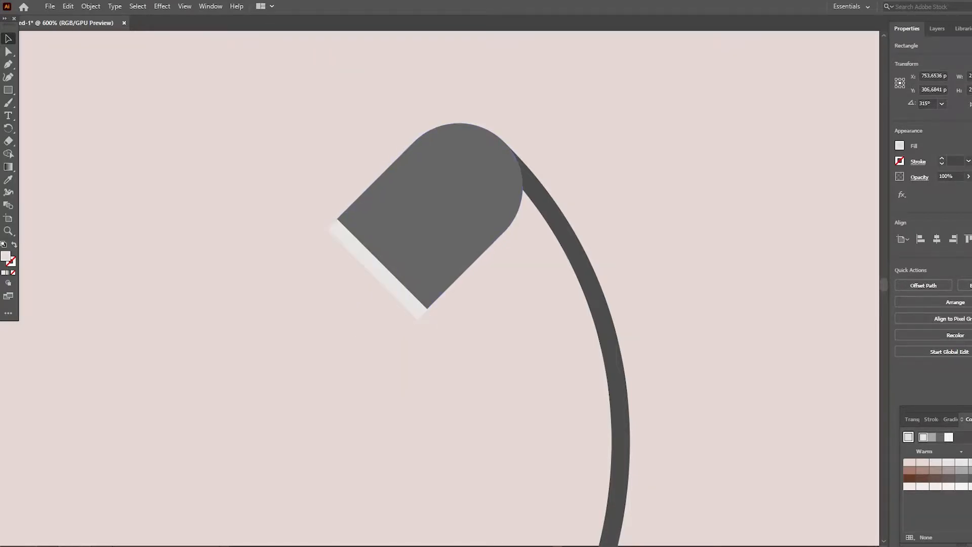
pyautogui.click(506, 301)
pyautogui.scroll(1, 507, 301)
pyautogui.scroll(-2, 506, 301)
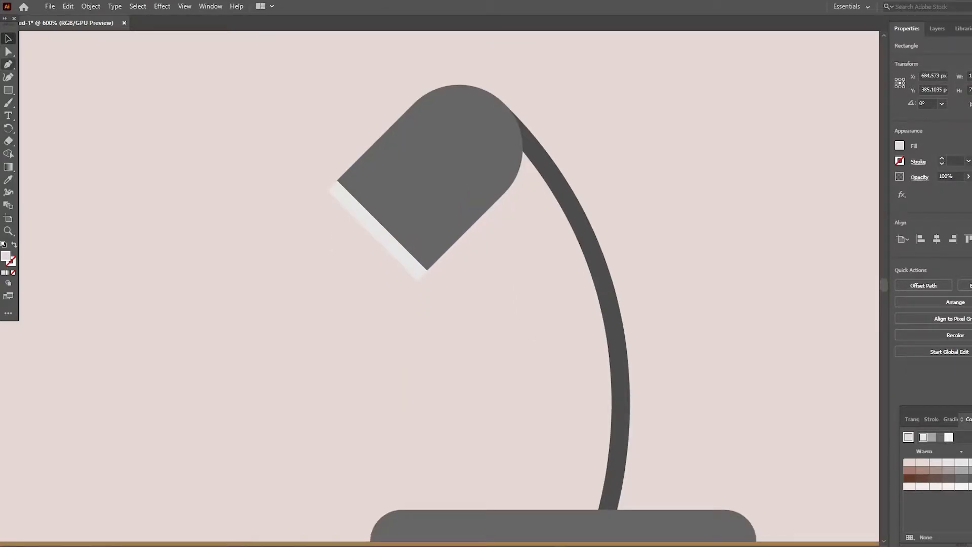
# - Draw a circle below the lampshade and cut it down to a half circle with the Shape Builder
pyautogui.click(8, 89)
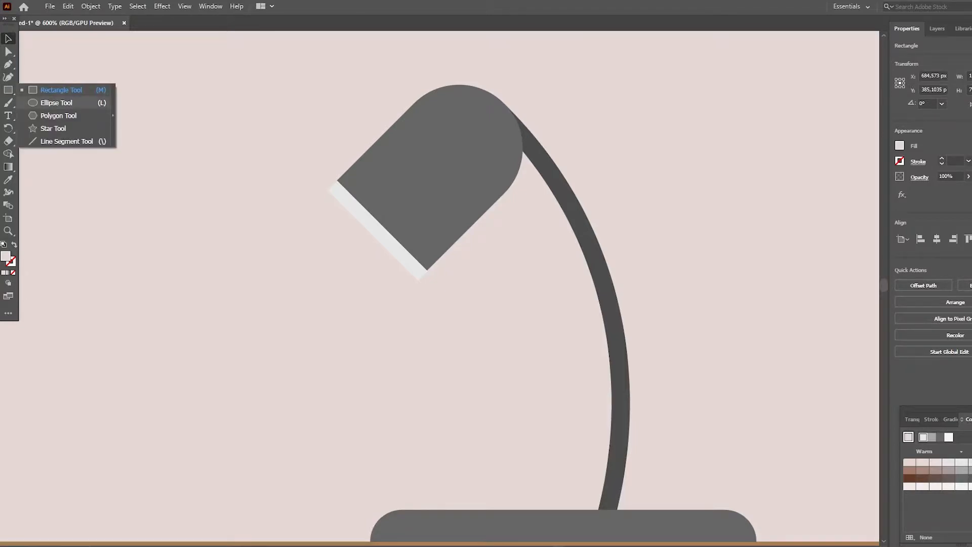
pyautogui.click(56, 103)
pyautogui.moveTo(307, 292)
pyautogui.mouseDown()
pyautogui.moveTo(423, 405)
pyautogui.moveTo(411, 396)
pyautogui.mouseUp()
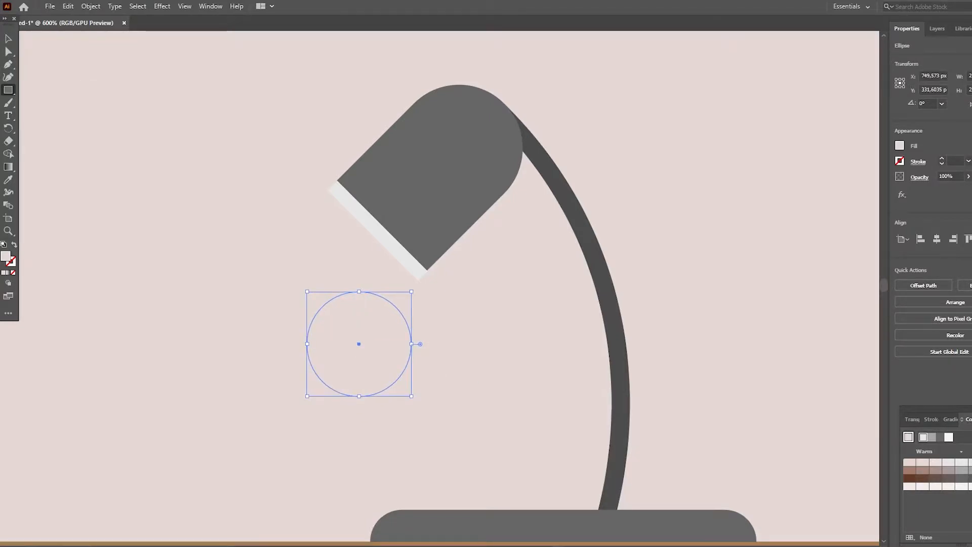
pyautogui.moveTo(284, 328)
pyautogui.mouseDown()
pyautogui.moveTo(416, 393)
pyautogui.moveTo(439, 415)
pyautogui.mouseUp()
pyautogui.press('v')
pyautogui.keyDown('shift'); pyautogui.click(359, 310); pyautogui.keyUp('shift')
pyautogui.hotkey('shift', 'm')
pyautogui.moveTo(240, 342); pyautogui.dragTo(375, 378)
pyautogui.press('v')
# - Make the half circle a yellow bulb, rotated to fit the lampshade's opening and arranged behind the light grey strip
pyautogui.moveTo(417, 288); pyautogui.dragTo(265, 263)
pyautogui.moveTo(370, 300); pyautogui.dragTo(374, 243)
pyautogui.click(900, 146)
pyautogui.click(827, 183)
pyautogui.press('Escape')
pyautogui.rightClick(375, 222)
pyautogui.click(511, 419)
pyautogui.click(900, 146)
pyautogui.doubleClick(699, 228)
pyautogui.hotkey('ctrl', 'z')
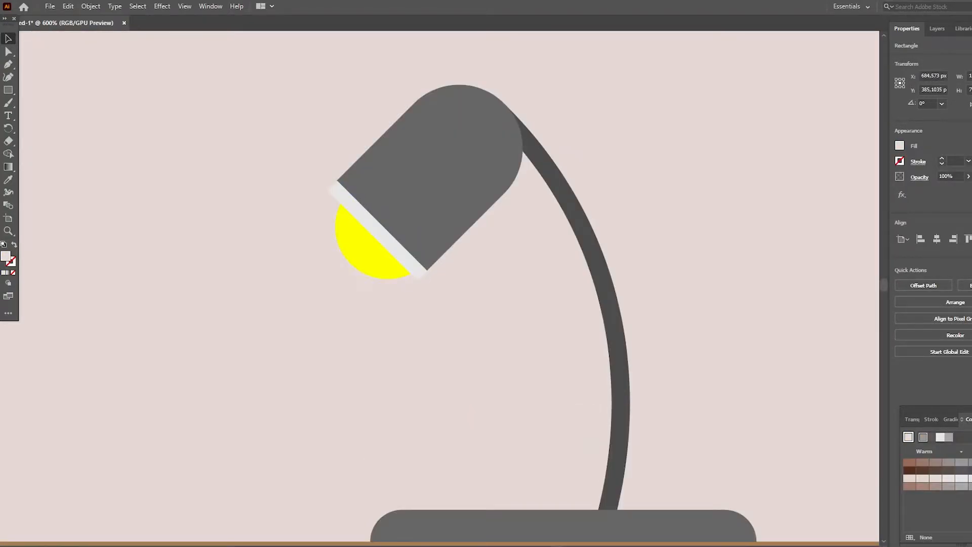
# - Try a 0.5 pt grey outline on the lampshade's light grey strip, and remove it again
pyautogui.click(900, 161)
pyautogui.click(810, 198)
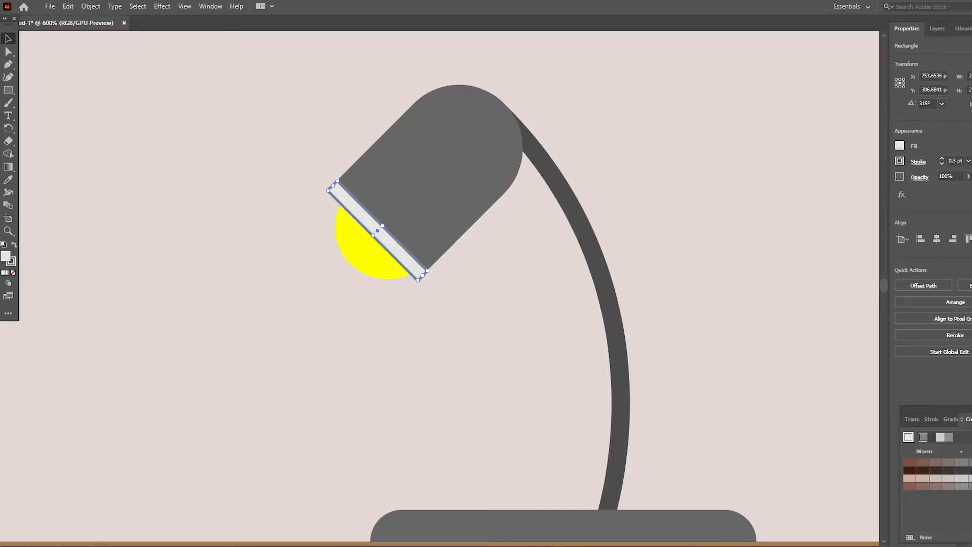
pyautogui.click(378, 231)
pyautogui.moveTo(421, 274); pyautogui.dragTo(420, 273)
pyautogui.click(456, 298)
pyautogui.click(900, 161)
pyautogui.click(785, 188)
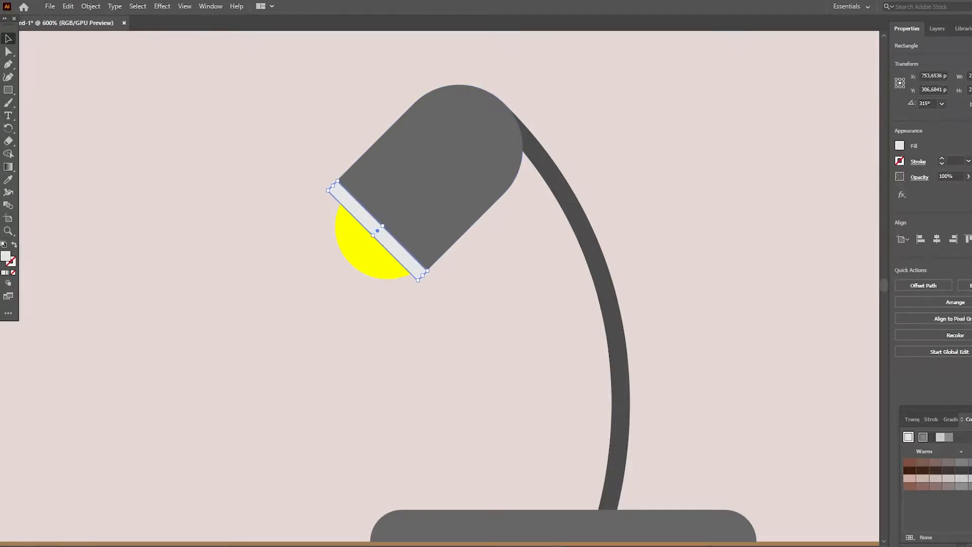
# - Examine the complete lamp and its placement on the tabletop
pyautogui.doubleClick(715, 116)
pyautogui.rightClick(714, 116)
pyautogui.click(745, 137)
pyautogui.scroll(-1, 456, 286)
pyautogui.press('z')
pyautogui.moveTo(297, 77); pyautogui.dragTo(228, 78)
pyautogui.scroll(5, 456, 286)
pyautogui.hscroll(-3, 537, 286)
pyautogui.scroll(-4, 537, 303)
pyautogui.scroll(-3, 537, 304)
pyautogui.scroll(-3, 537, 304)
pyautogui.scroll(2, 537, 304)
pyautogui.scroll(2, 596, 264)
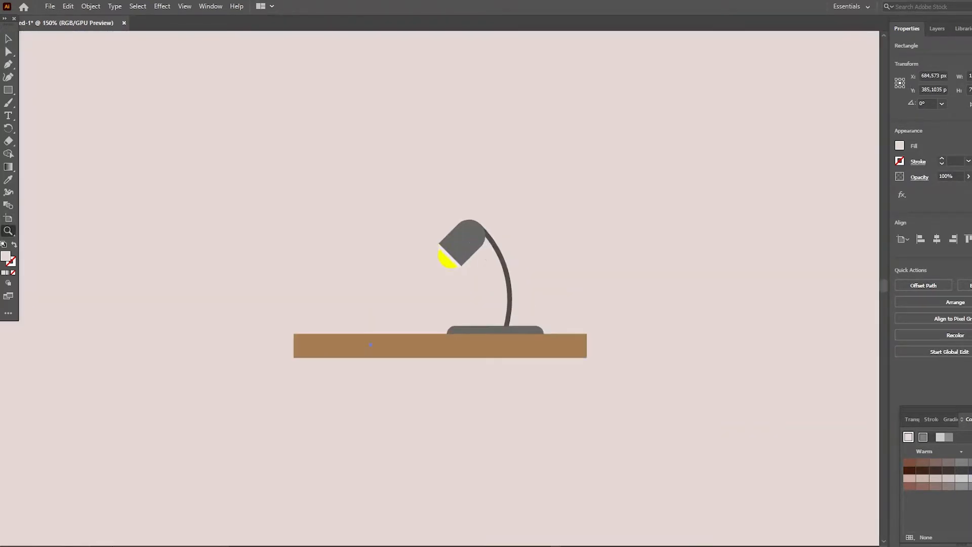
# - Expand Layer 1 to list its objects and lock the background rectangle
pyautogui.click(937, 29)
pyautogui.click(925, 46)
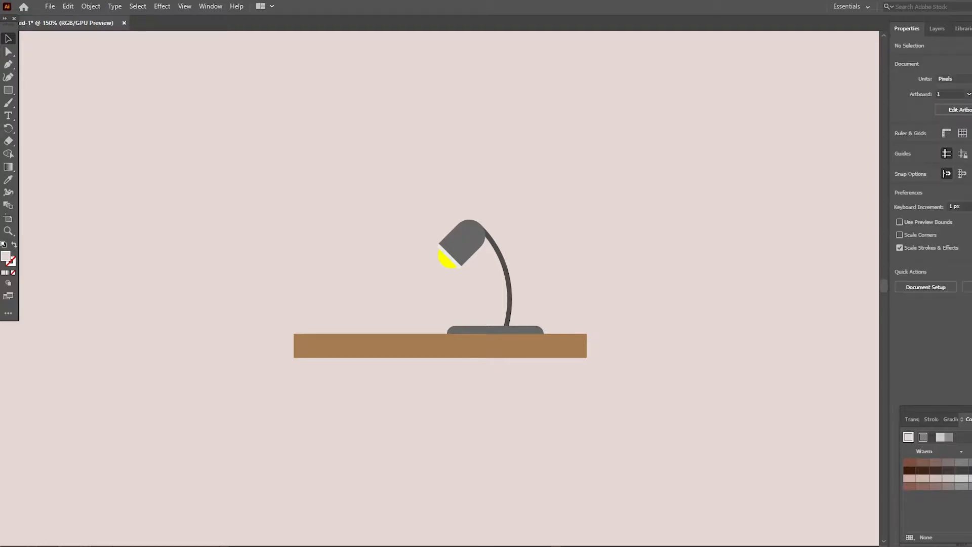
pyautogui.hscroll(-1, 456, 288)
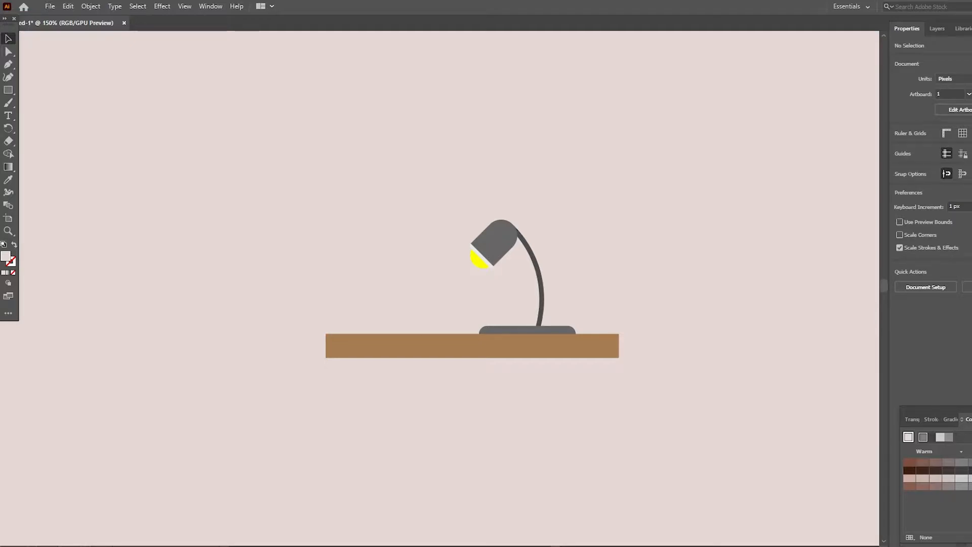
# - Group the lamp's base, arm and shade, enlarge the group and seat it on the tabletop
pyautogui.click(545, 330)
pyautogui.keyDown('shift'); pyautogui.click(542, 294); pyautogui.keyUp('shift')
pyautogui.keyDown('shift'); pyautogui.click(487, 245); pyautogui.keyUp('shift')
pyautogui.hotkey('ctrl', 'g')
pyautogui.scroll(3, 547, 263)
pyautogui.moveTo(576, 284); pyautogui.dragTo(669, 180)
pyautogui.moveTo(604, 309); pyautogui.dragTo(554, 310)
pyautogui.moveTo(618, 181); pyautogui.dragTo(570, 232)
pyautogui.moveTo(492, 260); pyautogui.dragTo(499, 261)
# - Bring the brown tabletop to the front of the stacking order
pyautogui.rightClick(588, 406)
pyautogui.moveTo(628, 348)
pyautogui.click(734, 348)
# - Draw a closed triangular light beam from the bulb down to the tabletop's front end with the Pen tool
pyautogui.press('p')
pyautogui.click(434, 299)
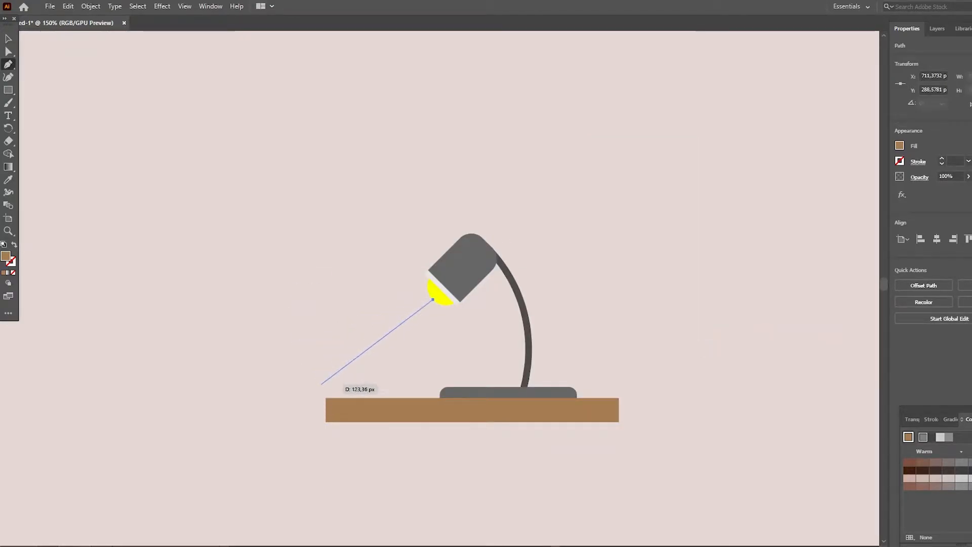
pyautogui.click(403, 398)
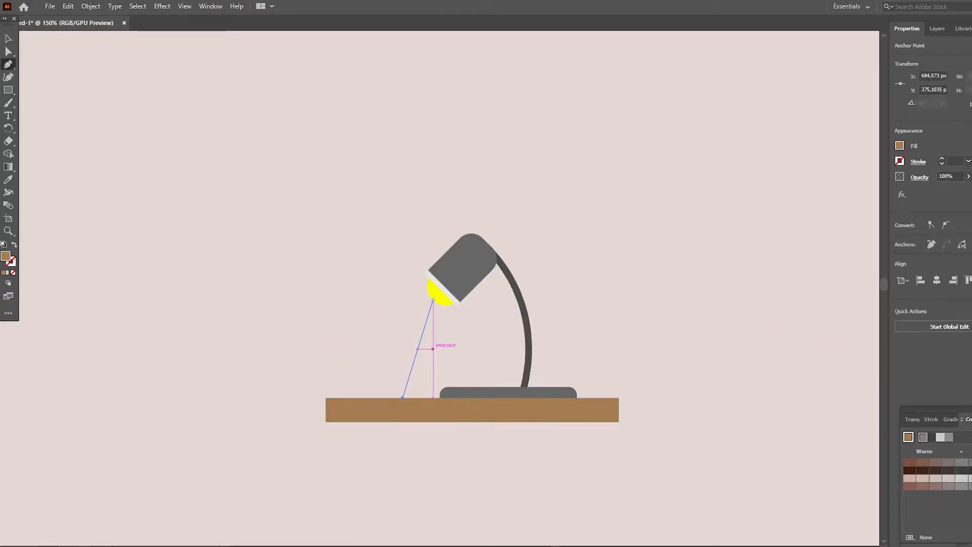
pyautogui.moveTo(356, 299); pyautogui.dragTo(282, 271)
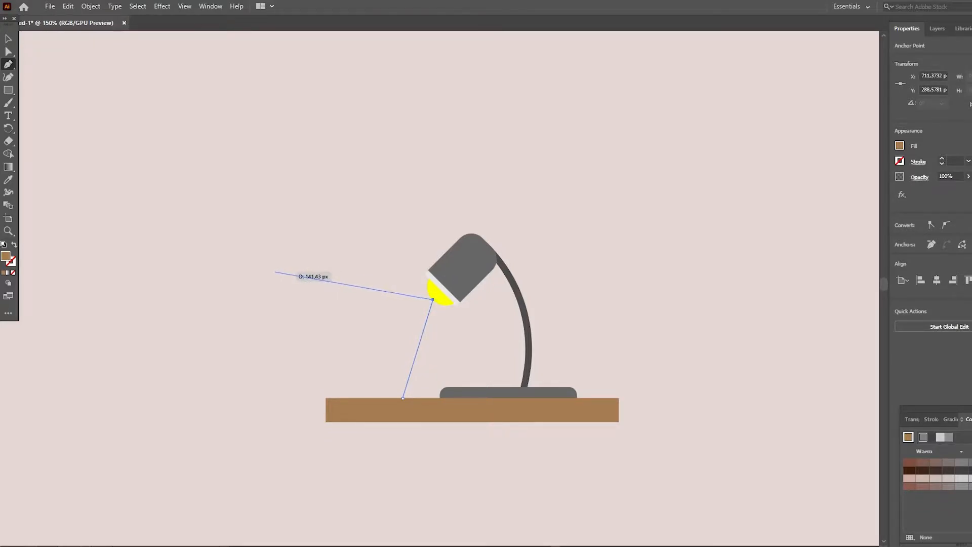
pyautogui.click(326, 398)
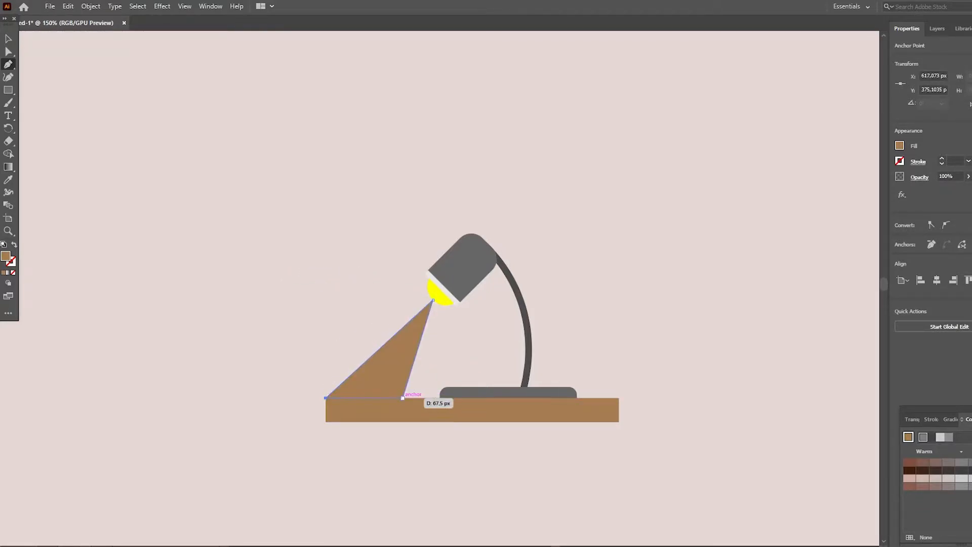
# - Fill the triangular light beam with yellow and reduce its opacity to 24%
pyautogui.click(900, 146)
pyautogui.click(821, 183)
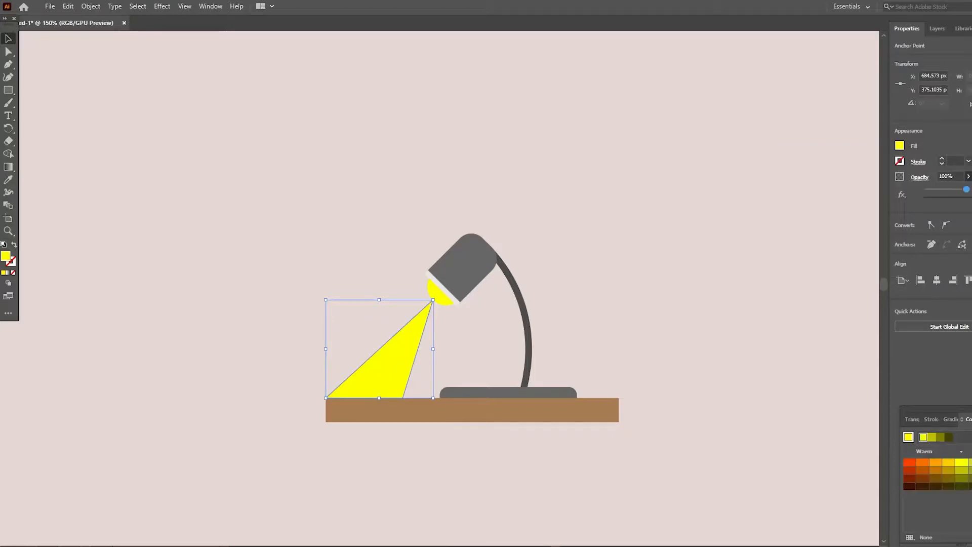
pyautogui.click(336, 177)
pyautogui.scroll(3, 336, 177)
pyautogui.scroll(-5, 336, 176)
pyautogui.hotkey('ctrl', 'space')
pyautogui.moveTo(336, 177); pyautogui.dragTo(291, 176)
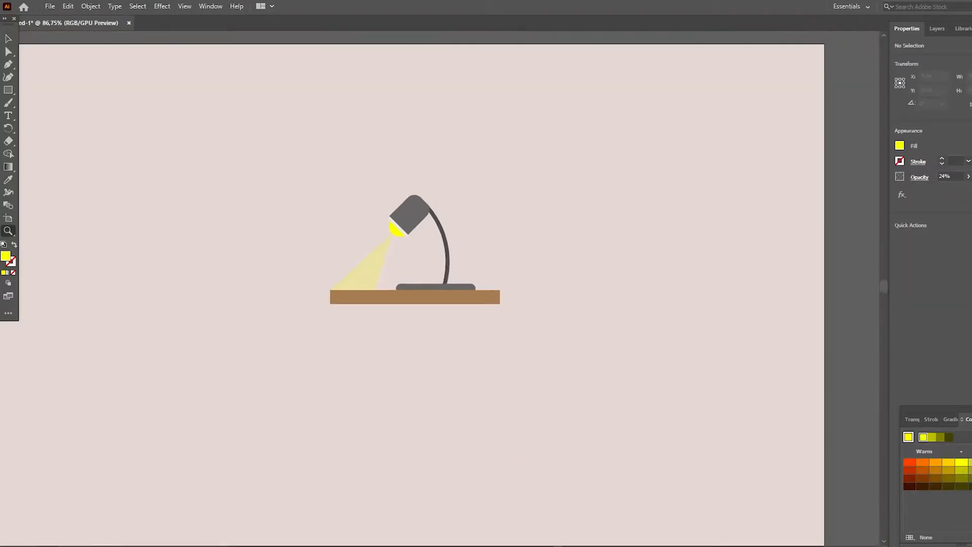
# - Unlock the background rectangle and try a black fill on it
pyautogui.click(937, 29)
pyautogui.click(910, 90)
pyautogui.click(781, 112)
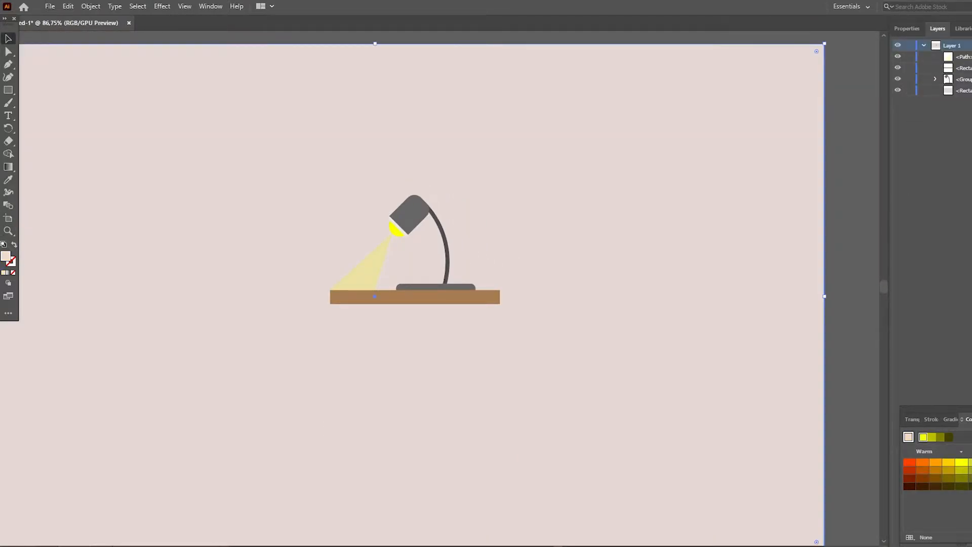
pyautogui.click(907, 28)
pyautogui.click(900, 146)
pyautogui.click(806, 184)
pyautogui.click(852, 121)
# - Isolate the lamp group, set the curved arm's fill to none and leave isolation mode
pyautogui.click(440, 242)
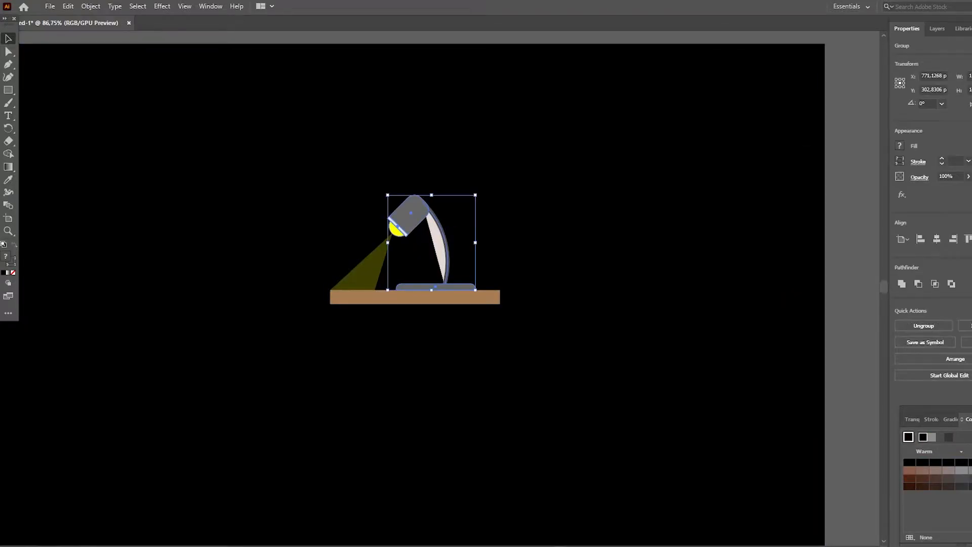
pyautogui.doubleClick(442, 242)
pyautogui.click(442, 242)
pyautogui.click(900, 145)
pyautogui.click(785, 183)
pyautogui.click(712, 143)
pyautogui.rightClick(712, 144)
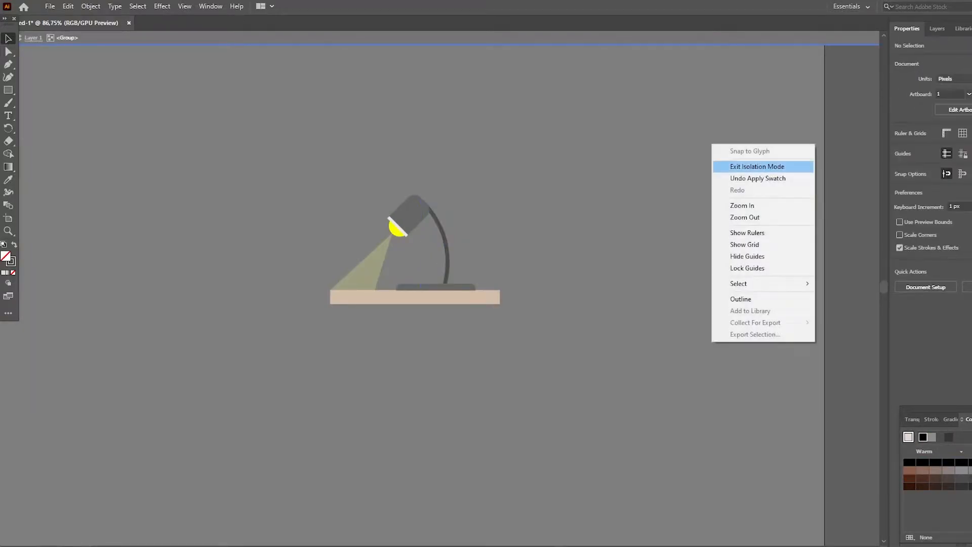
pyautogui.click(755, 166)
pyautogui.hscroll(-2, 450, 289)
pyautogui.scroll(-1, 450, 289)
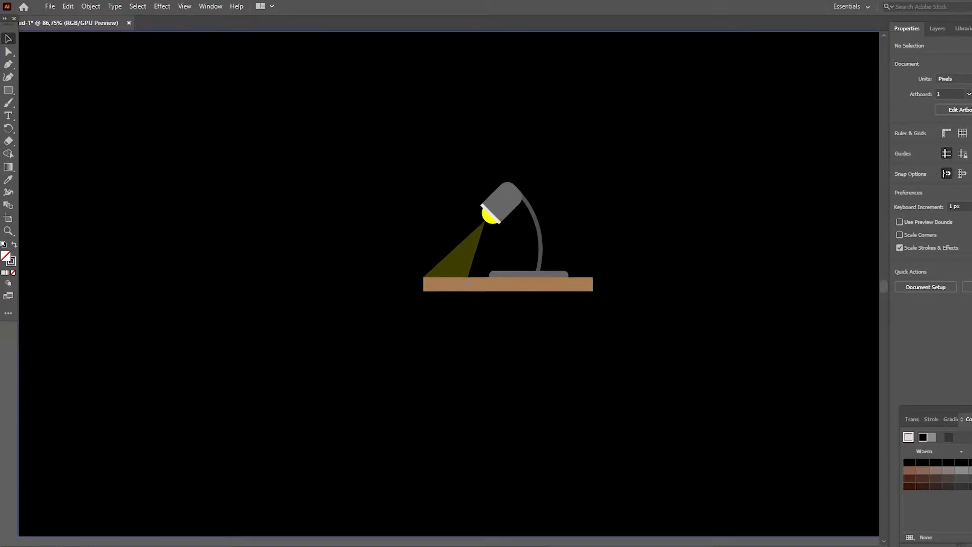
# - Try a dark navy blue fill on the background rectangle
pyautogui.click(629, 218)
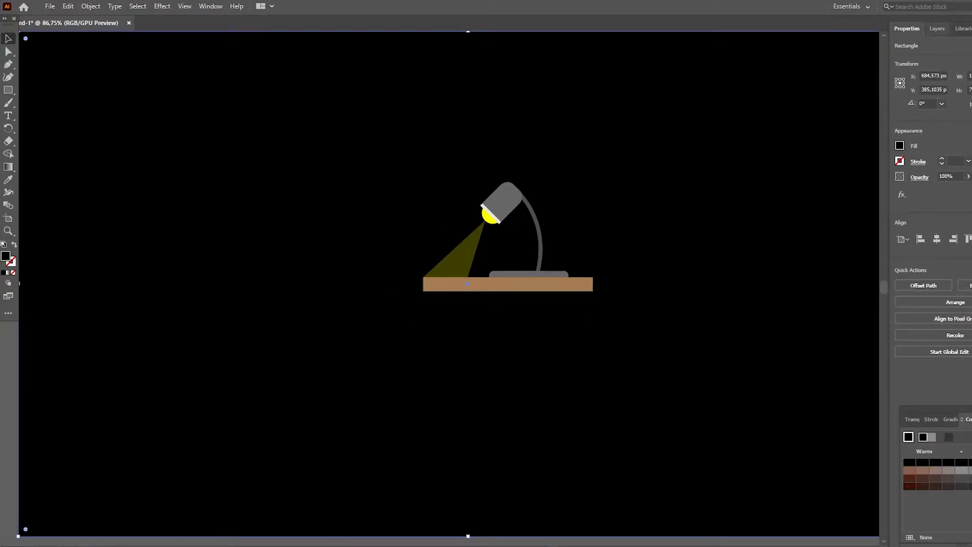
pyautogui.click(900, 146)
pyautogui.click(821, 215)
pyautogui.click(836, 214)
pyautogui.click(858, 191)
pyautogui.click(866, 191)
pyautogui.press('Escape')
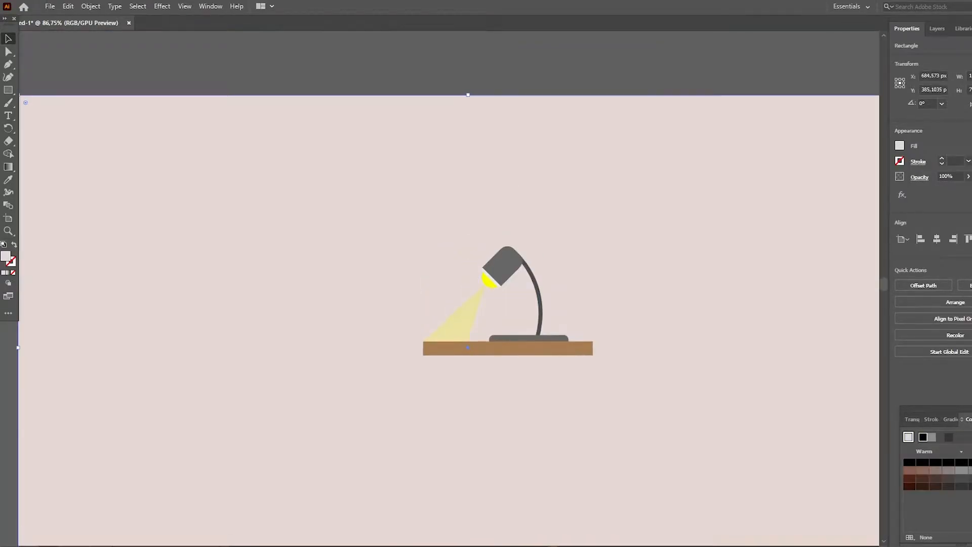
# - Restore the light pink background and make sure the lamp's curved arm has no fill inside its group
pyautogui.click(540, 294)
pyautogui.click(546, 292)
pyautogui.doubleClick(540, 292)
pyautogui.click(900, 146)
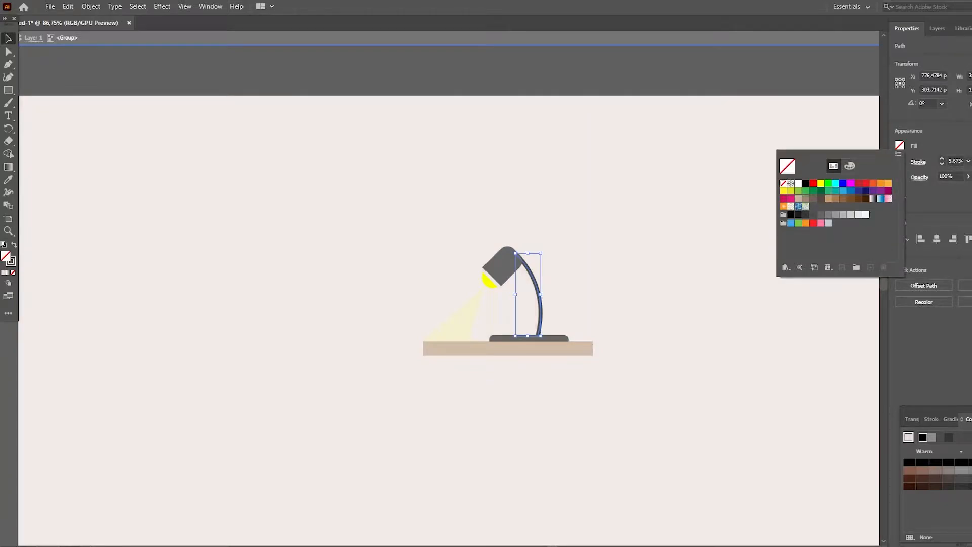
pyautogui.press('Escape')
pyautogui.press('Escape')
pyautogui.scroll(-2, 449, 289)
pyautogui.scroll(2, 449, 289)
pyautogui.hotkey('ctrl', 'shift', 'a')
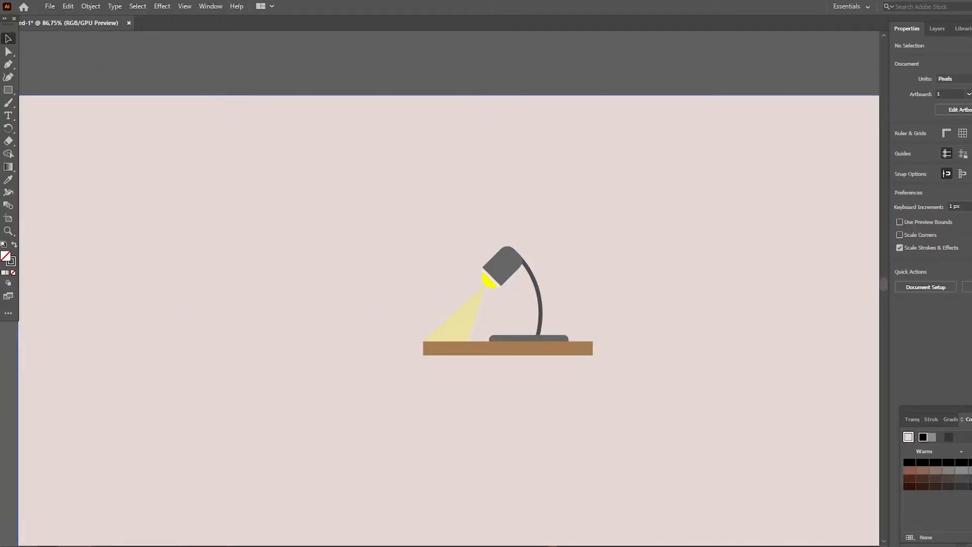
# - Draw a straight dark grey diagonal leg beneath the tabletop with the Pen tool
pyautogui.scroll(-2, 448, 304)
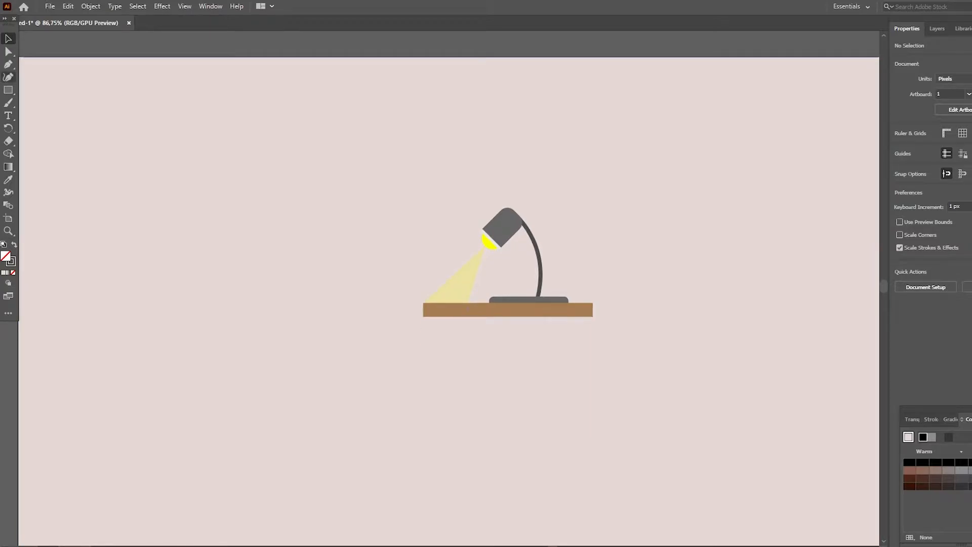
pyautogui.press('p')
pyautogui.click(467, 317)
pyautogui.click(549, 431)
# - Duplicate the diagonal desk leg and mirror the copy so that the two legs form an X
pyautogui.click(8, 38)
pyautogui.moveTo(517, 387); pyautogui.dragTo(542, 388)
pyautogui.click(971, 103)
pyautogui.moveTo(550, 347); pyautogui.dragTo(523, 345)
pyautogui.click(608, 365)
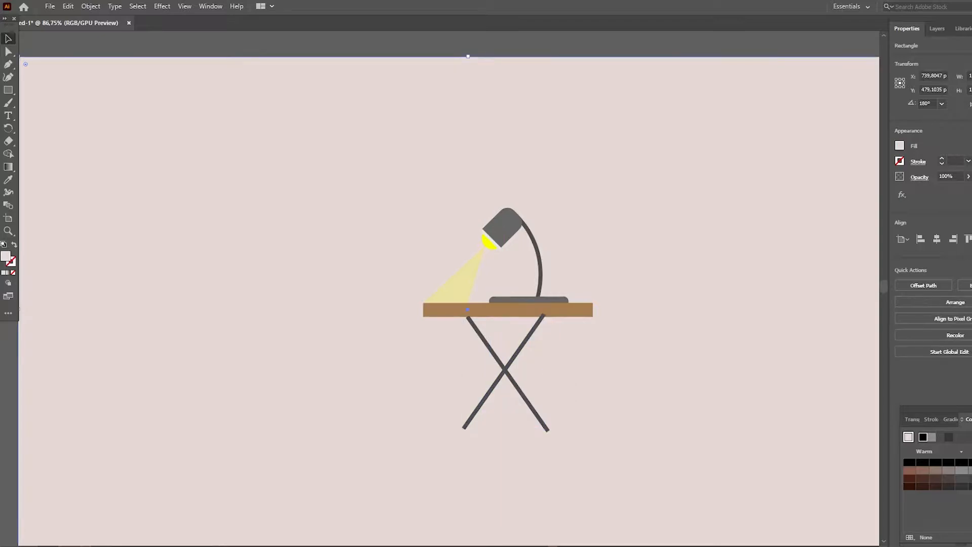
# - Bring the tabletop in front of the crossed desk legs
pyautogui.rightClick(565, 310)
pyautogui.moveTo(595, 256)
pyautogui.click(713, 256)
# - Nudge the mirrored leg vertically until the two crossed legs line up beneath the tabletop
pyautogui.click(628, 349)
pyautogui.click(523, 345)
pyautogui.press('Down')
pyautogui.press('Down')
pyautogui.press('Down')
pyautogui.press('Down')
pyautogui.press('Down')
pyautogui.click(562, 349)
pyautogui.click(524, 345)
pyautogui.press('Up')
pyautogui.press('Up')
pyautogui.click(506, 340)
pyautogui.click(485, 341)
pyautogui.press('Up')
pyautogui.click(563, 350)
# - Lock the background rectangle again
pyautogui.scroll(1, 486, 304)
pyautogui.click(506, 48)
pyautogui.click(937, 28)
pyautogui.click(910, 113)
pyautogui.click(908, 29)
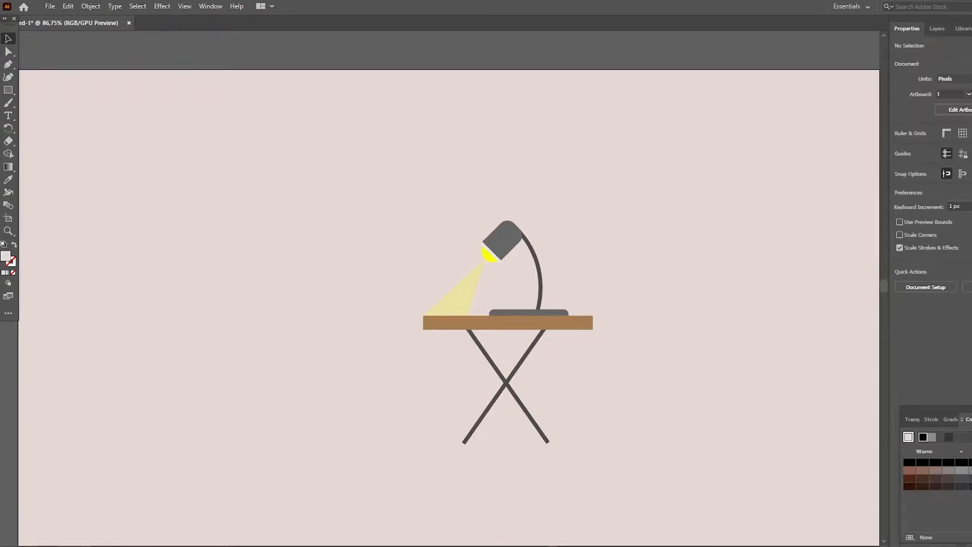
# - Draw a rectangle in the empty area beside the desk and round its top corners
pyautogui.scroll(-3, 486, 284)
pyautogui.press('p')
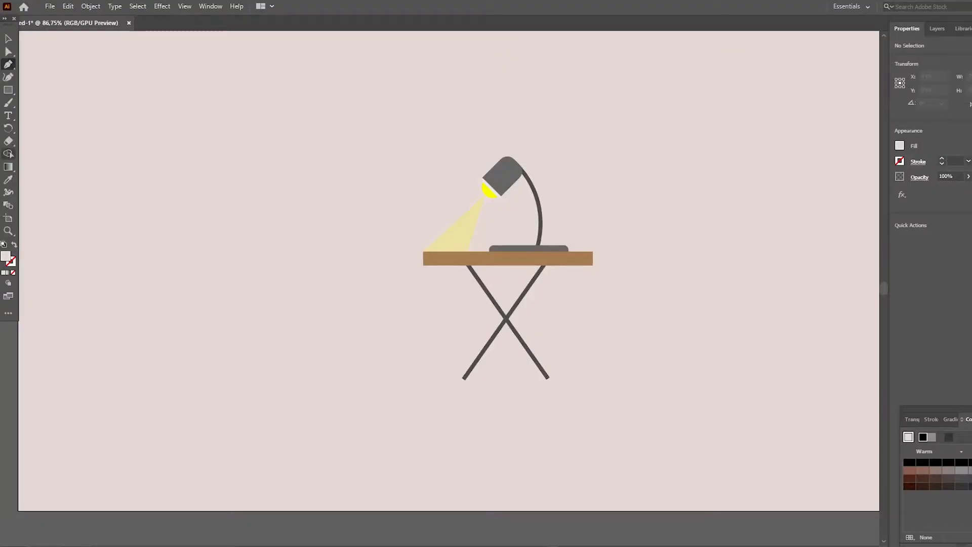
pyautogui.click(9, 91)
pyautogui.click(61, 90)
pyautogui.moveTo(281, 286); pyautogui.dragTo(335, 321)
pyautogui.press('a')
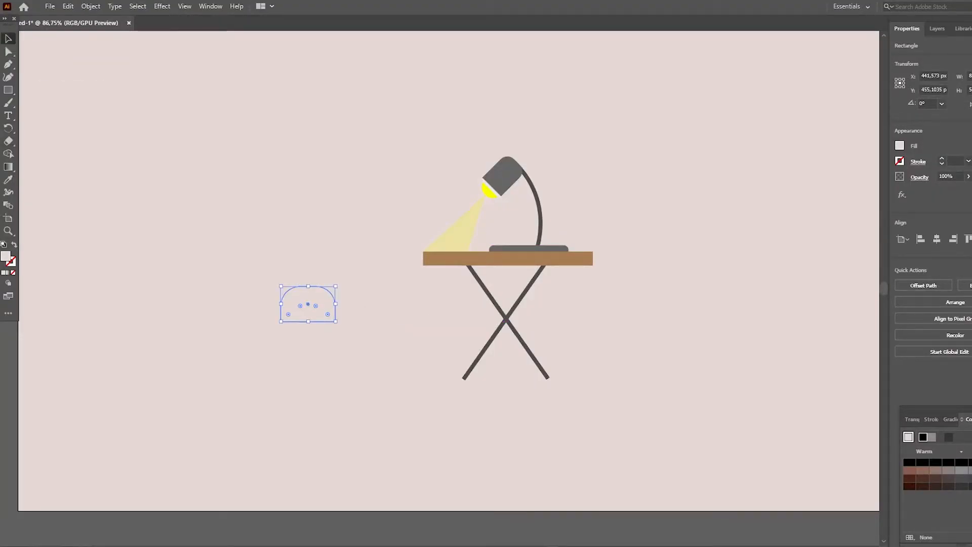
# - Fill the round-topped rectangle with red
pyautogui.click(900, 145)
pyautogui.click(813, 223)
pyautogui.click(859, 183)
pyautogui.press('Escape')
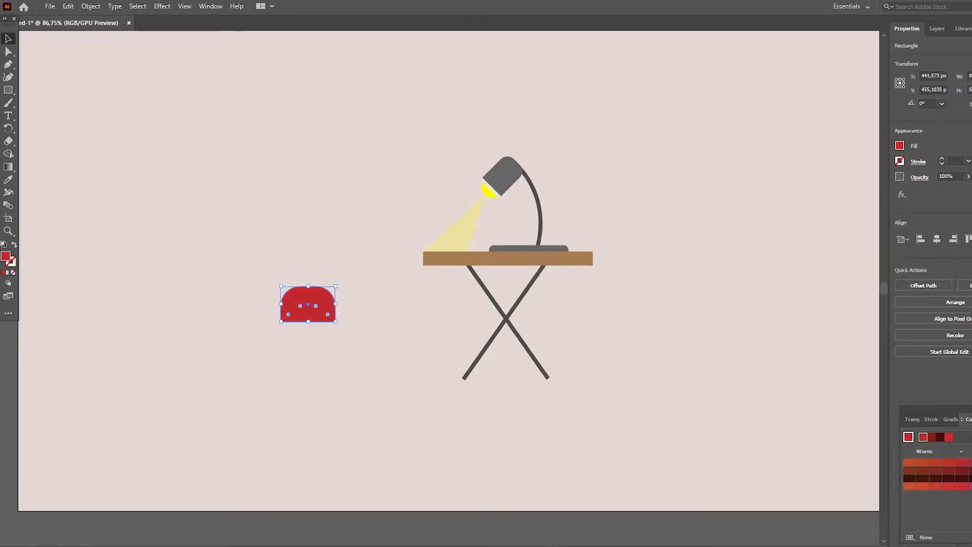
# - Try the red shape at a smaller size above the lamp base and undo the changes
pyautogui.moveTo(336, 286); pyautogui.dragTo(511, 224)
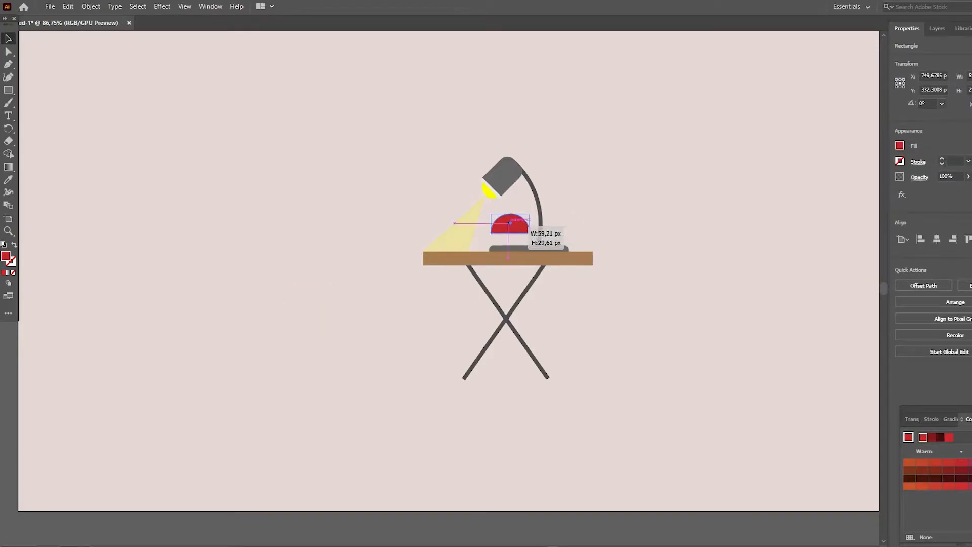
pyautogui.click(509, 225)
pyautogui.click(509, 225)
pyautogui.click(509, 224)
pyautogui.hotkey('ctrl', 'z')
pyautogui.hotkey('ctrl', 'z')
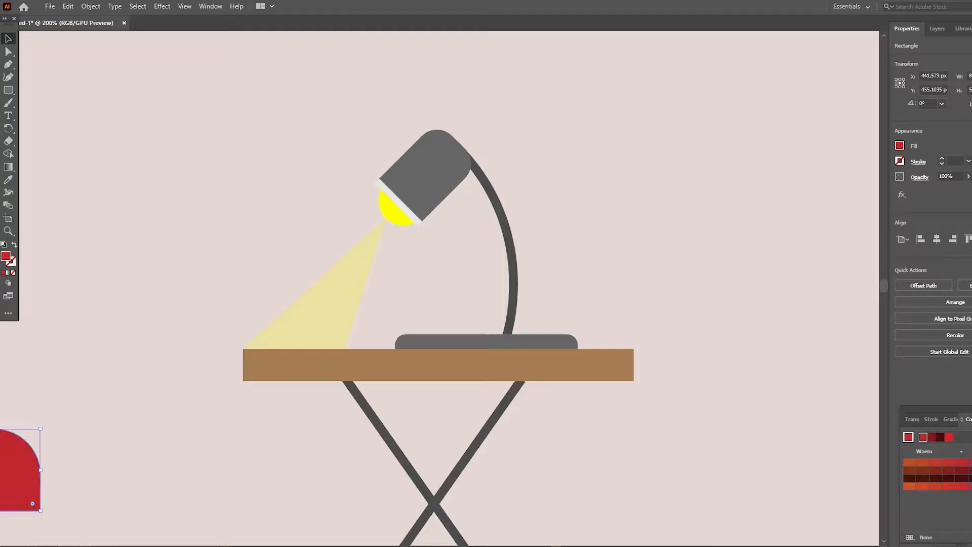
# - Move the red shape next to the lamp's arm and delete it
pyautogui.moveTo(20, 472); pyautogui.dragTo(499, 243)
pyautogui.click(90, 7)
pyautogui.press('Escape')
pyautogui.moveTo(519, 201); pyautogui.dragTo(576, 294)
pyautogui.press('Delete')
# - Draw a small red square button on the lamp base and round its top corners
pyautogui.press('m')
pyautogui.moveTo(410, 319); pyautogui.dragTo(427, 333)
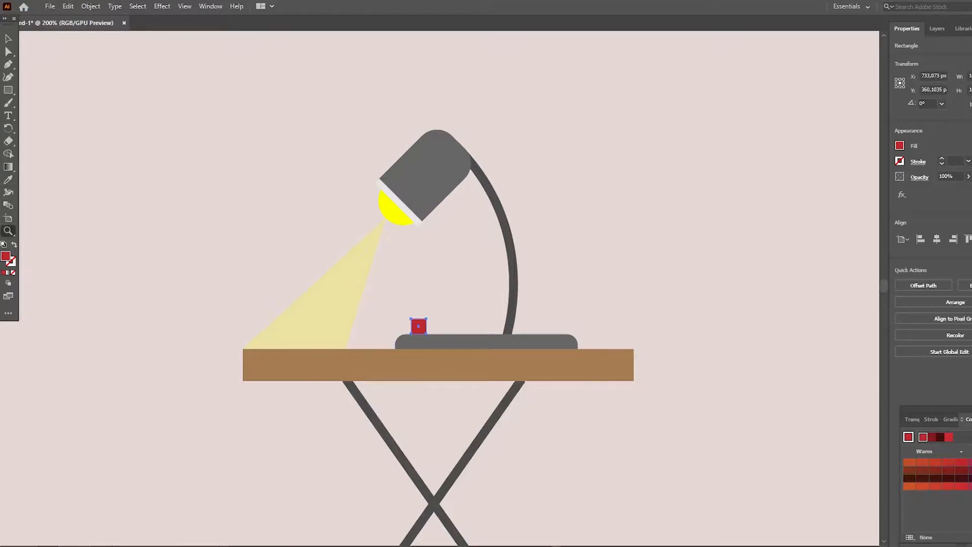
pyautogui.click(422, 334)
pyautogui.click(422, 334)
pyautogui.click(422, 335)
pyautogui.click(421, 335)
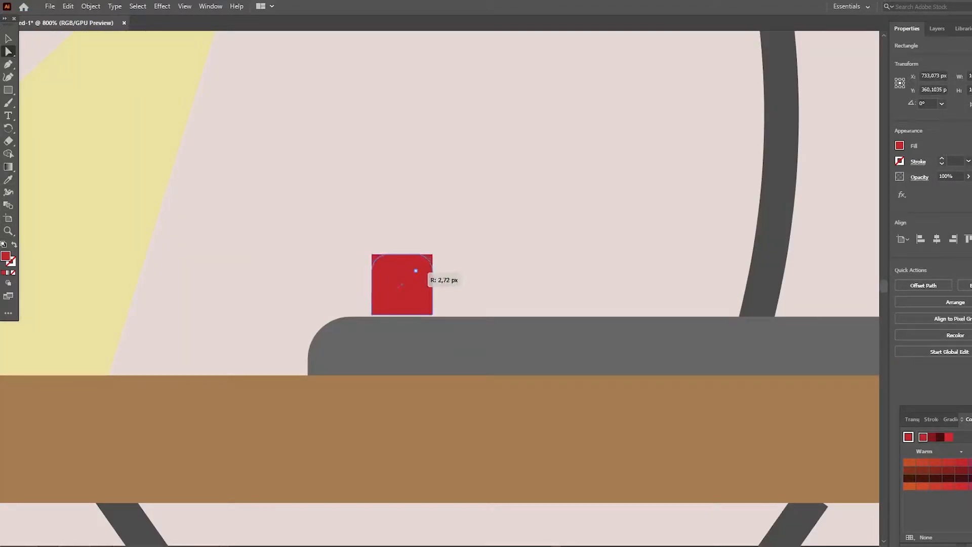
pyautogui.moveTo(420, 285); pyautogui.dragTo(432, 310)
# - Bring the lamp group in front of the red button, and the tabletop in front of the lamp
pyautogui.rightClick(489, 348)
pyautogui.moveTo(537, 495)
pyautogui.click(639, 495)
pyautogui.scroll(2, 607, 481)
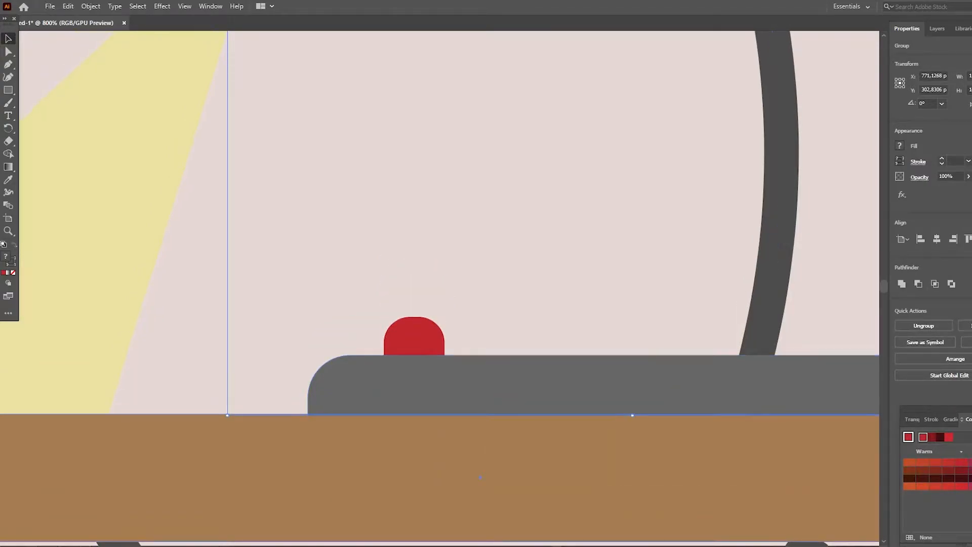
pyautogui.rightClick(513, 485)
pyautogui.moveTo(557, 430)
pyautogui.click(659, 430)
# - Draw a chair leg about 17 × 110 px, level with the desk's feet, and fill it dark brown
pyautogui.press('z')
pyautogui.scroll(-5, 378, 213)
pyautogui.scroll(2, 440, 289)
pyautogui.hscroll(-5, 440, 289)
pyautogui.scroll(-2, 538, 281)
pyautogui.moveTo(8, 89); pyautogui.dragTo(56, 90)
pyautogui.moveTo(311, 352); pyautogui.dragTo(350, 452)
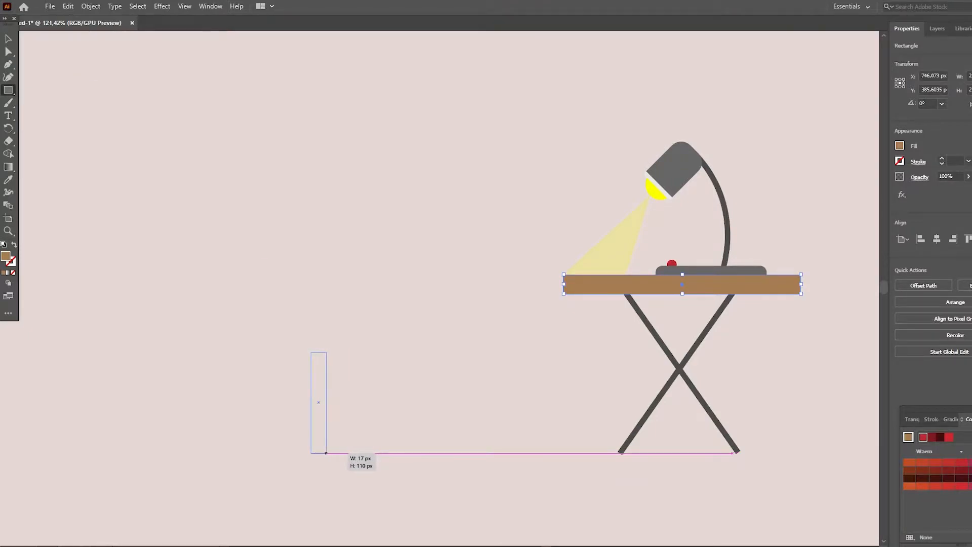
pyautogui.moveTo(326, 453); pyautogui.dragTo(326, 453)
pyautogui.press('v')
pyautogui.click(900, 146)
pyautogui.click(843, 199)
# - Duplicate the dark brown chair leg and place the copy toward the desk as the front leg
pyautogui.moveTo(320, 413); pyautogui.dragTo(329, 412)
pyautogui.moveTo(331, 417); pyautogui.dragTo(496, 420)
pyautogui.click(327, 419)
pyautogui.keyDown('shift'); pyautogui.click(434, 420); pyautogui.keyUp('shift')
# - Make the chair seat from a leg copy rotated horizontally and fitted across the tops of both legs
pyautogui.scroll(1, 496, 420)
pyautogui.click(8, 91)
pyautogui.click(284, 330)
pyautogui.moveTo(388, 428); pyautogui.dragTo(455, 337)
pyautogui.moveTo(466, 283); pyautogui.dragTo(508, 347)
pyautogui.moveTo(488, 335); pyautogui.dragTo(462, 369)
pyautogui.moveTo(481, 370); pyautogui.dragTo(454, 310)
pyautogui.click(543, 361)
# - Duplicate the seat, rotate the copy upright and place it above the rear leg as the backrest
pyautogui.click(456, 371)
pyautogui.click(537, 350)
pyautogui.moveTo(510, 298); pyautogui.dragTo(457, 374)
pyautogui.moveTo(449, 323); pyautogui.dragTo(392, 314)
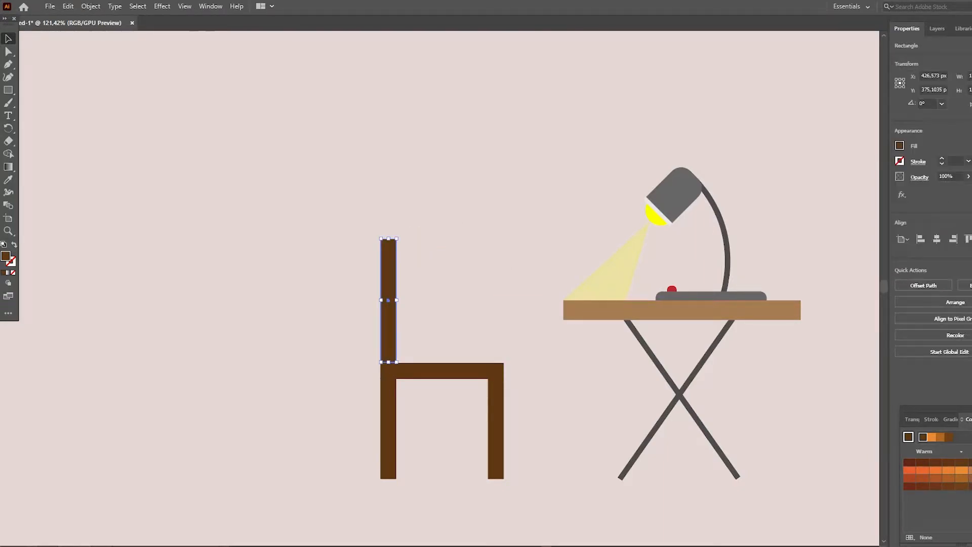
# - Fill the chair's backrest with a lighter brown and match the seat's fill to it with the Eyedropper
pyautogui.click(900, 146)
pyautogui.click(843, 199)
pyautogui.click(446, 371)
pyautogui.click(900, 145)
pyautogui.doubleClick(9, 180)
pyautogui.click(604, 390)
pyautogui.click(389, 314)
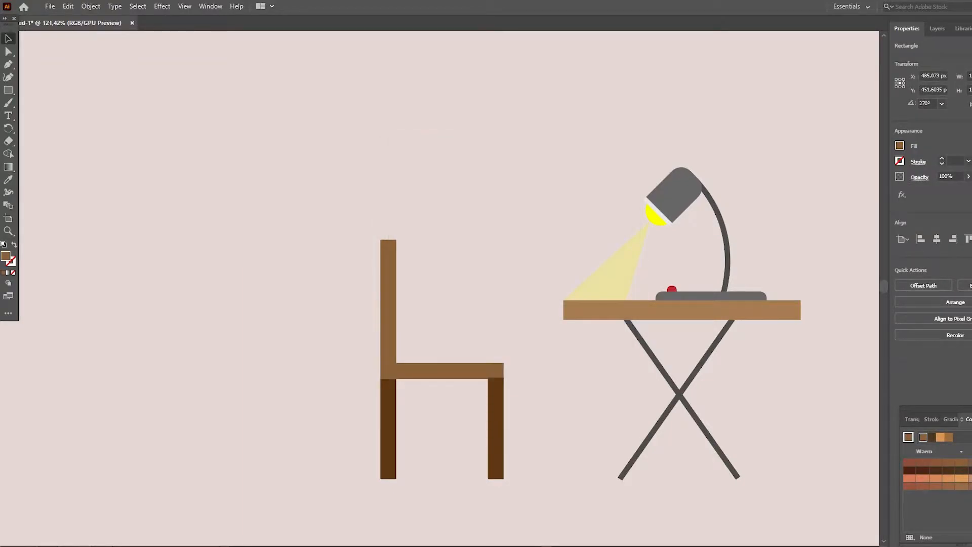
pyautogui.click(456, 283)
pyautogui.scroll(-1, 455, 284)
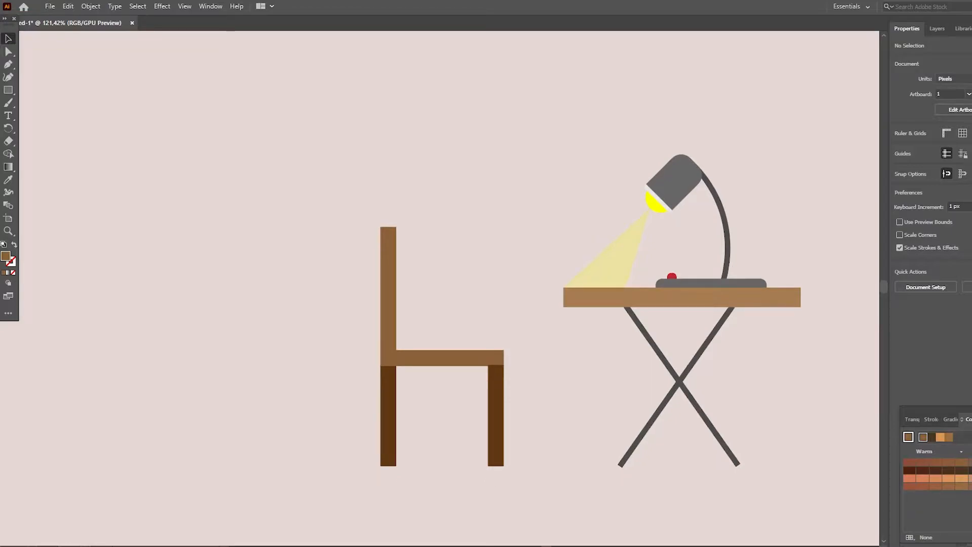
# - Draw a tall rectangle above the chair seat as the man's torso, round its lower rear corner and set it on the seat
pyautogui.click(8, 77)
pyautogui.scroll(2, 456, 284)
pyautogui.scroll(-3, 456, 284)
pyautogui.moveTo(401, 166); pyautogui.dragTo(455, 331)
pyautogui.press('a')
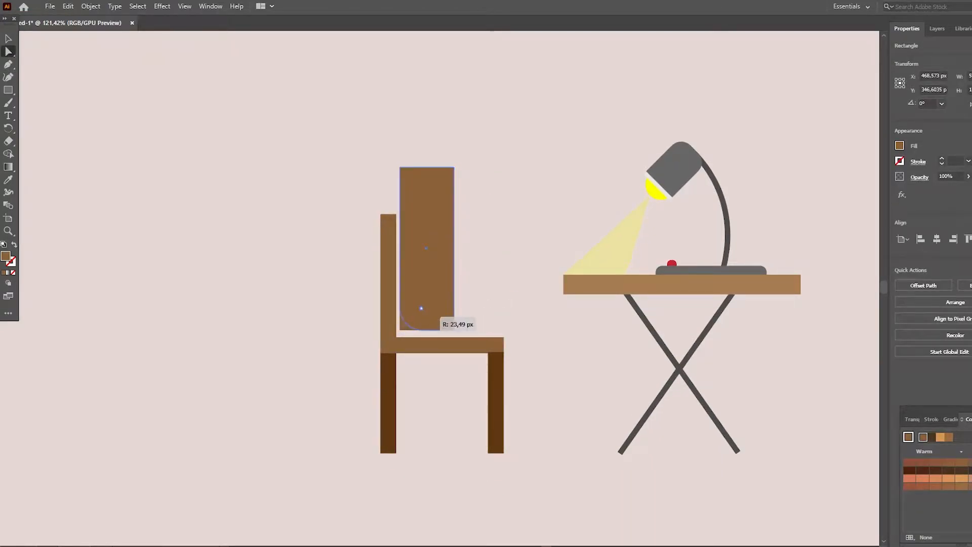
pyautogui.moveTo(427, 251); pyautogui.dragTo(427, 255)
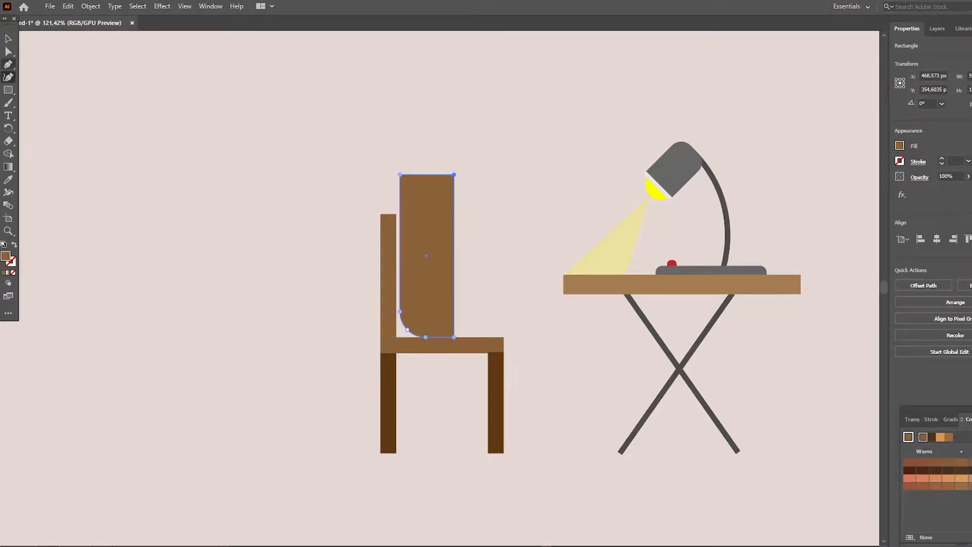
# - Draw the man's bent leg with the Pen tool, running from the torso along the seat and down to the floor
pyautogui.hotkey('ctrl', 'shift', 'a')
pyautogui.press('p')
pyautogui.click(455, 337)
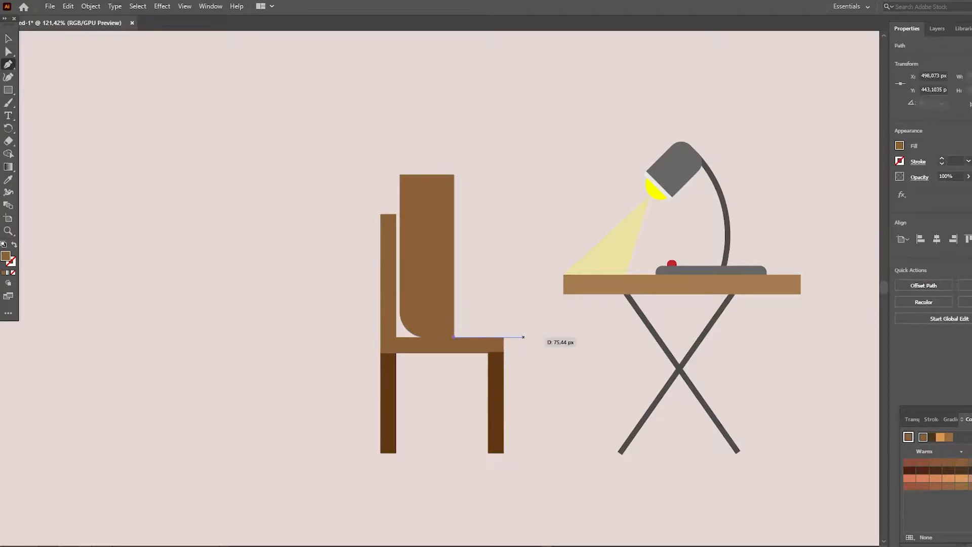
pyautogui.click(520, 337)
pyautogui.click(533, 451)
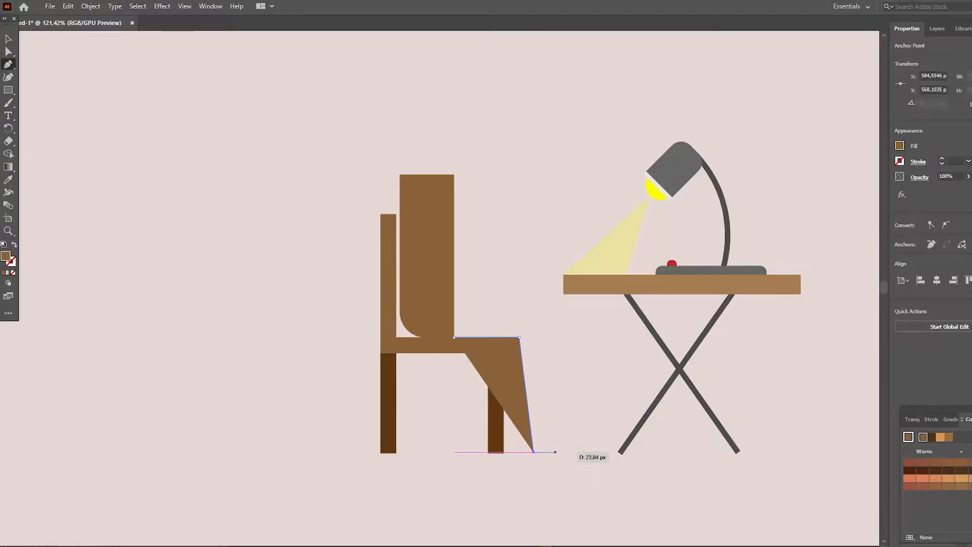
pyautogui.click(556, 451)
pyautogui.click(535, 314)
pyautogui.click(454, 317)
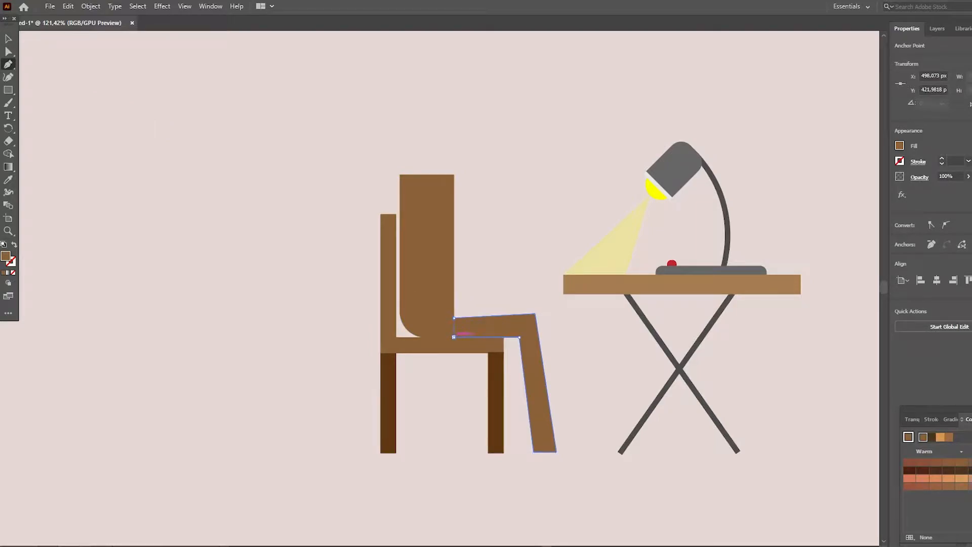
pyautogui.click(102, 172)
# - Round the outer and inner corners of the leg's knee
pyautogui.click(8, 231)
pyautogui.click(468, 310)
pyautogui.click(468, 310)
pyautogui.click(472, 276)
pyautogui.click(8, 52)
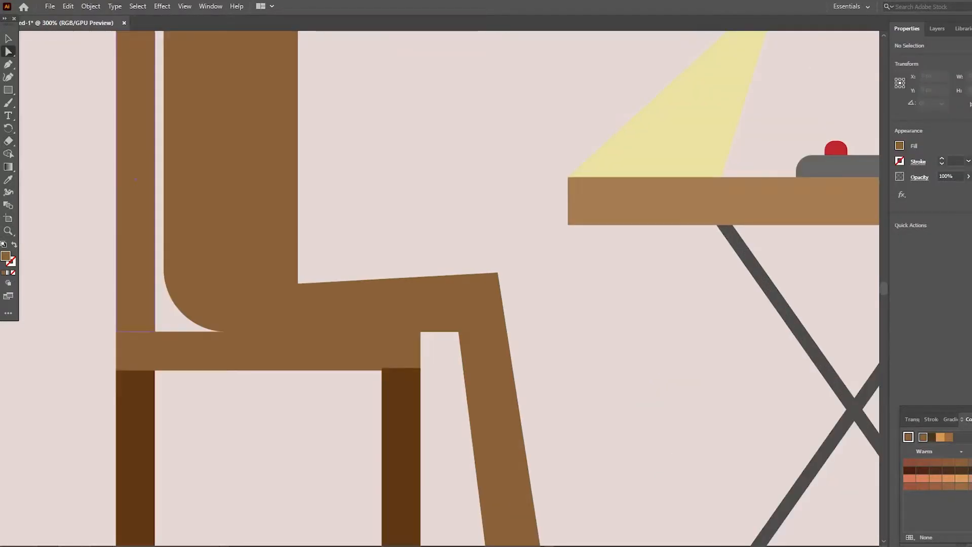
pyautogui.click(476, 297)
pyautogui.moveTo(491, 281); pyautogui.dragTo(469, 309)
pyautogui.scroll(2, 468, 309)
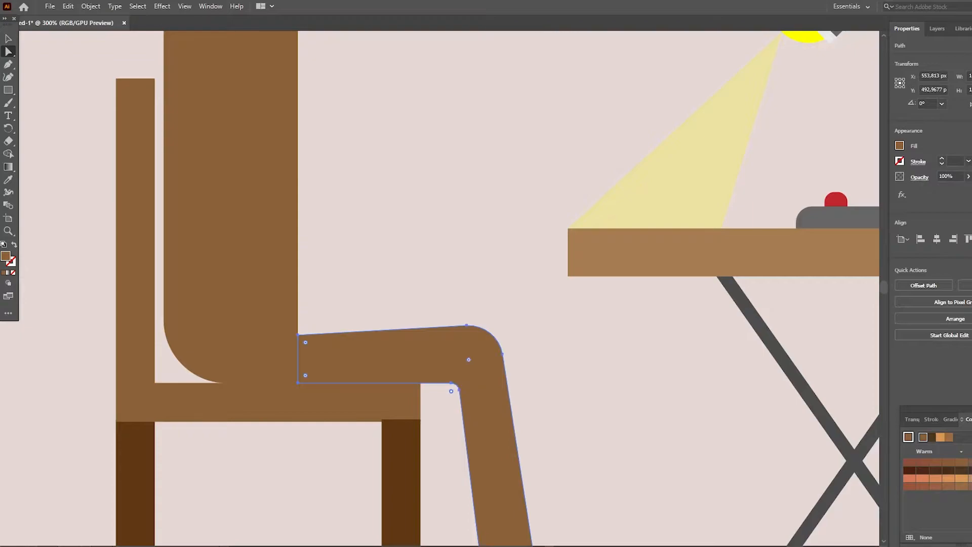
pyautogui.click(562, 405)
# - Narrow the leg's lower end by moving its front bottom anchor point inward
pyautogui.scroll(-7, 537, 431)
pyautogui.click(527, 476)
pyautogui.moveTo(551, 500); pyautogui.dragTo(541, 499)
pyautogui.click(577, 456)
pyautogui.scroll(1, 537, 431)
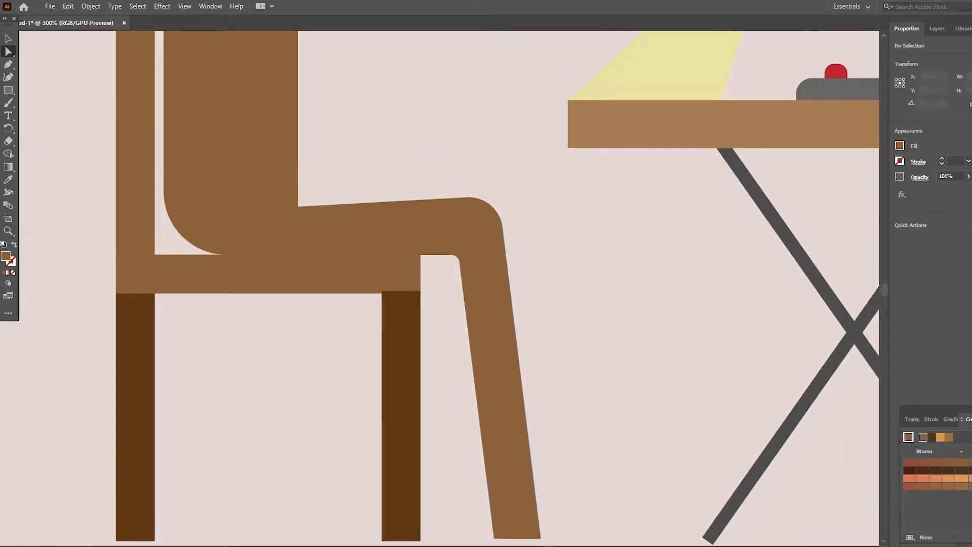
pyautogui.scroll(-3, 522, 416)
pyautogui.click(522, 415)
pyautogui.click(8, 39)
pyautogui.click(572, 314)
# - Fill the man's torso with blue
pyautogui.scroll(6, 406, 228)
pyautogui.click(243, 167)
pyautogui.click(900, 146)
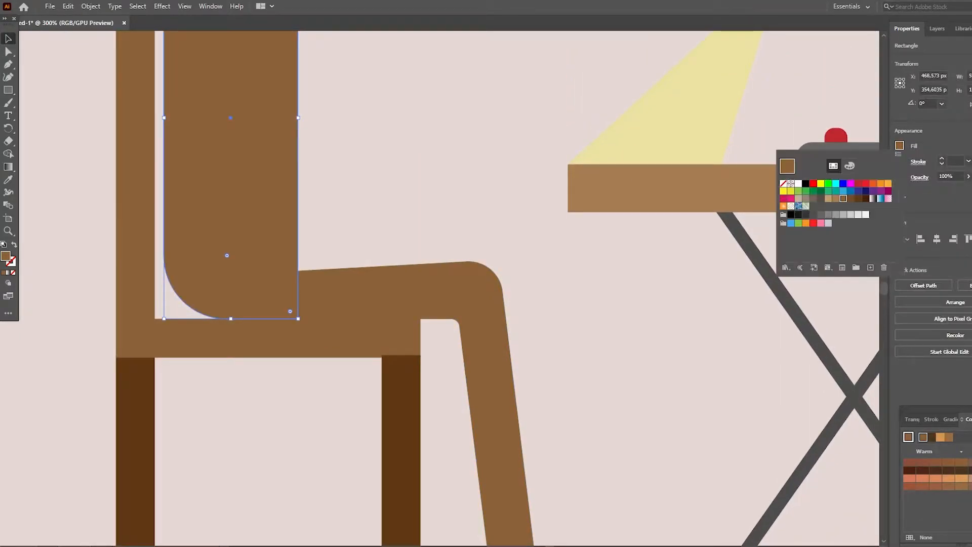
pyautogui.click(858, 190)
pyautogui.click(851, 191)
pyautogui.click(557, 273)
# - Fill the man's leg with dark gray
pyautogui.scroll(1, 506, 284)
pyautogui.click(466, 304)
pyautogui.click(900, 145)
pyautogui.click(814, 214)
pyautogui.click(806, 215)
pyautogui.click(567, 324)
# - Draw a flat rectangle across the leg's lower end, extending toward the desk as a shoe
pyautogui.scroll(-7, 506, 354)
pyautogui.scroll(3, 507, 354)
pyautogui.scroll(-4, 507, 355)
pyautogui.click(504, 375)
pyautogui.click(8, 64)
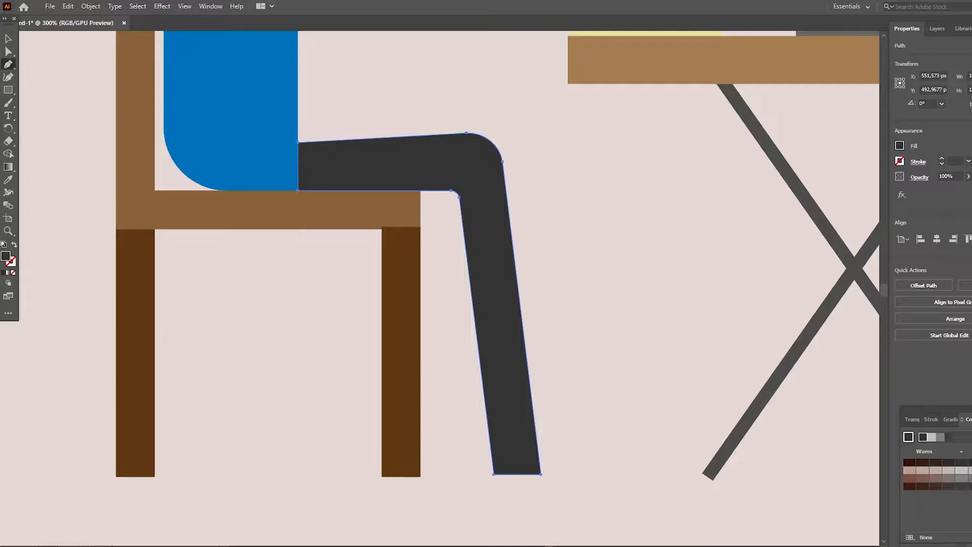
pyautogui.scroll(-3, 507, 354)
pyautogui.press('m')
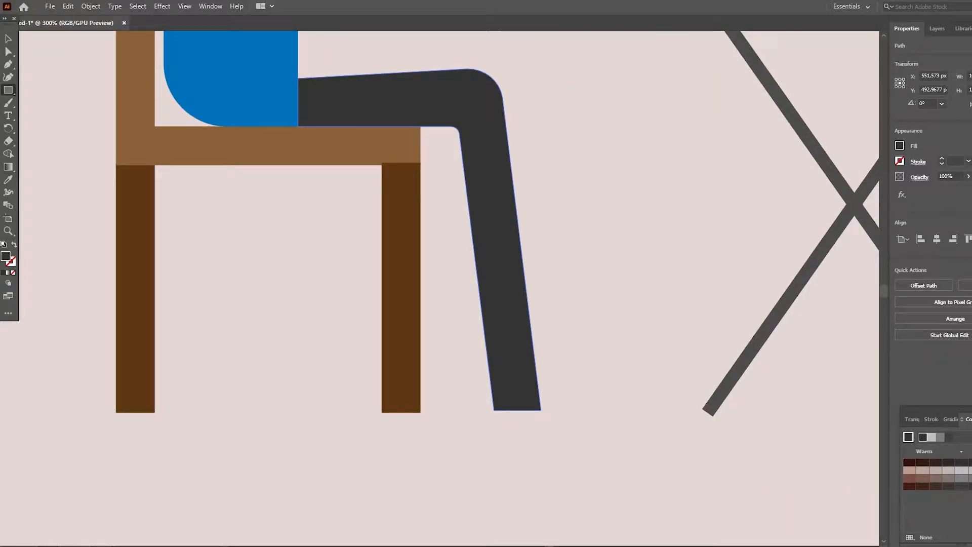
pyautogui.moveTo(617, 410); pyautogui.dragTo(617, 411)
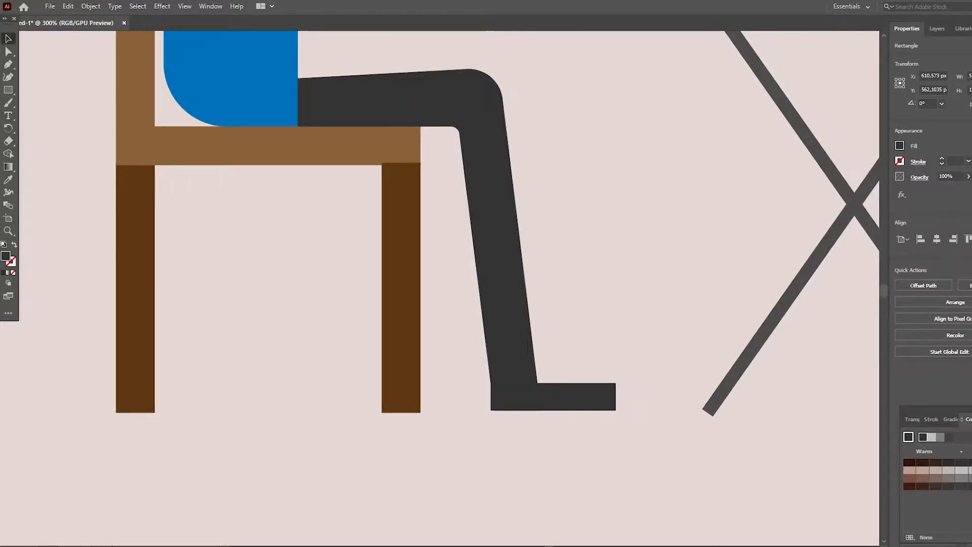
# - Fill the shoe rectangle with white and give it a black stroke
pyautogui.click(899, 146)
pyautogui.click(799, 184)
pyautogui.click(900, 161)
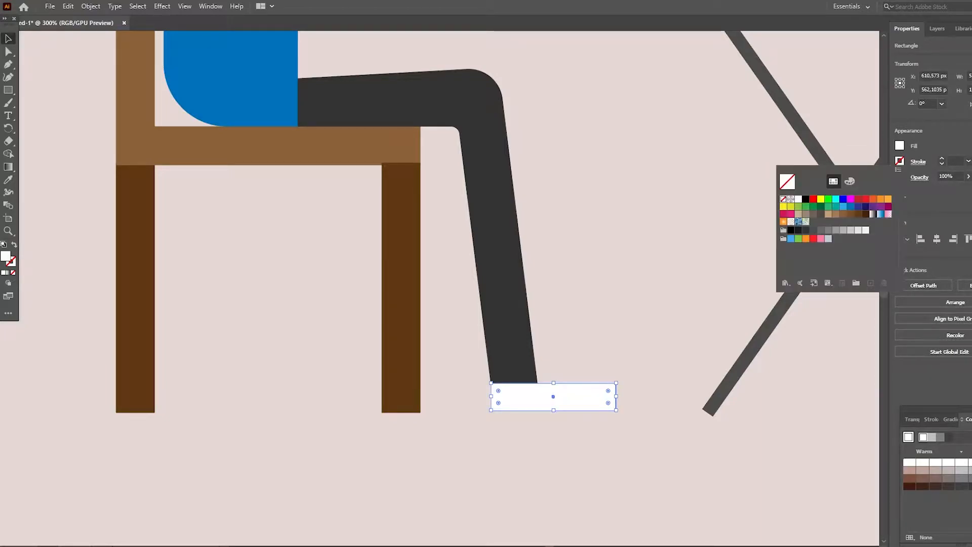
pyautogui.click(805, 199)
pyautogui.click(659, 345)
# - Round all corners of the white shoe rectangle and shift it back beneath the leg
pyautogui.click(554, 397)
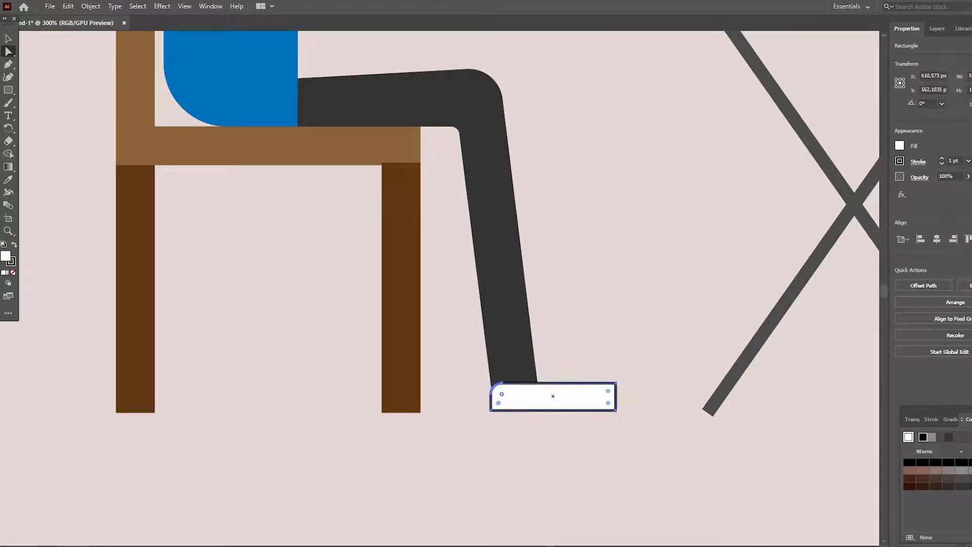
pyautogui.moveTo(554, 396); pyautogui.dragTo(538, 397)
pyautogui.scroll(-1, 538, 397)
pyautogui.press('a')
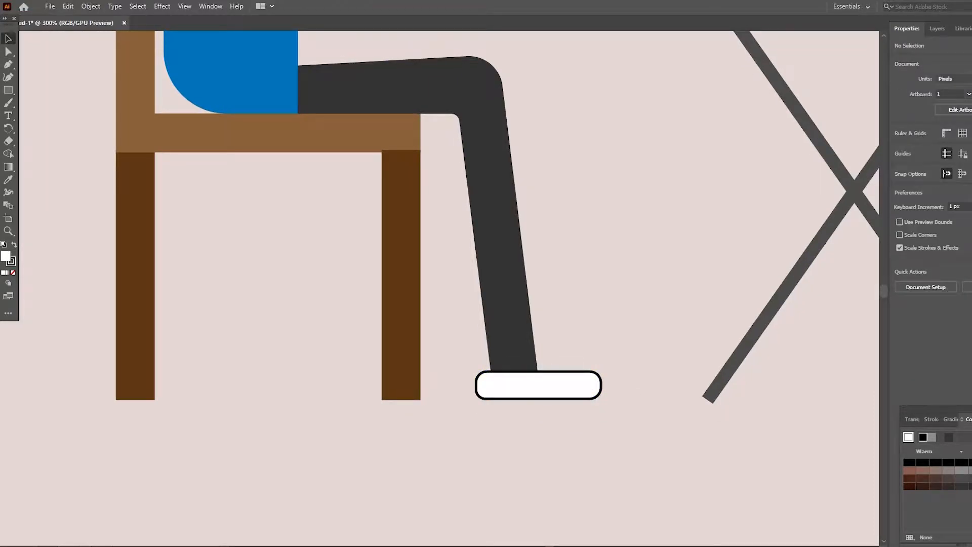
# - Add a shorter rounded white piece on top of the shoe base and bring the base to the front
pyautogui.moveTo(540, 362); pyautogui.dragTo(541, 361)
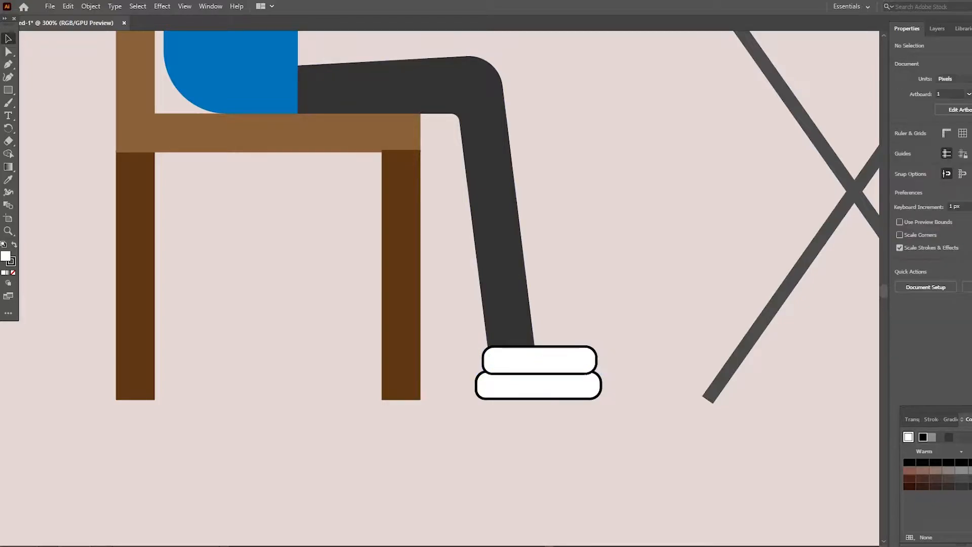
pyautogui.click(515, 332)
pyautogui.click(552, 361)
pyautogui.moveTo(597, 360); pyautogui.dragTo(538, 372)
pyautogui.click(621, 345)
pyautogui.rightClick(594, 390)
pyautogui.moveTo(651, 334)
pyautogui.click(729, 335)
pyautogui.click(658, 324)
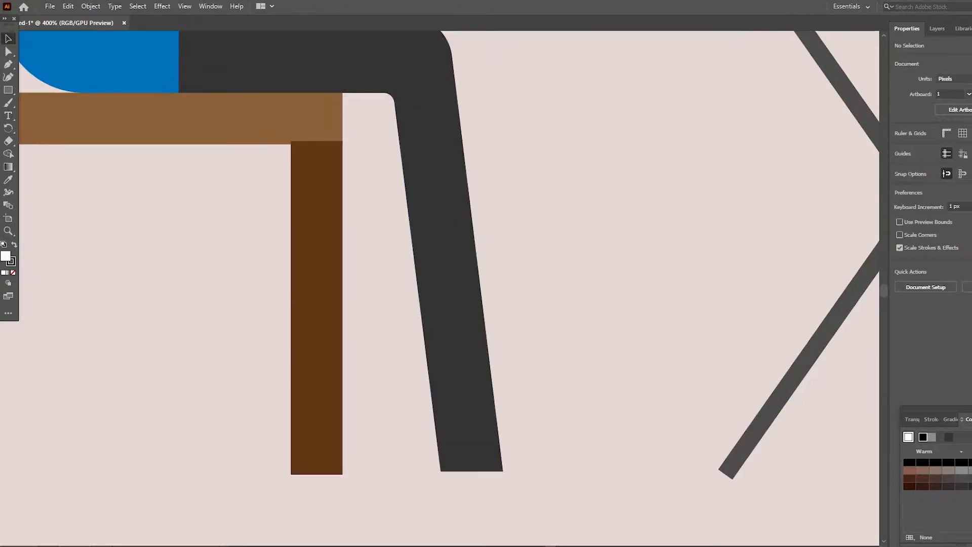
# - Draw a rectangle across the trouser leg's lower end as a trimming shape
pyautogui.click(463, 395)
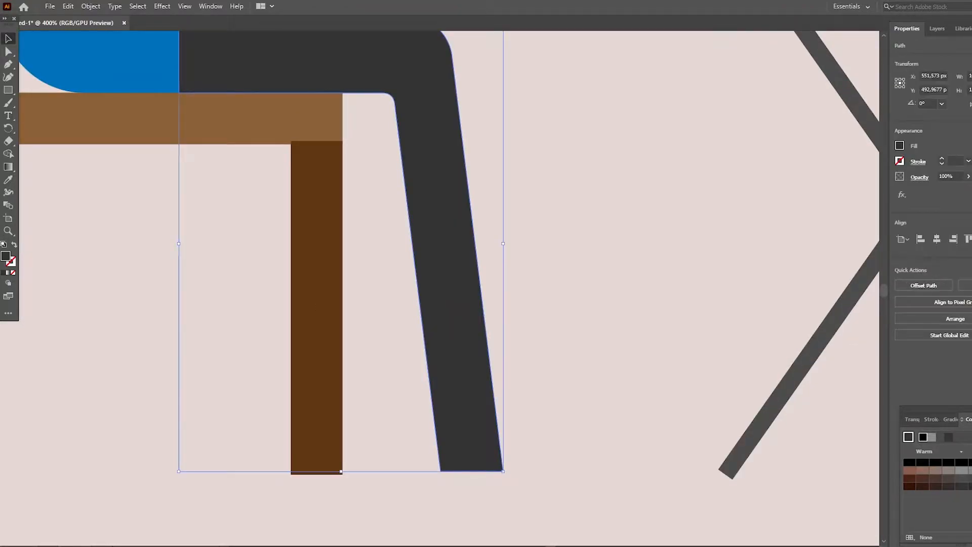
pyautogui.press('m')
pyautogui.moveTo(415, 429); pyautogui.dragTo(557, 484)
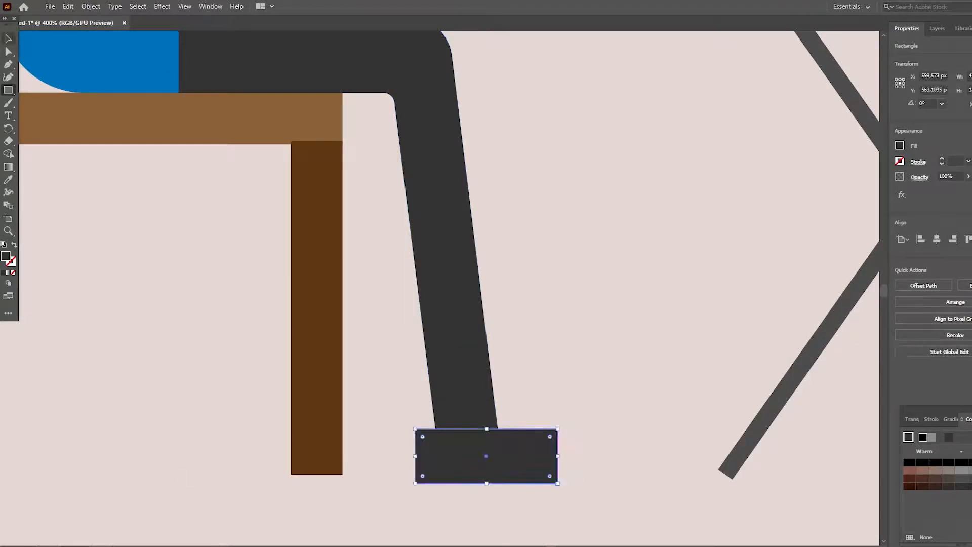
pyautogui.press('v')
# - Try trimming the trouser leg along the rectangle's upper edge with the Shape Builder
pyautogui.keyDown('shift'); pyautogui.click(466, 385); pyautogui.keyUp('shift')
pyautogui.hotkey('shift', 'm')
pyautogui.keyDown('alt'); pyautogui.moveTo(526, 456); pyautogui.dragTo(471, 451); pyautogui.keyUp('alt')
pyautogui.press('v')
pyautogui.click(582, 375)
pyautogui.scroll(-1, 582, 375)
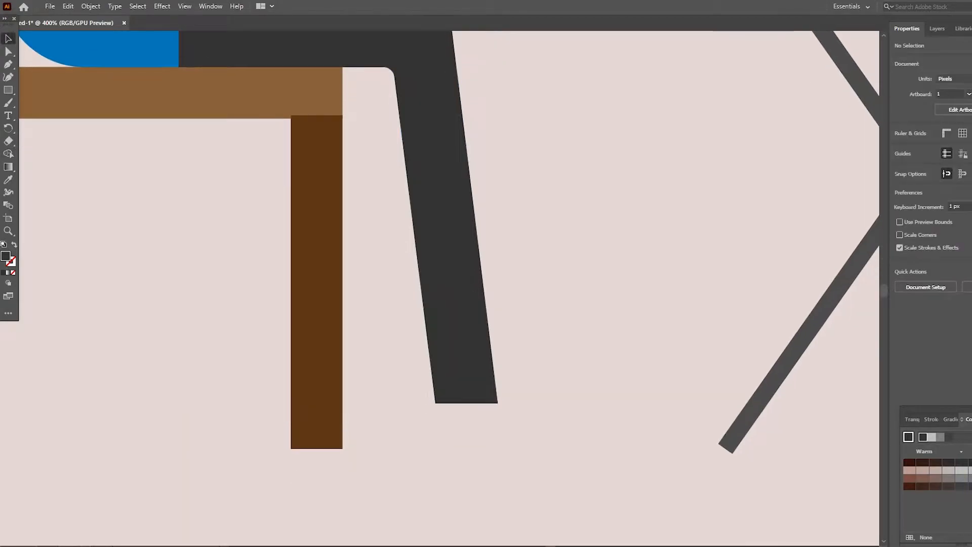
# - Draw a small slanted ankle below the trouser leg with the Pen tool and fill it orange
pyautogui.click(8, 64)
pyautogui.click(443, 398)
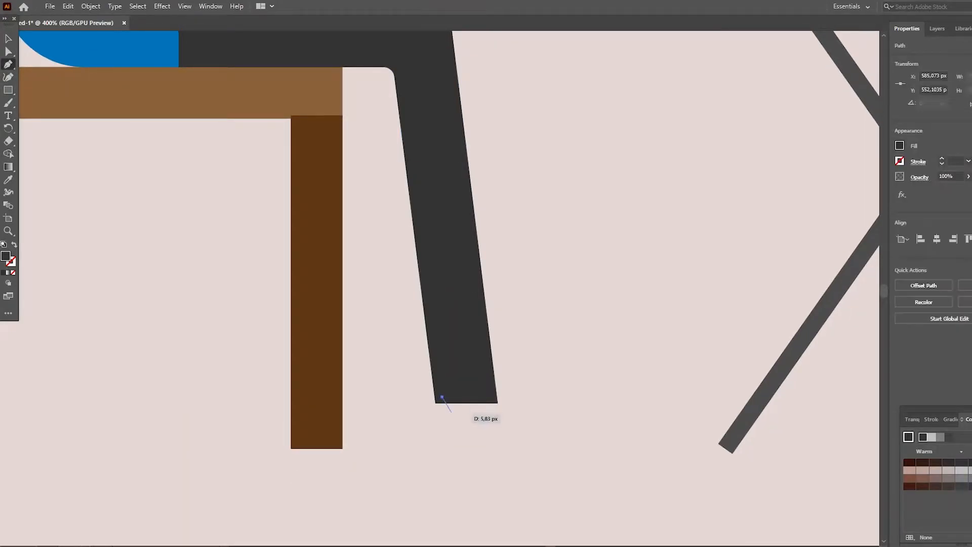
pyautogui.click(449, 421)
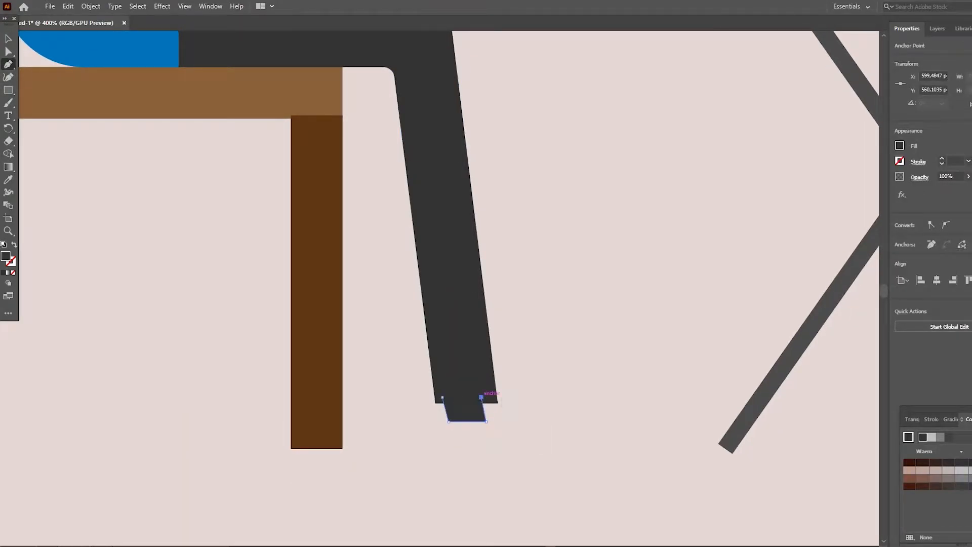
pyautogui.click(900, 146)
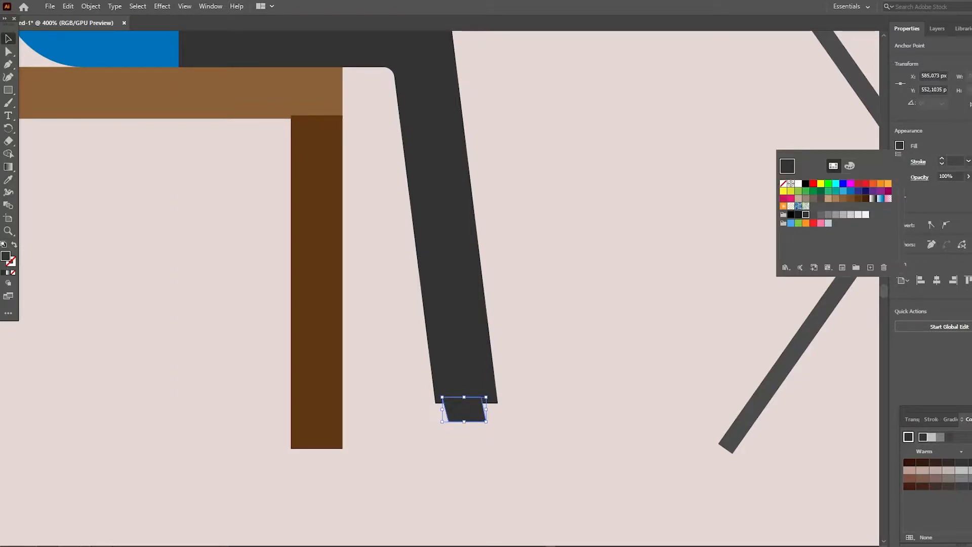
pyautogui.click(881, 184)
pyautogui.click(969, 437)
pyautogui.click(925, 401)
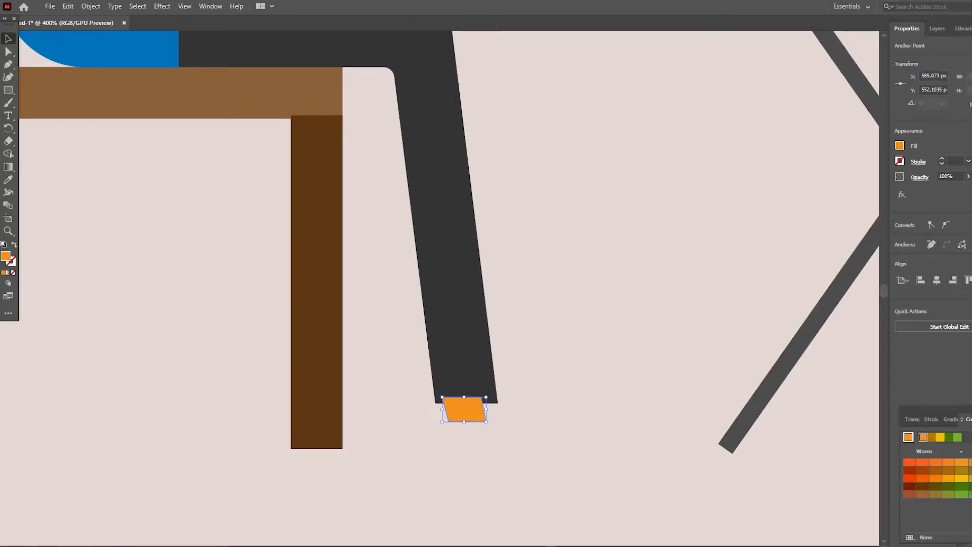
# - Bring the trouser leg to the front of the ankle and nudge the ankle slightly toward the desk
pyautogui.rightClick(459, 351)
pyautogui.moveTo(499, 289)
pyautogui.click(623, 290)
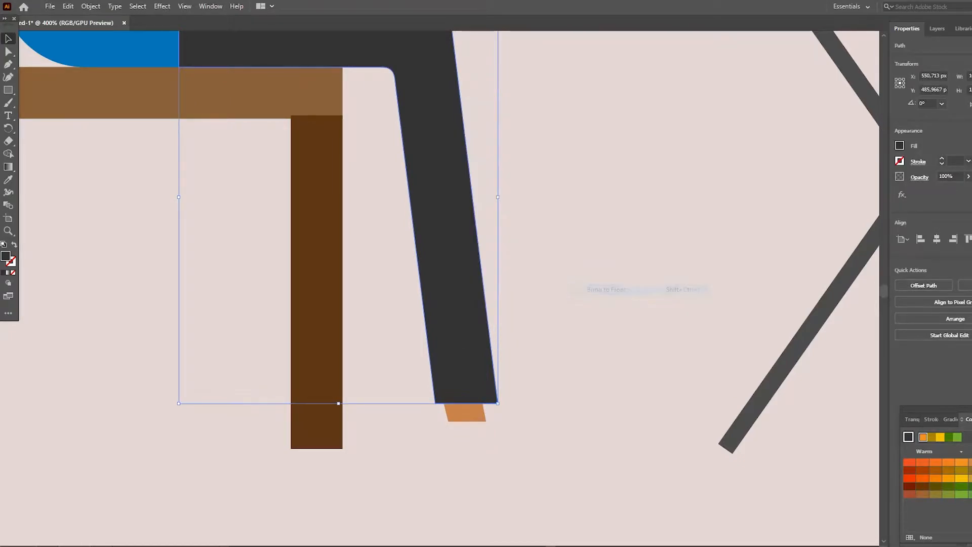
pyautogui.click(597, 324)
pyautogui.scroll(-3, 583, 334)
pyautogui.click(465, 349)
pyautogui.press('Right')
pyautogui.click(573, 349)
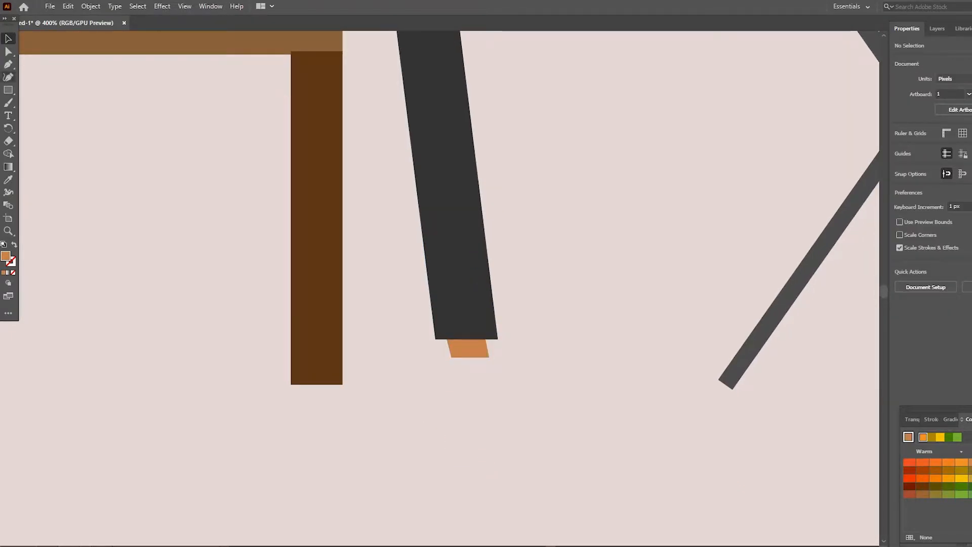
# - Cut the ankle shape and undo the edits back to the untrimmed trouser leg
pyautogui.click(468, 350)
pyautogui.press('Down')
pyautogui.press('Down')
pyautogui.press('Delete')
pyautogui.hotkey('ctrl', 'z')
pyautogui.hotkey('ctrl', 'z')
pyautogui.hotkey('ctrl', 'z')
pyautogui.hotkey('ctrl', 'z')
pyautogui.hotkey('ctrl', 'z')
pyautogui.hotkey('ctrl', 'z')
pyautogui.hotkey('ctrl', 'z')
pyautogui.hotkey('ctrl', 'z')
pyautogui.hotkey('ctrl', 'z')
pyautogui.hotkey('ctrl', 'z')
pyautogui.hotkey('ctrl', 'z')
pyautogui.hotkey('ctrl', 'z')
pyautogui.hotkey('ctrl', 'z')
pyautogui.hotkey('ctrl', 'z')
# - Move the trimming rectangle lower on the trouser leg
pyautogui.click(572, 349)
pyautogui.click(487, 366)
pyautogui.press('Down')
pyautogui.press('Down')
pyautogui.press('Down')
pyautogui.press('Down')
pyautogui.click(572, 349)
# - Remove the rectangle and the leg portion it overlaps with the Shape Builder, leaving a longer trouser leg
pyautogui.keyDown('shift'); pyautogui.click(464, 324); pyautogui.keyUp('shift')
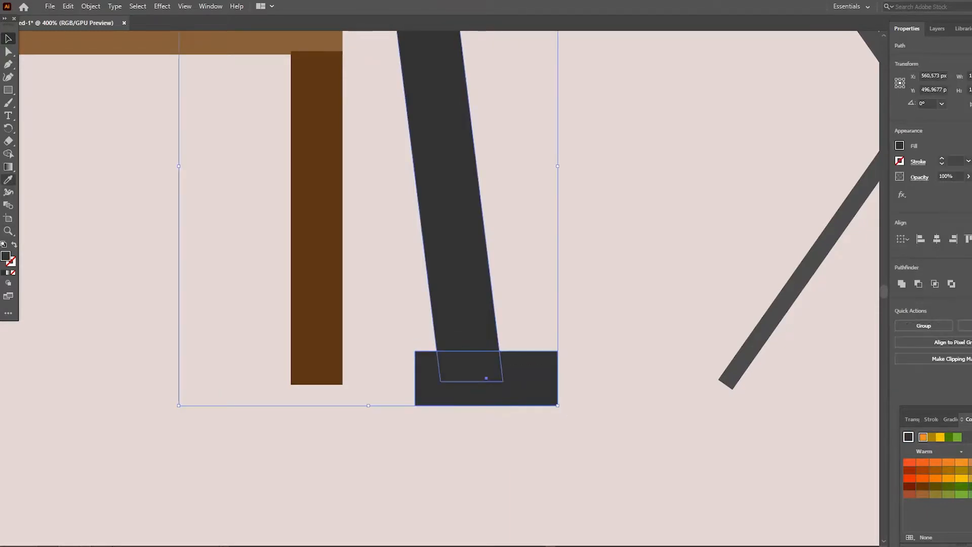
pyautogui.hotkey('shift', 'm')
pyautogui.moveTo(484, 373); pyautogui.dragTo(522, 387)
pyautogui.press('v')
pyautogui.click(536, 369)
# - Paste the ankle shape and place it directly under the trouser leg's lower end
pyautogui.hotkey('ctrl', 'v')
pyautogui.moveTo(446, 285)
pyautogui.mouseDown()
pyautogui.moveTo(479, 357)
pyautogui.moveTo(556, 384)
pyautogui.mouseUp()
pyautogui.click(558, 357)
# - Draw a thin horizontal rectangle beneath the ankle as the shoe sole and fill it black
pyautogui.click(9, 90)
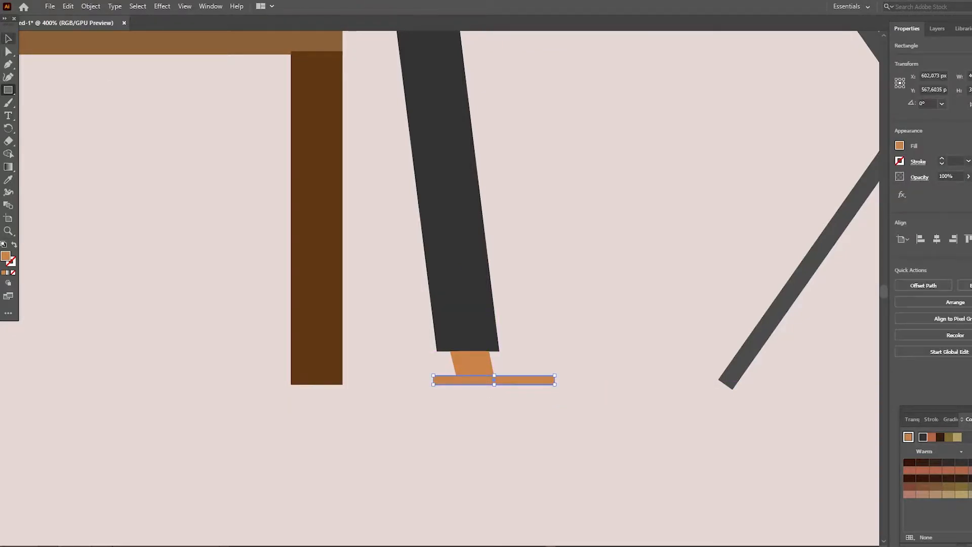
pyautogui.press('v')
pyautogui.click(900, 145)
pyautogui.click(844, 191)
pyautogui.click(806, 183)
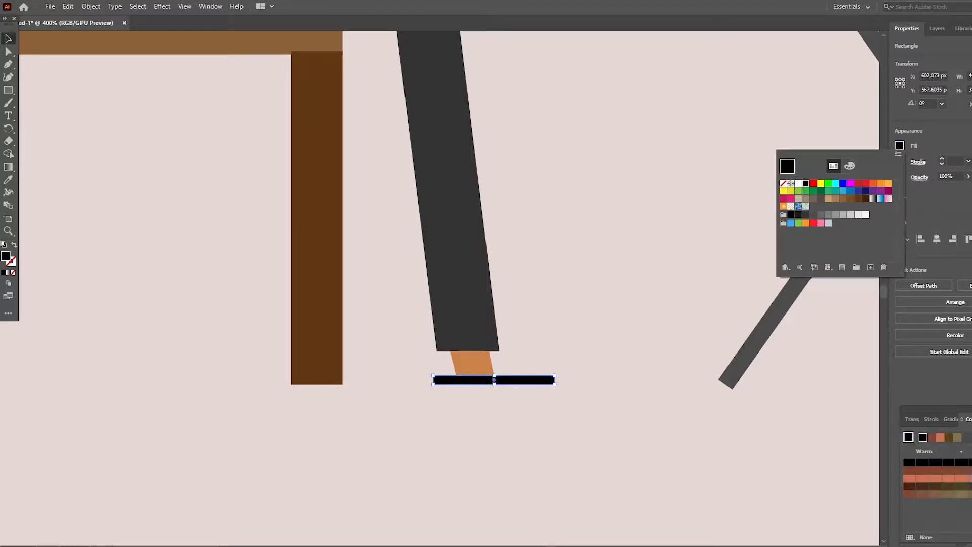
pyautogui.click(613, 329)
# - Draw a small black square on the sole in front of the ankle as the shoe's toe
pyautogui.click(8, 90)
pyautogui.moveTo(537, 375); pyautogui.dragTo(540, 376)
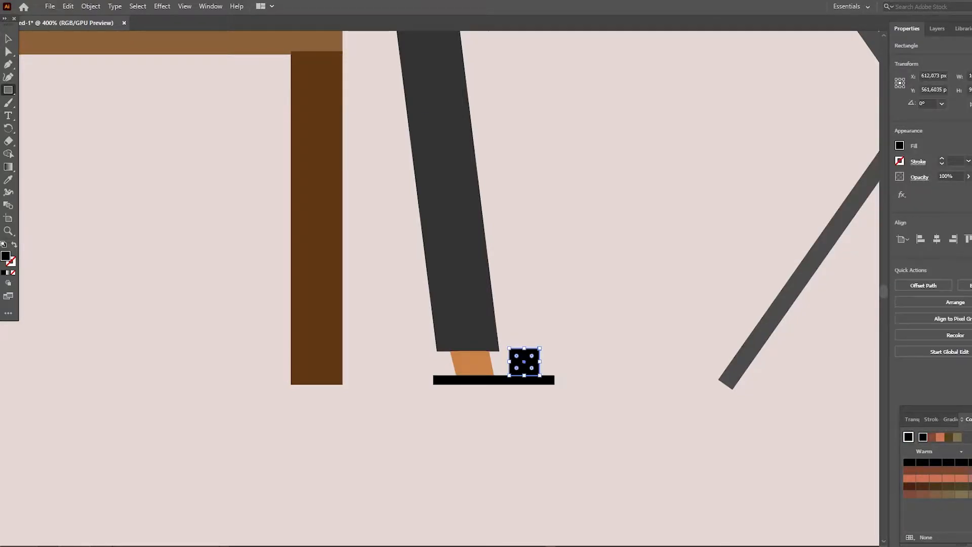
pyautogui.press('v')
pyautogui.click(597, 335)
# - Nudge the black toe square down 2 px so it overlaps the sole
pyautogui.click(524, 363)
pyautogui.press('Down')
pyautogui.press('Down')
pyautogui.press('Down')
pyautogui.click(598, 334)
pyautogui.click(524, 367)
pyautogui.press('Up')
pyautogui.click(598, 334)
# - Thicken the black sole slightly by raising its upper edge
pyautogui.click(499, 380)
pyautogui.moveTo(494, 375); pyautogui.dragTo(494, 372)
pyautogui.click(598, 335)
# - Round the toe piece's upper corners and widen it along the sole
pyautogui.scroll(3, 557, 334)
pyautogui.click(536, 487)
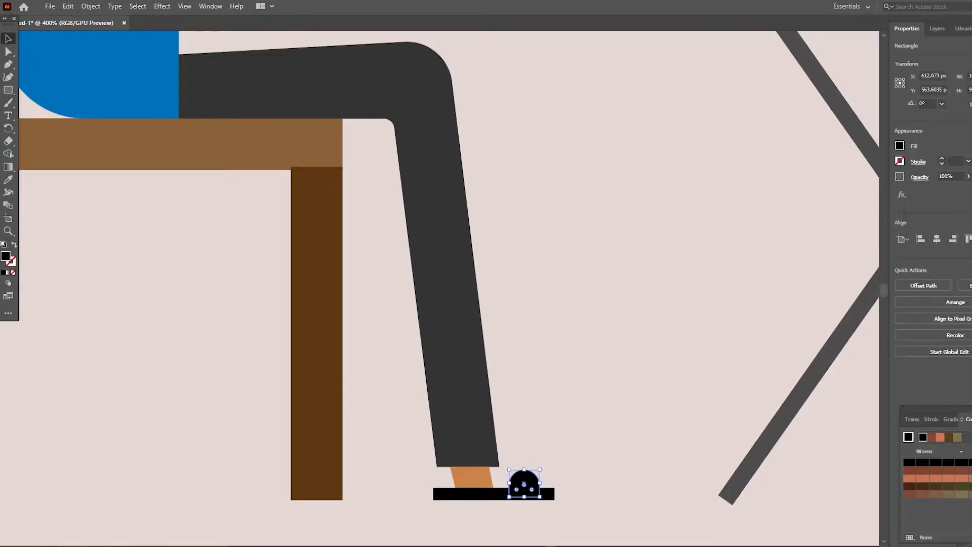
pyautogui.scroll(-1, 537, 487)
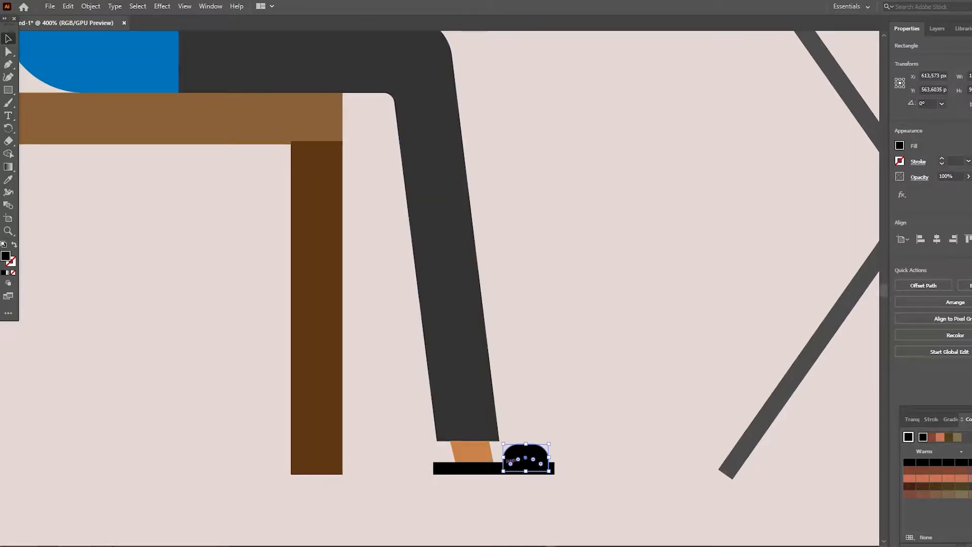
pyautogui.click(598, 426)
# - Duplicate the dark gray trouser leg and place the copy slightly higher, overlapping the original
pyautogui.scroll(6, 557, 334)
pyautogui.scroll(-2, 557, 303)
pyautogui.moveTo(378, 208); pyautogui.dragTo(378, 153)
pyautogui.scroll(-3, 377, 153)
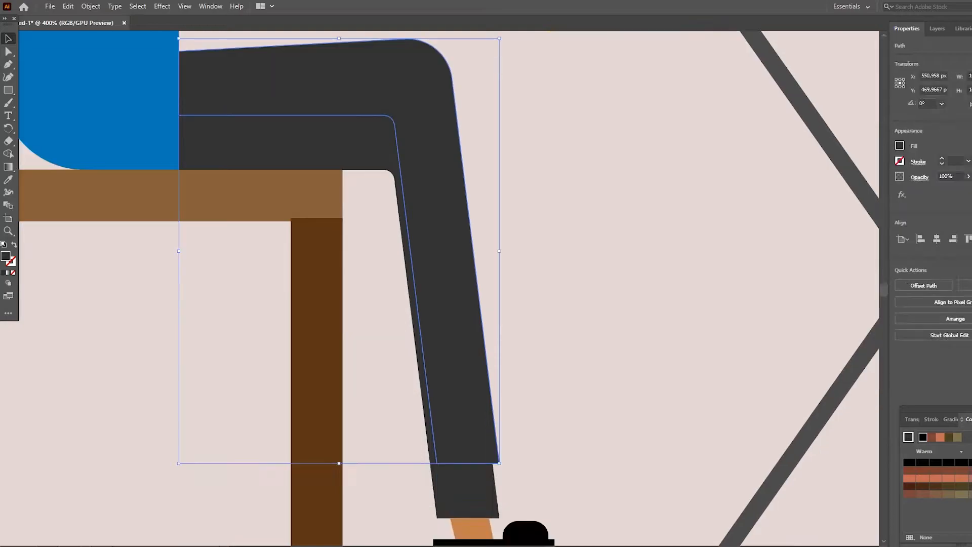
# - Shift the hem of the copied trouser leg back toward the chair so its shin slants backward
pyautogui.scroll(2, 377, 153)
pyautogui.press('a')
pyautogui.click(499, 502)
pyautogui.moveTo(499, 502); pyautogui.dragTo(418, 541)
# - Duplicate the ankle, sole and toe piece and place the copy under the hem of the backward-slanting leg
pyautogui.scroll(-2, 418, 541)
pyautogui.scroll(-3, 418, 541)
pyautogui.press('v')
pyautogui.click(435, 497)
pyautogui.click(515, 431)
pyautogui.keyDown('shift'); pyautogui.click(486, 442); pyautogui.keyUp('shift')
pyautogui.keyDown('shift'); pyautogui.click(474, 428); pyautogui.keyUp('shift')
pyautogui.moveTo(503, 437); pyautogui.dragTo(452, 423)
# - Flip the copied ankle horizontally to follow the slant of the rearward leg
pyautogui.click(445, 476)
pyautogui.click(388, 411)
pyautogui.click(970, 105)
pyautogui.click(582, 284)
# - Draw a curved shadow shape with the Curvature tool from below the knee across both shins
pyautogui.scroll(5, 557, 274)
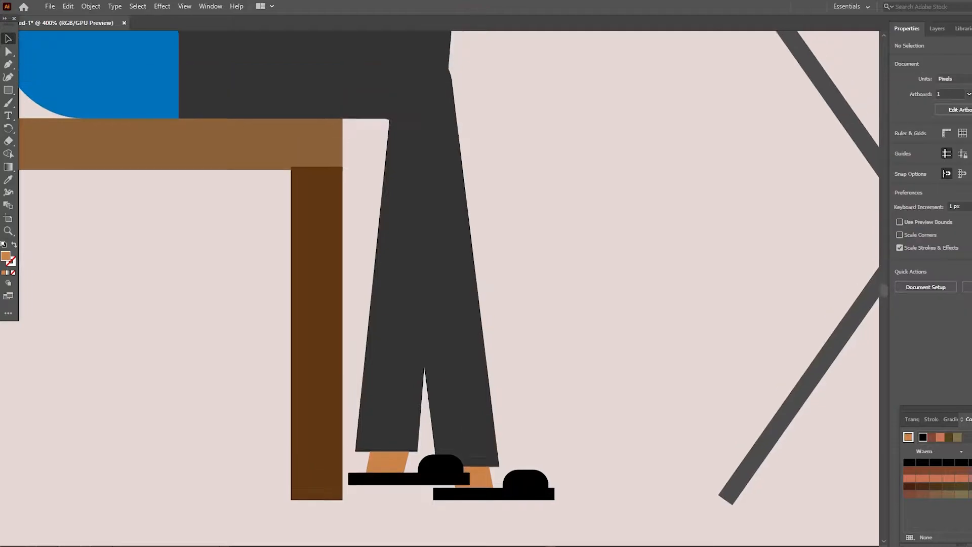
pyautogui.scroll(1, 450, 294)
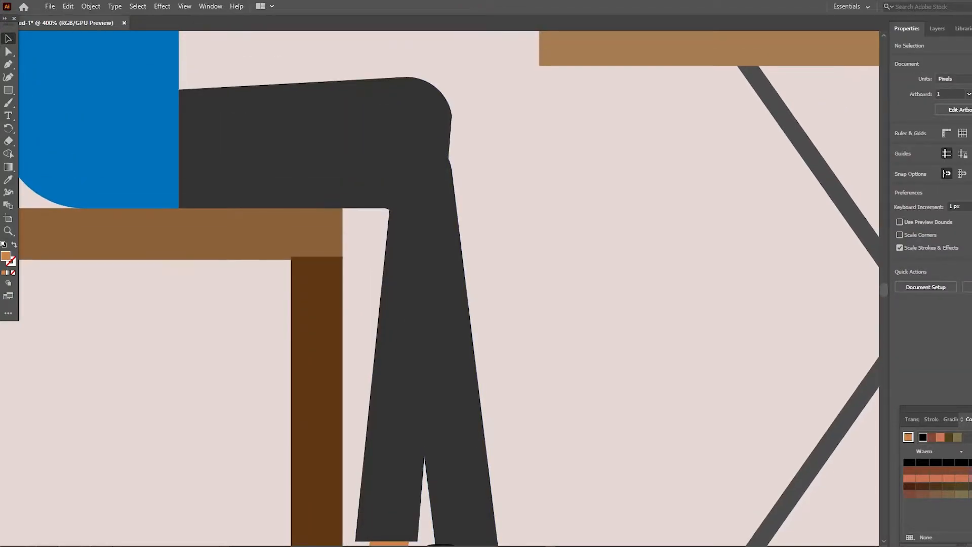
pyautogui.press('p')
pyautogui.hotkey('shift', '`')
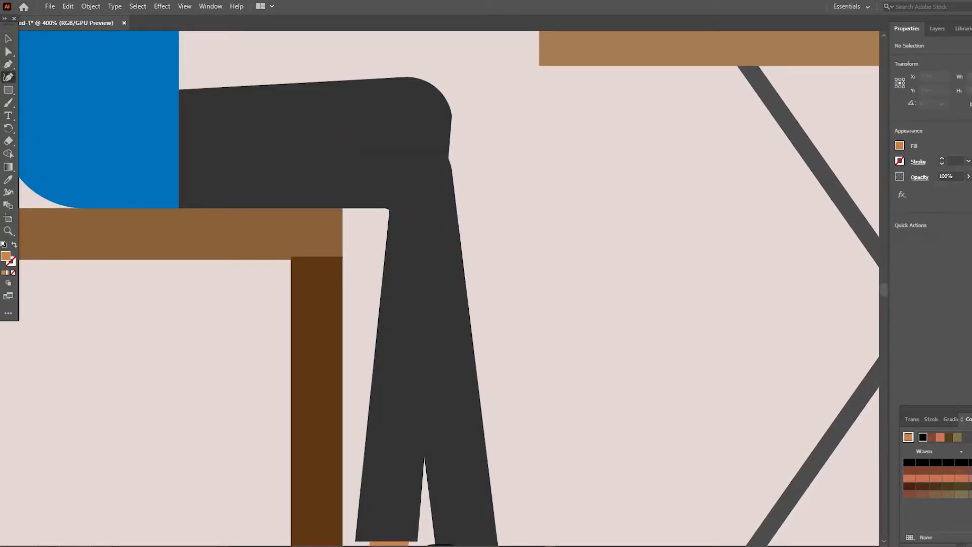
pyautogui.scroll(-3, 427, 414)
pyautogui.click(426, 415)
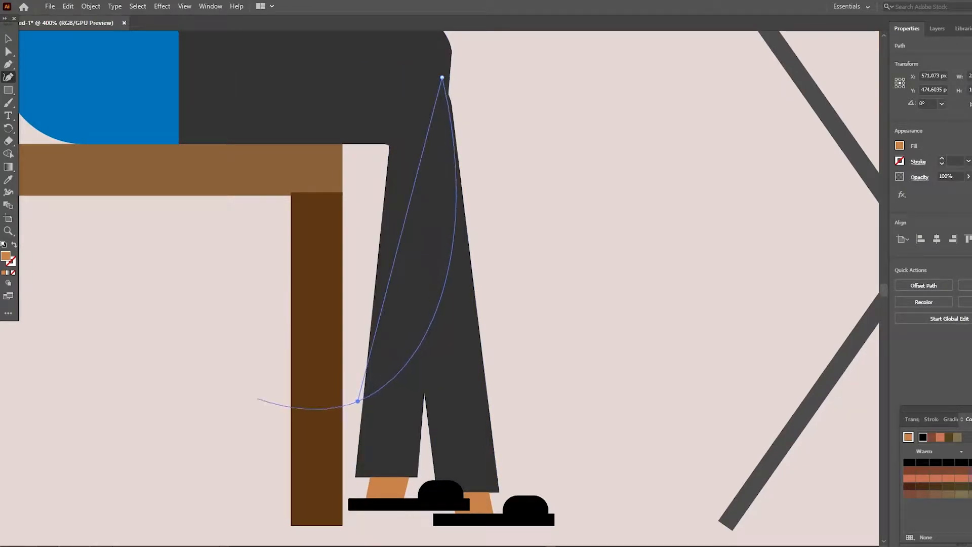
pyautogui.click(258, 399)
pyautogui.click(258, 399)
# - Bring the backward-slanting trouser leg to the front, above the curved shadow shape
pyautogui.press('v')
pyautogui.rightClick(405, 129)
pyautogui.moveTo(456, 337)
pyautogui.click(552, 338)
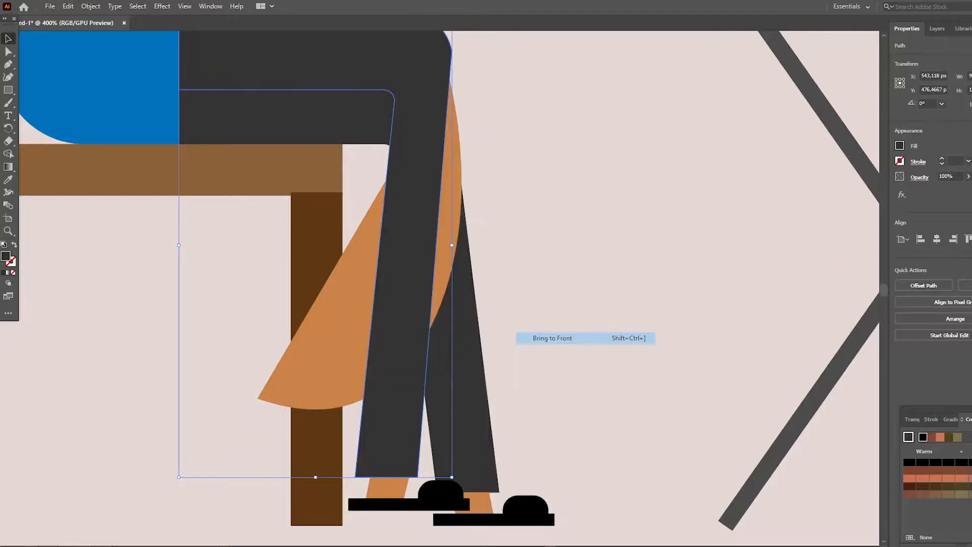
pyautogui.click(552, 338)
# - Fill the curved shadow shape with a darker gray and lower its opacity to 36%
pyautogui.scroll(1, 552, 337)
pyautogui.click(336, 370)
pyautogui.click(900, 145)
pyautogui.click(806, 215)
pyautogui.click(799, 215)
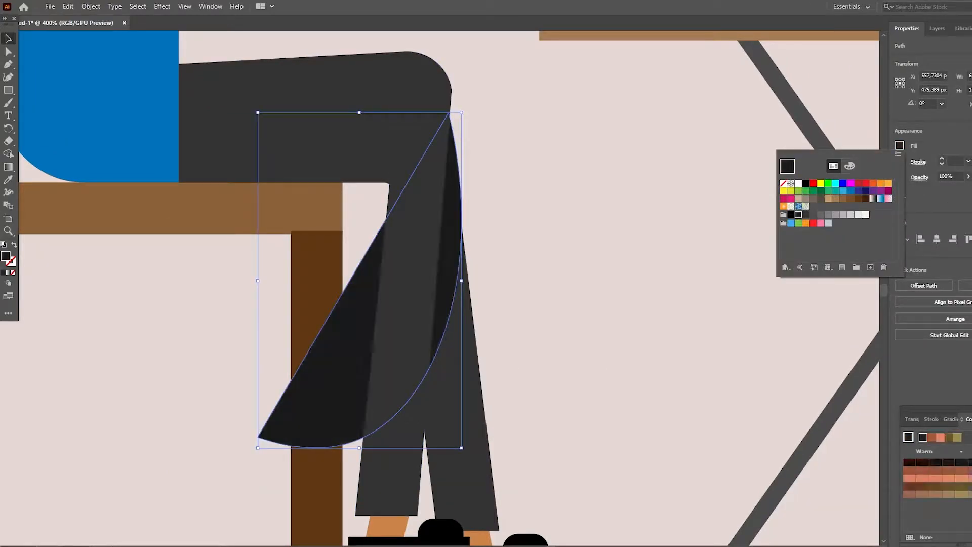
pyautogui.click(968, 176)
pyautogui.moveTo(968, 189); pyautogui.dragTo(949, 189)
pyautogui.click(608, 284)
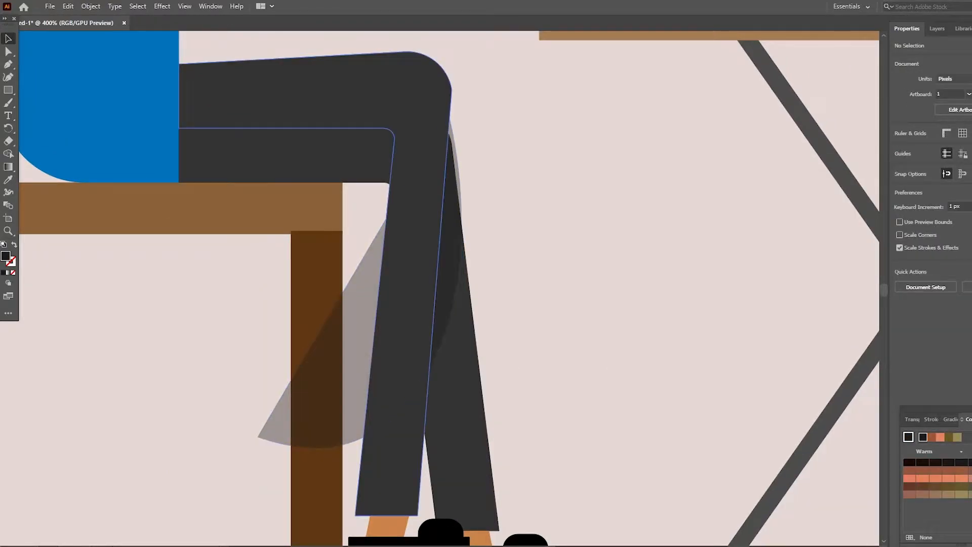
# - Use the Shape Builder to remove the shadow area sticking out behind the backward-slanting leg
pyautogui.click(408, 304)
pyautogui.keyDown('shift'); pyautogui.click(468, 355); pyautogui.keyUp('shift')
pyautogui.click(8, 154)
pyautogui.click(9, 39)
pyautogui.click(582, 284)
pyautogui.click(407, 293)
pyautogui.keyDown('shift'); pyautogui.click(350, 350); pyautogui.keyUp('shift')
pyautogui.hotkey('shift', 'm')
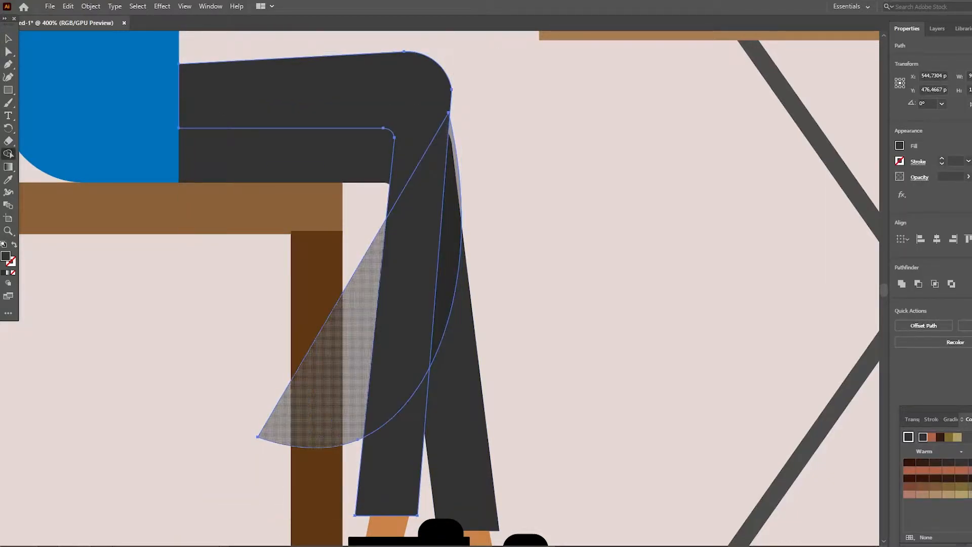
pyautogui.keyDown('alt'); pyautogui.click(350, 350); pyautogui.keyUp('alt')
pyautogui.press('v')
pyautogui.click(583, 284)
# - Trim the remaining shadow to the front edge of the other shin with the Shape Builder
pyautogui.click(468, 354)
pyautogui.keyDown('shift'); pyautogui.click(451, 264); pyautogui.keyUp('shift')
pyautogui.hotkey('shift', 'm')
pyautogui.press('v')
pyautogui.click(583, 284)
# - Draw a closed four-sided shadow shape with the Pen tool across the thigh, reaching from under the torso toward the knee
pyautogui.scroll(1, 507, 284)
pyautogui.scroll(-4, 507, 283)
pyautogui.scroll(7, 431, 253)
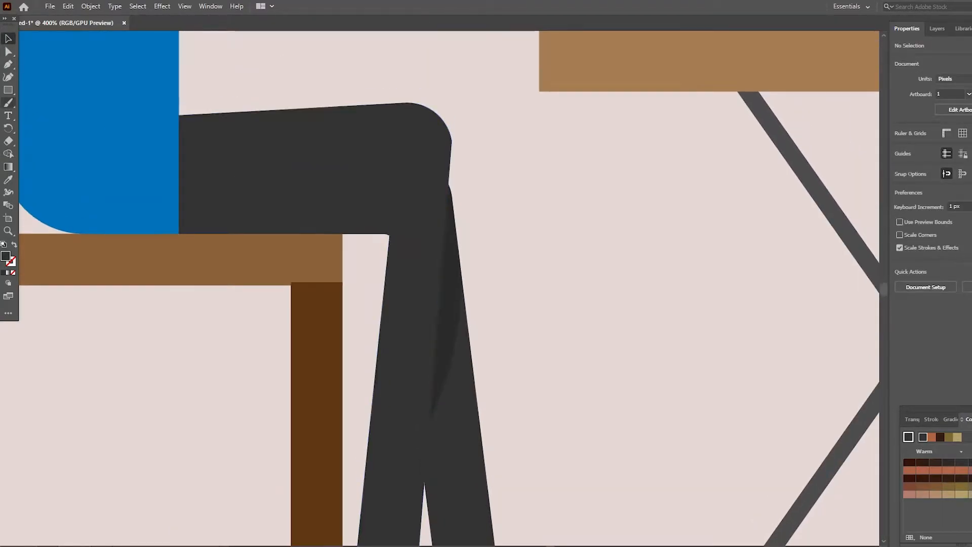
pyautogui.press('p')
pyautogui.click(172, 191)
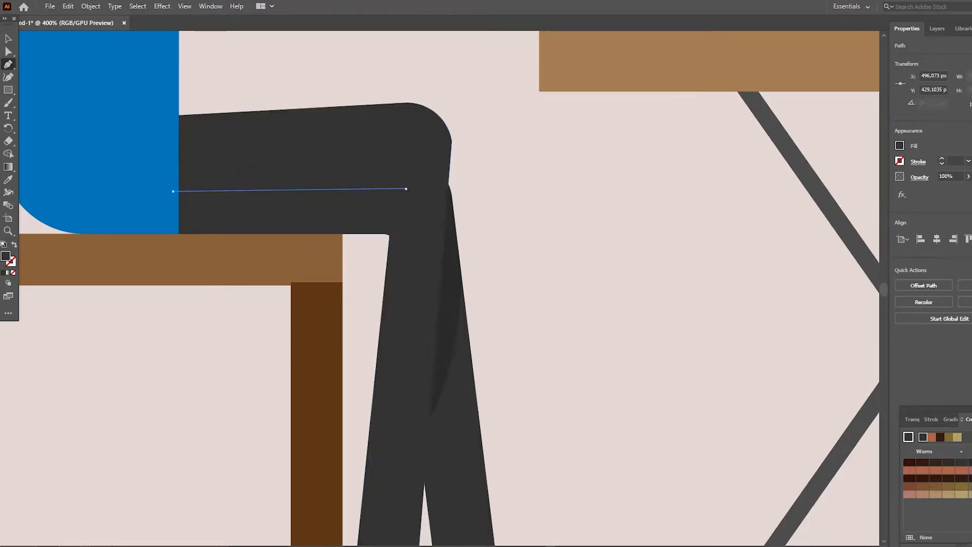
pyautogui.click(406, 188)
pyautogui.click(395, 118)
pyautogui.click(137, 125)
pyautogui.click(173, 190)
# - Bring the blue torso to the front so it covers the end of the thigh shadow shape
pyautogui.press('v')
pyautogui.scroll(3, 173, 191)
pyautogui.click(122, 182)
pyautogui.rightClick(106, 187)
pyautogui.moveTo(142, 398)
pyautogui.click(255, 399)
# - Apply the shin shadow's fill and opacity to the thigh shape with the Eyedropper
pyautogui.click(248, 258)
pyautogui.press('i')
pyautogui.click(449, 395)
pyautogui.press('v')
pyautogui.click(517, 304)
# - Arrange the upper trouser leg above the thigh shadow so only a thin strip shows below it
pyautogui.rightClick(427, 235)
pyautogui.click(578, 444)
pyautogui.click(572, 375)
pyautogui.scroll(-4, 572, 375)
pyautogui.scroll(3, 572, 324)
pyautogui.click(415, 283)
pyautogui.click(573, 324)
# - Bend the lower edge of the thigh shadow into a curve with the Anchor Point tool
pyautogui.scroll(4, 572, 324)
pyautogui.press('z')
pyautogui.moveTo(521, 234); pyautogui.dragTo(461, 237)
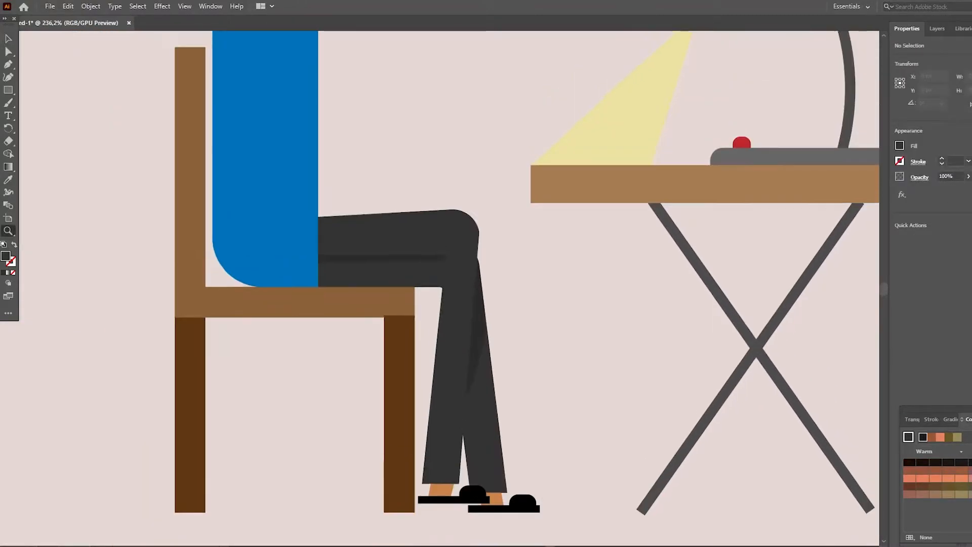
pyautogui.click(361, 246)
pyautogui.click(320, 224)
pyautogui.click(320, 224)
pyautogui.press('a')
pyautogui.click(506, 298)
pyautogui.hotkey('shift', 'c')
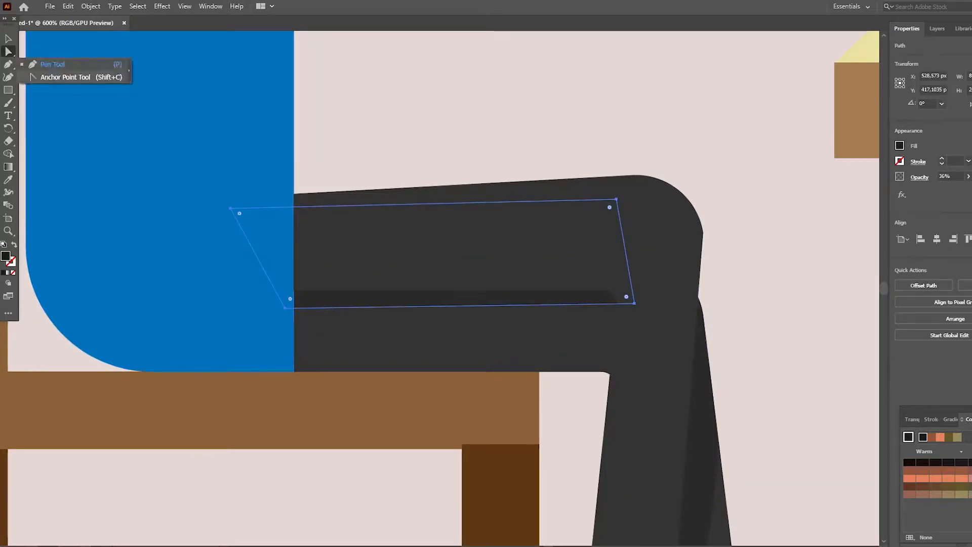
pyautogui.moveTo(286, 308); pyautogui.dragTo(330, 290)
pyautogui.press('v')
pyautogui.click(335, 112)
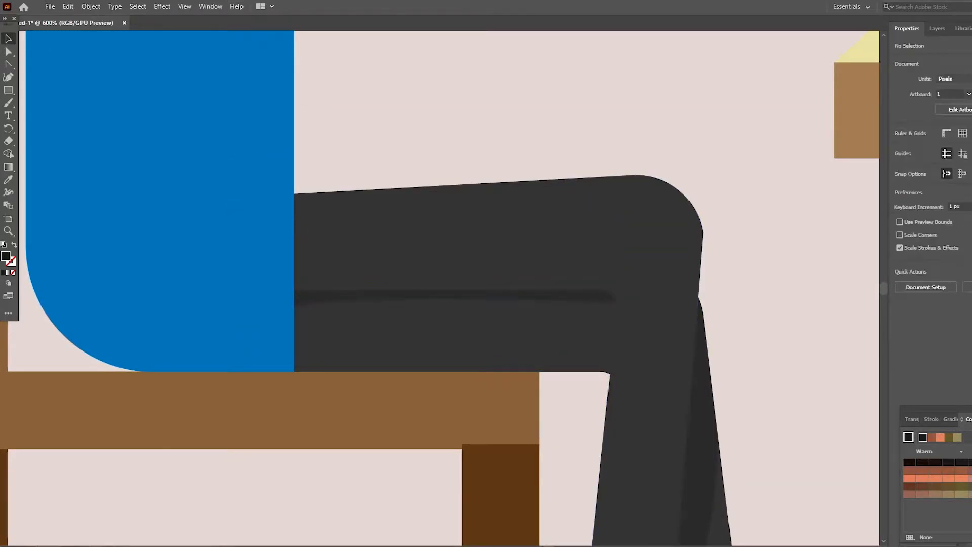
# - Refine the thigh shadow's lower edge so the strip thins out in the middle
pyautogui.scroll(1, 334, 152)
pyautogui.scroll(-2, 334, 152)
pyautogui.click(309, 276)
pyautogui.press('a')
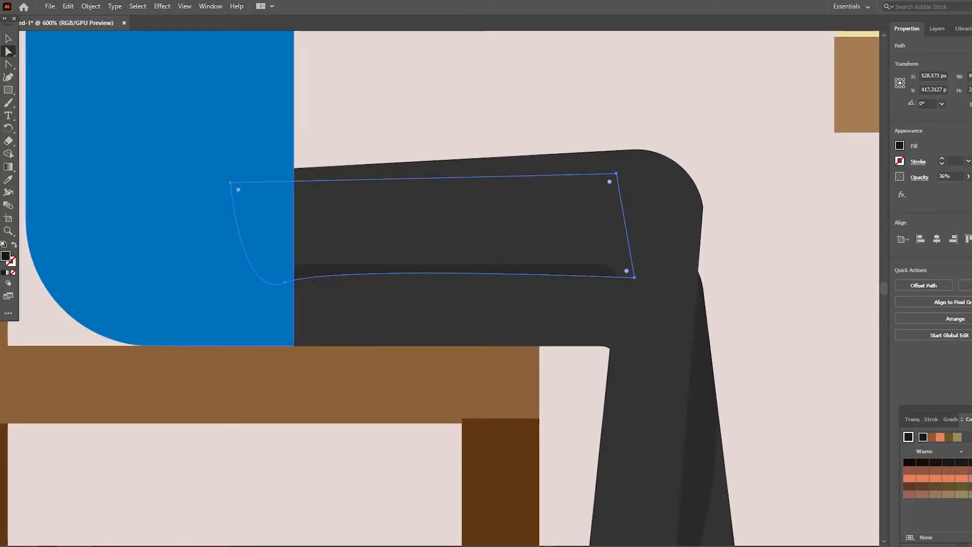
pyautogui.click(286, 282)
pyautogui.press('v')
pyautogui.click(456, 112)
pyautogui.scroll(3, 486, 152)
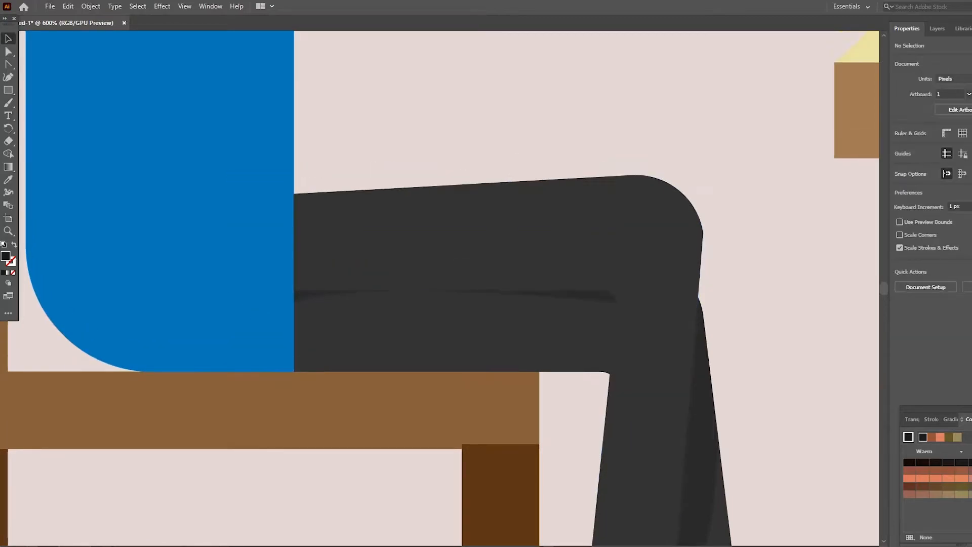
# - Try to curve the blue torso's front edge inward and nudge the torso slightly forward
pyautogui.press('z')
pyautogui.moveTo(623, 198); pyautogui.dragTo(567, 199)
pyautogui.hscroll(5, 487, 254)
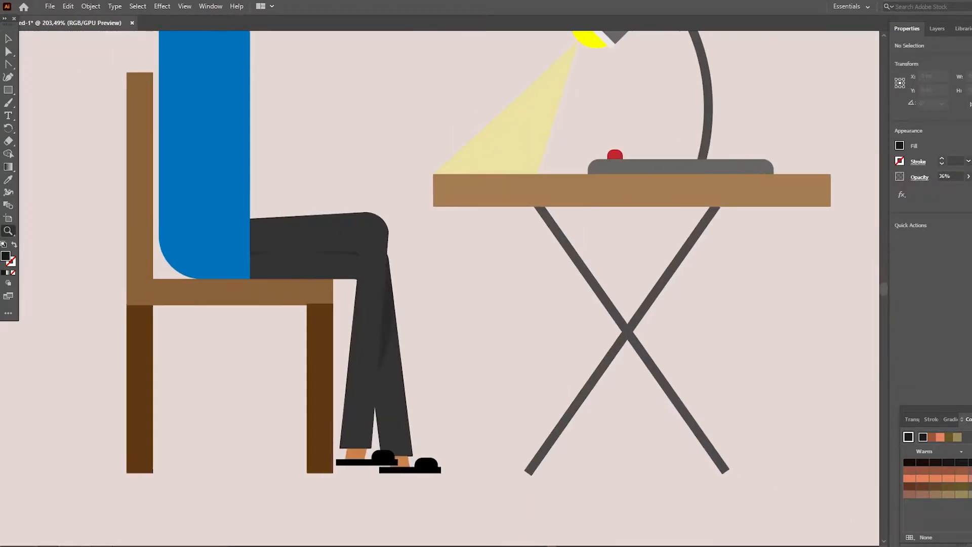
pyautogui.scroll(2, 486, 254)
pyautogui.scroll(-1, 486, 253)
pyautogui.scroll(3, 450, 288)
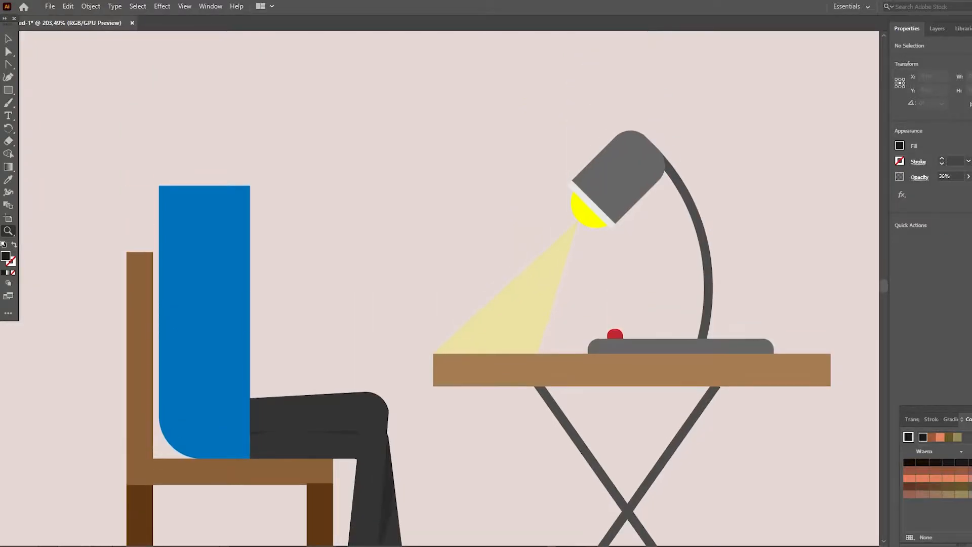
pyautogui.click(282, 310)
pyautogui.press('a')
pyautogui.click(392, 263)
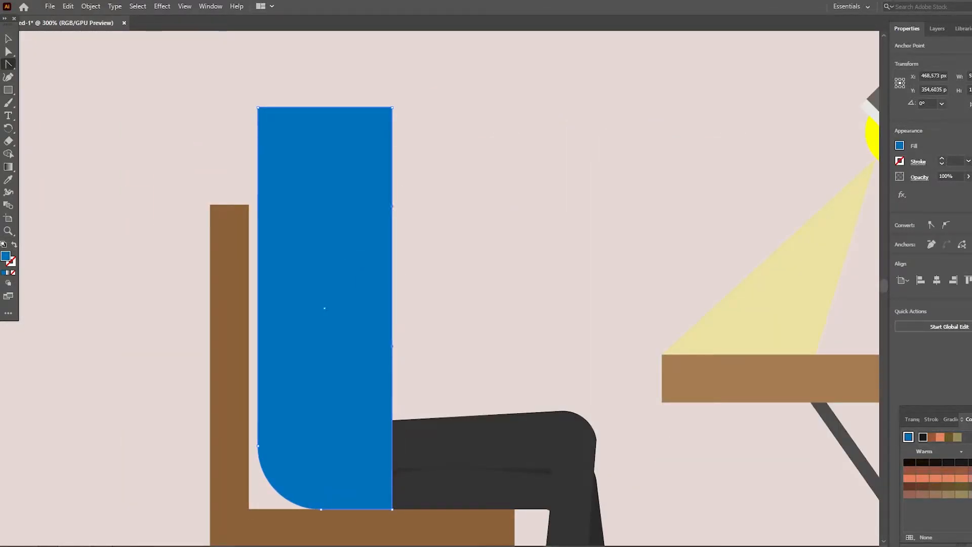
pyautogui.moveTo(392, 207); pyautogui.dragTo(392, 205)
pyautogui.moveTo(392, 102); pyautogui.dragTo(371, 313)
pyautogui.click(420, 354)
pyautogui.click(363, 325)
pyautogui.press('Right')
pyautogui.click(421, 385)
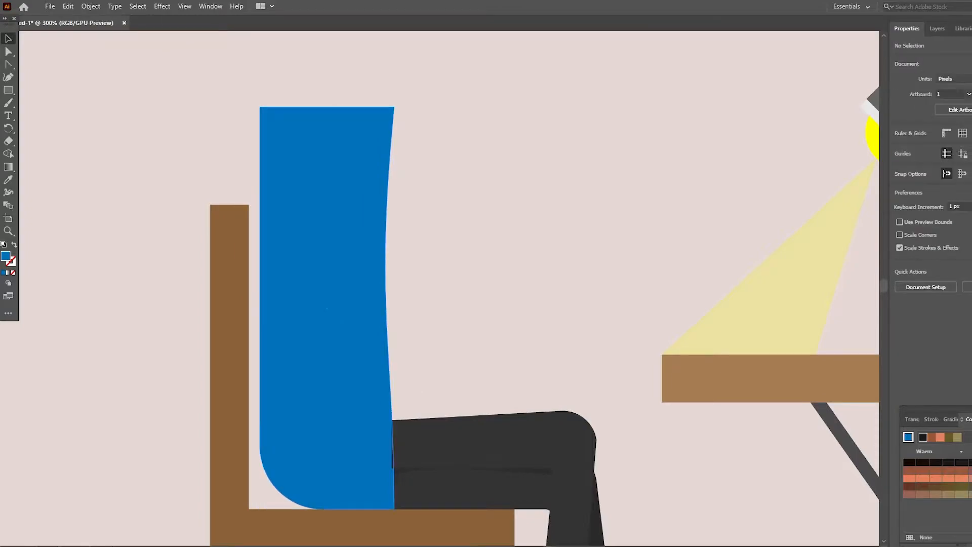
# - Undo the torso's nudge and front edge changes
pyautogui.hotkey('ctrl', 'z')
pyautogui.hotkey('ctrl', 'z')
pyautogui.hotkey('ctrl', 'z')
pyautogui.hotkey('ctrl', 'z')
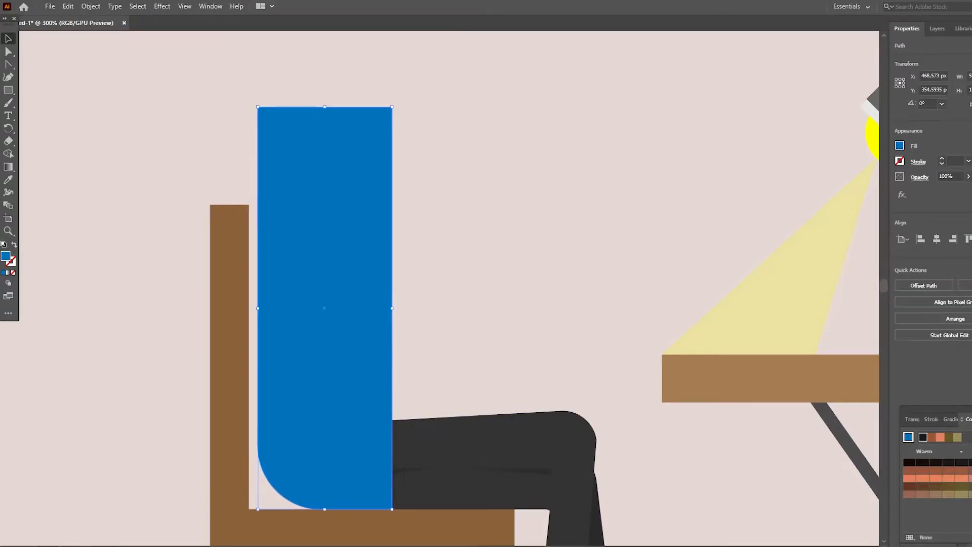
# - Bend the torso's front edge into an S-curve with the Anchor Point tool and bring the torso to the front
pyautogui.click(392, 297)
pyautogui.hotkey('shift', 'c')
pyautogui.moveTo(392, 297); pyautogui.dragTo(405, 444)
pyautogui.press('v')
pyautogui.rightClick(332, 162)
pyautogui.moveTo(365, 371)
pyautogui.click(471, 371)
pyautogui.click(486, 324)
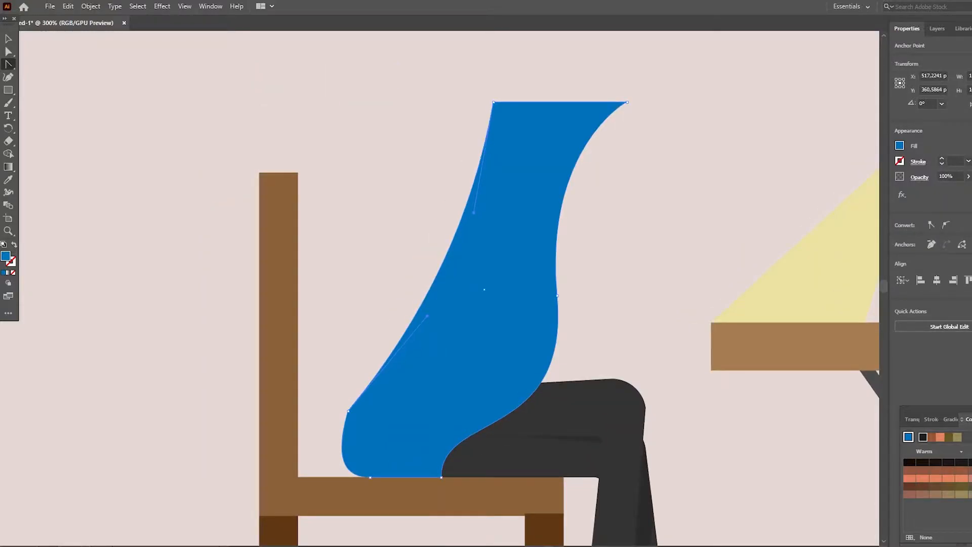
# - Reshape the torso to lean forward with curved front and back edges, undoing the last rounding of its lower back
pyautogui.moveTo(349, 411); pyautogui.dragTo(325, 427)
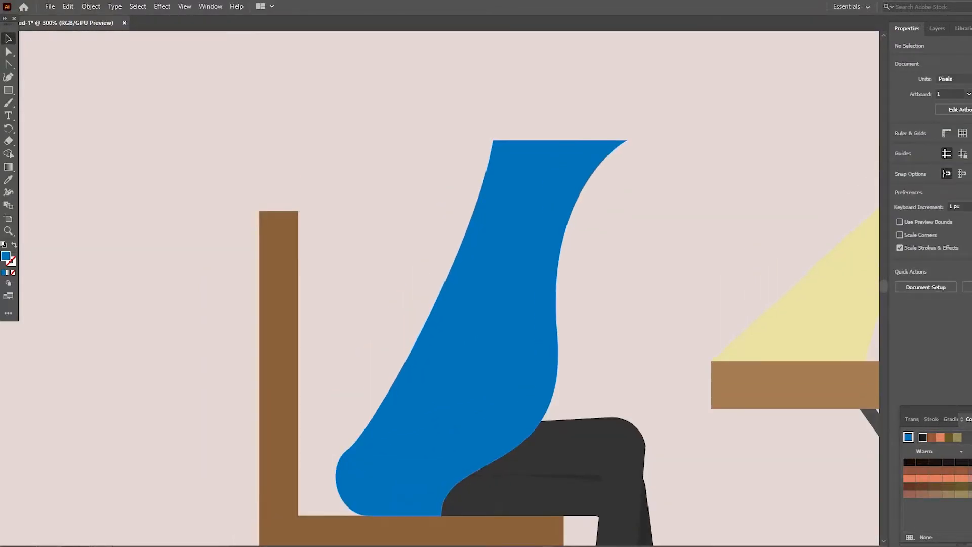
pyautogui.hotkey('ctrl', 'z')
pyautogui.hotkey('ctrl', 'z')
pyautogui.scroll(-5, 484, 304)
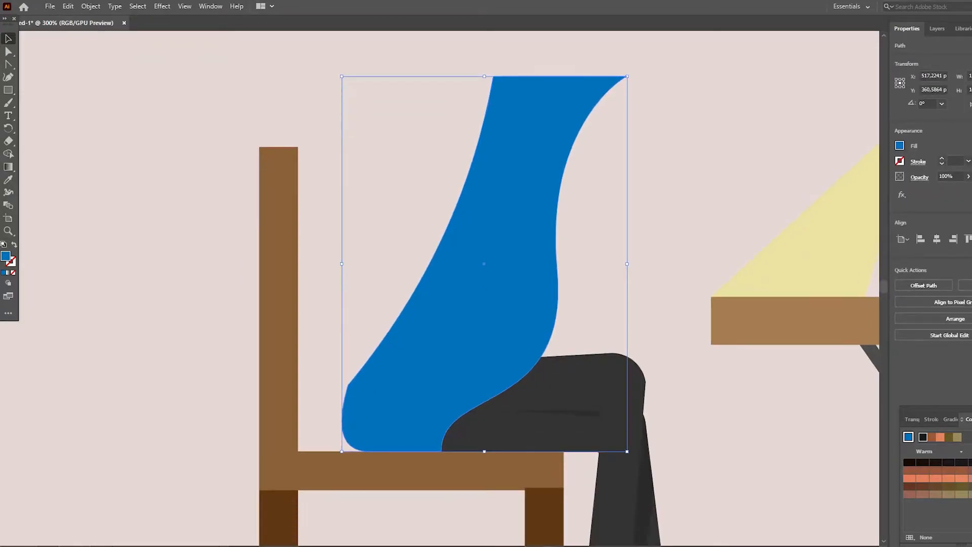
# - Isolate the torso and draw a closed cutting shape whose curved edge crosses its lower back corner
pyautogui.doubleClick(481, 299)
pyautogui.scroll(-4, 345, 273)
pyautogui.press('p')
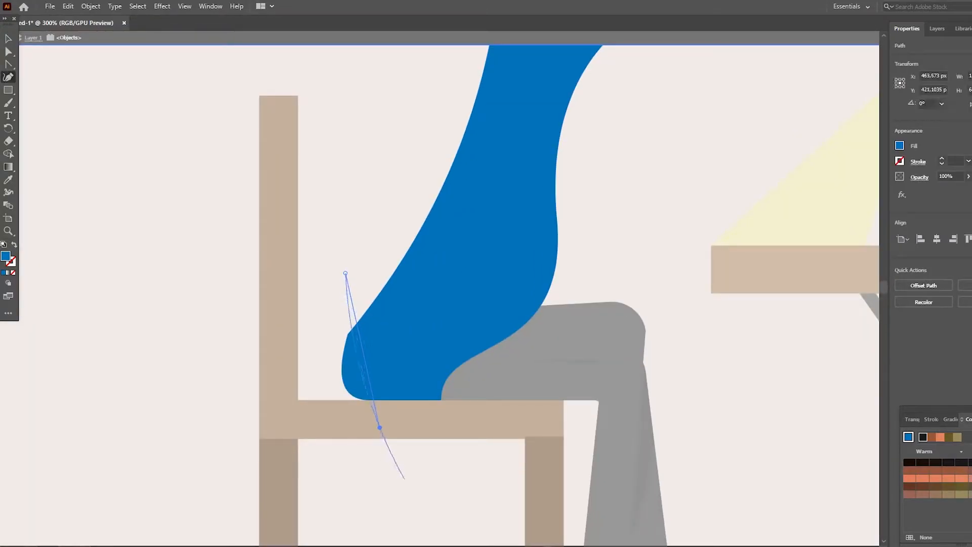
pyautogui.hotkey('shift', 'c')
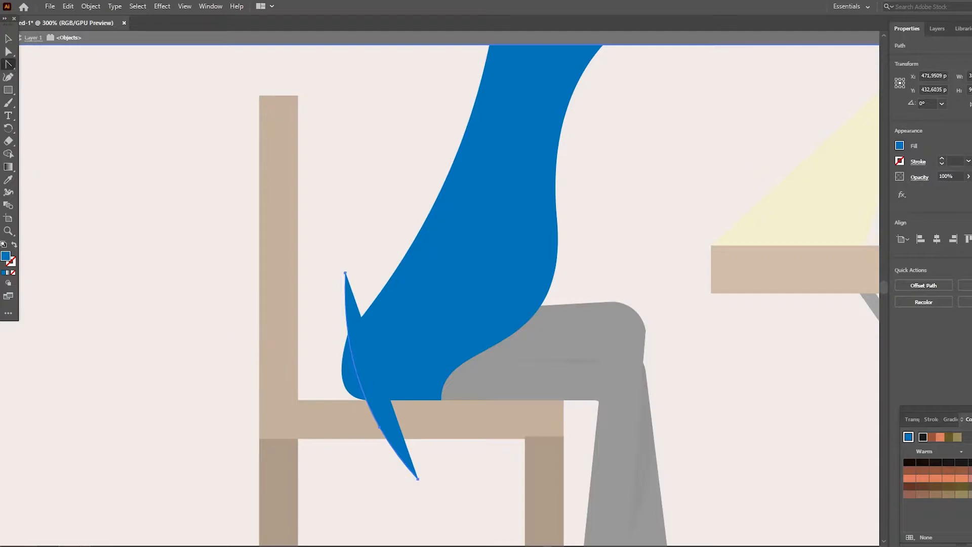
pyautogui.click(345, 273)
pyautogui.click(418, 273)
pyautogui.press('v')
pyautogui.hotkey('ctrl', 'a')
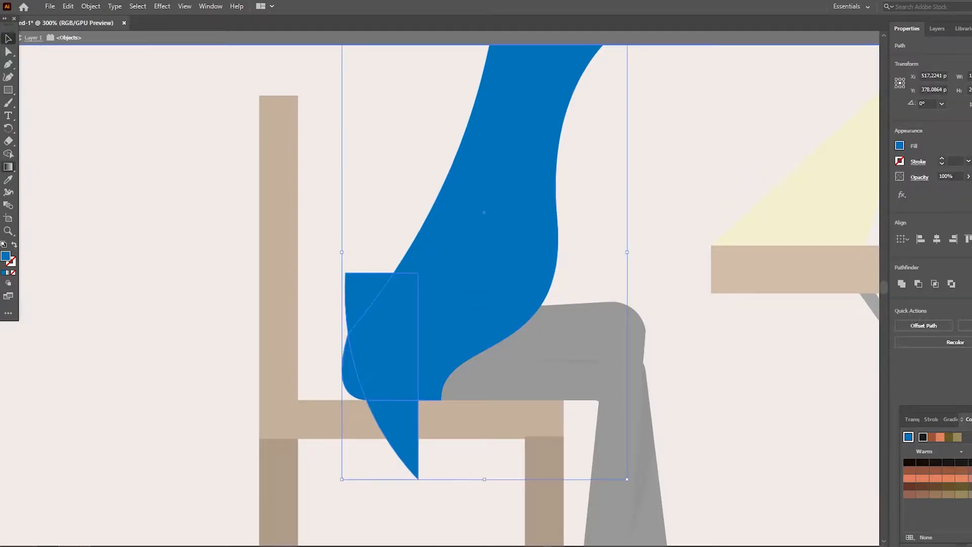
# - Trim the torso's lower back along the curve with the Shape Builder and merge the remaining pieces
pyautogui.hotkey('shift', 'm')
pyautogui.keyDown('alt'); pyautogui.click(349, 373); pyautogui.keyUp('alt')
pyautogui.keyDown('alt'); pyautogui.click(364, 298); pyautogui.keyUp('alt')
pyautogui.keyDown('alt'); pyautogui.click(403, 428); pyautogui.keyUp('alt')
pyautogui.press('v')
pyautogui.click(355, 218)
pyautogui.click(456, 253)
pyautogui.click(390, 335)
pyautogui.keyDown('shift'); pyautogui.click(450, 309); pyautogui.keyUp('shift')
pyautogui.hotkey('shift', 'm')
pyautogui.moveTo(390, 340); pyautogui.dragTo(451, 325)
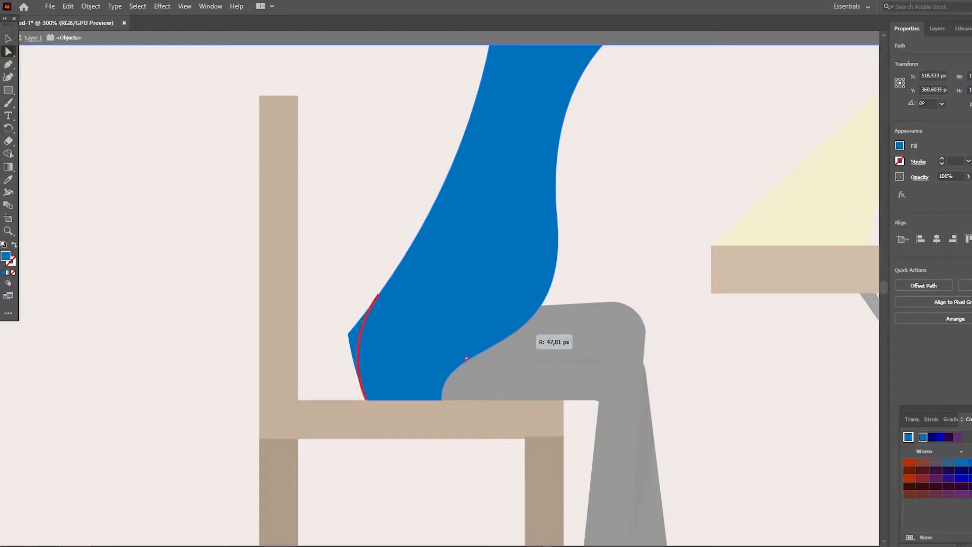
# - Round the torso's lower back corner to a radius of about 48 px
pyautogui.moveTo(515, 330); pyautogui.dragTo(514, 329)
pyautogui.click(330, 228)
pyautogui.scroll(3, 329, 228)
# - Leave isolation mode and select the torso in the full scene
pyautogui.press('v')
pyautogui.rightClick(118, 163)
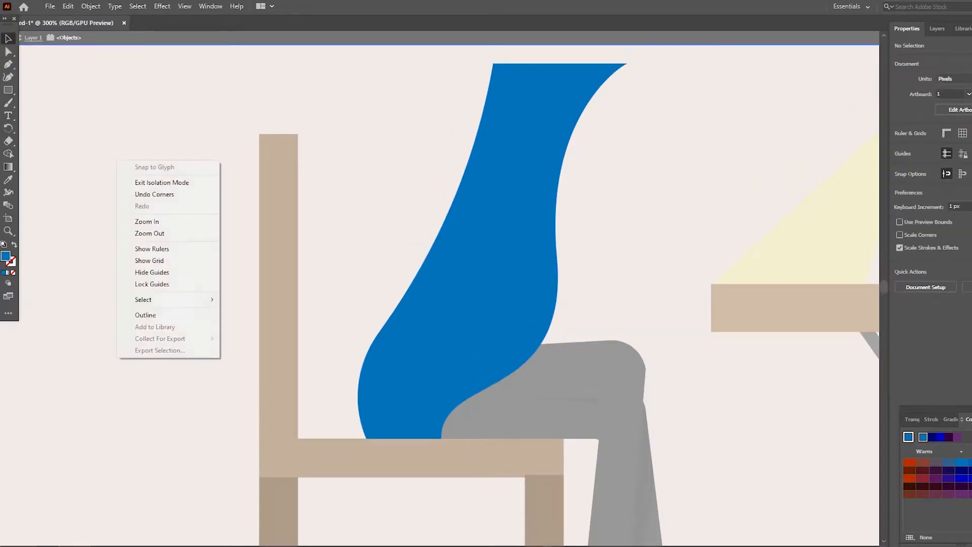
pyautogui.click(159, 183)
pyautogui.scroll(4, 329, 228)
pyautogui.click(482, 303)
pyautogui.rightClick(8, 65)
pyautogui.click(76, 76)
pyautogui.moveTo(544, 393); pyautogui.dragTo(533, 379)
pyautogui.hotkey('ctrl', 'z')
# - Add an anchor point on the torso's lower front edge and reshape that edge into a slimmer, continuous forward-leaning curve
pyautogui.rightClick(8, 65)
pyautogui.click(61, 65)
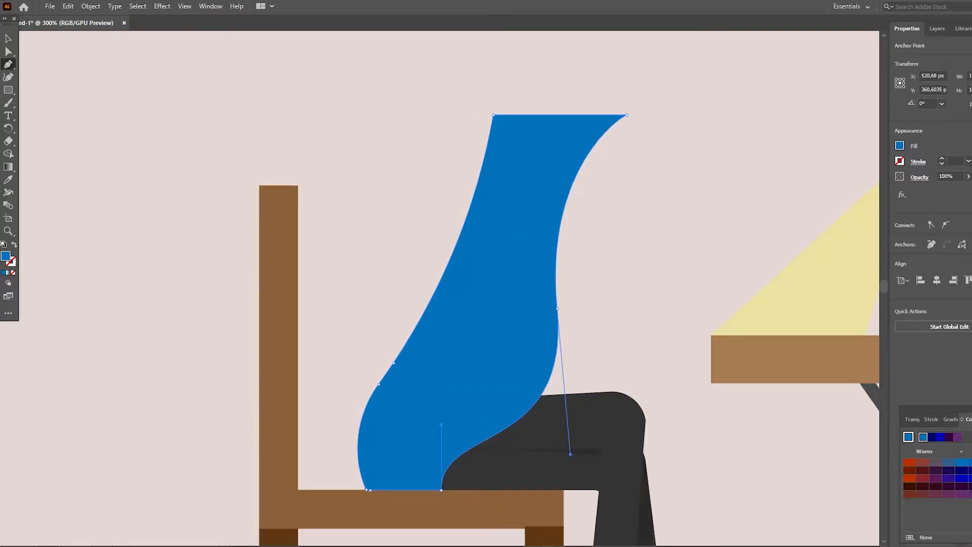
pyautogui.click(543, 392)
pyautogui.moveTo(543, 392)
pyautogui.mouseDown()
pyautogui.moveTo(514, 375)
pyautogui.moveTo(551, 383)
pyautogui.moveTo(532, 389)
pyautogui.mouseUp()
pyautogui.scroll(1, 516, 376)
pyautogui.click(514, 412)
pyautogui.scroll(1, 514, 413)
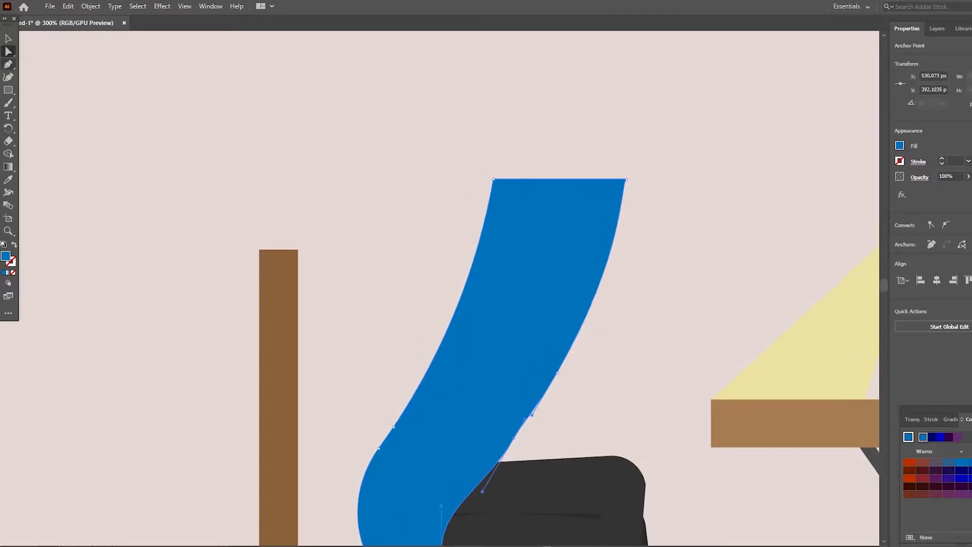
pyautogui.press('v')
pyautogui.hotkey('ctrl', 'shift', 'a')
pyautogui.scroll(-4, 515, 354)
pyautogui.scroll(9, 506, 304)
pyautogui.click(507, 304)
pyautogui.hotkey('ctrl', 'shift', 'a')
pyautogui.scroll(-5, 506, 304)
# - Draw the arm's curved underside with the Curvature tool, from the torso's upper back down to the desk surface
pyautogui.hotkey('shift', '`')
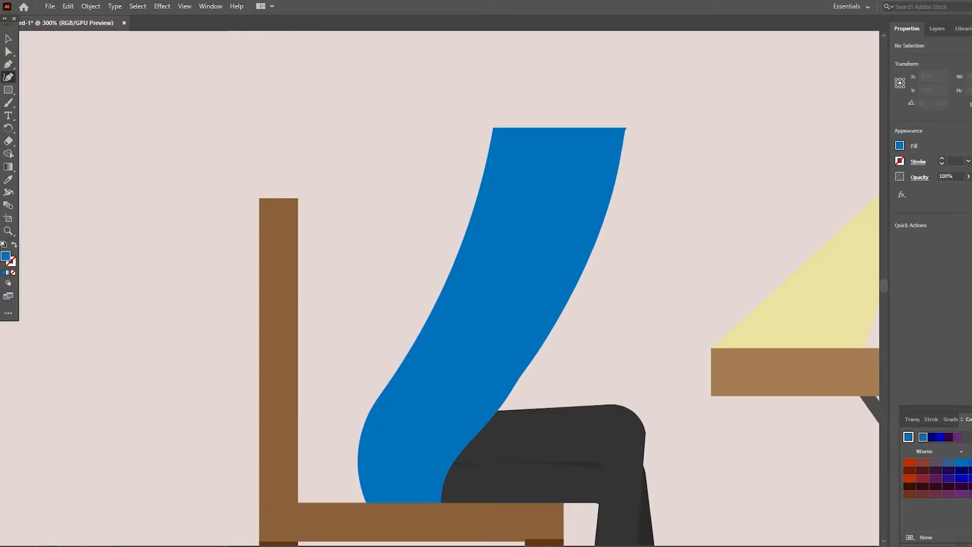
pyautogui.click(500, 187)
pyautogui.click(655, 322)
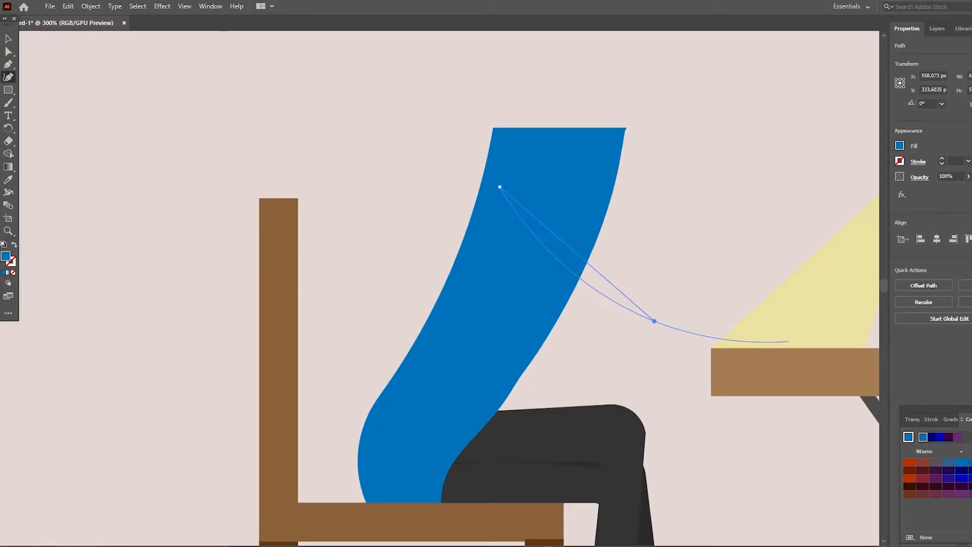
pyautogui.click(803, 344)
pyautogui.hscroll(7, 564, 507)
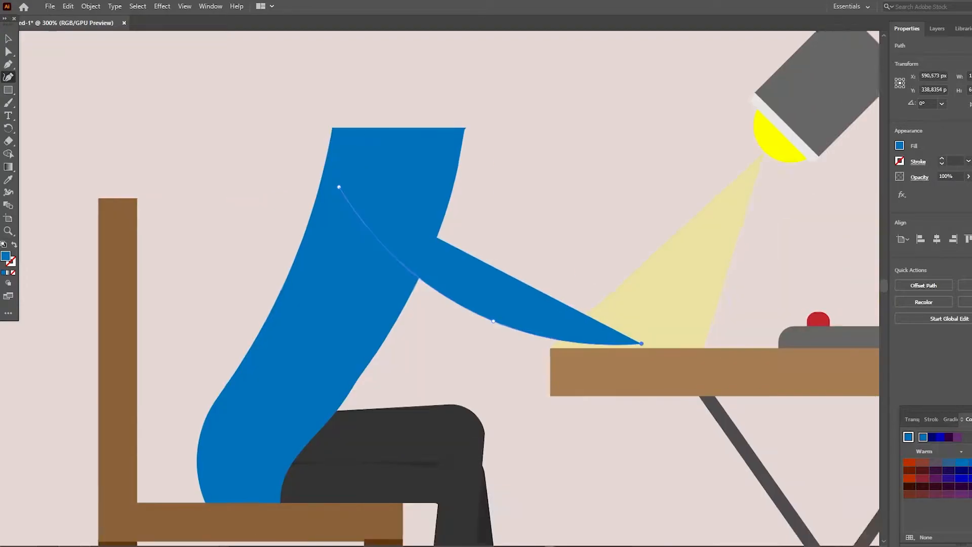
pyautogui.click(8, 39)
pyautogui.scroll(-1, 449, 288)
pyautogui.scroll(2, 441, 312)
# - Complete the arm with the Pen tool, adding a slanted cuff edge about 19 px long and a curved upper edge closing at the shoulder
pyautogui.click(8, 64)
pyautogui.click(449, 356)
pyautogui.moveTo(469, 332); pyautogui.dragTo(440, 323)
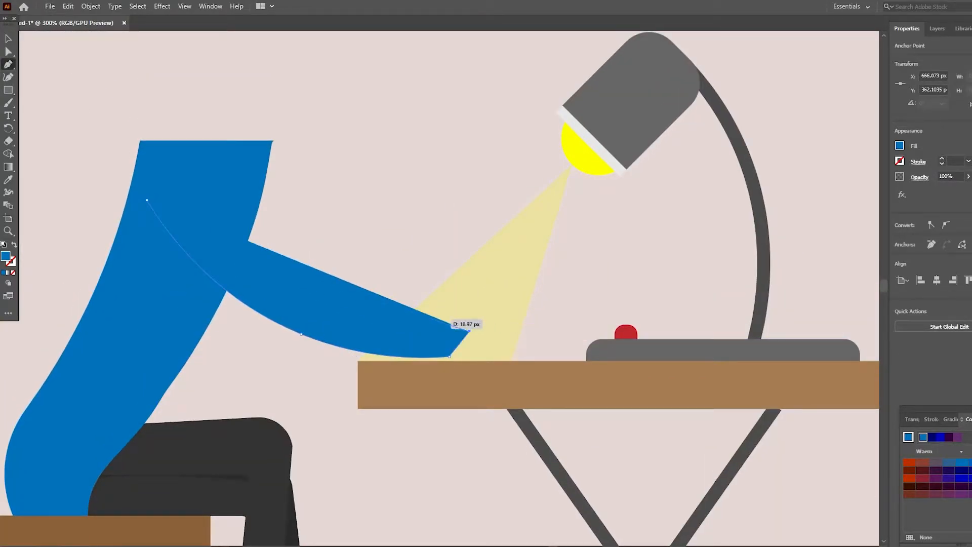
pyautogui.moveTo(174, 184); pyautogui.dragTo(169, 125)
pyautogui.moveTo(109, 58); pyautogui.dragTo(108, 59)
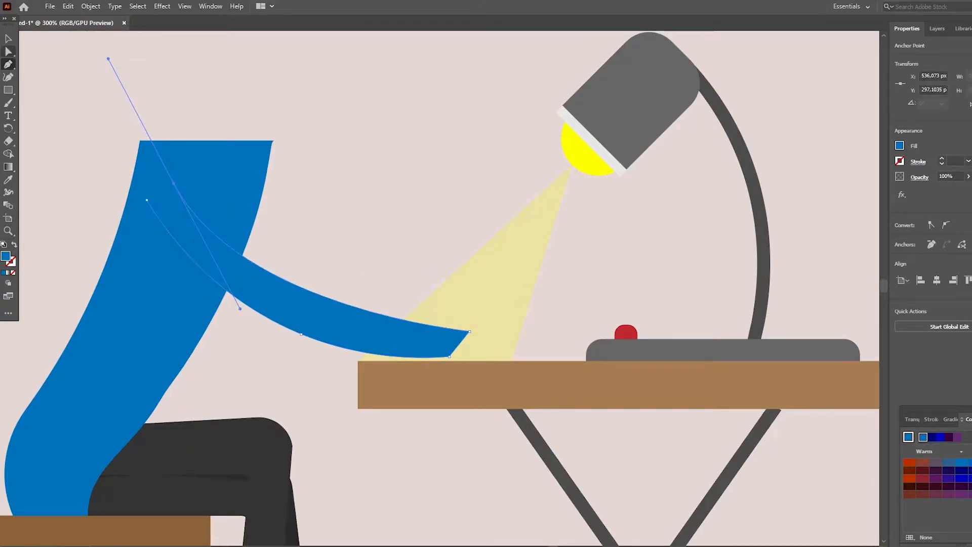
pyautogui.click(8, 52)
pyautogui.click(8, 64)
pyautogui.click(174, 184)
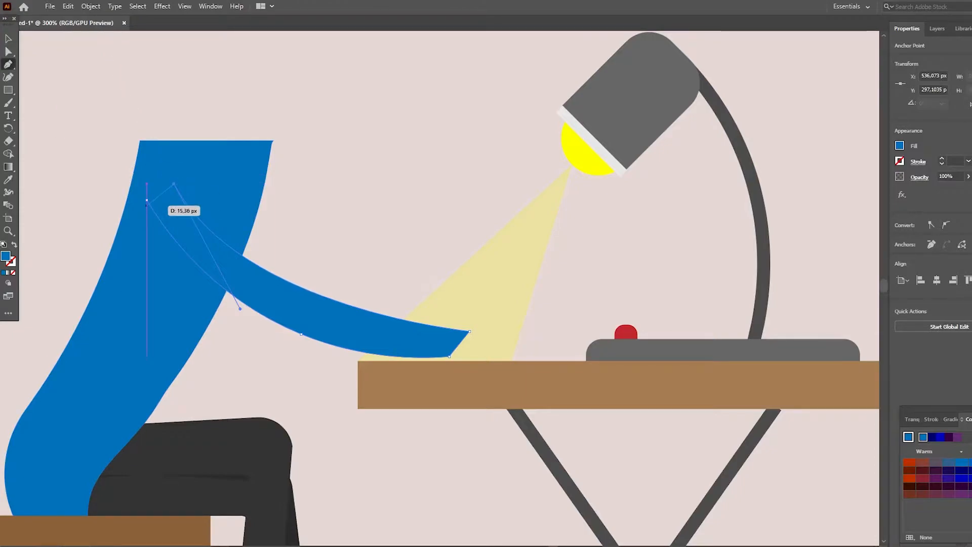
pyautogui.press('v')
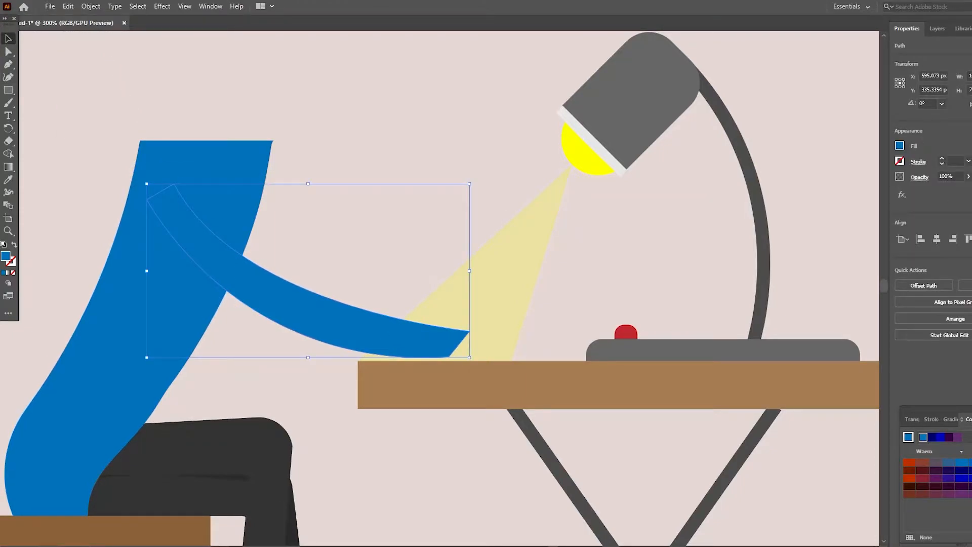
# - Recolor the arm a darker blue than the torso and nudge it down onto the desk
pyautogui.click(971, 462)
pyautogui.click(971, 462)
pyautogui.click(385, 228)
pyautogui.click(324, 316)
pyautogui.press('Down')
pyautogui.press('Down')
pyautogui.click(385, 228)
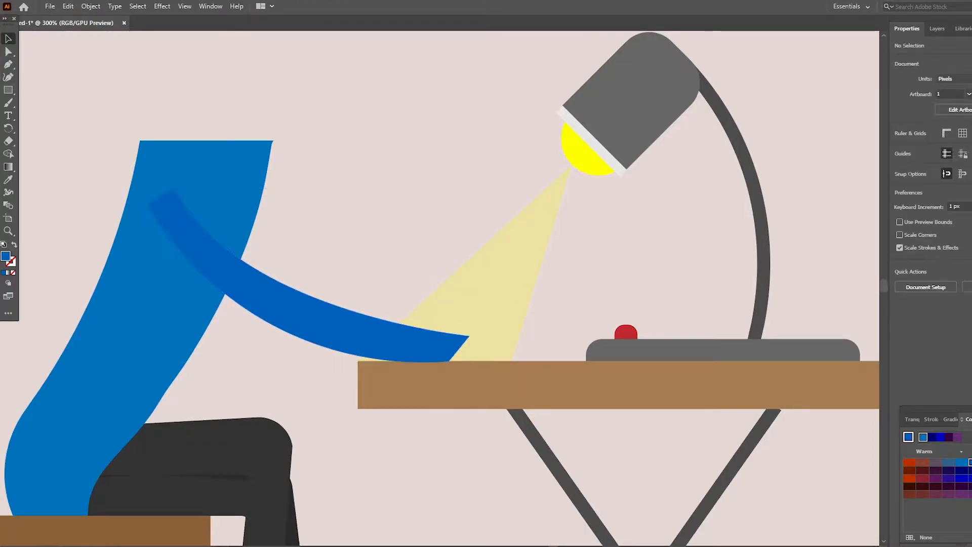
# - Round the arm's corners at the shoulder end
pyautogui.click(314, 317)
pyautogui.click(8, 52)
pyautogui.press('v')
pyautogui.click(329, 207)
# - Nudge the arm back toward the torso's rear edge and slightly down so it rests on the desk
pyautogui.click(284, 304)
pyautogui.press('Left')
pyautogui.press('Left')
pyautogui.press('Left')
pyautogui.press('Left')
pyautogui.press('Left')
pyautogui.press('Left')
pyautogui.press('Left')
pyautogui.press('Left')
pyautogui.press('Left')
pyautogui.press('Left')
pyautogui.press('Left')
pyautogui.press('Left')
pyautogui.press('Left')
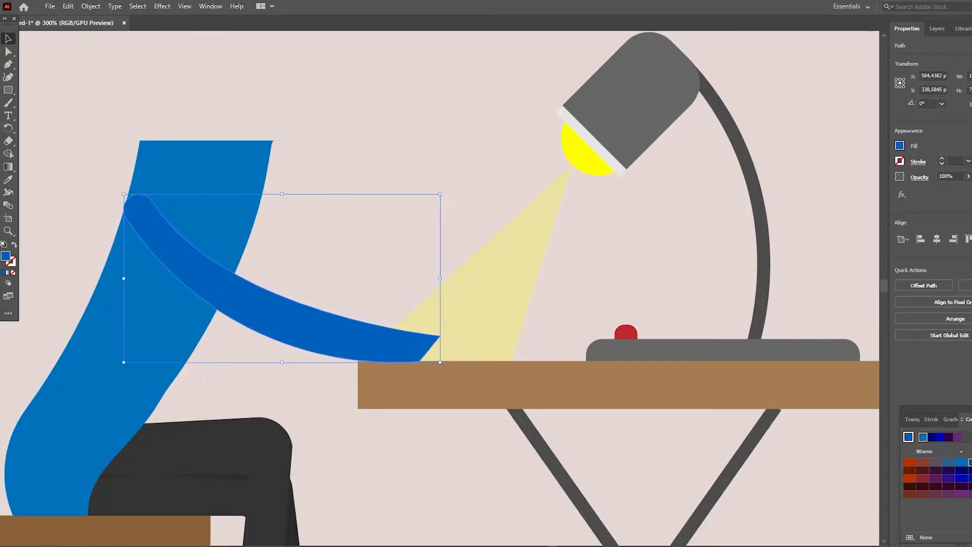
pyautogui.click(329, 218)
pyautogui.scroll(2, 329, 228)
pyautogui.click(284, 342)
pyautogui.press('Down')
pyautogui.click(345, 253)
# - Draw a small rectangle for the neck, overlapping the middle of the torso's top edge
pyautogui.scroll(4, 344, 253)
pyautogui.scroll(-5, 345, 253)
pyautogui.scroll(4, 344, 253)
pyautogui.rightClick(8, 90)
pyautogui.click(54, 89)
pyautogui.moveTo(186, 178); pyautogui.dragTo(227, 230)
# - Round the neck rectangle's two lower corners and tilt it about 16° clockwise
pyautogui.press('a')
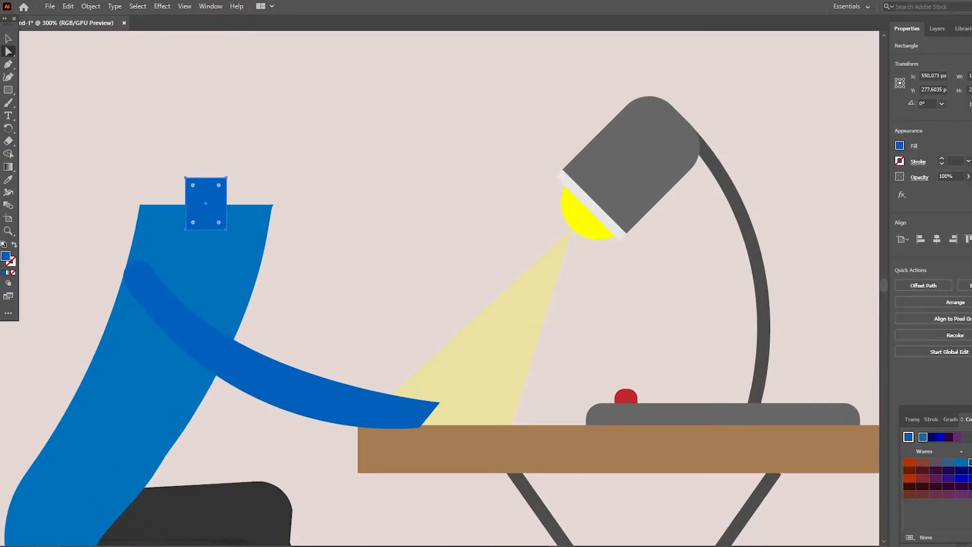
pyautogui.scroll(-3, 233, 203)
pyautogui.click(277, 119)
pyautogui.moveTo(227, 127)
pyautogui.mouseDown()
pyautogui.moveTo(243, 127)
pyautogui.moveTo(198, 147)
pyautogui.moveTo(244, 128)
pyautogui.moveTo(225, 140)
pyautogui.mouseUp()
pyautogui.click(304, 137)
pyautogui.scroll(-5, 304, 142)
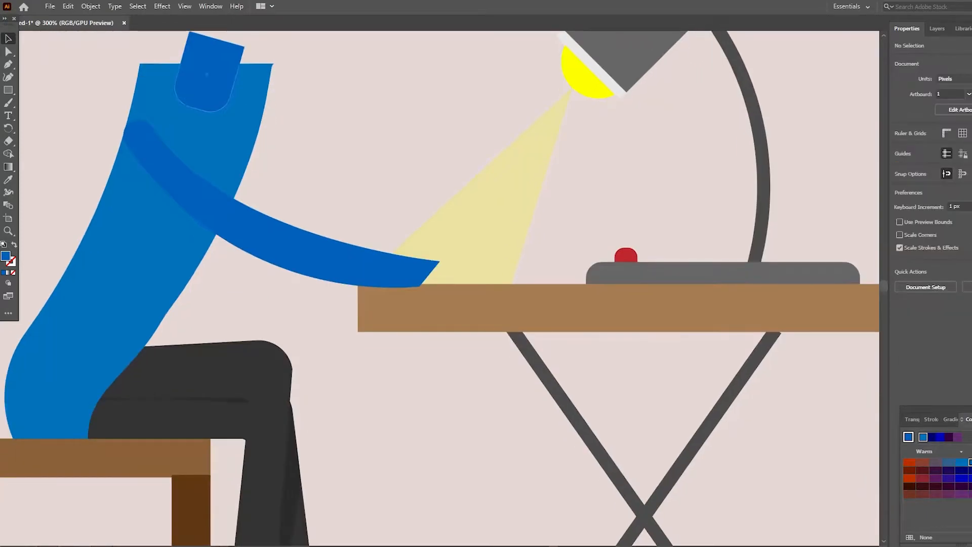
# - Fill the neck with the skin tone sampled from the man's ankle
pyautogui.click(209, 76)
pyautogui.press('z')
pyautogui.scroll(-7, 253, 152)
pyautogui.scroll(9, 253, 152)
pyautogui.moveTo(245, 50); pyautogui.dragTo(205, 53)
pyautogui.press('i')
pyautogui.click(244, 465)
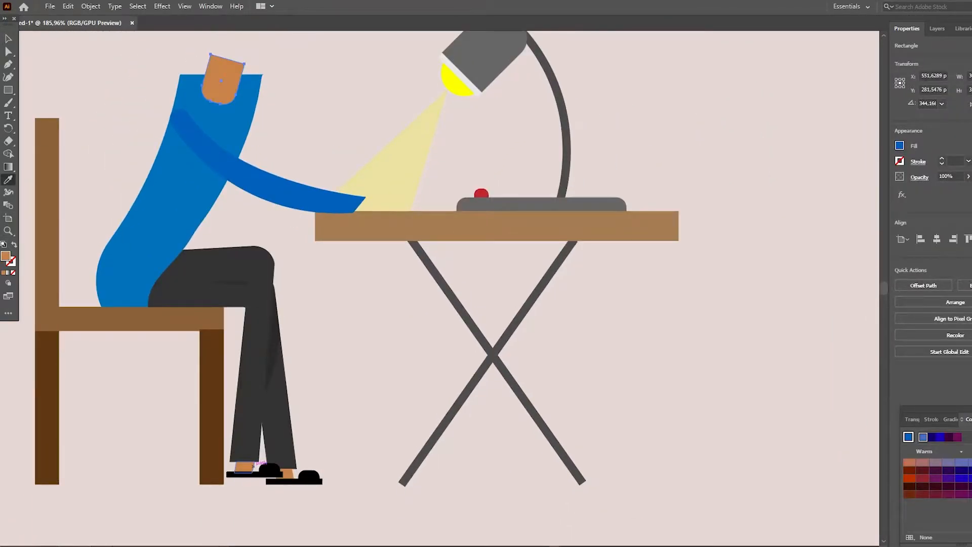
pyautogui.scroll(3, 254, 203)
pyautogui.press('v')
pyautogui.click(303, 142)
# - Move the neck slightly upward on the torso
pyautogui.scroll(1, 304, 141)
pyautogui.click(223, 177)
pyautogui.click(314, 172)
pyautogui.scroll(1, 324, 203)
pyautogui.press('z')
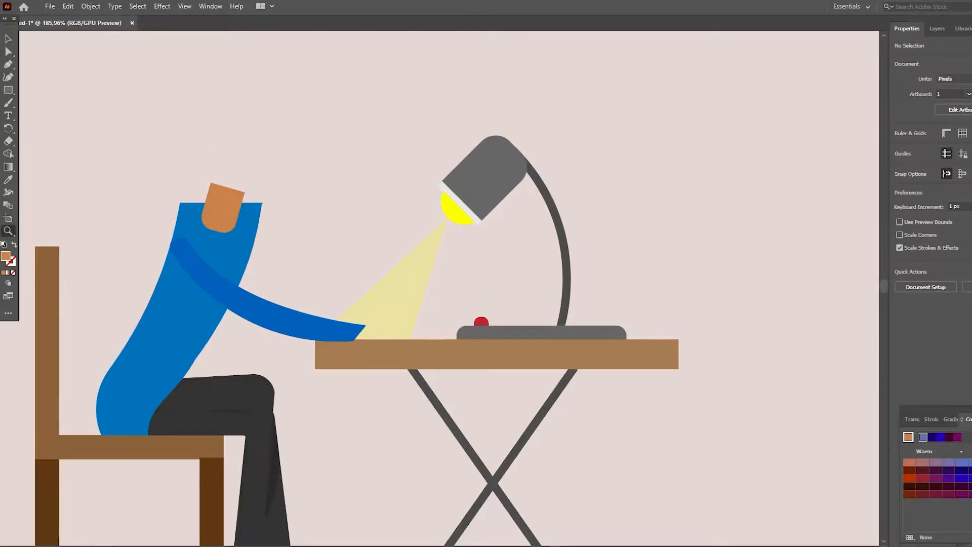
pyautogui.doubleClick(350, 243)
pyautogui.scroll(-3, 349, 243)
pyautogui.scroll(1, 350, 243)
pyautogui.press('v')
pyautogui.click(357, 221)
pyautogui.moveTo(358, 221); pyautogui.dragTo(360, 212)
pyautogui.click(304, 248)
pyautogui.click(455, 192)
pyautogui.click(361, 212)
pyautogui.click(456, 203)
pyautogui.scroll(4, 456, 203)
pyautogui.scroll(-5, 456, 203)
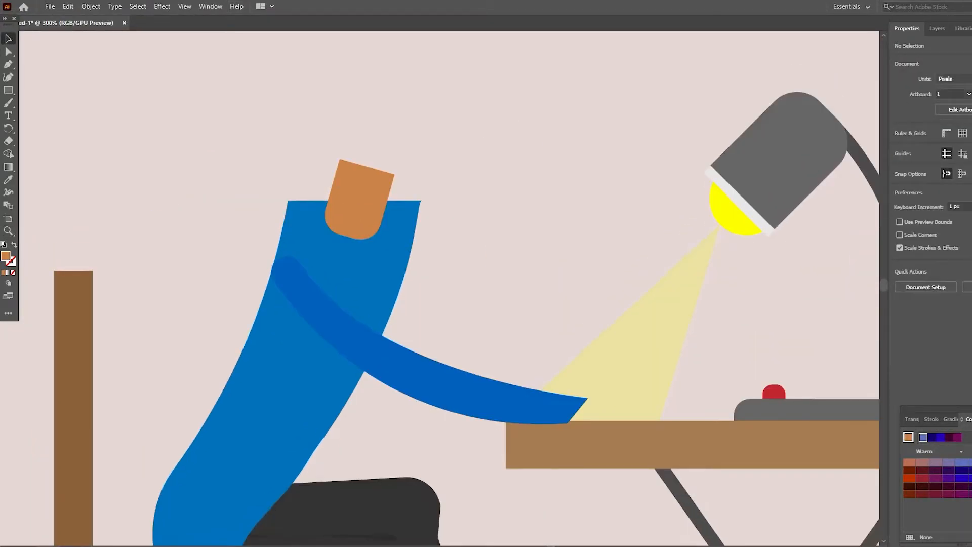
# - Reduce the neck's tilt slightly and shift it a little toward the front of the torso
pyautogui.click(372, 198)
pyautogui.moveTo(400, 172); pyautogui.dragTo(398, 169)
pyautogui.moveTo(375, 198); pyautogui.dragTo(347, 178)
pyautogui.click(304, 157)
# - Draw a small curved collar piece from the torso's upper back corner to the neck, and bring the neck in front of it
pyautogui.click(8, 64)
pyautogui.click(288, 201)
pyautogui.click(333, 205)
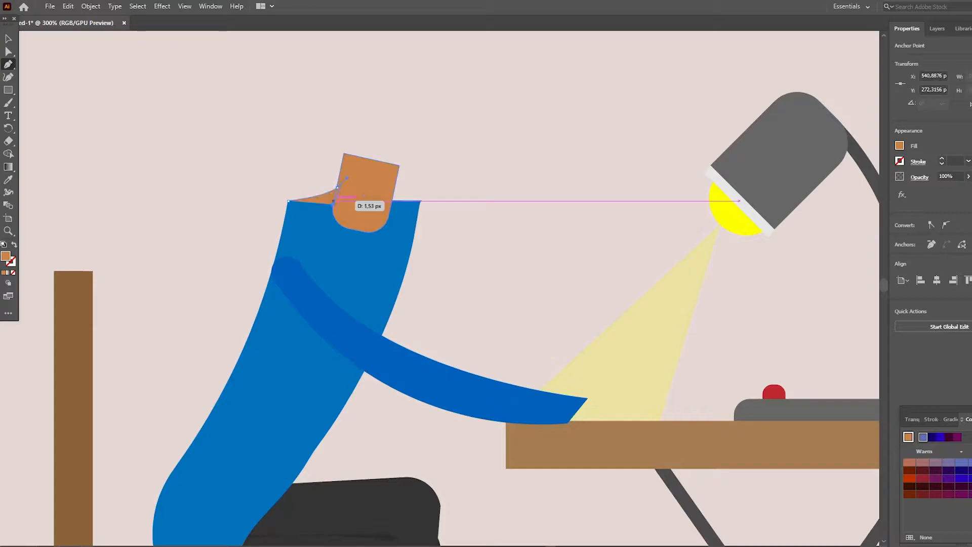
pyautogui.click(8, 39)
pyautogui.rightClick(371, 184)
pyautogui.moveTo(405, 392)
pyautogui.click(527, 393)
pyautogui.click(471, 193)
# - Fill the back collar piece with the darker blue of the arm
pyautogui.click(324, 199)
pyautogui.press('i')
pyautogui.click(318, 227)
pyautogui.press('v')
pyautogui.hotkey('ctrl', 'shift', 'a')
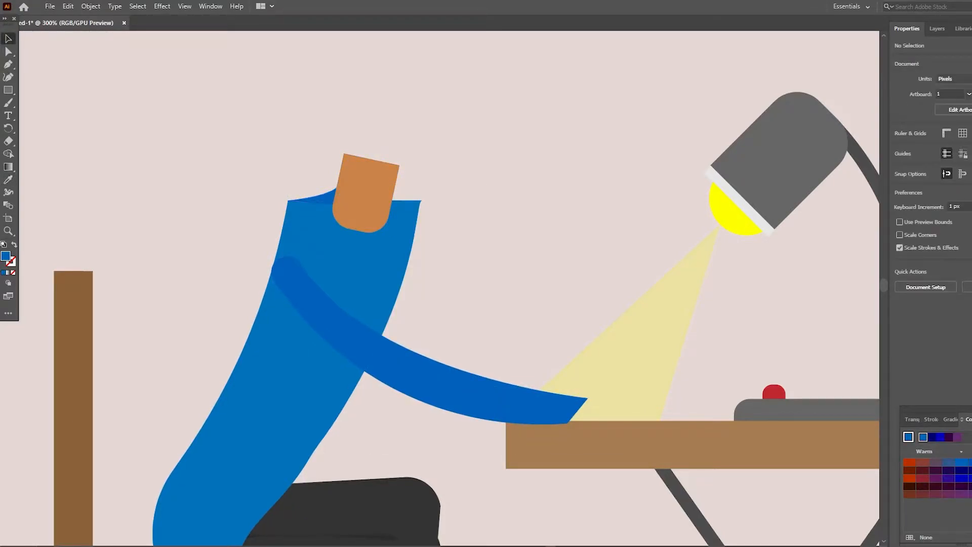
# - Bring the torso in front of the neck to cover the neck's rounded base, keeping the arm on top
pyautogui.rightClick(380, 211)
pyautogui.click(436, 188)
pyautogui.click(397, 225)
pyautogui.keyDown('shift'); pyautogui.click(322, 198); pyautogui.keyUp('shift')
pyautogui.keyDown('shift'); pyautogui.click(314, 294); pyautogui.keyUp('shift')
pyautogui.scroll(-3, 328, 253)
pyautogui.rightClick(328, 233)
pyautogui.moveTo(370, 416)
pyautogui.click(475, 416)
pyautogui.scroll(2, 475, 355)
pyautogui.click(507, 243)
pyautogui.rightClick(329, 190)
pyautogui.click(506, 243)
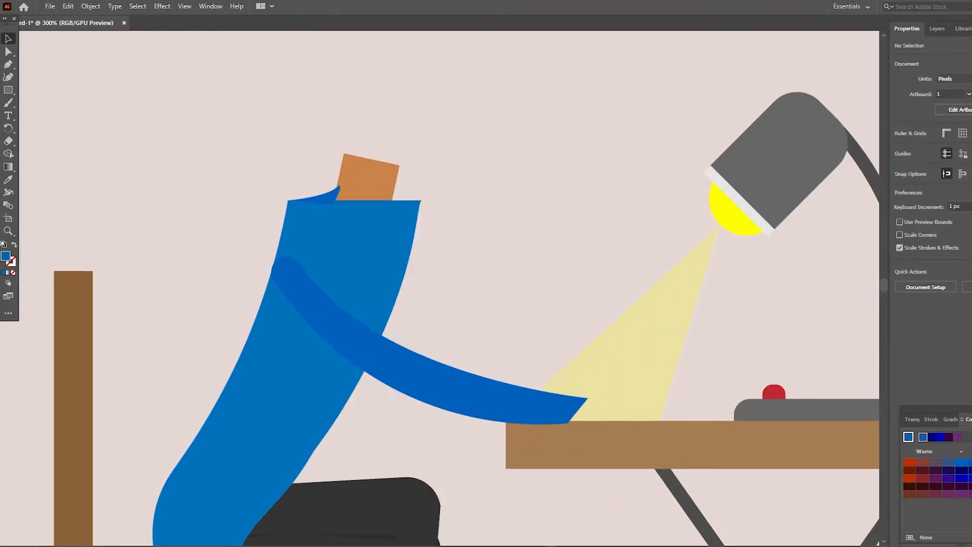
# - Restack the back collar piece behind the neck, above the locked background
pyautogui.rightClick(326, 193)
pyautogui.moveTo(364, 403)
pyautogui.click(474, 403)
pyautogui.rightClick(315, 198)
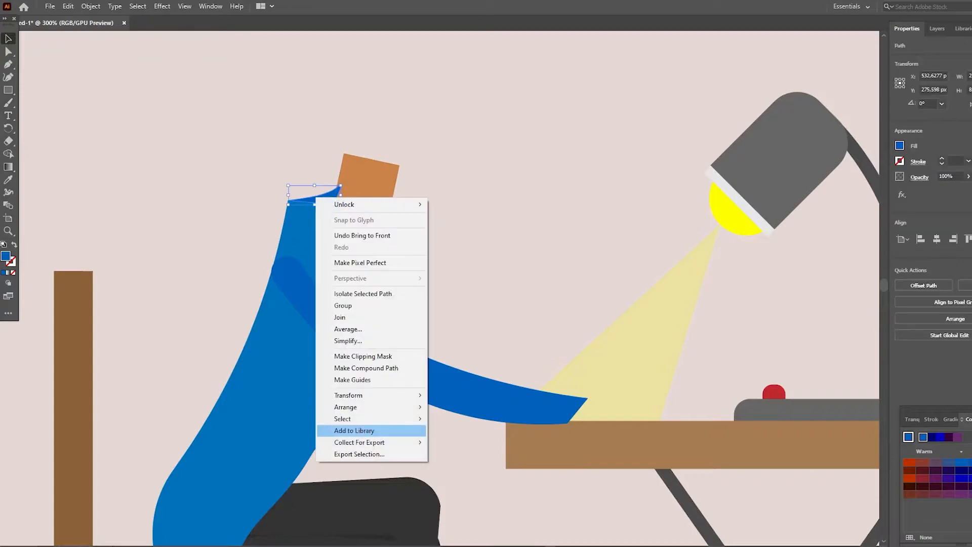
pyautogui.click(462, 442)
pyautogui.click(507, 243)
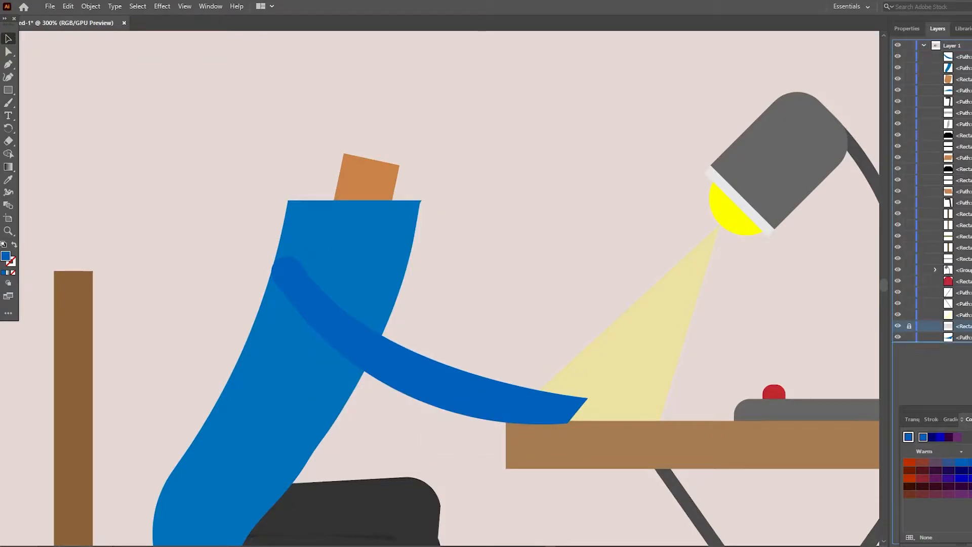
# - Draw a matching dark blue curved collar piece between the neck and the torso's upper front corner
pyautogui.press('p')
pyautogui.click(394, 191)
pyautogui.moveTo(450, 207); pyautogui.dragTo(409, 201)
pyautogui.click(394, 191)
pyautogui.press('v')
pyautogui.click(456, 178)
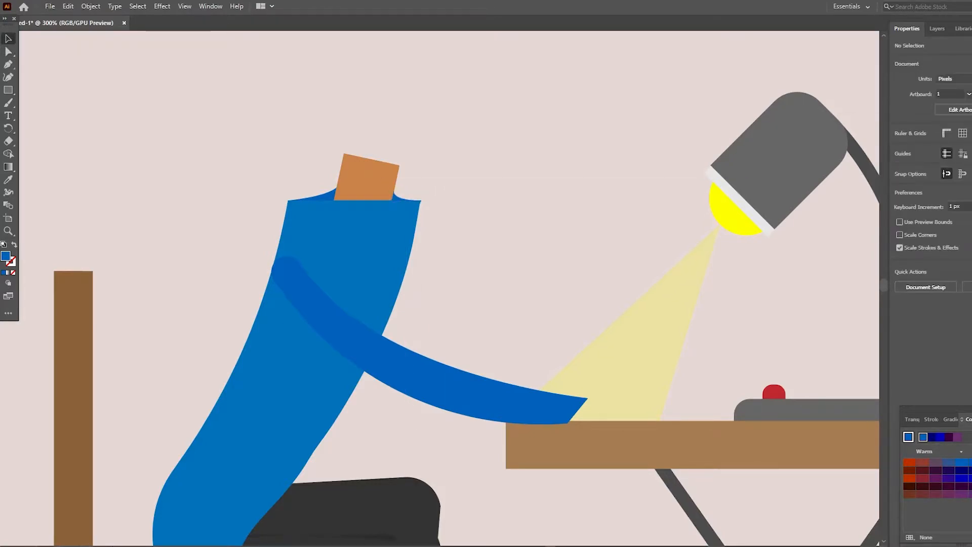
pyautogui.rightClick(399, 198)
pyautogui.click(448, 174)
pyautogui.press('z')
pyautogui.click(420, 235)
pyautogui.click(445, 248)
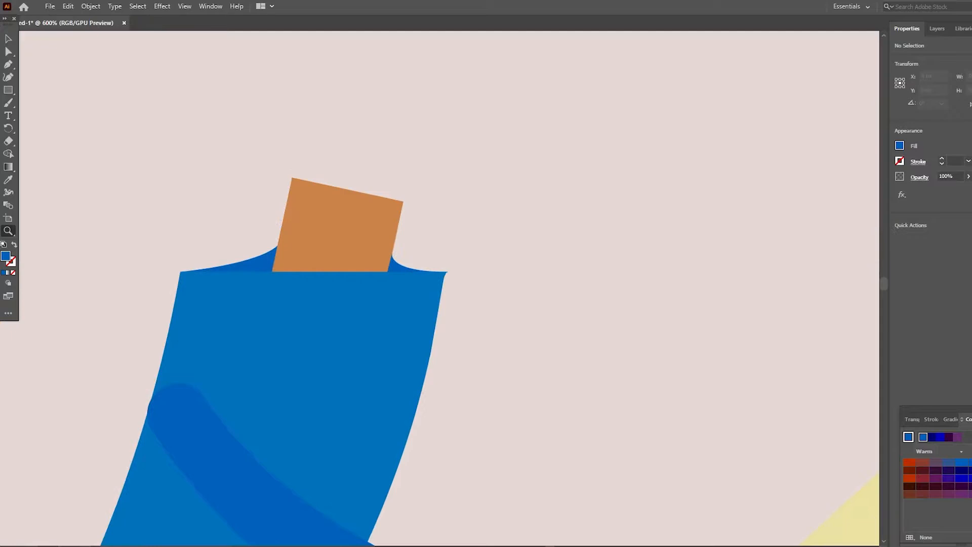
pyautogui.click(432, 268)
pyautogui.press('a')
pyautogui.click(317, 292)
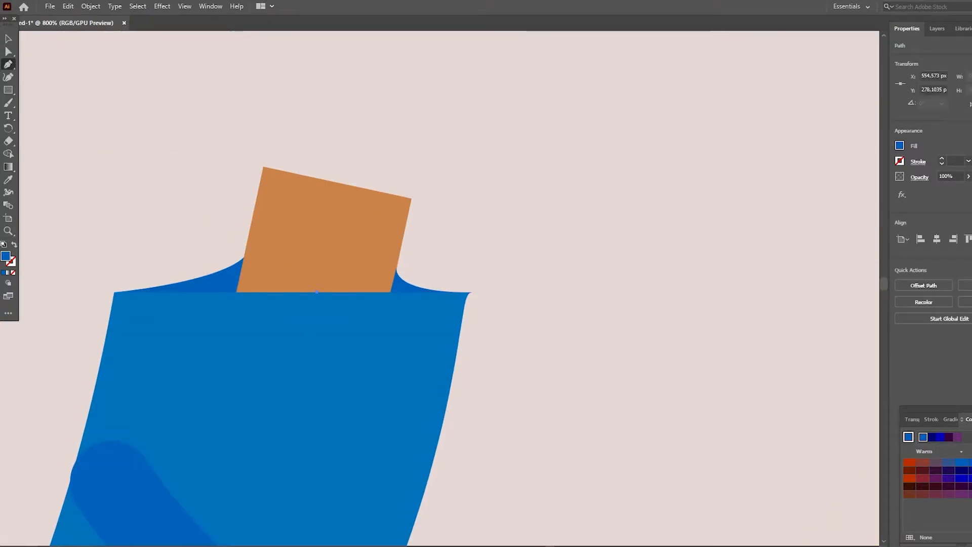
pyautogui.hotkey('ctrl', 'shift', 'a')
pyautogui.press('p')
pyautogui.click(311, 293)
pyautogui.hotkey('ctrl', 'z')
# - Add an anchor point to the torso's upper edge below the middle of the neck
pyautogui.press('v')
pyautogui.click(311, 307)
pyautogui.press('p')
pyautogui.click(314, 292)
pyautogui.press('a')
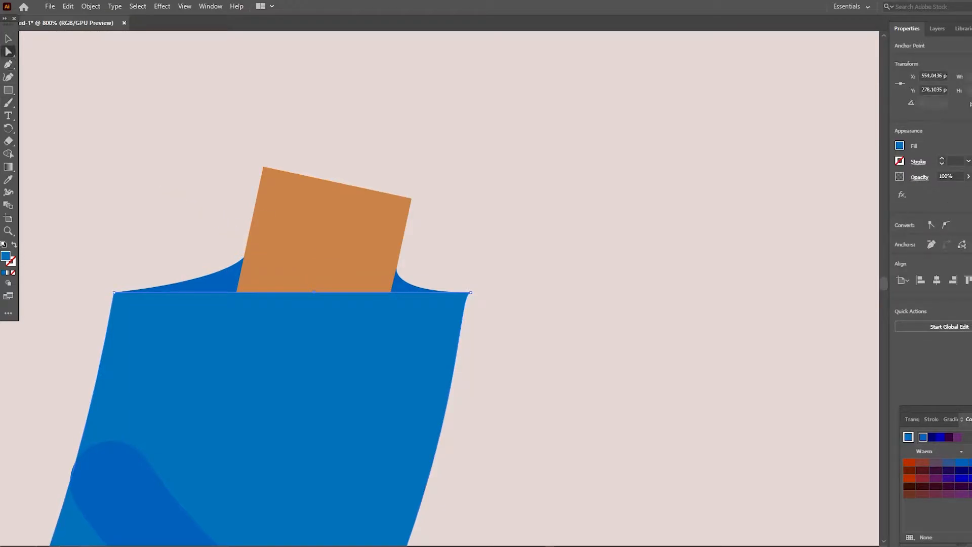
# - Add an anchor to the torso's upper edge at the neck's back corner and try one at the front corner
pyautogui.press('p')
pyautogui.click(390, 292)
pyautogui.press('a')
pyautogui.moveTo(314, 292); pyautogui.dragTo(308, 311)
pyautogui.hotkey('ctrl', 'z')
pyautogui.press('p')
pyautogui.click(390, 292)
pyautogui.hotkey('ctrl', 'z')
pyautogui.click(391, 292)
pyautogui.click(8, 39)
pyautogui.hotkey('ctrl', 'z')
# - Retry placing an anchor on the torso path exactly where the neck's front edge meets it, then abandon the attempt
pyautogui.click(8, 231)
pyautogui.click(407, 291)
pyautogui.click(406, 291)
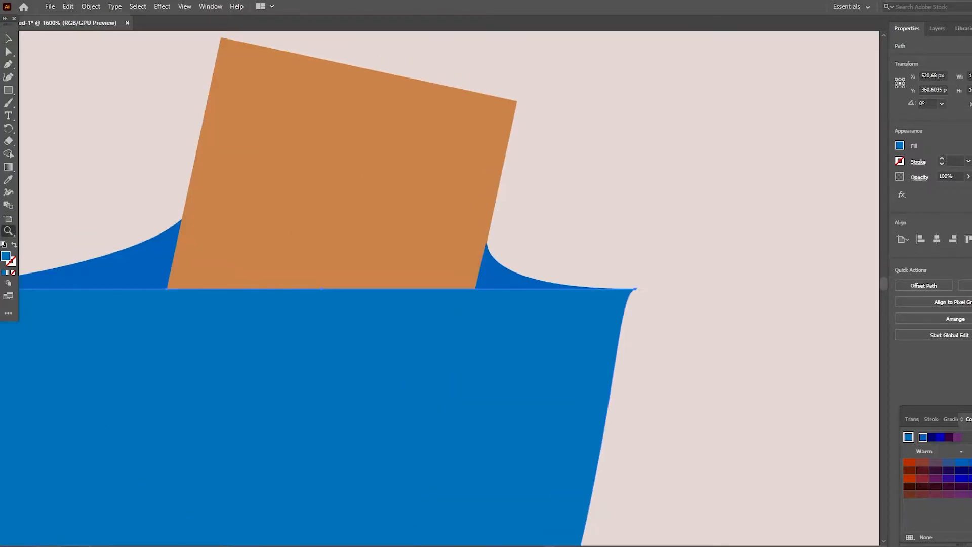
pyautogui.click(461, 290)
pyautogui.click(462, 289)
pyautogui.click(462, 290)
pyautogui.moveTo(446, 283); pyautogui.dragTo(207, 319)
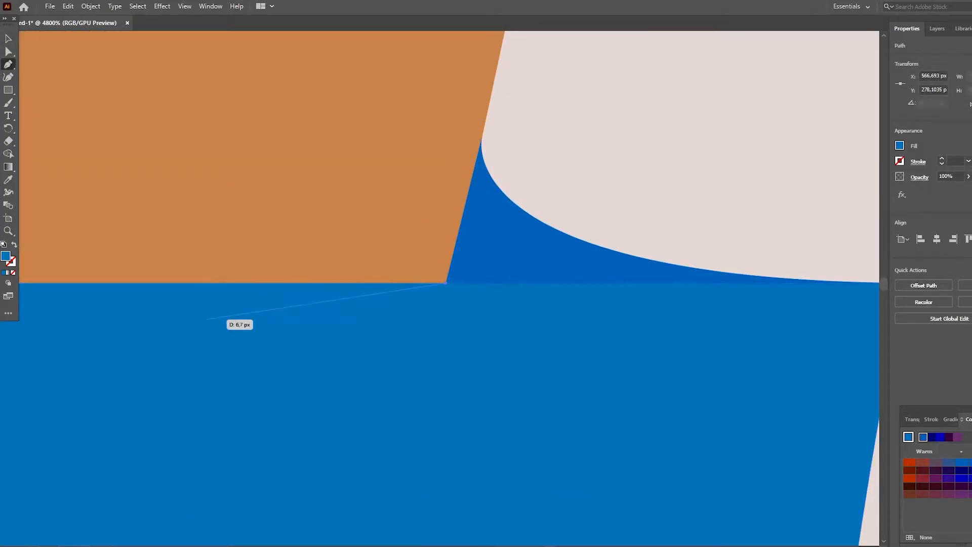
pyautogui.hotkey('ctrl', 'z')
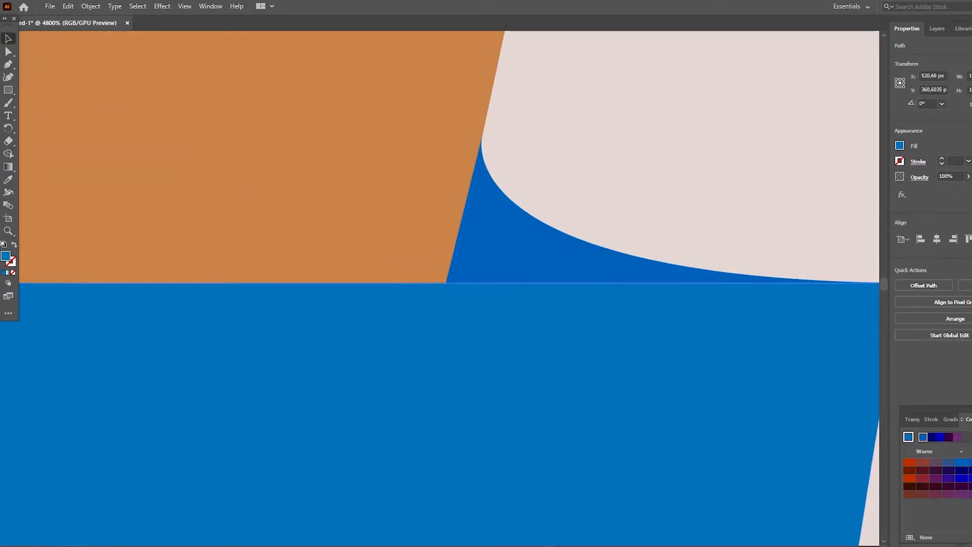
pyautogui.doubleClick(213, 329)
pyautogui.click(8, 64)
pyautogui.click(445, 283)
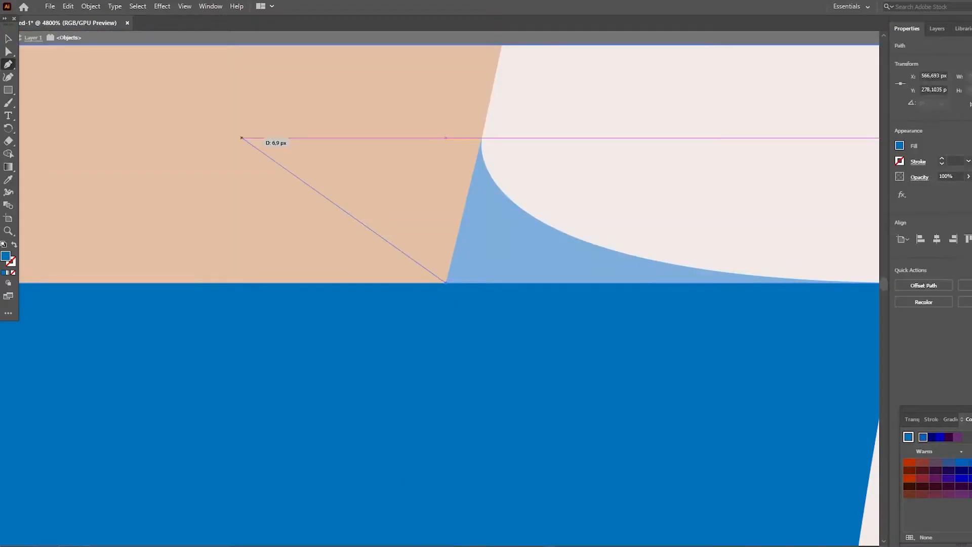
pyautogui.hotkey('ctrl', 'z')
pyautogui.click(445, 282)
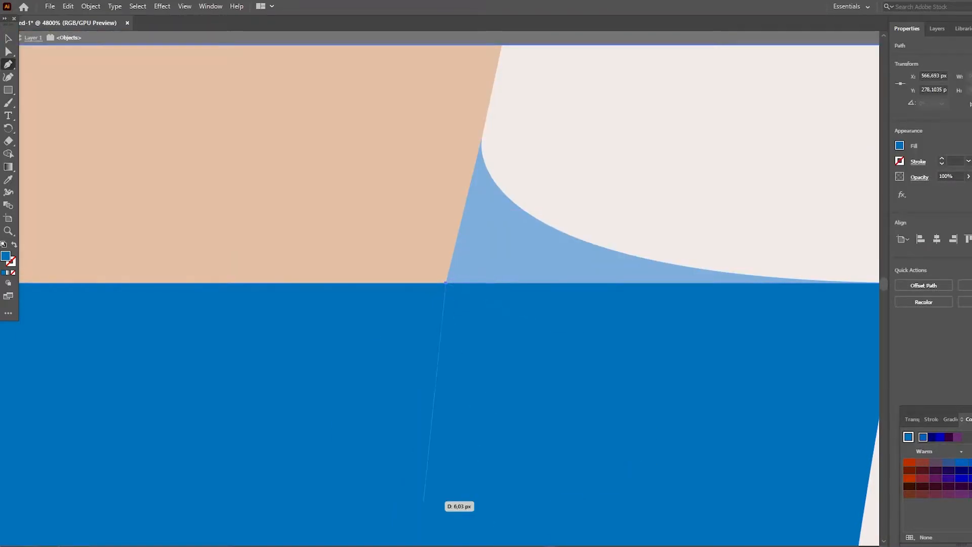
pyautogui.press('Escape')
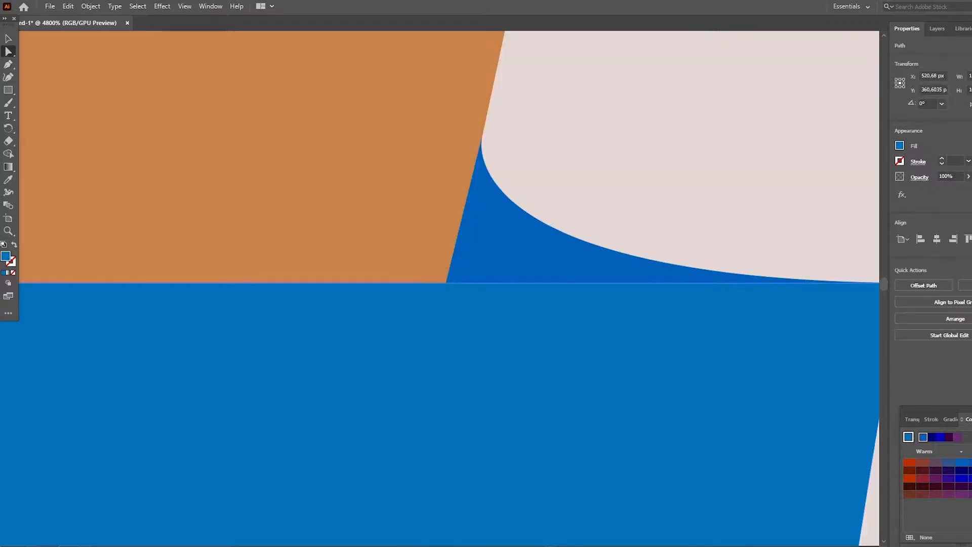
# - Pull the torso's middle upper anchor down into a neckline and round its bottom by about 8.5 px and its back corner
pyautogui.scroll(-4, 445, 228)
pyautogui.hscroll(6, 446, 228)
pyautogui.hscroll(-8, 446, 227)
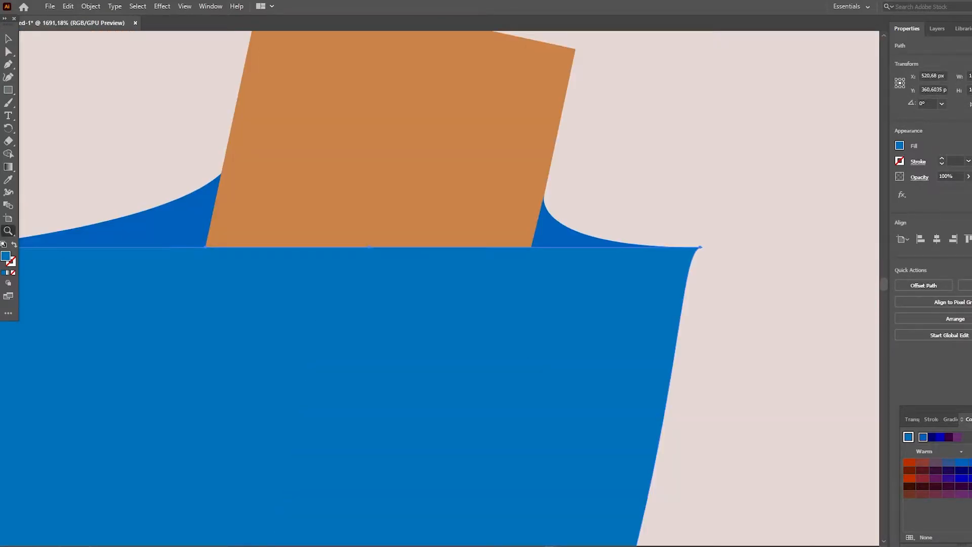
pyautogui.moveTo(369, 247); pyautogui.dragTo(369, 271)
pyautogui.scroll(2, 369, 271)
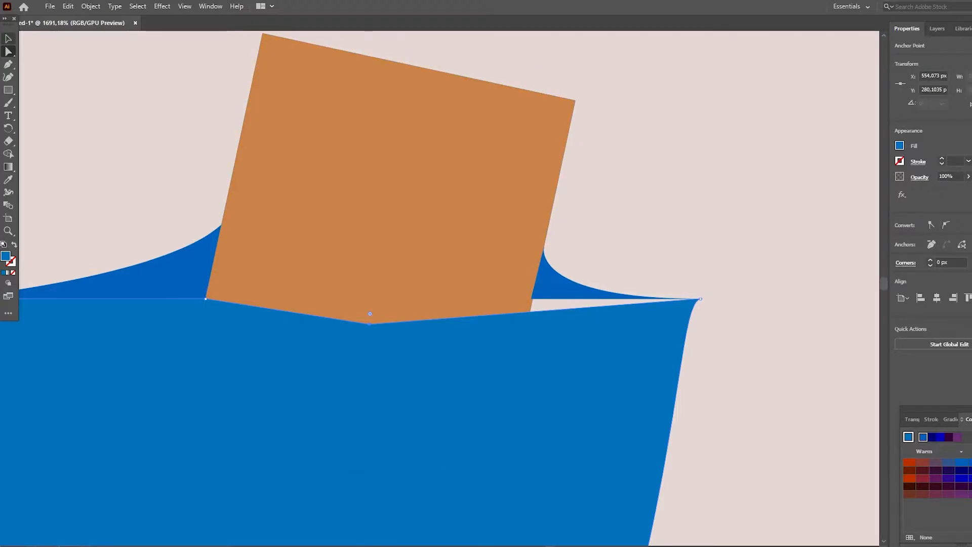
pyautogui.moveTo(370, 314); pyautogui.dragTo(387, 420)
pyautogui.moveTo(370, 322); pyautogui.dragTo(395, 370)
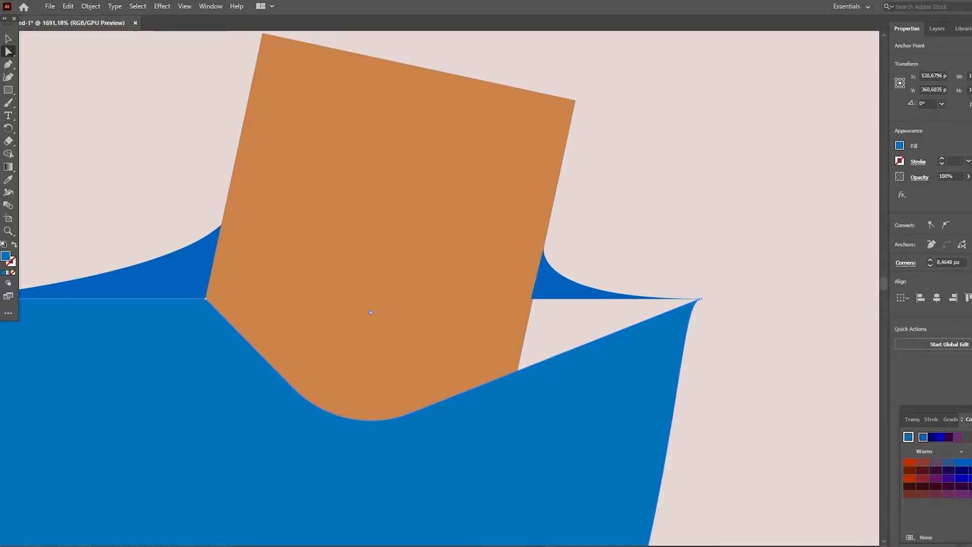
pyautogui.press('v')
pyautogui.hotkey('ctrl', 'shift', 'a')
pyautogui.scroll(1, 449, 289)
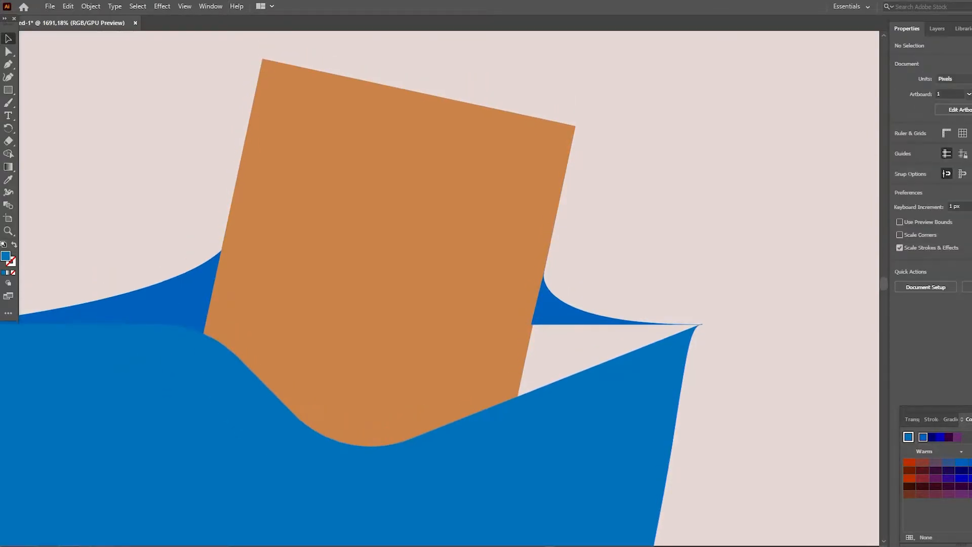
# - Delete the dark blue back and front collar pieces beside the neck
pyautogui.press('z')
pyautogui.moveTo(418, 205); pyautogui.dragTo(334, 205)
pyautogui.press('v')
pyautogui.click(384, 145)
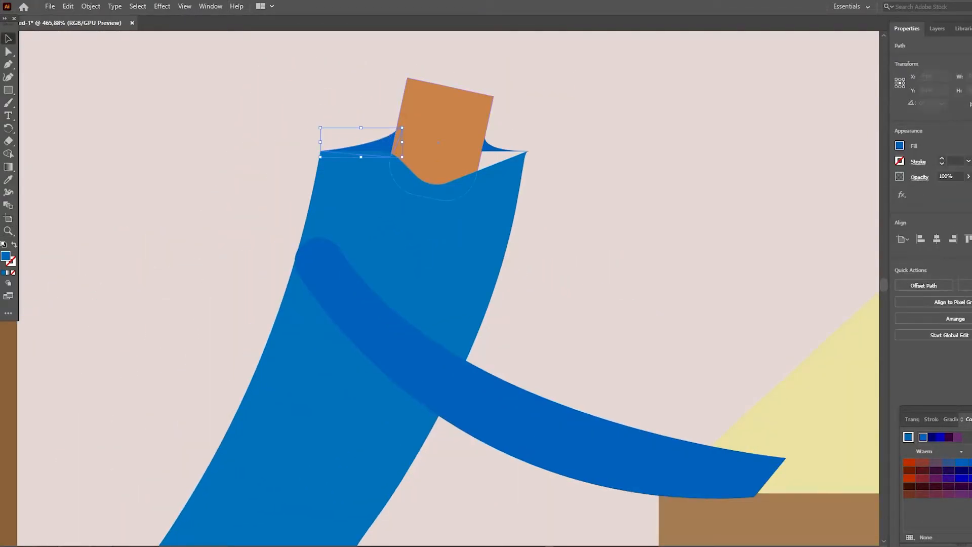
pyautogui.press('Delete')
pyautogui.click(491, 147)
pyautogui.press('Delete')
# - Round the torso's back and front shoulder corners into smooth curves
pyautogui.click(8, 52)
pyautogui.click(440, 213)
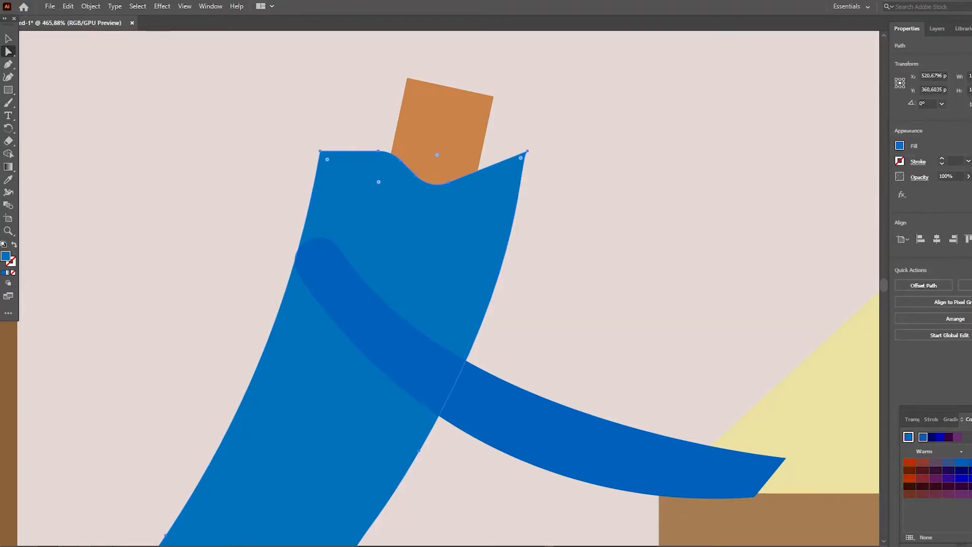
pyautogui.moveTo(390, 266); pyautogui.dragTo(389, 265)
pyautogui.scroll(2, 448, 287)
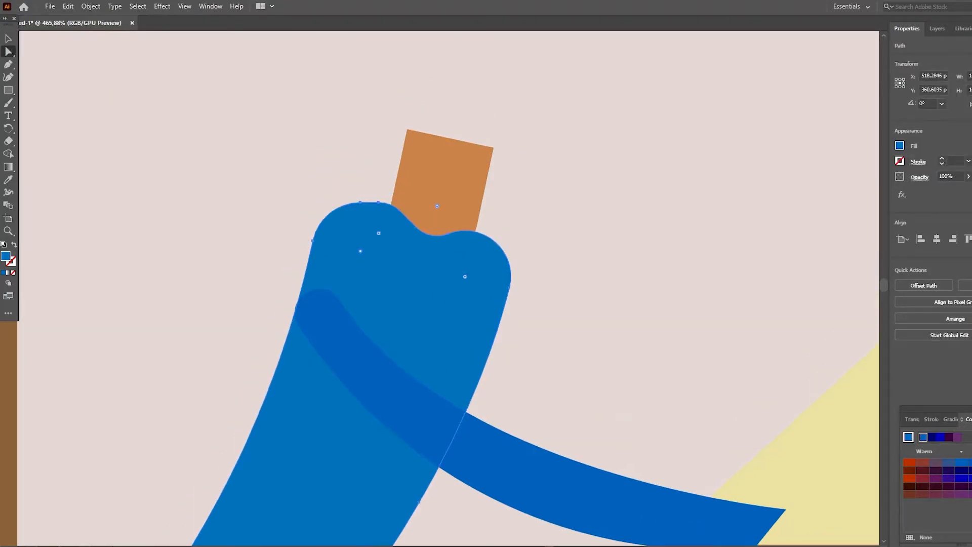
pyautogui.press('v')
pyautogui.click(557, 152)
pyautogui.scroll(-5, 499, 203)
pyautogui.scroll(6, 499, 203)
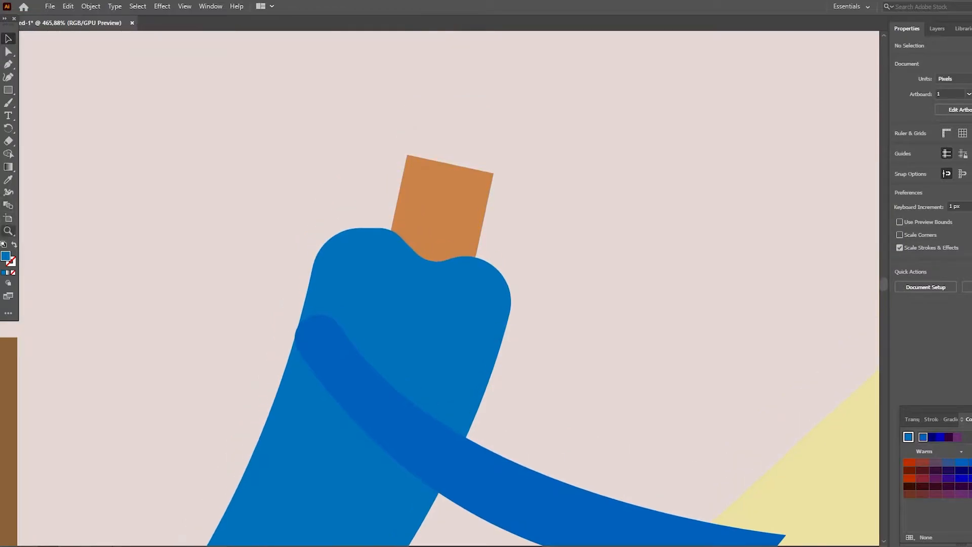
# - Move the anchor point at the torso's back shoulder slightly up and outward
pyautogui.press('z')
pyautogui.moveTo(499, 87); pyautogui.dragTo(456, 87)
pyautogui.scroll(2, 456, 253)
pyautogui.press('v')
pyautogui.scroll(-6, 456, 253)
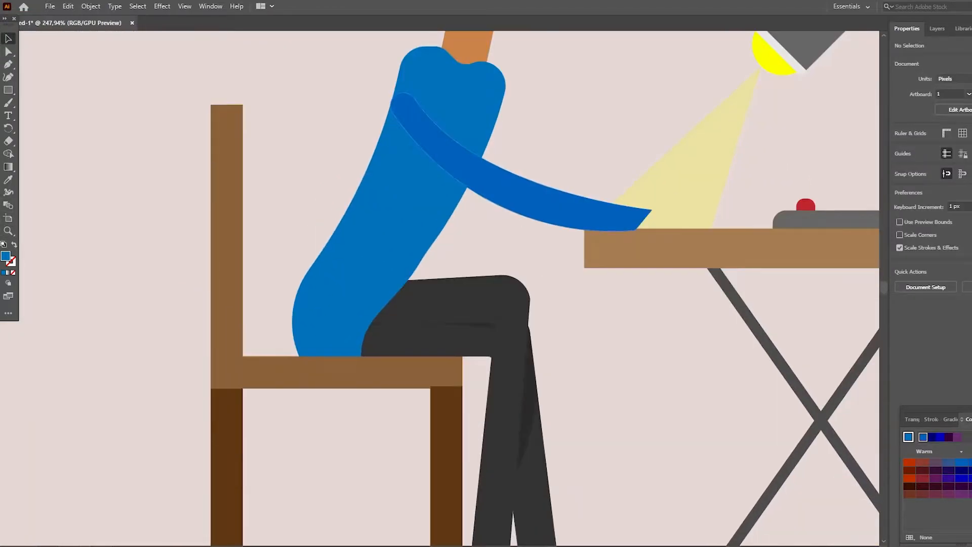
pyautogui.scroll(3, 456, 253)
pyautogui.click(390, 263)
pyautogui.scroll(7, 449, 287)
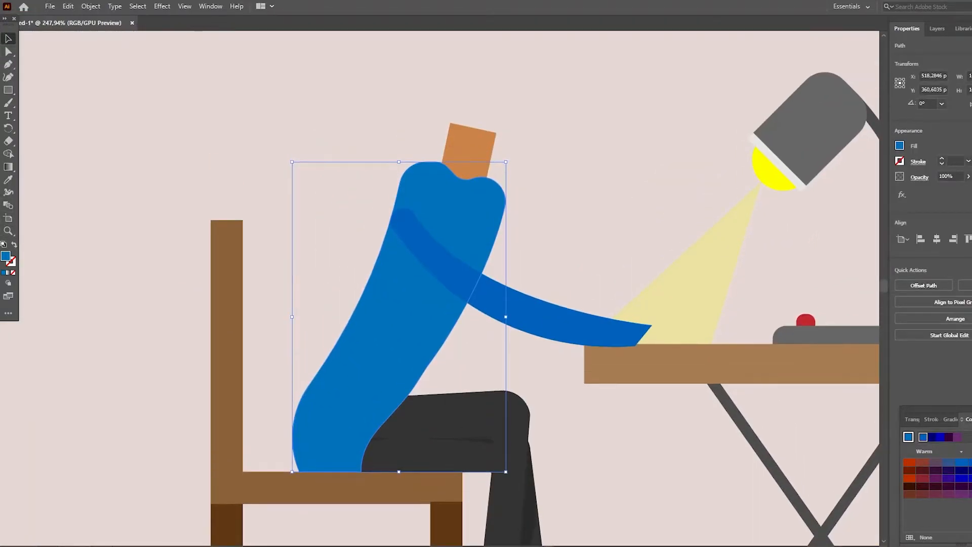
pyautogui.click(8, 51)
pyautogui.scroll(-6, 448, 287)
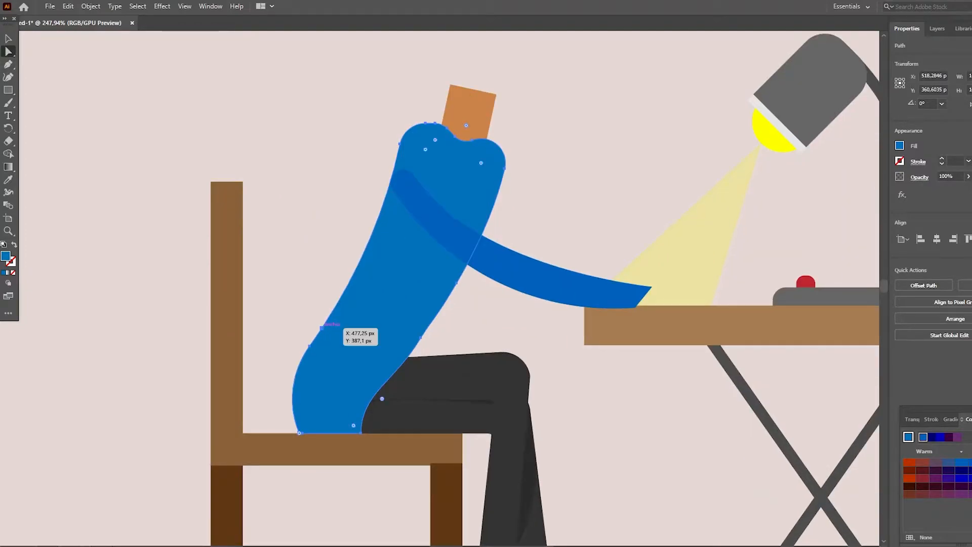
pyautogui.click(322, 329)
pyautogui.keyDown('shift'); pyautogui.click(401, 144); pyautogui.keyUp('shift')
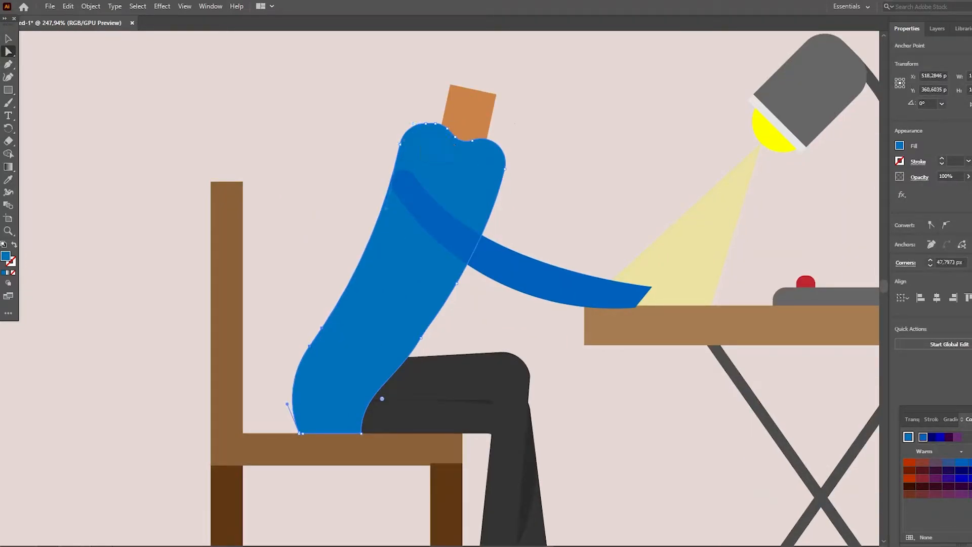
pyautogui.moveTo(400, 145)
pyautogui.mouseDown()
pyautogui.moveTo(379, 141)
pyautogui.moveTo(391, 130)
pyautogui.moveTo(398, 139)
pyautogui.mouseUp()
pyautogui.scroll(2, 406, 228)
pyautogui.press('v')
pyautogui.hotkey('ctrl', 'shift', 'a')
pyautogui.scroll(4, 405, 228)
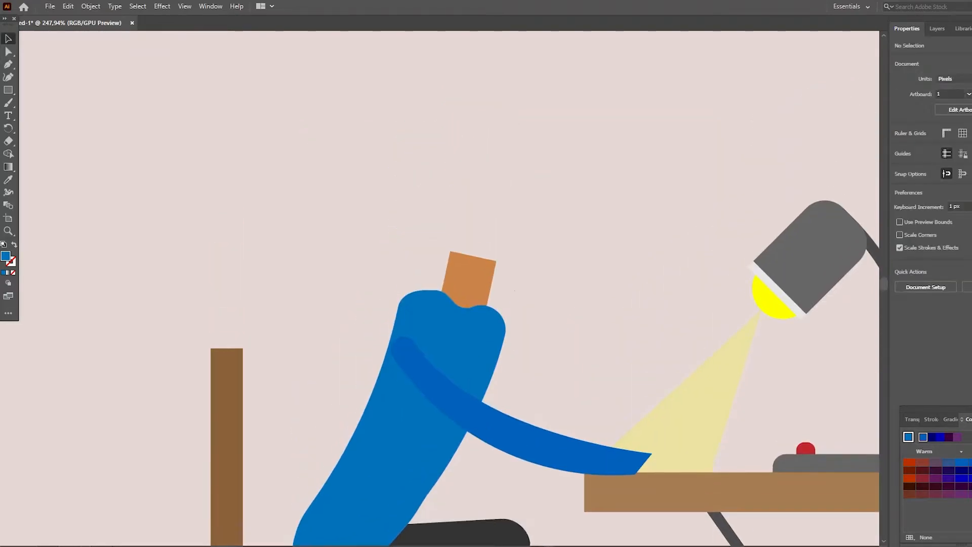
# - Draw a blue partial-disc shape behind the back shoulder, closing it through an inward corner point at its centre
pyautogui.scroll(-3, 405, 228)
pyautogui.hotkey('shift', '`')
pyautogui.click(397, 251)
pyautogui.click(344, 215)
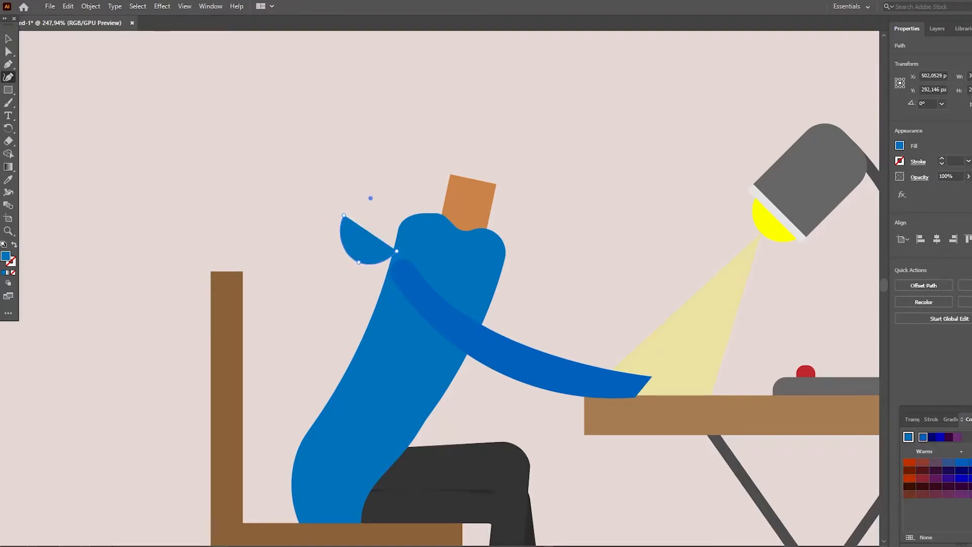
pyautogui.click(371, 198)
pyautogui.click(8, 64)
pyautogui.moveTo(371, 198); pyautogui.dragTo(370, 233)
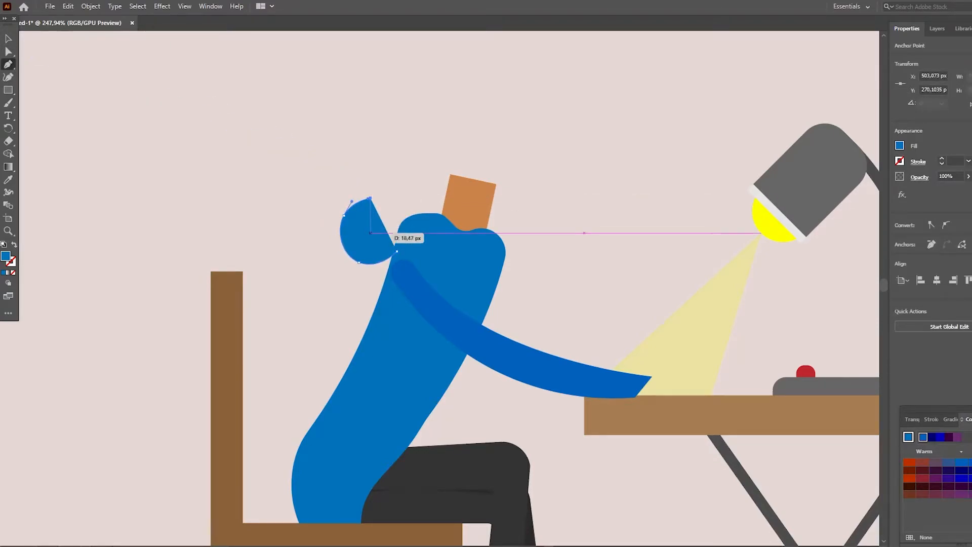
pyautogui.click(371, 233)
pyautogui.click(8, 51)
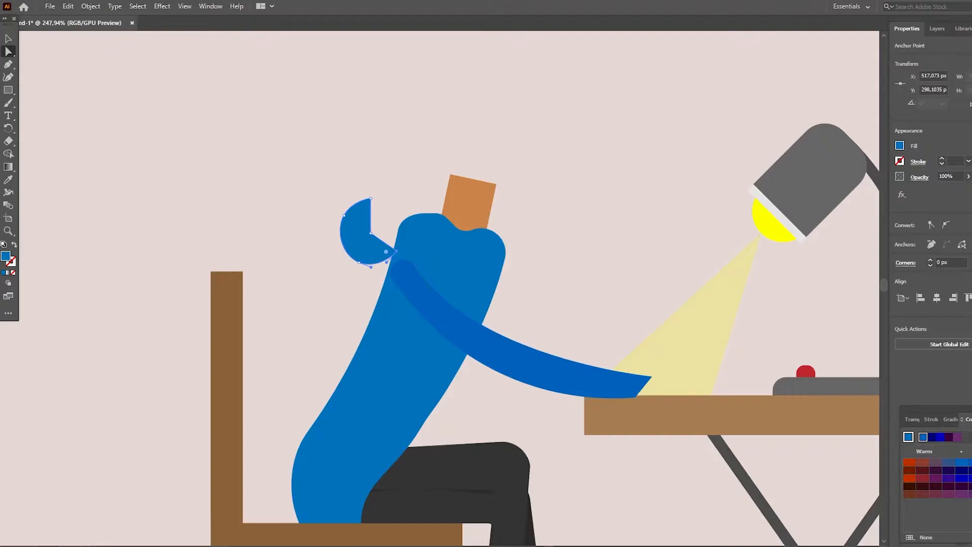
# - Round the shape's inner corner and upper tip to form a smooth crescent
pyautogui.hotkey('ctrl', 'space')
pyautogui.click(368, 268)
pyautogui.click(451, 262)
pyautogui.click(450, 263)
pyautogui.click(460, 300)
pyautogui.click(460, 300)
pyautogui.click(414, 266)
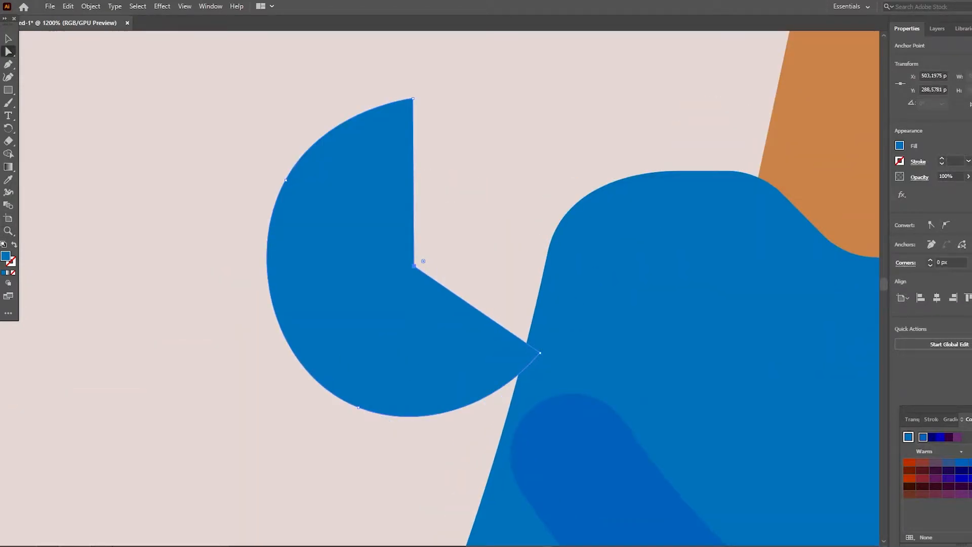
pyautogui.moveTo(484, 228); pyautogui.dragTo(547, 195)
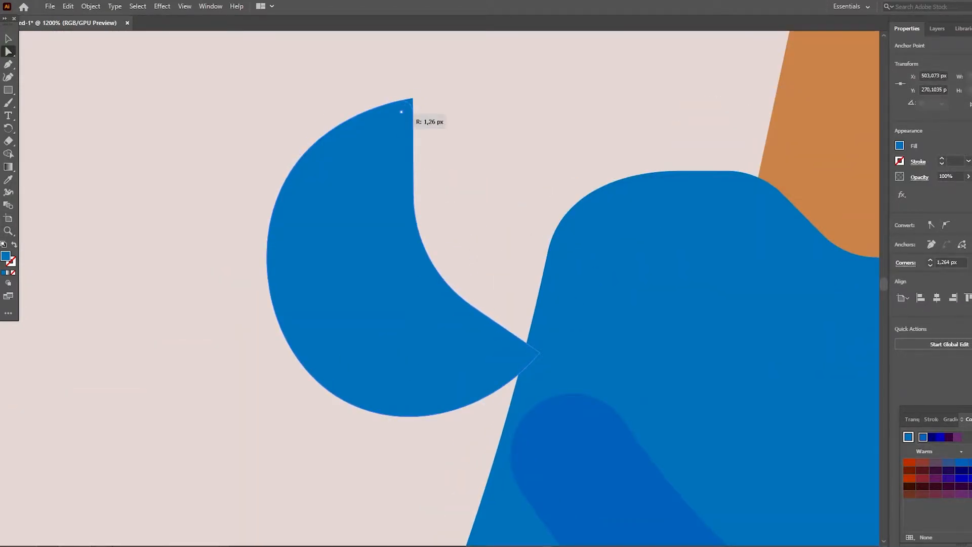
pyautogui.moveTo(402, 111); pyautogui.dragTo(379, 142)
# - Shift the crescent toward the torso so its pointed end overlaps the back shoulder
pyautogui.scroll(3, 379, 142)
pyautogui.press('v')
pyautogui.moveTo(343, 340); pyautogui.dragTo(389, 359)
pyautogui.hotkey('ctrl', 'shift', 'a')
pyautogui.scroll(-4, 388, 359)
pyautogui.click(400, 283)
pyautogui.click(607, 284)
pyautogui.scroll(-3, 506, 284)
pyautogui.hotkey('ctrl', 'shift', 'a')
# - Enlarge the crescent proportionally so it overlaps more of the shoulder and rises to the neck's height
pyautogui.scroll(5, 430, 304)
pyautogui.click(431, 329)
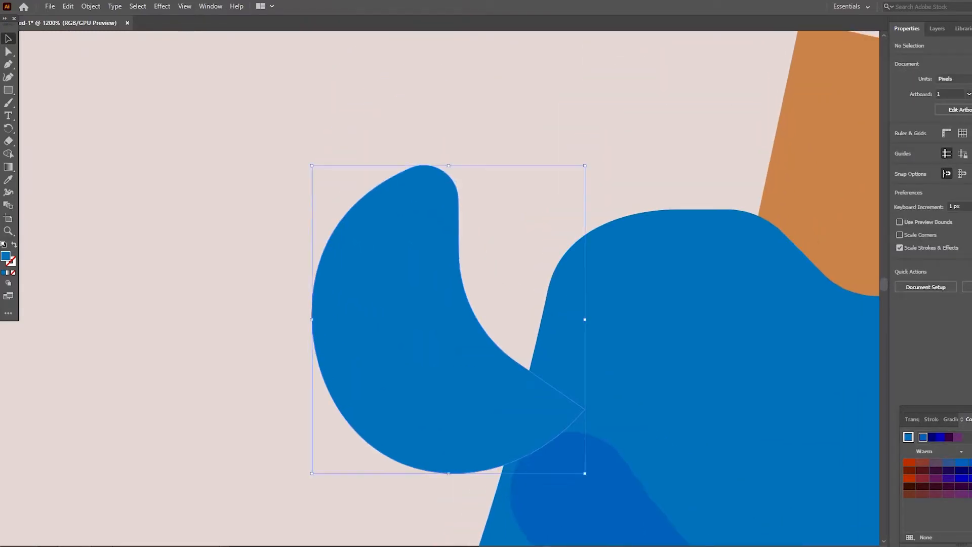
pyautogui.scroll(-1, 449, 304)
pyautogui.moveTo(585, 153); pyautogui.dragTo(649, 82)
pyautogui.scroll(3, 650, 81)
pyautogui.moveTo(649, 158); pyautogui.dragTo(722, 76)
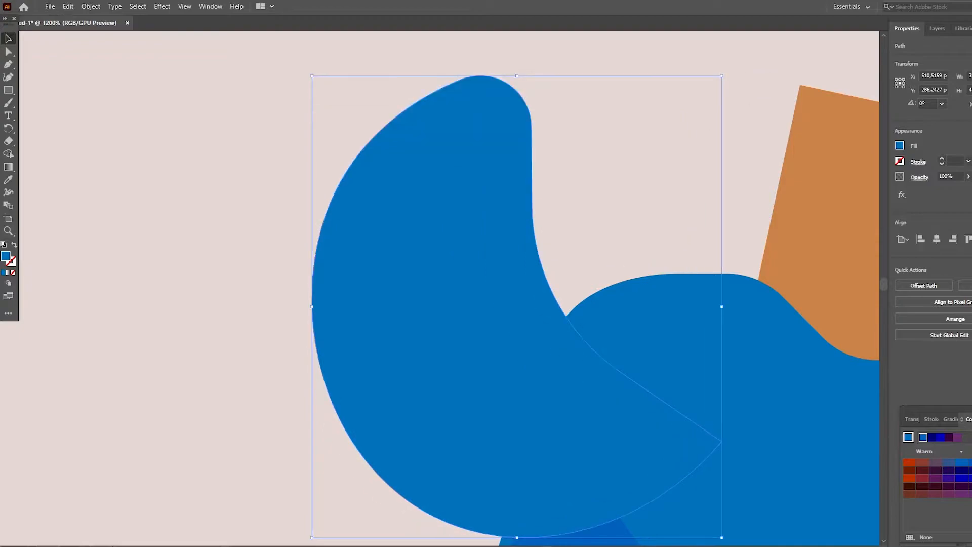
pyautogui.scroll(-4, 608, 227)
pyautogui.hotkey('ctrl', 'shift', 'a')
pyautogui.press('z')
pyautogui.moveTo(593, 228); pyautogui.dragTo(547, 228)
pyautogui.hscroll(4, 506, 284)
pyautogui.hscroll(-1, 507, 284)
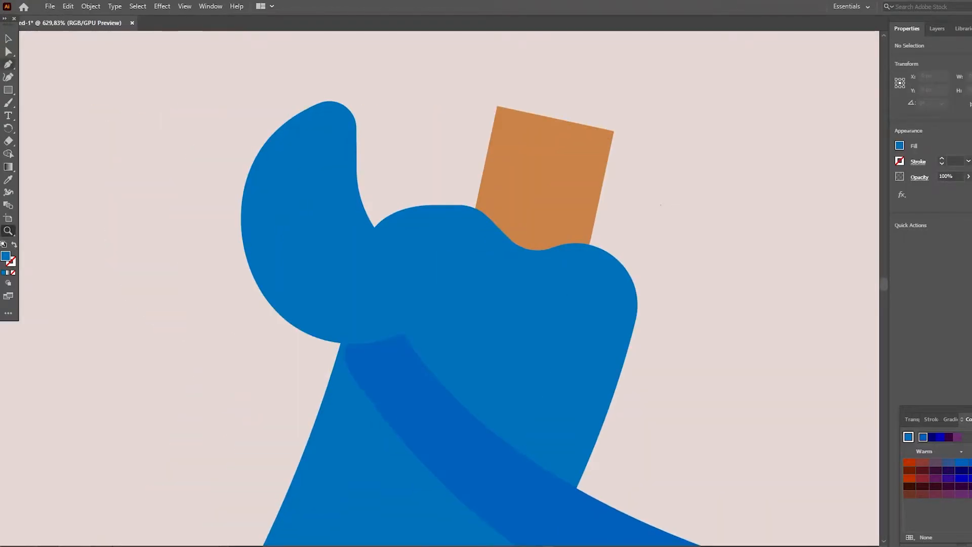
# - Draw a second curved piece below the crescent, bulging out behind the torso's back and closed inside the torso
pyautogui.click(8, 77)
pyautogui.click(275, 262)
pyautogui.click(256, 382)
pyautogui.click(310, 436)
pyautogui.click(8, 65)
pyautogui.moveTo(310, 436); pyautogui.dragTo(370, 331)
pyautogui.click(371, 330)
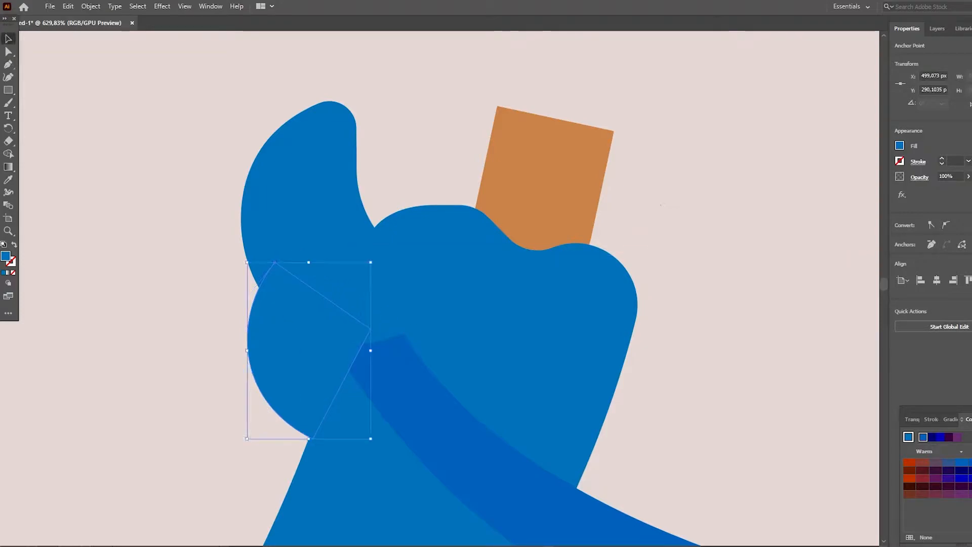
# - Fill the lower curved piece with the darker blue of the arm
pyautogui.click(970, 462)
pyautogui.click(962, 462)
pyautogui.click(749, 400)
# - Send the lower dark blue piece and the crescent to the back of the artwork
pyautogui.rightClick(279, 327)
pyautogui.moveTo(309, 273)
pyautogui.click(424, 308)
pyautogui.rightClick(301, 237)
pyautogui.moveTo(330, 446)
pyautogui.click(446, 482)
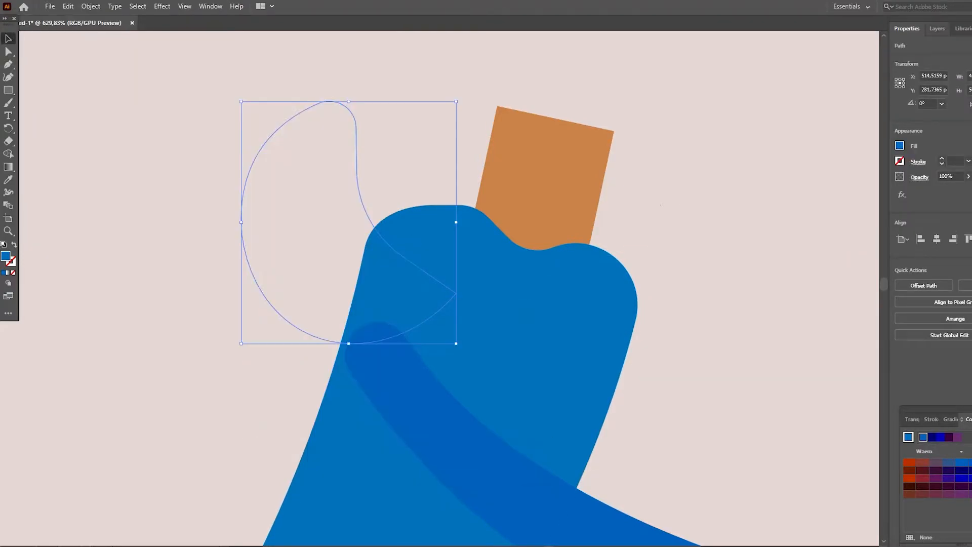
# - Restack both pieces above the locked background, with the crescent over the dark blue piece
pyautogui.click(937, 29)
pyautogui.moveTo(958, 326)
pyautogui.mouseDown()
pyautogui.moveTo(957, 353)
pyautogui.moveTo(960, 322)
pyautogui.mouseUp()
pyautogui.click(907, 29)
pyautogui.click(734, 355)
pyautogui.scroll(1, 658, 329)
pyautogui.click(304, 228)
pyautogui.click(937, 29)
pyautogui.click(734, 355)
pyautogui.scroll(1, 658, 329)
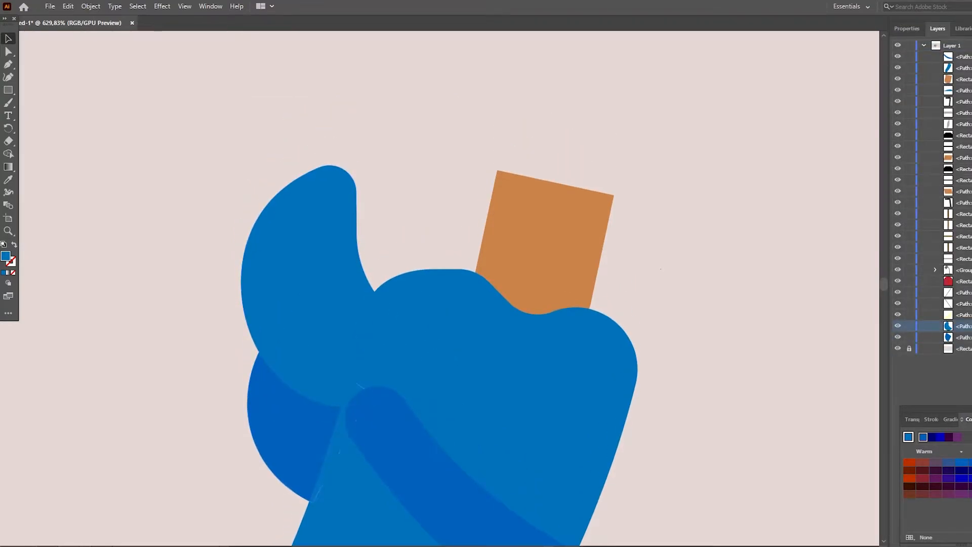
# - Examine how the two new pieces behind the shoulder fit the seated figure and the desk scene
pyautogui.scroll(-3, 661, 269)
pyautogui.click(661, 269)
pyautogui.scroll(2, 661, 269)
pyautogui.press('z')
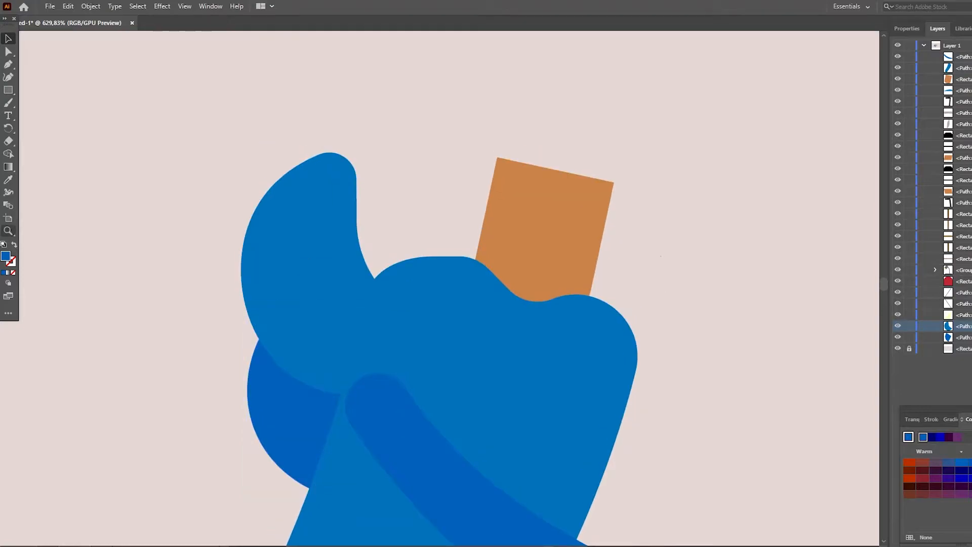
pyautogui.moveTo(550, 241); pyautogui.dragTo(499, 240)
pyautogui.scroll(-5, 507, 254)
pyautogui.hscroll(3, 507, 254)
pyautogui.moveTo(524, 335); pyautogui.dragTo(489, 335)
pyautogui.scroll(7, 510, 272)
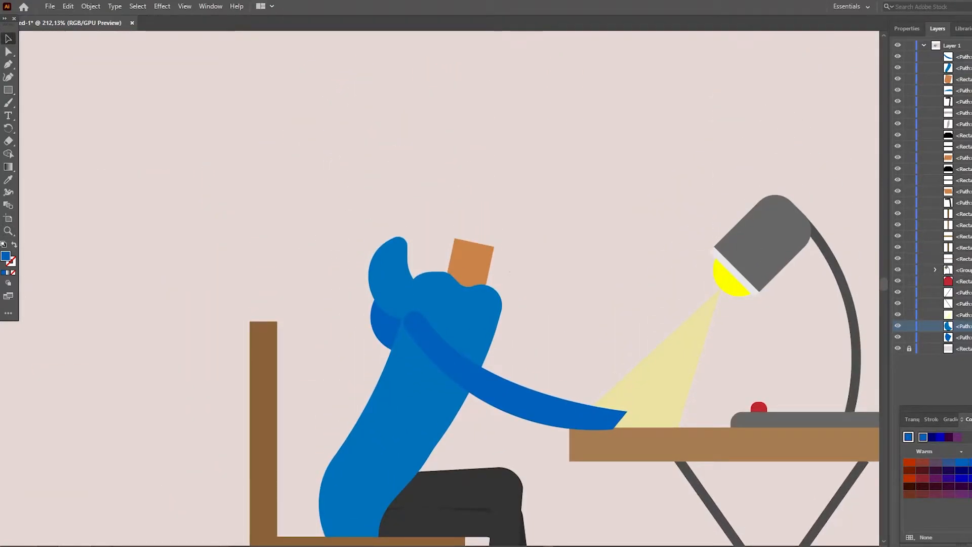
# - Draw a tilted rectangle for the head above the neck and fill it with the neck's skin colour
pyautogui.moveTo(438, 287); pyautogui.dragTo(457, 287)
pyautogui.scroll(5, 456, 286)
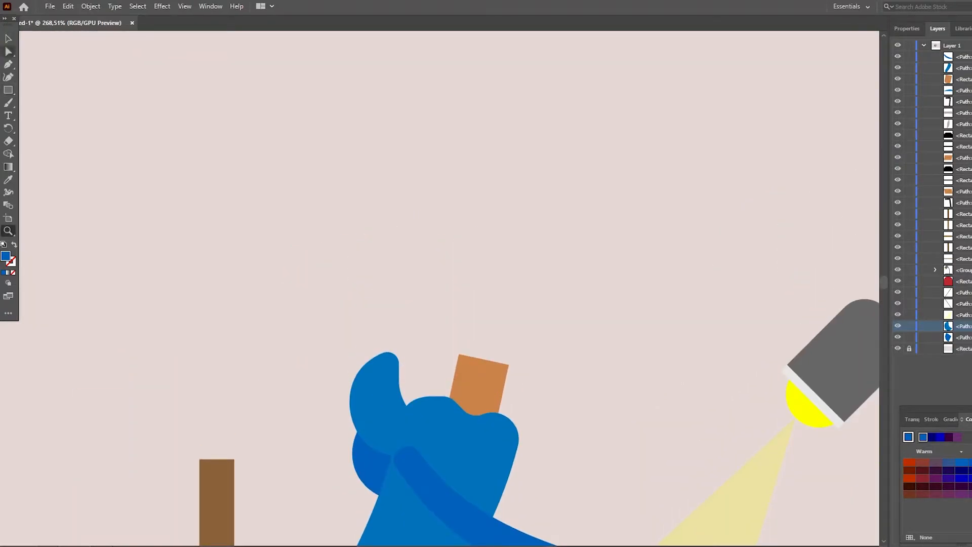
pyautogui.moveTo(442, 206); pyautogui.dragTo(544, 355)
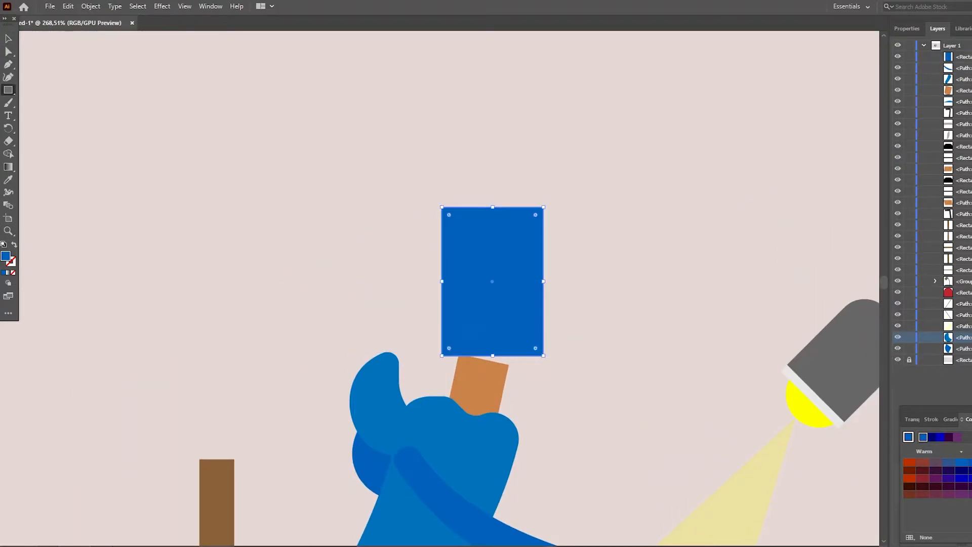
pyautogui.moveTo(547, 203); pyautogui.dragTo(560, 215)
pyautogui.moveTo(531, 253); pyautogui.dragTo(536, 259)
pyautogui.press('i')
pyautogui.click(479, 386)
# - Fully round the head's two lower corners into a chin and lower the head slightly onto the neck
pyautogui.click(8, 52)
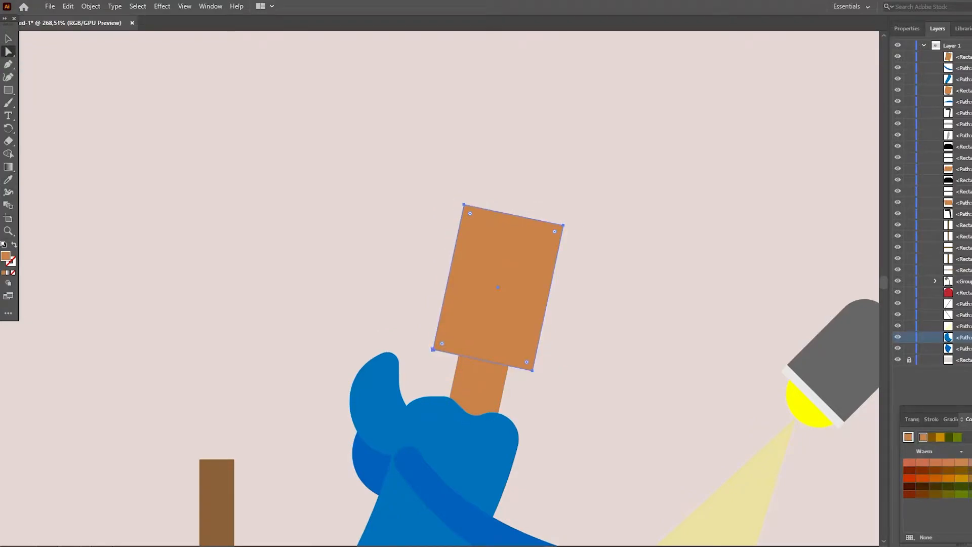
pyautogui.press('Down')
pyautogui.press('Down')
pyautogui.press('Down')
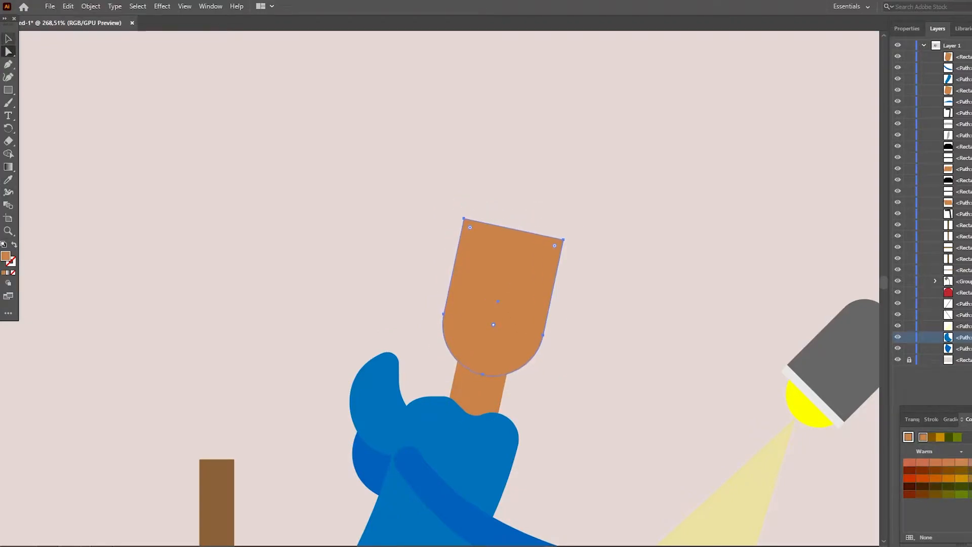
# - Tilt the head and neck further forward and seat the head on the neck
pyautogui.click(8, 39)
pyautogui.scroll(-2, 486, 304)
pyautogui.moveTo(568, 186); pyautogui.dragTo(582, 205)
pyautogui.moveTo(537, 243); pyautogui.dragTo(548, 248)
pyautogui.scroll(1, 548, 248)
pyautogui.click(477, 372)
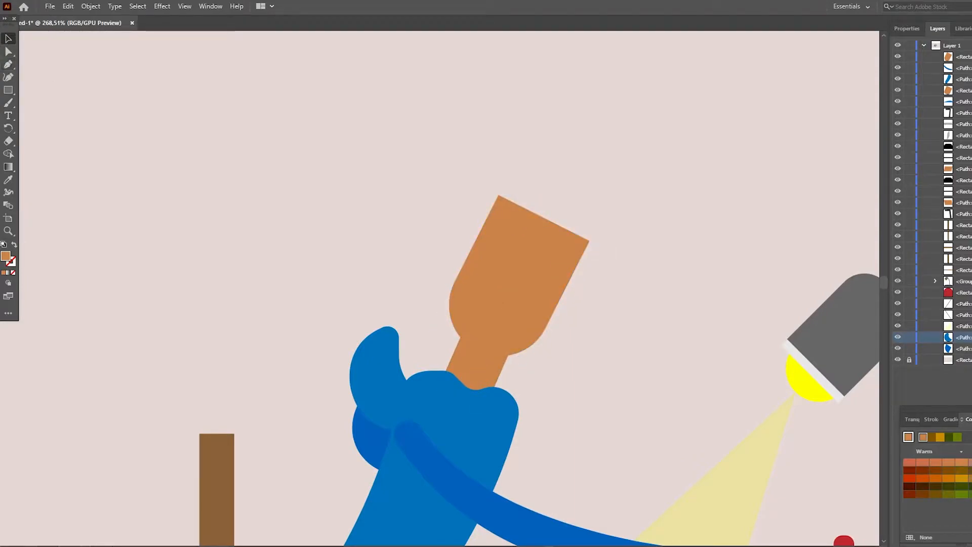
# - Move the head up clear of the neck and rotate it upright
pyautogui.moveTo(511, 279); pyautogui.dragTo(494, 224)
pyautogui.moveTo(581, 181); pyautogui.dragTo(555, 149)
# - Draw a circle overlapping the back edge of the head and fill it black as the first hair curl
pyautogui.press('z')
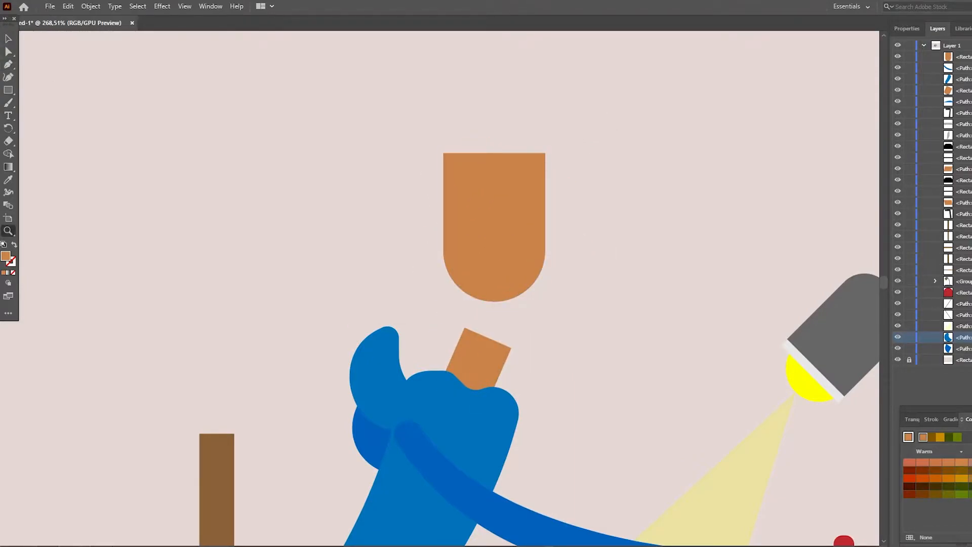
pyautogui.click(488, 244)
pyautogui.click(448, 253)
pyautogui.press('p')
pyautogui.rightClick(8, 90)
pyautogui.click(56, 103)
pyautogui.moveTo(296, 253); pyautogui.dragTo(375, 331)
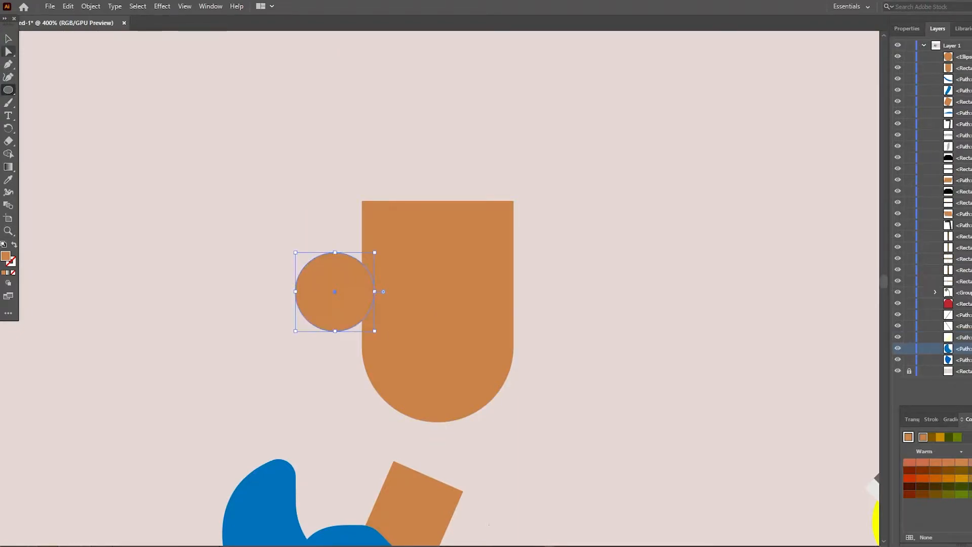
pyautogui.press('v')
pyautogui.click(907, 29)
pyautogui.click(900, 145)
pyautogui.click(808, 185)
pyautogui.click(608, 243)
# - Shift the black circle further into the head and arrange it behind the face shape
pyautogui.moveTo(336, 293); pyautogui.dragTo(351, 283)
pyautogui.rightClick(476, 318)
pyautogui.click(622, 262)
pyautogui.click(587, 284)
pyautogui.rightClick(440, 307)
pyautogui.moveTo(472, 251)
pyautogui.click(588, 252)
pyautogui.click(583, 274)
# - Build curly hair by placing overlapping copies of the black circle around the back, top and front of the head
pyautogui.scroll(4, 385, 324)
pyautogui.moveTo(356, 329); pyautogui.dragTo(419, 272)
pyautogui.scroll(4, 331, 284)
pyautogui.click(305, 240)
pyautogui.moveTo(425, 281); pyautogui.dragTo(459, 283)
pyautogui.click(486, 236)
pyautogui.click(342, 377)
pyautogui.keyDown('shift'); pyautogui.click(327, 335); pyautogui.keyUp('shift')
pyautogui.keyDown('shift'); pyautogui.click(332, 288); pyautogui.keyUp('shift')
pyautogui.keyDown('shift'); pyautogui.click(384, 263); pyautogui.keyUp('shift')
pyautogui.click(507, 254)
pyautogui.scroll(4, 471, 314)
pyautogui.moveTo(466, 323); pyautogui.dragTo(509, 343)
pyautogui.click(547, 299)
pyautogui.scroll(-6, 527, 284)
pyautogui.moveTo(507, 256); pyautogui.dragTo(509, 222)
pyautogui.click(545, 205)
pyautogui.scroll(4, 456, 253)
pyautogui.moveTo(440, 289); pyautogui.dragTo(426, 245)
pyautogui.moveTo(380, 304); pyautogui.dragTo(381, 270)
pyautogui.click(375, 223)
pyautogui.scroll(-5, 435, 243)
pyautogui.moveTo(503, 211); pyautogui.dragTo(503, 174)
pyautogui.moveTo(516, 221); pyautogui.dragTo(561, 220)
pyautogui.scroll(-2, 550, 223)
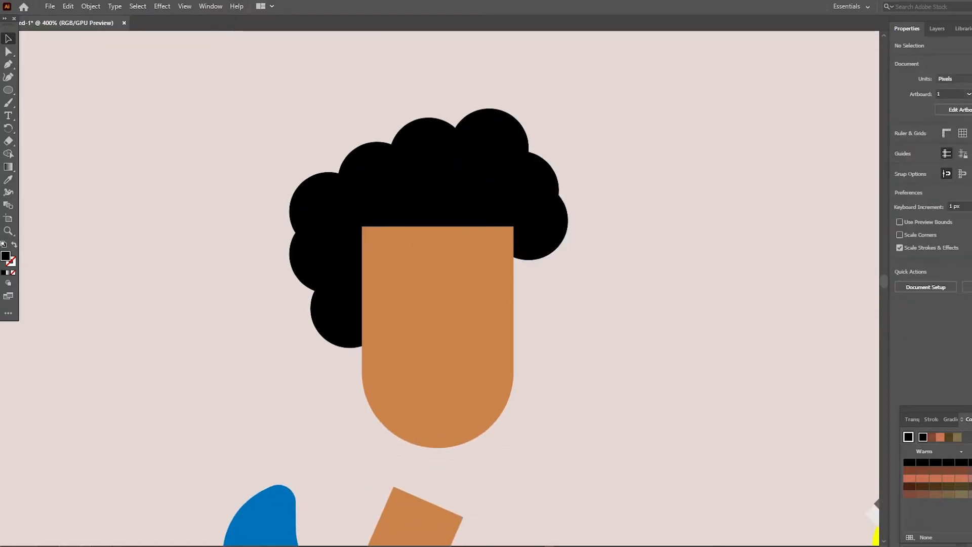
# - Draw a black Pen shape over the forehead, forming a curved hairline from the back temple to the top front corner
pyautogui.press('a')
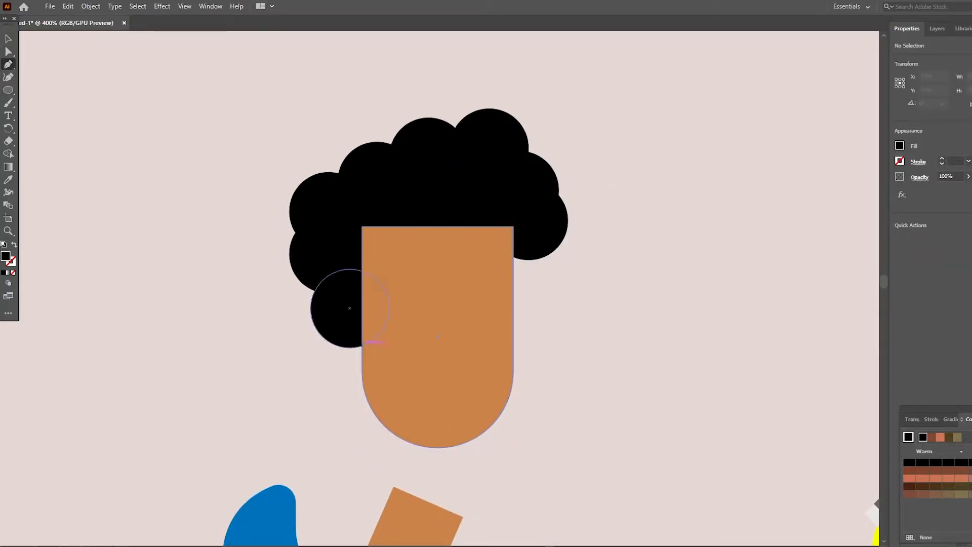
pyautogui.click(362, 344)
pyautogui.moveTo(611, 208); pyautogui.dragTo(695, 226)
pyautogui.click(514, 184)
pyautogui.click(340, 187)
pyautogui.click(362, 346)
pyautogui.press('v')
pyautogui.hotkey('ctrl', 'shift', 'a')
pyautogui.scroll(-3, 450, 288)
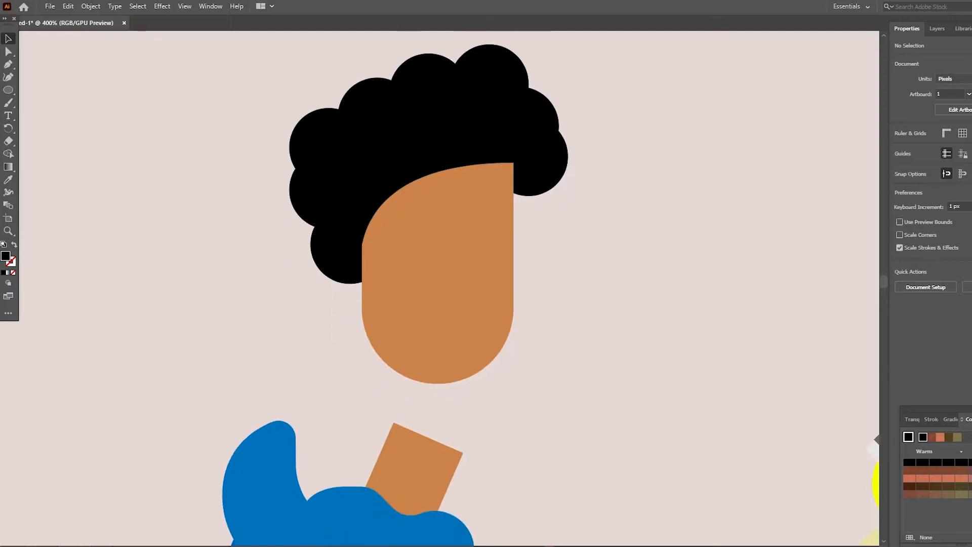
# - Draw a shallow curved smile path on the lower front of the face, running out past its front edge
pyautogui.scroll(-3, 449, 289)
pyautogui.click(8, 90)
pyautogui.click(55, 103)
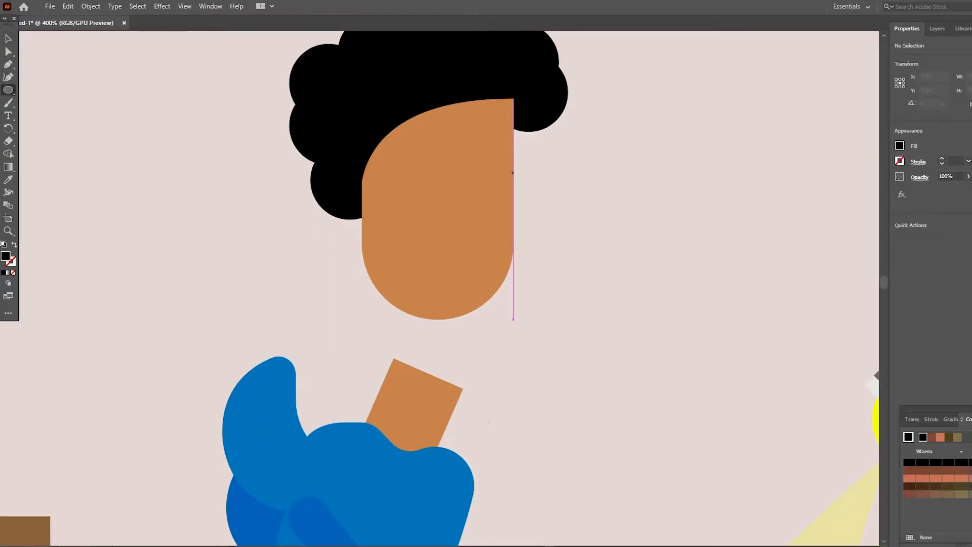
pyautogui.scroll(2, 450, 288)
pyautogui.press('z')
pyautogui.click(494, 268)
pyautogui.scroll(2, 494, 268)
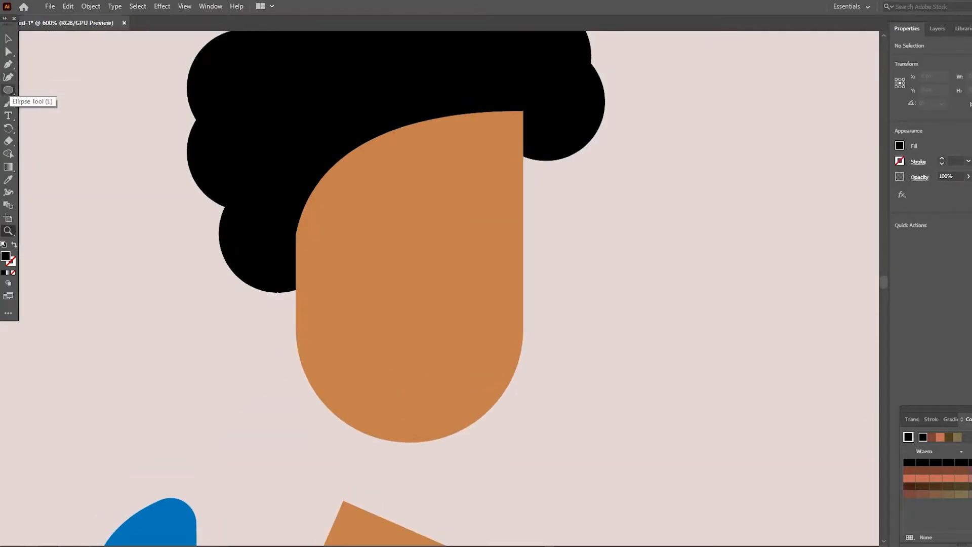
pyautogui.click(451, 356)
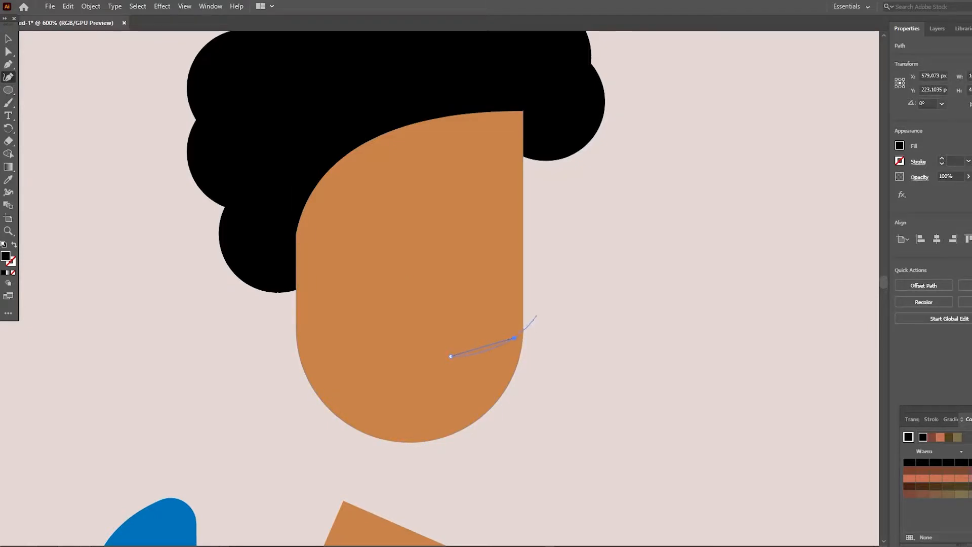
# - Give the smile path a thin dark grey stroke and no fill
pyautogui.click(8, 39)
pyautogui.click(900, 161)
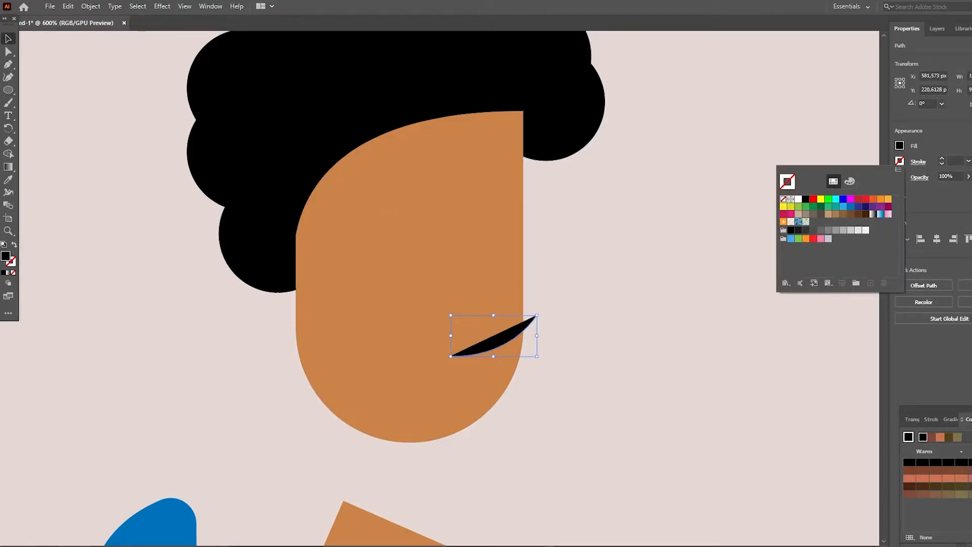
pyautogui.click(799, 230)
pyautogui.click(901, 146)
pyautogui.click(784, 184)
pyautogui.click(942, 164)
# - Move the smile's outer end point back onto the front edge of the face
pyautogui.press('a')
pyautogui.moveTo(536, 315); pyautogui.dragTo(524, 324)
pyautogui.press('v')
pyautogui.click(565, 329)
pyautogui.scroll(1, 523, 325)
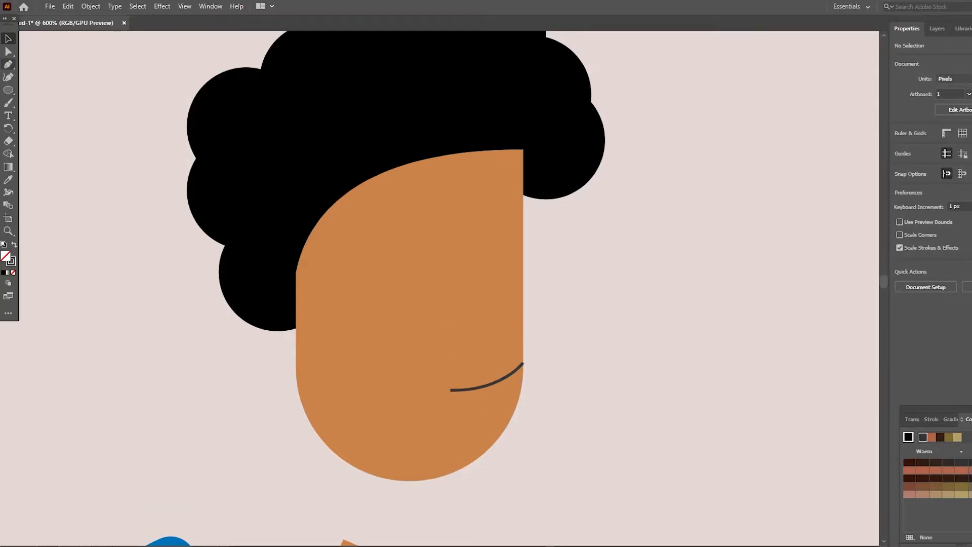
# - Draw a small circle centred on the face's front edge with a white fill and a 0.25 pt outline
pyautogui.click(8, 90)
pyautogui.moveTo(503, 242); pyautogui.dragTo(544, 282)
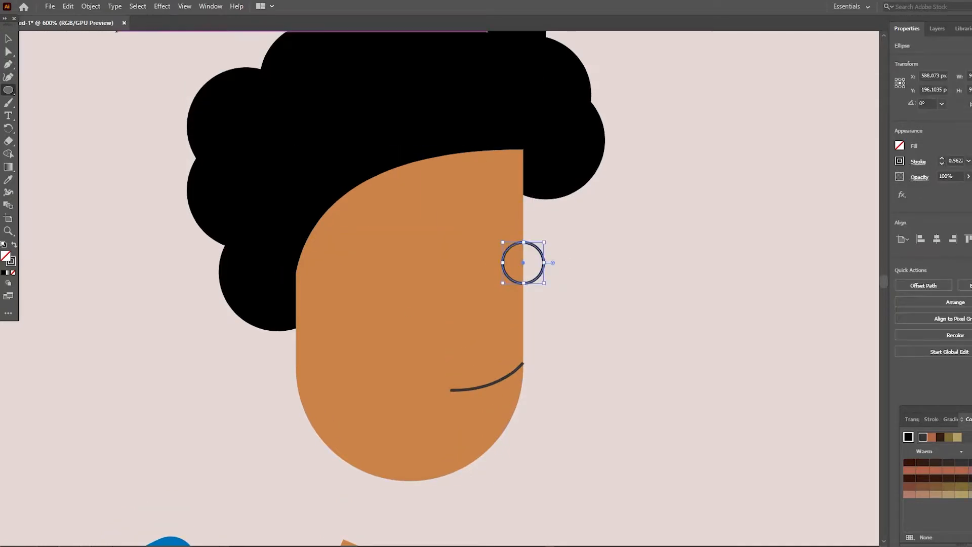
pyautogui.click(900, 146)
pyautogui.click(803, 183)
pyautogui.click(942, 164)
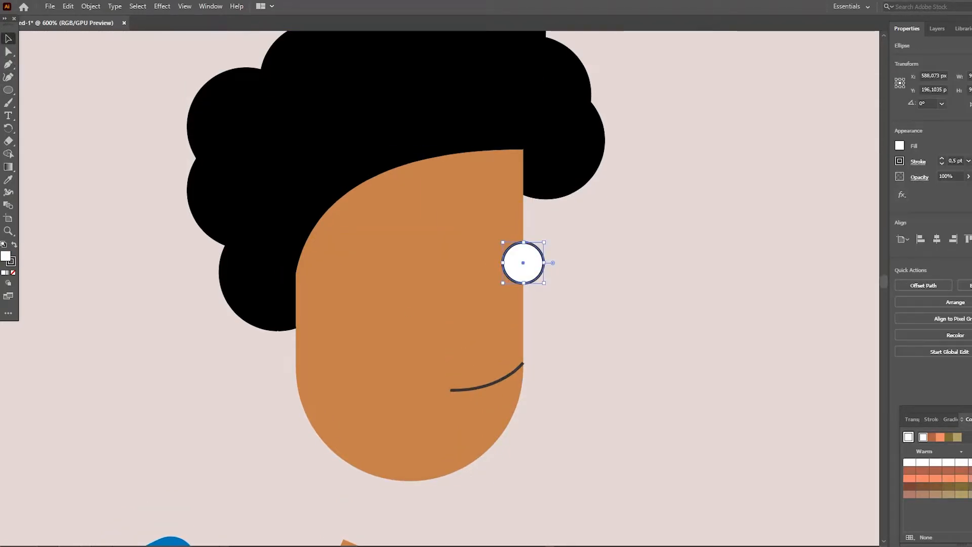
# - Send the white circle to the back of the artwork and raise it just above the locked background
pyautogui.rightClick(448, 244)
pyautogui.click(516, 262)
pyautogui.rightClick(516, 261)
pyautogui.moveTo(549, 472)
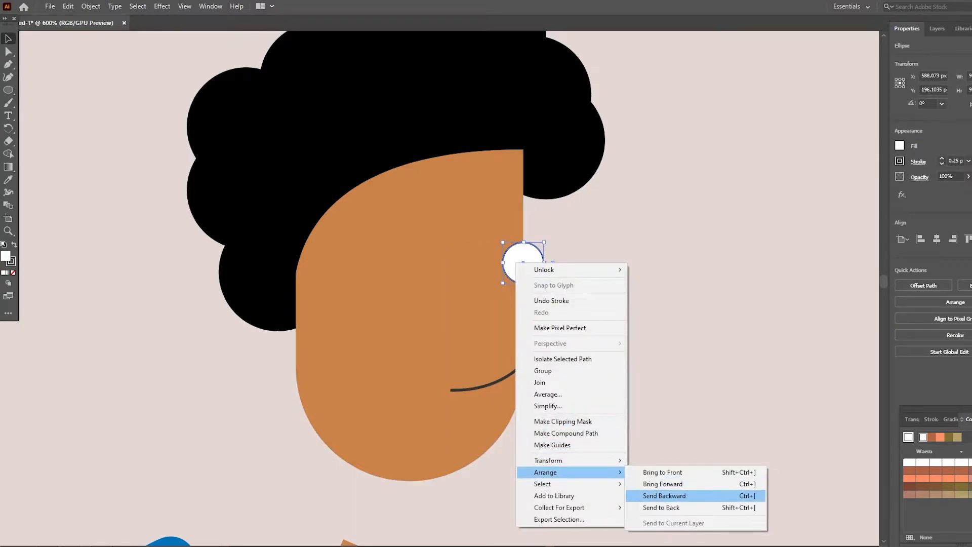
pyautogui.click(661, 507)
pyautogui.click(937, 29)
pyautogui.moveTo(937, 409); pyautogui.dragTo(668, 314)
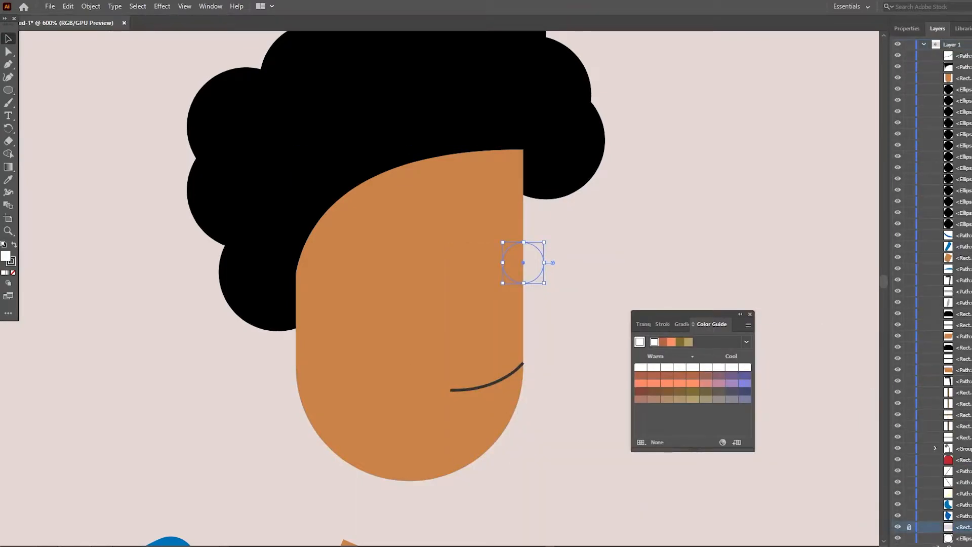
pyautogui.hotkey('ctrl', ']')
pyautogui.scroll(1, 962, 224)
pyautogui.click(964, 225)
pyautogui.keyDown('shift'); pyautogui.click(964, 90); pyautogui.keyUp('shift')
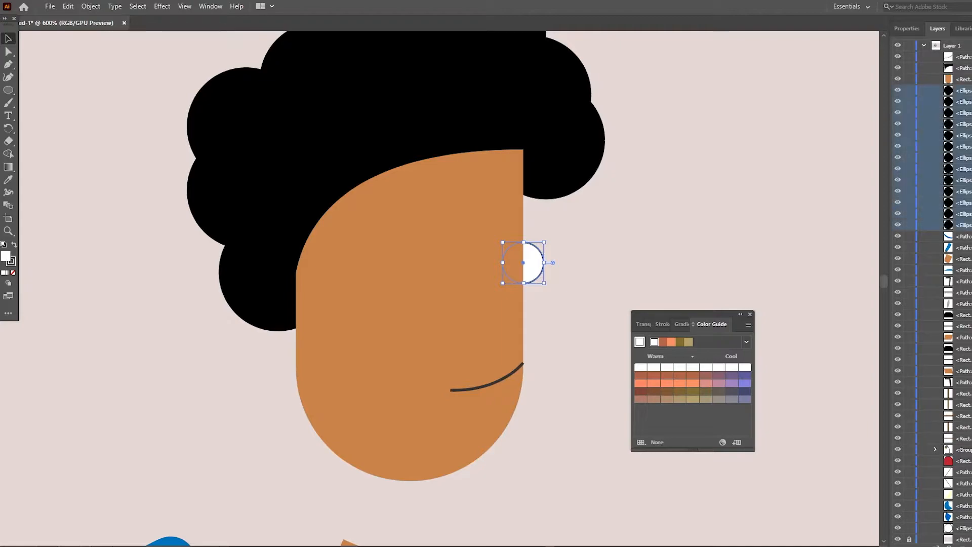
pyautogui.hotkey('ctrl', 'l')
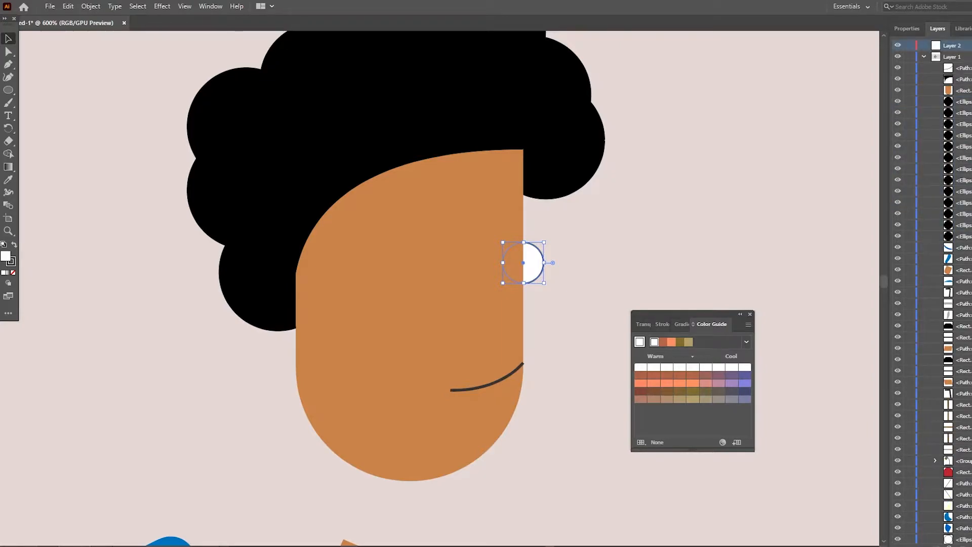
pyautogui.hotkey('ctrl', 'z')
pyautogui.keyDown('shift'); pyautogui.click(964, 90); pyautogui.keyUp('shift')
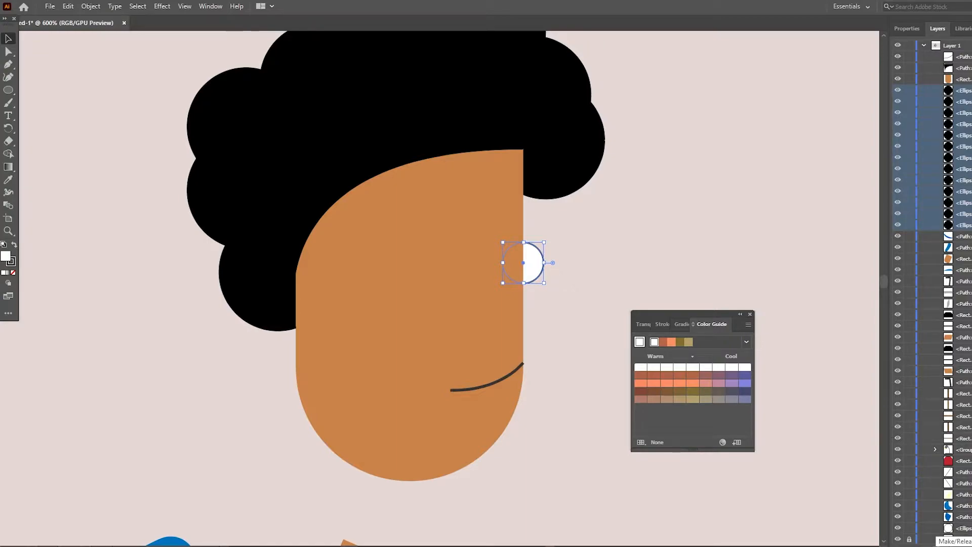
pyautogui.click(964, 29)
pyautogui.click(907, 29)
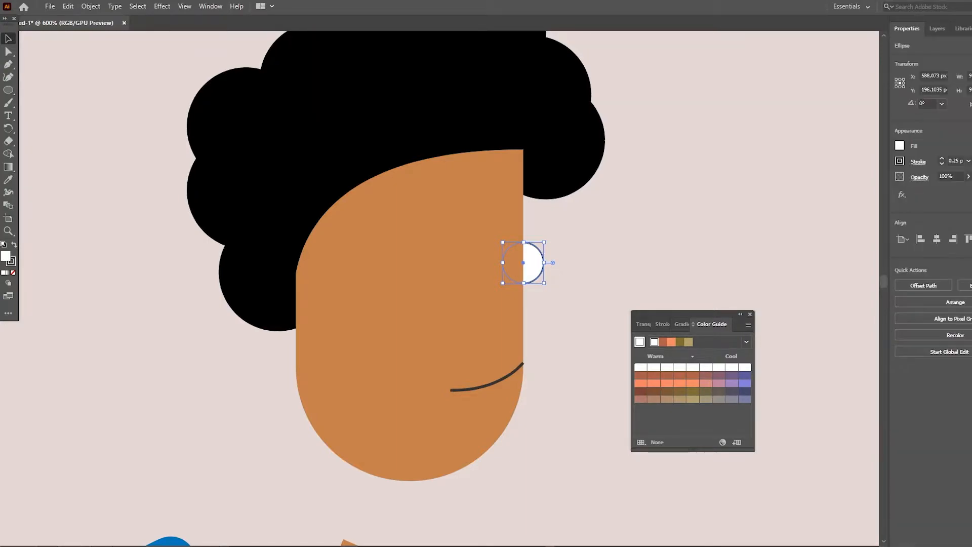
# - Delete the white circle from the front edge of the face
pyautogui.click(659, 243)
pyautogui.moveTo(689, 314); pyautogui.dragTo(670, 369)
pyautogui.moveTo(544, 262); pyautogui.dragTo(532, 251)
pyautogui.click(587, 243)
pyautogui.click(528, 252)
pyautogui.press('Delete')
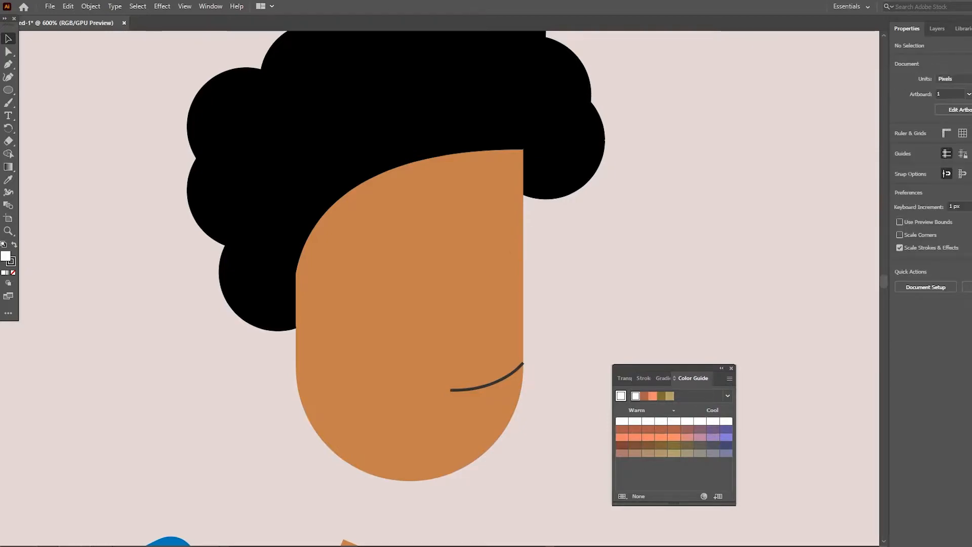
pyautogui.moveTo(664, 369); pyautogui.dragTo(965, 381)
# - Draw a small upright ellipse on the cheek near the back of the face
pyautogui.click(8, 90)
pyautogui.click(58, 90)
pyautogui.click(8, 90)
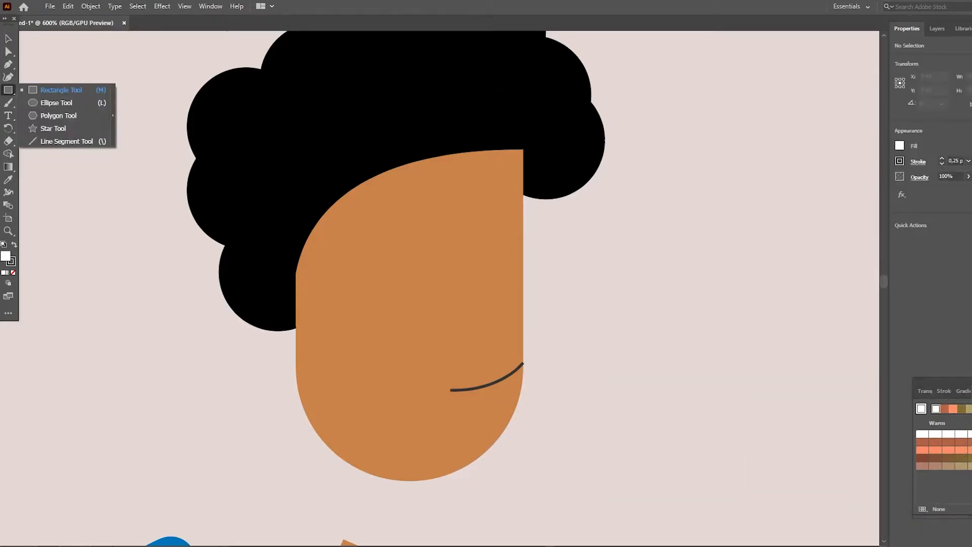
pyautogui.click(57, 103)
pyautogui.moveTo(370, 336); pyautogui.dragTo(370, 336)
pyautogui.press('v')
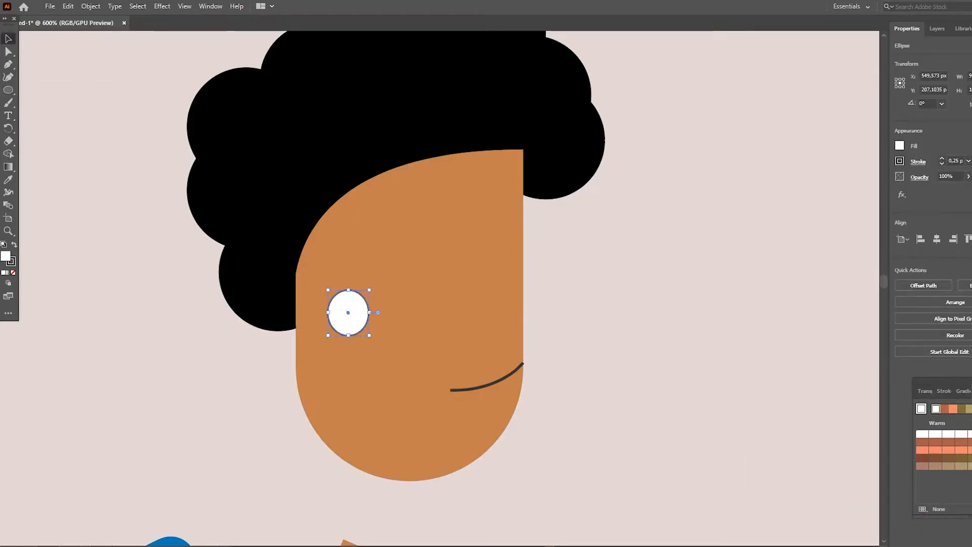
# - Apply the neck's skin colour to the cheek ellipse, without an outline
pyautogui.scroll(-3, 375, 344)
pyautogui.press('i')
pyautogui.click(377, 431)
pyautogui.scroll(1, 378, 405)
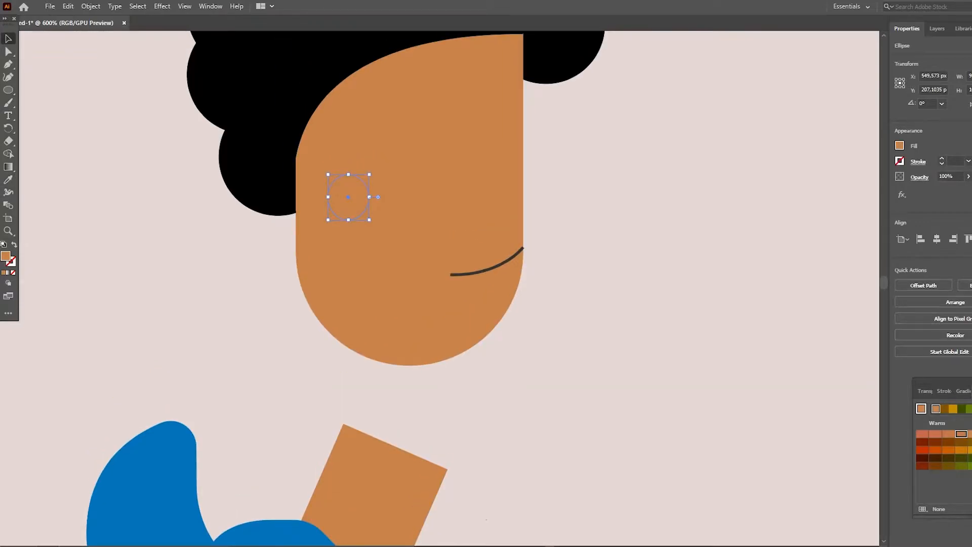
# - Recolour the cheek ellipse with a slightly redder skin shade and shift it towards the back of the face
pyautogui.click(968, 434)
pyautogui.click(633, 264)
pyautogui.scroll(1, 456, 289)
pyautogui.click(348, 261)
pyautogui.click(962, 434)
pyautogui.click(633, 263)
pyautogui.click(949, 434)
pyautogui.click(633, 263)
pyautogui.scroll(1, 364, 284)
pyautogui.moveTo(348, 299); pyautogui.dragTo(335, 296)
pyautogui.click(152, 324)
# - Delete the reddish cheek ellipse
pyautogui.click(8, 64)
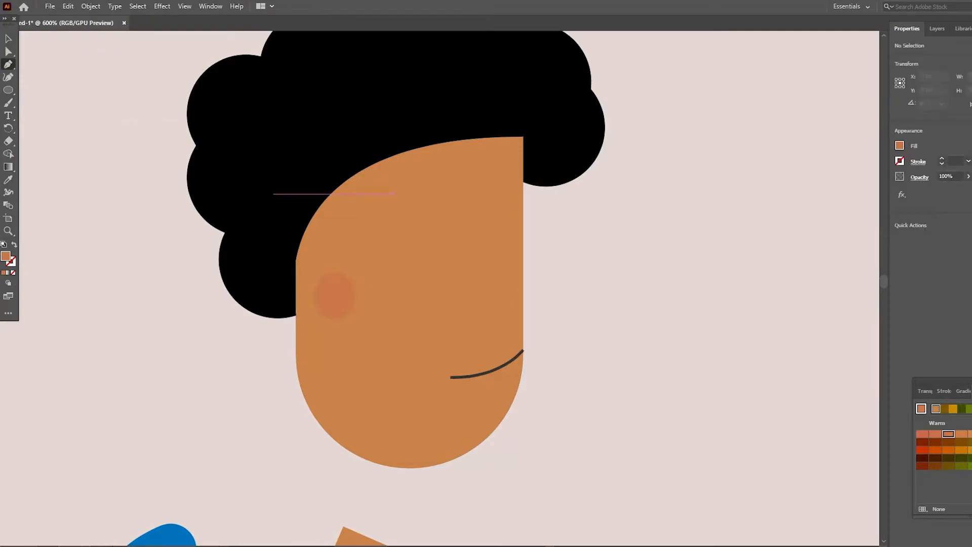
pyautogui.click(8, 38)
pyautogui.click(335, 296)
pyautogui.press('Delete')
# - Draw the glasses' straight temple line from the hair edge towards the front of the face with a black stroke
pyautogui.press('p')
pyautogui.click(295, 264)
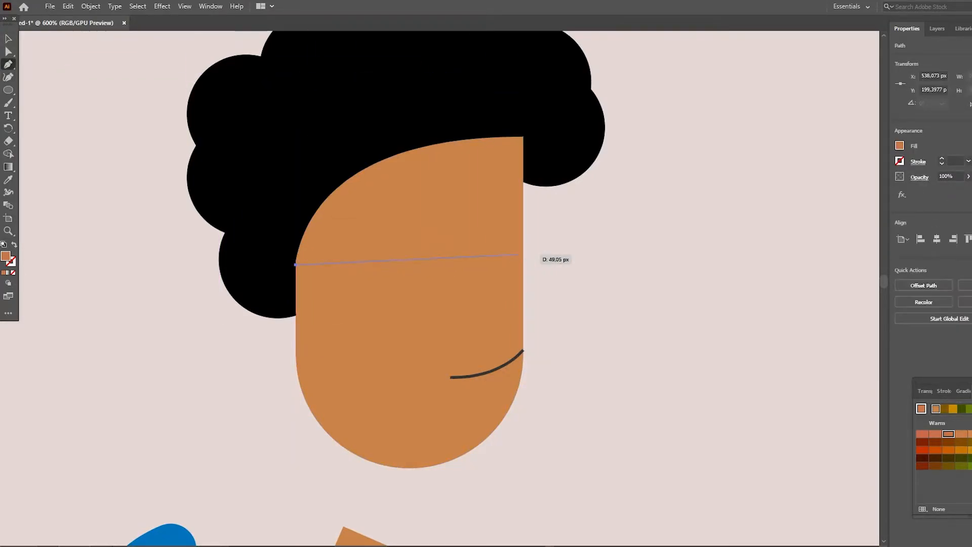
pyautogui.click(483, 236)
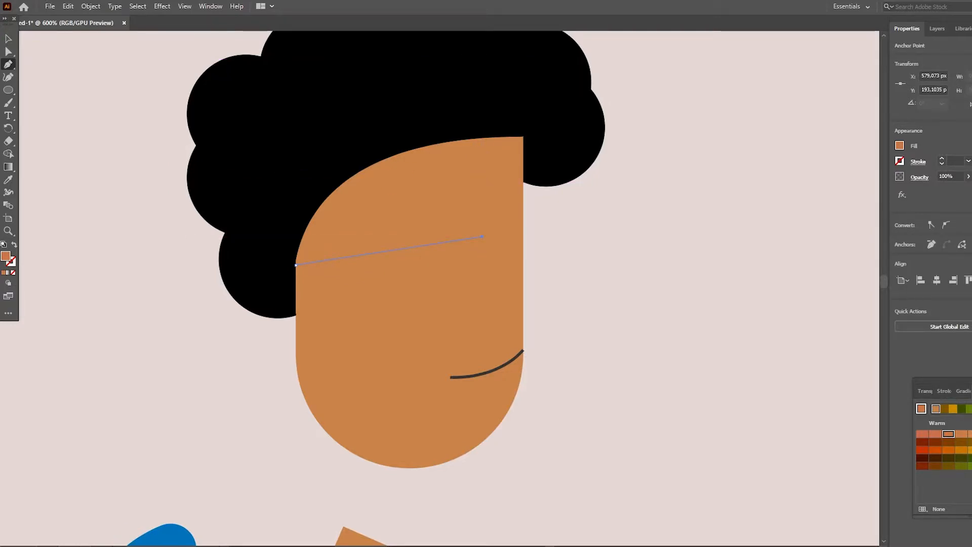
pyautogui.click(900, 161)
pyautogui.click(784, 184)
# - Draw a slanted four-sided glasses lens between the temple line and the face's front edge, filled black with a 1 pt outline
pyautogui.click(8, 91)
pyautogui.press('p')
pyautogui.click(482, 205)
pyautogui.click(482, 263)
pyautogui.click(523, 252)
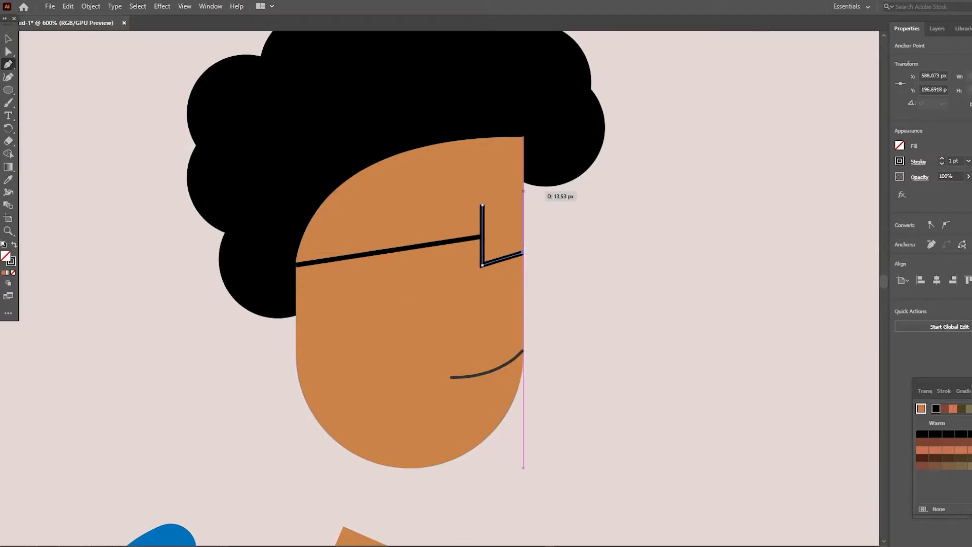
pyautogui.click(900, 146)
pyautogui.click(806, 184)
pyautogui.click(684, 243)
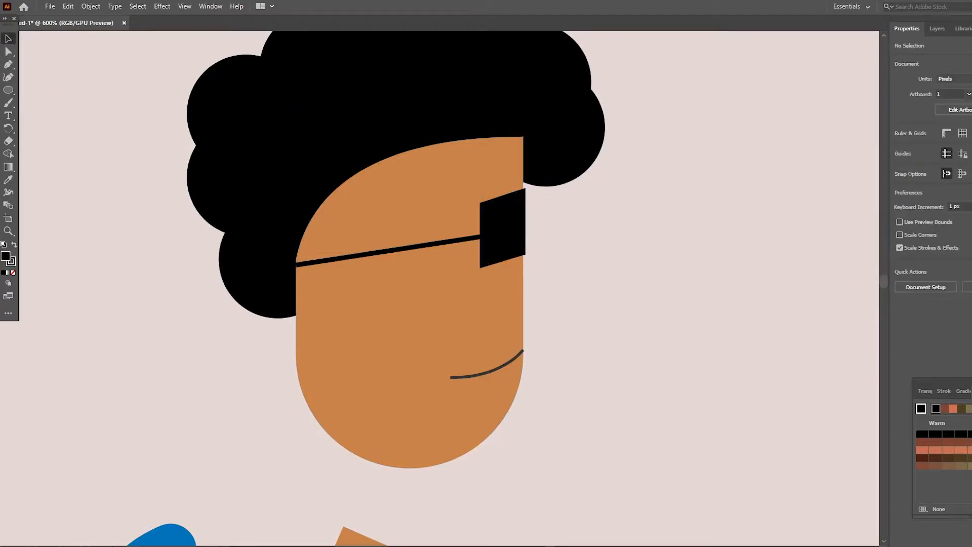
# - Tilt the complete head with hair, glasses and smile forward and seat it on the neck
pyautogui.scroll(-2, 284, 219)
pyautogui.press('z')
pyautogui.moveTo(682, 252); pyautogui.dragTo(608, 253)
pyautogui.hscroll(5, 608, 252)
pyautogui.moveTo(486, 303); pyautogui.dragTo(468, 304)
pyautogui.scroll(-2, 469, 304)
pyautogui.press('v')
pyautogui.moveTo(298, 49); pyautogui.dragTo(469, 211)
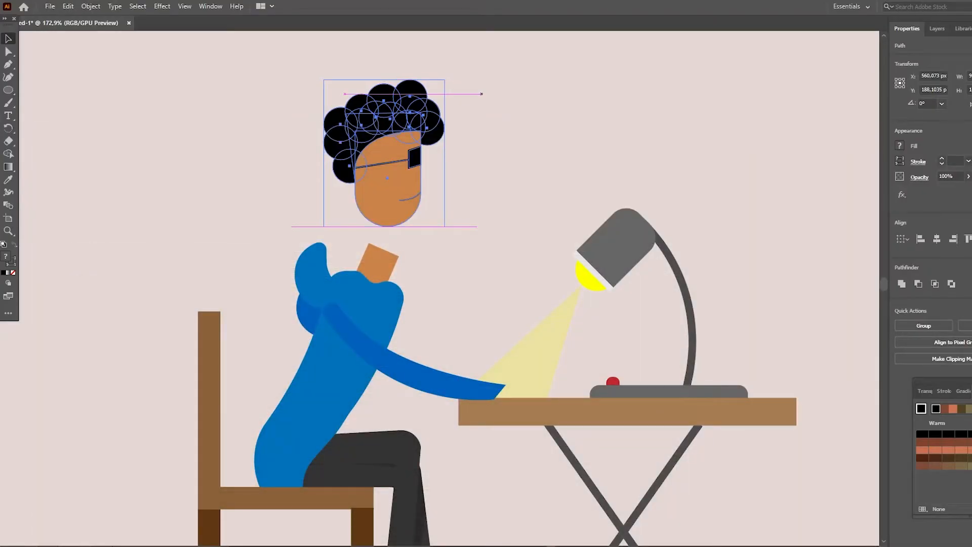
pyautogui.moveTo(481, 93); pyautogui.dragTo(488, 100)
pyautogui.moveTo(391, 156); pyautogui.dragTo(408, 206)
pyautogui.click(512, 213)
# - Draw a curved shadow shape across the neck following the jawline, inside the neck's isolated group
pyautogui.click(8, 231)
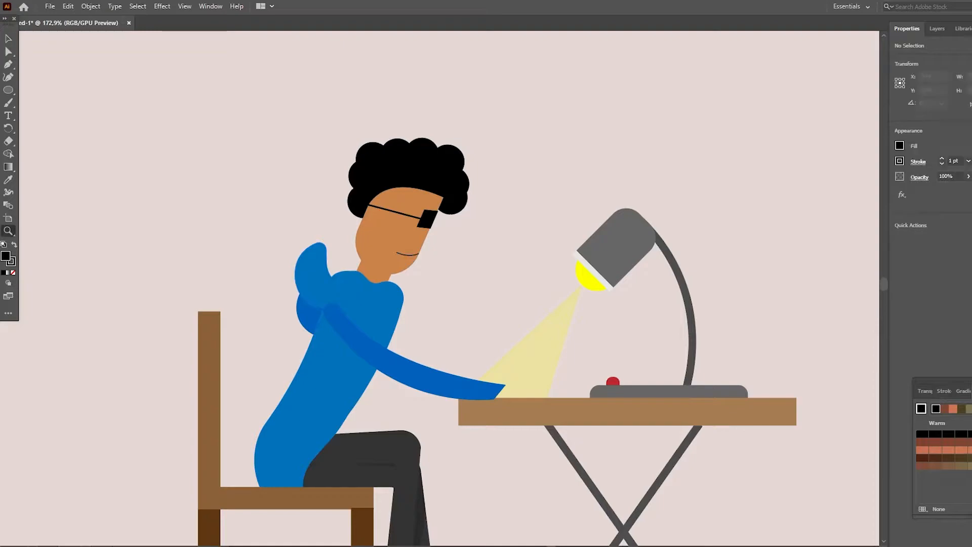
pyautogui.click(384, 247)
pyautogui.click(384, 247)
pyautogui.click(384, 247)
pyautogui.click(340, 317)
pyautogui.click(339, 316)
pyautogui.click(8, 39)
pyautogui.doubleClick(387, 284)
pyautogui.click(243, 202)
pyautogui.click(8, 77)
pyautogui.click(333, 217)
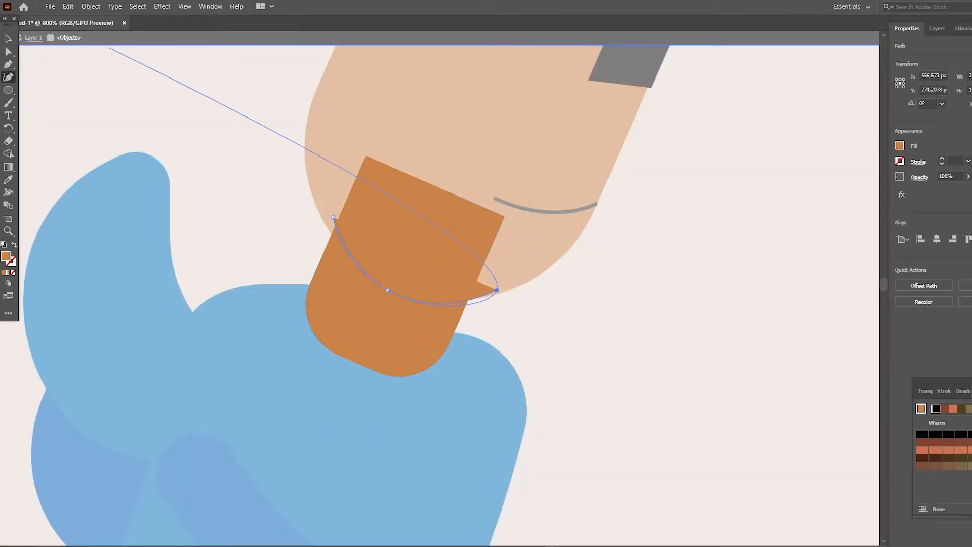
pyautogui.click(333, 218)
pyautogui.click(496, 290)
# - Fill the neck shadow with a reddish skin swatch and exit isolation mode
pyautogui.click(962, 450)
pyautogui.rightClick(665, 332)
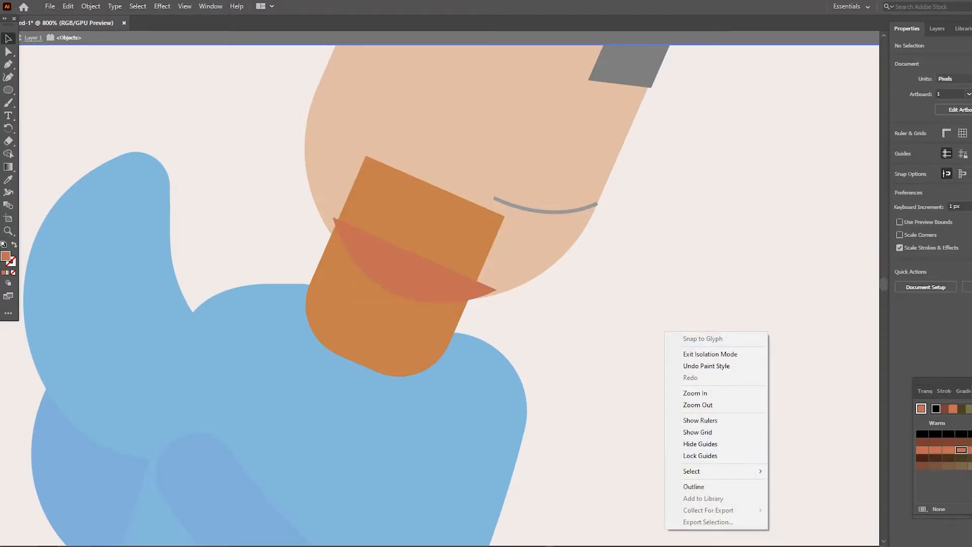
pyautogui.click(710, 355)
# - Shift the neck shadow slightly along the jaw and pull its front corner anchor inward under the chin
pyautogui.click(393, 292)
pyautogui.click(658, 334)
pyautogui.moveTo(393, 292); pyautogui.dragTo(373, 285)
pyautogui.click(659, 334)
pyautogui.click(659, 334)
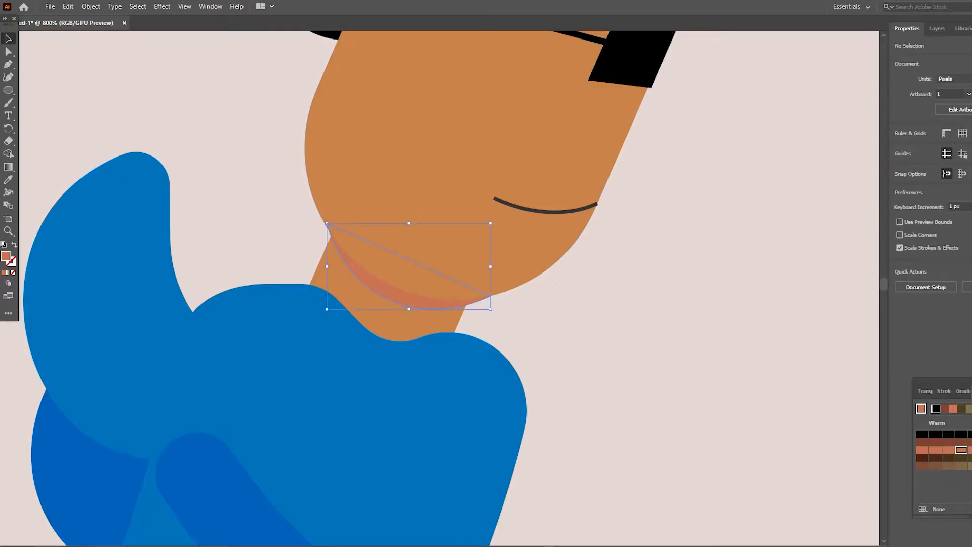
pyautogui.press('a')
pyautogui.click(490, 297)
pyautogui.moveTo(490, 296); pyautogui.dragTo(481, 291)
pyautogui.click(557, 324)
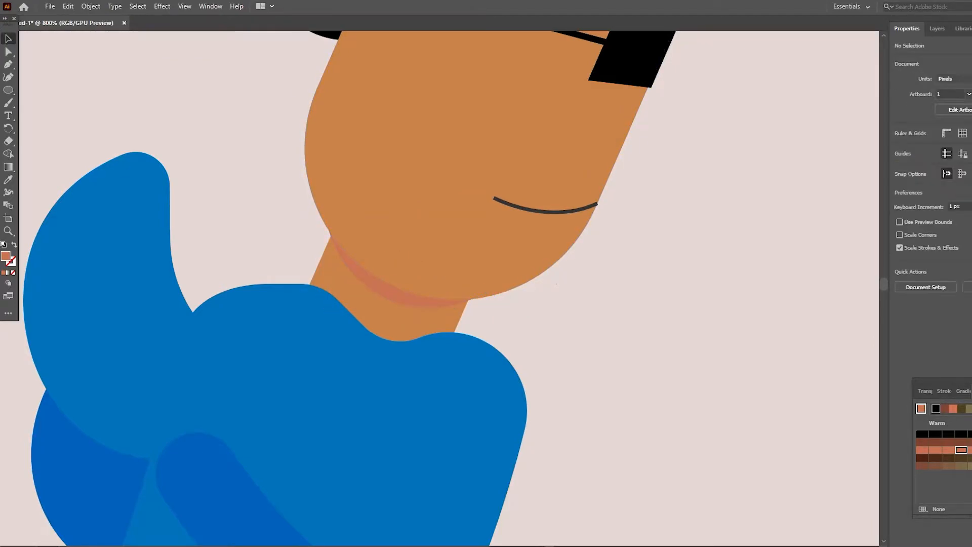
# - Duplicate the sleeved arm to the front shoulder and give the copy the lighter blue of the shirt
pyautogui.press('z')
pyautogui.moveTo(548, 208); pyautogui.dragTo(487, 208)
pyautogui.moveTo(709, 260); pyautogui.dragTo(646, 261)
pyautogui.hscroll(5, 598, 284)
pyautogui.click(489, 455)
pyautogui.click(393, 188)
pyautogui.press('v')
pyautogui.moveTo(254, 302); pyautogui.dragTo(393, 276)
pyautogui.hotkey('ctrl', 'z')
pyautogui.moveTo(316, 343); pyautogui.dragTo(470, 314)
pyautogui.press('a')
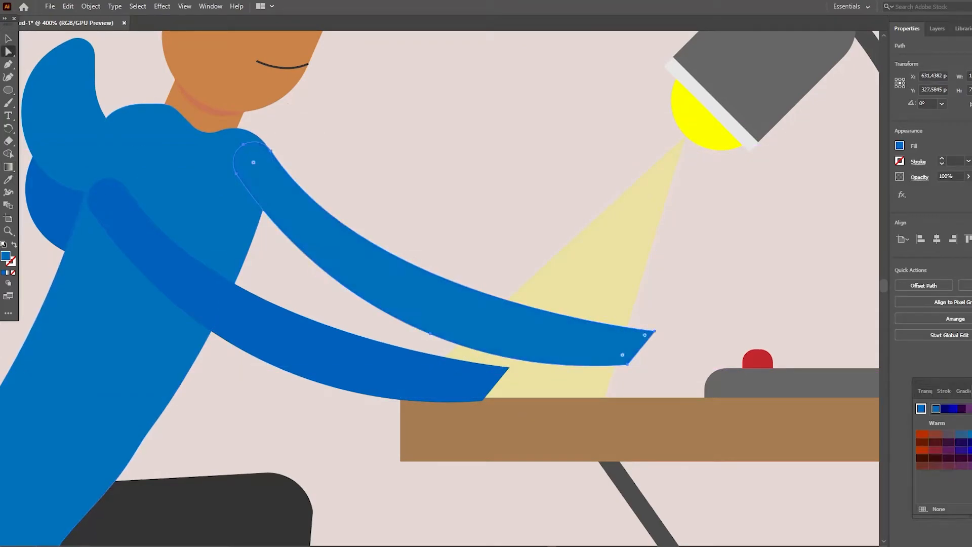
# - Rotate the lighter blue arm slightly upward so its cuff reaches towards the red lamp button
pyautogui.press('v')
pyautogui.click(456, 218)
pyautogui.scroll(2, 456, 218)
pyautogui.click(405, 342)
pyautogui.moveTo(659, 422); pyautogui.dragTo(635, 367)
pyautogui.click(658, 428)
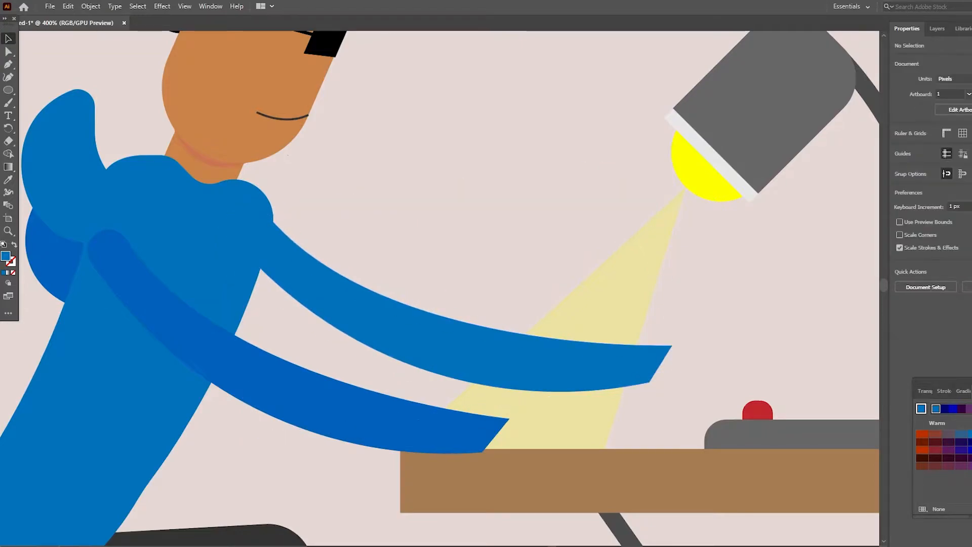
pyautogui.scroll(2, 659, 428)
pyautogui.scroll(-4, 659, 428)
pyautogui.hscroll(3, 441, 288)
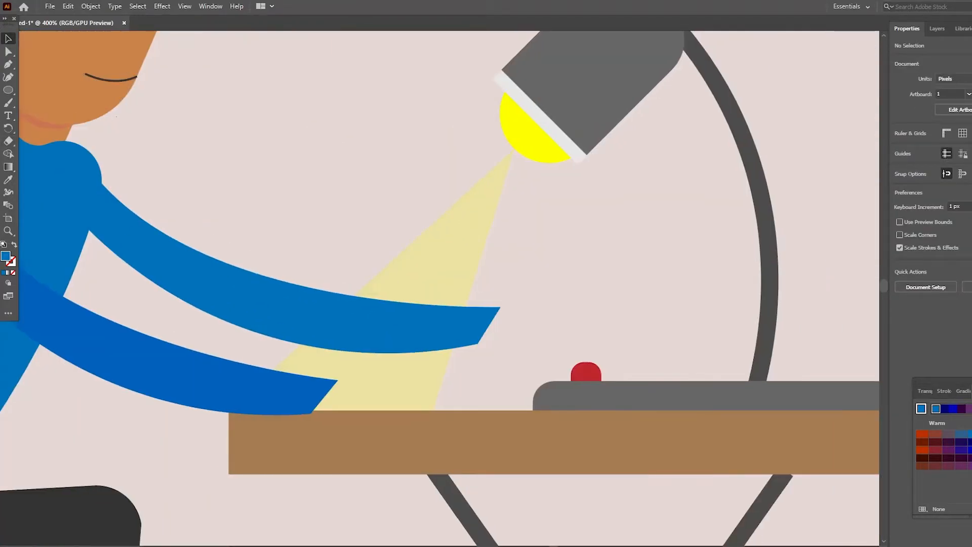
pyautogui.scroll(-1, 441, 289)
pyautogui.moveTo(8, 89); pyautogui.dragTo(51, 102)
pyautogui.moveTo(316, 195); pyautogui.dragTo(321, 198)
pyautogui.moveTo(393, 228); pyautogui.dragTo(393, 228)
pyautogui.hotkey('ctrl', 'z')
# - Draw a horizontal rounded bar above the lamp base and fill it with the face's skin colour
pyautogui.moveTo(8, 90)
pyautogui.mouseDown()
pyautogui.moveTo(51, 102)
pyautogui.moveTo(51, 89)
pyautogui.mouseUp()
pyautogui.moveTo(319, 158)
pyautogui.mouseDown()
pyautogui.moveTo(614, 254)
pyautogui.moveTo(643, 298)
pyautogui.moveTo(612, 246)
pyautogui.moveTo(623, 249)
pyautogui.moveTo(637, 220)
pyautogui.mouseUp()
pyautogui.press('a')
pyautogui.click(8, 179)
pyautogui.click(102, 86)
pyautogui.click(8, 39)
pyautogui.click(147, 116)
# - Paste a small skin-coloured piece, turn it to follow the lighter arm's cuff and move it there as the wrist
pyautogui.scroll(-9, 637, 220)
pyautogui.click(76, 472)
pyautogui.scroll(2, 76, 472)
pyautogui.scroll(7, 449, 289)
pyautogui.hotkey('ctrl', 'v')
pyautogui.moveTo(449, 288); pyautogui.dragTo(511, 258)
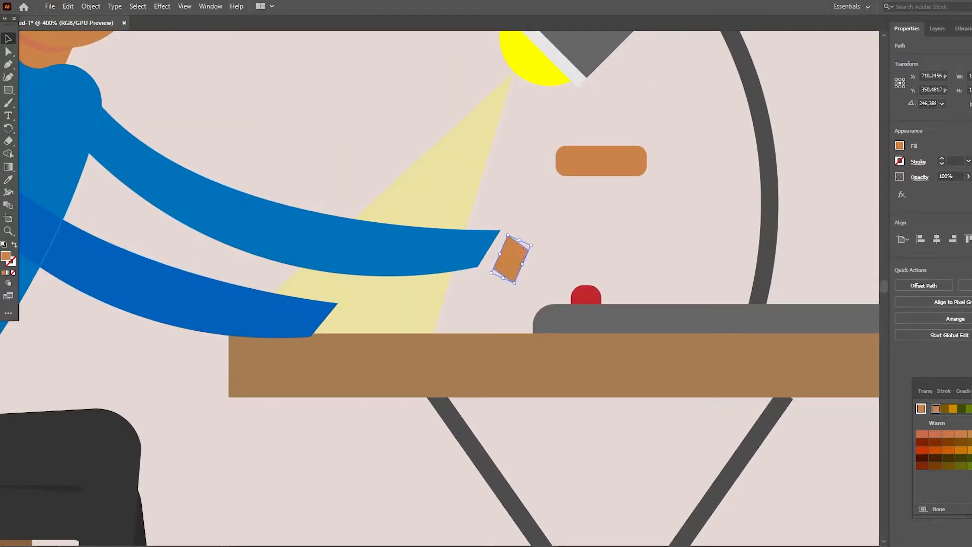
pyautogui.click(971, 104)
pyautogui.click(562, 228)
pyautogui.moveTo(512, 258); pyautogui.dragTo(492, 256)
pyautogui.click(537, 243)
# - Bring the lighter blue arm in front of the wrist piece
pyautogui.click(450, 261)
pyautogui.rightClick(450, 261)
pyautogui.moveTo(480, 471)
pyautogui.click(597, 471)
pyautogui.click(537, 243)
# - Rotate and adjust the wrist piece so it extends straight out of the lighter arm's cuff
pyautogui.scroll(1, 537, 244)
pyautogui.click(499, 283)
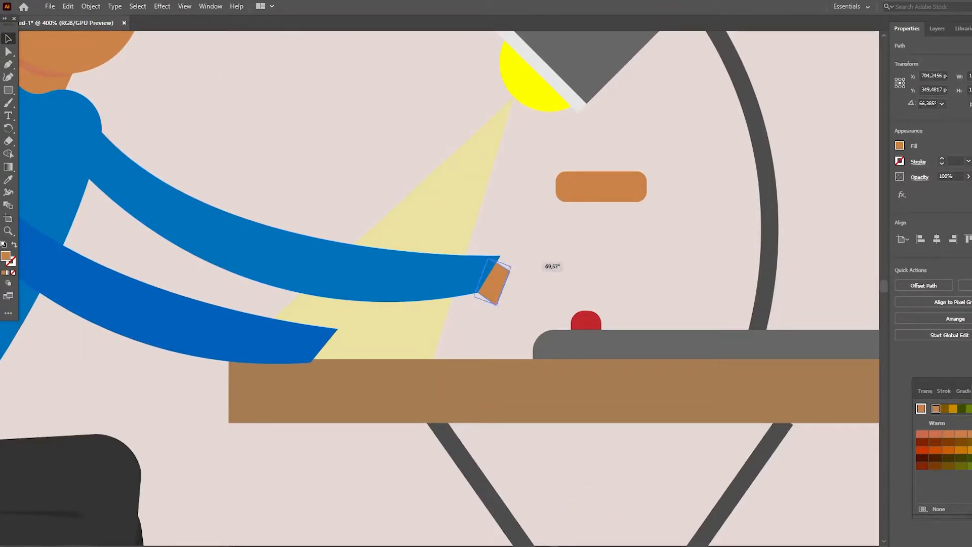
pyautogui.click(529, 278)
pyautogui.moveTo(511, 291)
pyautogui.mouseDown()
pyautogui.moveTo(498, 276)
pyautogui.moveTo(512, 274)
pyautogui.mouseUp()
pyautogui.click(531, 275)
pyautogui.click(506, 276)
pyautogui.click(537, 243)
# - Duplicate and resize the rounded skin-coloured bar to start a stack of fingers
pyautogui.moveTo(603, 188); pyautogui.dragTo(593, 218)
pyautogui.click(638, 213)
pyautogui.click(615, 229)
pyautogui.click(627, 219)
pyautogui.moveTo(617, 218); pyautogui.dragTo(610, 219)
pyautogui.click(625, 217)
pyautogui.moveTo(598, 216); pyautogui.dragTo(610, 194)
pyautogui.click(622, 202)
pyautogui.moveTo(599, 201); pyautogui.dragTo(640, 266)
pyautogui.press('Delete')
# - Arrange the finger bars into a five-piece pointing hand with one longer index finger and select them all
pyautogui.moveTo(572, 234); pyautogui.dragTo(647, 254)
pyautogui.press('Up')
pyautogui.click(624, 210)
pyautogui.click(601, 211)
pyautogui.moveTo(605, 206); pyautogui.dragTo(593, 205)
pyautogui.click(617, 201)
pyautogui.moveTo(604, 263); pyautogui.dragTo(567, 195)
pyautogui.press('Up')
pyautogui.click(626, 274)
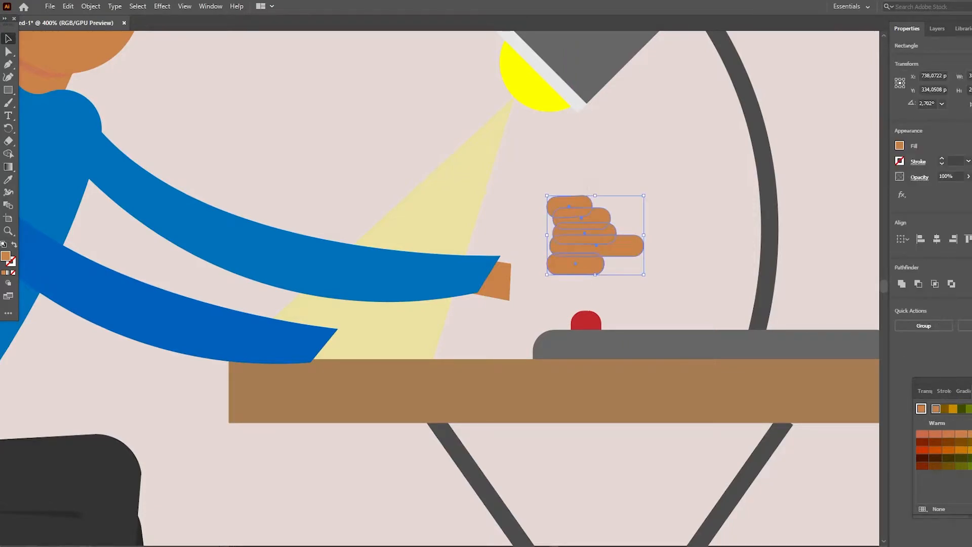
# - Scale down the stacked finger bars and place them at the end of the wrist
pyautogui.moveTo(644, 195); pyautogui.dragTo(628, 208)
pyautogui.moveTo(595, 240); pyautogui.dragTo(550, 281)
pyautogui.click(603, 268)
# - Nudge the lower and upper finger bars so they blend smoothly into the wrist
pyautogui.click(541, 304)
pyautogui.press('Up')
pyautogui.press('Up')
pyautogui.click(521, 262)
pyautogui.press('Down')
pyautogui.press('Right')
pyautogui.click(603, 263)
# - Nudge the lowest finger bar up against the index finger of the front hand
pyautogui.click(526, 303)
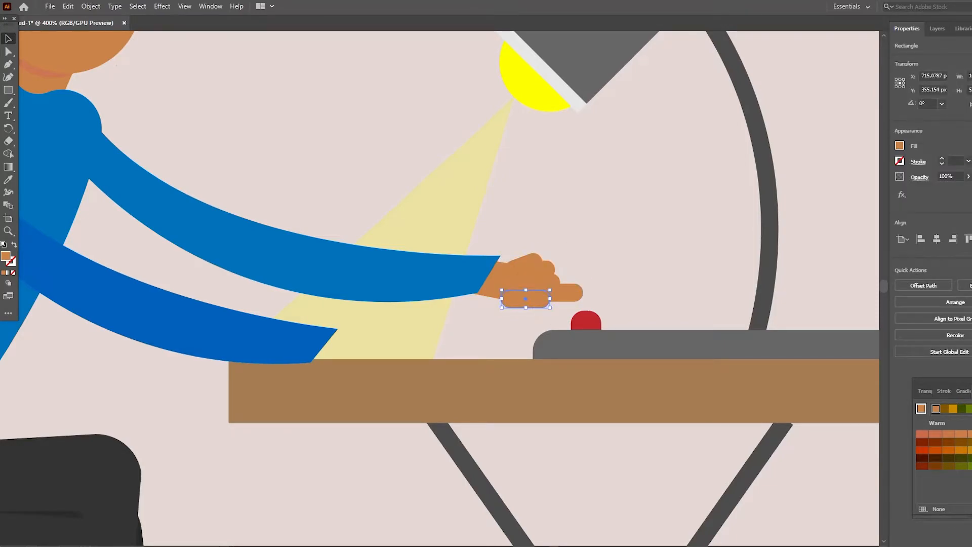
pyautogui.click(603, 266)
pyautogui.click(529, 301)
pyautogui.press('Up')
pyautogui.click(603, 266)
pyautogui.click(568, 292)
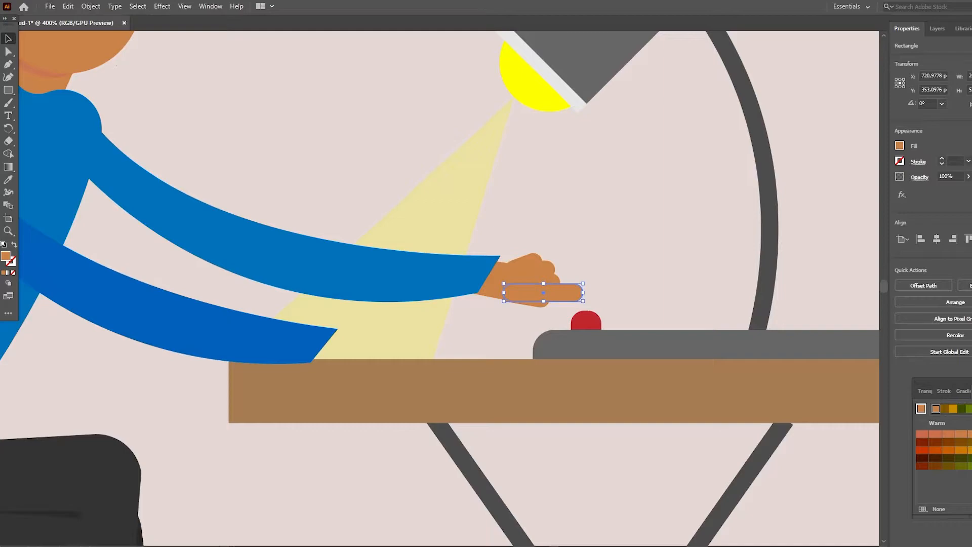
pyautogui.click(608, 271)
# - Duplicate the hand with its wrist and place the copy, tilted upward, at the darker arm's cuff on the table
pyautogui.moveTo(586, 293); pyautogui.dragTo(362, 354)
pyautogui.click(532, 284)
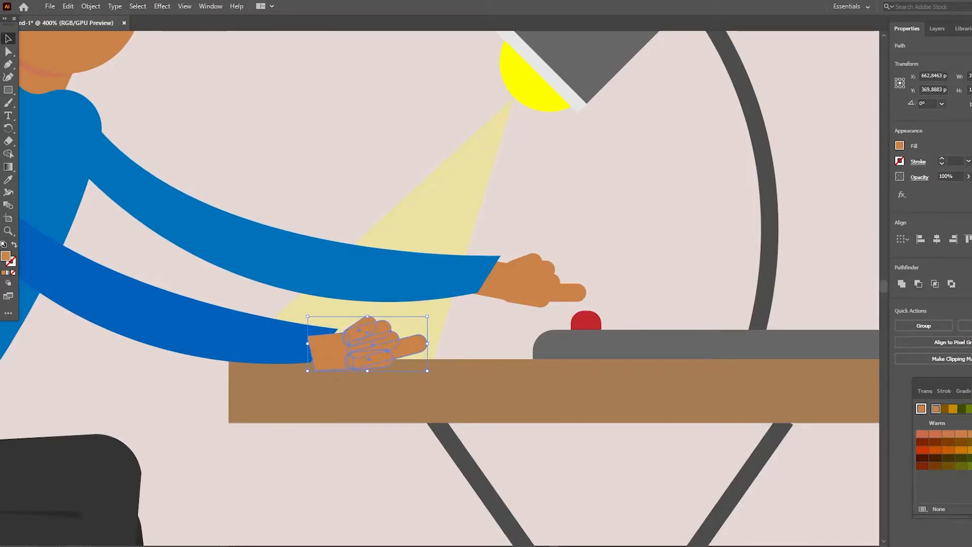
pyautogui.rightClick(364, 402)
pyautogui.moveTo(393, 347)
pyautogui.click(510, 347)
pyautogui.click(509, 345)
pyautogui.hotkey('ctrl', 'z')
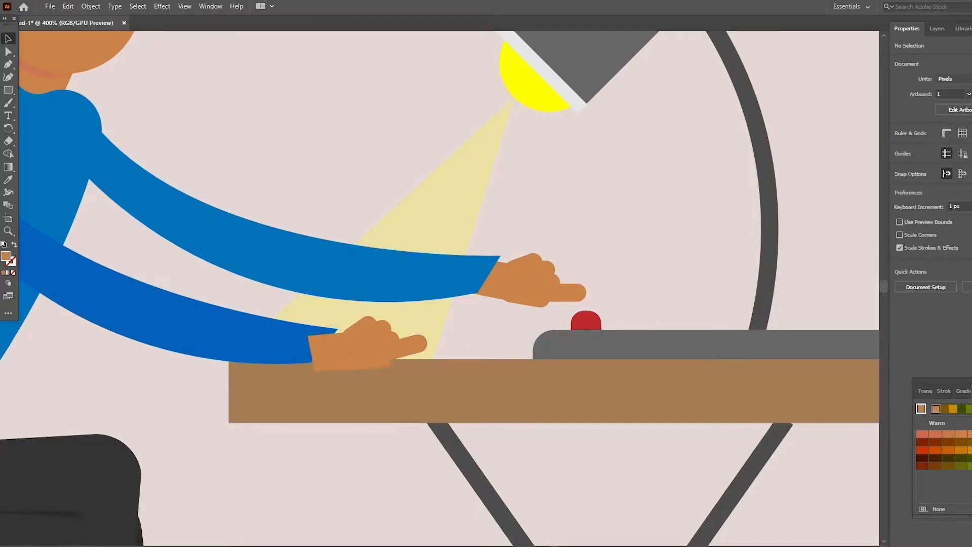
# - Nudge the wrist and lower finger pieces of the copied hand so it rests along the tabletop's edge
pyautogui.click(332, 352)
pyautogui.keyDown('shift'); pyautogui.click(376, 367); pyautogui.keyUp('shift')
pyautogui.press('Up')
pyautogui.click(385, 450)
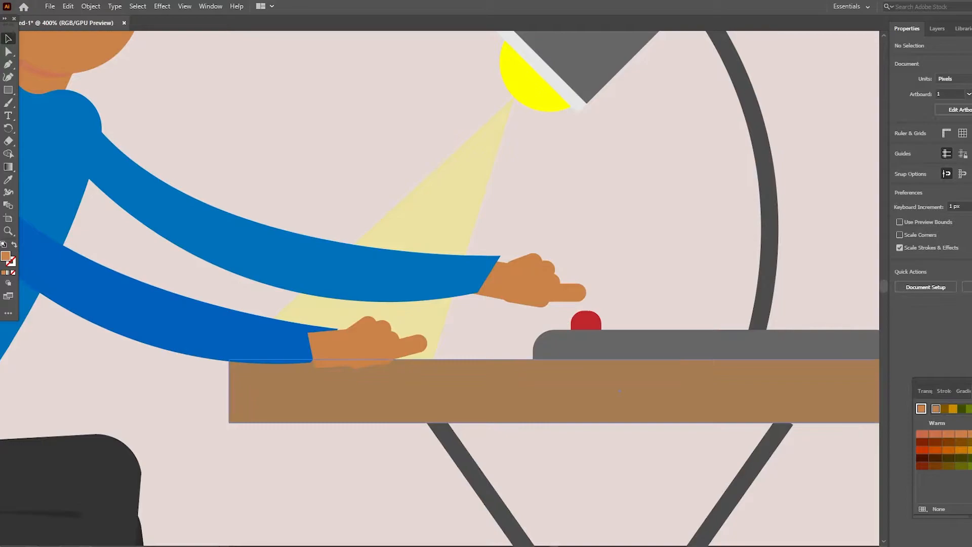
pyautogui.click(370, 357)
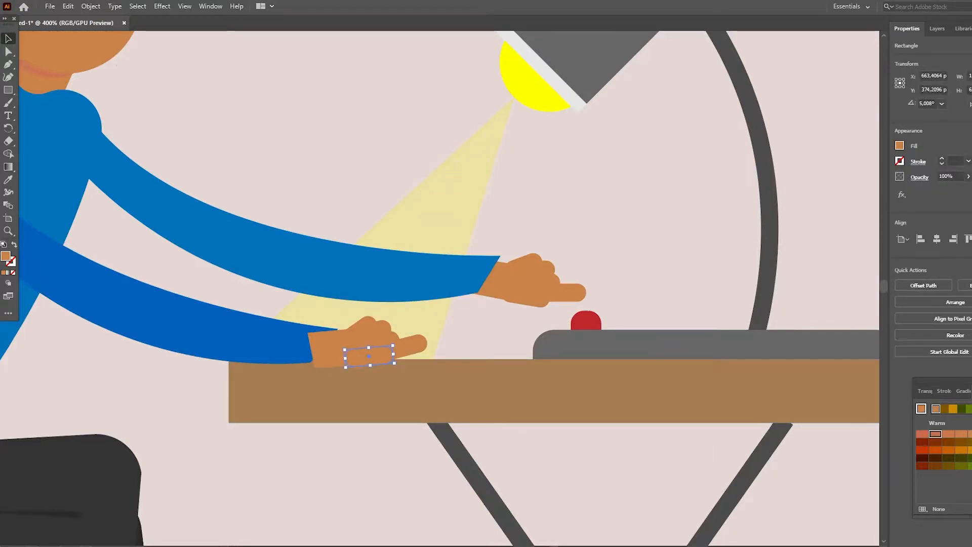
pyautogui.rightClick(410, 346)
pyautogui.moveTo(389, 361); pyautogui.dragTo(390, 360)
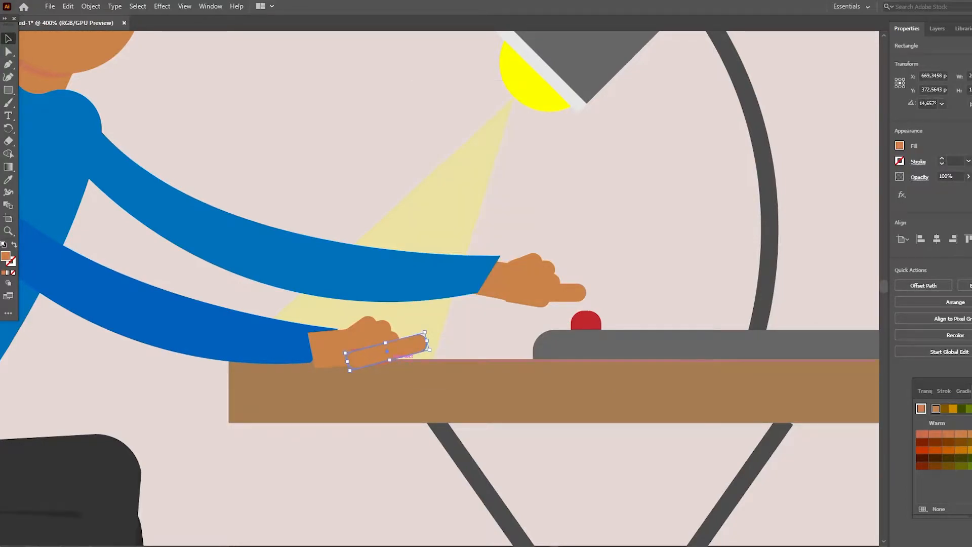
pyautogui.click(324, 456)
# - Bring the tabletop in front of the copied hand and give the hand's lowest finger bar a reddish fill
pyautogui.click(8, 231)
pyautogui.click(360, 369)
pyautogui.click(8, 39)
pyautogui.rightClick(491, 275)
pyautogui.moveTo(521, 486)
pyautogui.click(640, 485)
pyautogui.click(537, 471)
pyautogui.scroll(1, 537, 471)
pyautogui.rightClick(473, 392)
pyautogui.click(623, 335)
pyautogui.click(523, 498)
pyautogui.scroll(1, 523, 498)
pyautogui.click(458, 359)
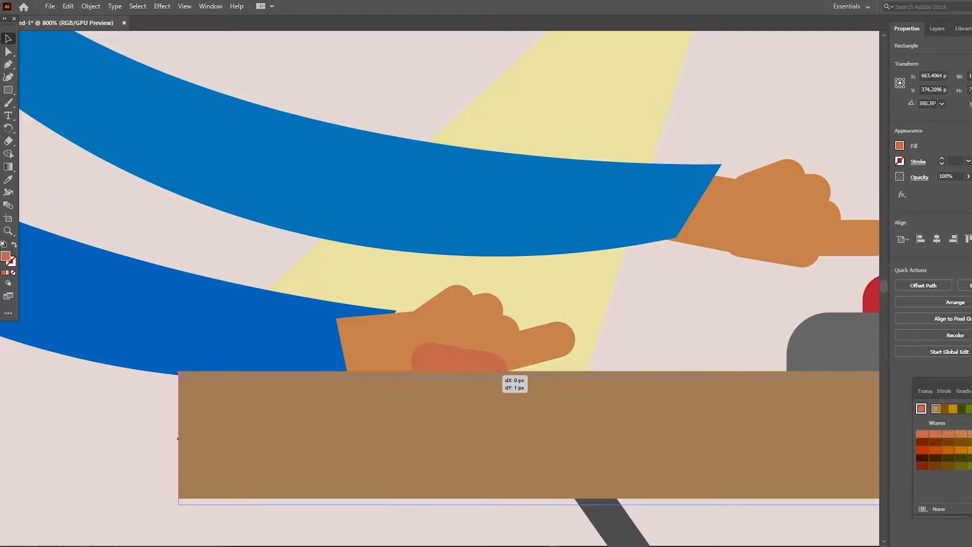
# - Nudge the reddish finger bar at the bottom of the copied hand and fill it with the hand's sampled skin tone
pyautogui.moveTo(474, 355); pyautogui.dragTo(481, 366)
pyautogui.click(8, 180)
pyautogui.click(451, 324)
pyautogui.click(8, 38)
pyautogui.click(522, 512)
# - Pull the copied hand's pointing finger back beside the other fingers and tilt the lowest finger bar along the tabletop's edge
pyautogui.scroll(1, 522, 511)
pyautogui.click(540, 423)
pyautogui.moveTo(574, 413); pyautogui.dragTo(525, 426)
pyautogui.scroll(-1, 525, 426)
pyautogui.moveTo(507, 353); pyautogui.dragTo(513, 349)
pyautogui.click(547, 384)
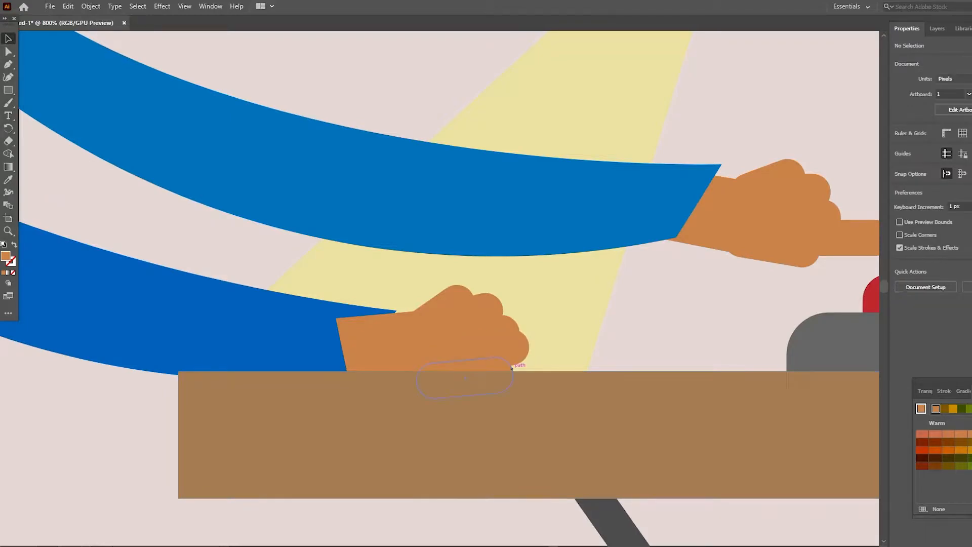
# - Fan out the upper fingers of the copied hand, tilting the top one more steeply and rotating the second to 30°
pyautogui.scroll(1, 440, 366)
pyautogui.click(455, 351)
pyautogui.moveTo(471, 343); pyautogui.dragTo(521, 352)
pyautogui.click(489, 359)
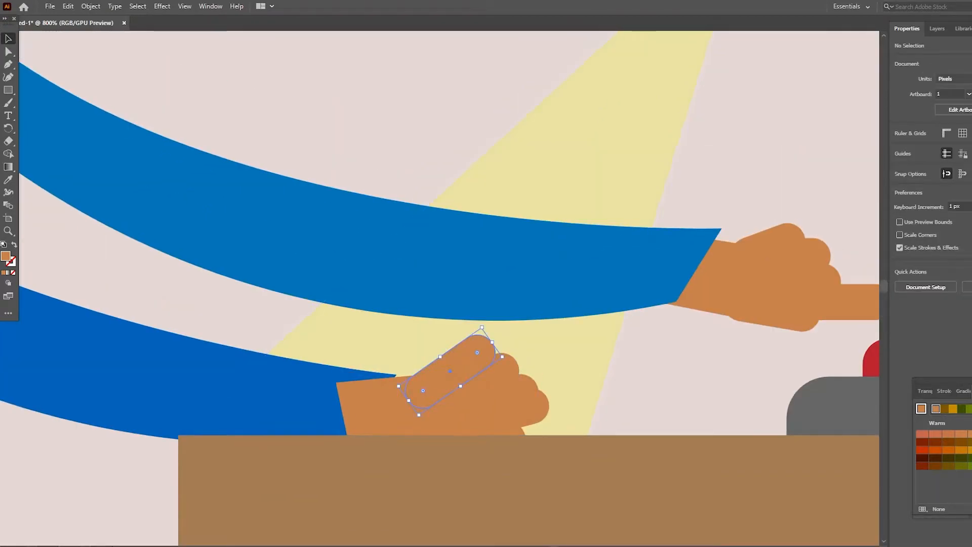
pyautogui.moveTo(482, 327); pyautogui.dragTo(456, 350)
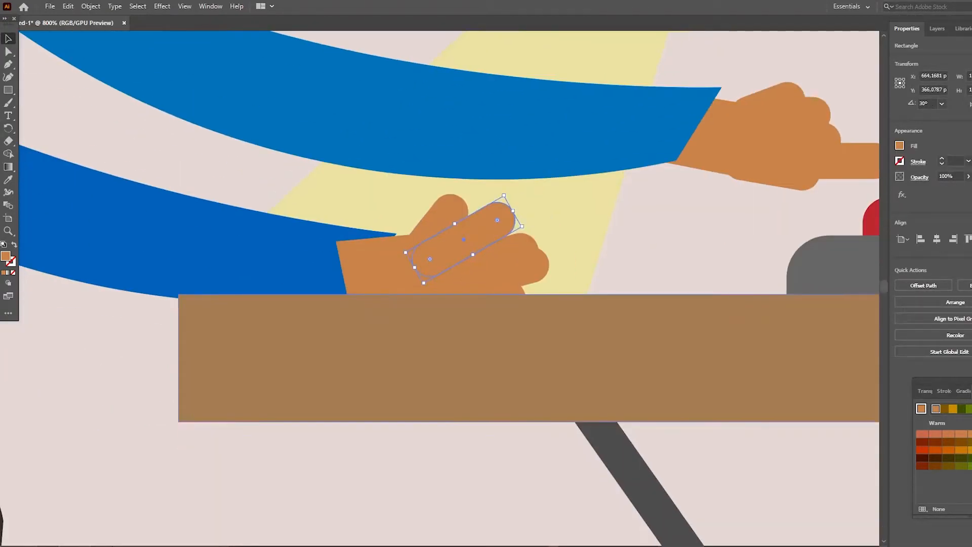
pyautogui.moveTo(532, 227)
pyautogui.mouseDown()
pyautogui.moveTo(552, 219)
pyautogui.moveTo(547, 241)
pyautogui.moveTo(537, 237)
pyautogui.moveTo(536, 265)
pyautogui.moveTo(533, 239)
pyautogui.mouseUp()
pyautogui.hotkey('ctrl', 'z')
# - Spread the third and fourth fingers of the copied hand apart so their rounded tips stand out separately
pyautogui.click(577, 243)
pyautogui.click(532, 269)
pyautogui.click(561, 277)
pyautogui.click(533, 269)
pyautogui.moveTo(560, 279)
pyautogui.mouseDown()
pyautogui.moveTo(559, 291)
pyautogui.moveTo(559, 267)
pyautogui.mouseUp()
pyautogui.moveTo(567, 247); pyautogui.dragTo(504, 274)
pyautogui.click(605, 276)
pyautogui.click(526, 298)
pyautogui.click(605, 276)
pyautogui.click(511, 290)
pyautogui.click(355, 354)
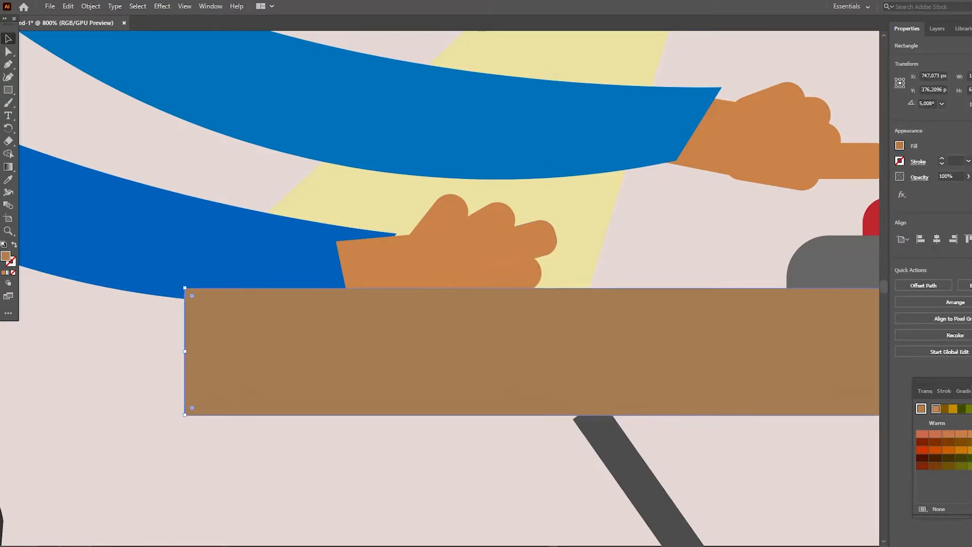
# - Shift the copied hand's fourth finger outward and realign the lowest finger bar beneath it at the tabletop's edge
pyautogui.click(478, 302)
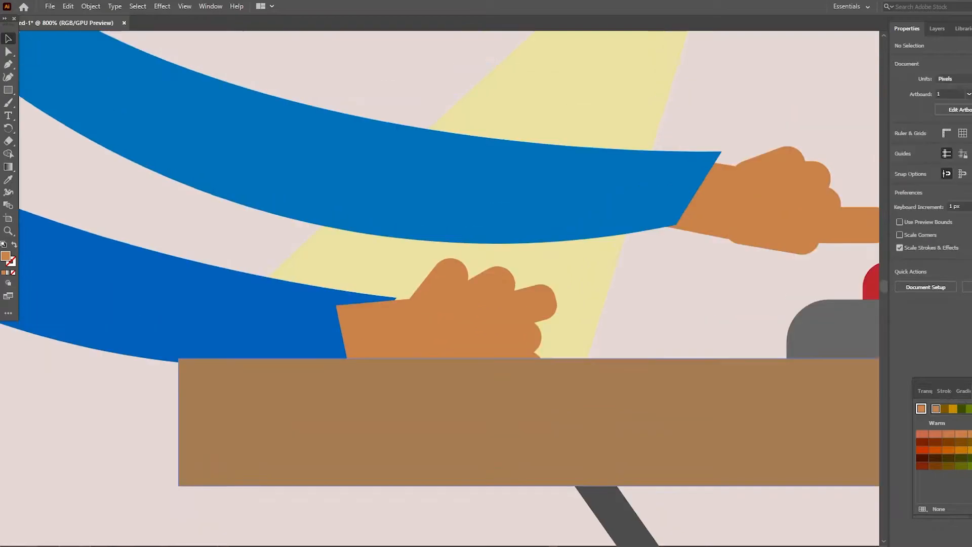
pyautogui.click(506, 339)
pyautogui.moveTo(544, 332); pyautogui.dragTo(563, 330)
pyautogui.moveTo(496, 334); pyautogui.dragTo(493, 332)
pyautogui.click(494, 509)
pyautogui.click(527, 307)
pyautogui.moveTo(541, 300); pyautogui.dragTo(510, 324)
pyautogui.click(494, 289)
pyautogui.click(521, 337)
pyautogui.click(494, 509)
# - Bring the darker sleeve in front of the copied hand's wrist and send the tabletop backward
pyautogui.click(445, 284)
pyautogui.rightClick(309, 321)
pyautogui.moveTo(350, 267)
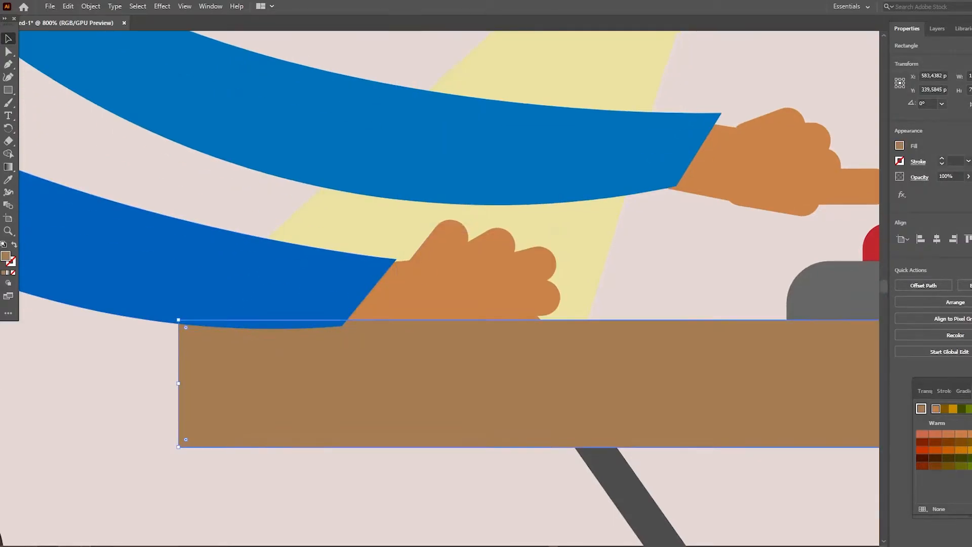
pyautogui.rightClick(460, 367)
pyautogui.click(593, 334)
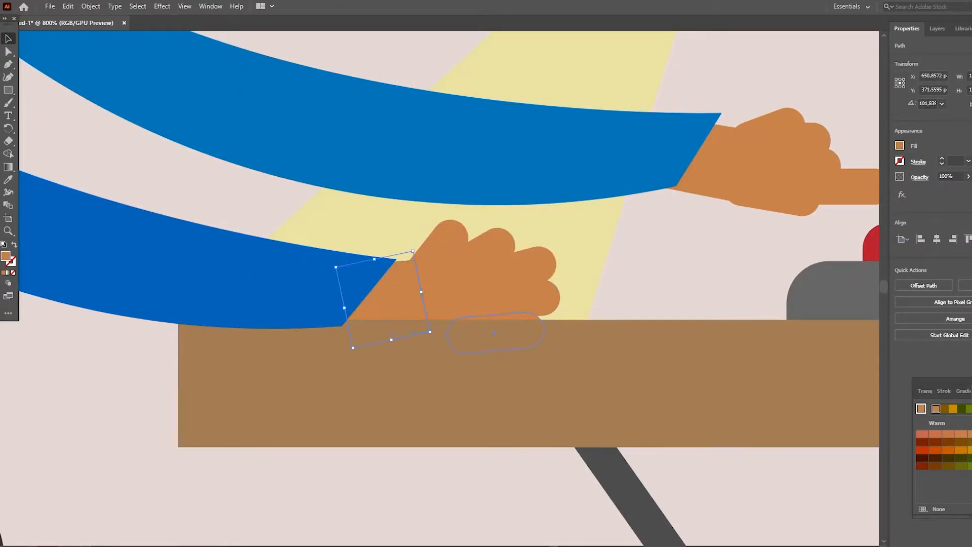
# - Bring the copied hand's lowest finger bar and its wrist piece to the front, above the tabletop
pyautogui.rightClick(527, 321)
pyautogui.moveTo(547, 262)
pyautogui.click(673, 263)
pyautogui.rightClick(386, 311)
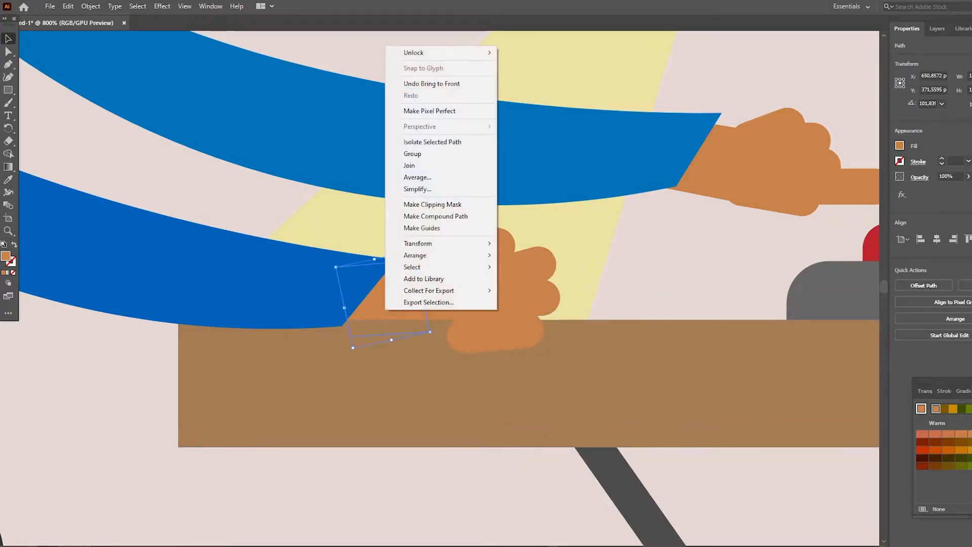
pyautogui.moveTo(415, 256)
pyautogui.click(533, 255)
# - Bring the copied hand's upper fingers to the front together and shift the lowest finger bar toward the wrist
pyautogui.click(529, 298)
pyautogui.keyDown('shift'); pyautogui.click(529, 267); pyautogui.keyUp('shift')
pyautogui.keyDown('shift'); pyautogui.click(496, 245); pyautogui.keyUp('shift')
pyautogui.rightClick(490, 270)
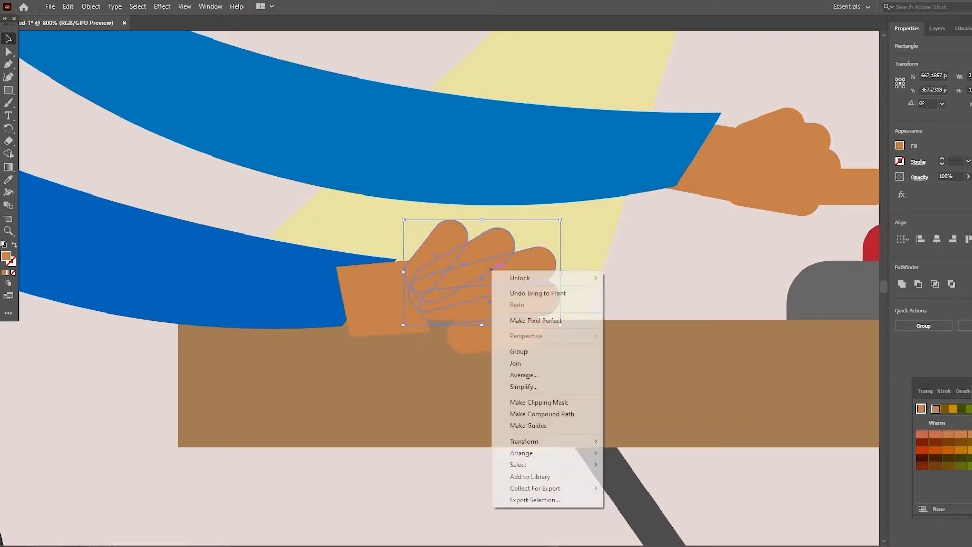
pyautogui.moveTo(536, 453)
pyautogui.click(654, 455)
pyautogui.moveTo(502, 333); pyautogui.dragTo(471, 332)
# - Bring the darker sleeve in front of the copied hand's wrist and place the tabletop in front of both
pyautogui.click(385, 305)
pyautogui.rightClick(313, 307)
pyautogui.moveTo(349, 249)
pyautogui.click(458, 249)
pyautogui.click(380, 310)
pyautogui.click(359, 385)
pyautogui.rightClick(359, 386)
pyautogui.moveTo(398, 329)
pyautogui.click(507, 330)
pyautogui.click(674, 274)
pyautogui.scroll(1, 674, 273)
pyautogui.press('z')
pyautogui.moveTo(542, 248); pyautogui.dragTo(364, 249)
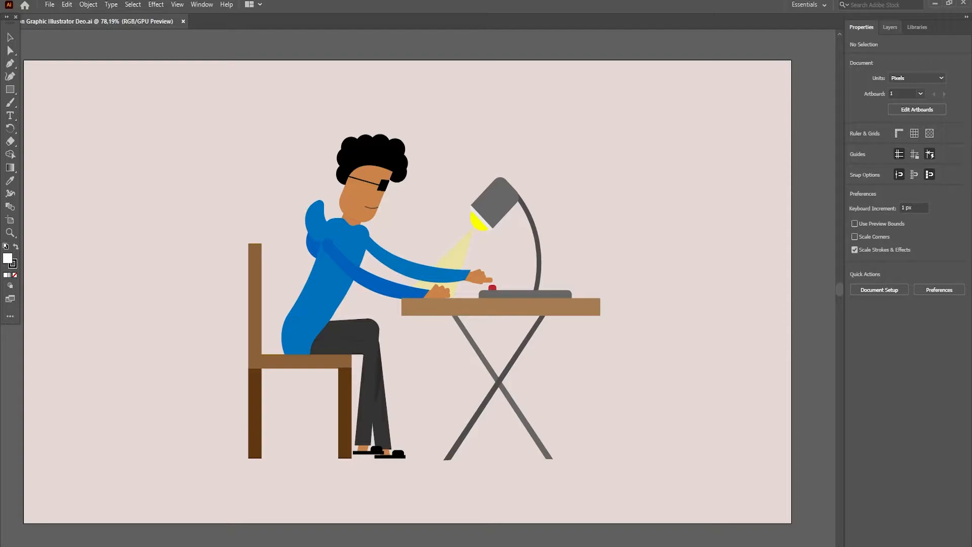
# - Create a new layer above Layer 1 and name it light
pyautogui.click(890, 27)
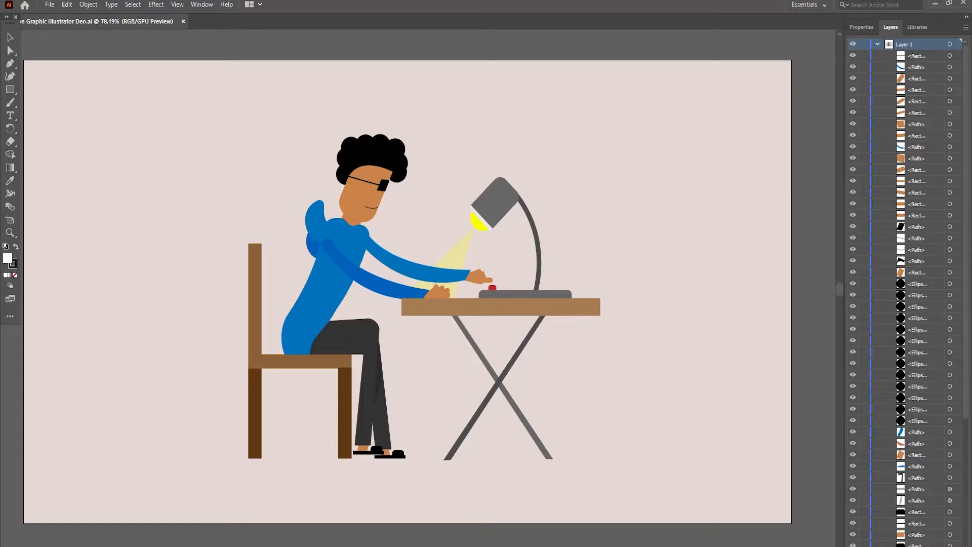
pyautogui.hotkey('ctrl', 'l')
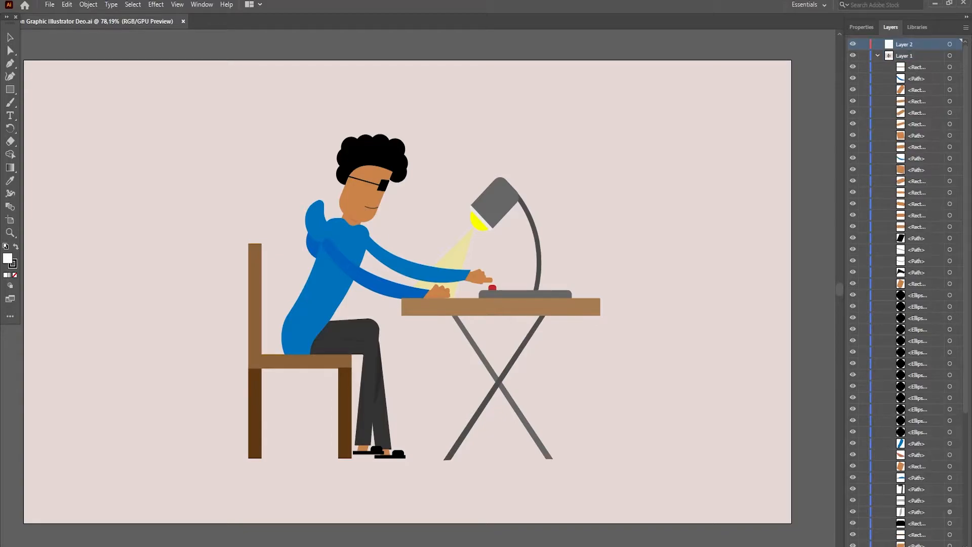
pyautogui.doubleClick(905, 44)
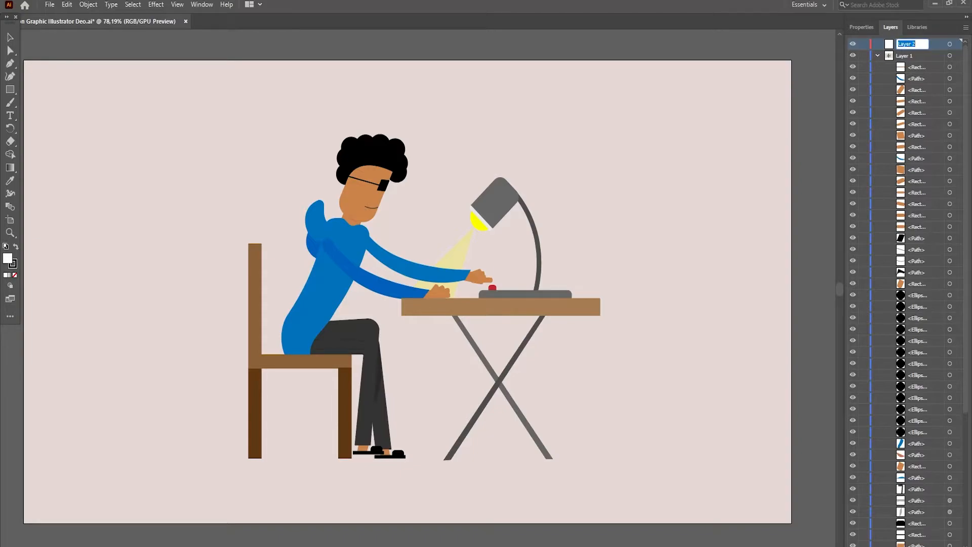
pyautogui.write('la')
pyautogui.write('lig')
pyautogui.write('h')
pyautogui.press('Return')
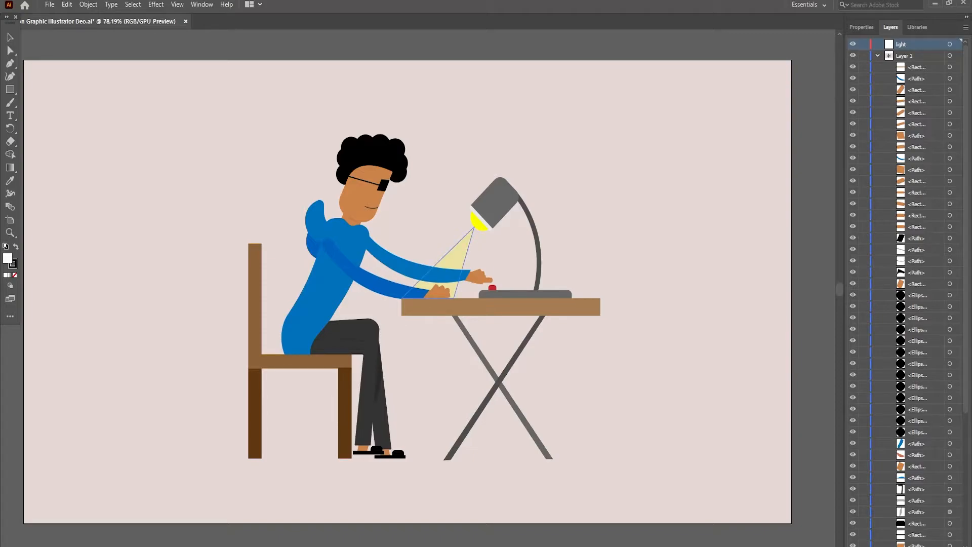
# - Move the lamp's translucent yellow beam from Layer 1 into the light layer, collapse Layer 1 and clear the selection
pyautogui.click(458, 252)
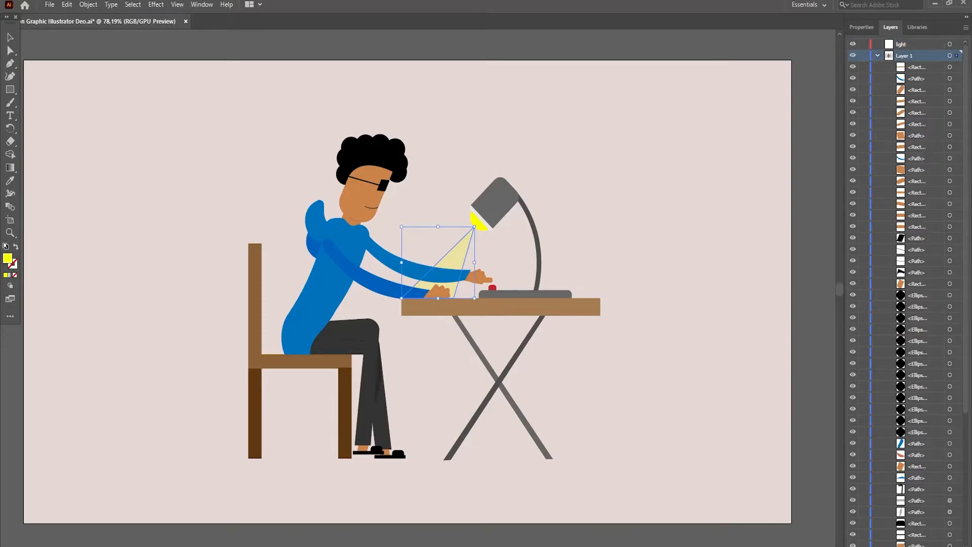
pyautogui.scroll(-5, 912, 292)
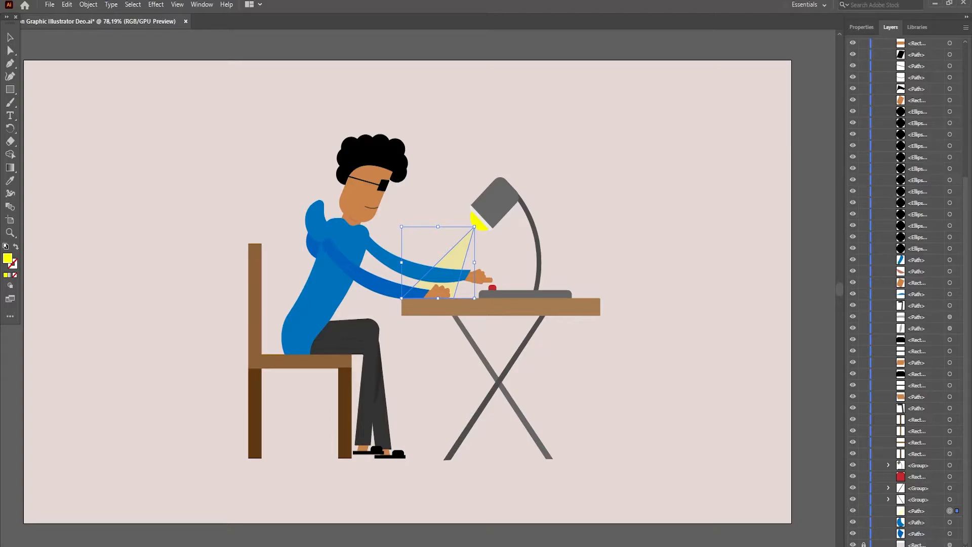
pyautogui.moveTo(918, 511); pyautogui.dragTo(918, 45)
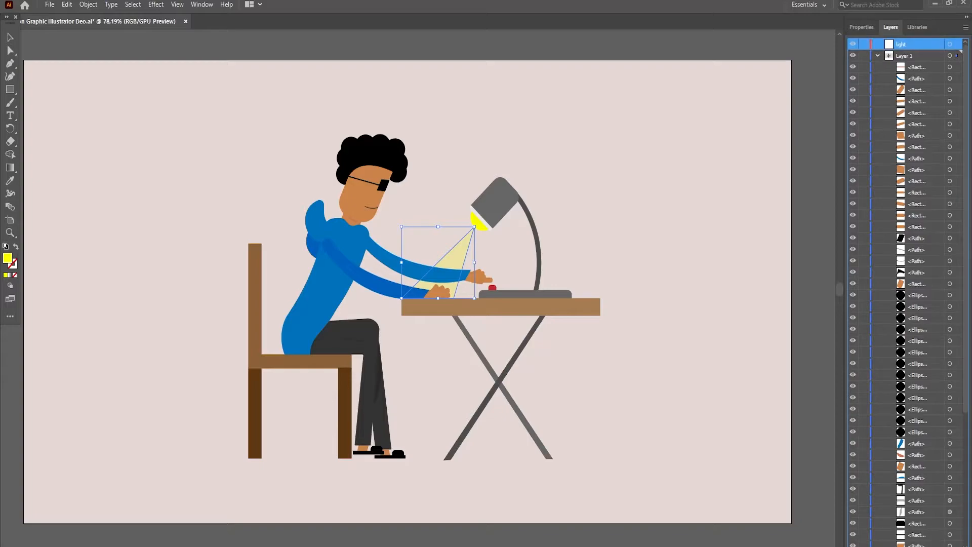
pyautogui.moveTo(918, 44); pyautogui.dragTo(918, 44)
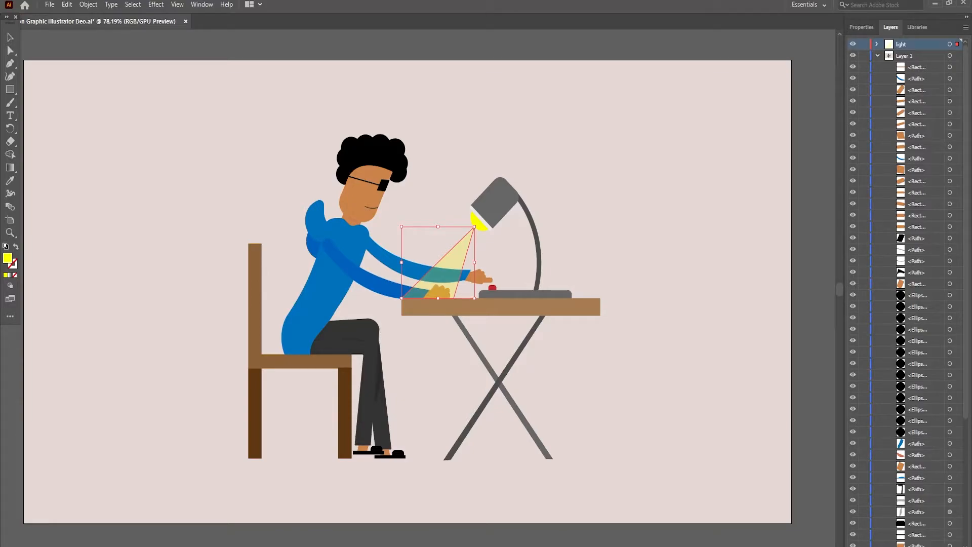
pyautogui.click(877, 56)
pyautogui.hotkey('ctrl', 'shift', 'a')
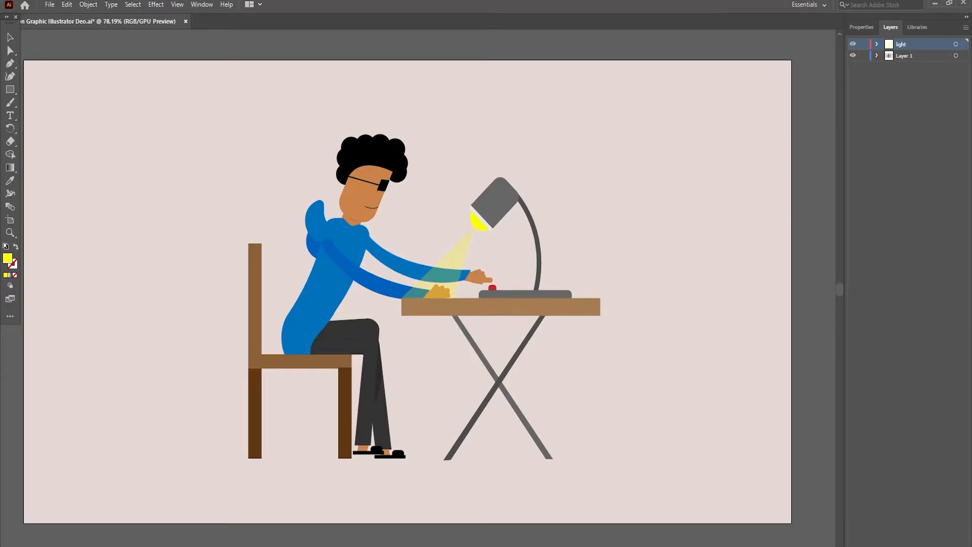
# - Group the lighter blue sleeve with the wrist, palm and finger pieces of the hand reaching for the red button
pyautogui.click(10, 233)
pyautogui.click(430, 268)
pyautogui.click(429, 296)
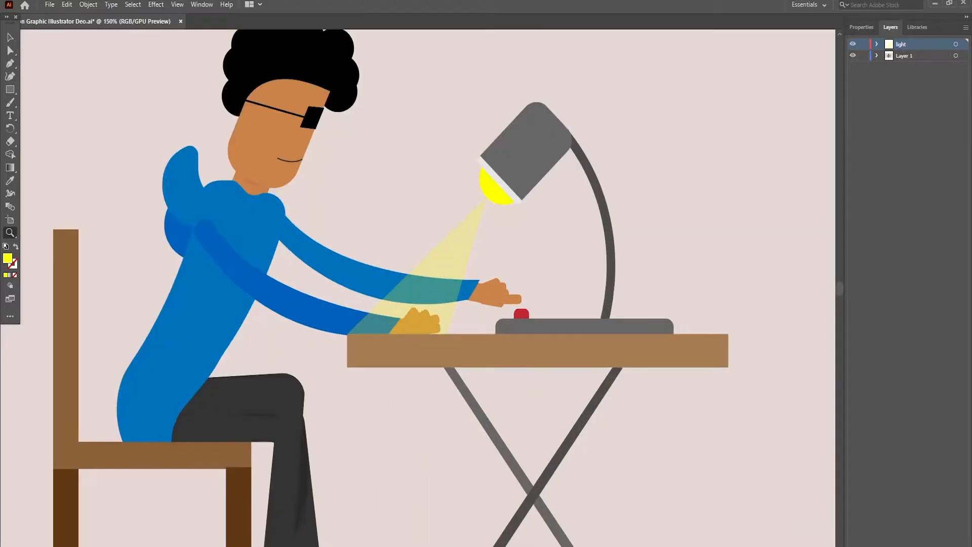
pyautogui.click(467, 270)
pyautogui.press('v')
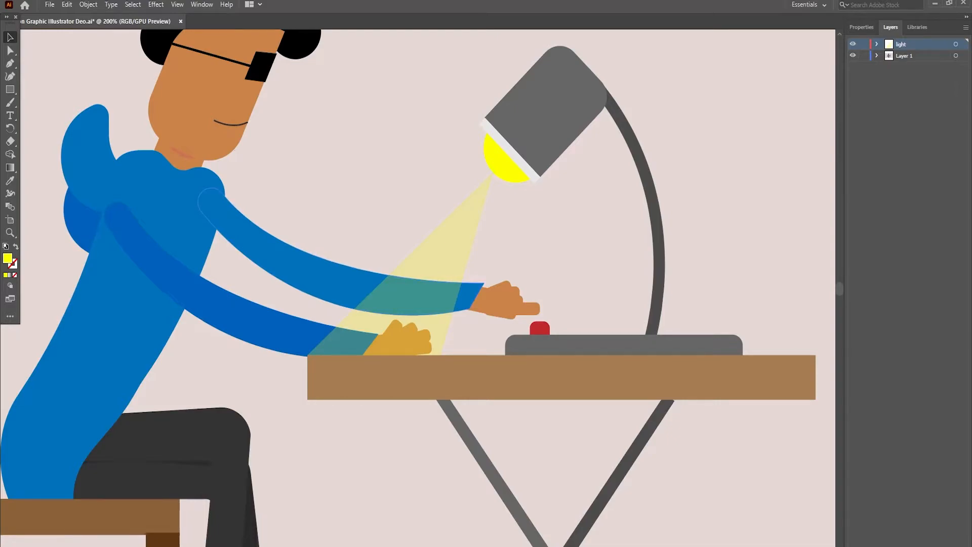
pyautogui.click(345, 285)
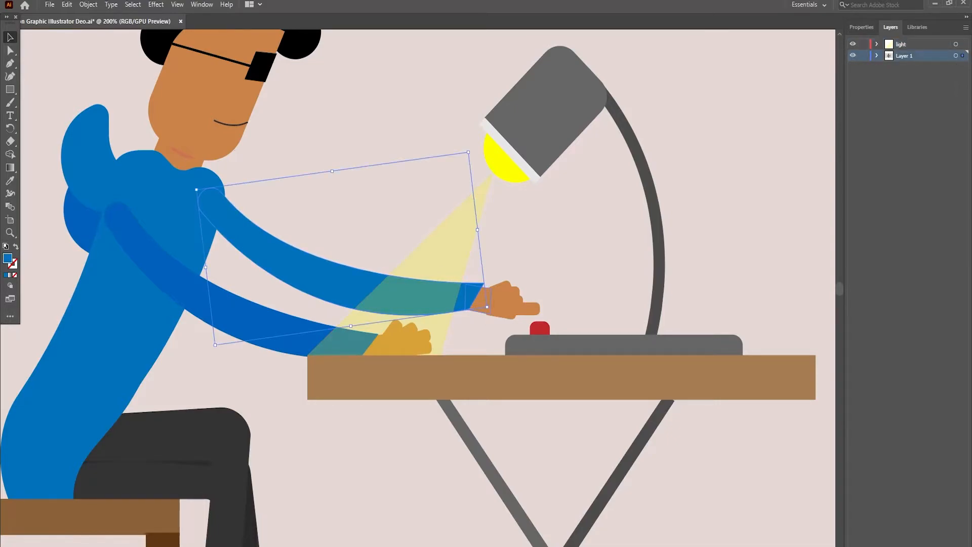
pyautogui.keyDown('shift'); pyautogui.click(482, 302); pyautogui.keyUp('shift')
pyautogui.keyDown('shift'); pyautogui.click(504, 299); pyautogui.keyUp('shift')
pyautogui.keyDown('shift'); pyautogui.click(512, 302); pyautogui.keyUp('shift')
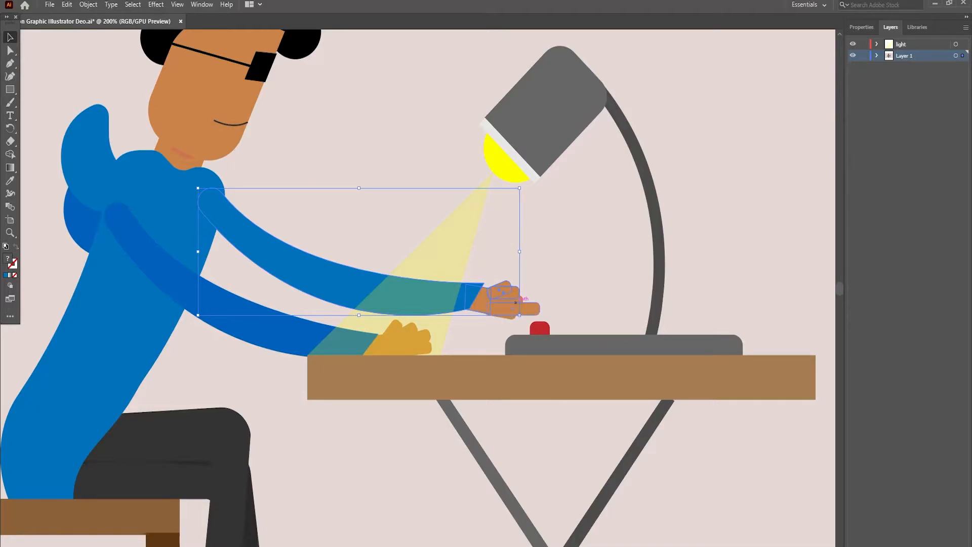
pyautogui.keyDown('shift'); pyautogui.click(529, 309); pyautogui.keyUp('shift')
pyautogui.keyDown('shift'); pyautogui.click(511, 318); pyautogui.keyUp('shift')
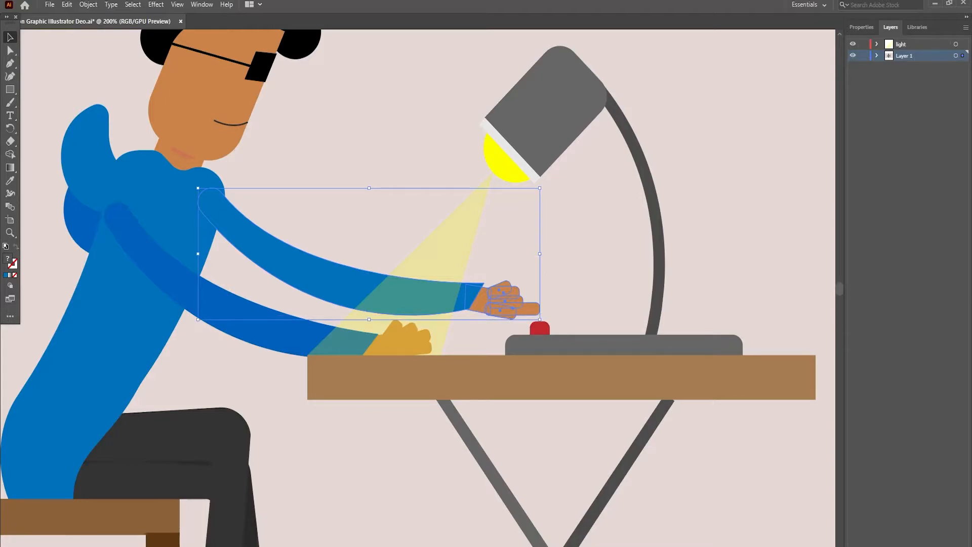
pyautogui.click(861, 27)
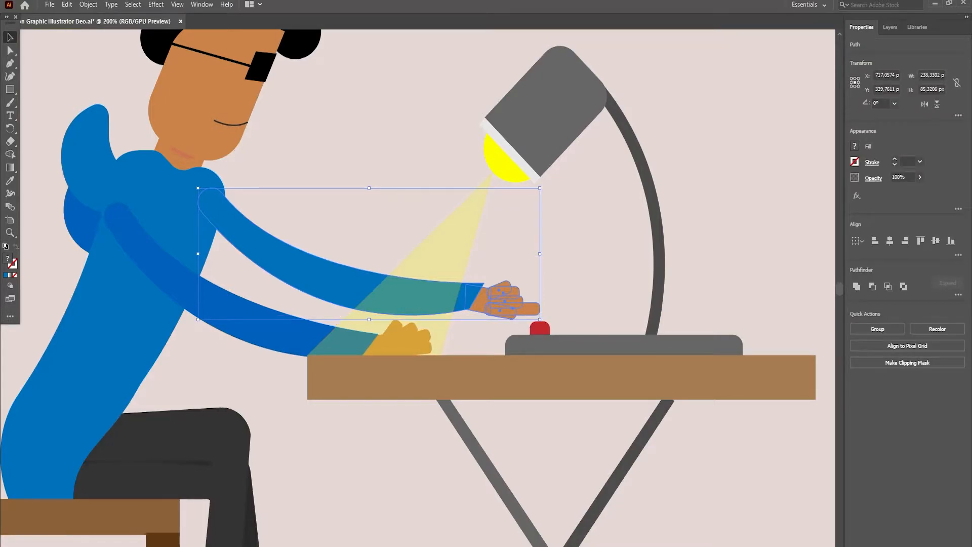
pyautogui.click(878, 329)
# - Add a new layer directly above Layer 1 and name it hand
pyautogui.click(890, 27)
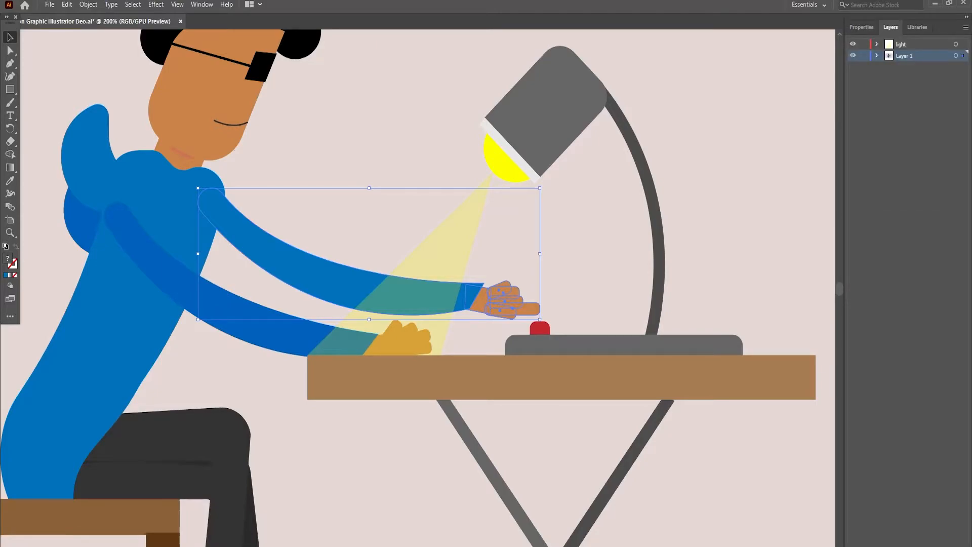
pyautogui.click(877, 56)
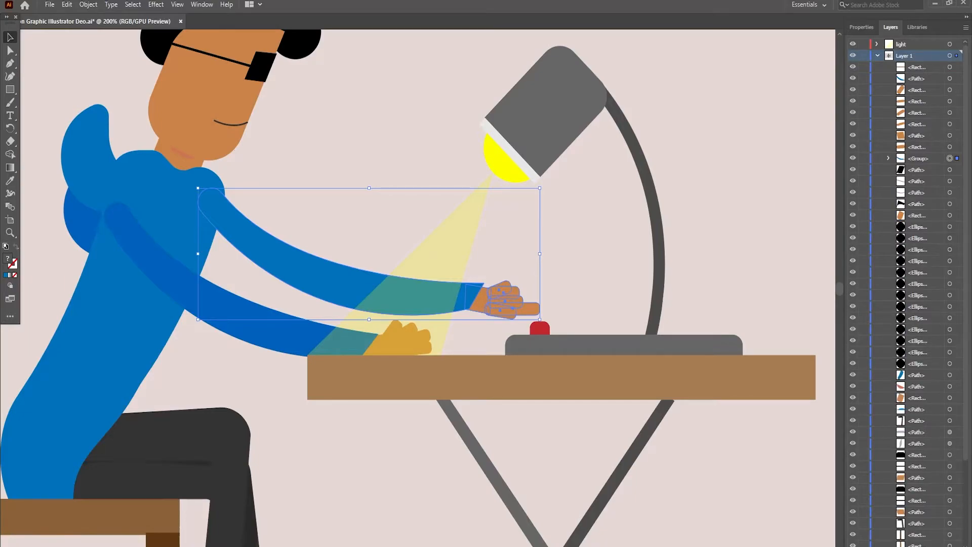
pyautogui.hotkey('ctrl', 'l')
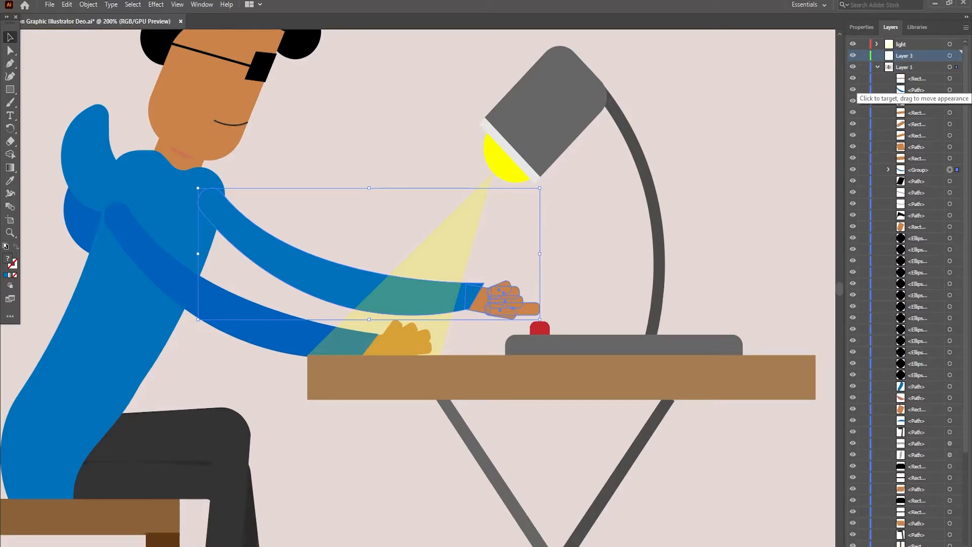
pyautogui.doubleClick(907, 56)
pyautogui.write('hand')
pyautogui.click(422, 188)
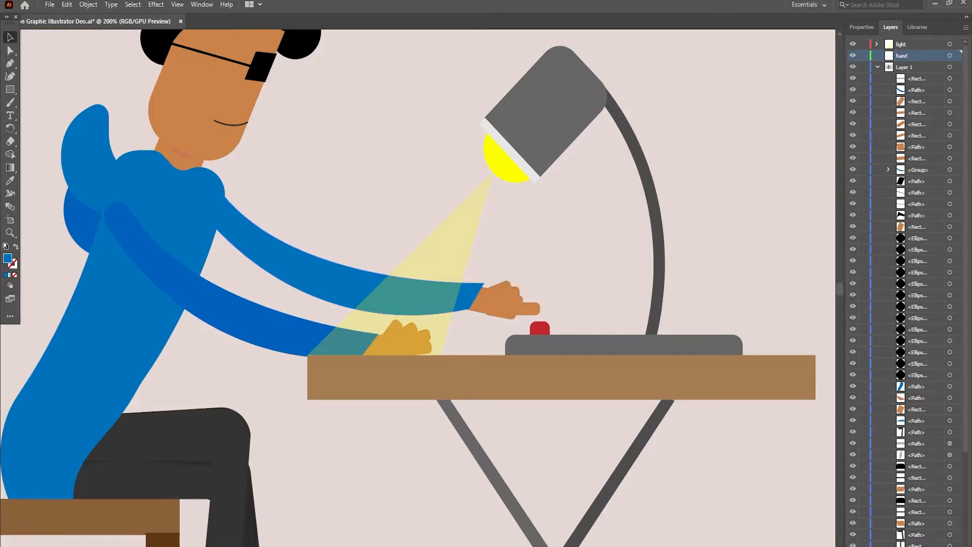
# - Move the grouped lighter sleeve and pointing hand from Layer 1 into the hand layer and deselect it
pyautogui.click(503, 302)
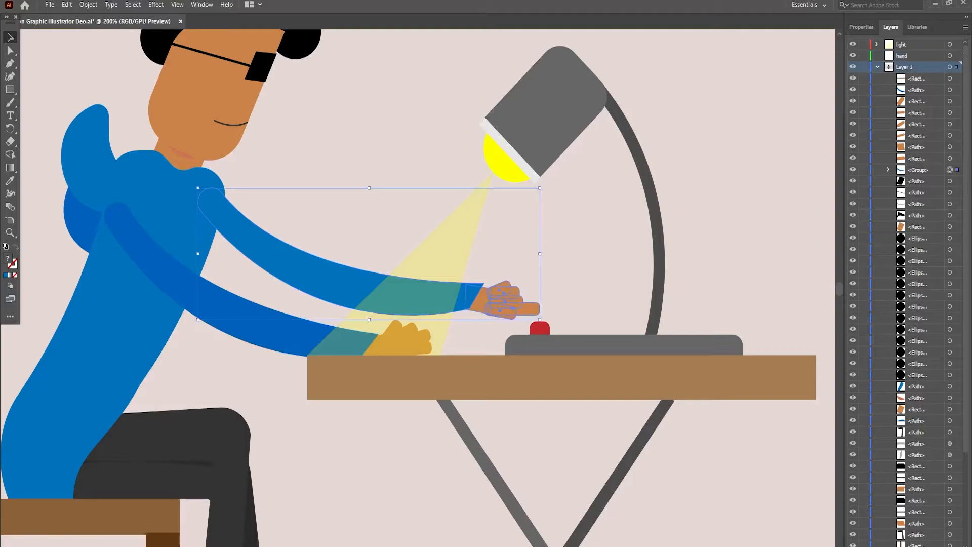
pyautogui.moveTo(917, 118); pyautogui.dragTo(913, 56)
pyautogui.hotkey('ctrl', 'shift', 'a')
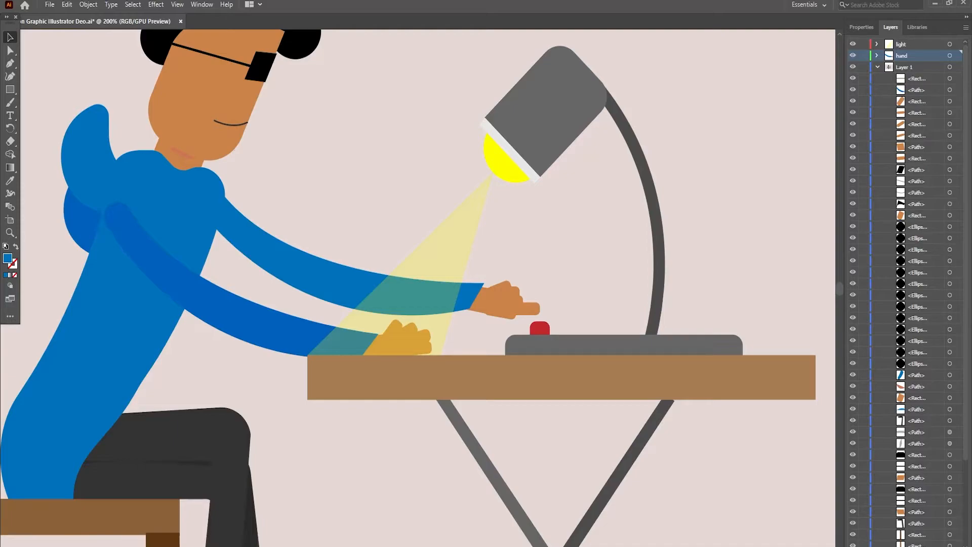
# - Lower the arm group to the red button, stretch it slightly taller and realign its upper end with the shoulder
pyautogui.click(329, 281)
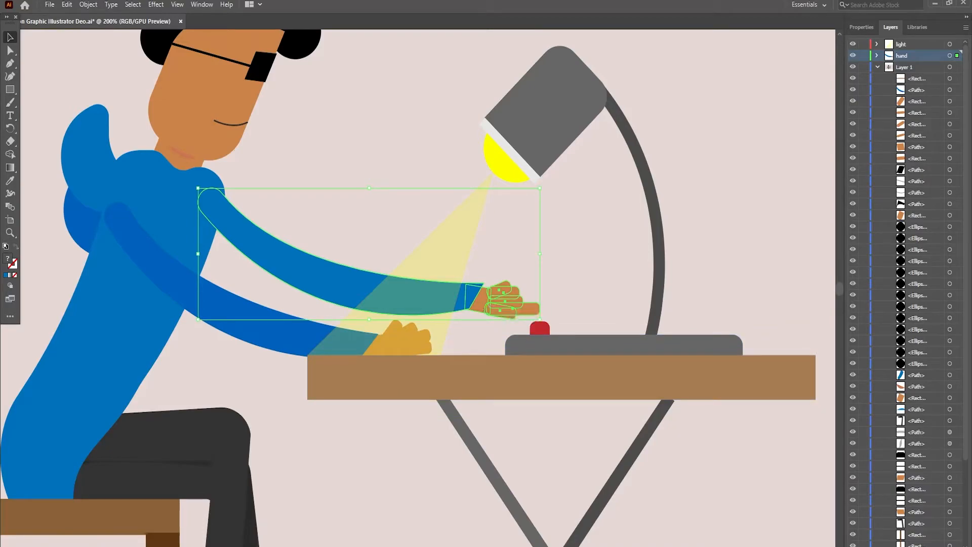
pyautogui.moveTo(493, 312); pyautogui.dragTo(486, 337)
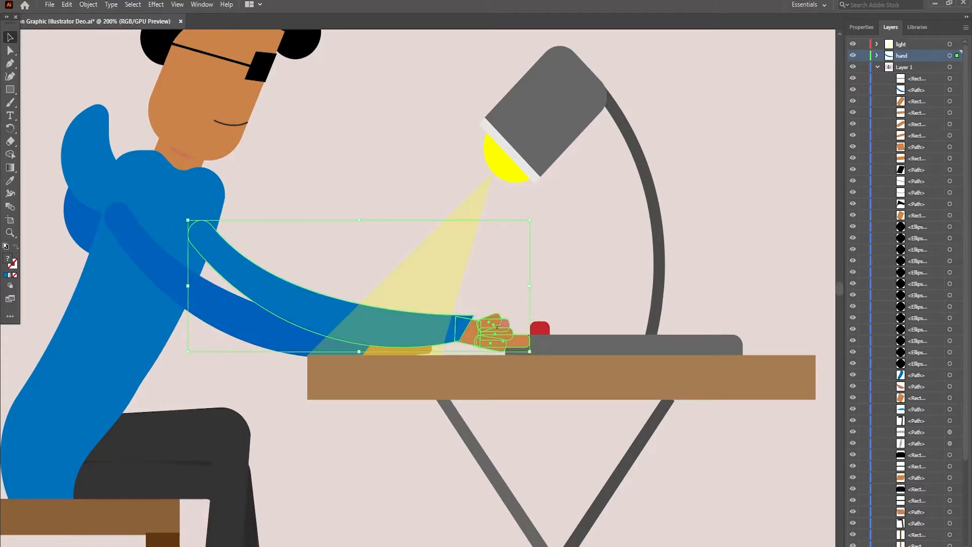
pyautogui.moveTo(188, 220)
pyautogui.mouseDown()
pyautogui.moveTo(198, 213)
pyautogui.moveTo(192, 205)
pyautogui.mouseUp()
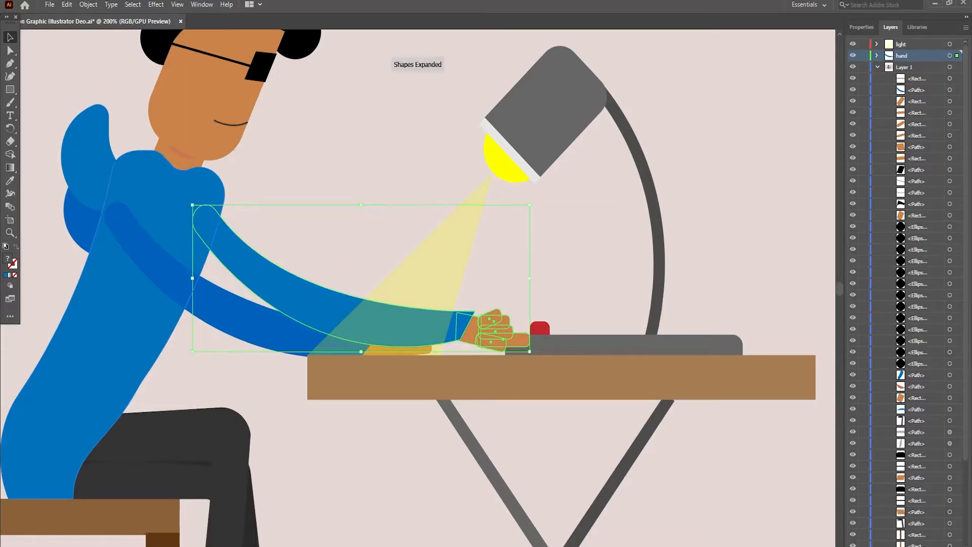
pyautogui.moveTo(360, 205); pyautogui.dragTo(361, 211)
pyautogui.moveTo(326, 299); pyautogui.dragTo(367, 276)
pyautogui.click(368, 276)
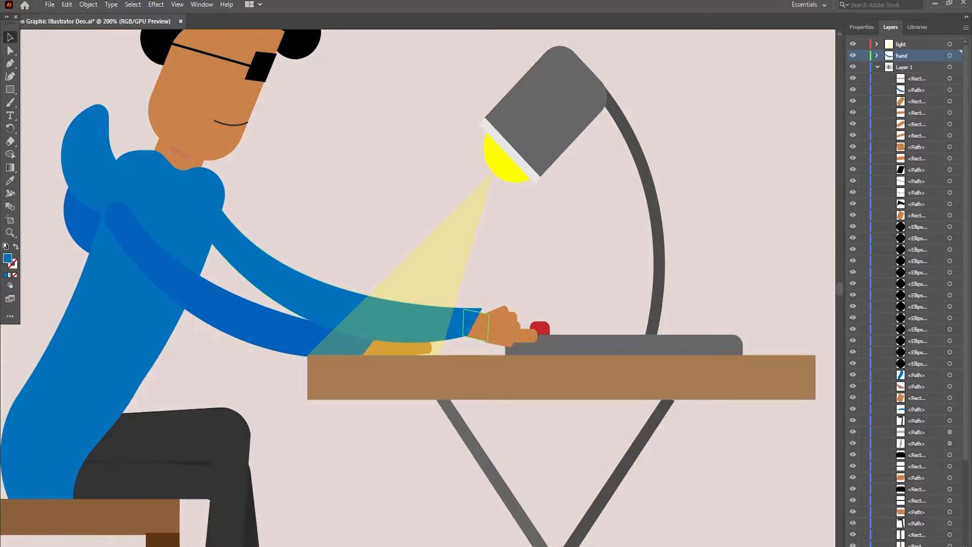
# - Rotate the arm group slightly clockwise so the hand dips toward the tabletop, deselect it and collapse Layer 1
pyautogui.click(512, 322)
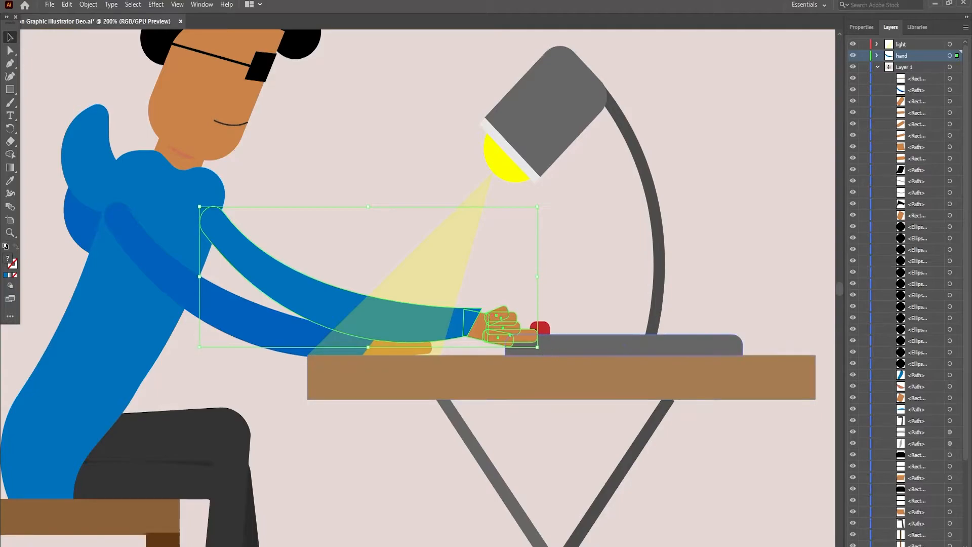
pyautogui.moveTo(543, 350); pyautogui.dragTo(540, 357)
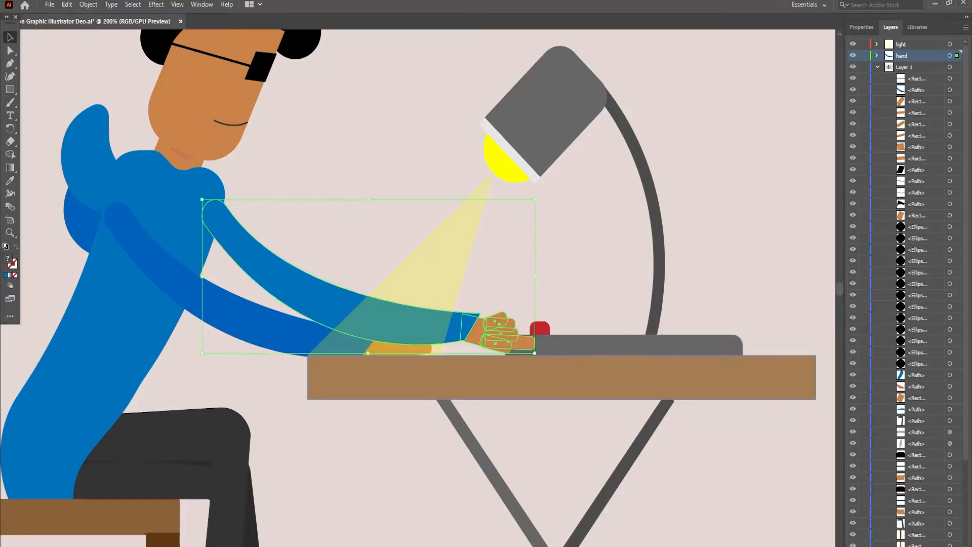
pyautogui.hotkey('ctrl', 'shift', 'a')
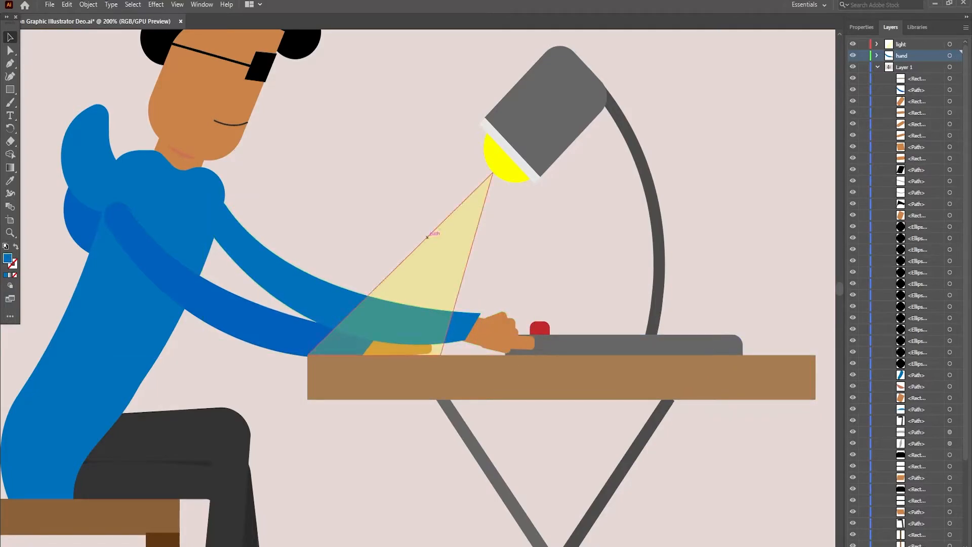
pyautogui.scroll(1, 408, 288)
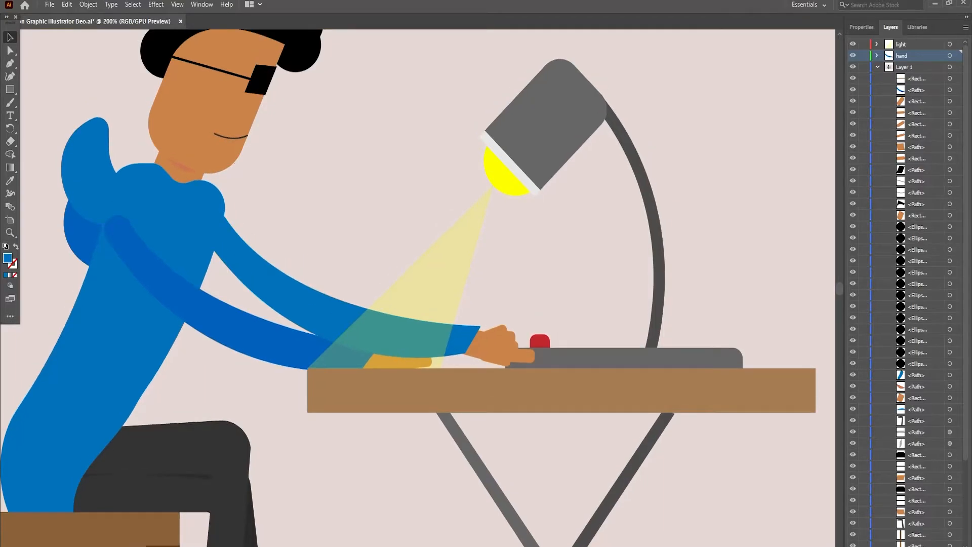
pyautogui.click(878, 66)
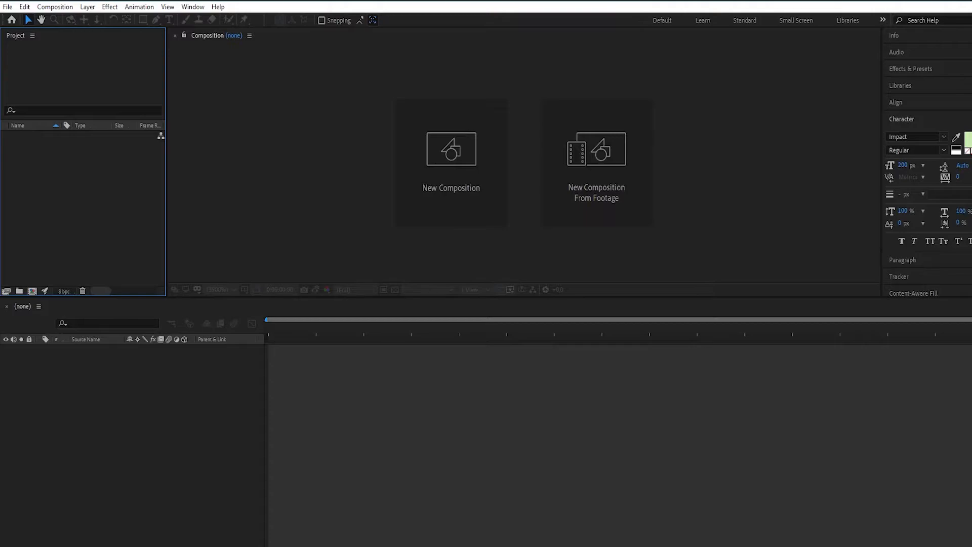
# - Switch to After Effects, import Motion Graphic Illustrator Deo.ai as a Composition with Layer Size footage dimensions, and build a new composition from it
pyautogui.hotkey('alt', 'Tab')
pyautogui.moveTo(591, 91); pyautogui.dragTo(124, 243)
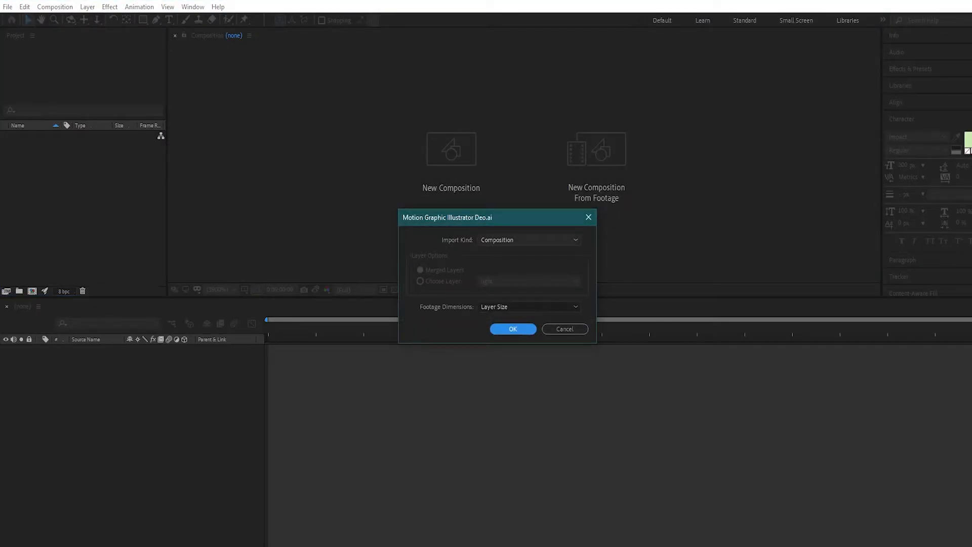
pyautogui.click(529, 240)
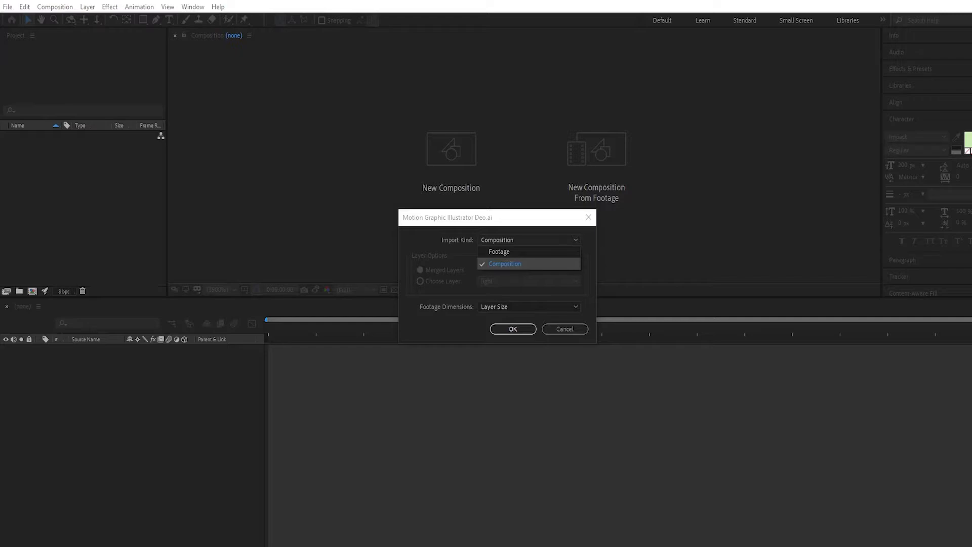
pyautogui.click(529, 264)
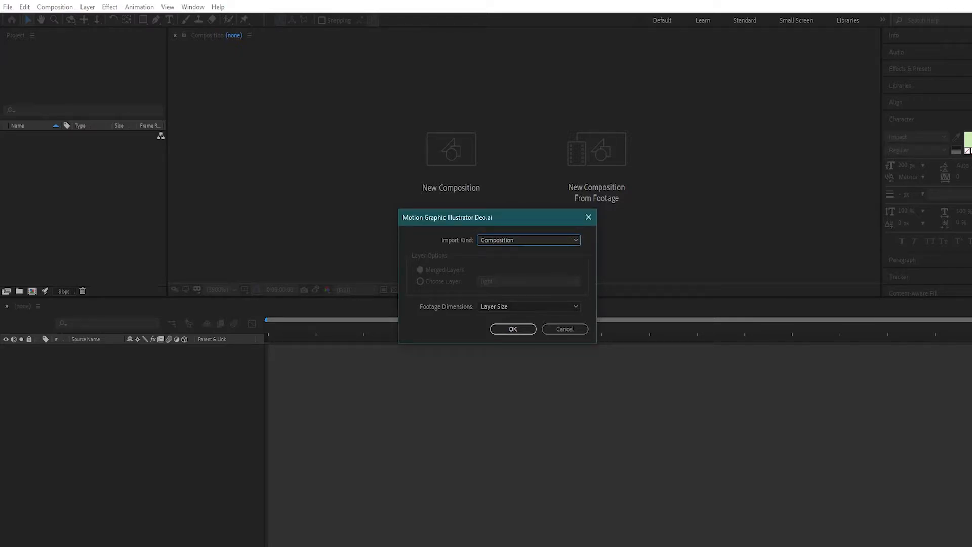
pyautogui.click(513, 329)
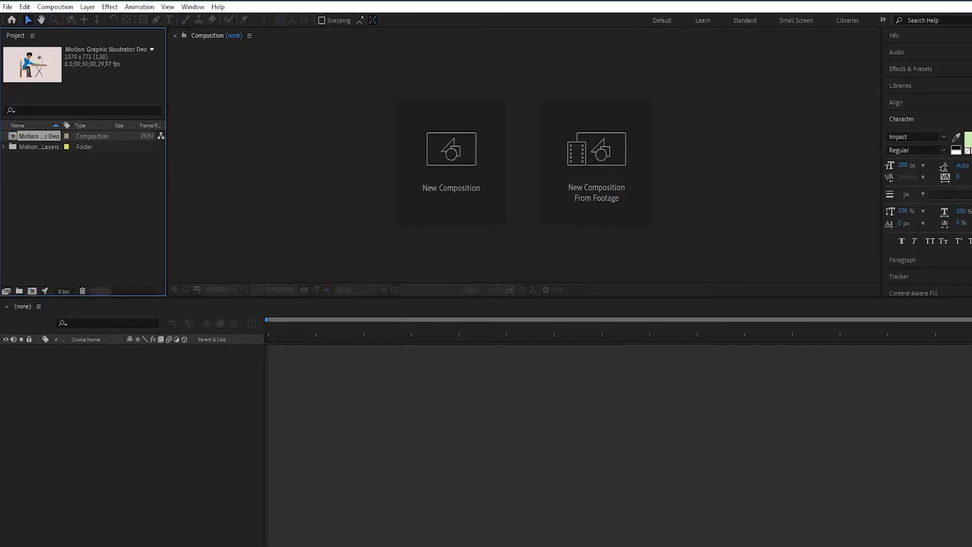
pyautogui.moveTo(38, 137); pyautogui.dragTo(76, 354)
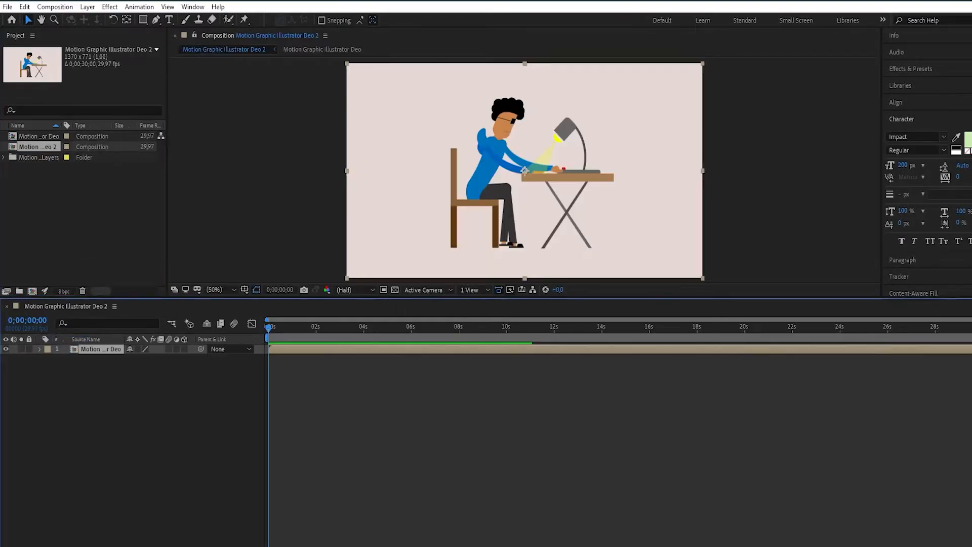
# - Open the nested Motion Graphic Illustrator Deo composition and start opacity keyframing on the light layer with a 100% keyframe at frame 0
pyautogui.doubleClick(101, 349)
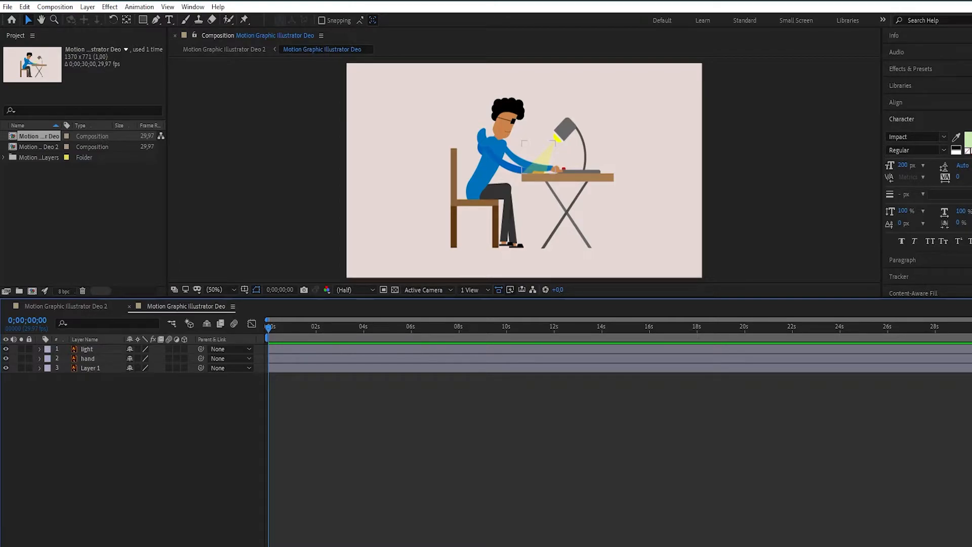
pyautogui.click(40, 350)
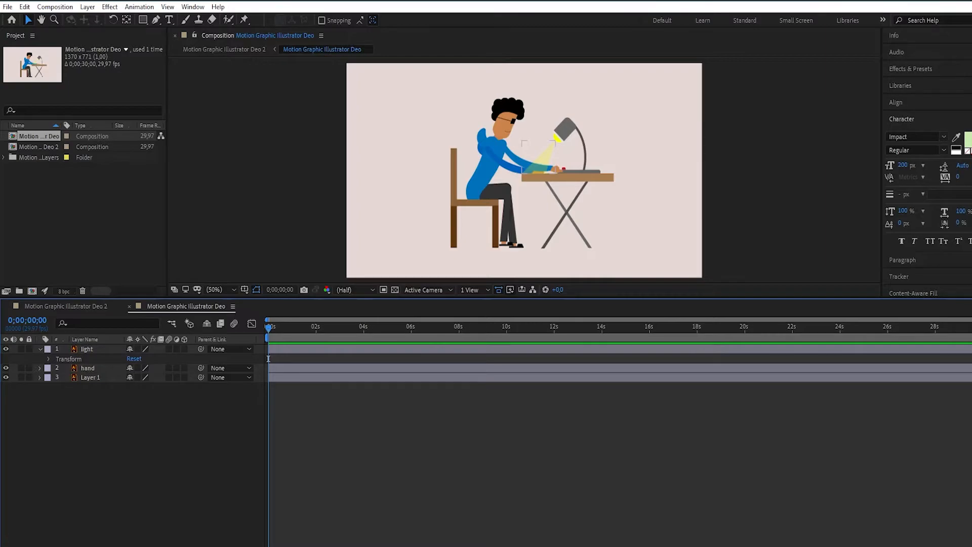
pyautogui.click(49, 359)
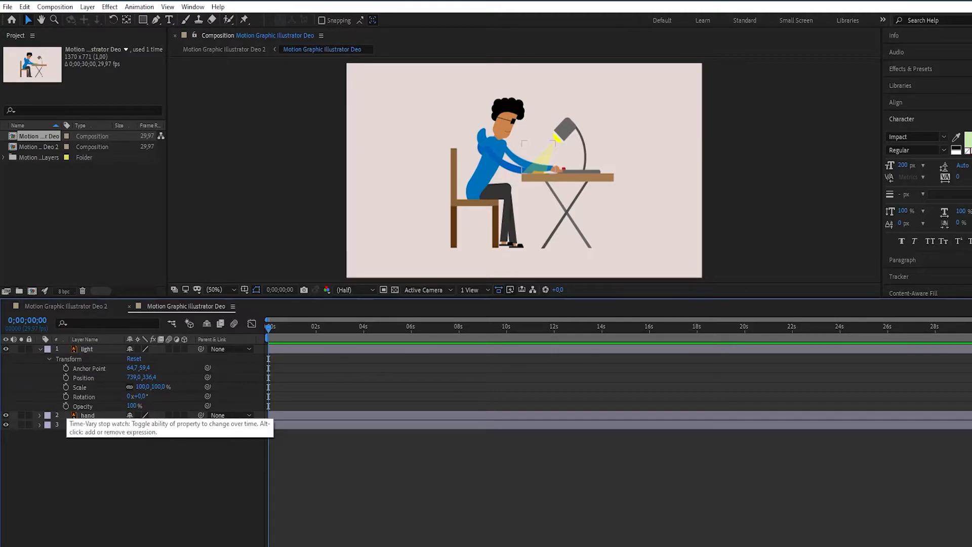
pyautogui.click(66, 406)
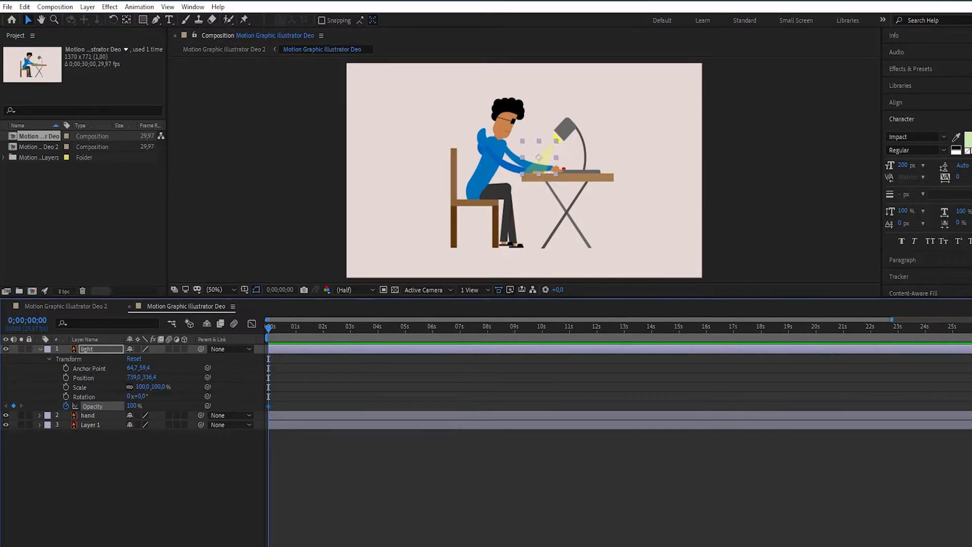
pyautogui.hotkey('ctrl', 'shift', 'a')
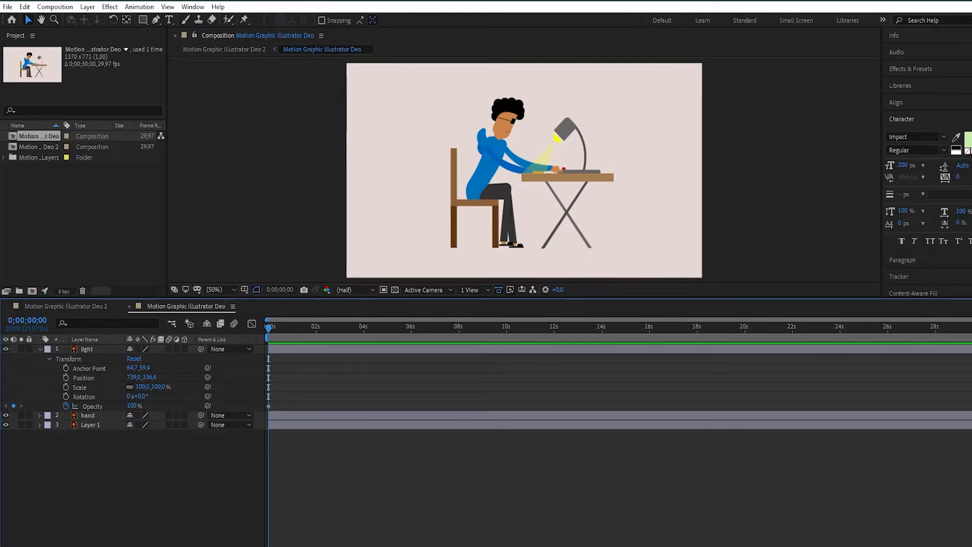
# - Add an opacity keyframe of 0% to the light layer at frame 5
pyautogui.moveTo(970, 319); pyautogui.dragTo(380, 320)
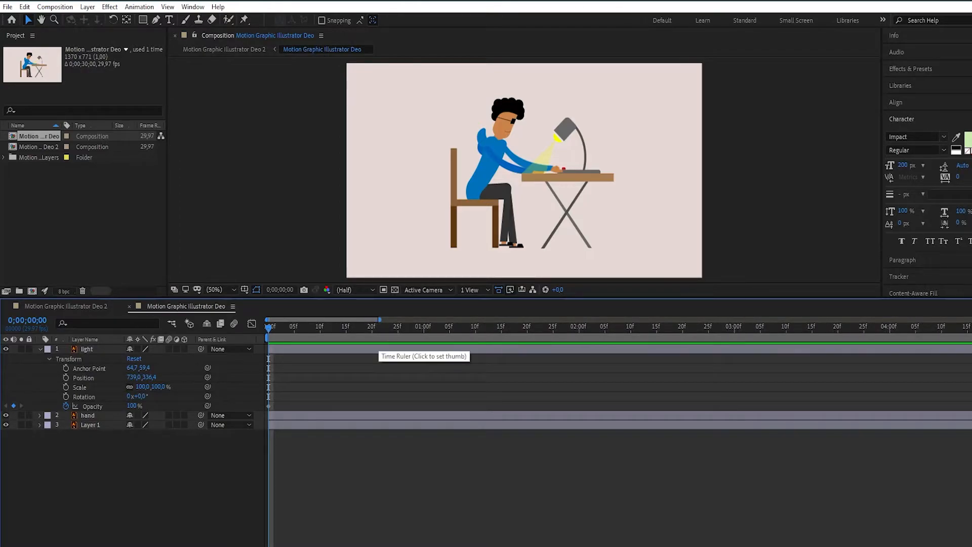
pyautogui.moveTo(380, 320); pyautogui.dragTo(339, 319)
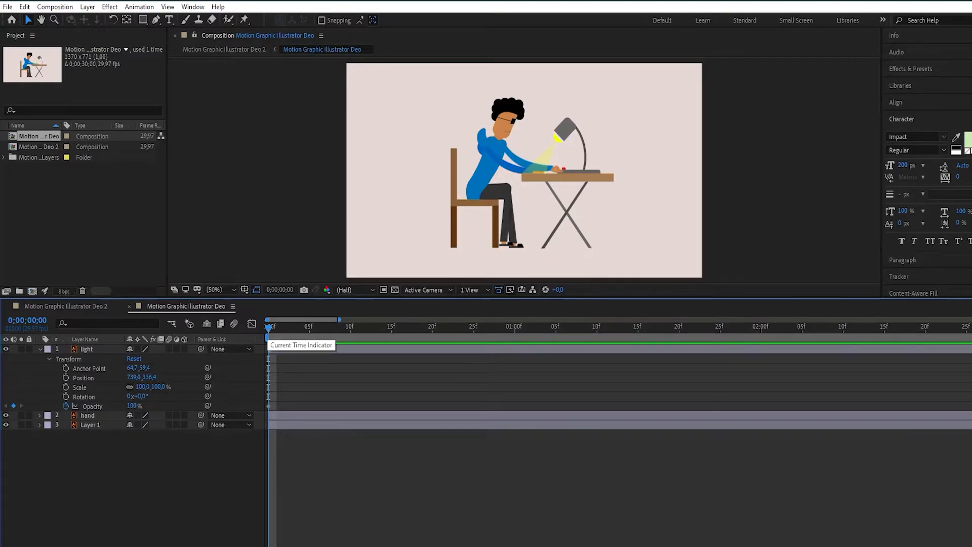
pyautogui.moveTo(268, 327); pyautogui.dragTo(309, 327)
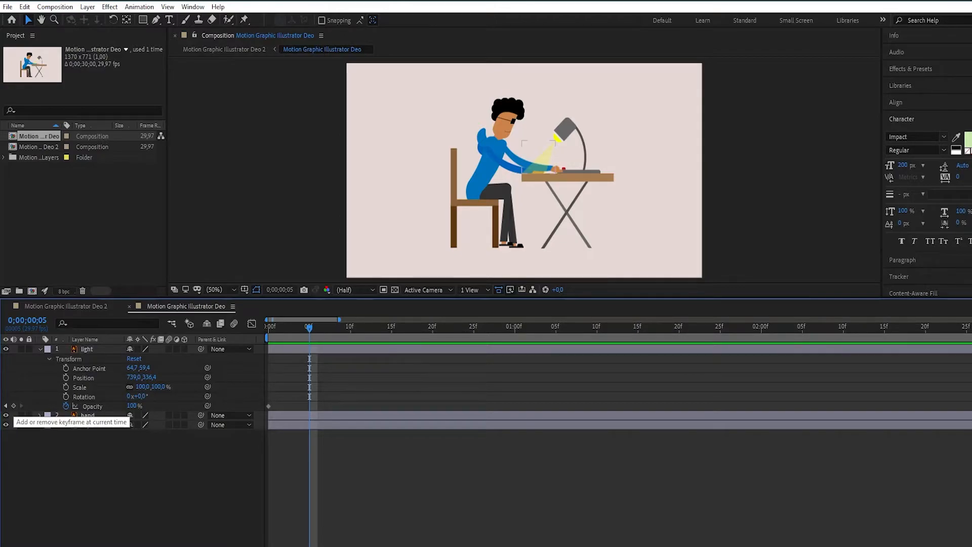
pyautogui.click(14, 405)
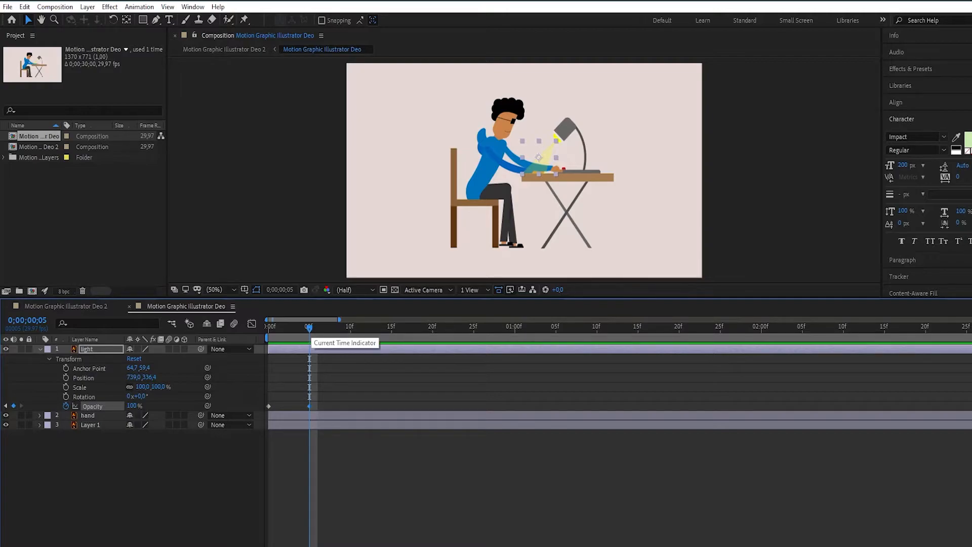
pyautogui.click(284, 203)
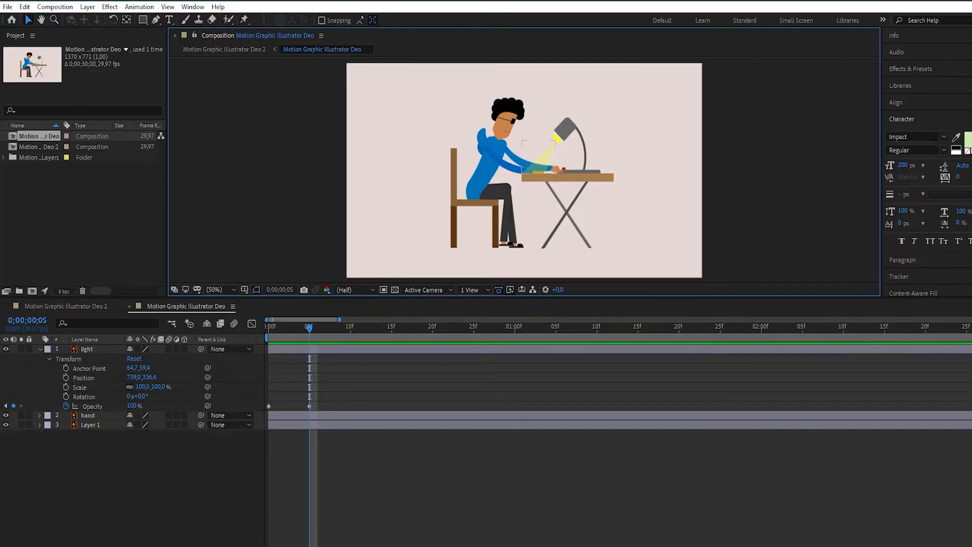
pyautogui.click(132, 406)
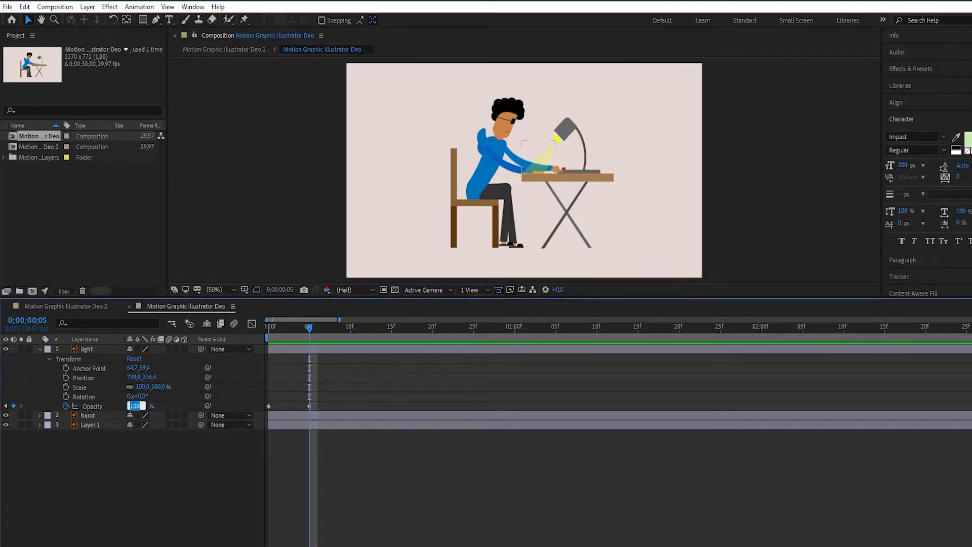
pyautogui.write('0')
pyautogui.press('Return')
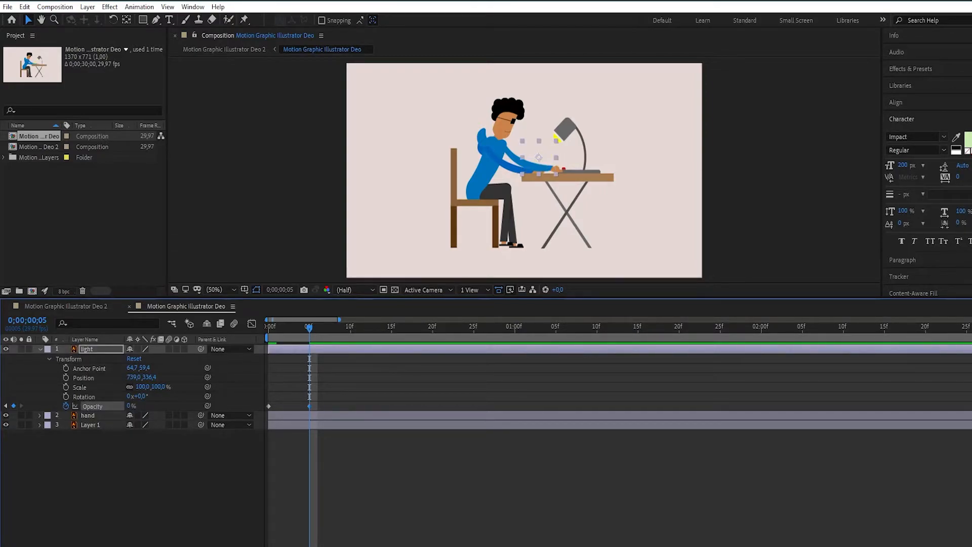
# - Preview the light's fade-out from the start of the composition and return to frame 0
pyautogui.press('Home')
pyautogui.press('space')
pyautogui.press('space')
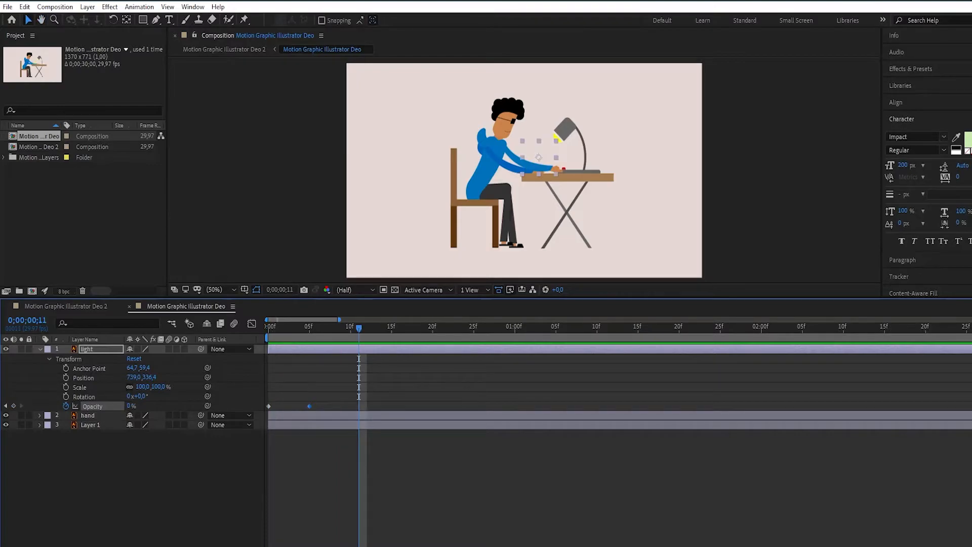
pyautogui.press('Home')
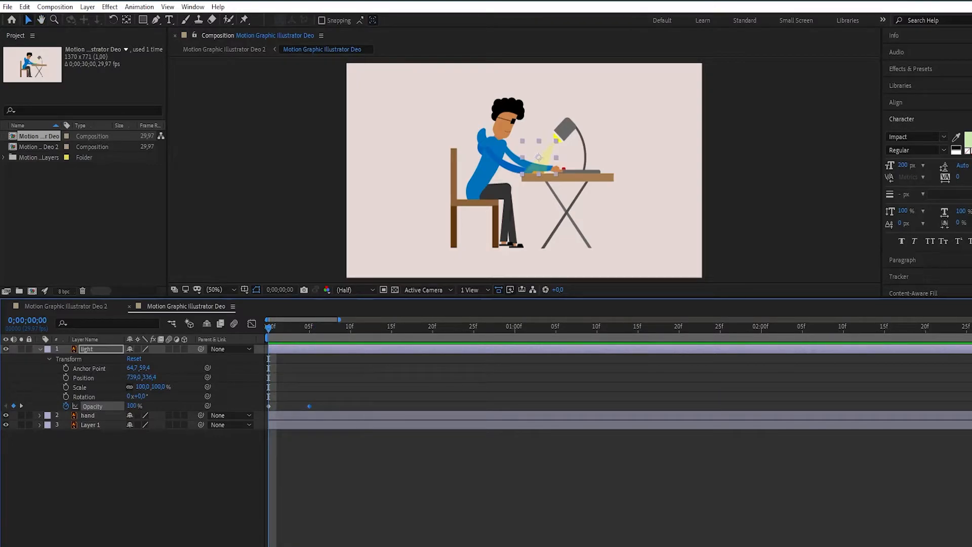
# - Add an opacity keyframe of 100% to the light layer at frame 6
pyautogui.press('pagedown')
pyautogui.press('pagedown')
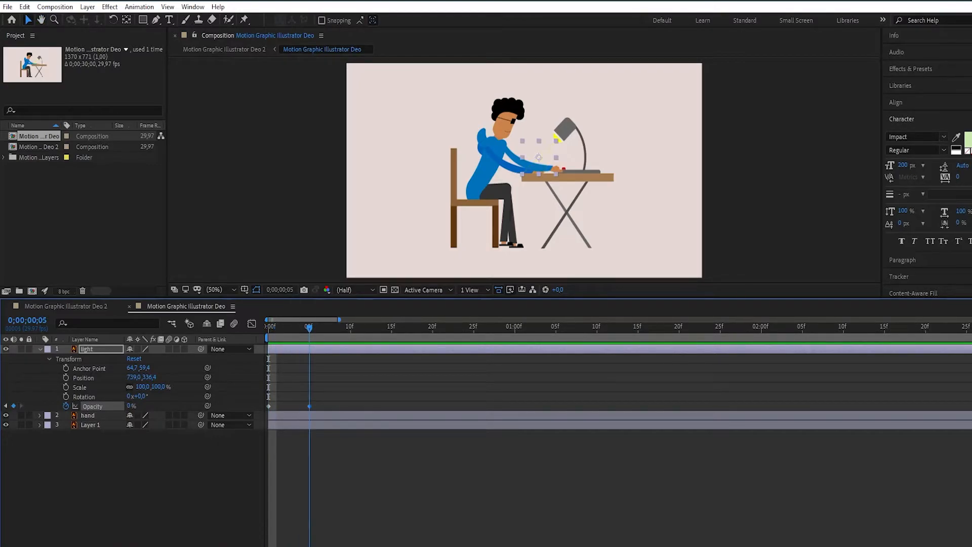
pyautogui.press('pagedown')
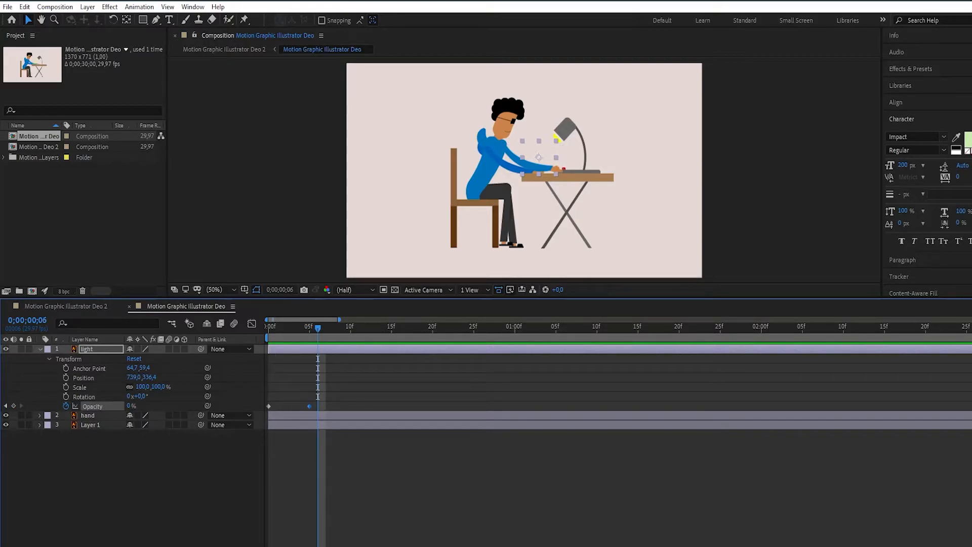
pyautogui.click(131, 406)
pyautogui.write('1')
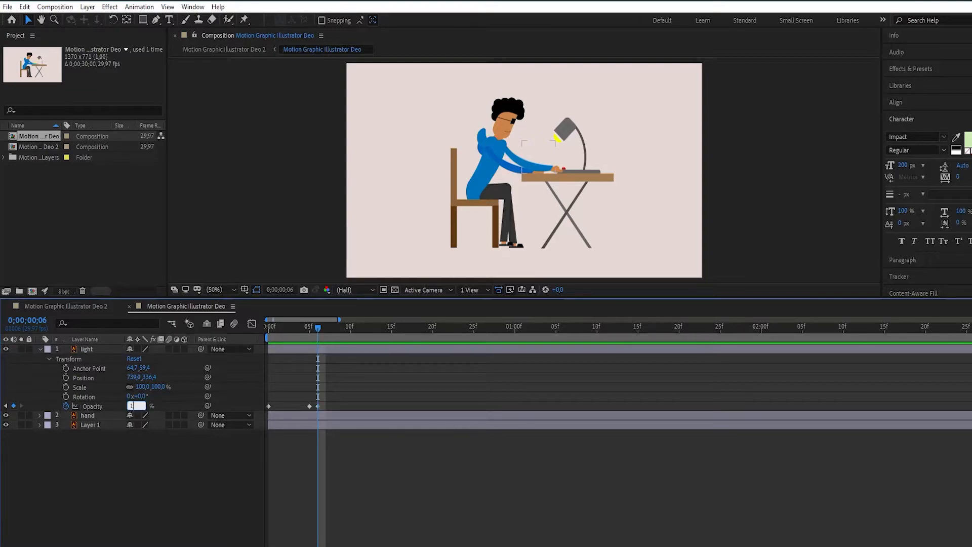
pyautogui.write('00')
pyautogui.press('Return')
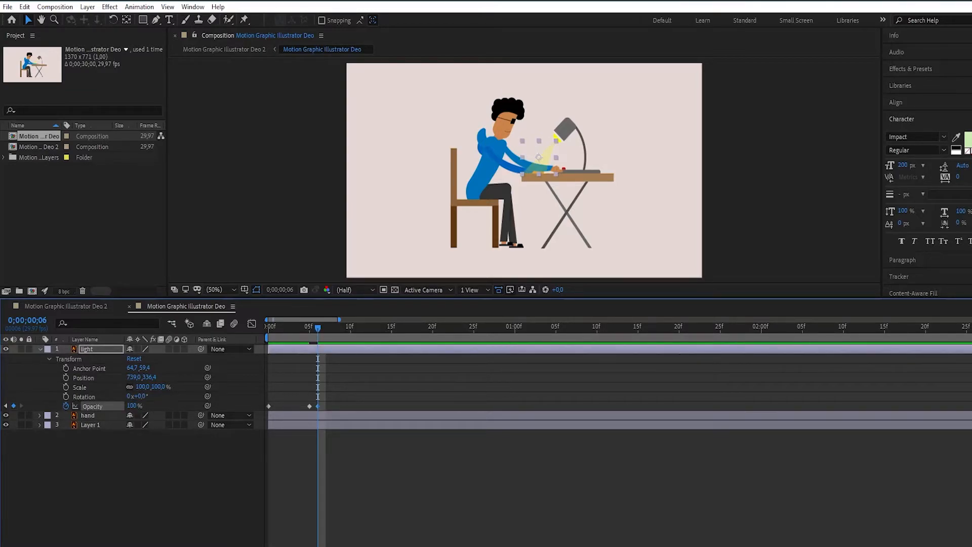
# - Preview briefly, add an opacity keyframe of 0% to the light layer at frame 7, and deselect the layer
pyautogui.press('space')
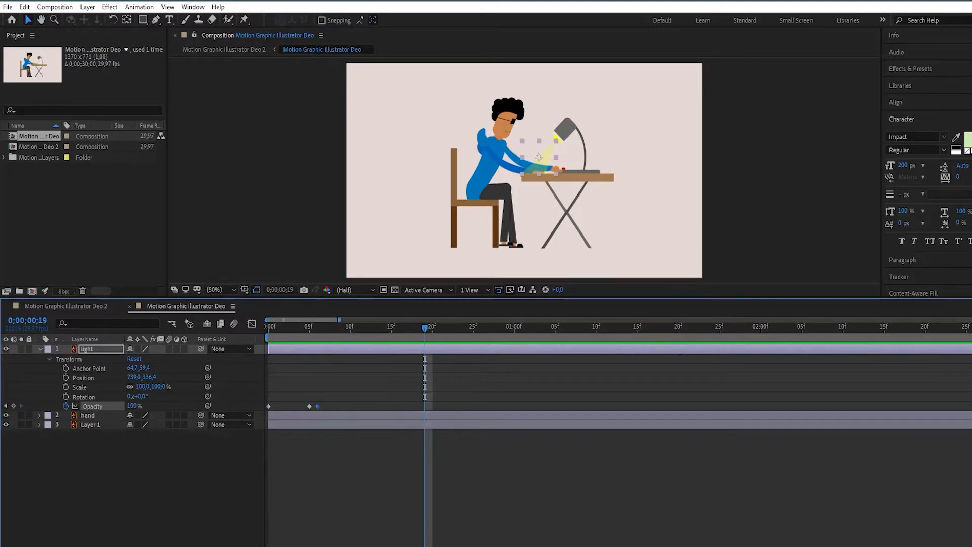
pyautogui.moveTo(425, 329); pyautogui.dragTo(318, 328)
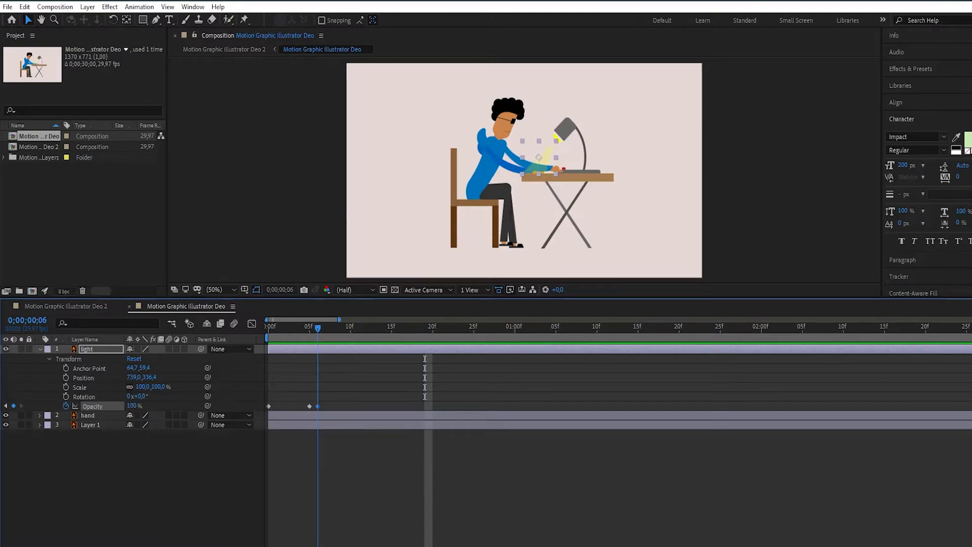
pyautogui.press('pagedown')
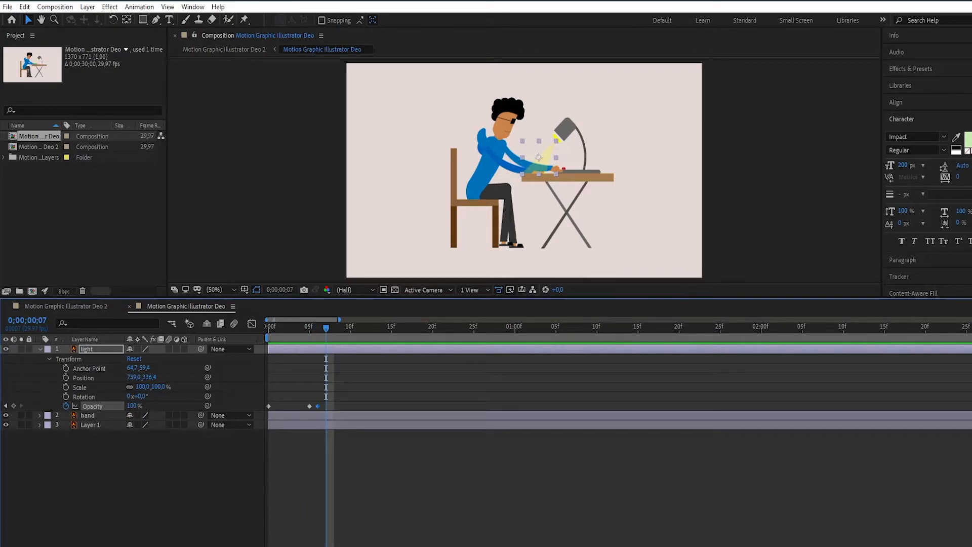
pyautogui.click(14, 406)
pyautogui.click(132, 406)
pyautogui.write('0')
pyautogui.press('Return')
pyautogui.hotkey('ctrl', 'shift', 'a')
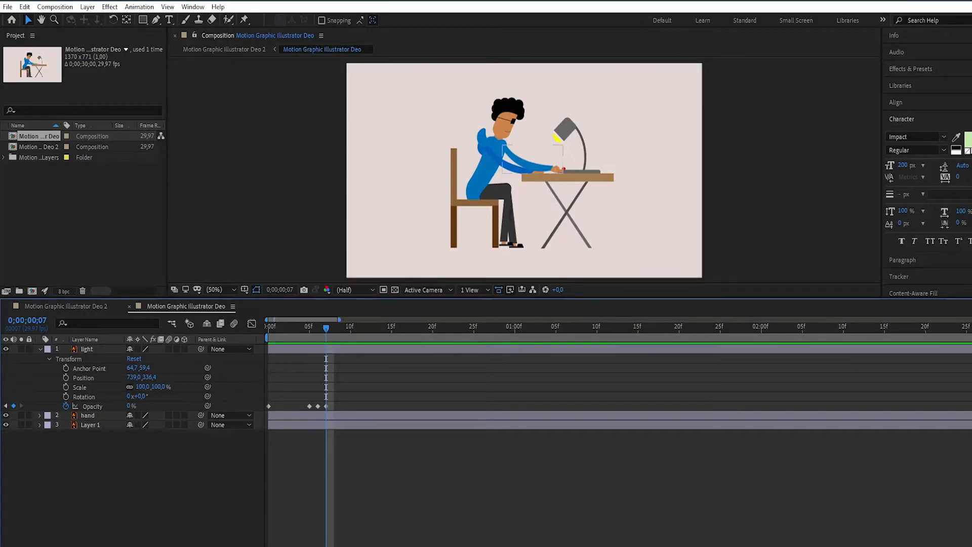
# - Review the light's flicker by moving through the timeline between frame 0 and the last opacity keyframe
pyautogui.press('pageup')
pyautogui.press('pageup')
pyautogui.press('pageup')
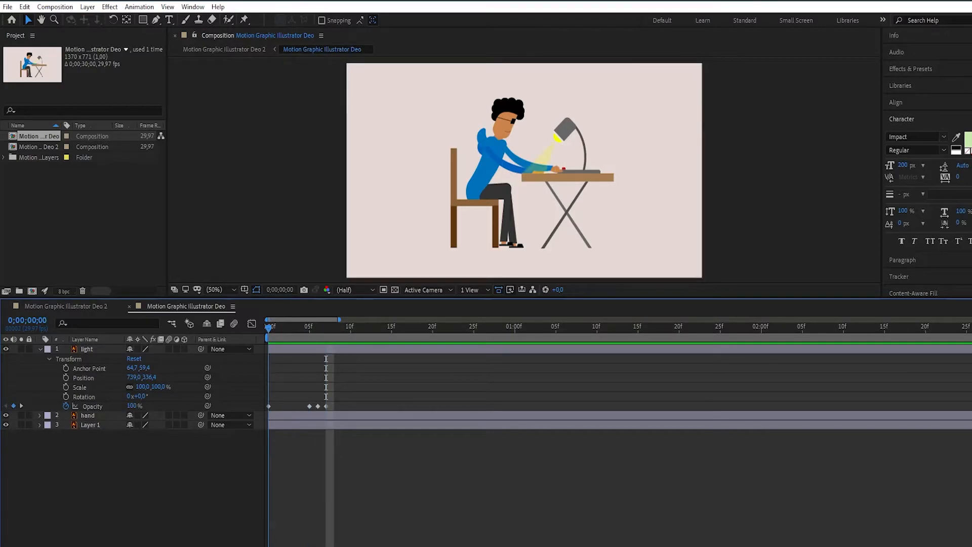
pyautogui.click(441, 327)
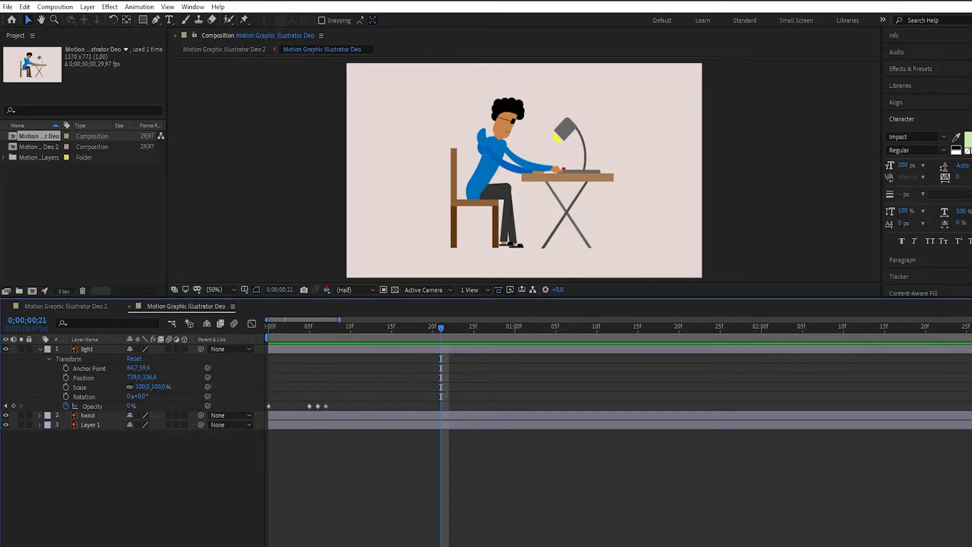
pyautogui.press('Home')
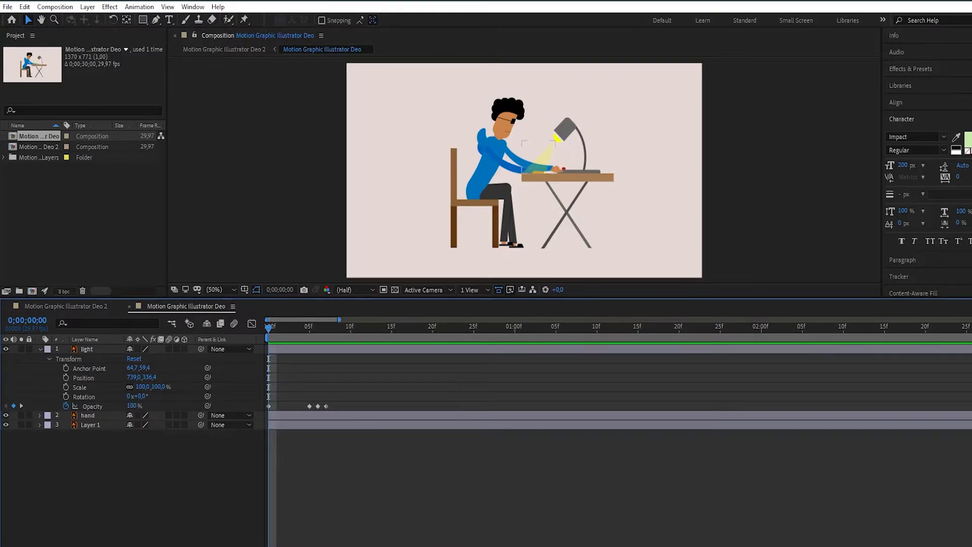
pyautogui.moveTo(268, 327); pyautogui.dragTo(326, 327)
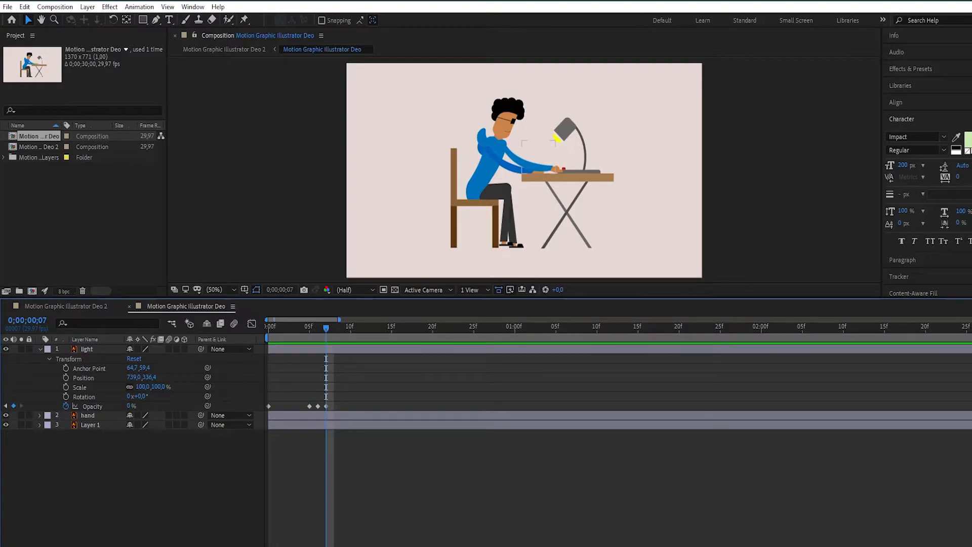
# - Duplicate the light layer's four opacity keyframes so that the copied set starts at frame 12
pyautogui.moveTo(351, 406); pyautogui.dragTo(268, 409)
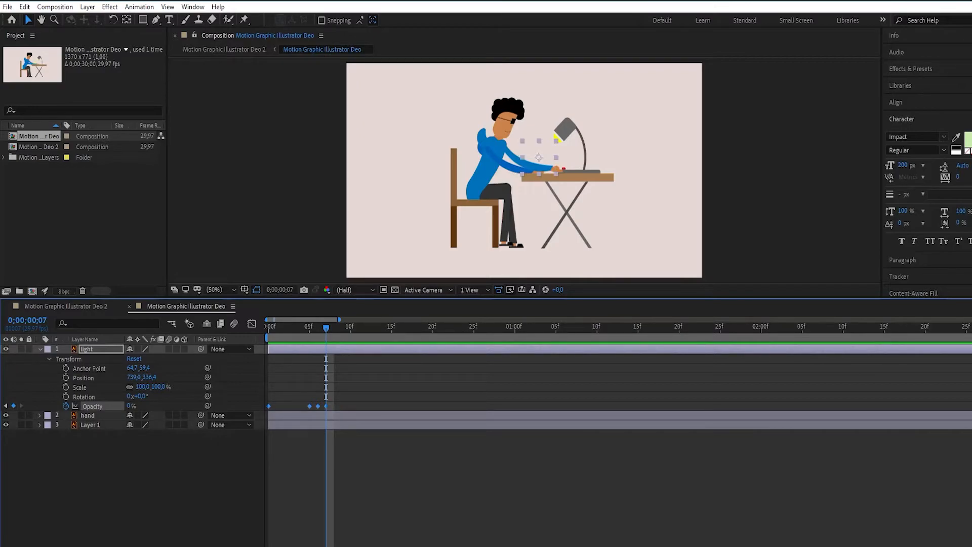
pyautogui.press('space')
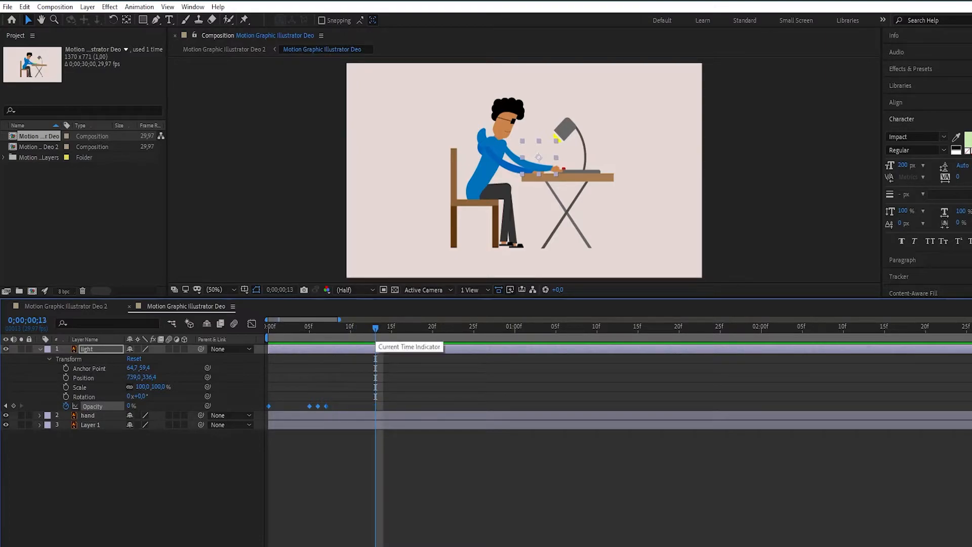
pyautogui.moveTo(376, 329); pyautogui.dragTo(368, 329)
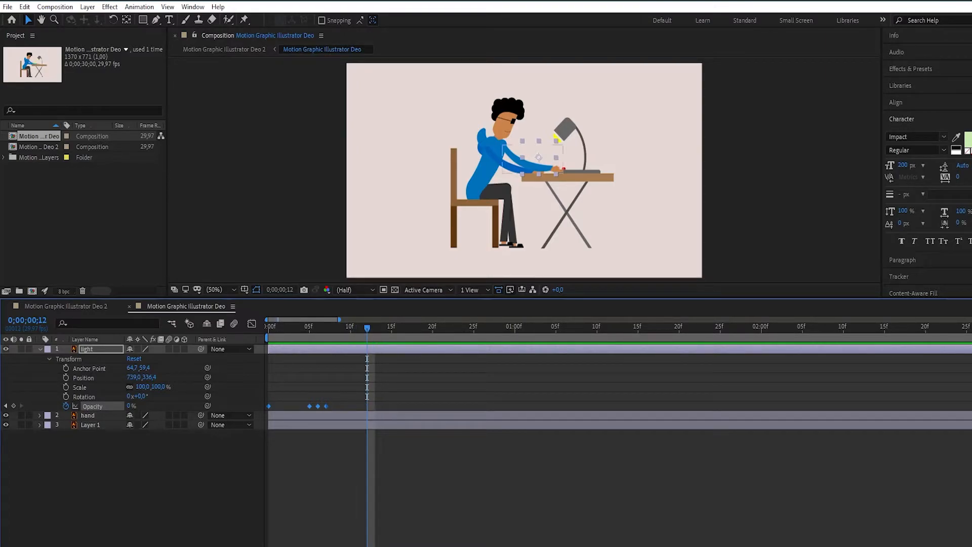
pyautogui.hotkey('ctrl', 'v')
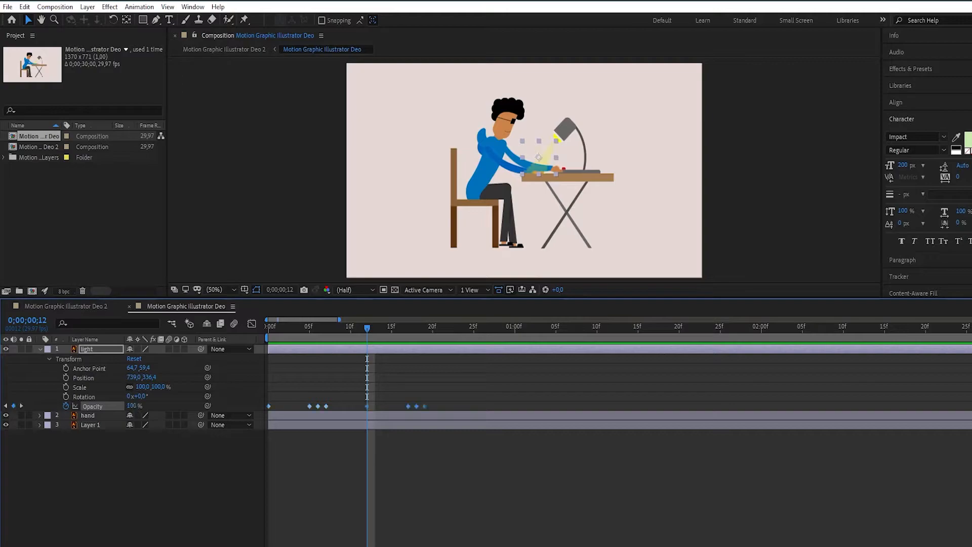
# - Play the repeated light flicker from the start, check the opacity keyframe at frame 5, and replay it from frame 0
pyautogui.moveTo(367, 327); pyautogui.dragTo(269, 328)
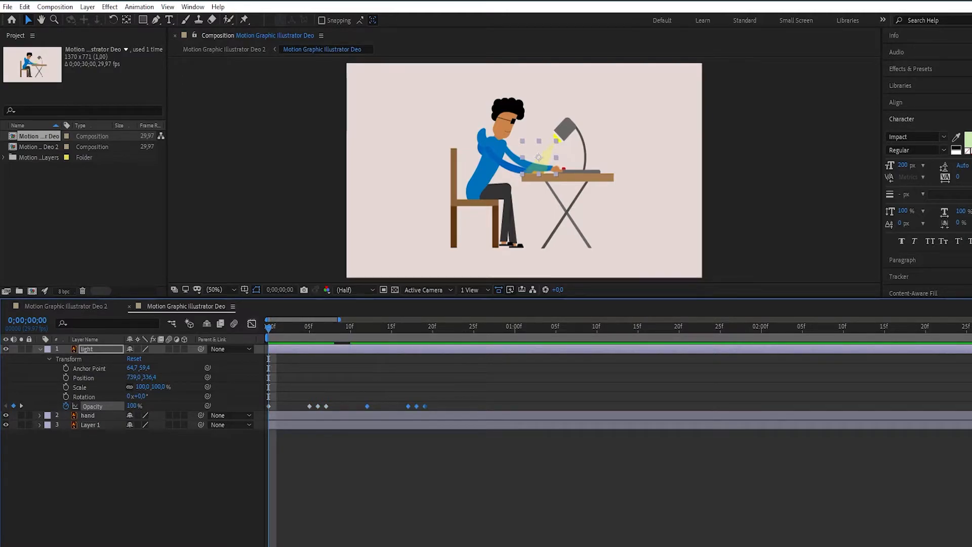
pyautogui.press('space')
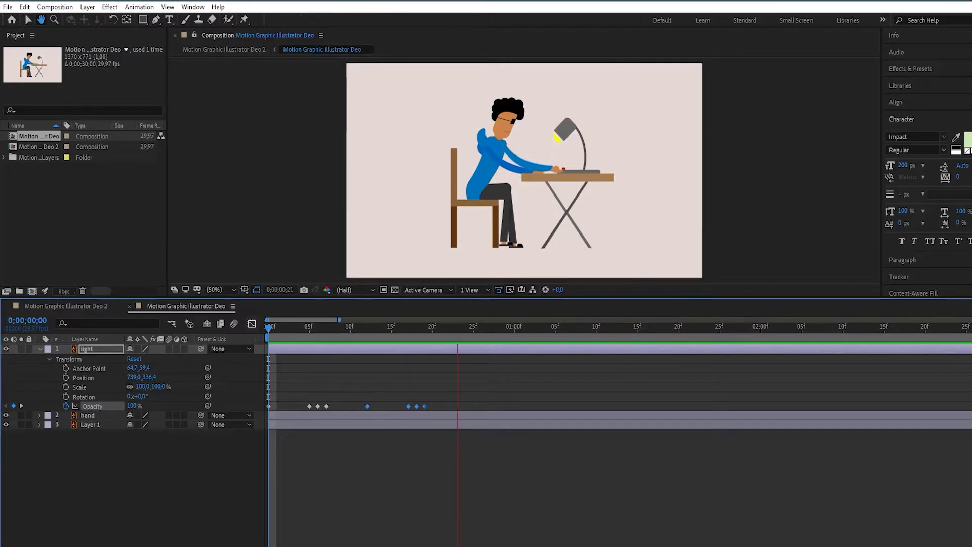
pyautogui.press('space')
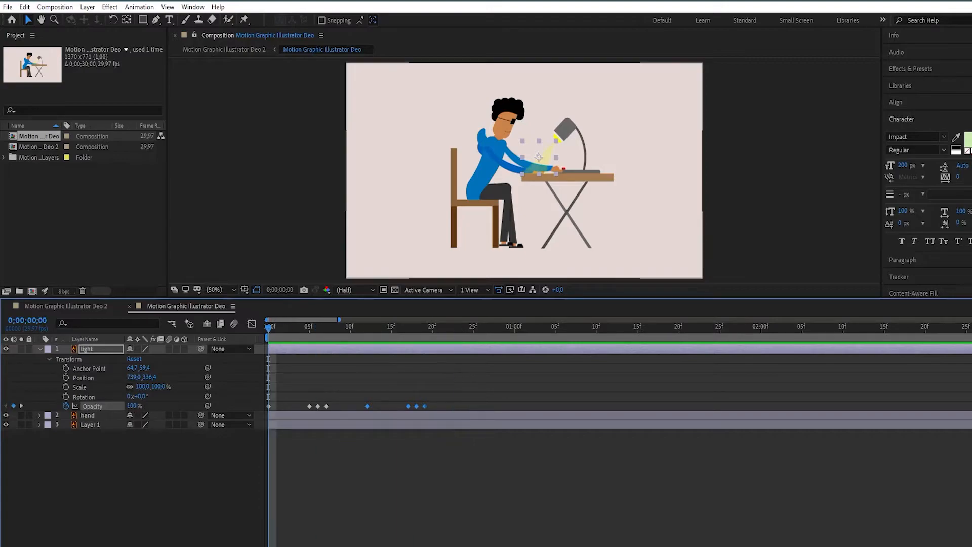
pyautogui.moveTo(268, 329)
pyautogui.mouseDown()
pyautogui.moveTo(425, 329)
pyautogui.moveTo(277, 328)
pyautogui.mouseUp()
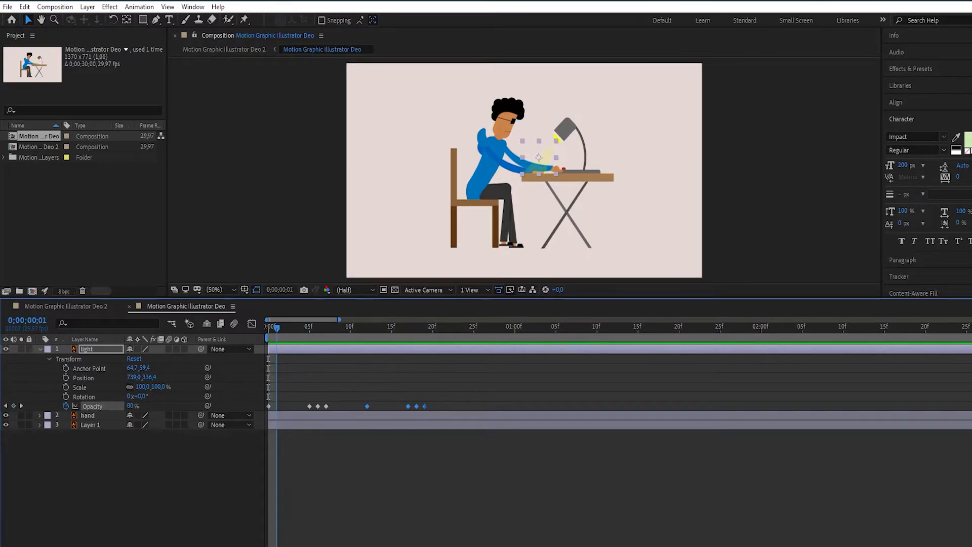
pyautogui.moveTo(310, 407)
pyautogui.mouseDown()
pyautogui.moveTo(301, 406)
pyautogui.moveTo(309, 407)
pyautogui.mouseUp()
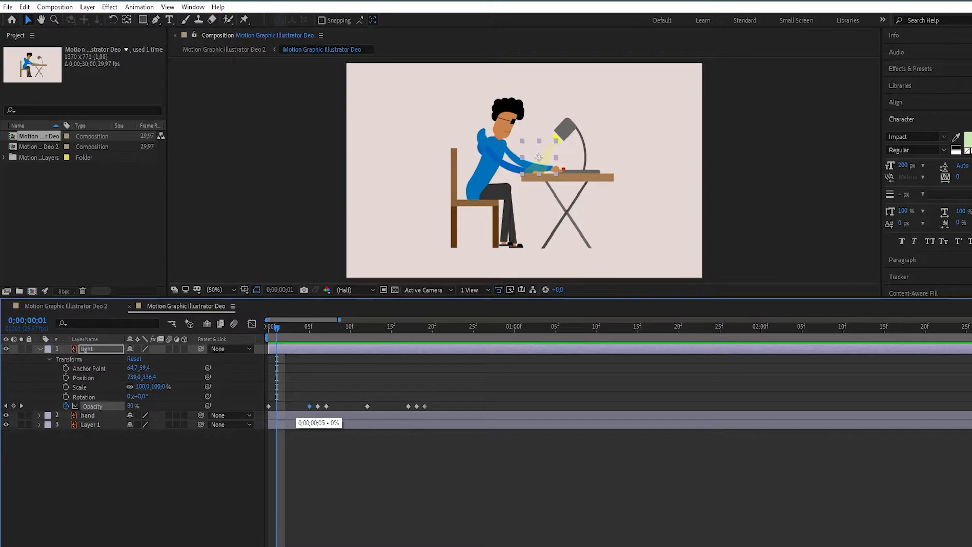
pyautogui.press('Home')
pyautogui.press('space')
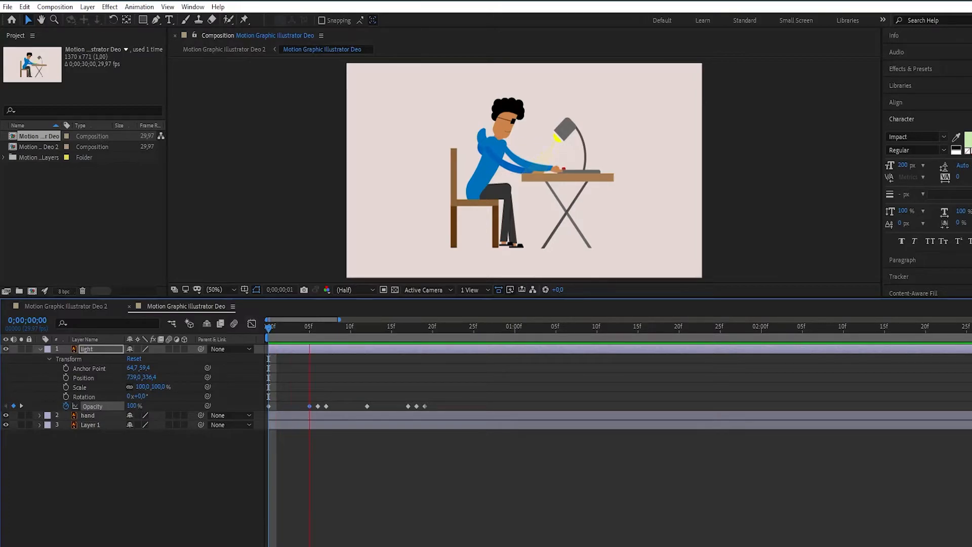
# - Shift the copied set of four opacity keyframes on the light layer so that it starts at frame 17
pyautogui.press('space')
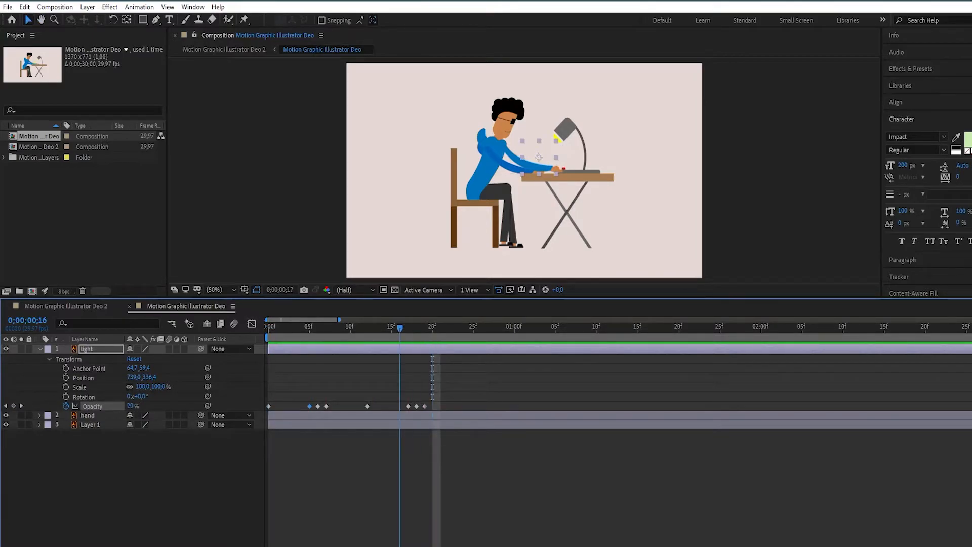
pyautogui.press('Home')
pyautogui.moveTo(437, 403); pyautogui.dragTo(408, 406)
pyautogui.click(408, 469)
# - Play the respaced light flicker several times from frame 0 to check its timing
pyautogui.press('space')
pyautogui.press('space')
pyautogui.press('pagedown')
pyautogui.press('Home')
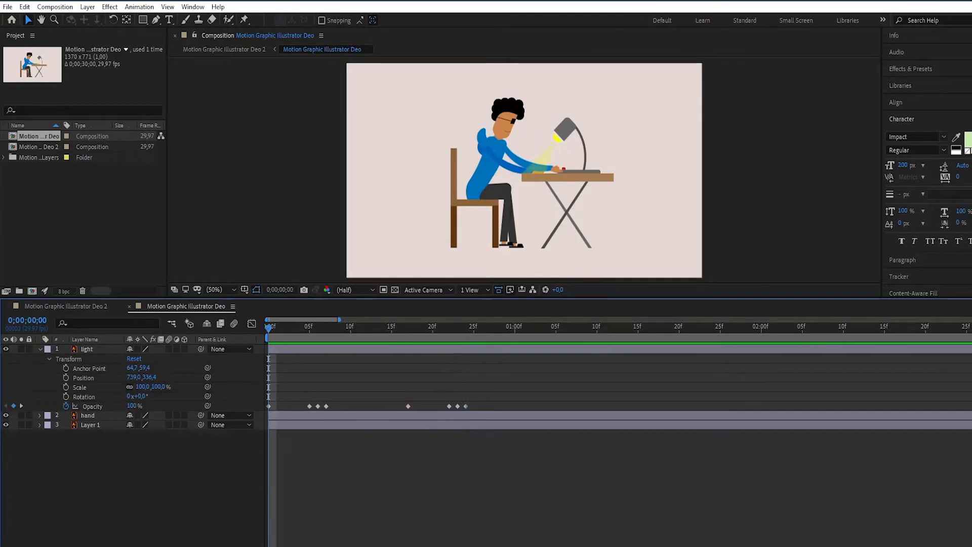
pyautogui.press('space')
pyautogui.press('space')
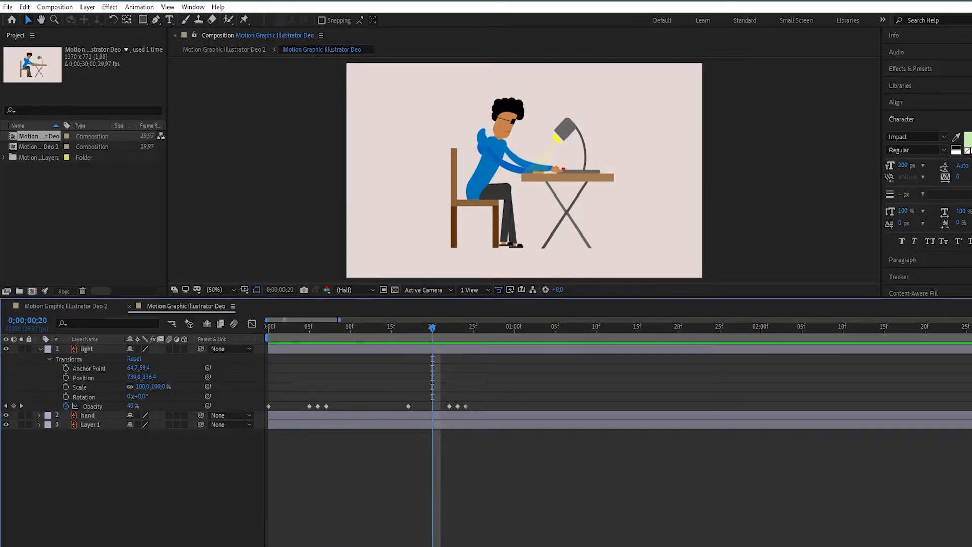
pyautogui.moveTo(433, 328); pyautogui.dragTo(268, 328)
pyautogui.press('space')
pyautogui.press('space')
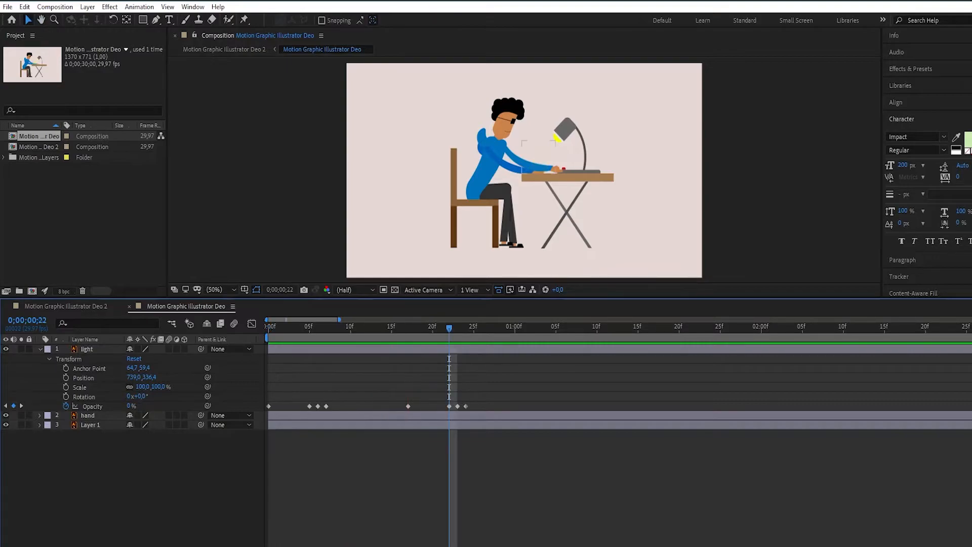
pyautogui.moveTo(449, 328); pyautogui.dragTo(268, 328)
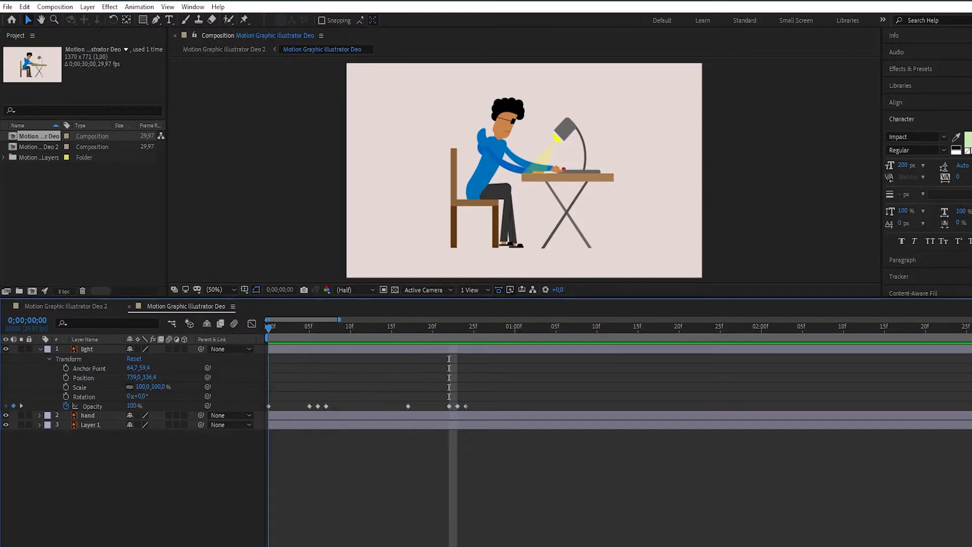
# - Copy all eight opacity keyframes of the light layer and paste them starting at 0;00;01;04 and again at 0;00;02;08
pyautogui.moveTo(483, 410); pyautogui.dragTo(267, 404)
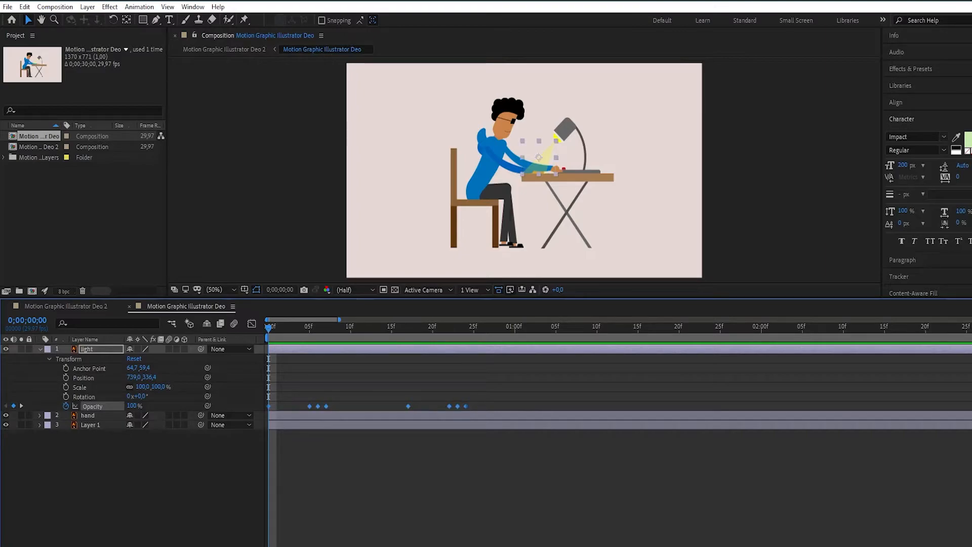
pyautogui.moveTo(268, 329); pyautogui.dragTo(819, 328)
pyautogui.hotkey('ctrl', 'v')
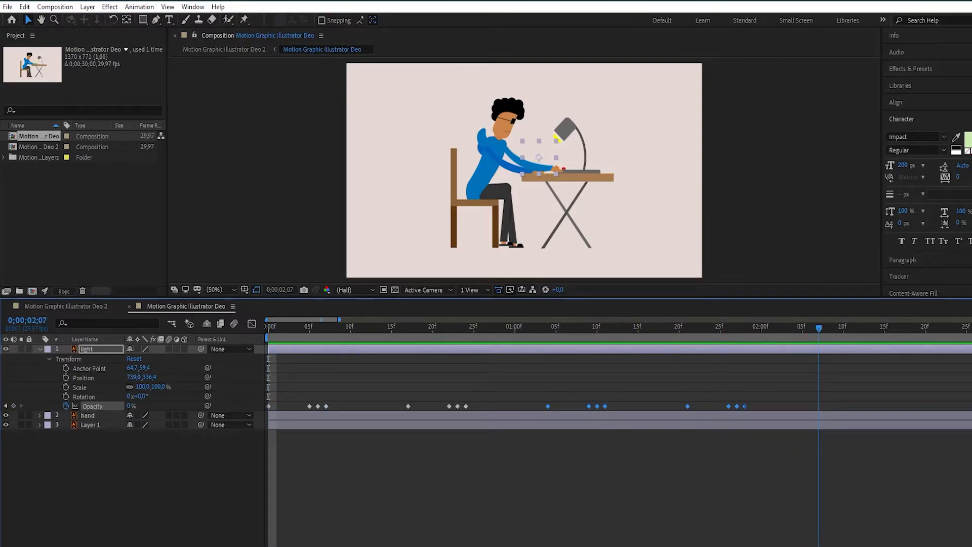
pyautogui.press('pagedown')
pyautogui.hotkey('ctrl', 'v')
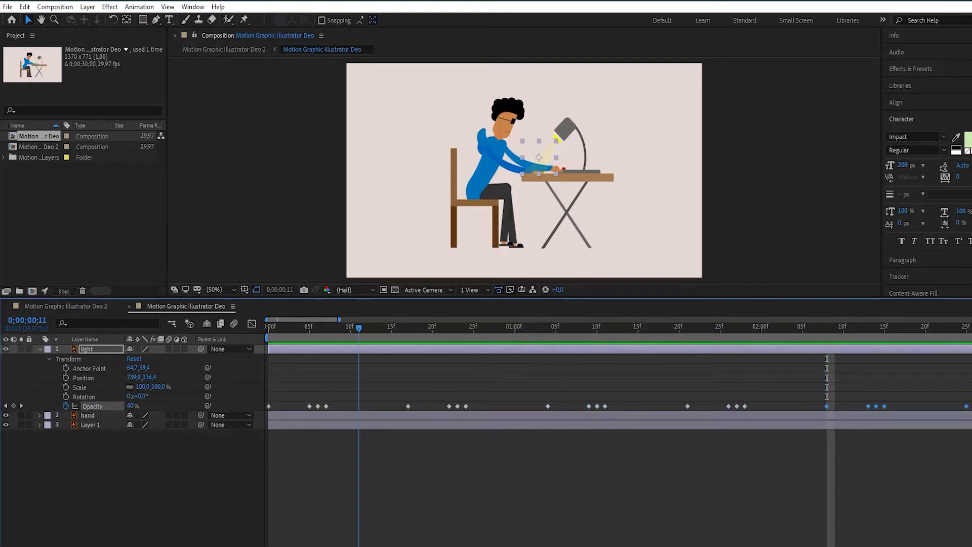
pyautogui.press('Home')
pyautogui.hotkey('ctrl', 'shift', 'a')
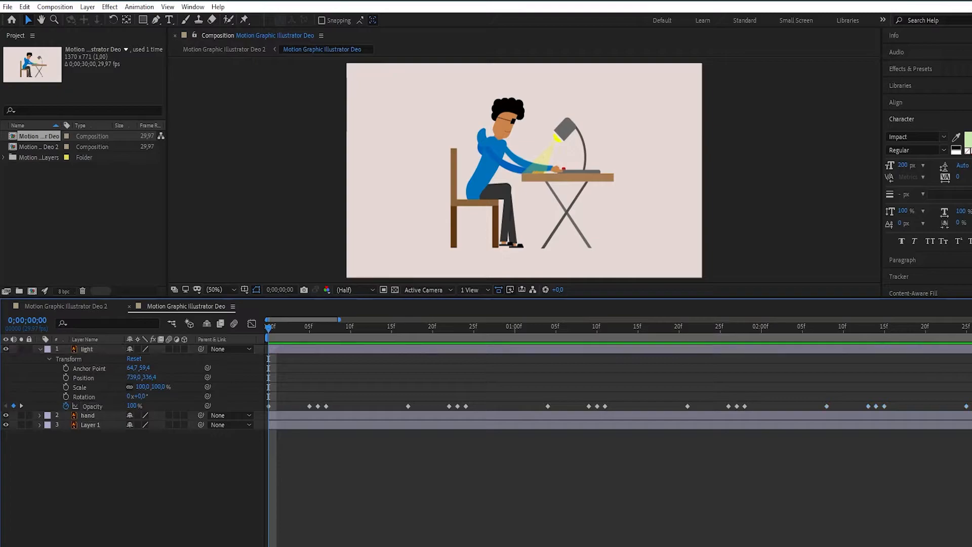
# - Play the extended light flicker twice from the start and return to frame 0
pyautogui.press('space')
pyautogui.press('space')
pyautogui.moveTo(885, 328); pyautogui.dragTo(268, 328)
pyautogui.press('space')
pyautogui.press('space')
pyautogui.moveTo(589, 328); pyautogui.dragTo(269, 328)
# - Move the last two opacity keyframes of every flicker group one frame later and preview the result from frame 0
pyautogui.moveTo(326, 406); pyautogui.dragTo(334, 406)
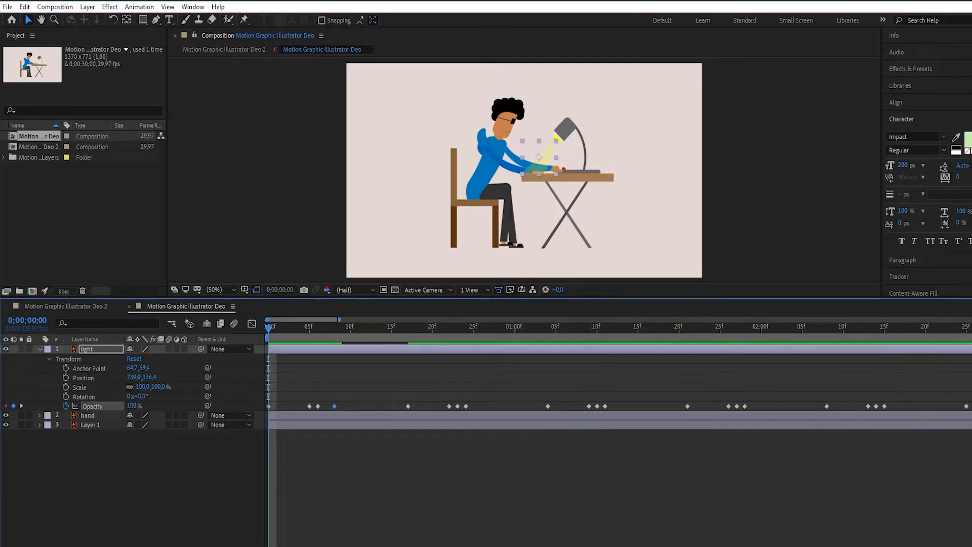
pyautogui.moveTo(466, 406); pyautogui.dragTo(474, 406)
pyautogui.moveTo(457, 406); pyautogui.dragTo(466, 406)
pyautogui.moveTo(605, 406); pyautogui.dragTo(614, 406)
pyautogui.moveTo(597, 406); pyautogui.dragTo(605, 407)
pyautogui.moveTo(745, 406); pyautogui.dragTo(753, 406)
pyautogui.moveTo(737, 407); pyautogui.dragTo(745, 406)
pyautogui.moveTo(884, 407); pyautogui.dragTo(893, 406)
pyautogui.moveTo(876, 406); pyautogui.dragTo(885, 407)
pyautogui.hscroll(5, 618, 406)
pyautogui.moveTo(551, 406); pyautogui.dragTo(559, 407)
pyautogui.moveTo(543, 406); pyautogui.dragTo(551, 406)
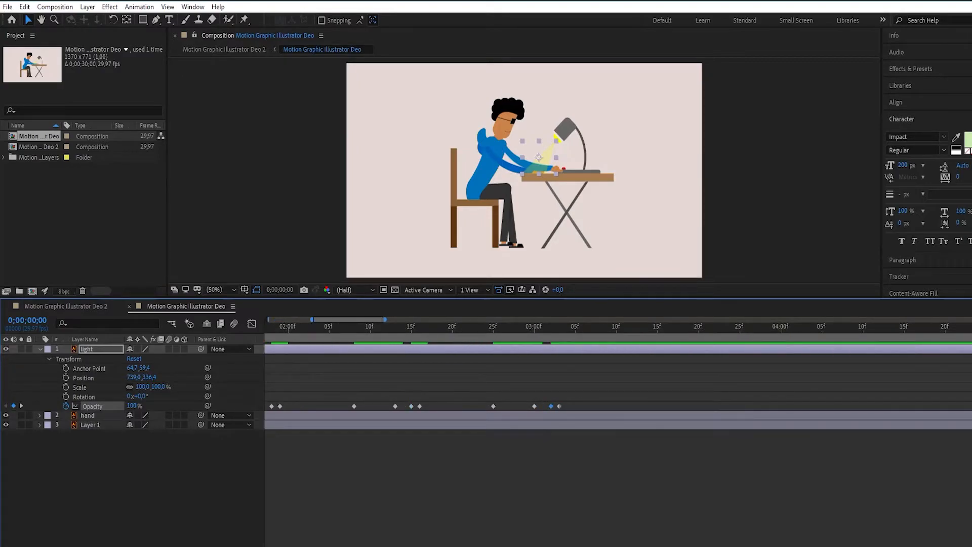
pyautogui.hscroll(-5, 551, 406)
pyautogui.press('space')
# - Move the final opacity keyframe of each flicker group one more frame later and replay the animation from the start
pyautogui.press('space')
pyautogui.moveTo(785, 329); pyautogui.dragTo(268, 329)
pyautogui.moveTo(334, 406); pyautogui.dragTo(343, 406)
pyautogui.moveTo(474, 407); pyautogui.dragTo(482, 407)
pyautogui.moveTo(614, 406); pyautogui.dragTo(622, 406)
pyautogui.moveTo(754, 406); pyautogui.dragTo(761, 406)
pyautogui.moveTo(893, 406); pyautogui.dragTo(900, 406)
pyautogui.press('space')
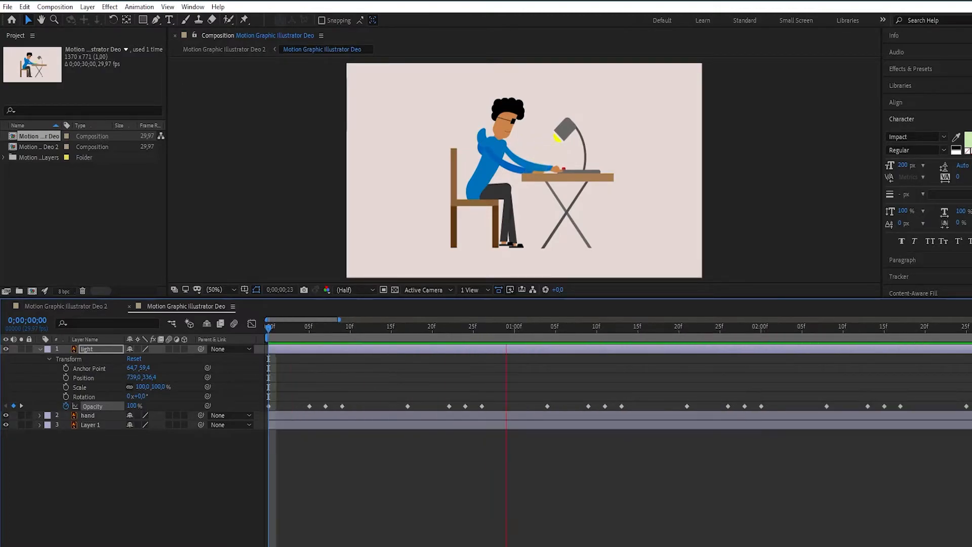
pyautogui.press('space')
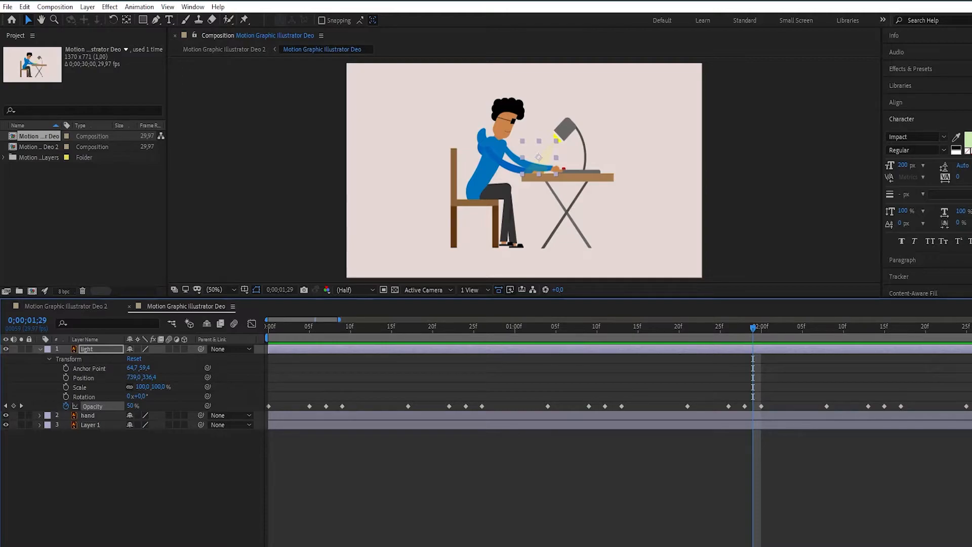
pyautogui.press('Home')
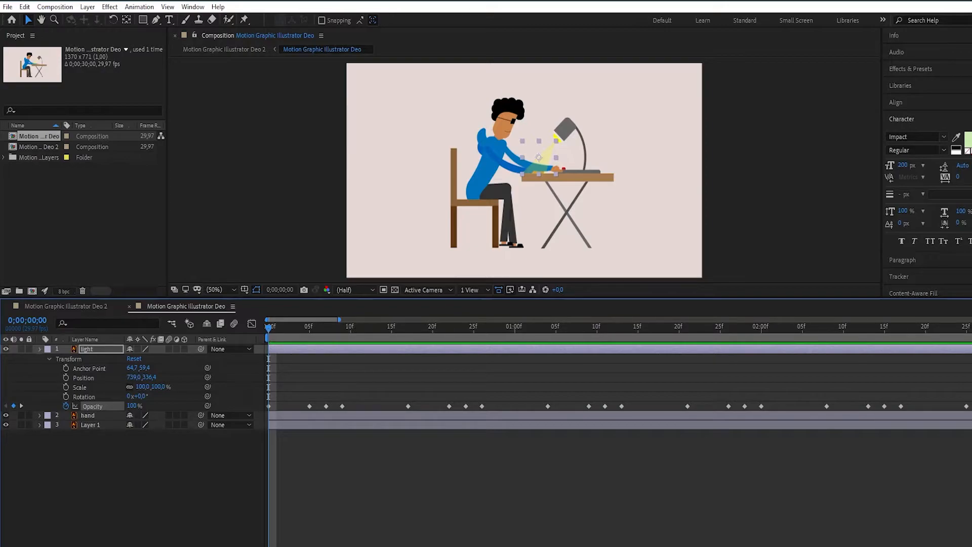
# - Collapse the light layer, expand the hand layer's transform properties, and start rotation keyframing for the hand at frame 0
pyautogui.click(40, 349)
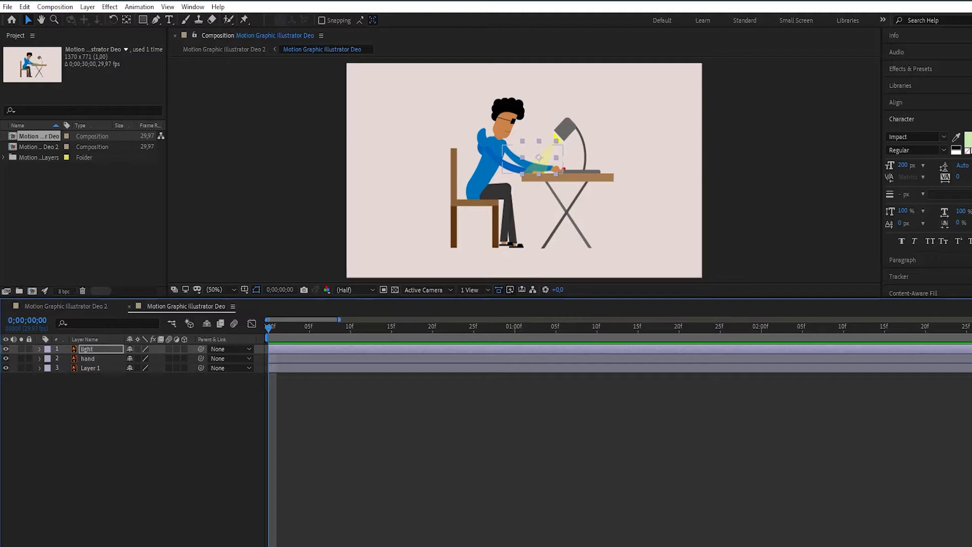
pyautogui.click(39, 359)
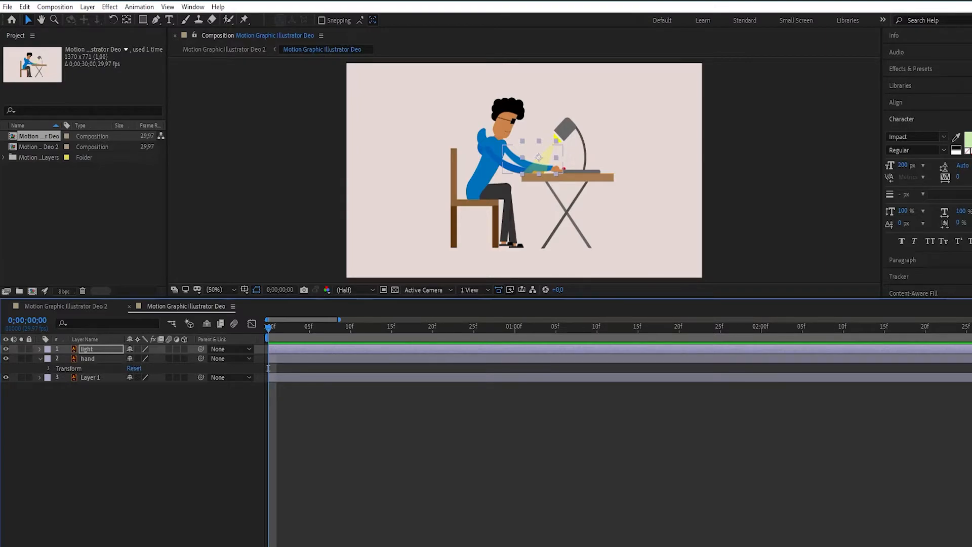
pyautogui.click(48, 368)
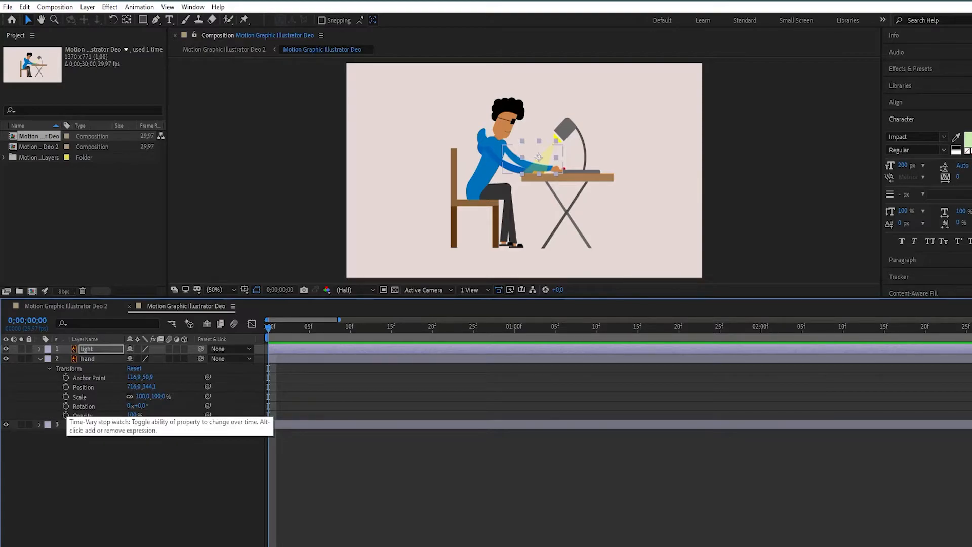
pyautogui.click(66, 406)
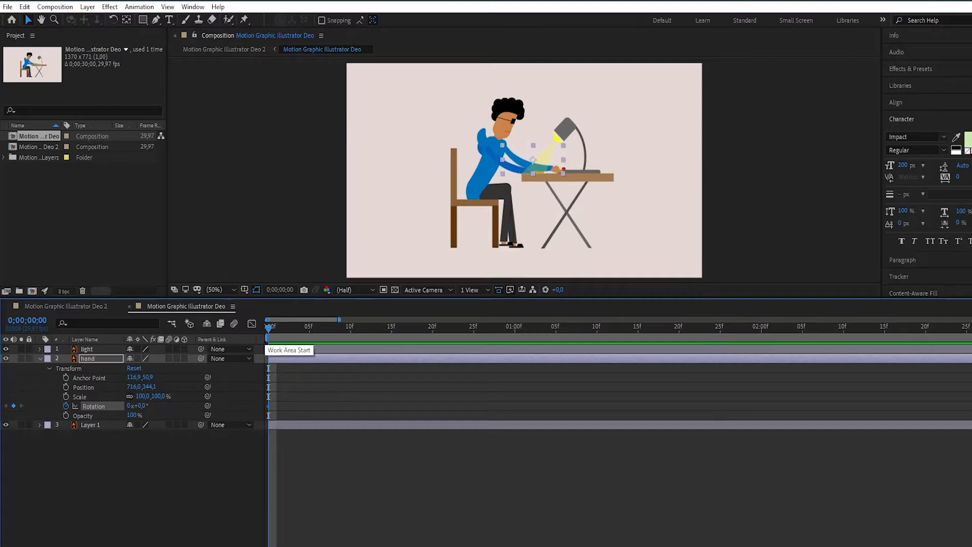
# - Add rotation keyframes of 0° to the hand layer at 0;00;01;00 and 0;00;02;00
pyautogui.moveTo(269, 327); pyautogui.dragTo(514, 327)
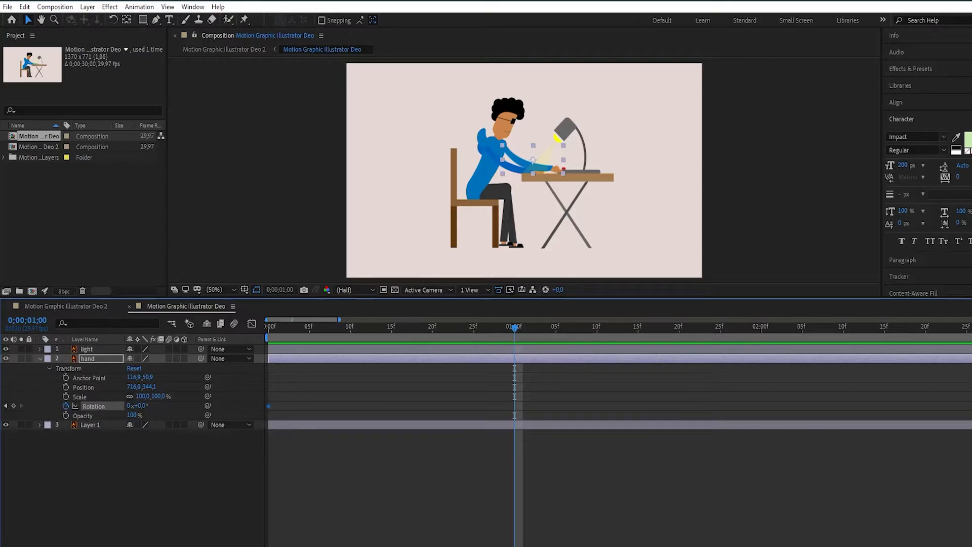
pyautogui.click(14, 406)
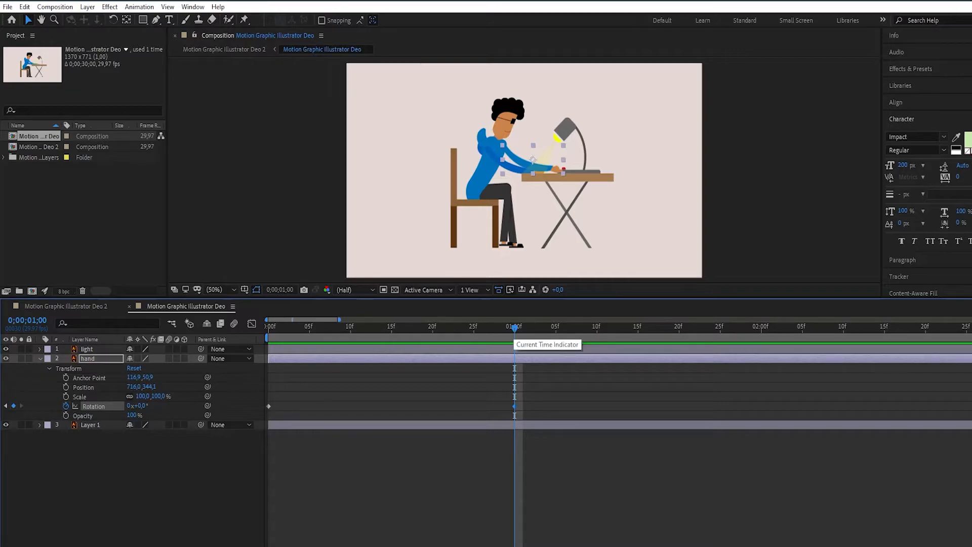
pyautogui.moveTo(515, 327); pyautogui.dragTo(761, 327)
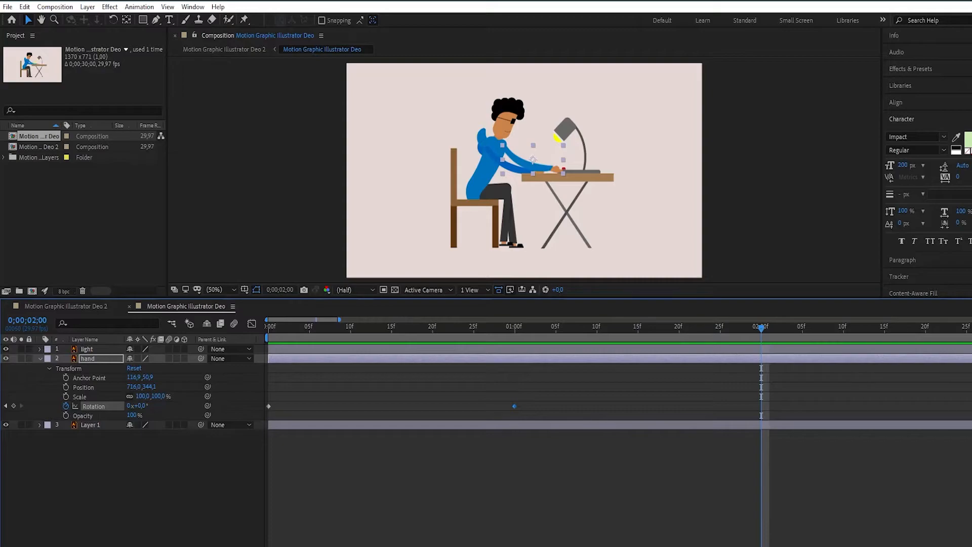
pyautogui.hscroll(5, 618, 431)
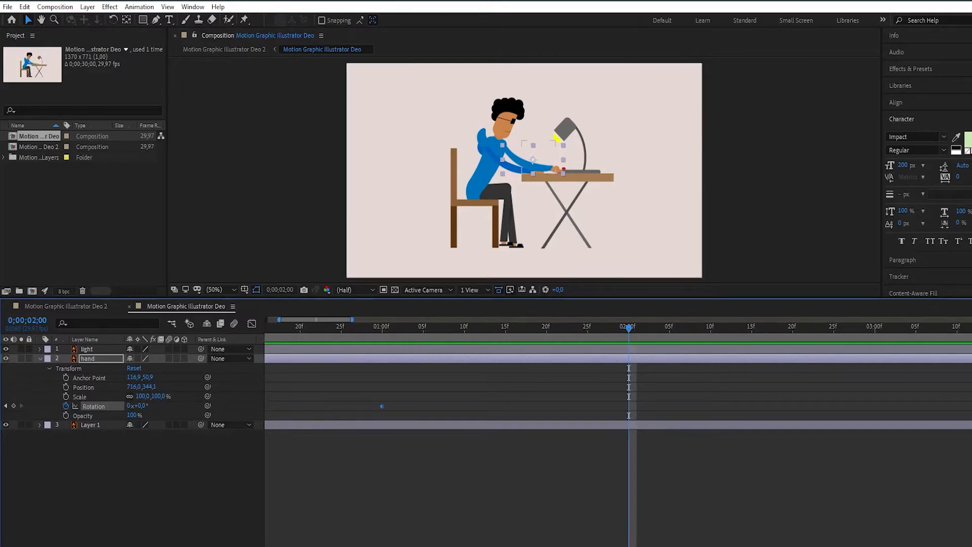
pyautogui.click(14, 406)
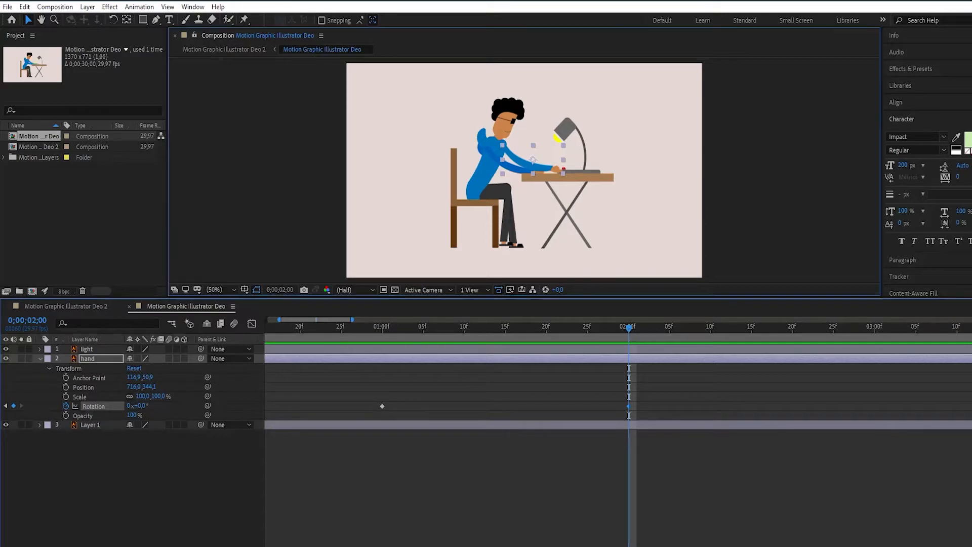
# - Move the hand layer's anchor point to the shoulder at 16.0,19.4 and reposition the arm onto the body at 614.0,312.1
pyautogui.doubleClick(533, 160)
pyautogui.moveTo(524, 148); pyautogui.dragTo(335, 84)
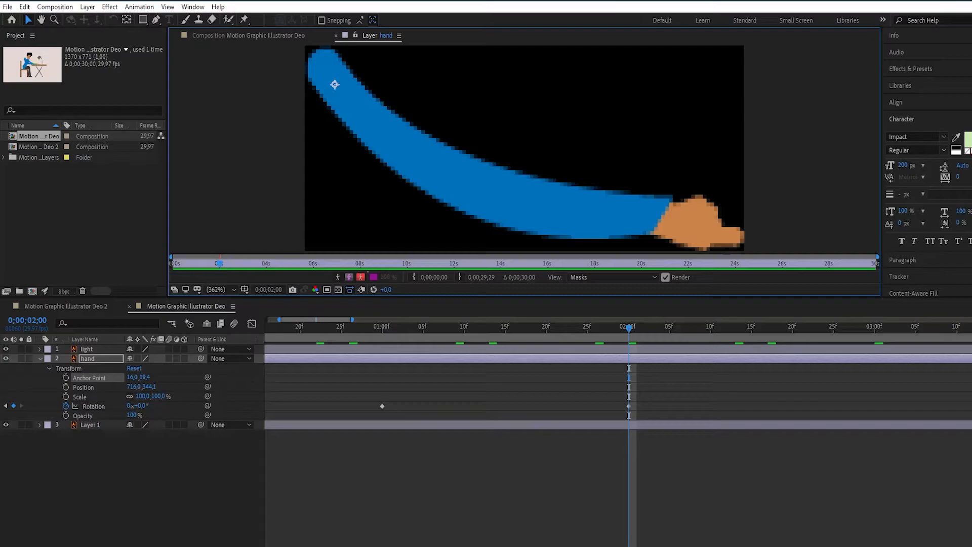
pyautogui.click(336, 35)
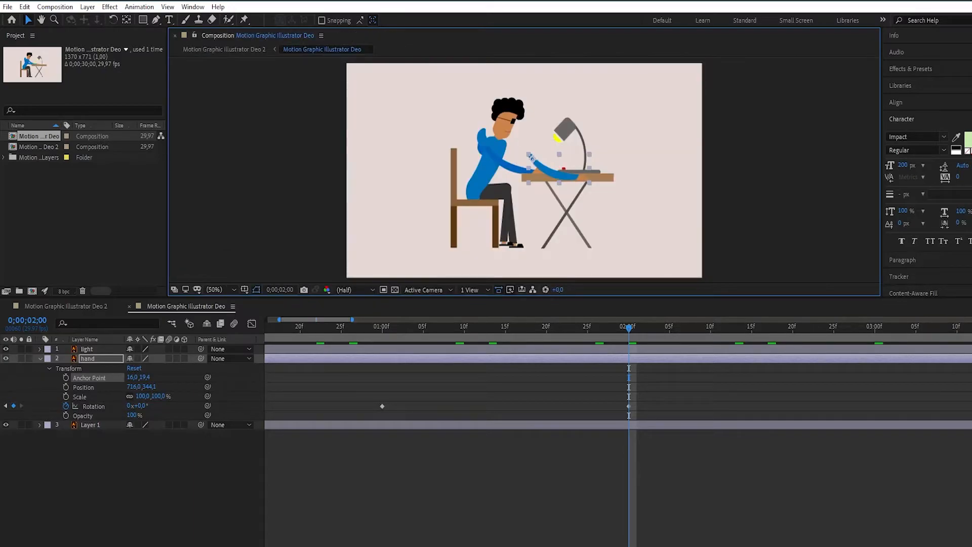
pyautogui.moveTo(531, 157); pyautogui.dragTo(505, 150)
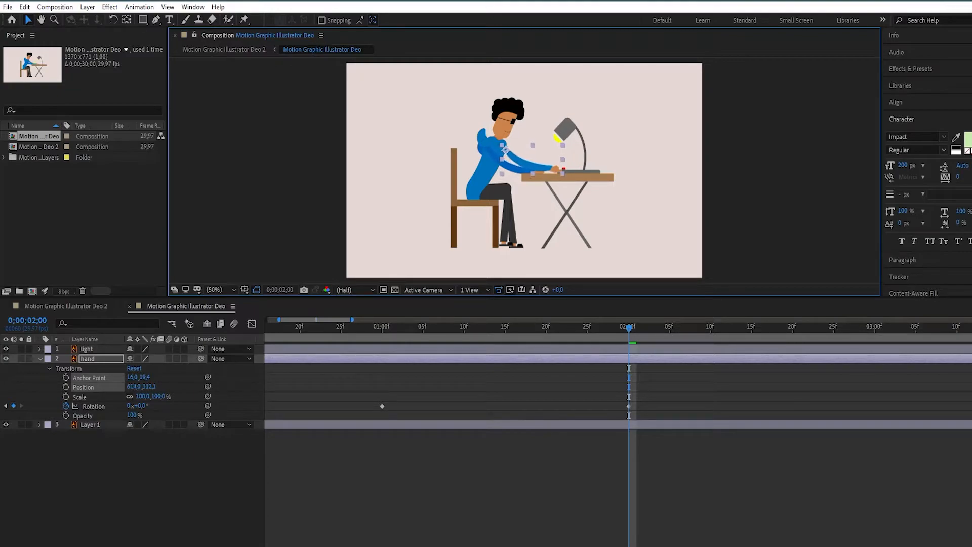
pyautogui.click(365, 474)
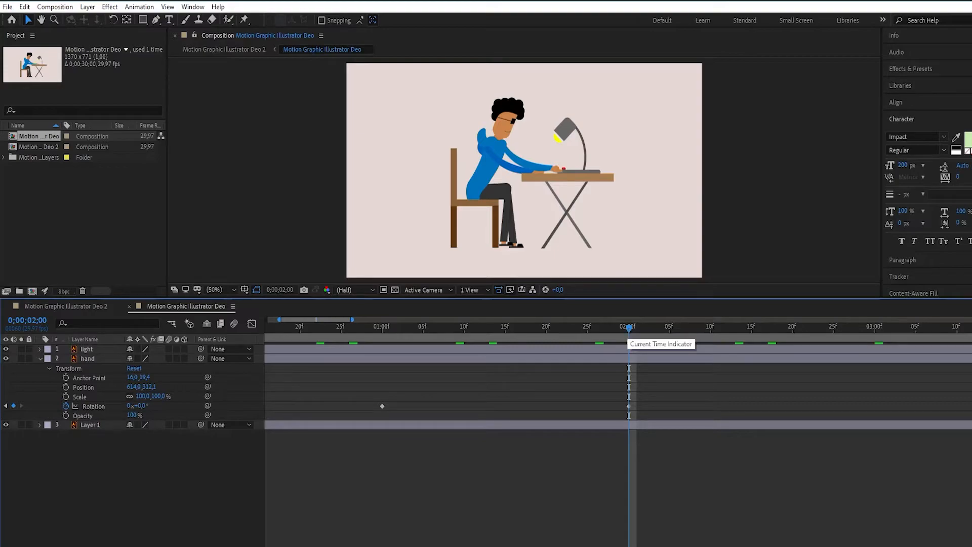
# - Set the hand's rotation at 0;00;02;00 to -10° and preview the arm movement from 0;00;01;00
pyautogui.moveTo(629, 328)
pyautogui.mouseDown()
pyautogui.moveTo(375, 328)
pyautogui.moveTo(612, 327)
pyautogui.mouseUp()
pyautogui.press('pagedown')
pyautogui.press('pagedown')
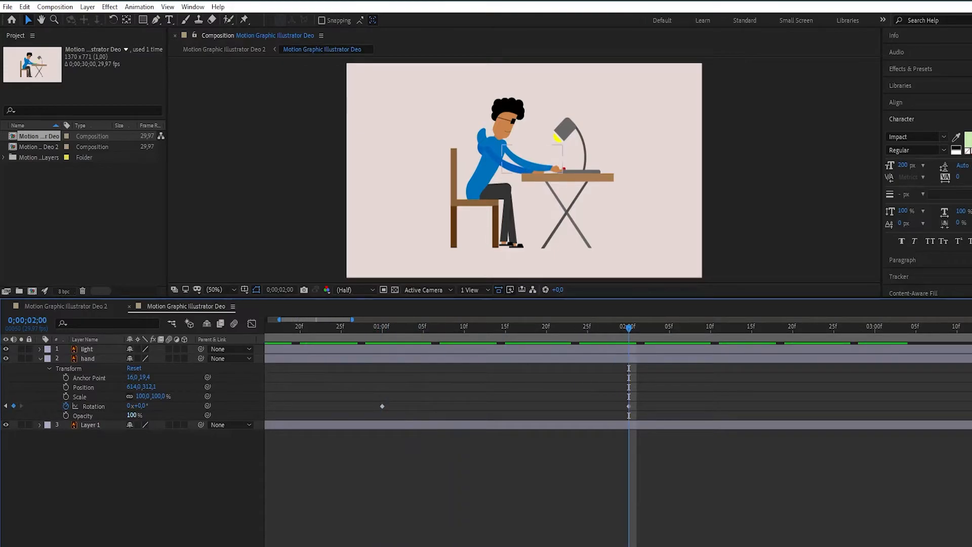
pyautogui.click(140, 407)
pyautogui.write('-10')
pyautogui.press('Return')
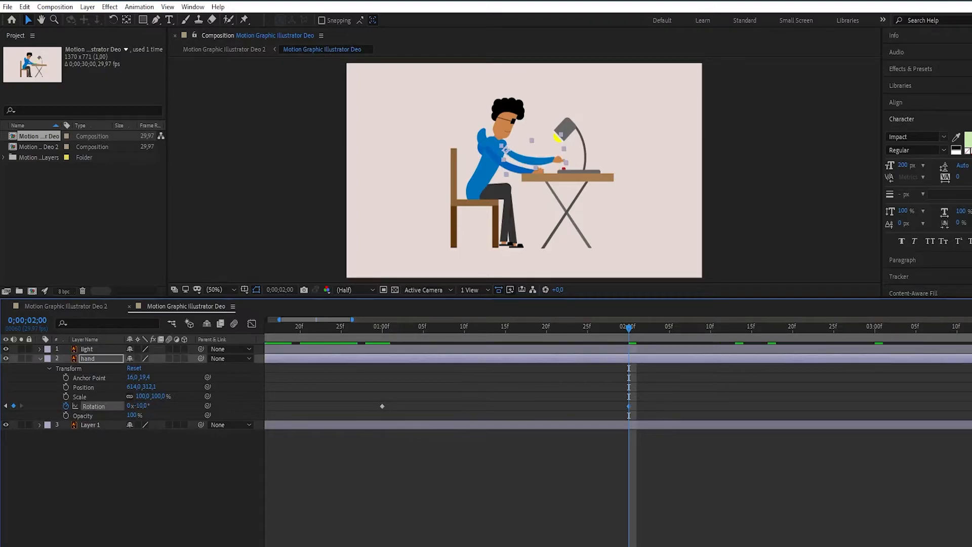
pyautogui.click(507, 476)
pyautogui.moveTo(629, 328); pyautogui.dragTo(382, 328)
pyautogui.press('space')
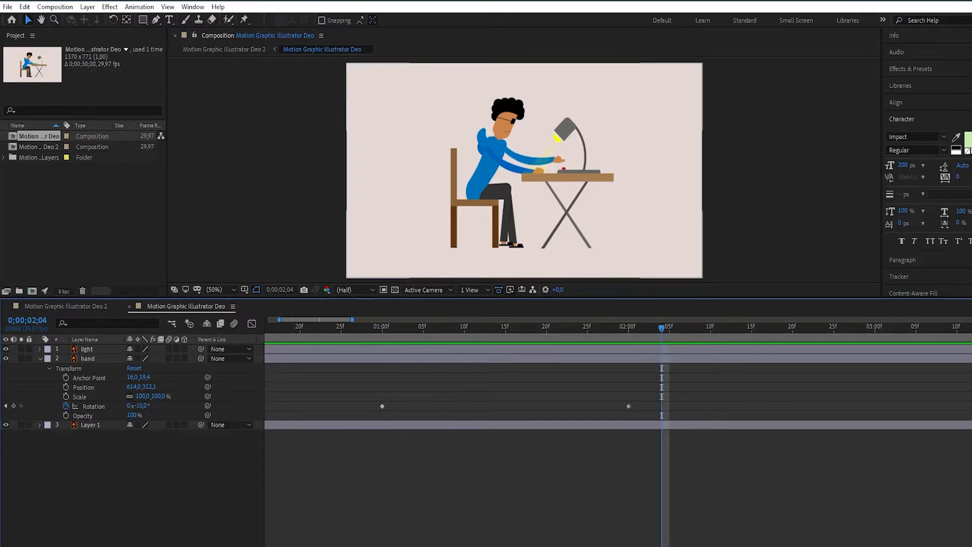
# - Add a hand rotation keyframe of -3° at 0;00;03;00, deselect the layer, and return to frame 0
pyautogui.moveTo(662, 328); pyautogui.dragTo(875, 329)
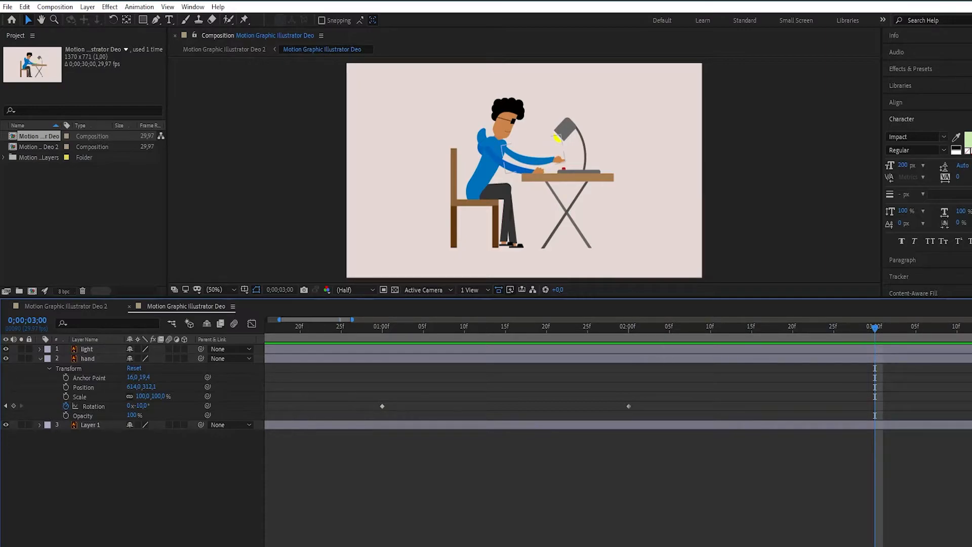
pyautogui.click(14, 406)
pyautogui.click(142, 406)
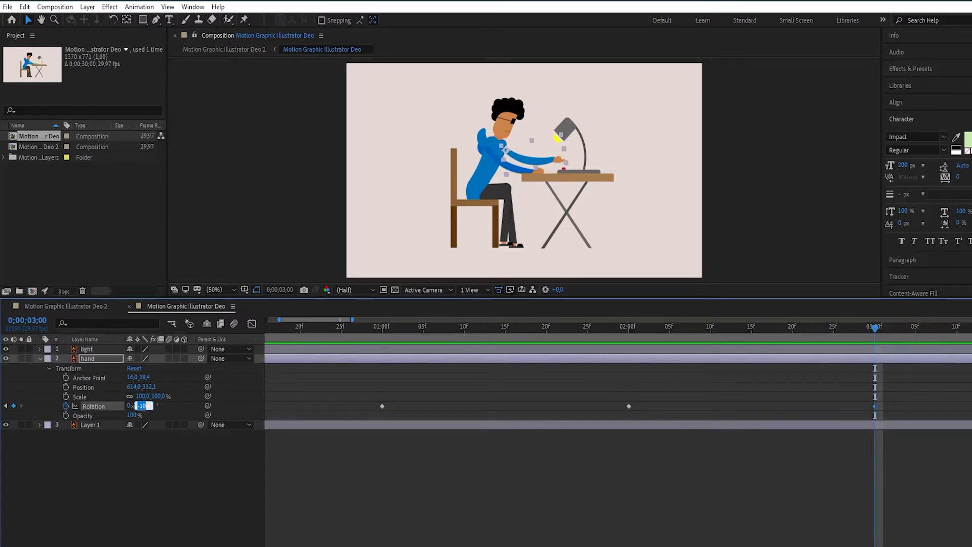
pyautogui.write('-3')
pyautogui.press('Return')
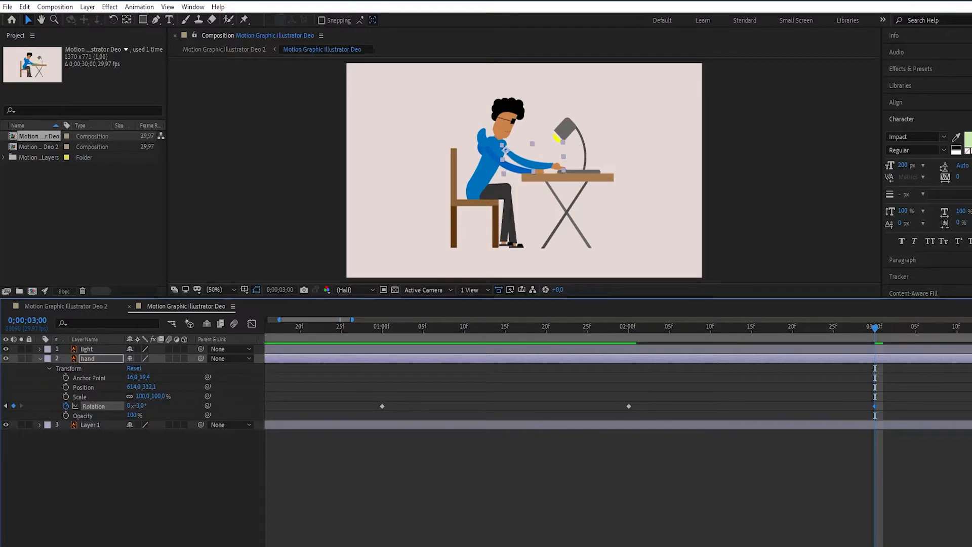
pyautogui.hotkey('ctrl', 'shift', 'a')
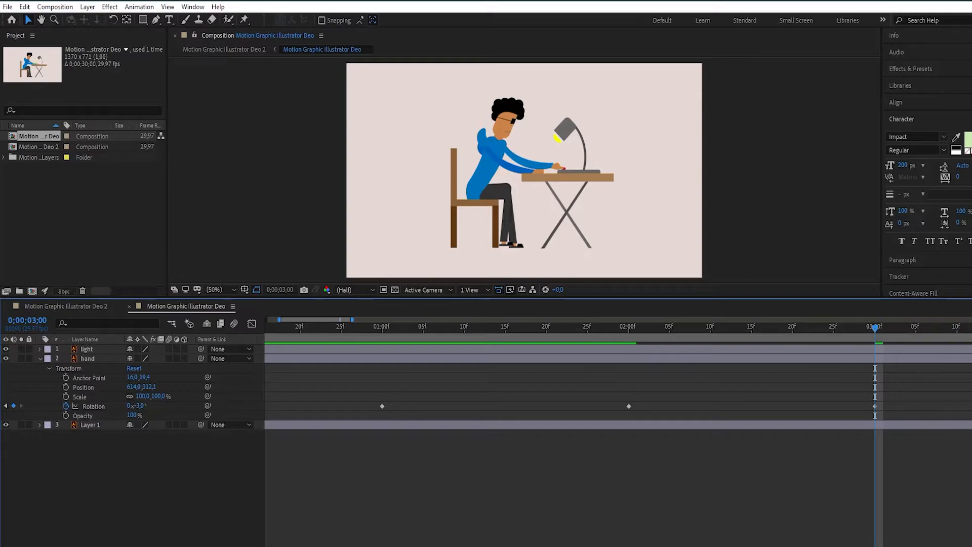
pyautogui.press('Home')
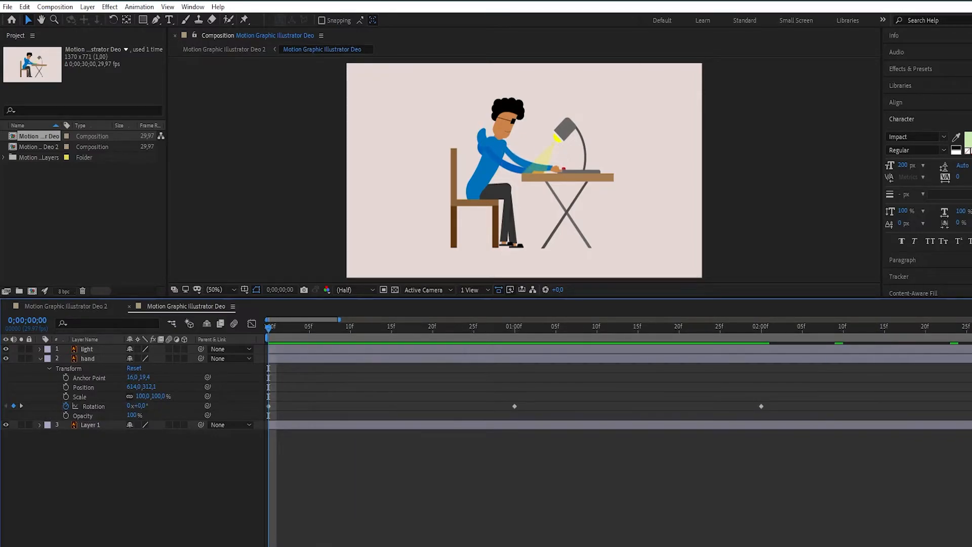
# - Preview the lamp and hand animation from frame 0, stop it, and inspect the timeline around the rotation keyframe at 0;00;03;00
pyautogui.press('space')
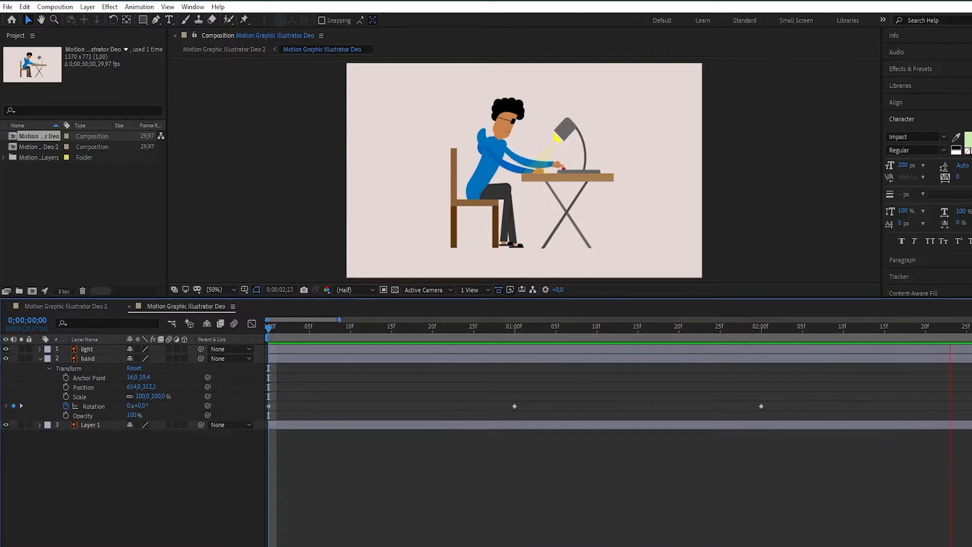
pyautogui.press('space')
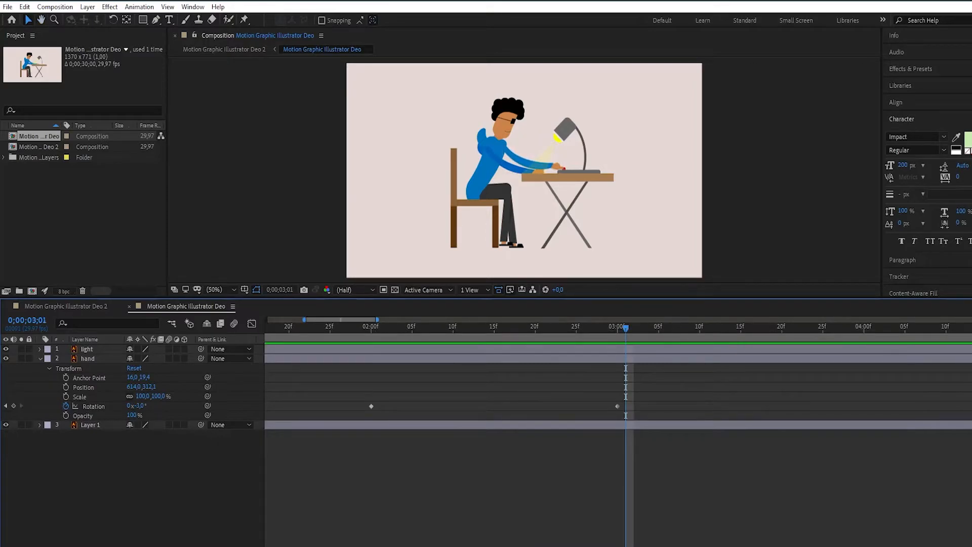
pyautogui.press('pageup')
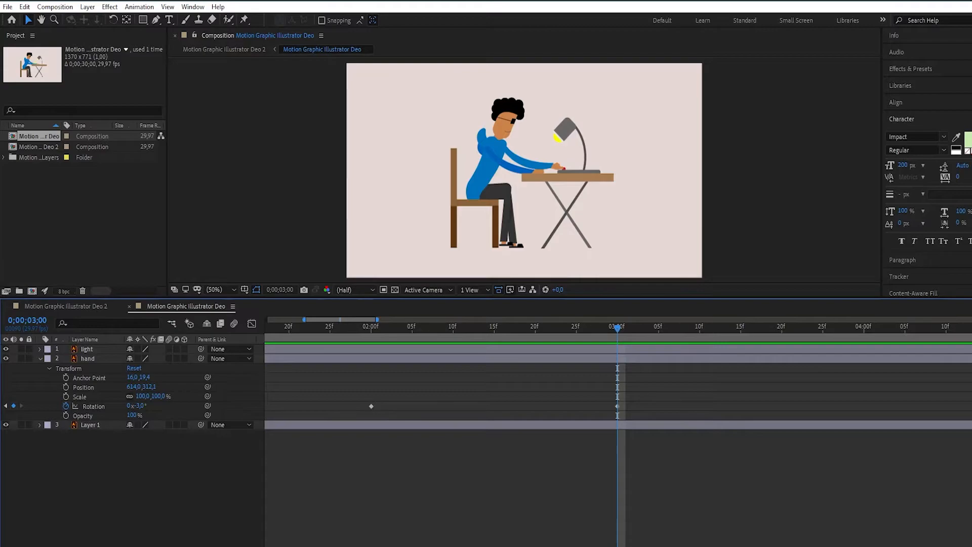
pyautogui.hscroll(-6, 618, 431)
pyautogui.hscroll(3, 618, 430)
pyautogui.hscroll(-3, 618, 431)
pyautogui.hscroll(8, 617, 430)
pyautogui.hscroll(-2, 618, 431)
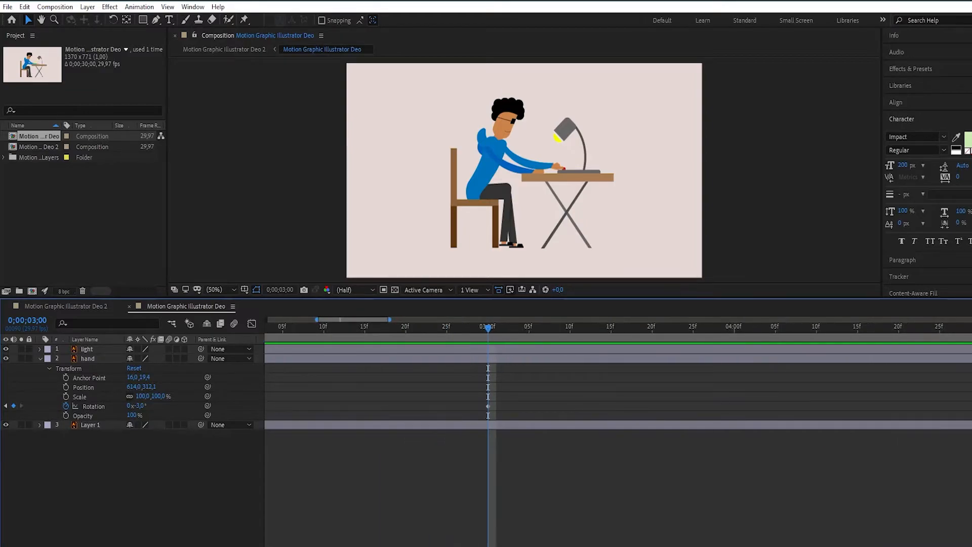
pyautogui.hscroll(-3, 618, 431)
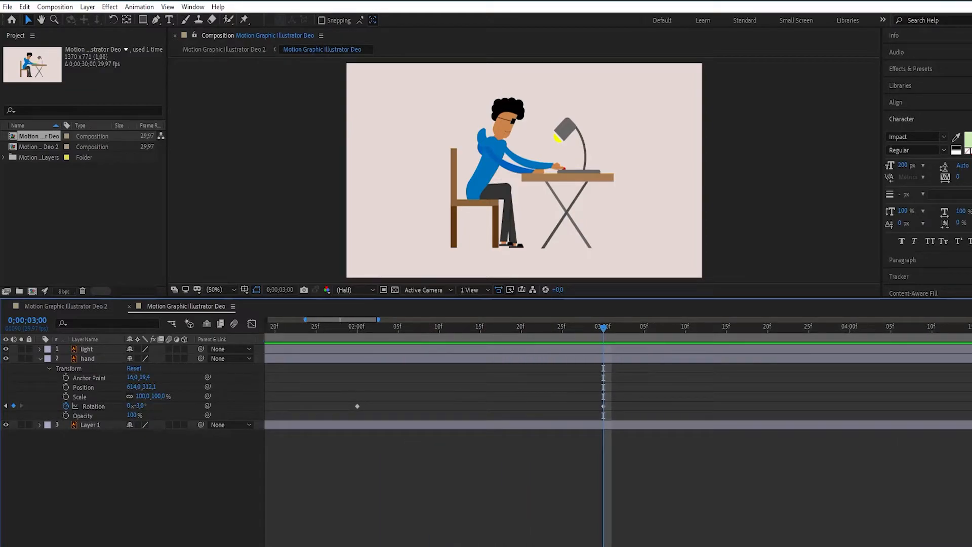
pyautogui.hscroll(-10, 618, 431)
pyautogui.hscroll(6, 618, 430)
pyautogui.hscroll(-7, 618, 431)
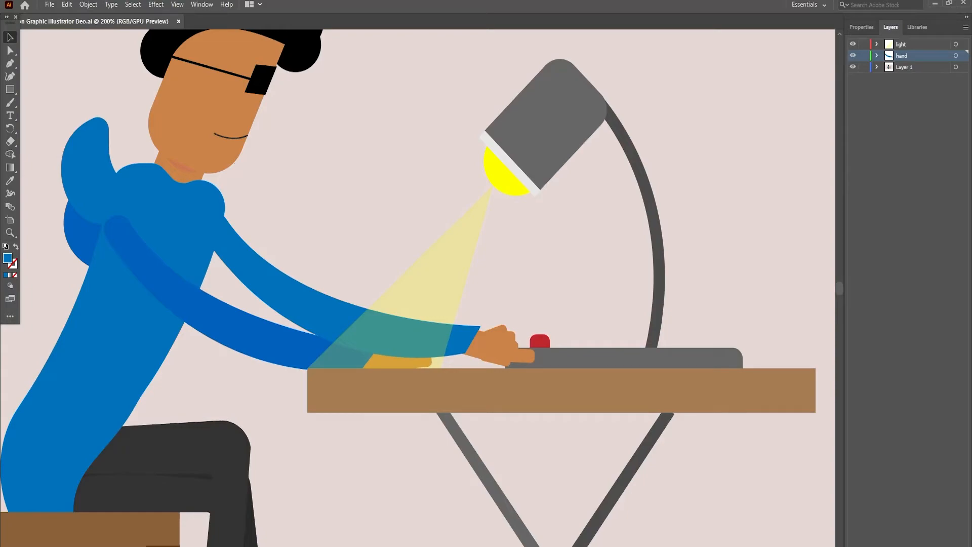
# - Add a new layer, move it to the bottom of the layer stack below Layer 1, and name it "background"
pyautogui.press('z')
pyautogui.moveTo(555, 173); pyautogui.dragTo(474, 172)
pyautogui.press('v')
pyautogui.hotkey('ctrl', 'l')
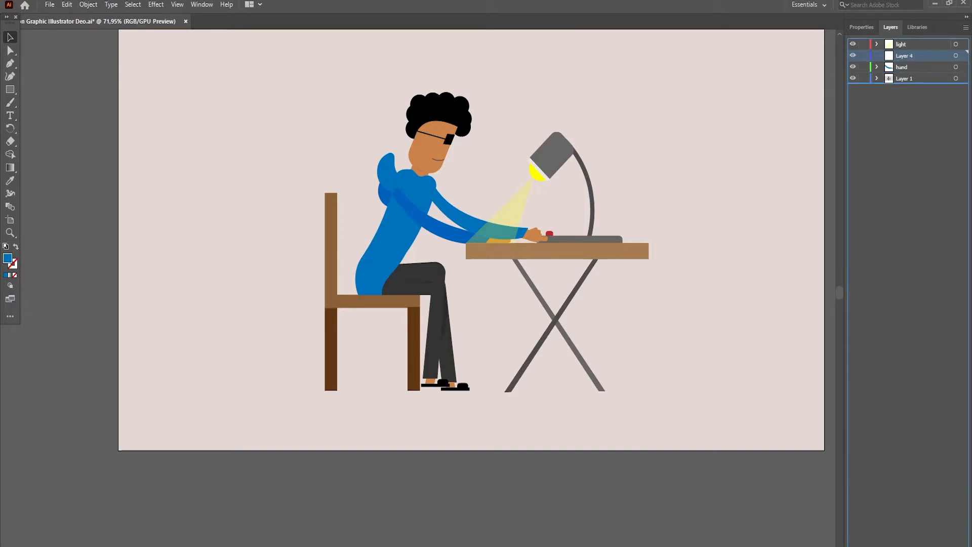
pyautogui.moveTo(905, 56); pyautogui.dragTo(905, 82)
pyautogui.doubleClick(905, 78)
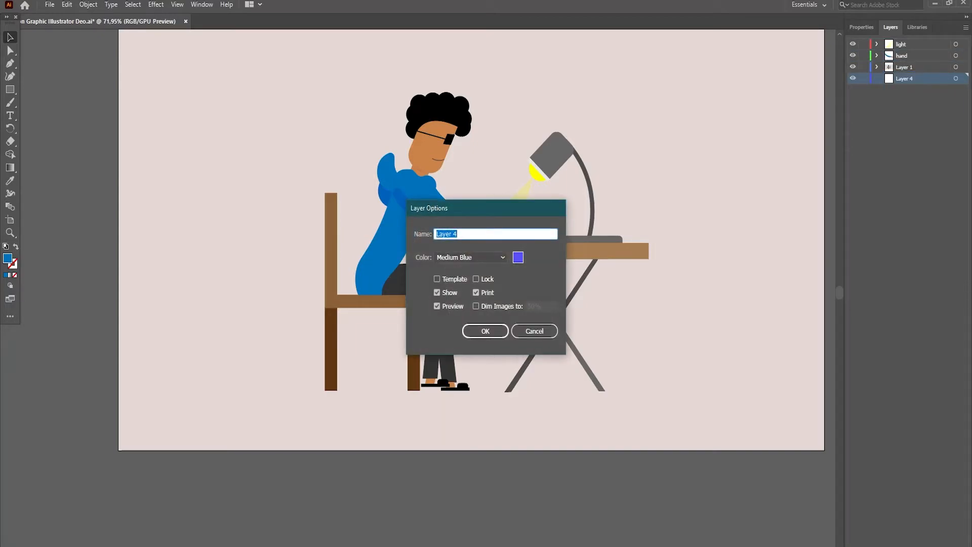
pyautogui.click(534, 332)
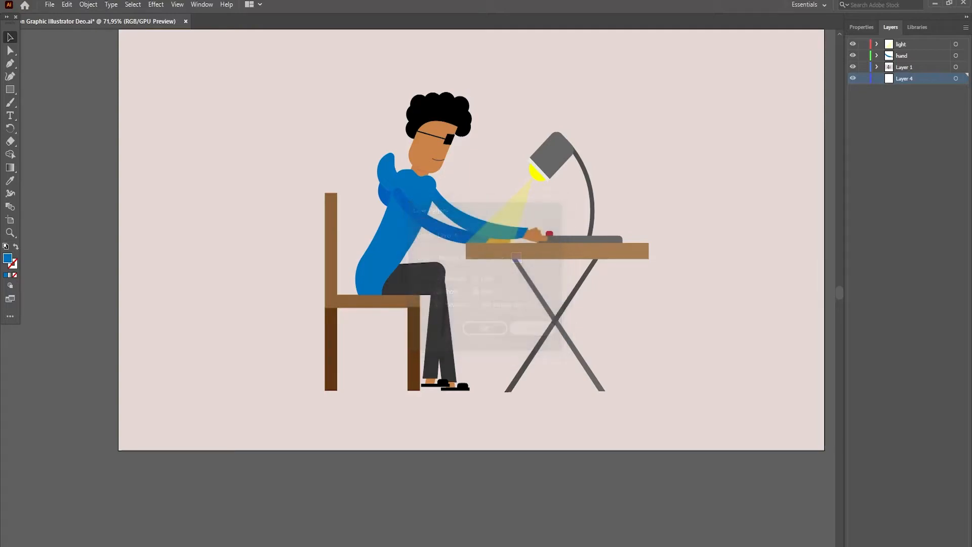
pyautogui.doubleClick(905, 78)
pyautogui.write('background')
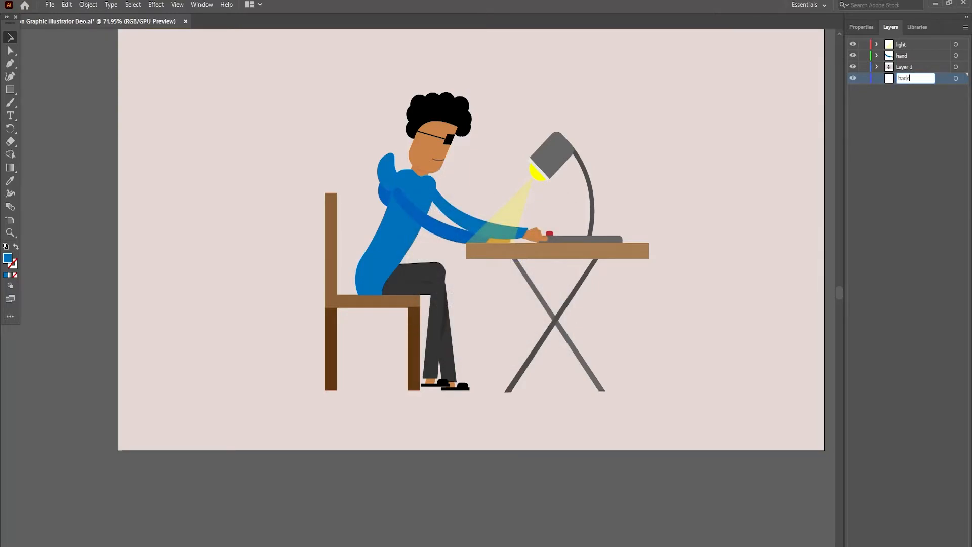
pyautogui.press('Return')
# - Draw a rectangle of about 1369 × 770 px covering the whole artboard on the background layer
pyautogui.press('m')
pyautogui.scroll(1, 471, 254)
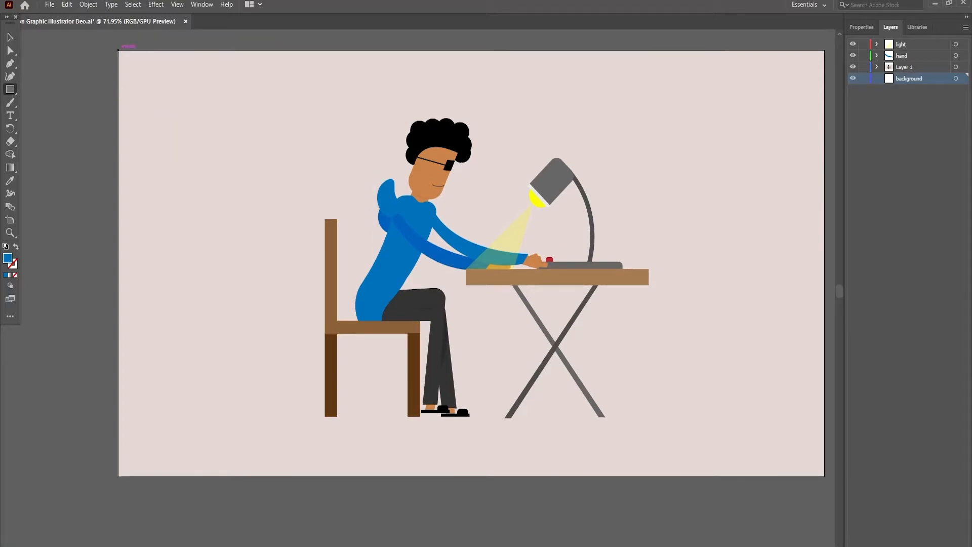
pyautogui.moveTo(118, 50); pyautogui.dragTo(662, 476)
pyautogui.press('v')
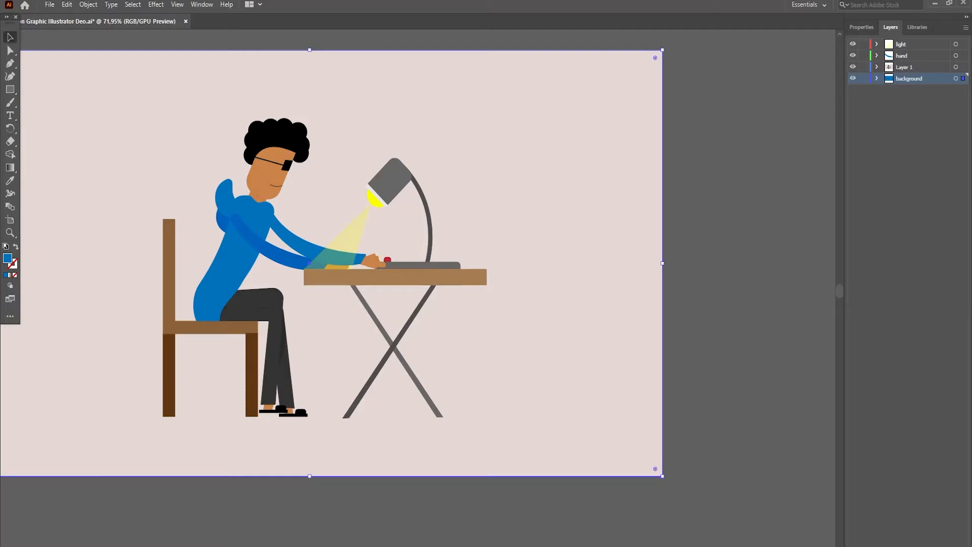
# - Fill the artboard-sized rectangle on the background layer with black and deselect it
pyautogui.click(862, 28)
pyautogui.click(855, 147)
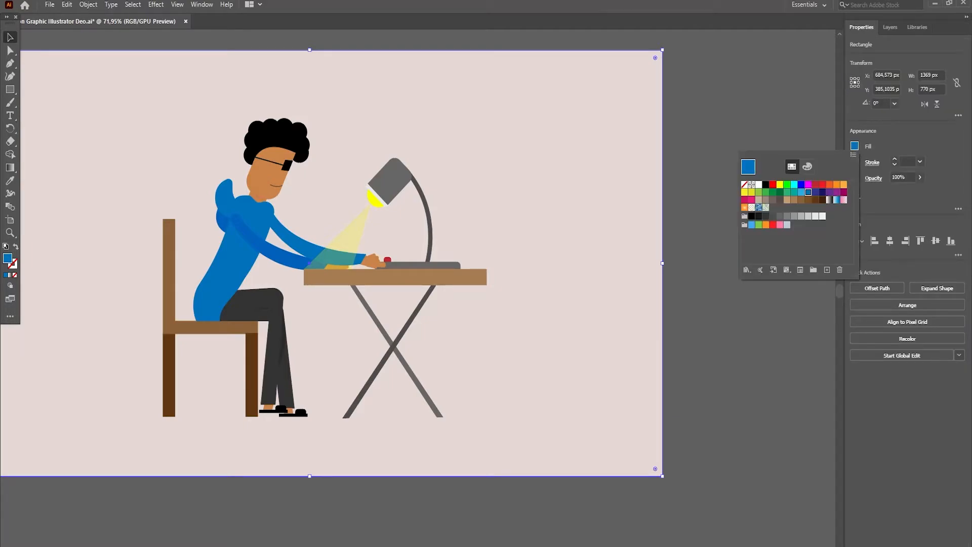
pyautogui.click(766, 185)
pyautogui.click(724, 223)
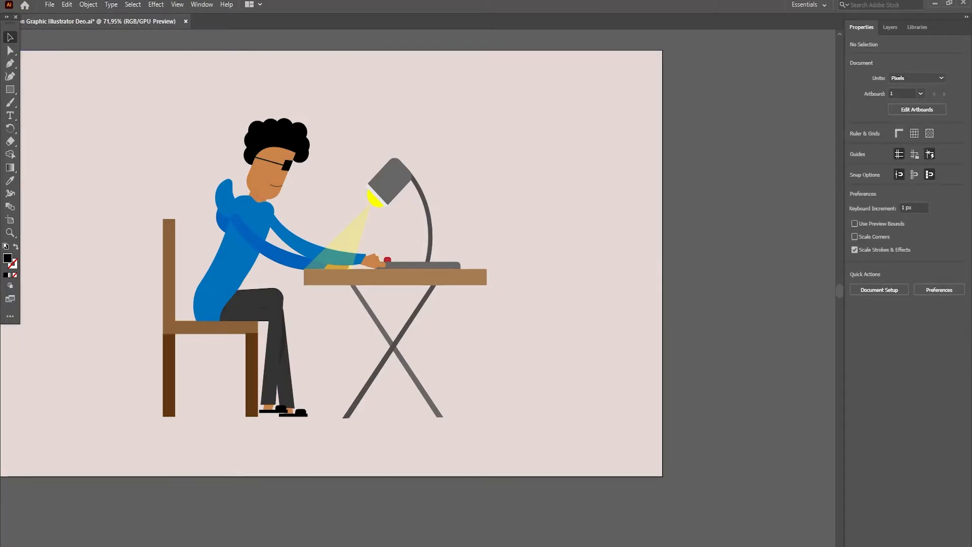
pyautogui.hscroll(-5, 417, 263)
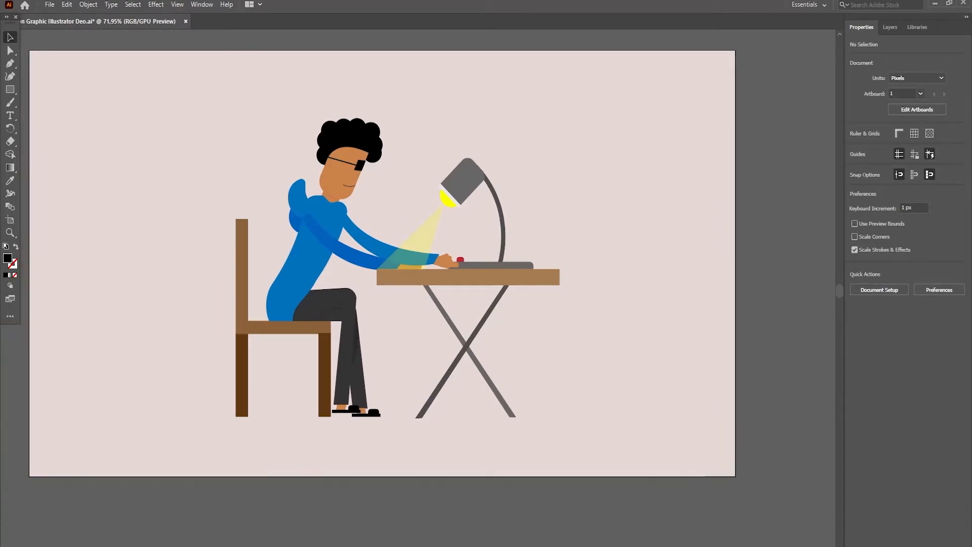
pyautogui.scroll(1, 427, 271)
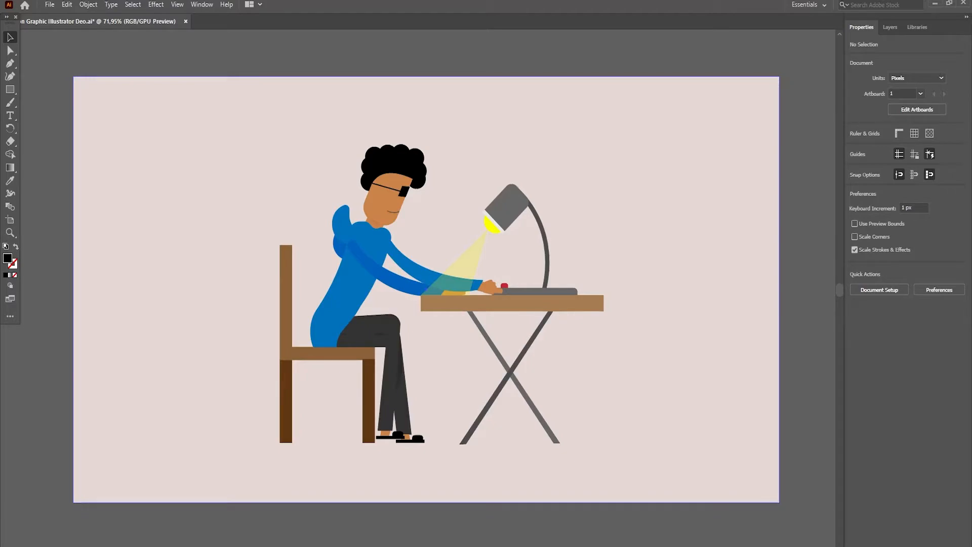
# - Hide Layer 1 briefly to check the background rectangle, and show the layer again
pyautogui.click(890, 27)
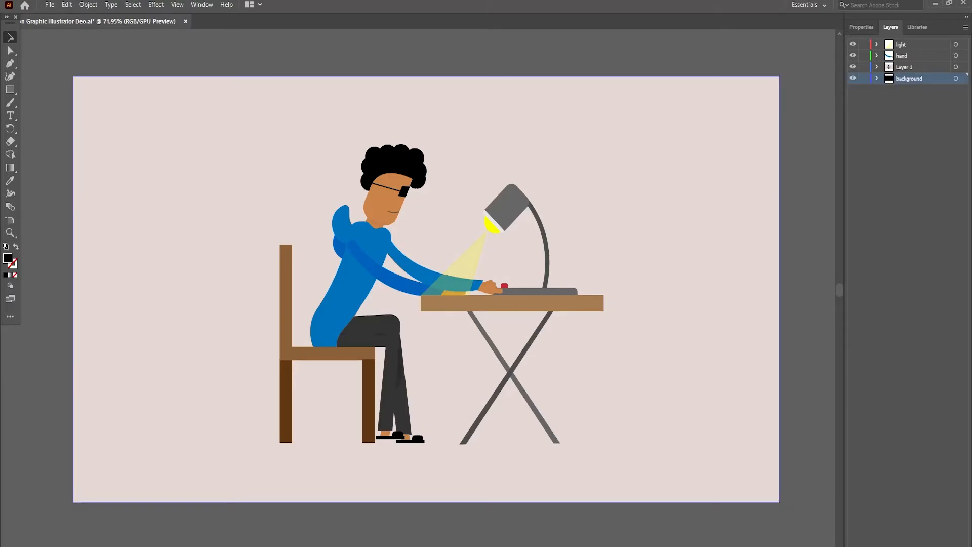
pyautogui.click(852, 67)
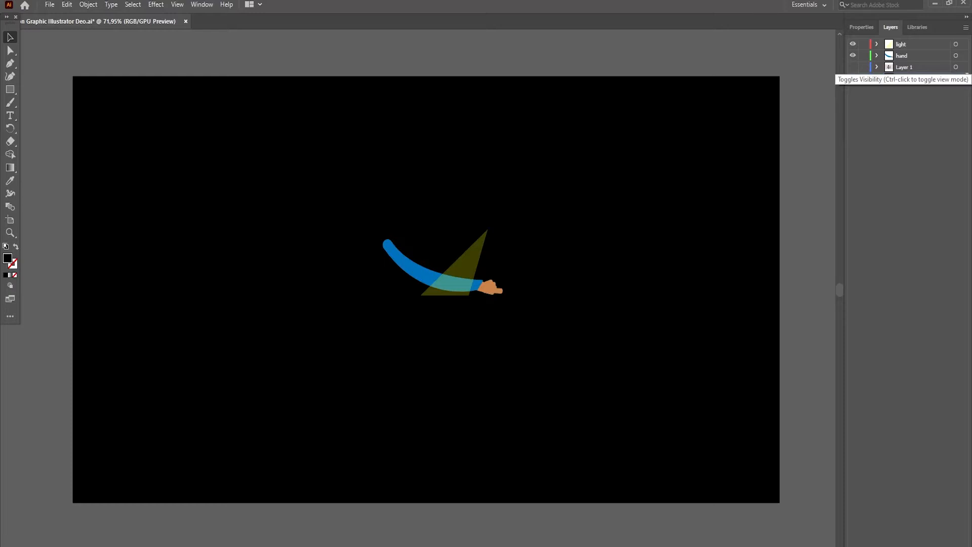
pyautogui.click(853, 67)
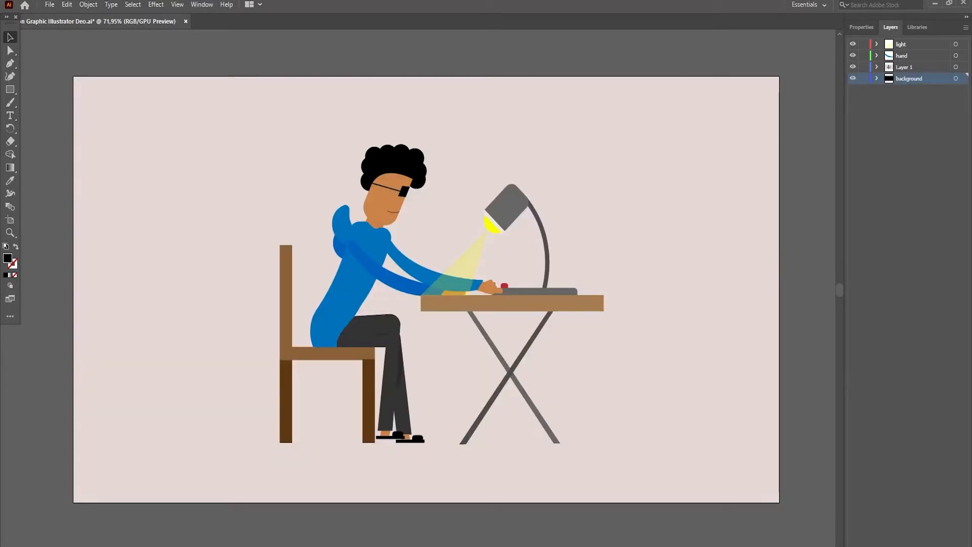
# - Add a new layer named "eyes" between Layer 1 and background, and hide Layer 1
pyautogui.hotkey('ctrl', 'l')
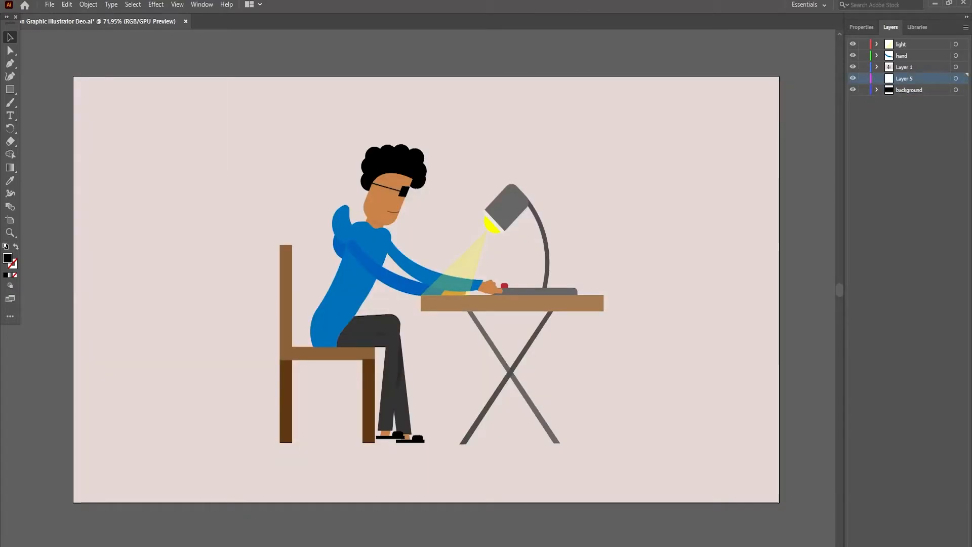
pyautogui.doubleClick(905, 78)
pyautogui.write('eyes')
pyautogui.press('Return')
pyautogui.click(853, 67)
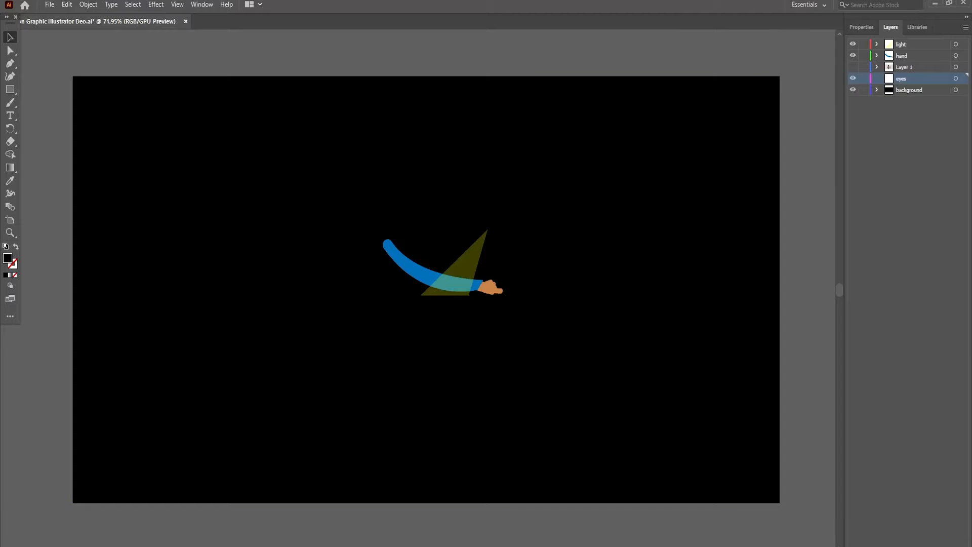
# - Draw a circle of about 30 px on the eyes layer, above the arm's shoulder end, and fill it with white
pyautogui.moveTo(10, 89); pyautogui.dragTo(51, 103)
pyautogui.moveTo(377, 172); pyautogui.dragTo(393, 187)
pyautogui.press('v')
pyautogui.click(861, 27)
pyautogui.click(855, 147)
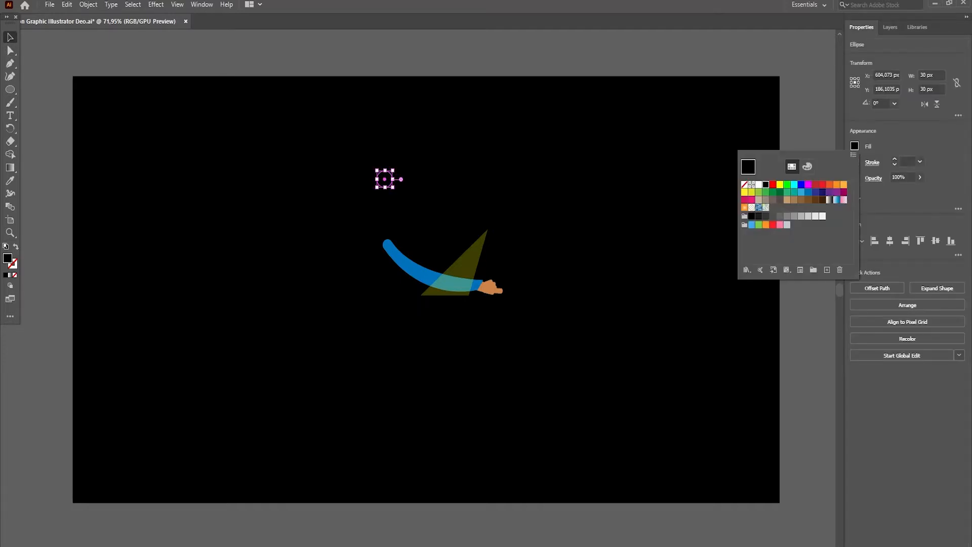
pyautogui.click(759, 185)
pyautogui.click(809, 121)
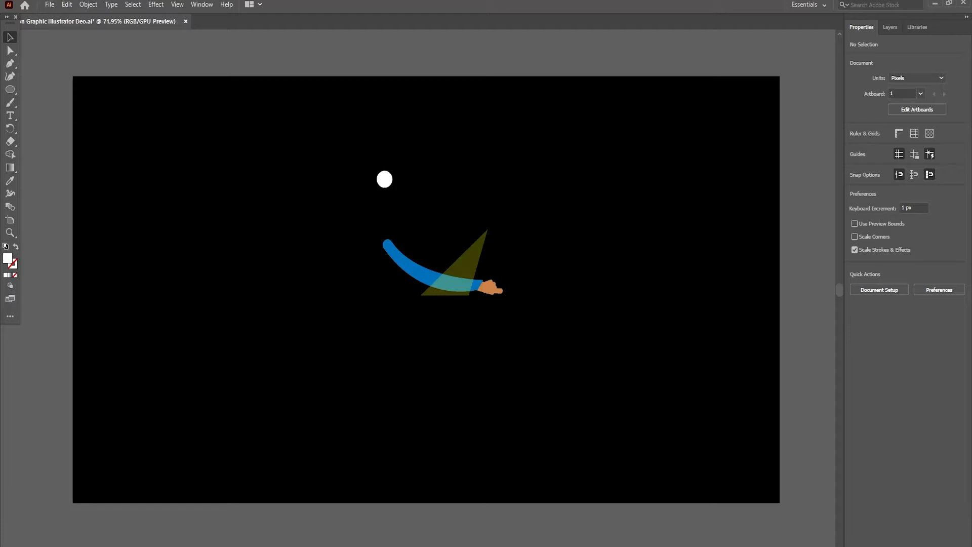
# - Duplicate the white circle a short distance to its right, level with the first, to form the second eye
pyautogui.moveTo(385, 179); pyautogui.dragTo(409, 179)
pyautogui.click(809, 122)
pyautogui.click(10, 233)
pyautogui.click(462, 220)
pyautogui.click(335, 222)
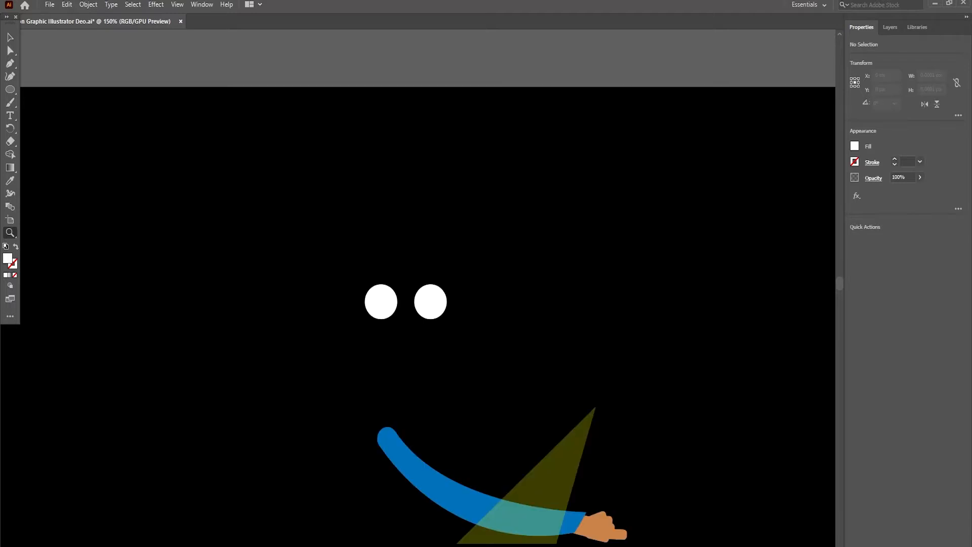
# - Add a new layer above the eyes layer and draw a pupil circle of about 14 px inside the left eye
pyautogui.press('v')
pyautogui.click(890, 26)
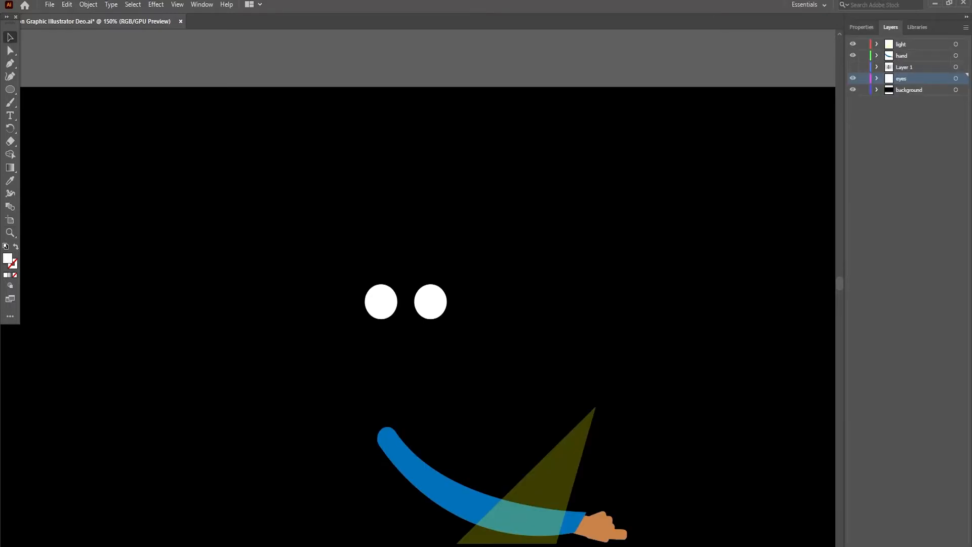
pyautogui.hotkey('ctrl', 'l')
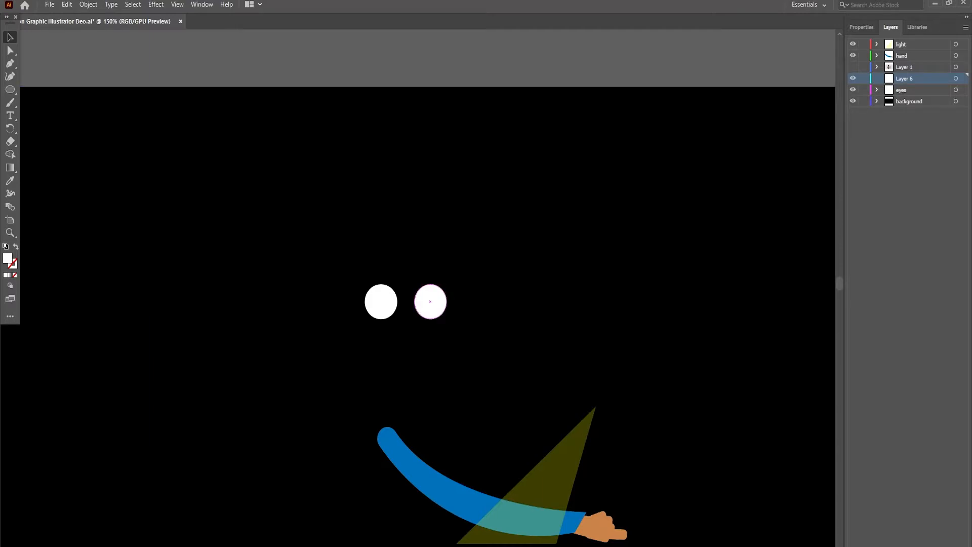
pyautogui.press('l')
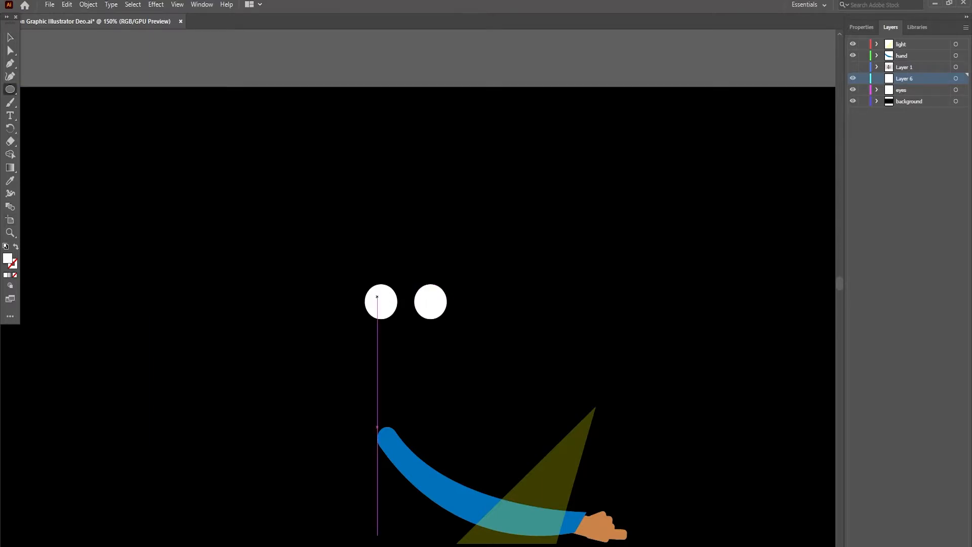
pyautogui.moveTo(378, 297); pyautogui.dragTo(393, 313)
pyautogui.press('v')
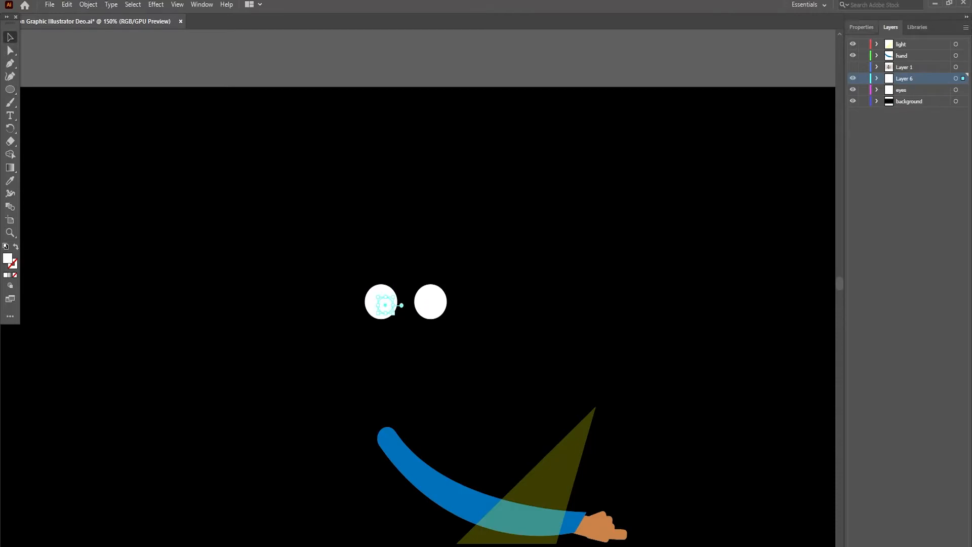
# - Fill the left eye's pupil circle with blue and deselect it
pyautogui.click(862, 27)
pyautogui.click(855, 147)
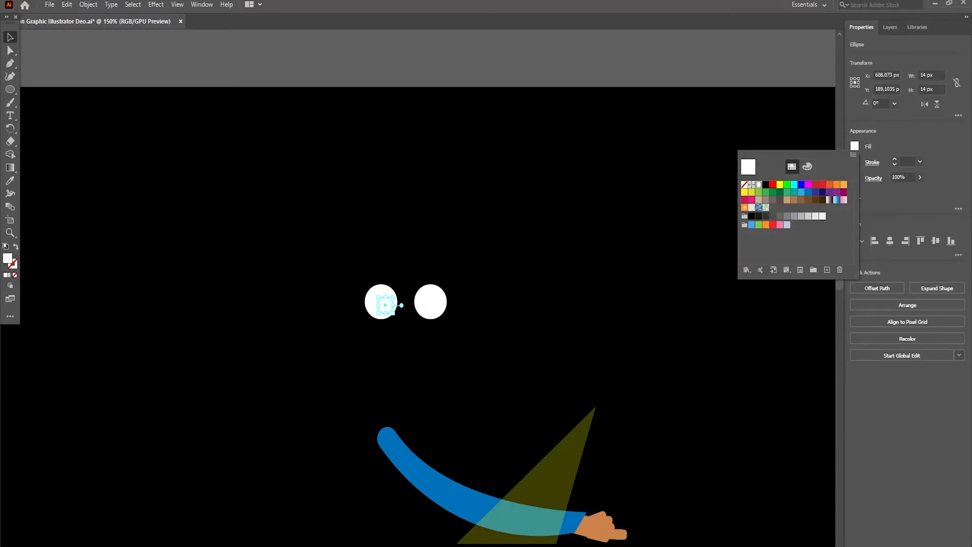
pyautogui.click(802, 184)
pyautogui.click(649, 62)
pyautogui.click(648, 62)
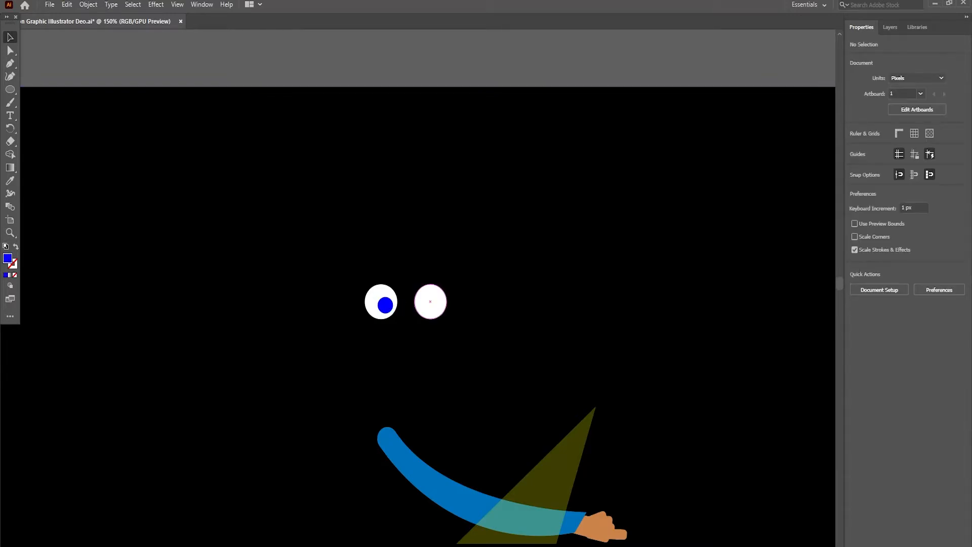
# - Duplicate the blue pupil onto the right eye and nudge it left to match the left pupil's placement
pyautogui.moveTo(385, 305); pyautogui.dragTo(438, 306)
pyautogui.click(486, 61)
pyautogui.click(438, 306)
pyautogui.press('Down')
pyautogui.press('Up')
pyautogui.press('Left')
pyautogui.press('Left')
pyautogui.click(486, 61)
pyautogui.click(439, 305)
pyautogui.press('Left')
pyautogui.click(486, 61)
# - Rename the layer holding the blue pupils to "eyes m"
pyautogui.click(890, 27)
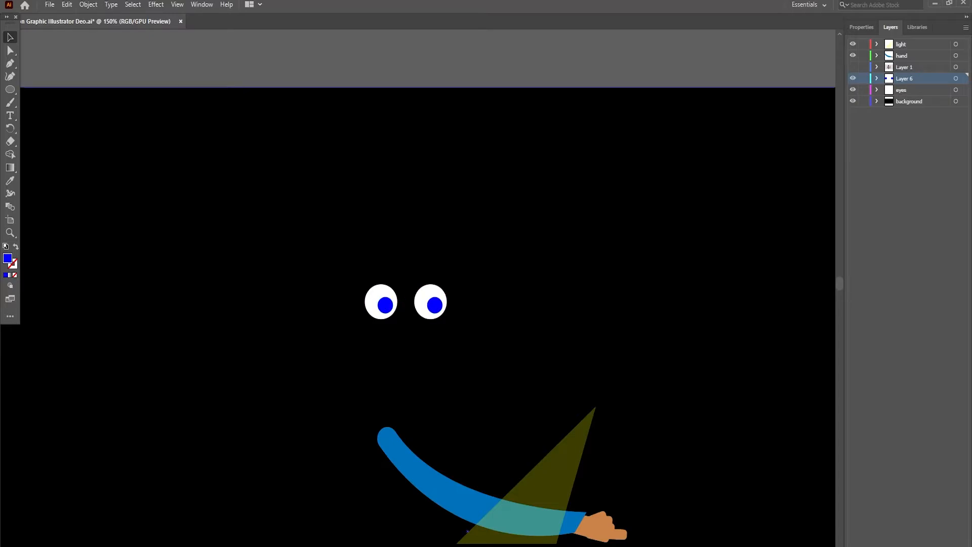
pyautogui.doubleClick(905, 78)
pyautogui.write('eyes m')
# - Save the illustration with Layer 1 hidden and switch to After Effects
pyautogui.click(853, 67)
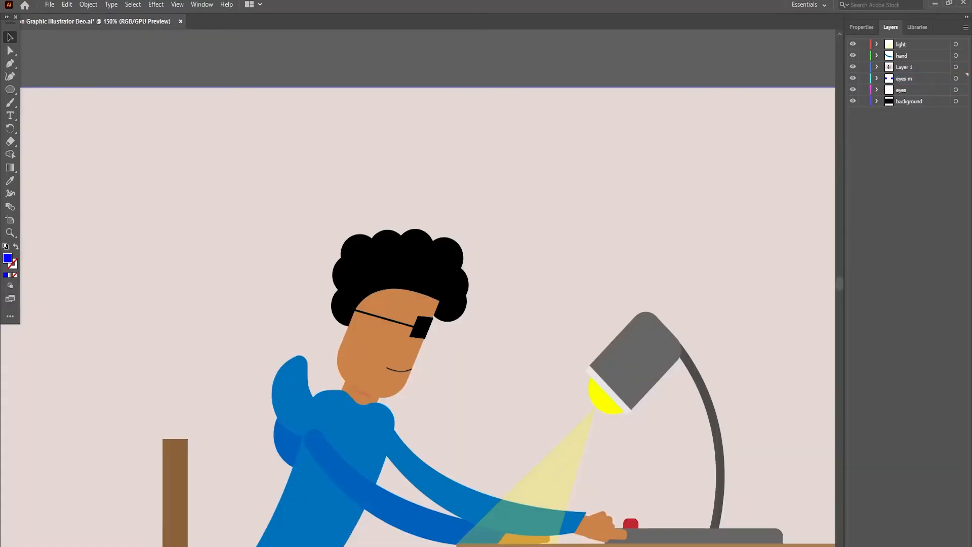
pyautogui.click(854, 67)
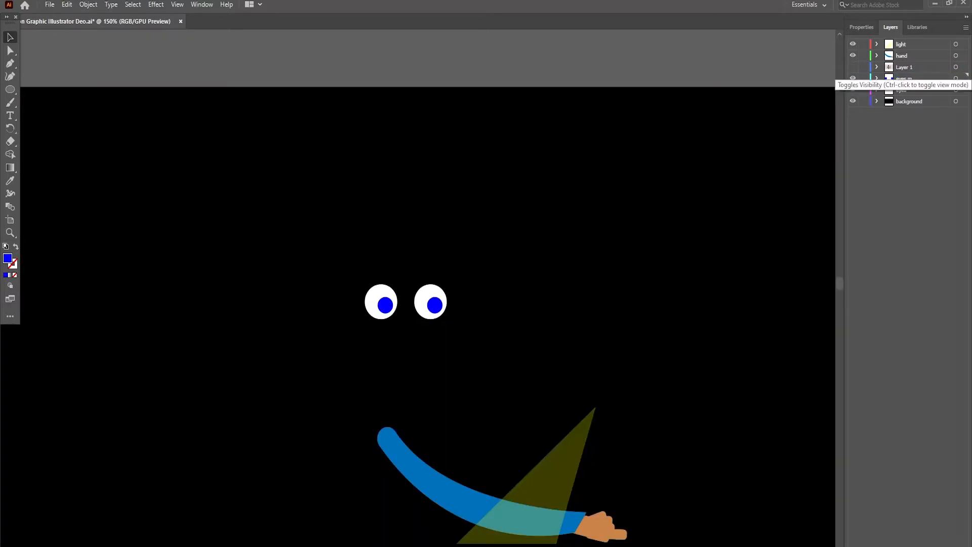
pyautogui.hotkey('ctrl', 's')
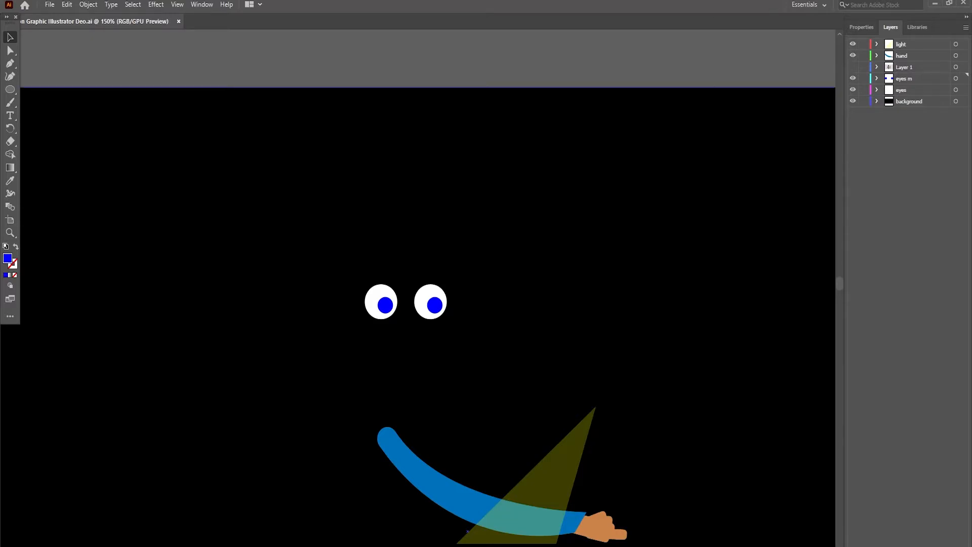
pyautogui.click(186, 544)
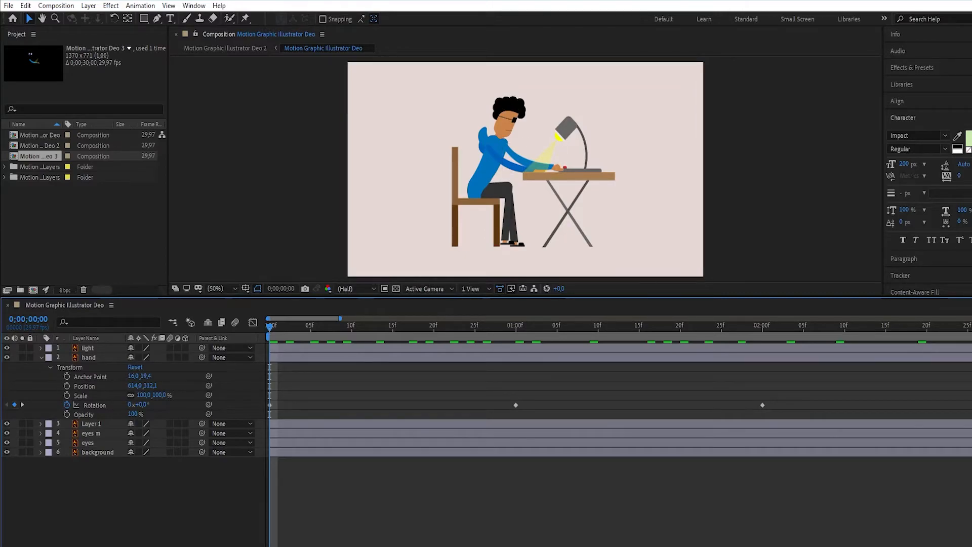
# - Start opacity keyframing for the background layer at 0;00;03;00
pyautogui.press('space')
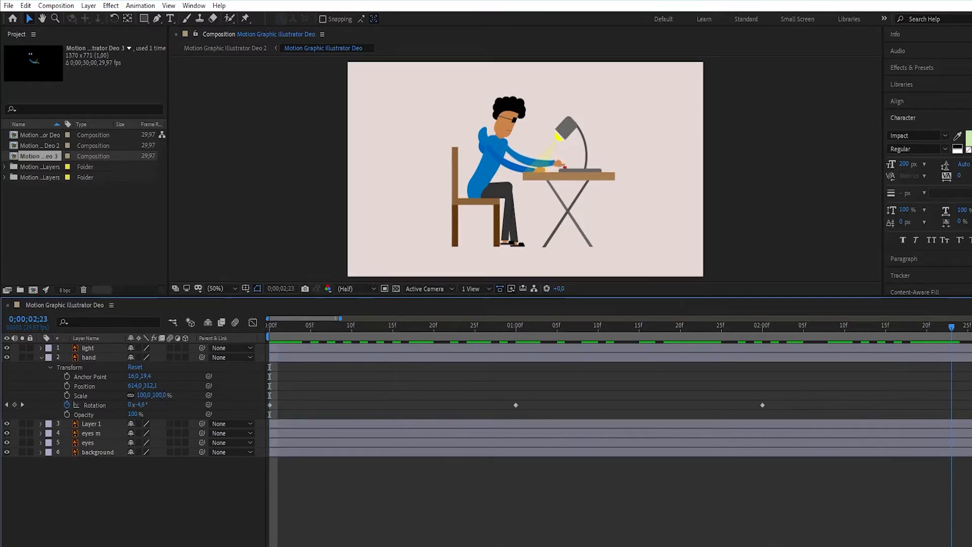
pyautogui.moveTo(971, 327); pyautogui.dragTo(552, 326)
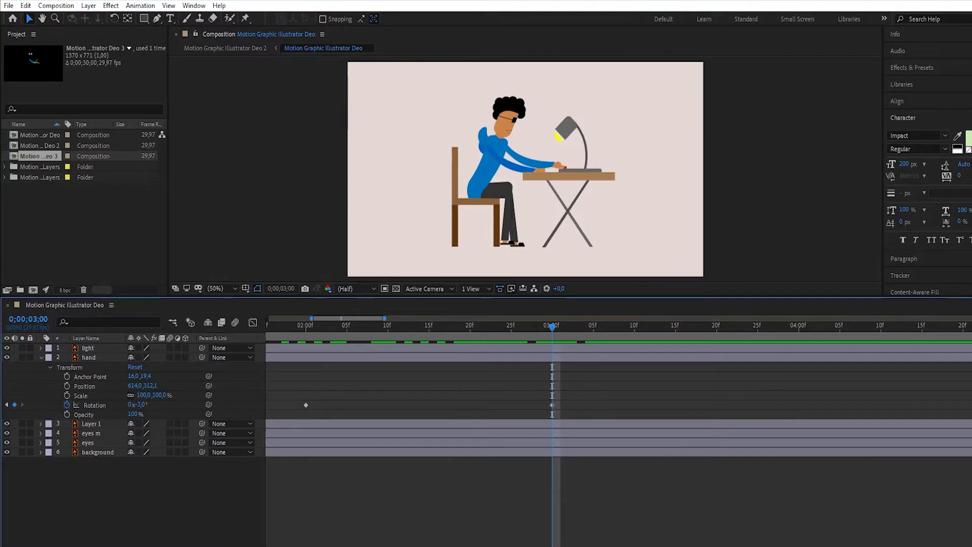
pyautogui.click(41, 452)
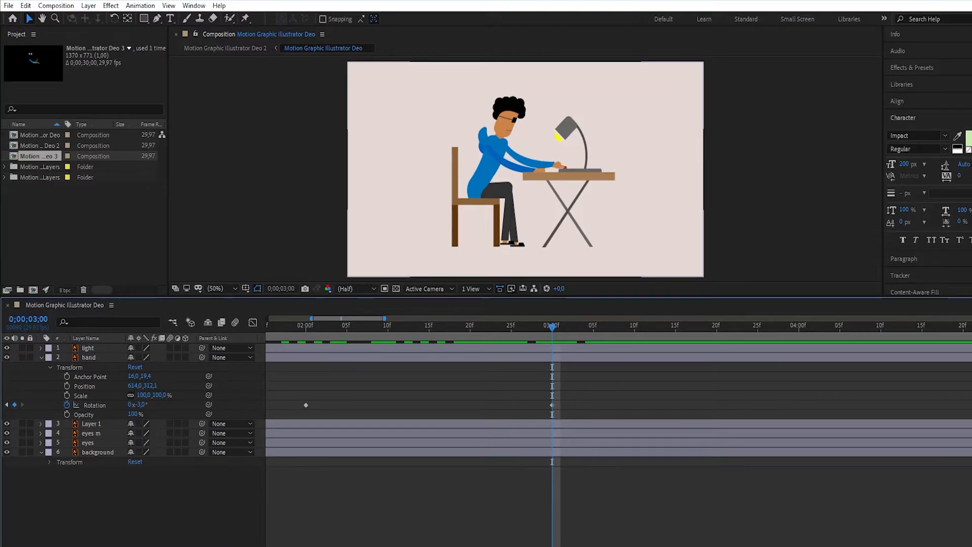
pyautogui.click(50, 462)
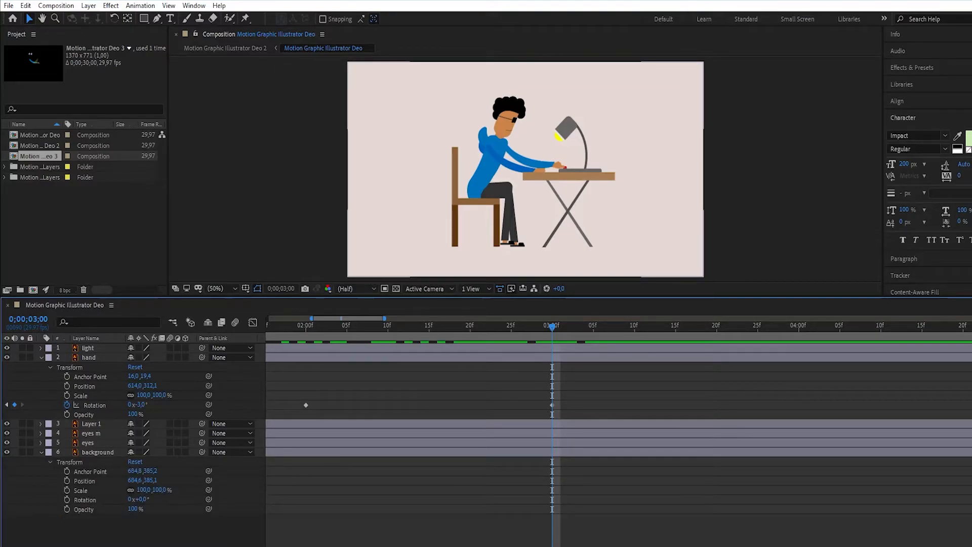
pyautogui.click(67, 509)
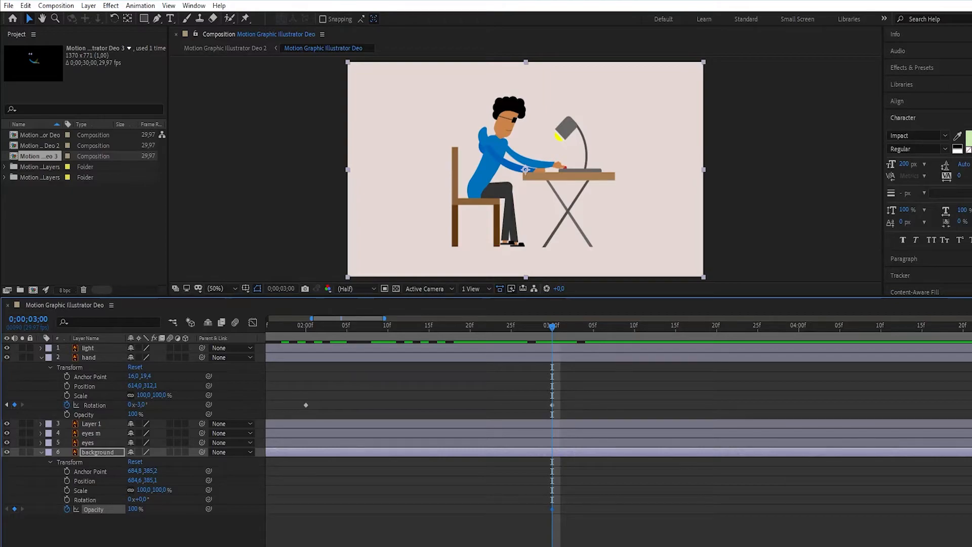
# - Move the background layer to the top of the stack and set its opacity keyframe at 0;00;03;00 to 100%
pyautogui.moveTo(97, 452); pyautogui.dragTo(101, 345)
pyautogui.click(134, 405)
pyautogui.write('0')
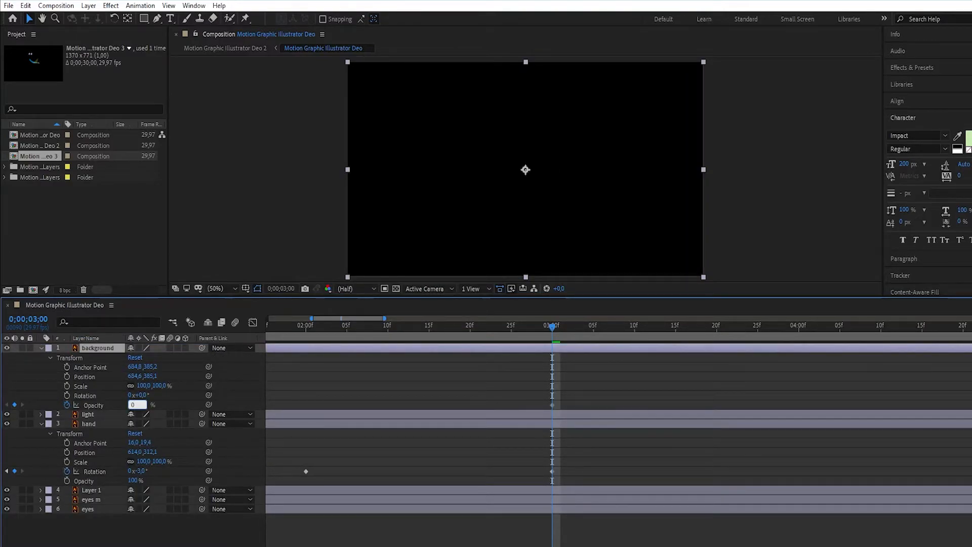
pyautogui.write('100')
pyautogui.press('Return')
# - Add an opacity keyframe of 0% to the background layer one frame earlier, at 0;00;02;29
pyautogui.press('pageup')
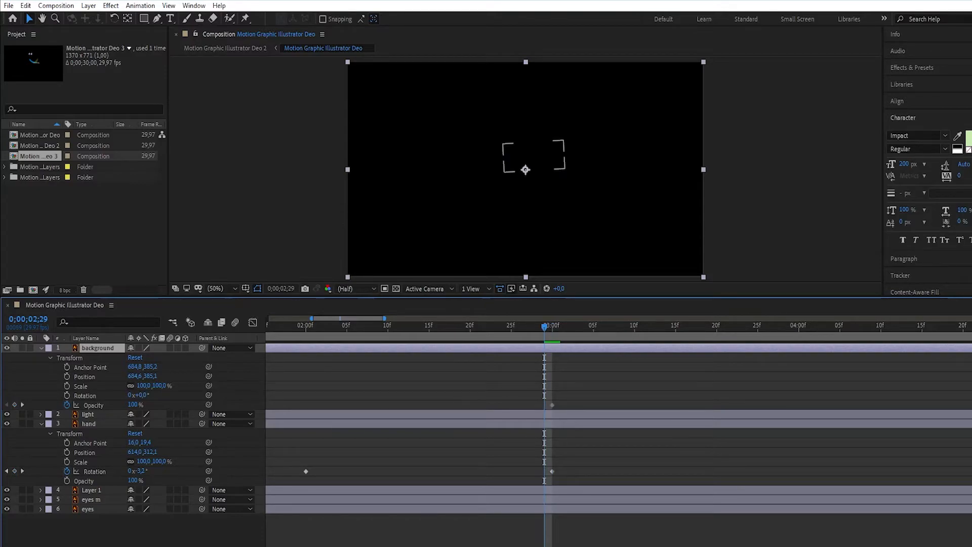
pyautogui.click(14, 405)
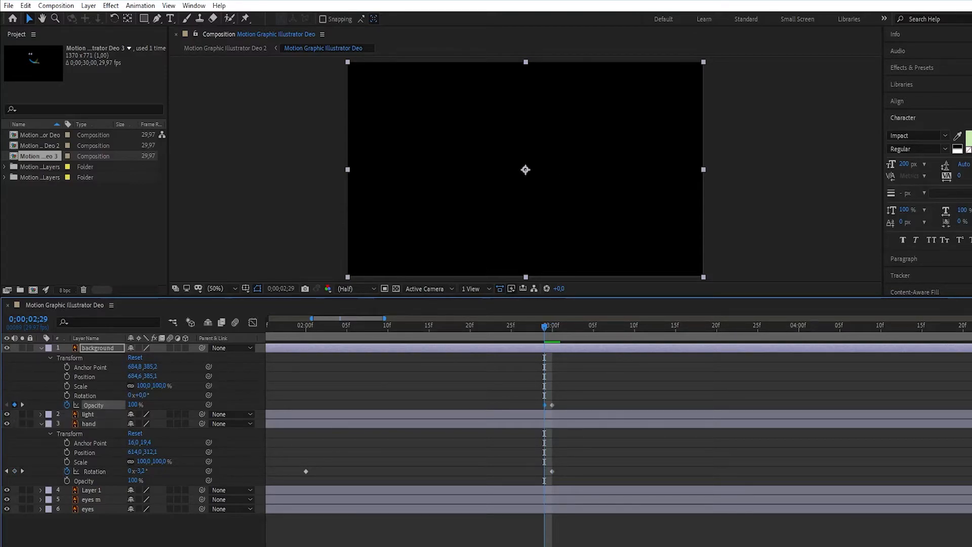
pyautogui.click(135, 404)
pyautogui.write('0')
pyautogui.press('Return')
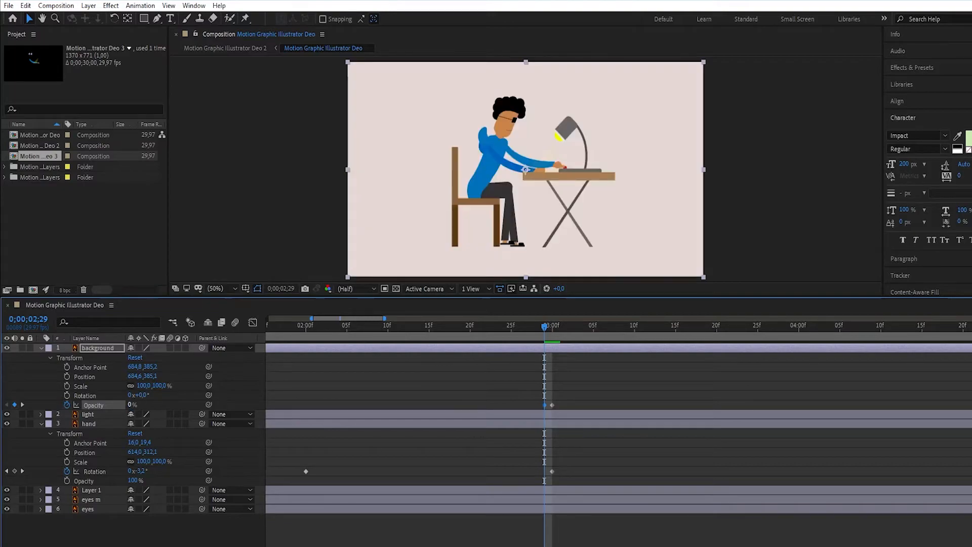
# - Preview the animation through the cut to black, return to 0;00;03;00 and deselect everything
pyautogui.press('space')
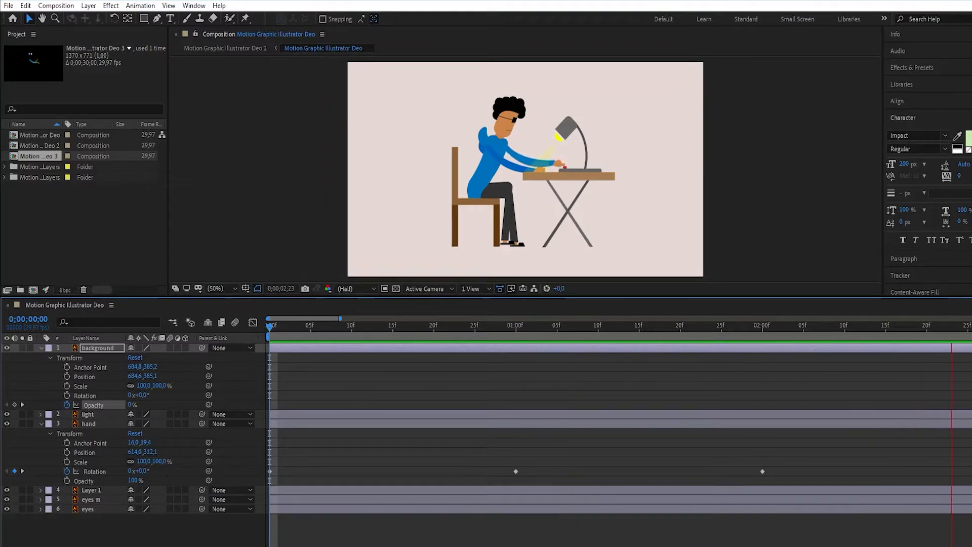
pyautogui.press('space')
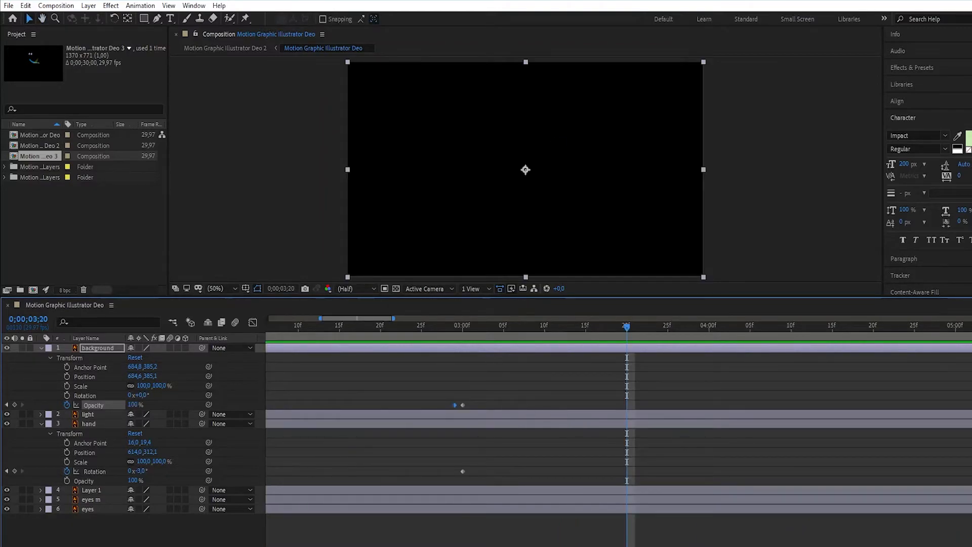
pyautogui.moveTo(627, 327)
pyautogui.mouseDown()
pyautogui.moveTo(447, 328)
pyautogui.moveTo(463, 328)
pyautogui.mouseUp()
pyautogui.hotkey('ctrl', 'shift', 'a')
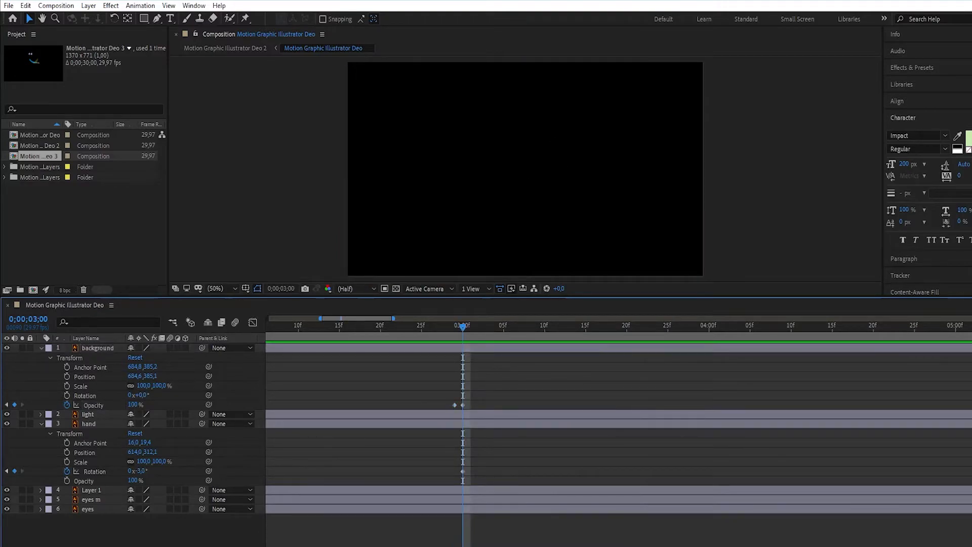
# - Move the "eyes m" and "eyes" layers above the background layer, keeping "eyes m" on top
pyautogui.click(506, 115)
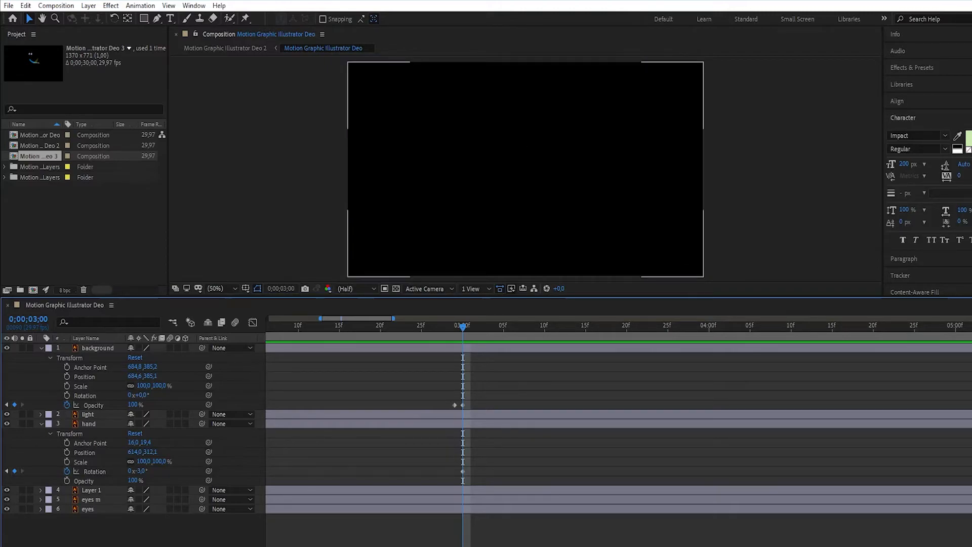
pyautogui.click(512, 114)
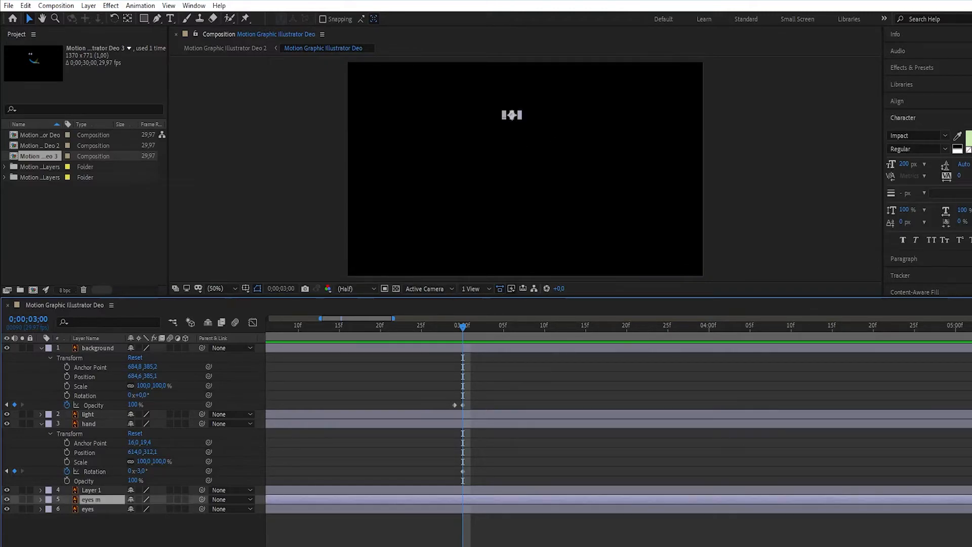
pyautogui.keyDown('shift'); pyautogui.click(512, 115); pyautogui.keyUp('shift')
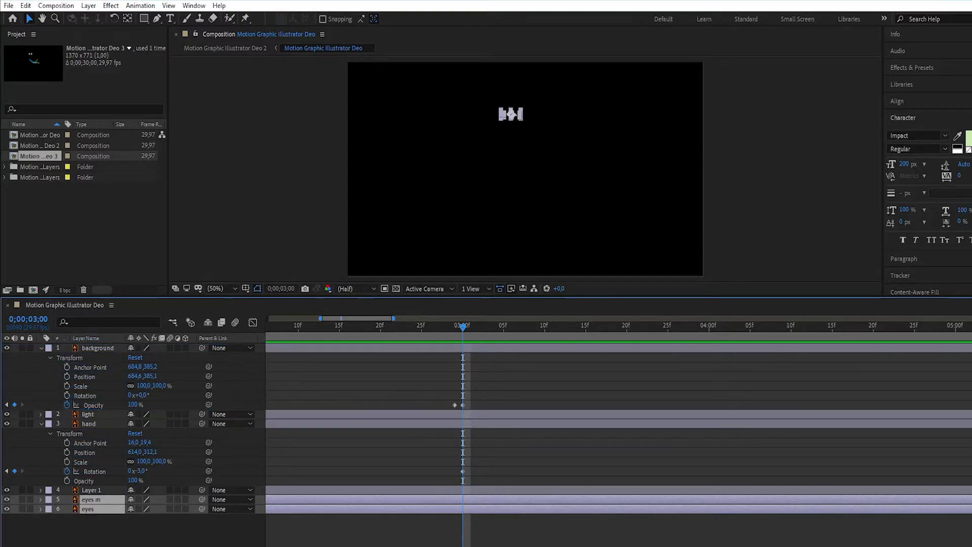
pyautogui.moveTo(91, 499); pyautogui.dragTo(91, 410)
pyautogui.click(587, 162)
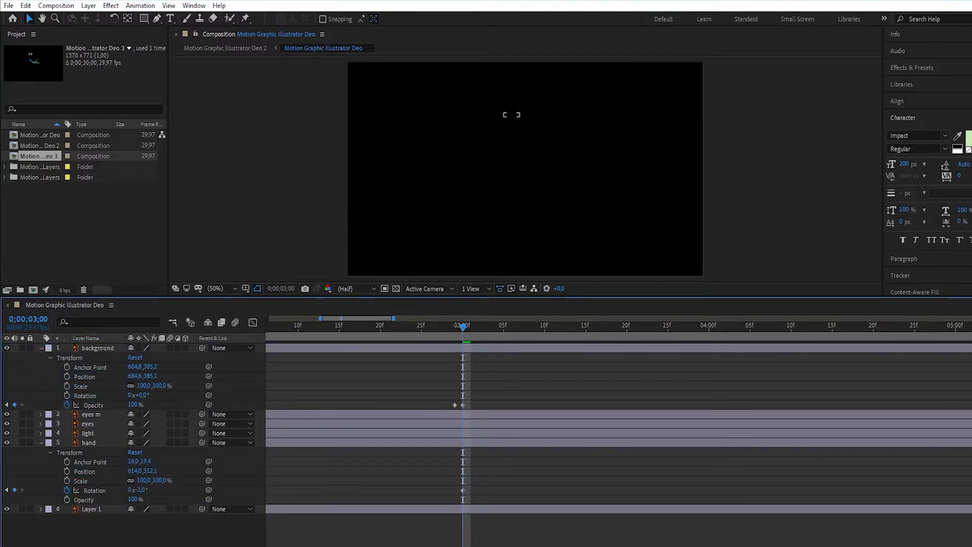
pyautogui.click(91, 414)
pyautogui.keyDown('shift'); pyautogui.click(89, 424); pyautogui.keyUp('shift')
pyautogui.moveTo(89, 424); pyautogui.dragTo(87, 343)
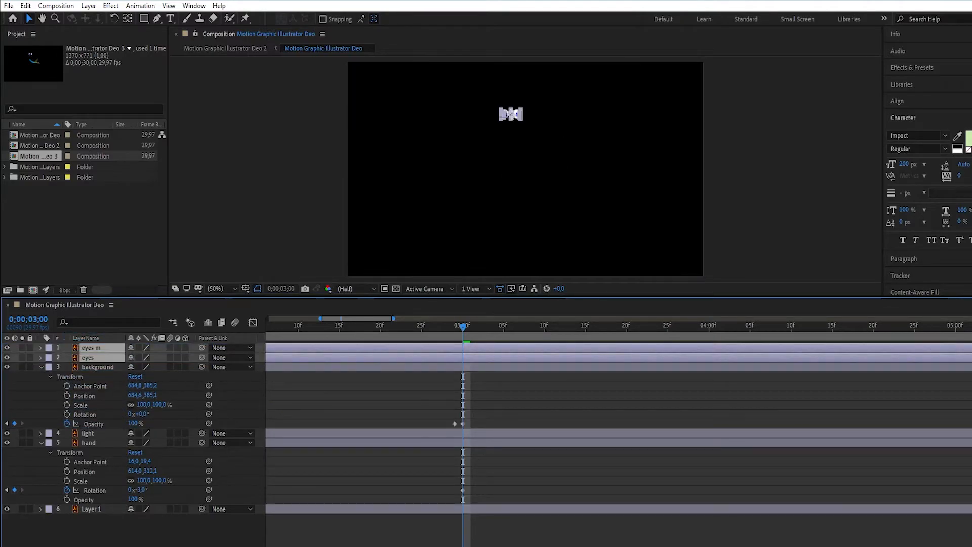
pyautogui.click(507, 401)
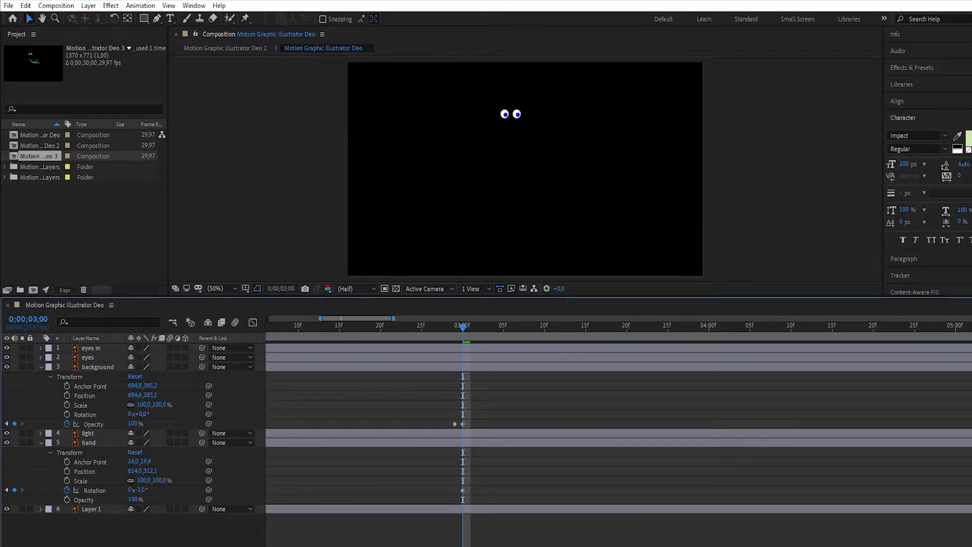
# - Start opacity keyframing for both the "eyes m" and "eyes" layers at 0;00;03;05
pyautogui.click(41, 357)
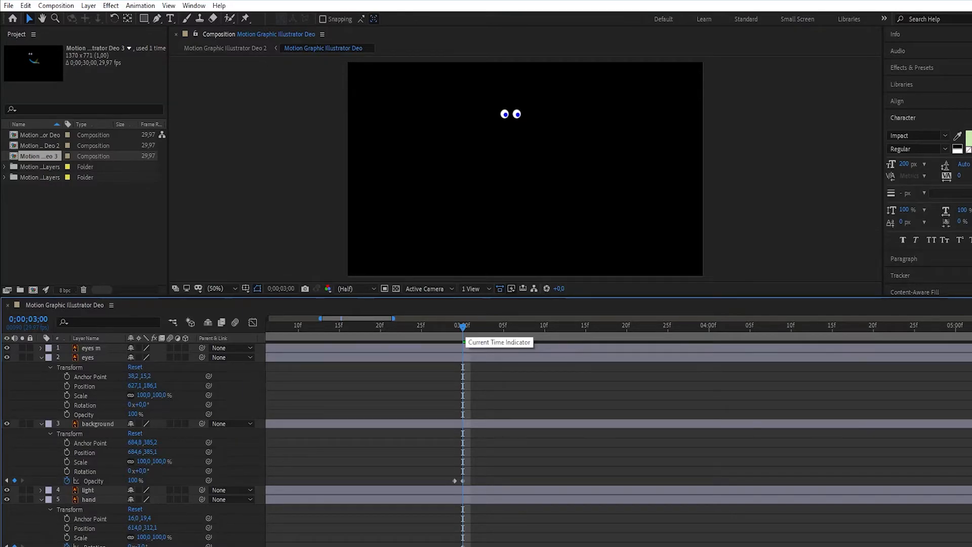
pyautogui.press('space')
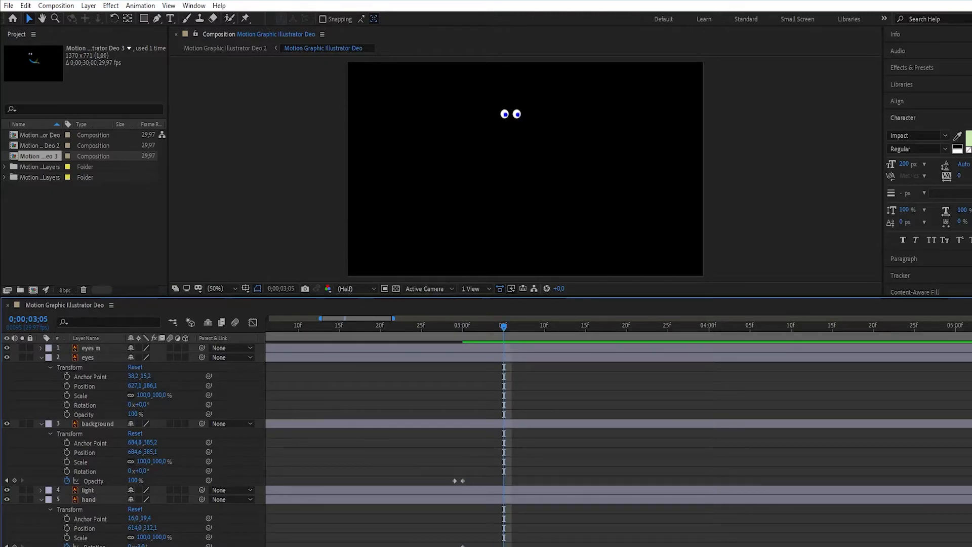
pyautogui.click(41, 348)
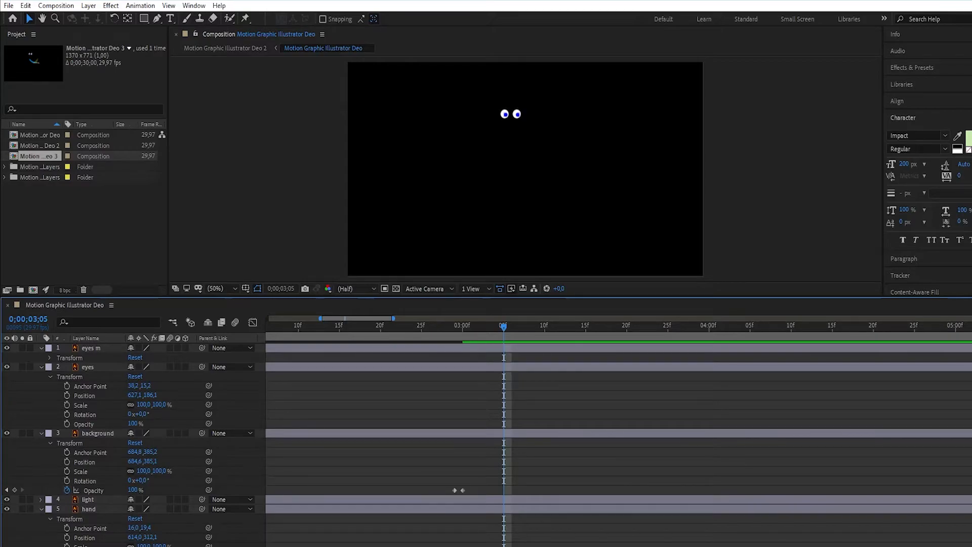
pyautogui.click(49, 358)
pyautogui.click(67, 405)
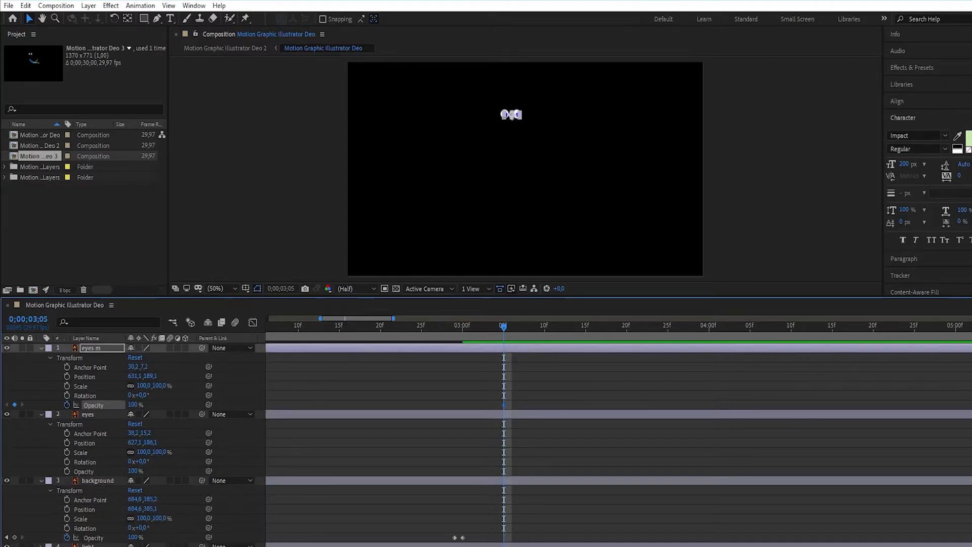
pyautogui.click(67, 471)
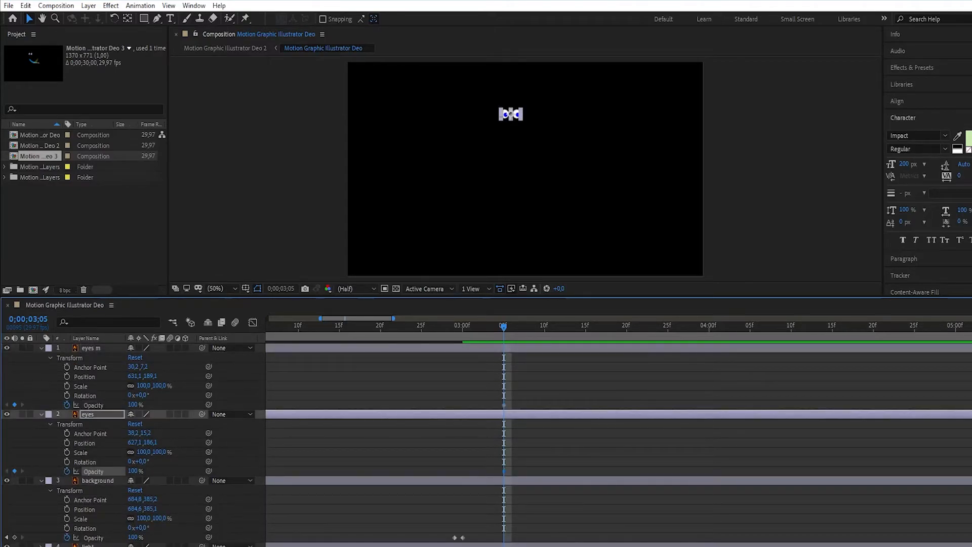
# - Set the opacity of the "eyes" and "eyes m" layers to 0% at 0;00;03;05
pyautogui.click(134, 471)
pyautogui.write('0')
pyautogui.press('Return')
pyautogui.click(135, 405)
pyautogui.write('0')
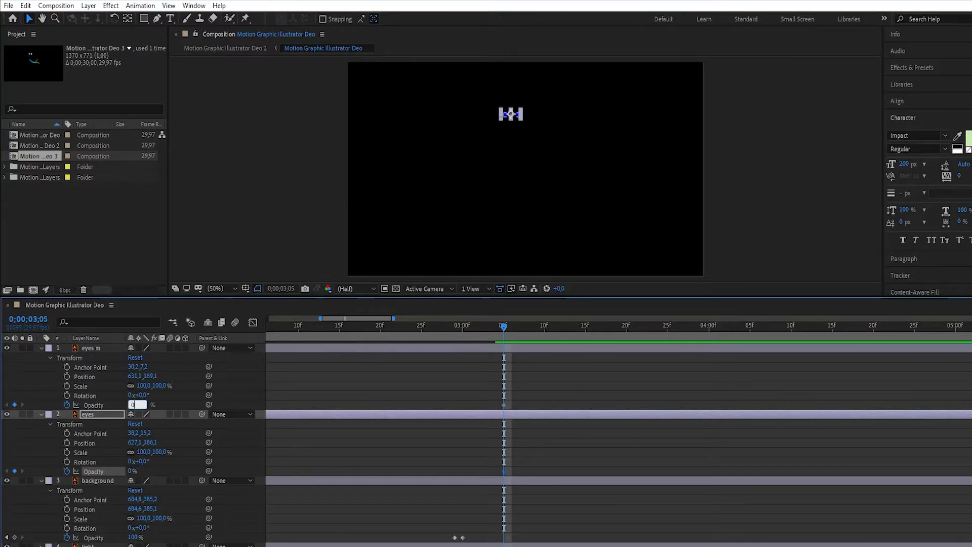
pyautogui.press('Return')
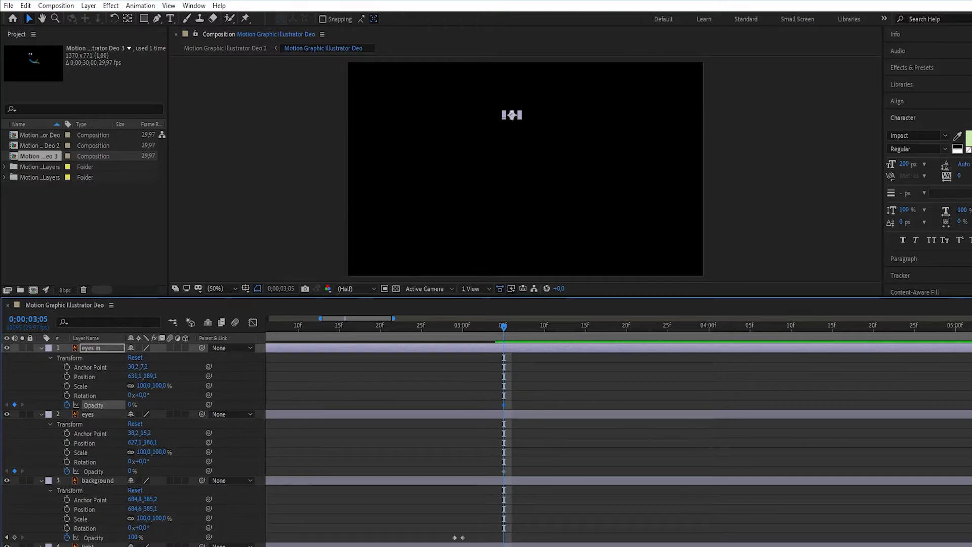
# - Add opacity keyframes of 100% to the "eyes m" and "eyes" layers one frame on, at 0;00;03;06
pyautogui.press('pagedown')
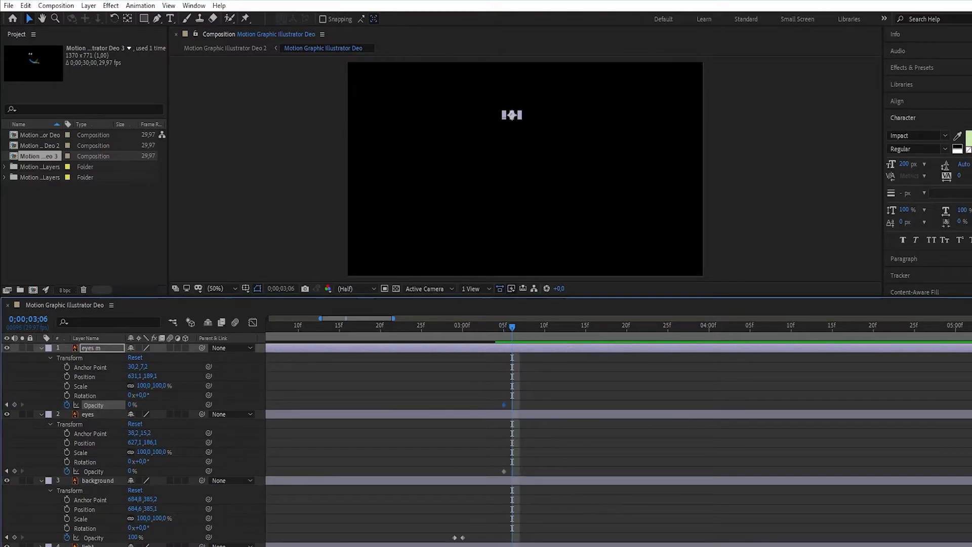
pyautogui.click(14, 404)
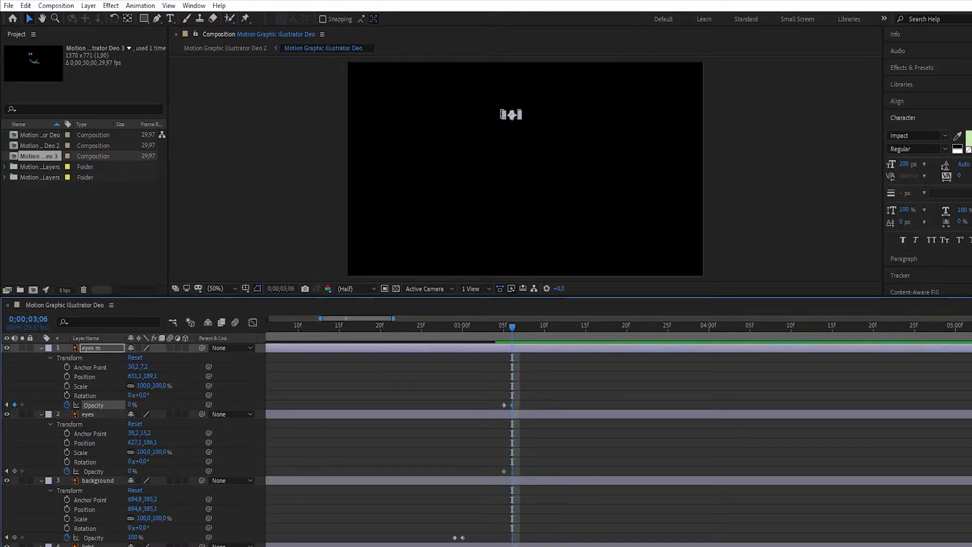
pyautogui.click(14, 471)
pyautogui.click(36, 448)
pyautogui.click(130, 471)
pyautogui.write('100')
pyautogui.press('Return')
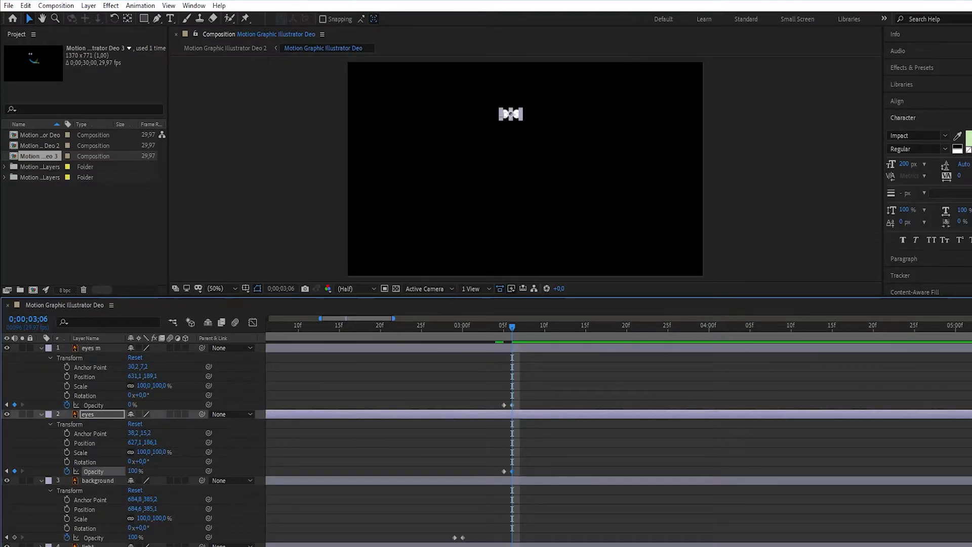
pyautogui.click(132, 405)
pyautogui.write('100')
pyautogui.press('Return')
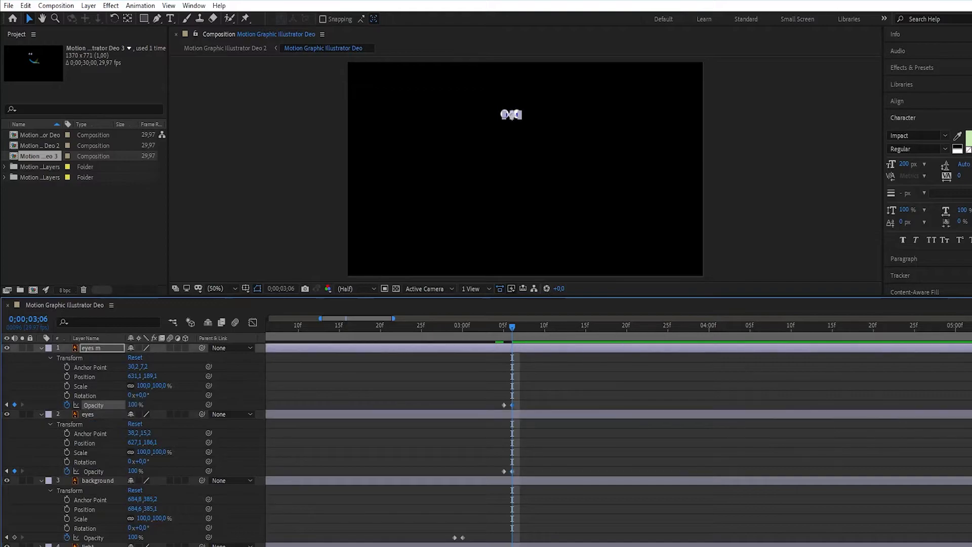
# - Preview the eyes' appearance from 0;00;03;00, return to 0;00;03;06 and deselect everything
pyautogui.click(463, 327)
pyautogui.press('space')
pyautogui.press('v')
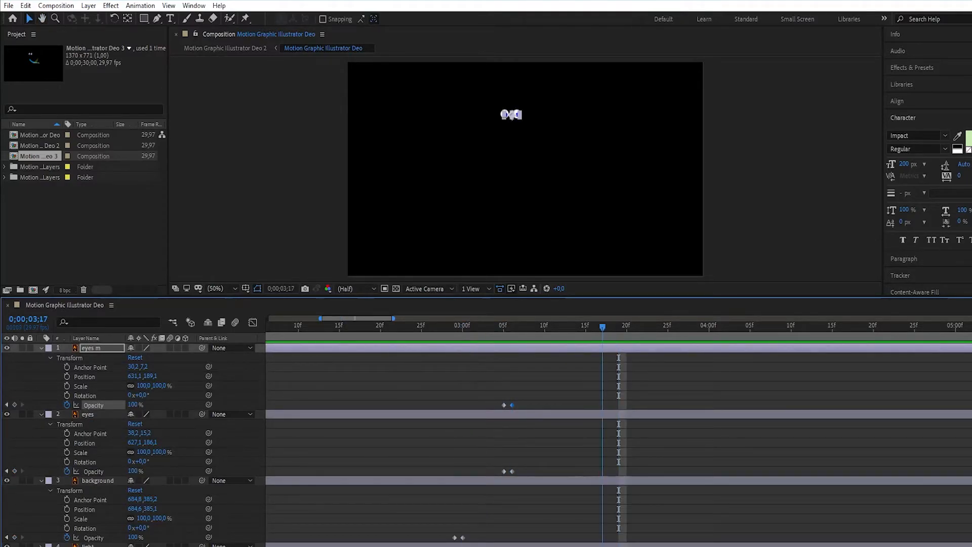
pyautogui.moveTo(520, 327); pyautogui.dragTo(513, 327)
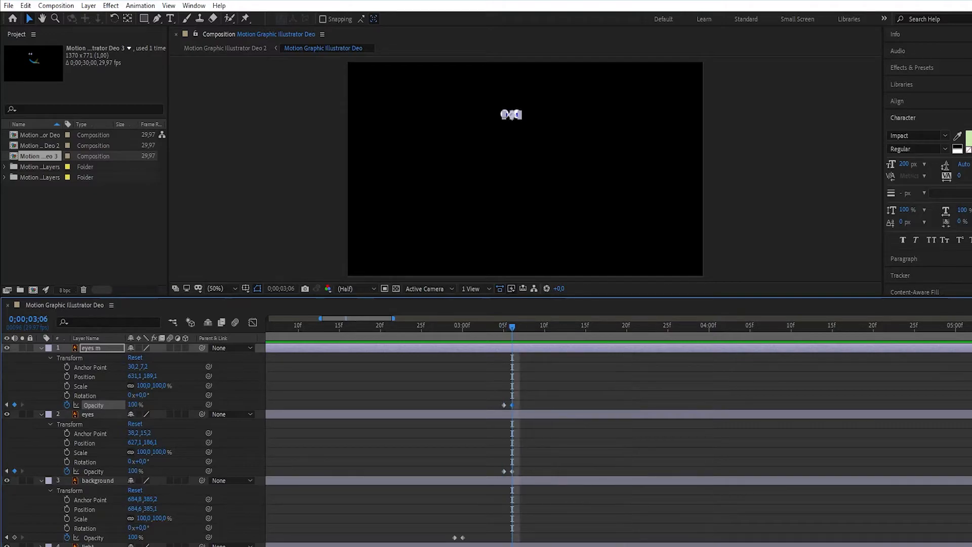
pyautogui.hotkey('ctrl', 'shift', 'a')
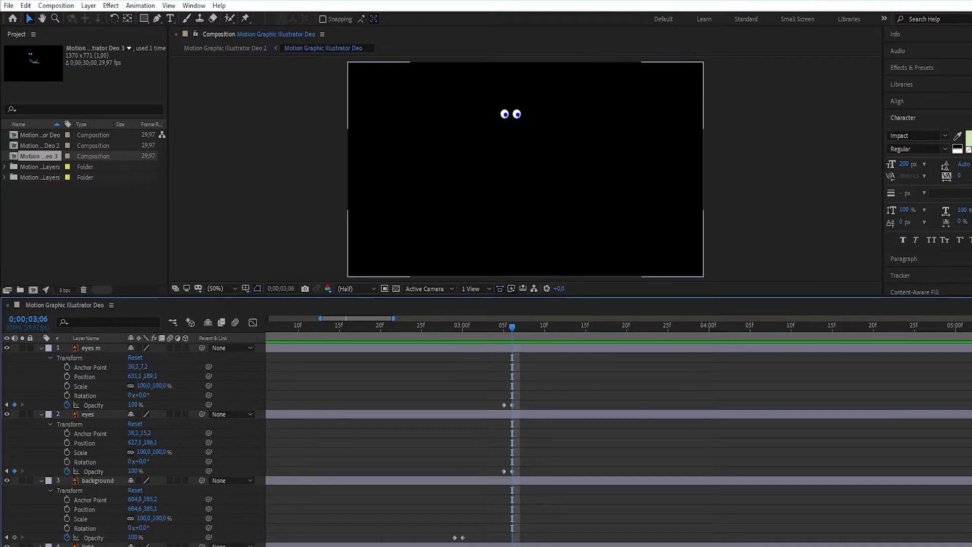
# - Start position keyframing for the "eyes m" layer at 0;00;03;14
pyautogui.click(226, 289)
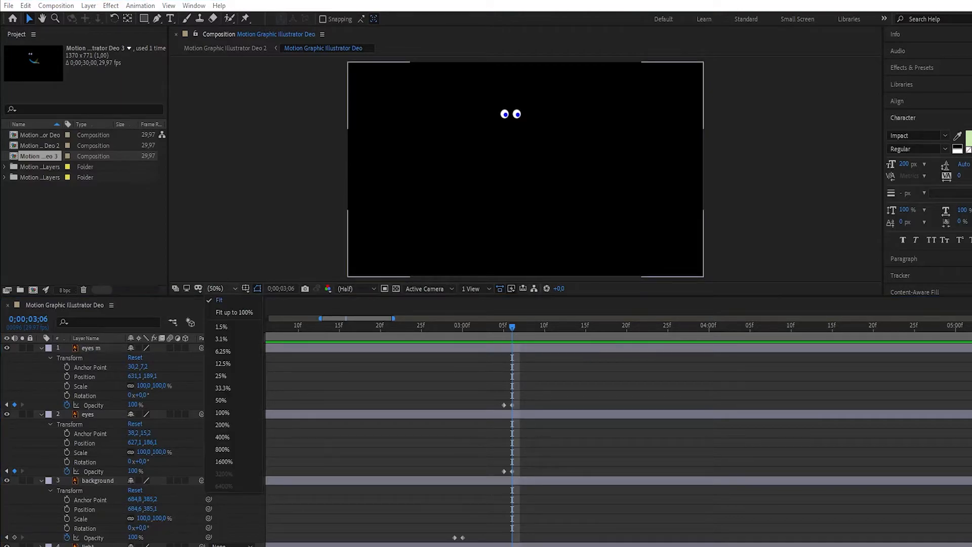
pyautogui.click(223, 413)
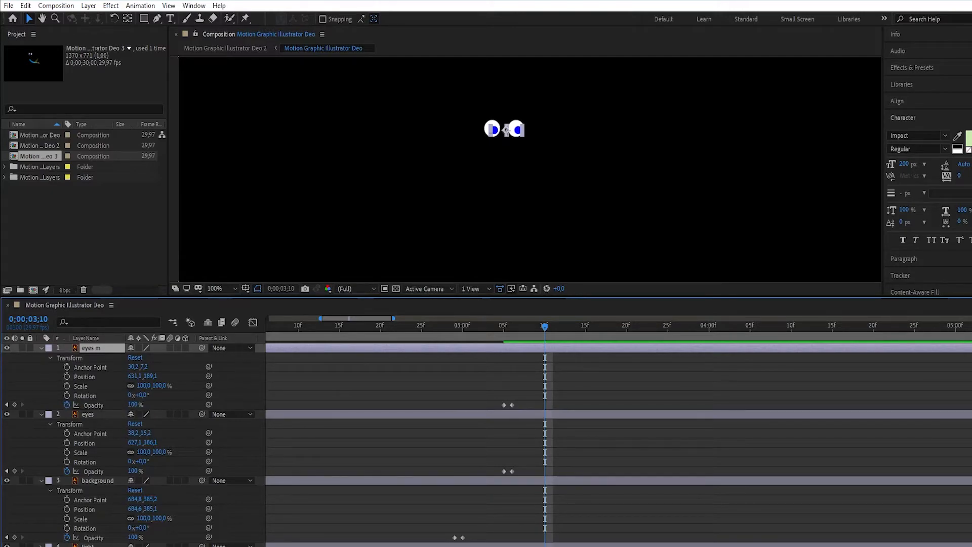
pyautogui.press('pagedown')
pyautogui.press('pagedown')
pyautogui.press('pagedown')
pyautogui.press('pagedown')
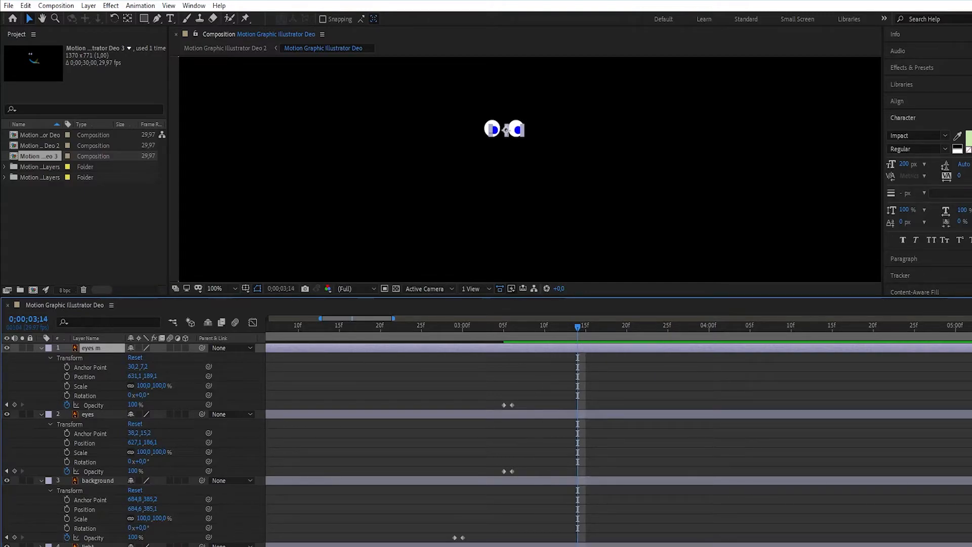
pyautogui.click(67, 376)
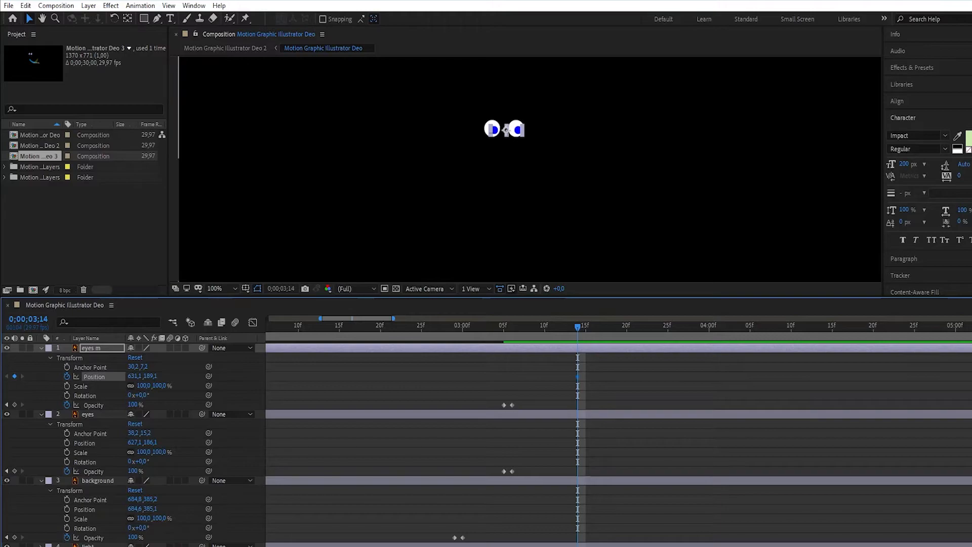
# - Add a position keyframe to the "eyes m" layer at 0;00;04;00 with the X position lowered to about 622.1
pyautogui.moveTo(578, 327); pyautogui.dragTo(709, 328)
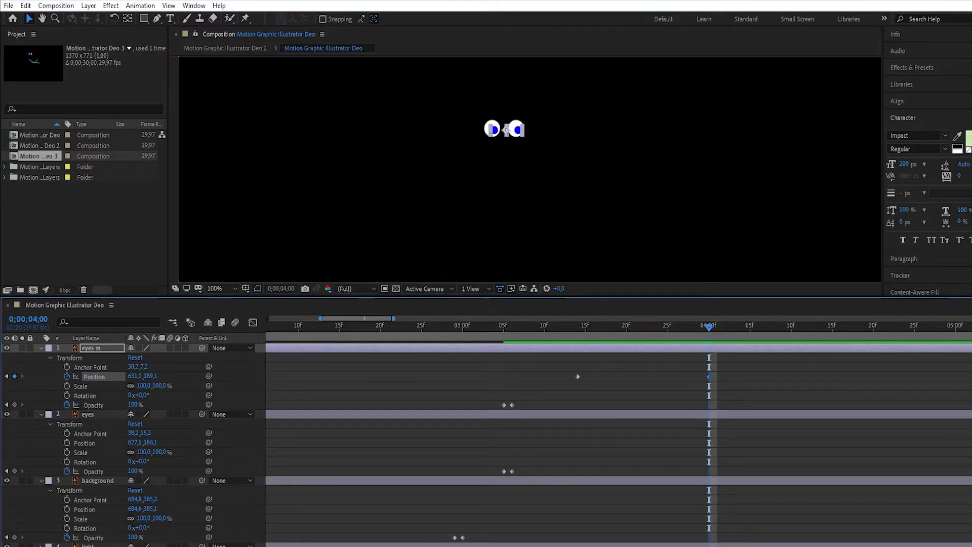
pyautogui.click(135, 376)
pyautogui.press('Down')
pyautogui.press('Down')
pyautogui.press('Down')
pyautogui.press('Down')
pyautogui.press('Down')
pyautogui.press('Down')
pyautogui.press('Down')
pyautogui.press('Down')
pyautogui.press('Down')
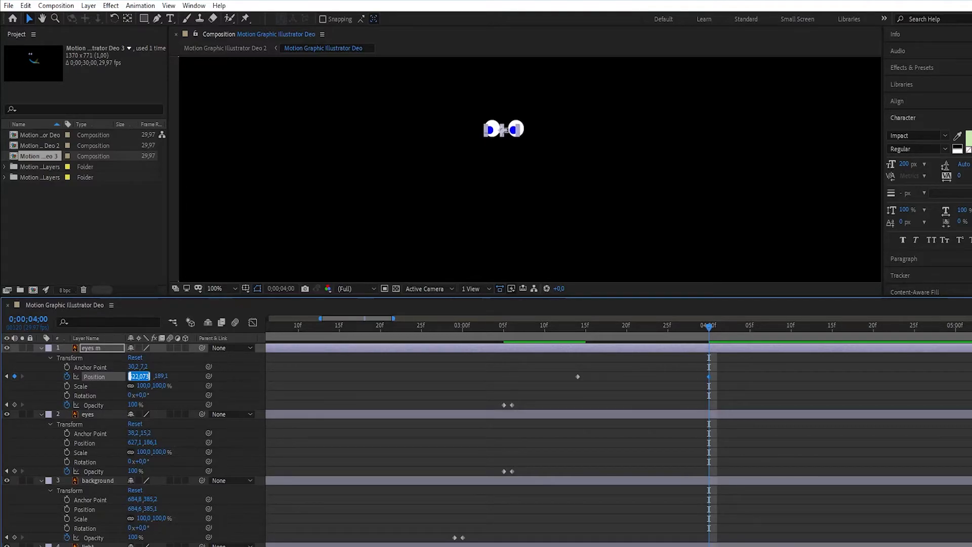
# - Preview the pupils' movement from 0;00;03;05, and move the current time on to 0;00;04;18
pyautogui.click(504, 327)
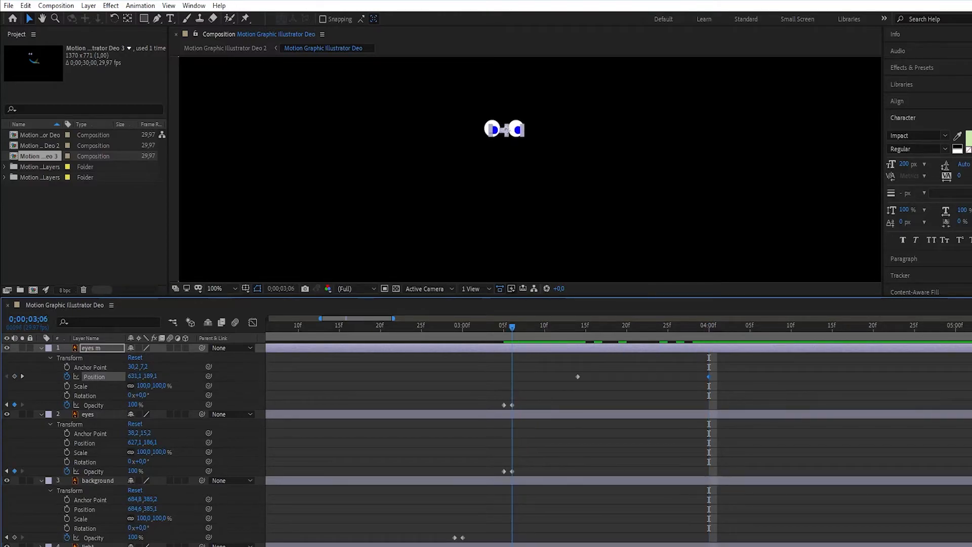
pyautogui.press('space')
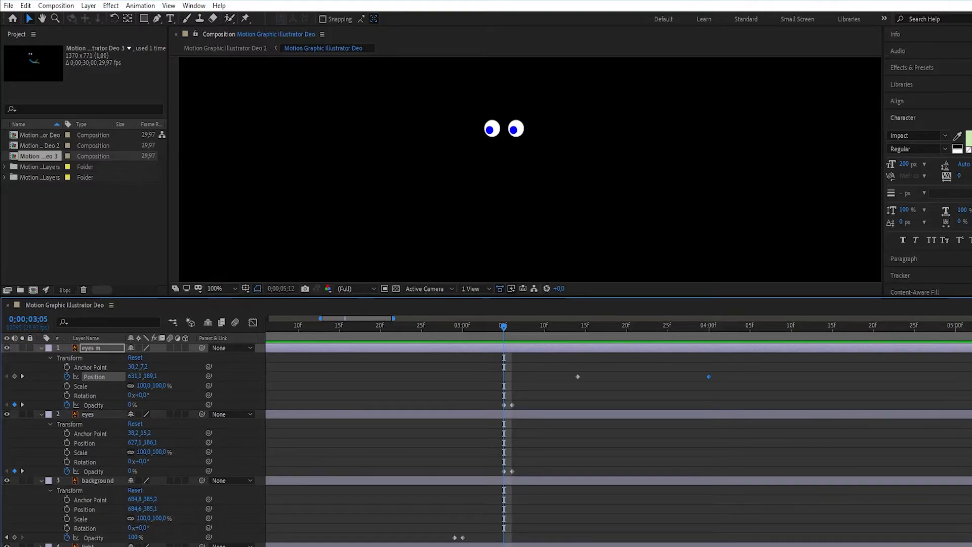
pyautogui.moveTo(504, 327); pyautogui.dragTo(710, 327)
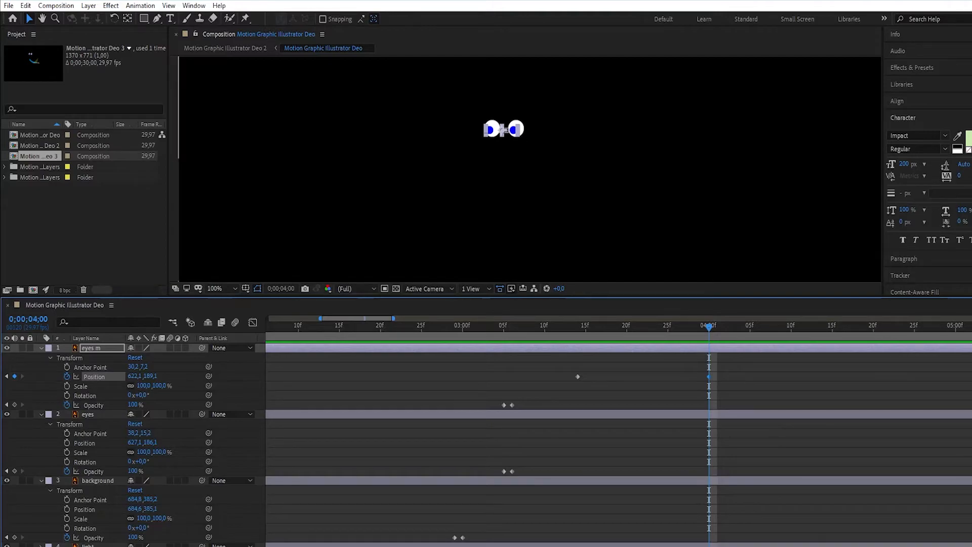
pyautogui.press('space')
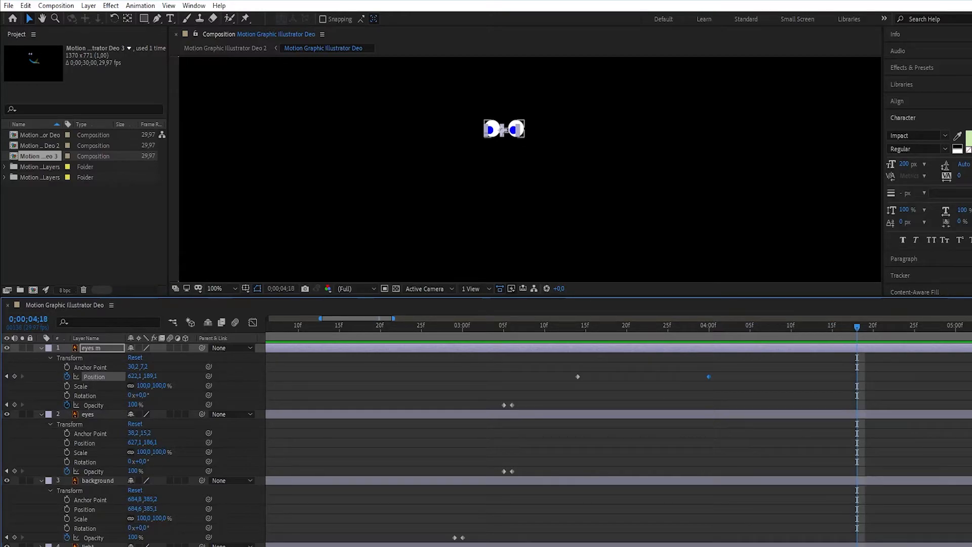
# - Add a position keyframe to the "eyes m" layer at 0;00;04;18 with the X position raised to about 635.1
pyautogui.click(15, 376)
pyautogui.click(135, 376)
pyautogui.press('Down')
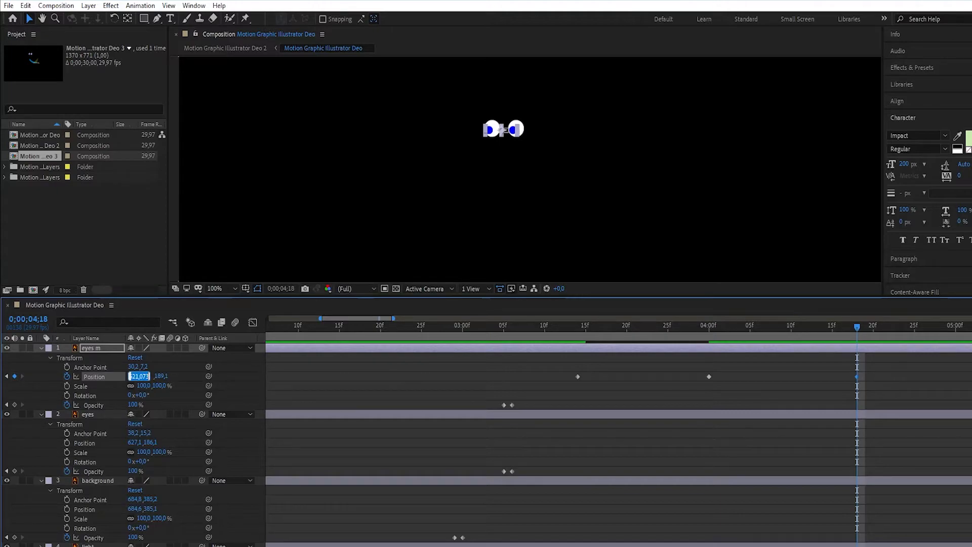
pyautogui.press('Up')
pyautogui.press('Up')
pyautogui.press('Up')
pyautogui.press('Up')
pyautogui.press('Up')
pyautogui.press('Up')
pyautogui.press('Up')
pyautogui.press('Up')
pyautogui.press('Up')
pyautogui.press('Up')
pyautogui.press('Up')
pyautogui.press('Up')
pyautogui.press('Up')
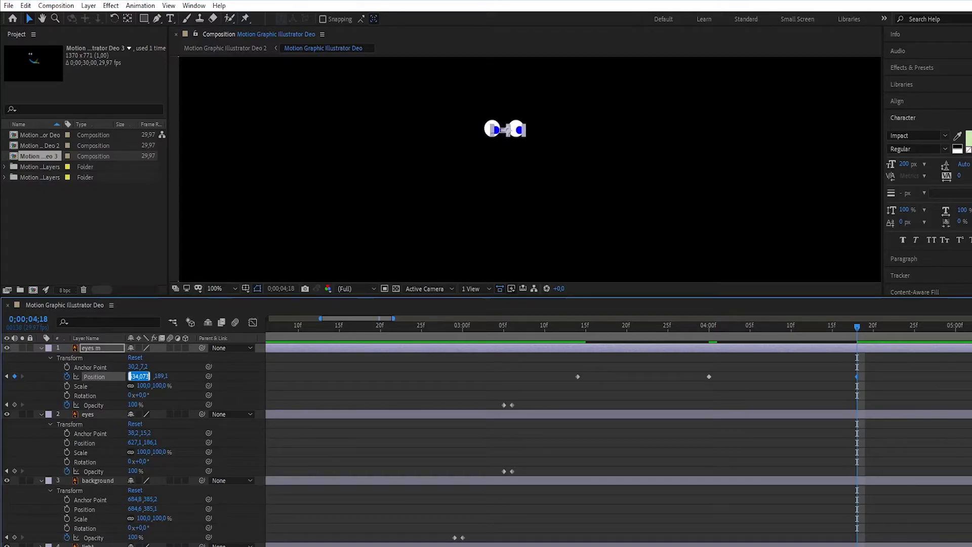
pyautogui.press('Up')
pyautogui.click(791, 390)
# - Preview the whole animation from 0;00;00;00
pyautogui.moveTo(857, 328); pyautogui.dragTo(223, 327)
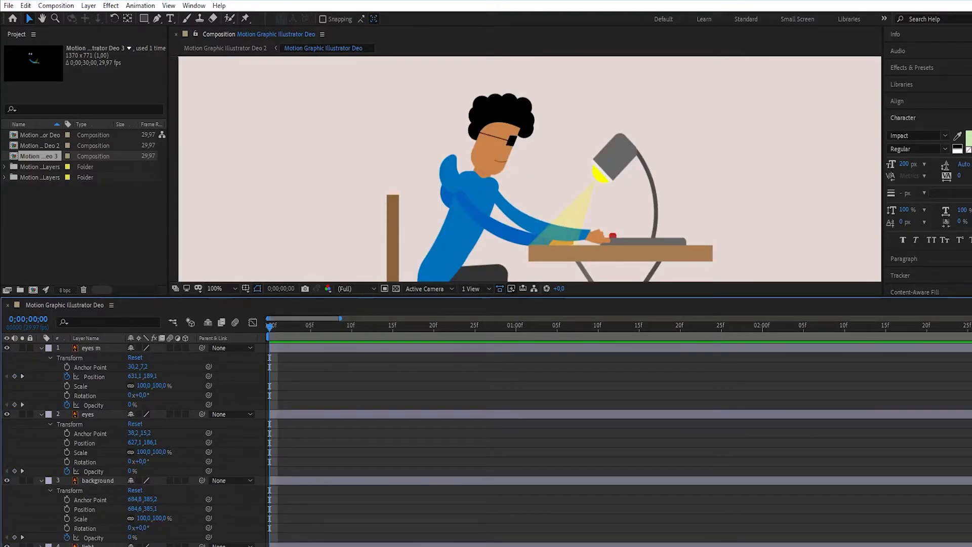
pyautogui.press('space')
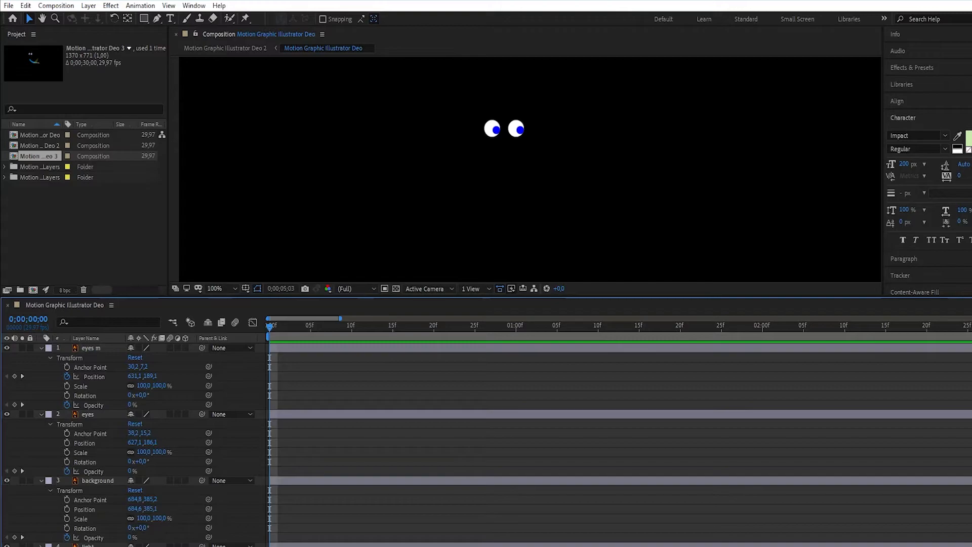
pyautogui.press('space')
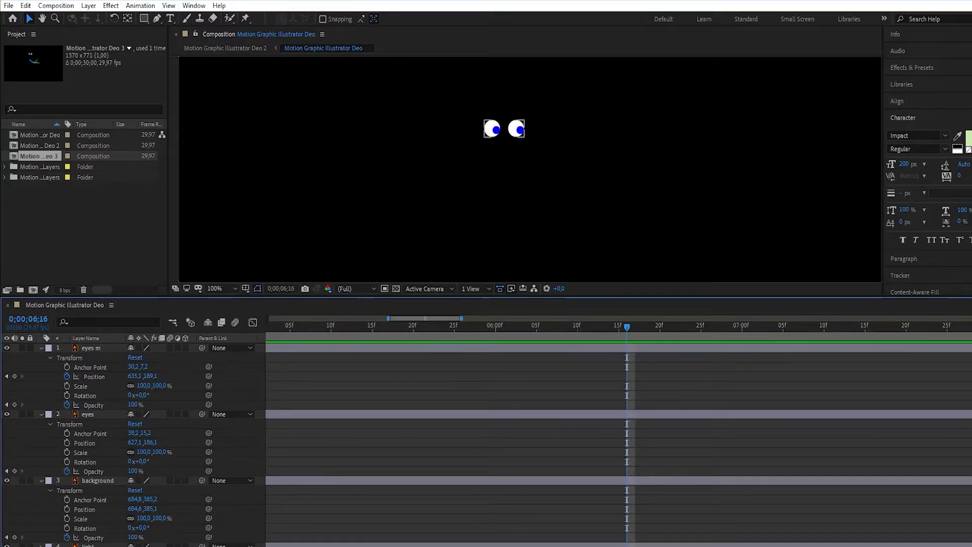
# - Collapse the two eye layers and add a 100% opacity keyframe to the "background" layer at 0;00;05;00
pyautogui.moveTo(627, 327); pyautogui.dragTo(649, 327)
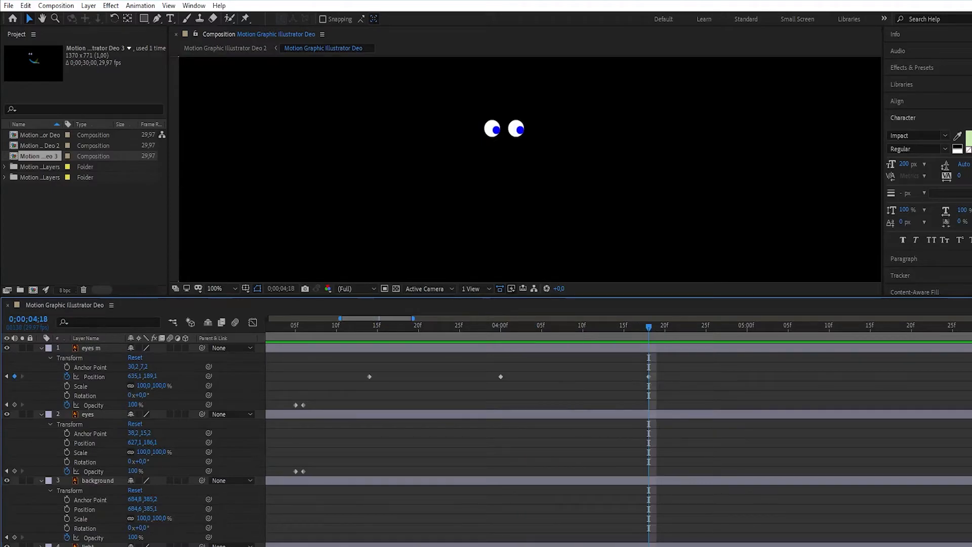
pyautogui.press('-')
pyautogui.moveTo(471, 318); pyautogui.dragTo(490, 318)
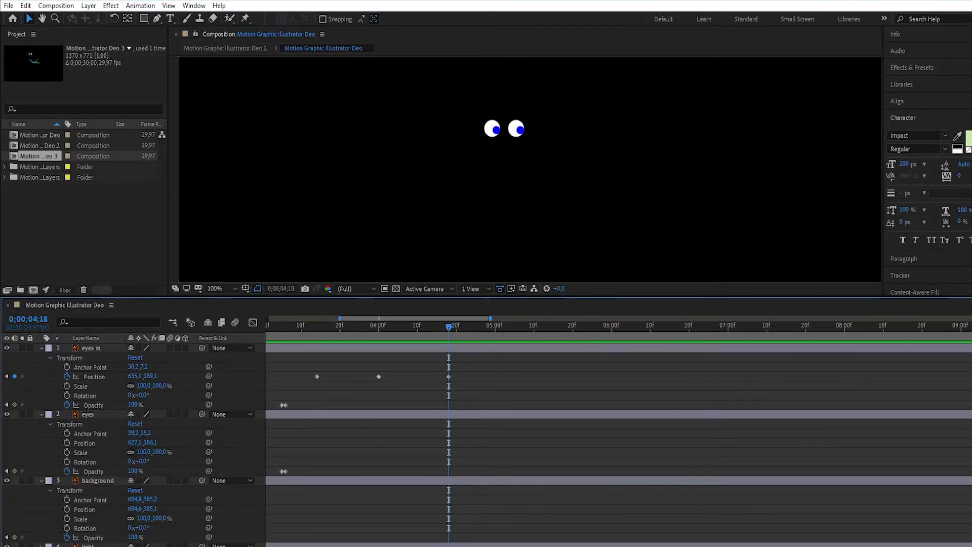
pyautogui.moveTo(416, 318)
pyautogui.mouseDown()
pyautogui.moveTo(343, 318)
pyautogui.moveTo(397, 318)
pyautogui.mouseUp()
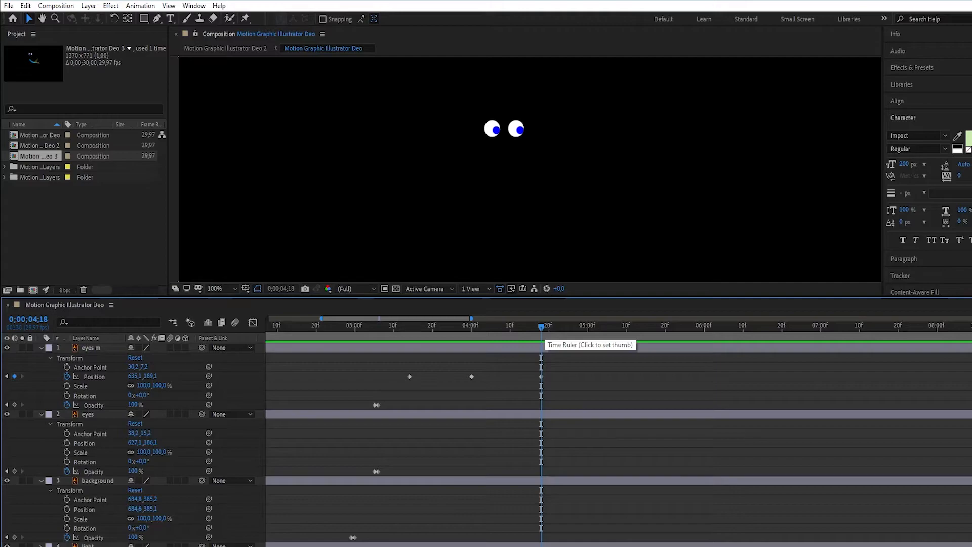
pyautogui.moveTo(542, 327); pyautogui.dragTo(588, 326)
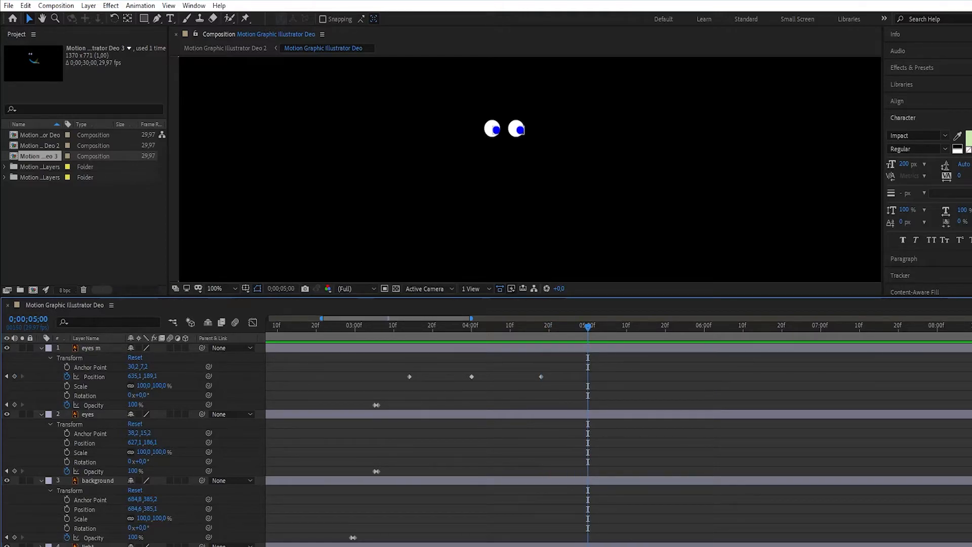
pyautogui.click(41, 348)
pyautogui.click(41, 357)
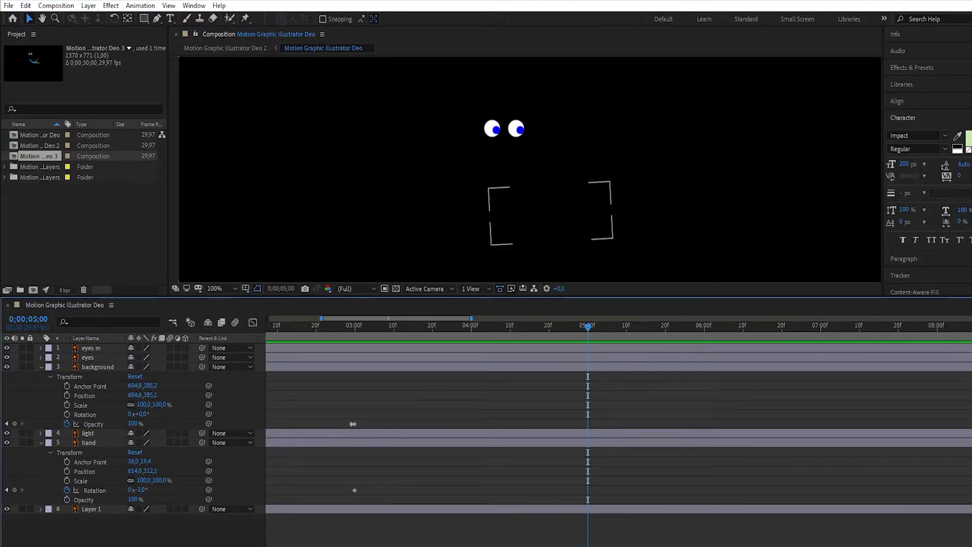
pyautogui.click(14, 423)
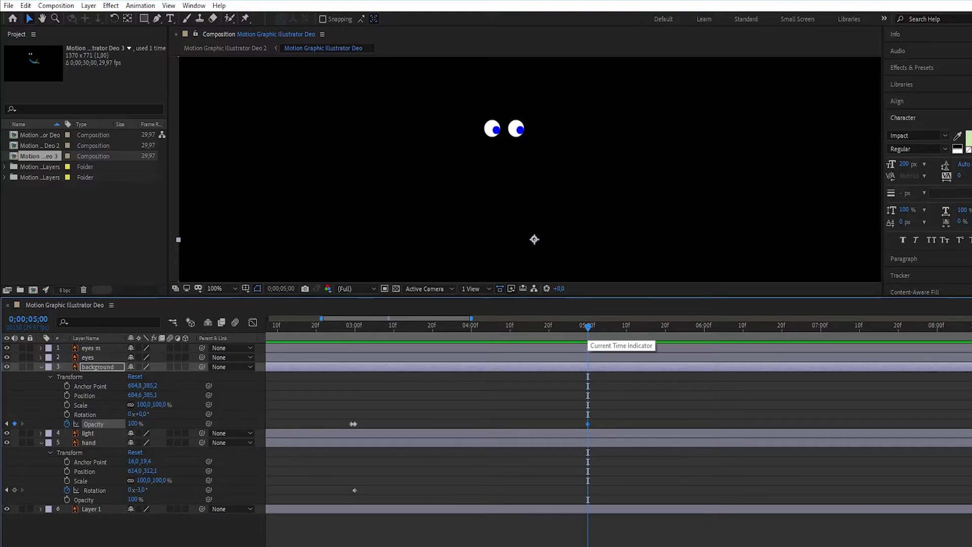
# - Add an opacity keyframe of 0% to the "background" layer one frame on, at 0;00;05;01
pyautogui.moveTo(588, 328); pyautogui.dragTo(592, 328)
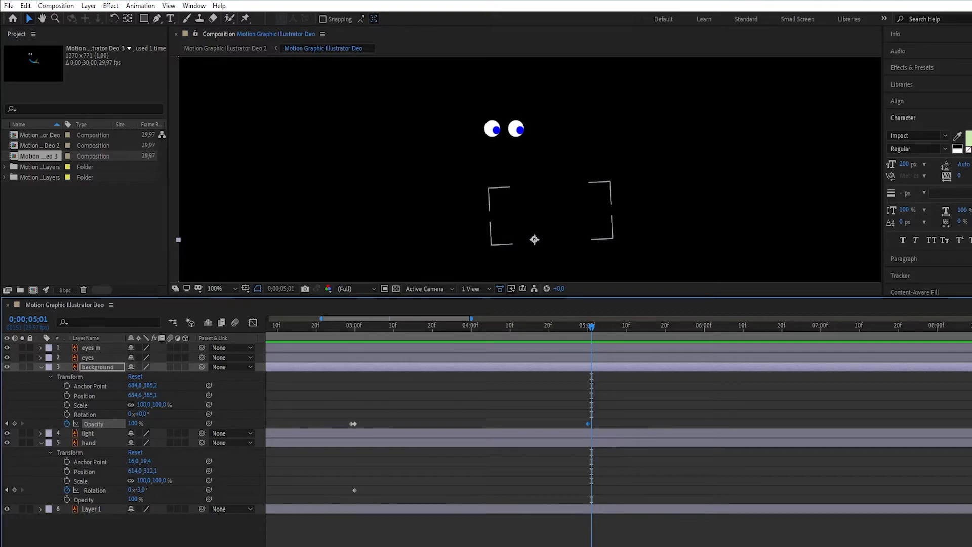
pyautogui.click(15, 424)
pyautogui.click(133, 424)
pyautogui.write('0')
pyautogui.press('Return')
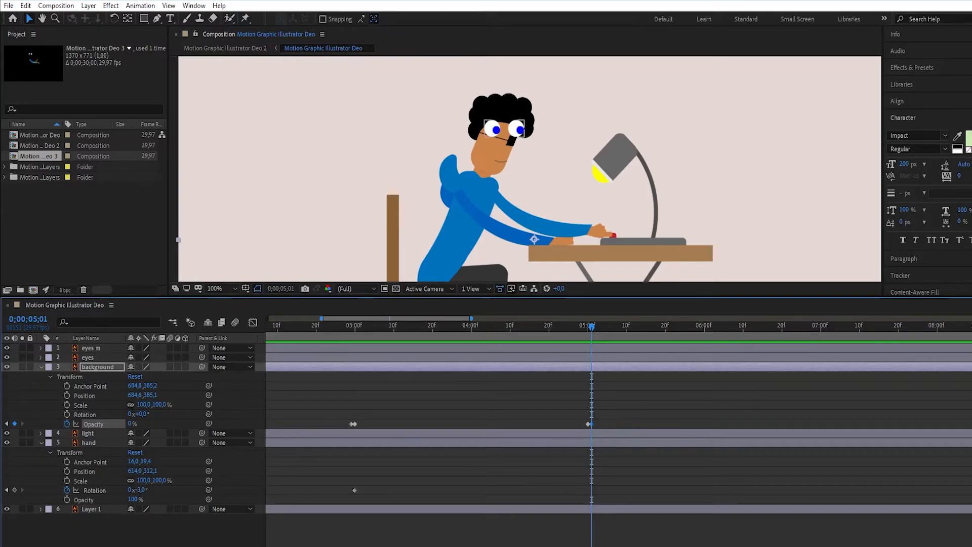
# - Expand the "eyes m" and "eyes" layers and add 100% opacity keyframes to both at 0;00;05;00
pyautogui.click(41, 357)
pyautogui.click(41, 348)
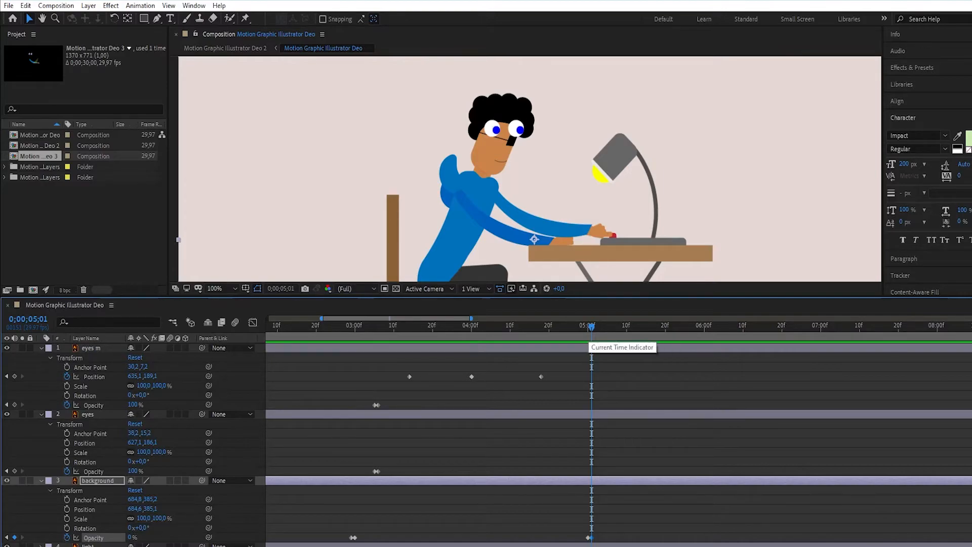
pyautogui.moveTo(592, 328); pyautogui.dragTo(588, 328)
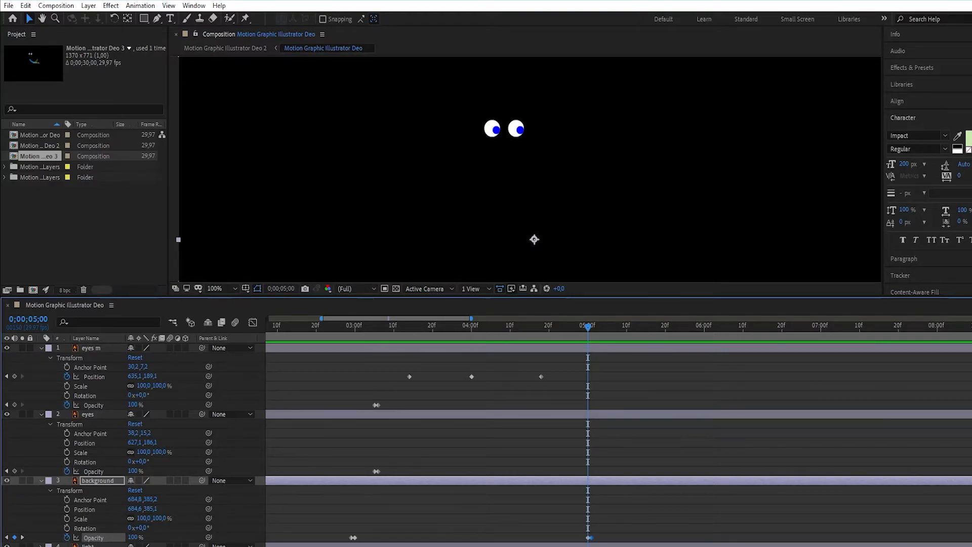
pyautogui.click(14, 404)
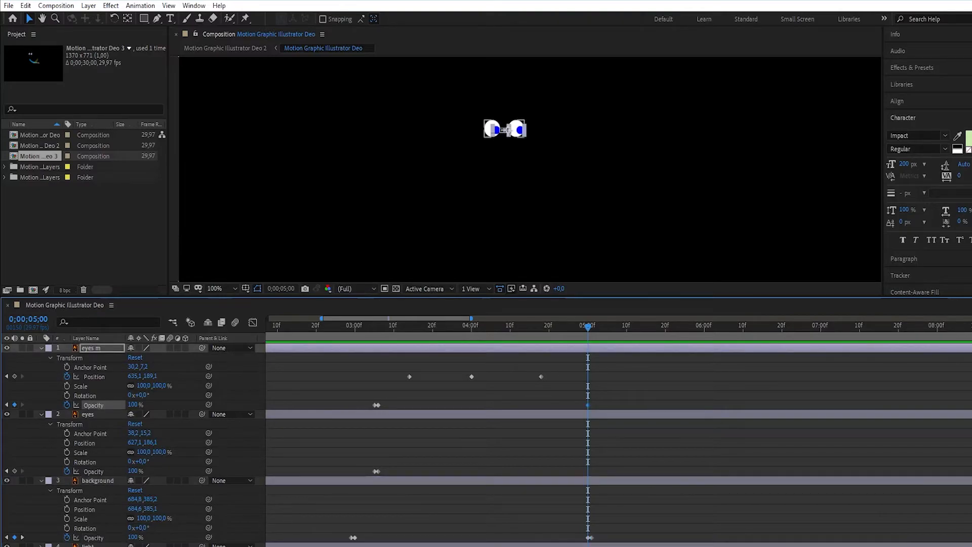
pyautogui.click(14, 471)
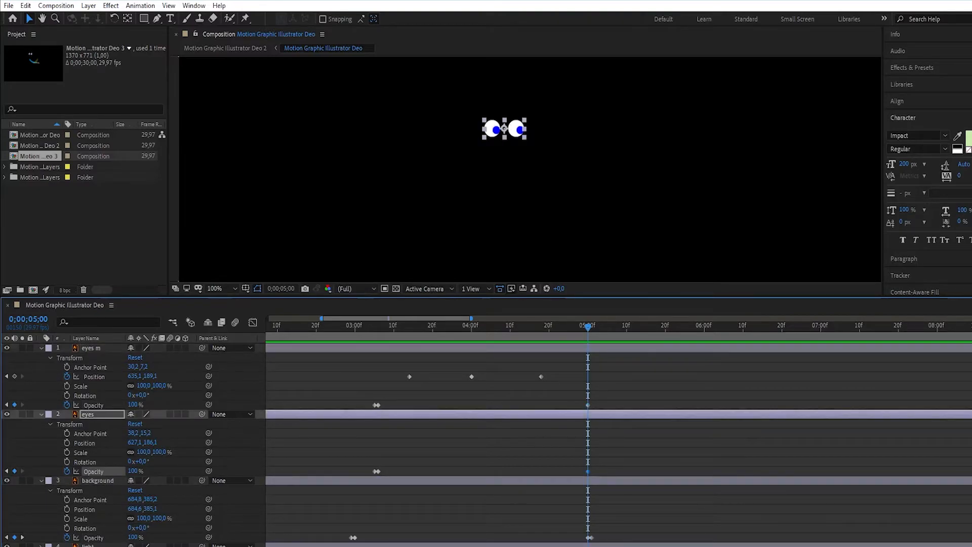
# - Add opacity keyframes of 0% to the "eyes m" and "eyes" layers at 0;00;05;01
pyautogui.moveTo(588, 328); pyautogui.dragTo(591, 328)
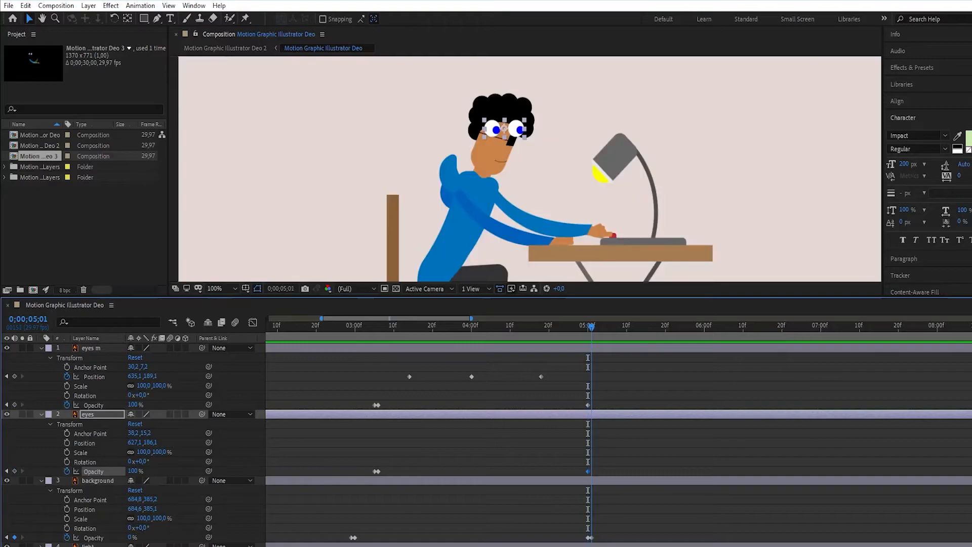
pyautogui.click(14, 404)
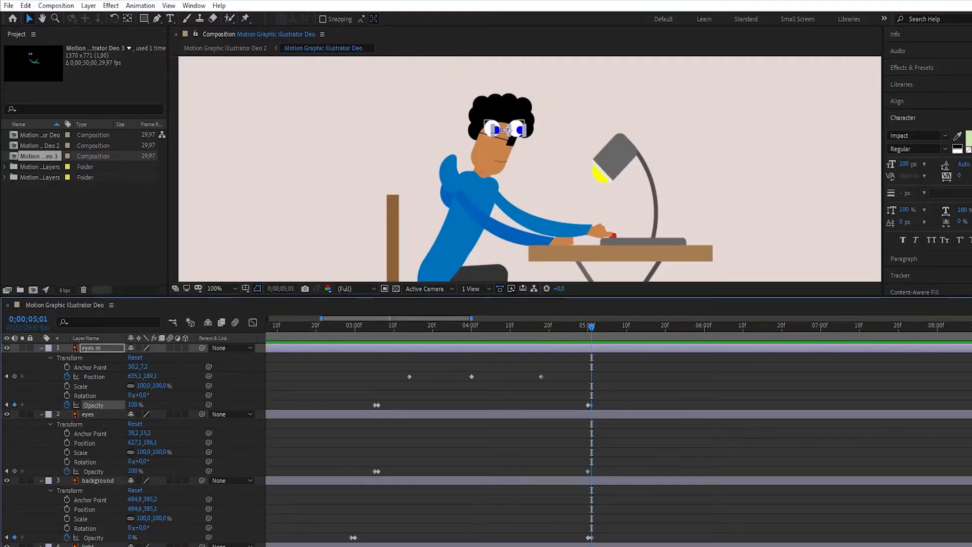
pyautogui.click(14, 471)
pyautogui.click(133, 471)
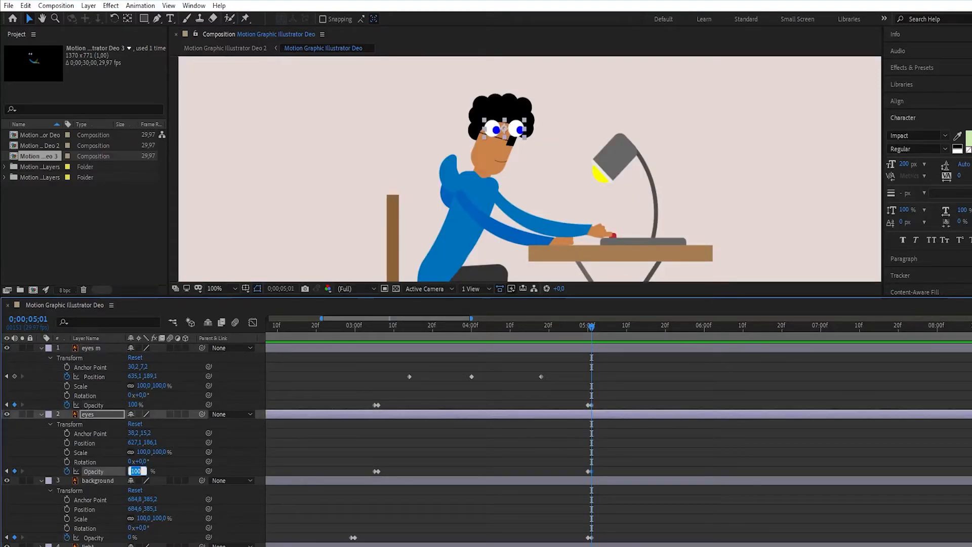
pyautogui.write('0')
pyautogui.press('Return')
pyautogui.click(133, 405)
pyautogui.write('0')
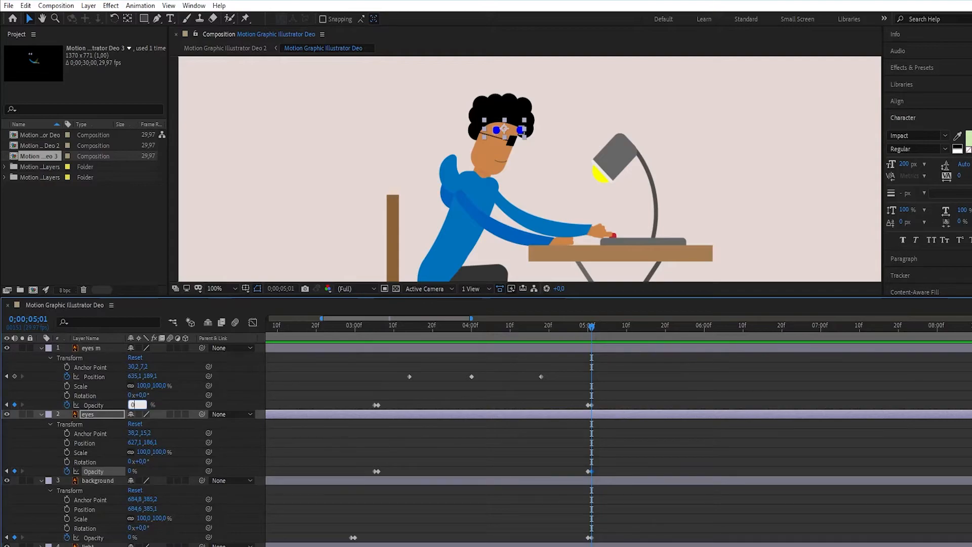
pyautogui.press('Return')
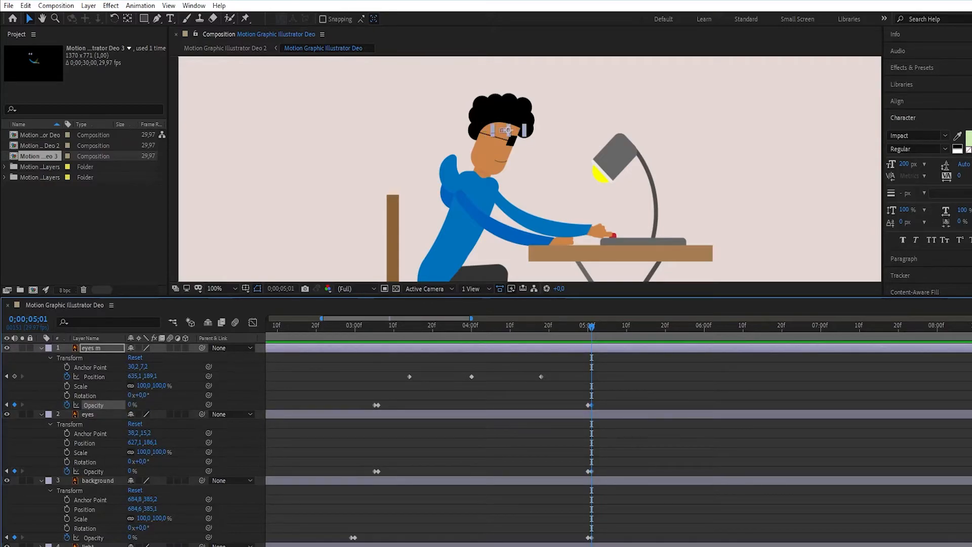
# - Preview the animation from the beginning, return to 0;00;05;01 and deselect everything
pyautogui.moveTo(592, 327); pyautogui.dragTo(264, 327)
pyautogui.press('space')
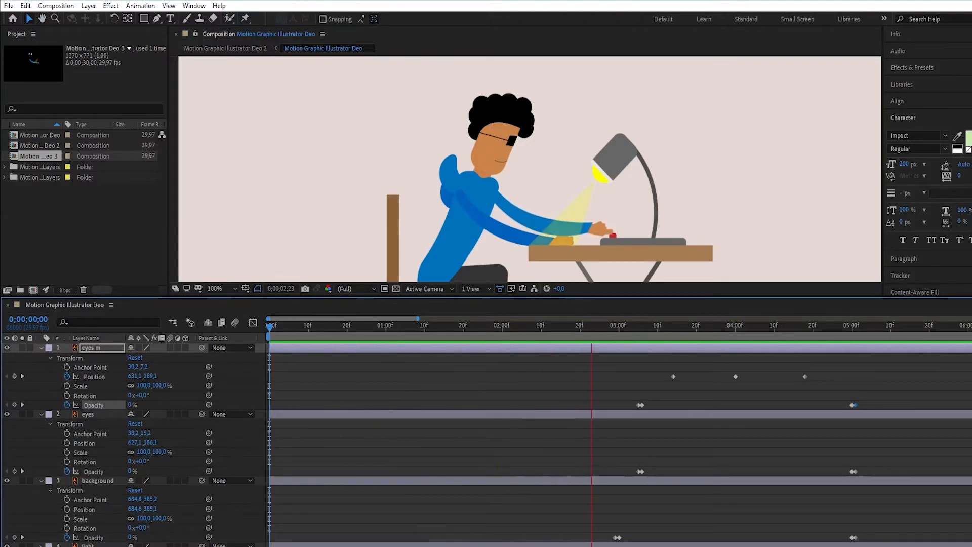
pyautogui.press('space')
pyautogui.press('pagedown')
pyautogui.press('pagedown')
pyautogui.press('pagedown')
pyautogui.press('pagedown')
pyautogui.press('pagedown')
pyautogui.press('pagedown')
pyautogui.press('pagedown')
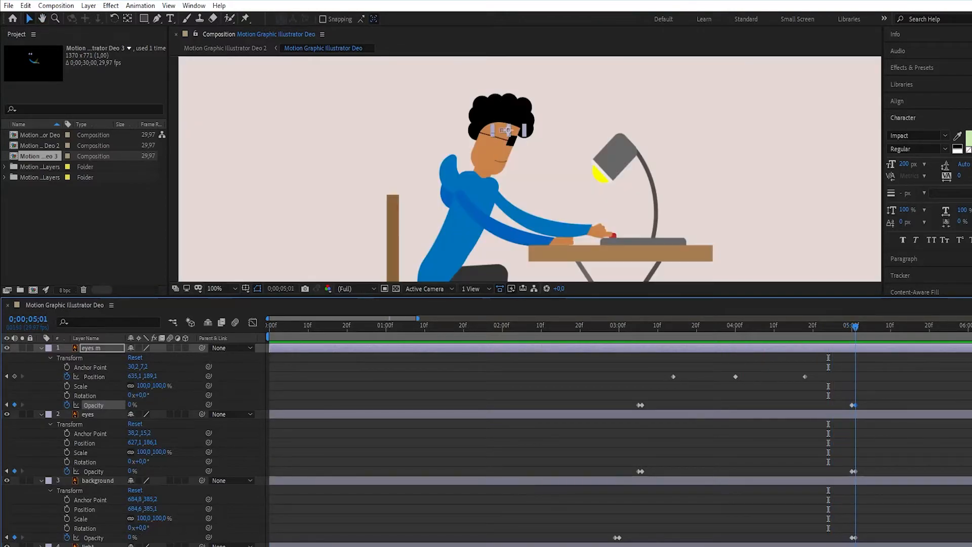
pyautogui.moveTo(365, 319); pyautogui.dragTo(438, 318)
pyautogui.click(446, 362)
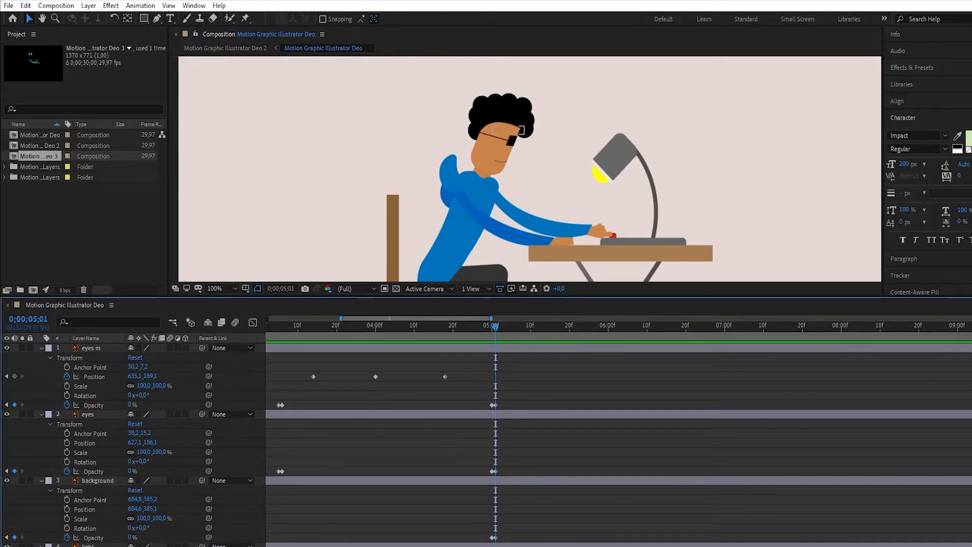
# - Collapse the "eyes m", "eyes" and "background" layers and expand the "light" layer's transform properties
pyautogui.press('-')
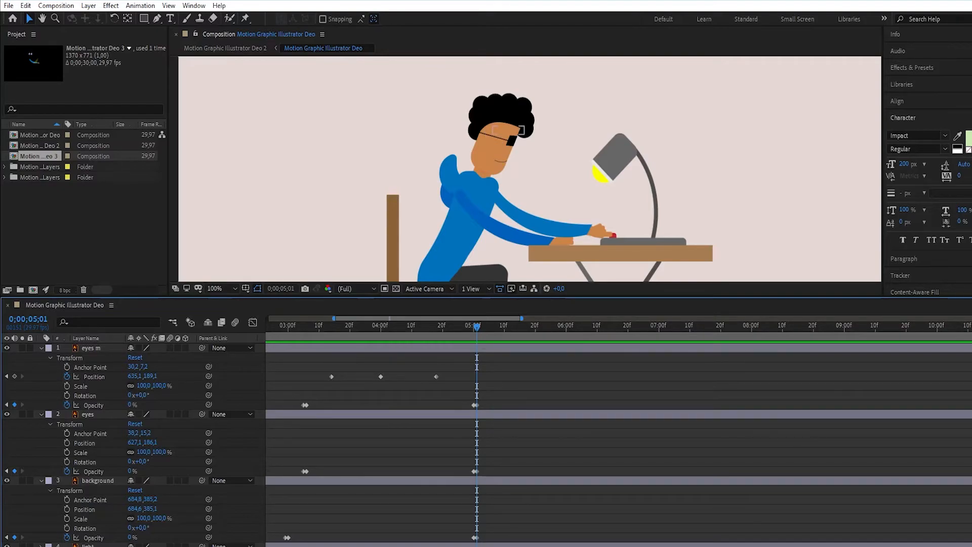
pyautogui.click(41, 348)
pyautogui.click(42, 358)
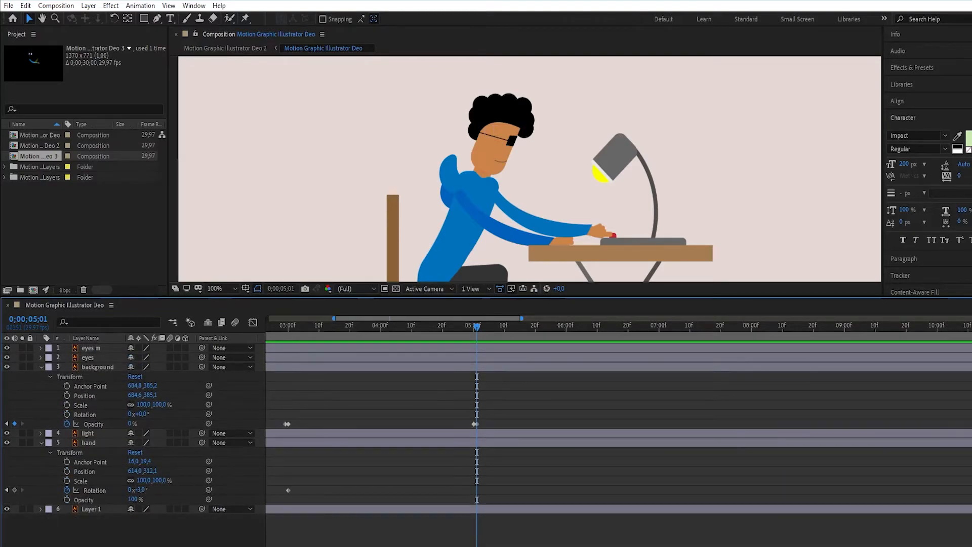
pyautogui.click(42, 367)
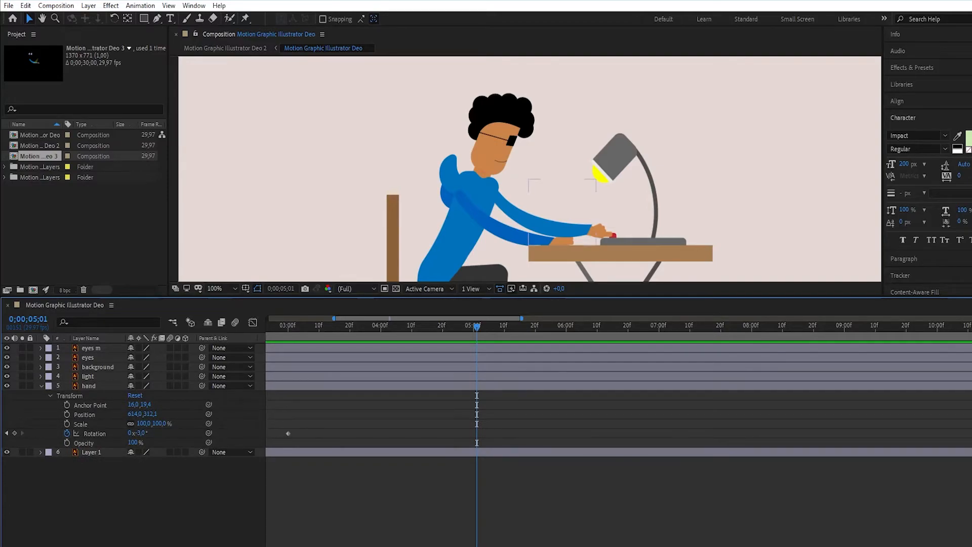
pyautogui.click(41, 376)
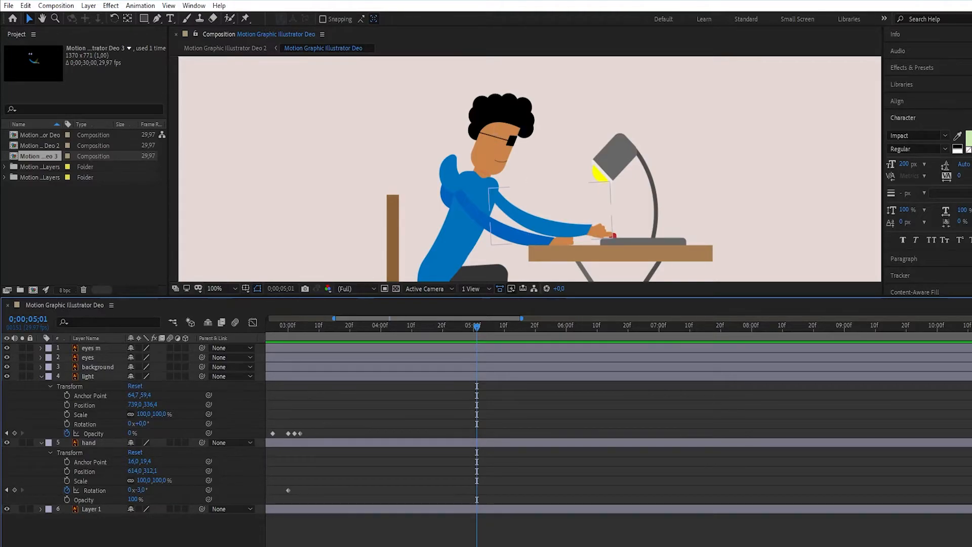
# - Add a rotation keyframe to the "hand" layer at 0;00;05;01 and another of -10° at 0;00;06;10
pyautogui.click(14, 490)
pyautogui.moveTo(477, 327); pyautogui.dragTo(597, 326)
pyautogui.click(15, 490)
pyautogui.click(141, 490)
pyautogui.write('-10')
pyautogui.press('Return')
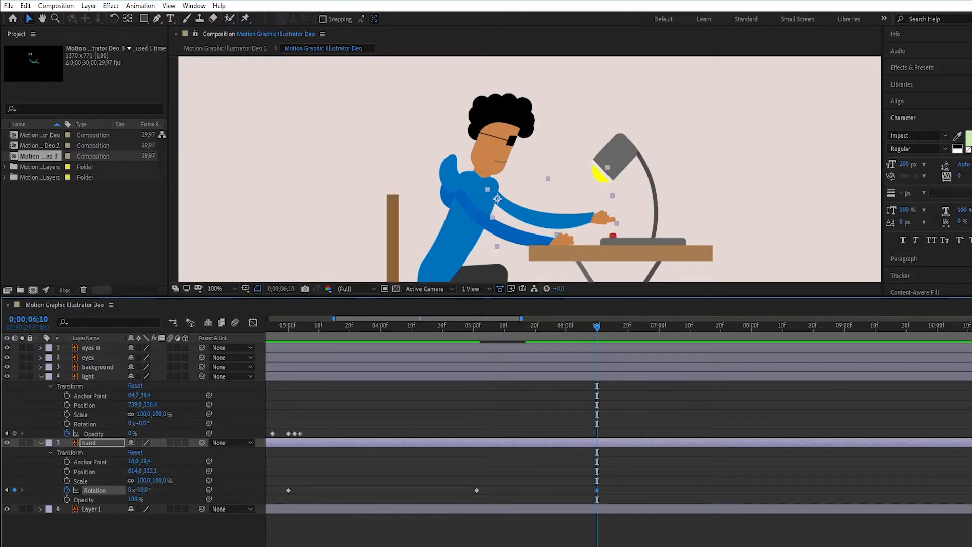
# - Add a rotation keyframe of -3° to the "hand" layer at 0;00;08;00
pyautogui.press('space')
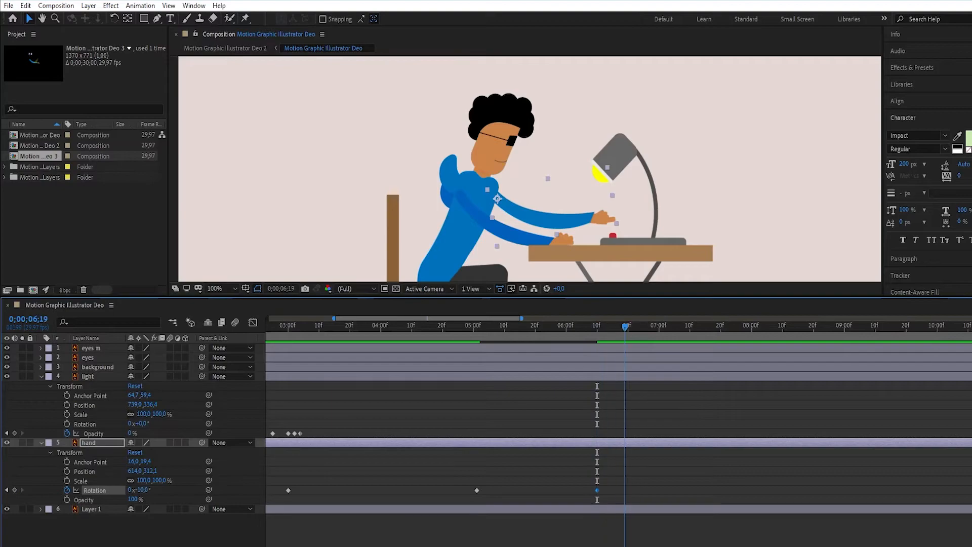
pyautogui.press('space')
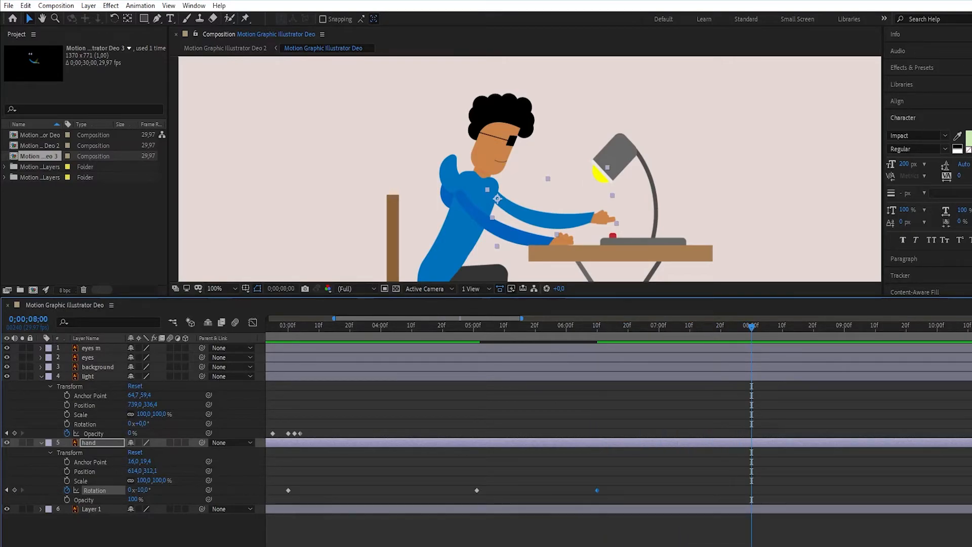
pyautogui.click(143, 491)
pyautogui.write('-3')
pyautogui.press('Return')
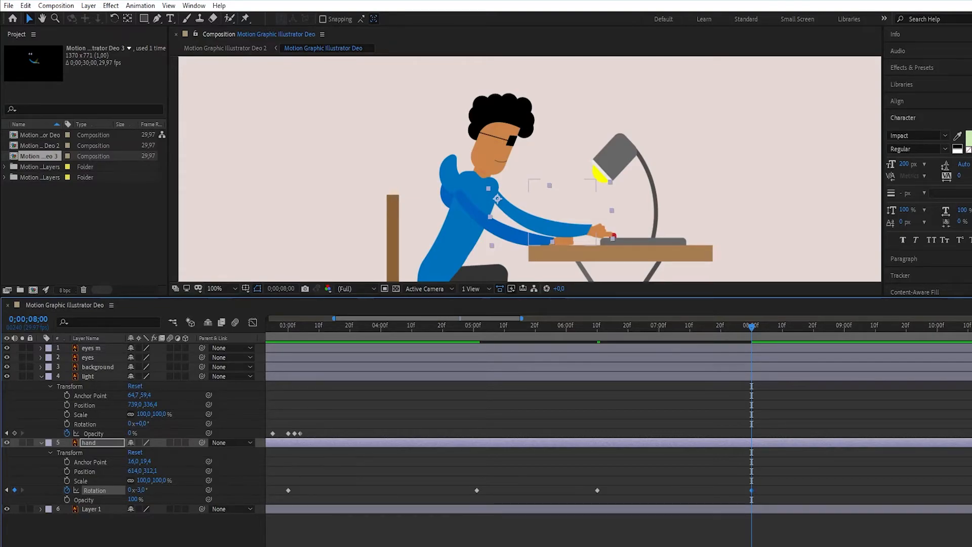
# - Copy all existing opacity flicker keyframes of the "light" layer and paste them starting at 0;00;05;01
pyautogui.moveTo(752, 328); pyautogui.dragTo(446, 328)
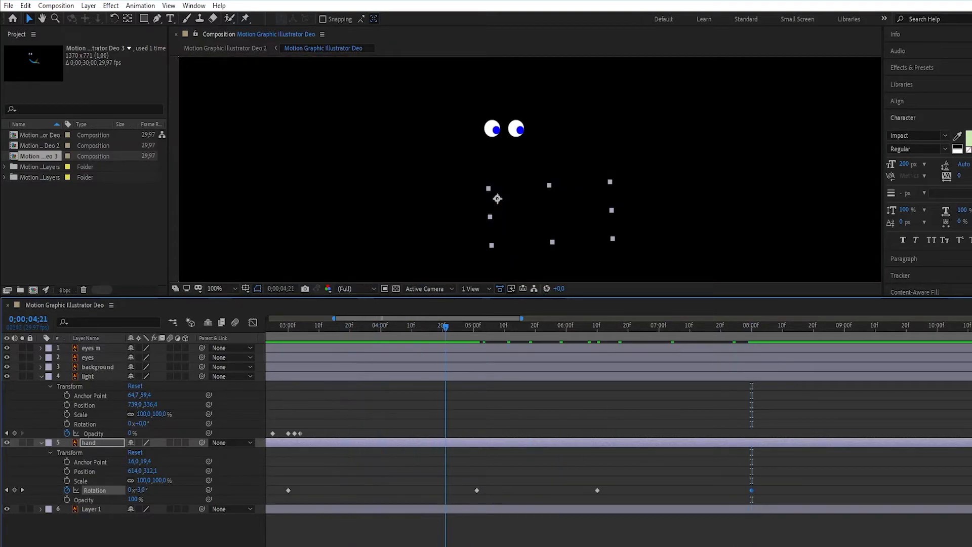
pyautogui.press('k')
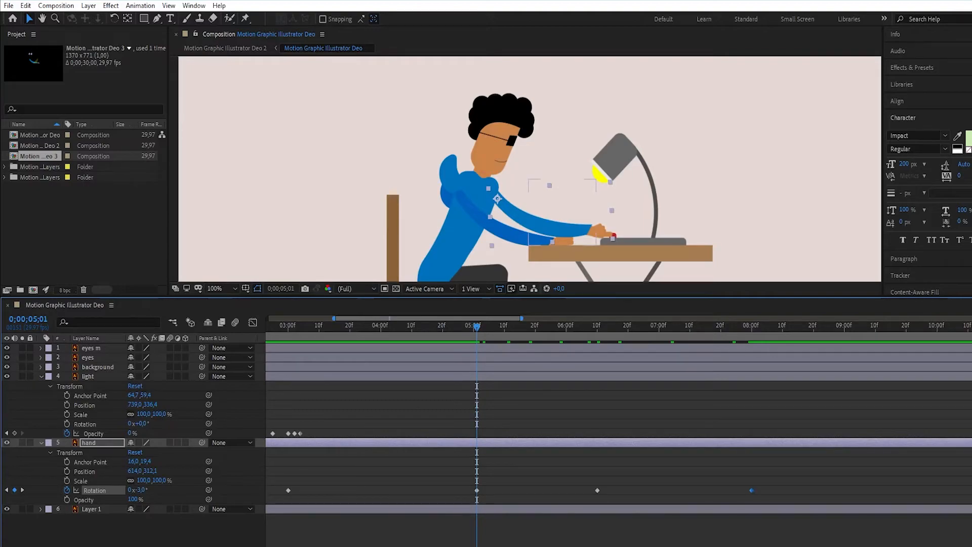
pyautogui.hscroll(-5, 618, 431)
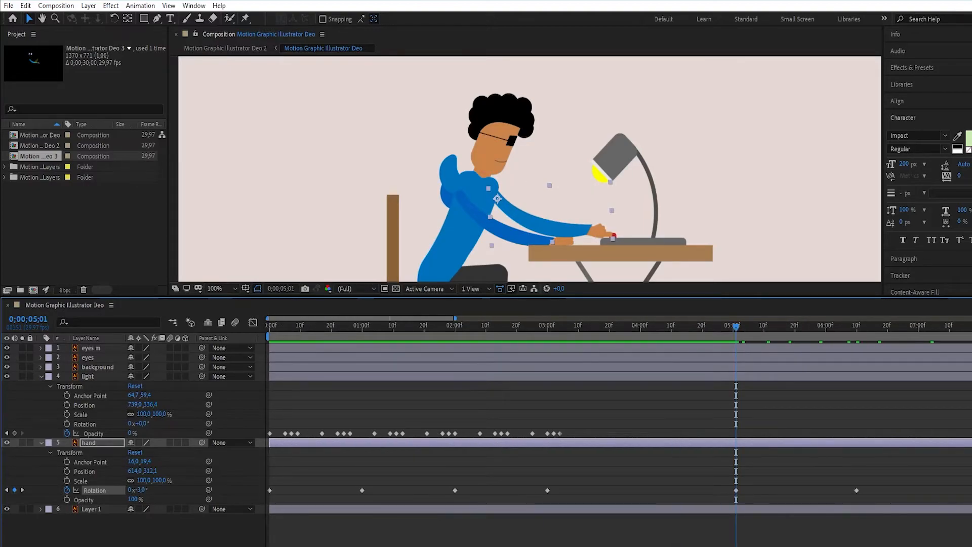
pyautogui.moveTo(570, 434); pyautogui.dragTo(267, 432)
pyautogui.hscroll(1, 618, 430)
pyautogui.hscroll(5, 618, 430)
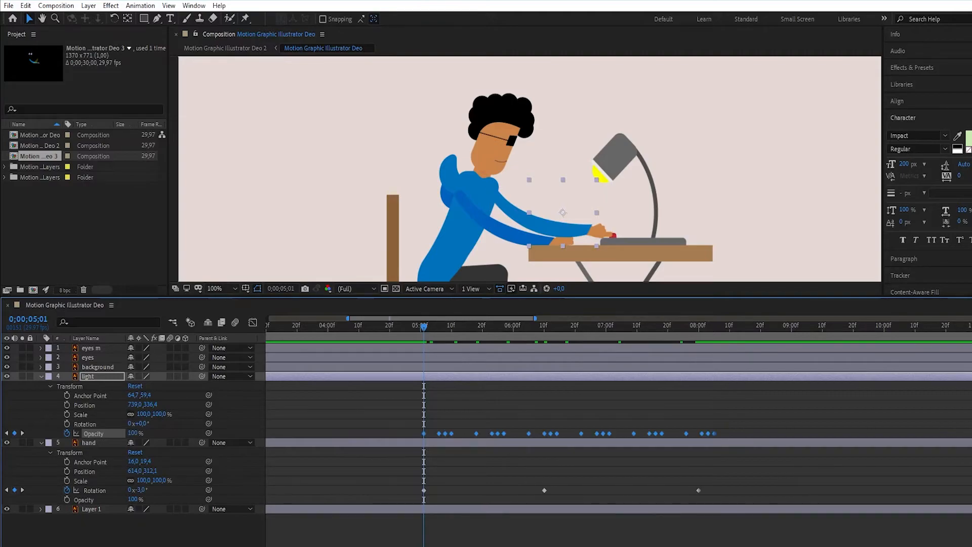
pyautogui.hotkey('ctrl', 'v')
# - Preview the lamp flicker and hand movement from 0;00;05;01 and place the playhead at 0;00;08;00
pyautogui.press('space')
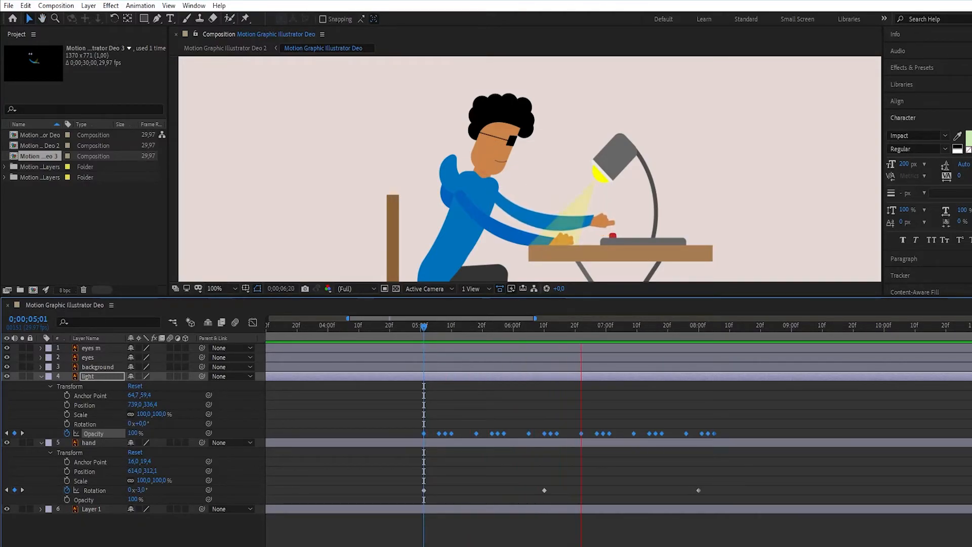
pyautogui.press('space')
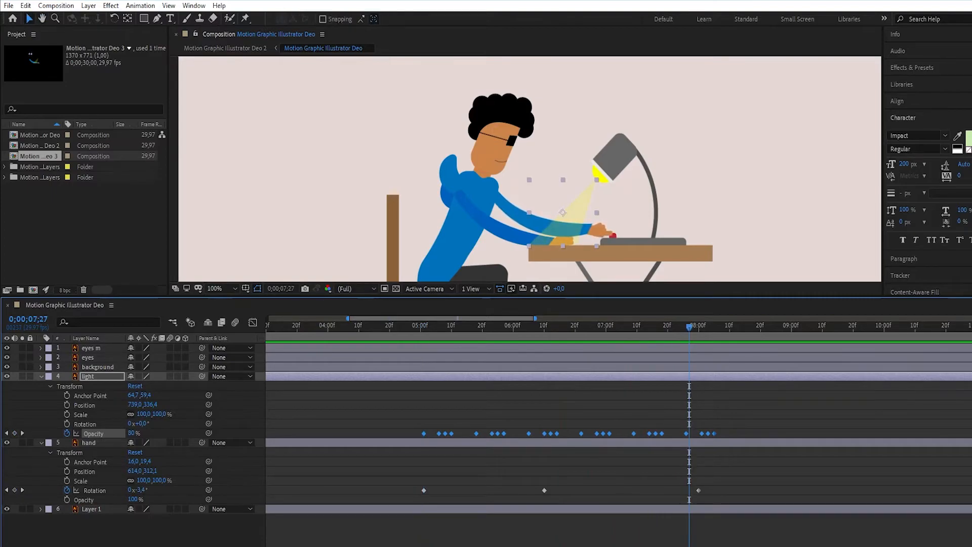
pyautogui.press('pagedown')
pyautogui.press('pagedown')
pyautogui.press('pagedown')
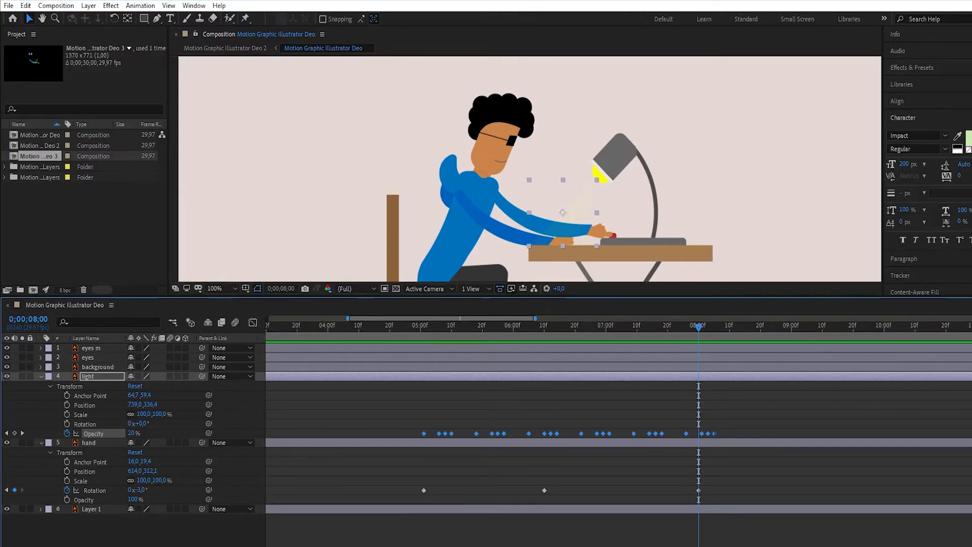
# - Collapse "hand" and "light", expand "eyes m", "eyes" and "background", and add 0% opacity keyframes to these three at 0;00;08;00
pyautogui.hscroll(5, 619, 431)
pyautogui.hscroll(-7, 619, 431)
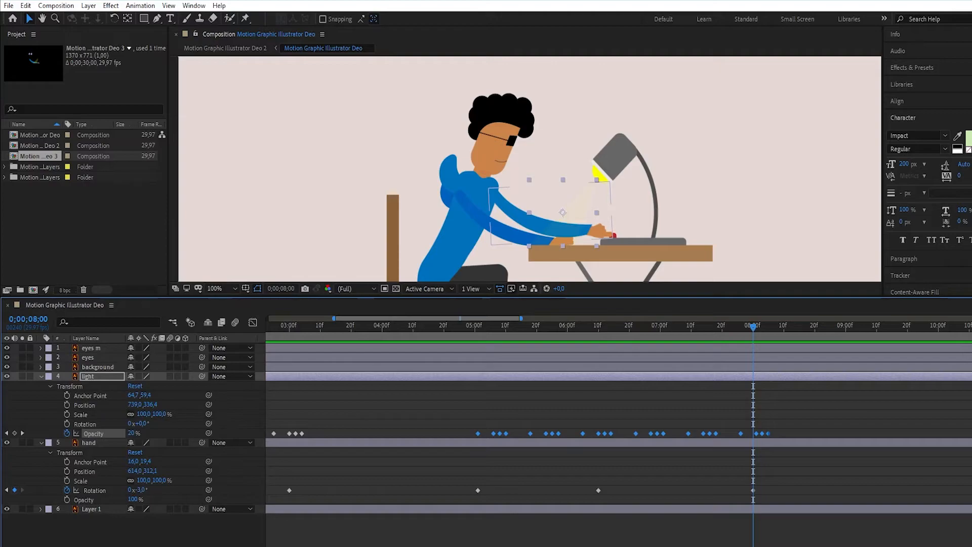
pyautogui.click(41, 443)
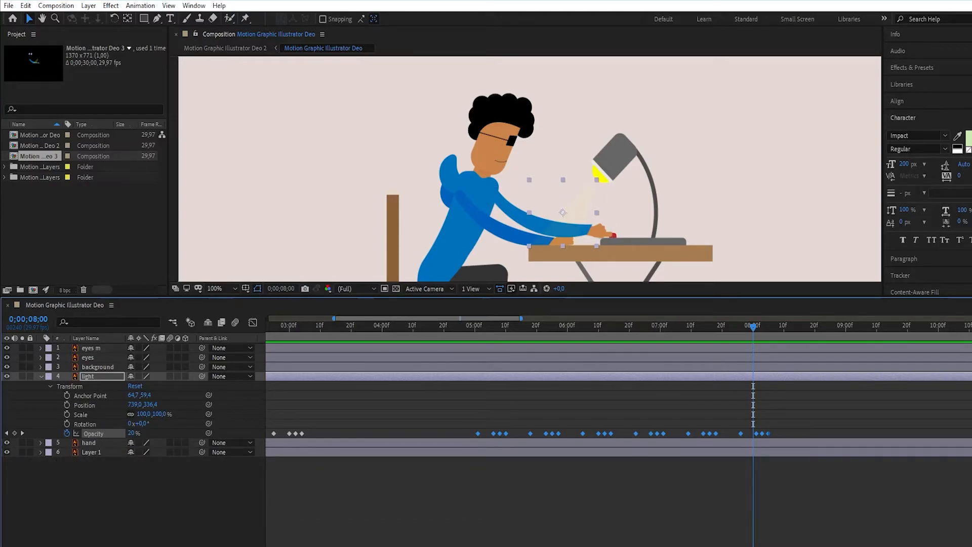
pyautogui.click(41, 377)
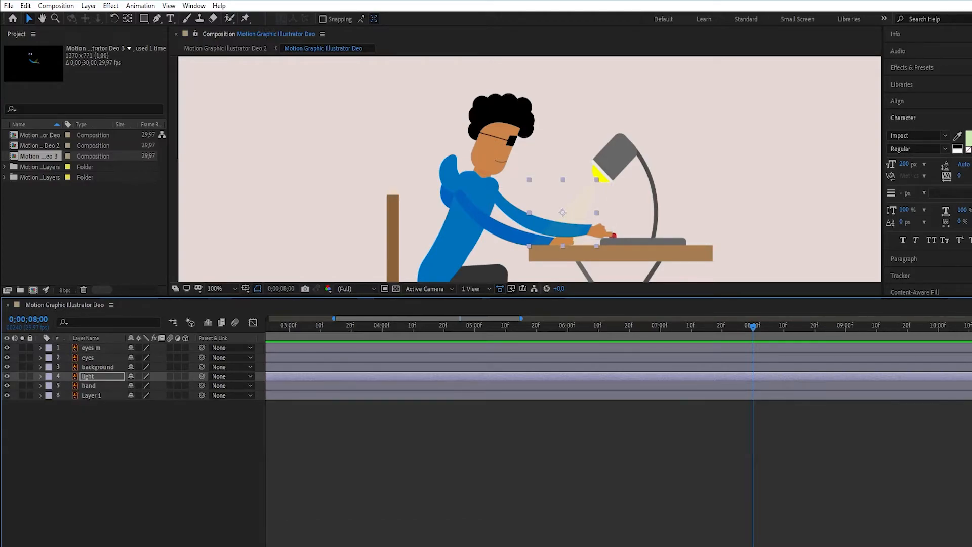
pyautogui.click(41, 348)
pyautogui.click(41, 415)
pyautogui.click(41, 481)
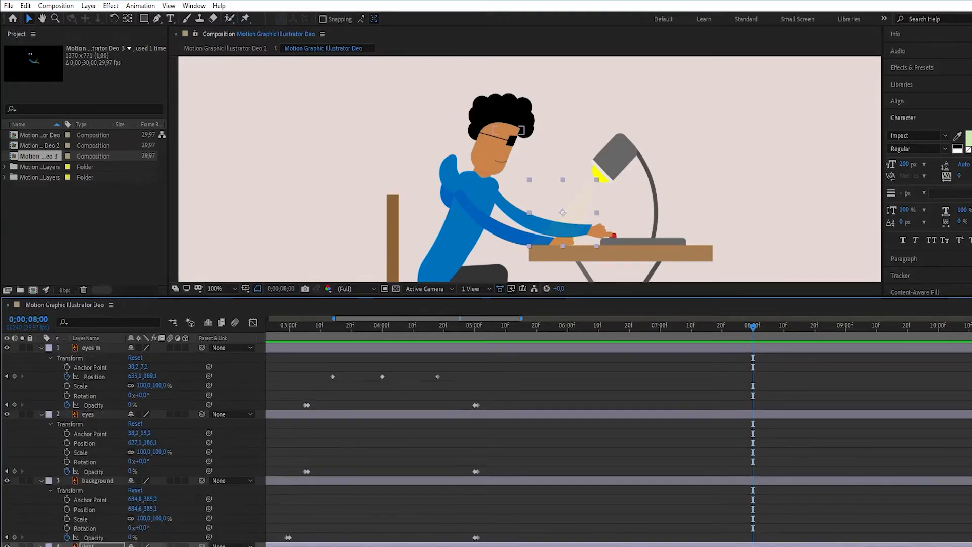
pyautogui.click(92, 538)
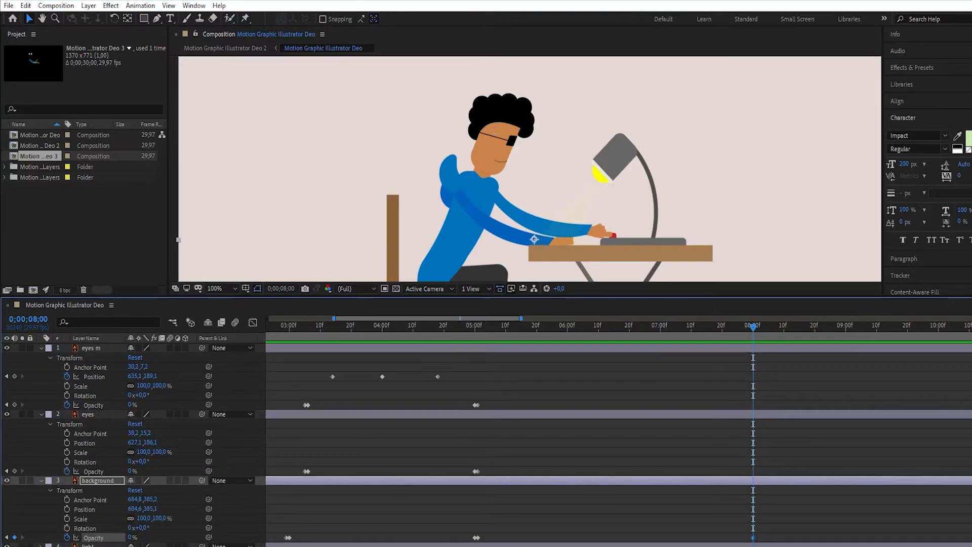
pyautogui.click(14, 472)
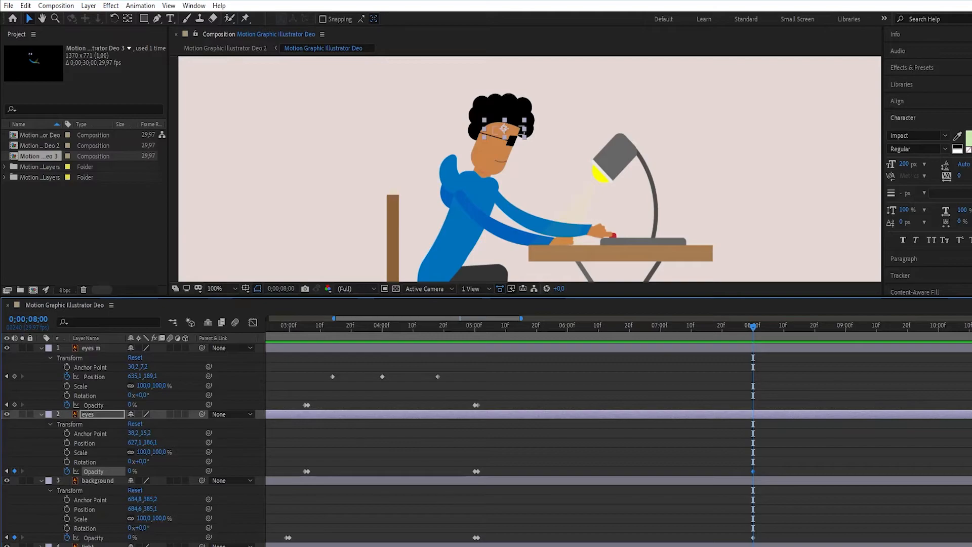
pyautogui.click(14, 404)
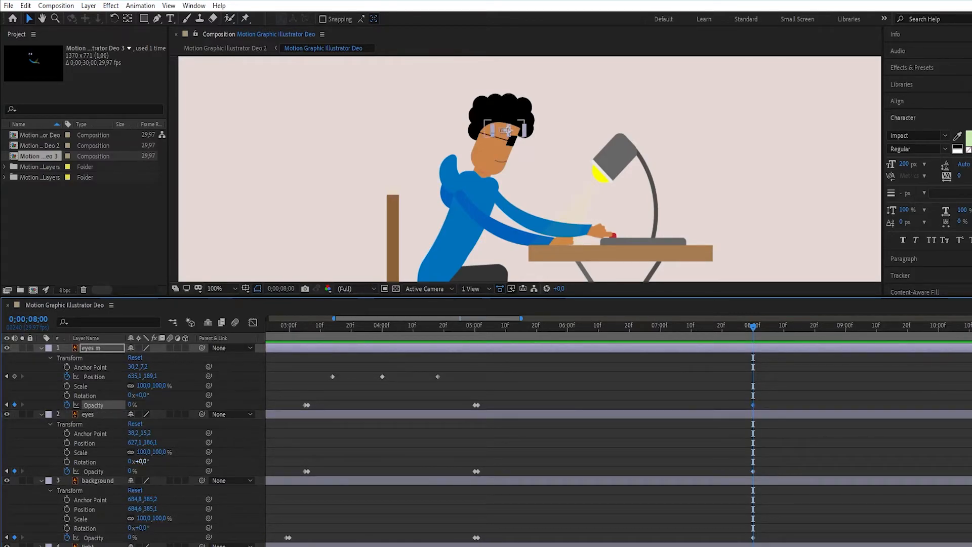
# - Add opacity keyframes of 100% to the "eyes m", "eyes" and "background" layers one frame on, at 0;00;08;01
pyautogui.press('pagedown')
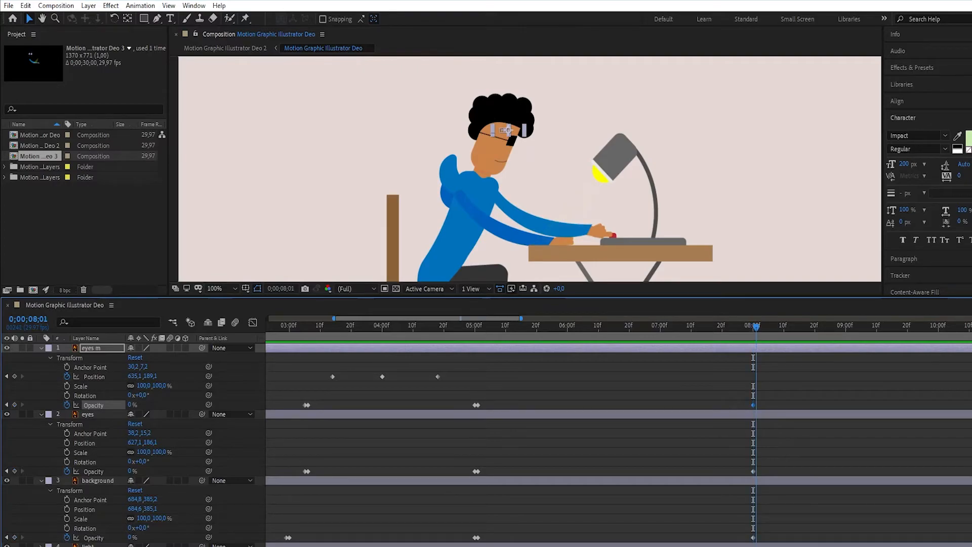
pyautogui.click(15, 471)
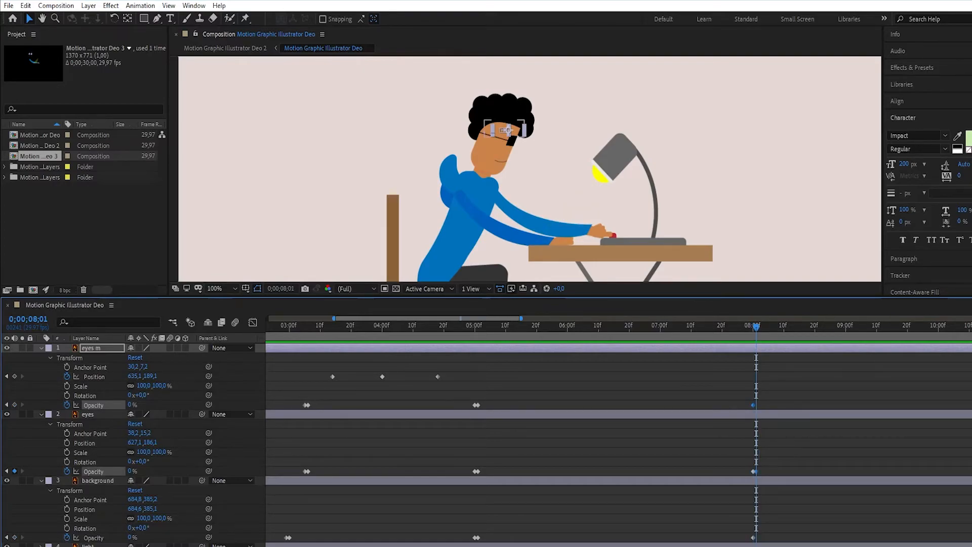
pyautogui.click(14, 537)
pyautogui.click(14, 405)
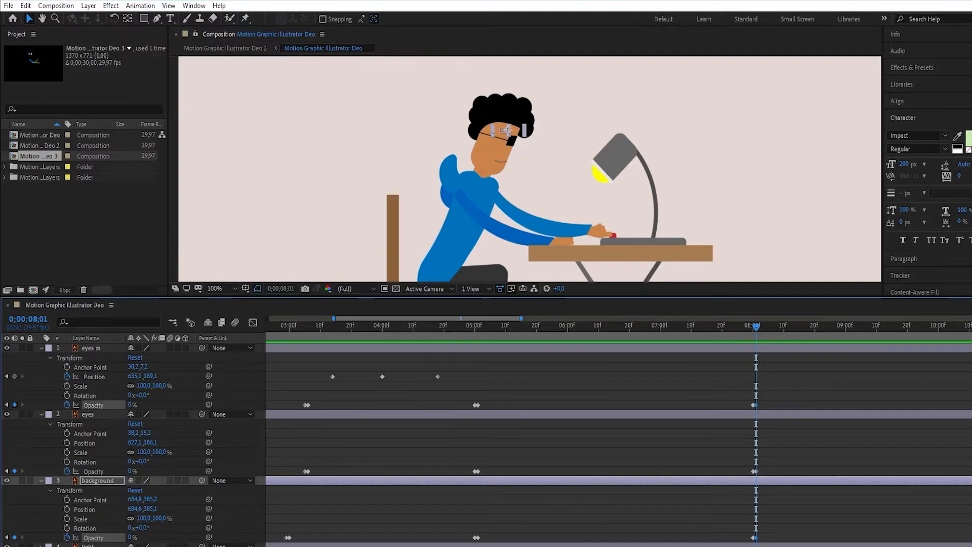
pyautogui.click(131, 404)
pyautogui.write('100')
pyautogui.press('Return')
pyautogui.click(132, 471)
pyautogui.write('100')
pyautogui.press('Return')
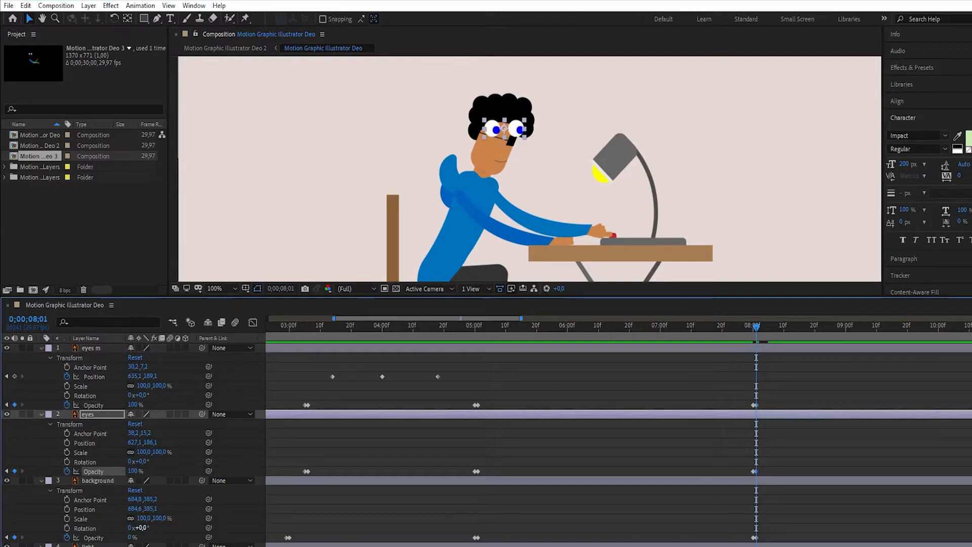
pyautogui.click(132, 537)
pyautogui.write('100')
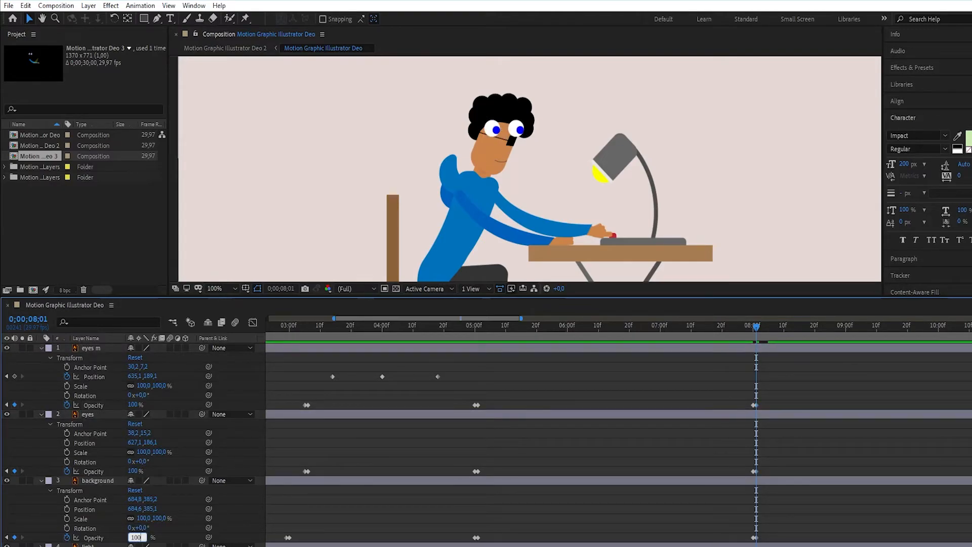
# - Copy the three position keyframes of the "eyes m" layer, paste them at 0;00;08;01 and preview the eye movement
pyautogui.click(318, 325)
pyautogui.moveTo(325, 372); pyautogui.dragTo(449, 381)
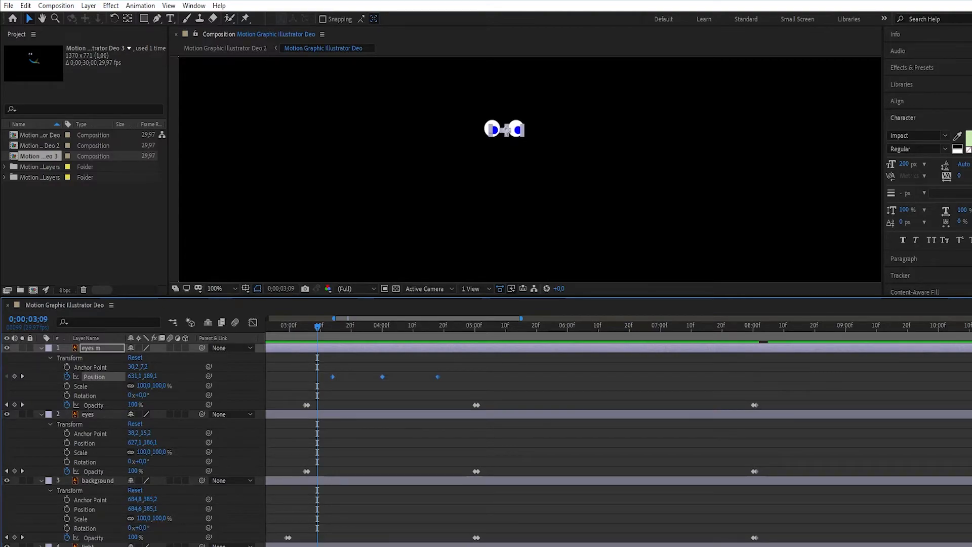
pyautogui.moveTo(317, 328); pyautogui.dragTo(757, 328)
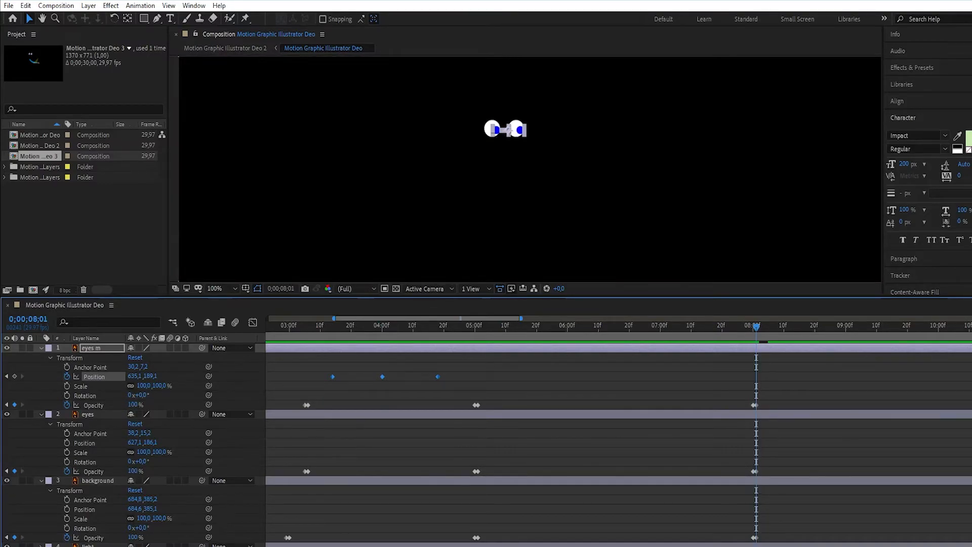
pyautogui.hotkey('ctrl', 'v')
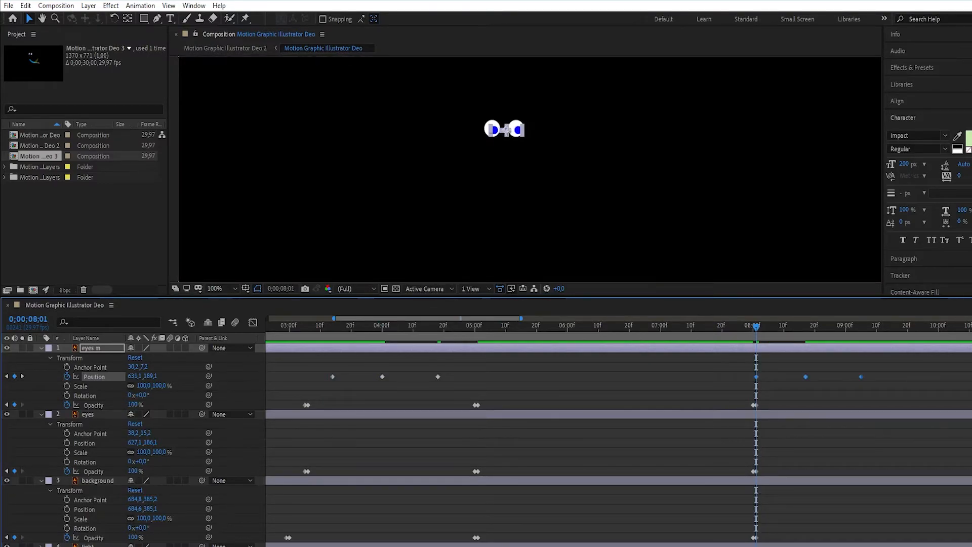
pyautogui.moveTo(757, 327); pyautogui.dragTo(747, 327)
pyautogui.press('space')
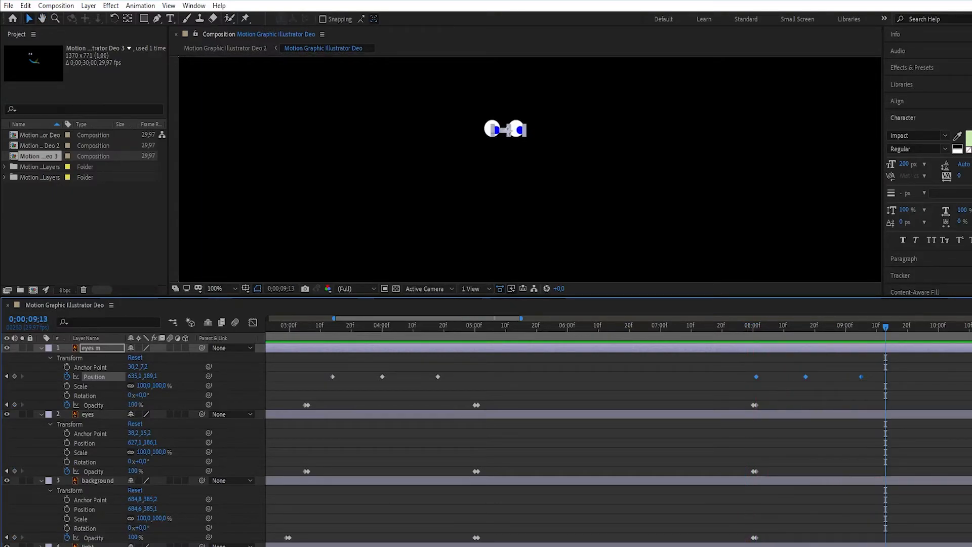
# - Shift the three pasted "eyes m" position keyframes so that they start at about 0;00;08;20
pyautogui.moveTo(752, 371); pyautogui.dragTo(874, 379)
pyautogui.hscroll(7, 619, 435)
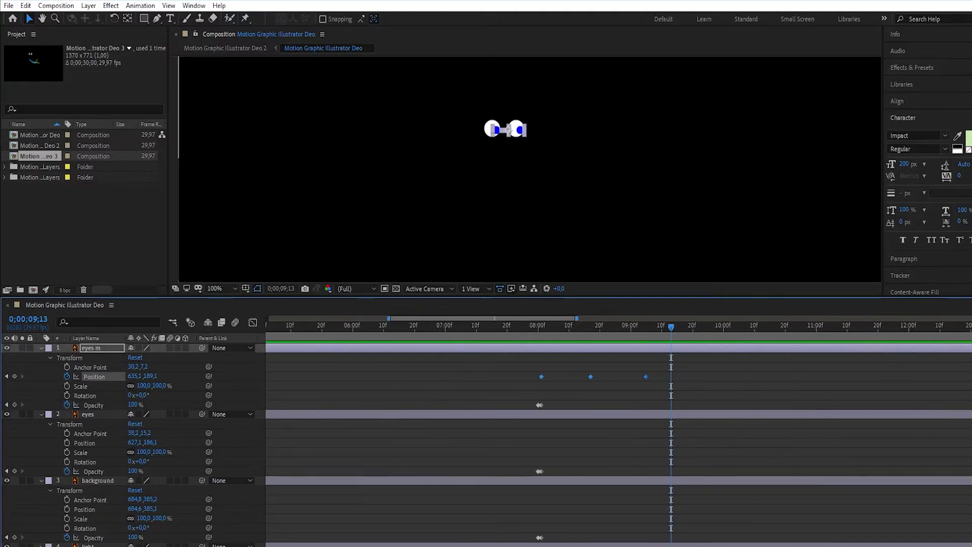
pyautogui.moveTo(545, 377); pyautogui.dragTo(601, 377)
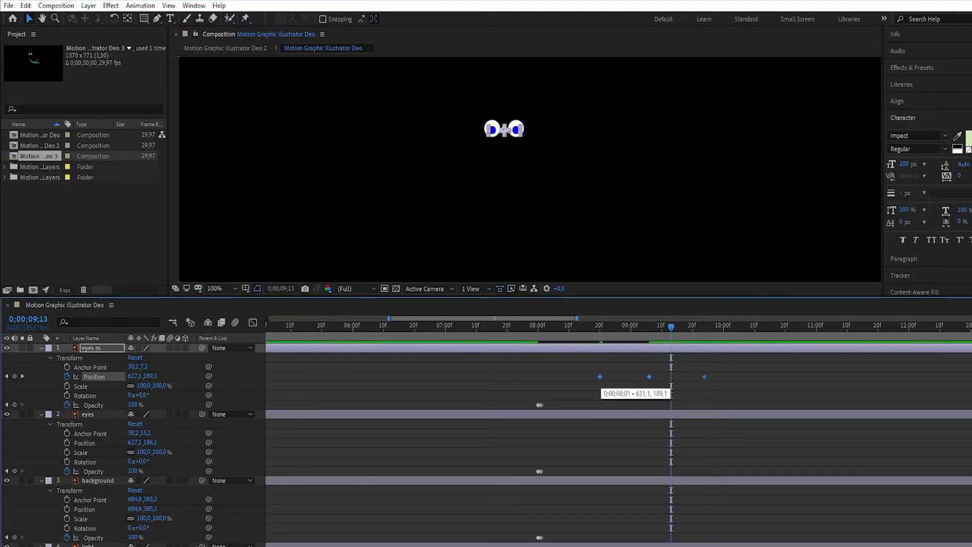
# - Shift the 0;00;08;01 opacity keyframes of the "eyes m" and "eyes" layers to about 0;00;08;05 and preview the result
pyautogui.moveTo(671, 328); pyautogui.dragTo(541, 327)
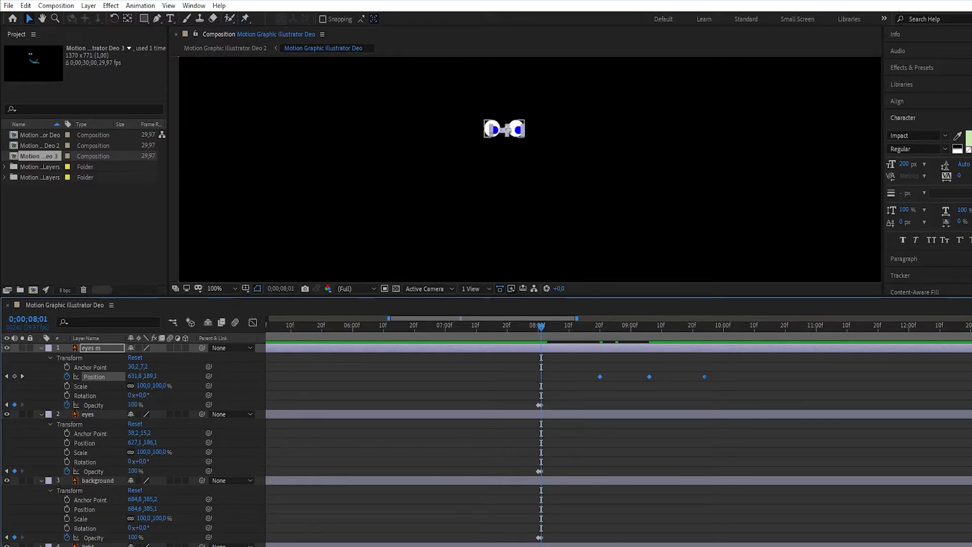
pyautogui.moveTo(541, 405); pyautogui.dragTo(553, 404)
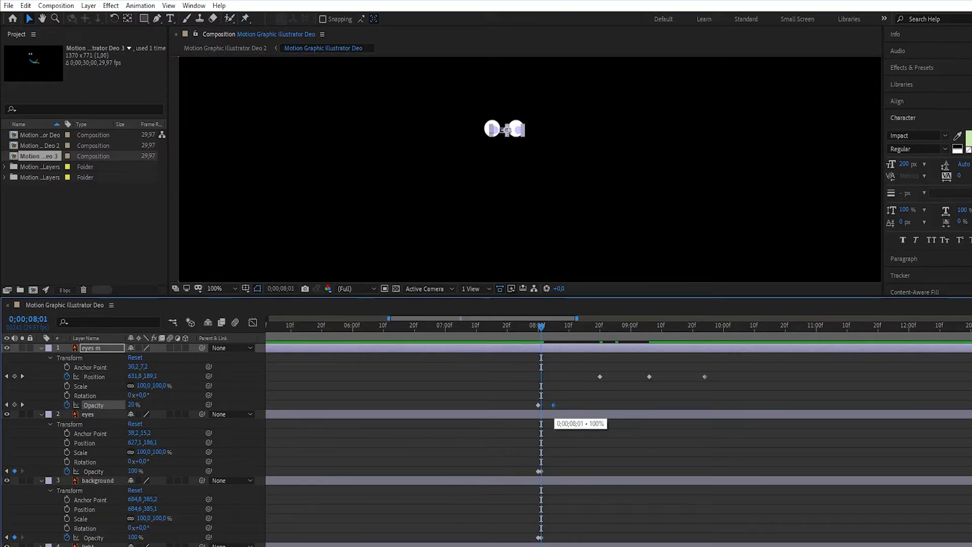
pyautogui.moveTo(541, 472); pyautogui.dragTo(554, 472)
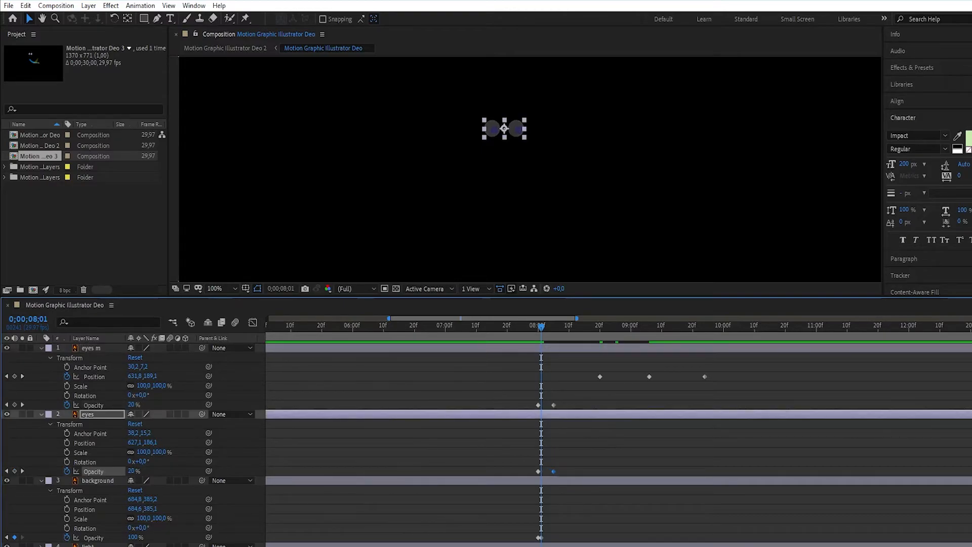
pyautogui.press('space')
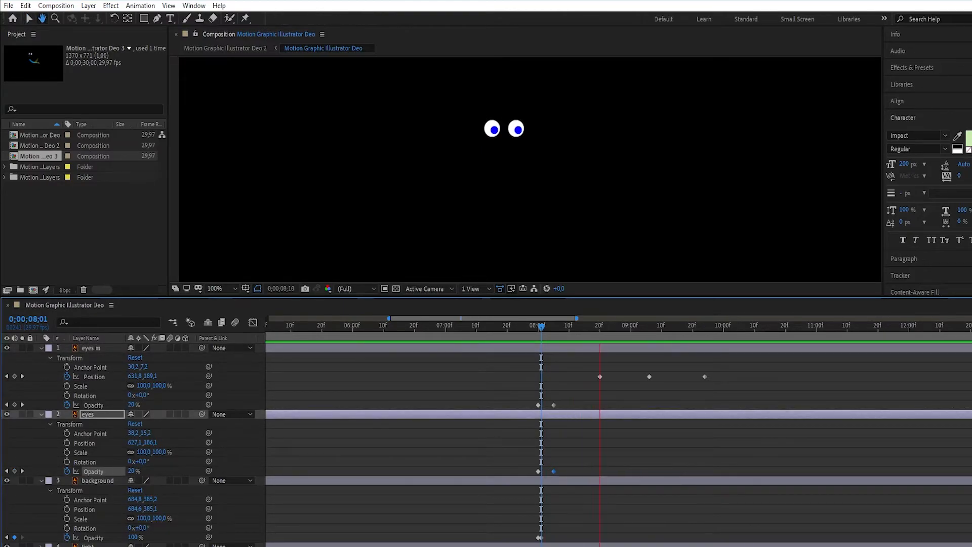
pyautogui.press('space')
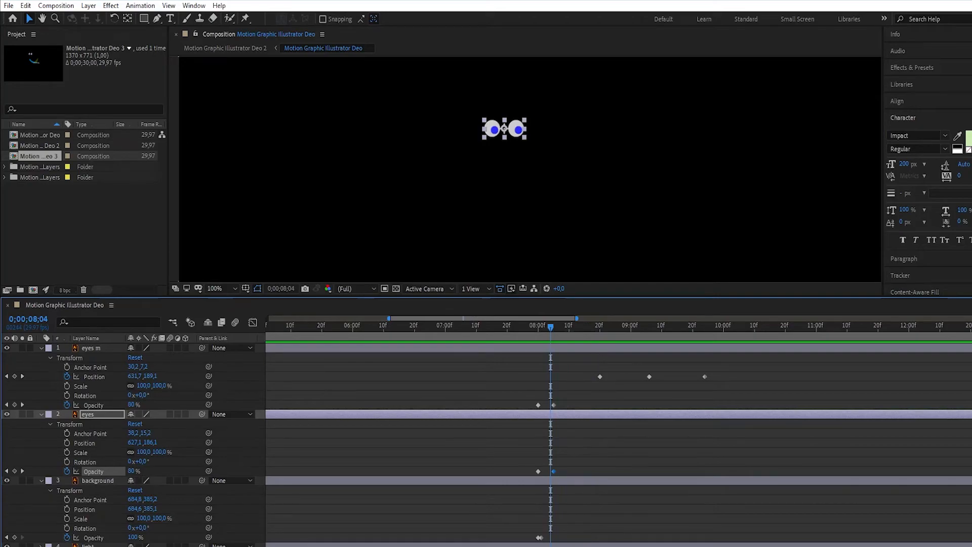
# - Add opacity keyframes of 0% to the "eyes m" and "eyes" layers at 0;00;08;04
pyautogui.click(14, 471)
pyautogui.click(14, 405)
pyautogui.click(132, 405)
pyautogui.write('0')
pyautogui.press('Return')
pyautogui.click(131, 471)
pyautogui.write('0')
pyautogui.press('Return')
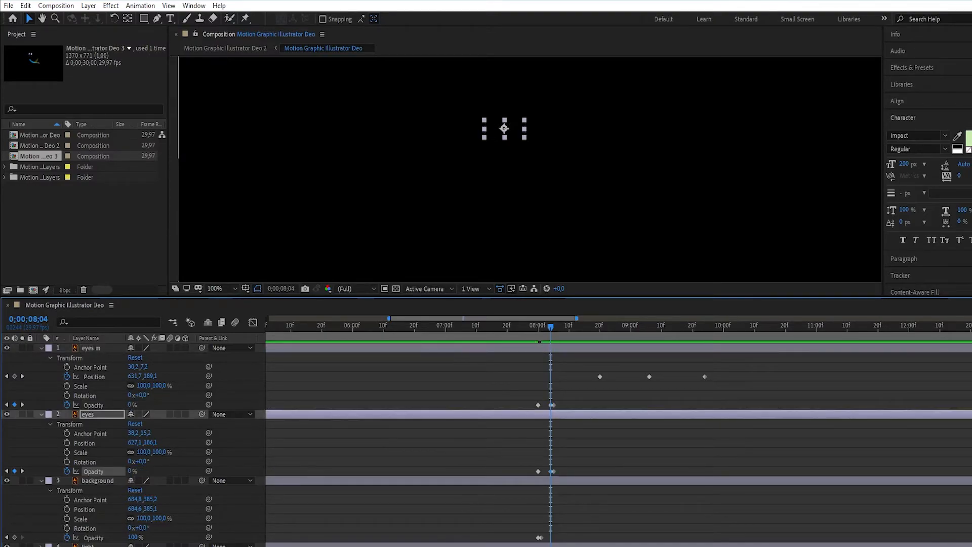
# - Preview the animation from the start and check the eye movement up to the last position keyframe at 0;00;09;24
pyautogui.press('pageup')
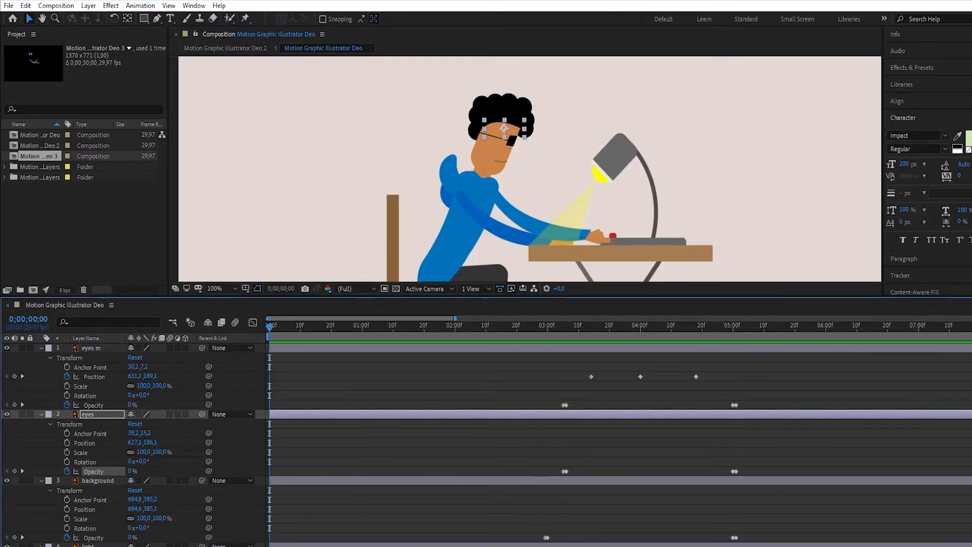
pyautogui.press('space')
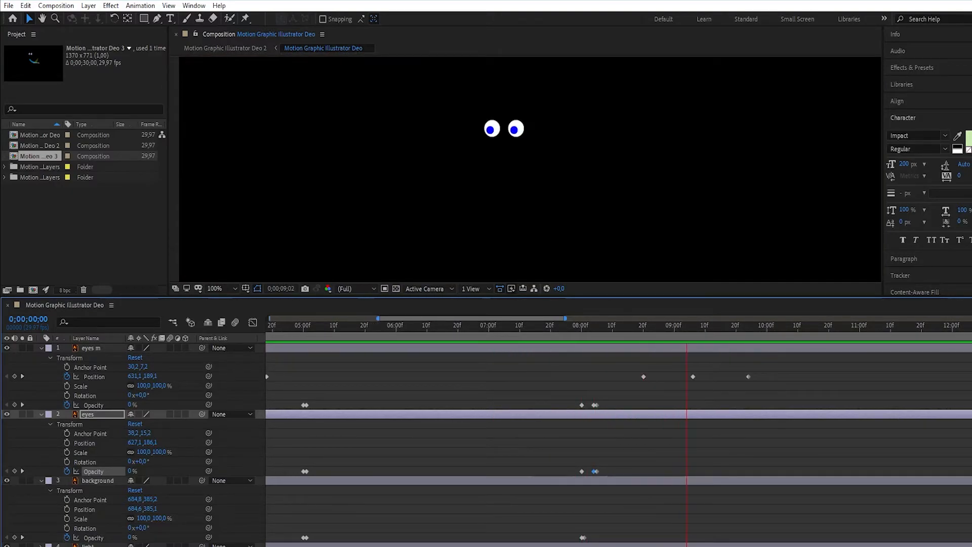
pyautogui.press('space')
pyautogui.moveTo(628, 327); pyautogui.dragTo(699, 327)
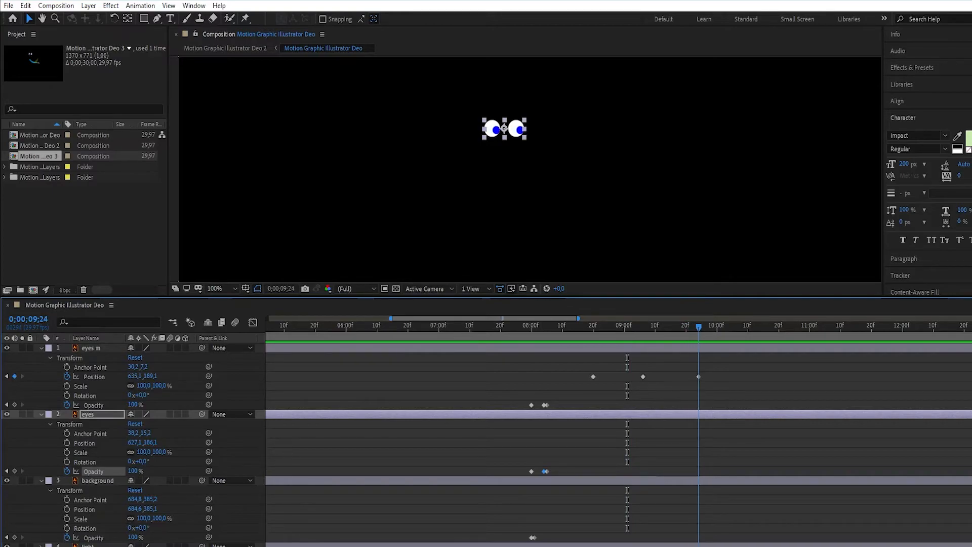
pyautogui.hscroll(5, 619, 436)
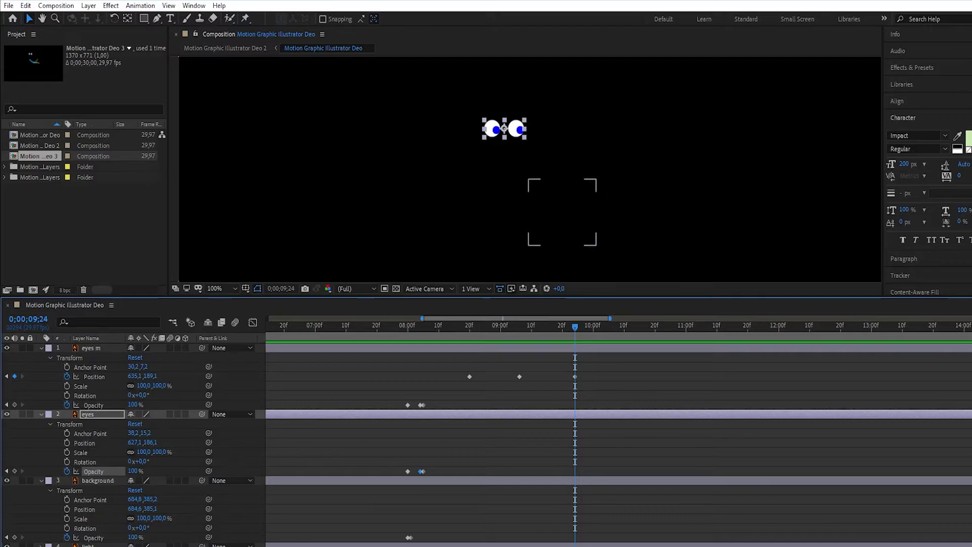
pyautogui.hscroll(-1, 619, 435)
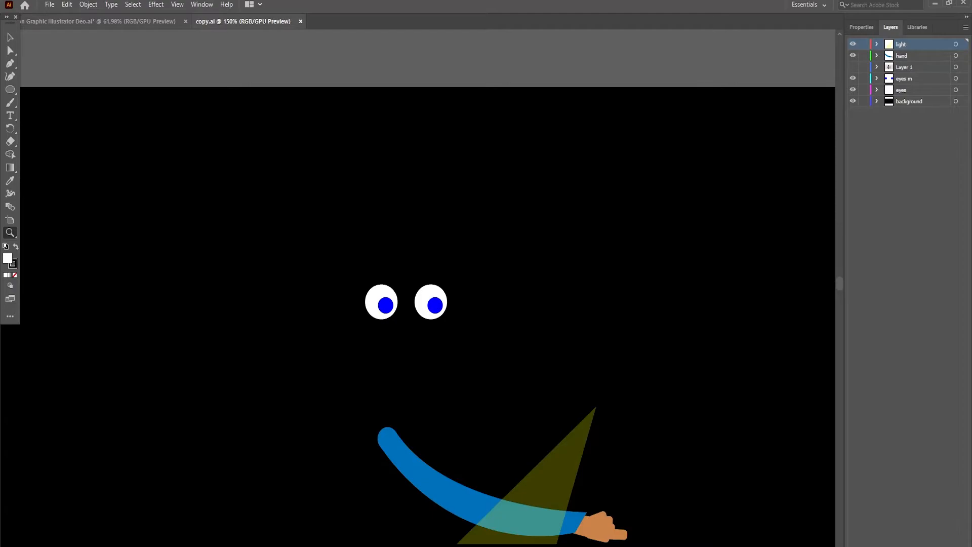
# - Switch to Illustrator and close "Motion Graphic Illustrator Deo.ai", saving its changes
pyautogui.hotkey('ctrl', 'q')
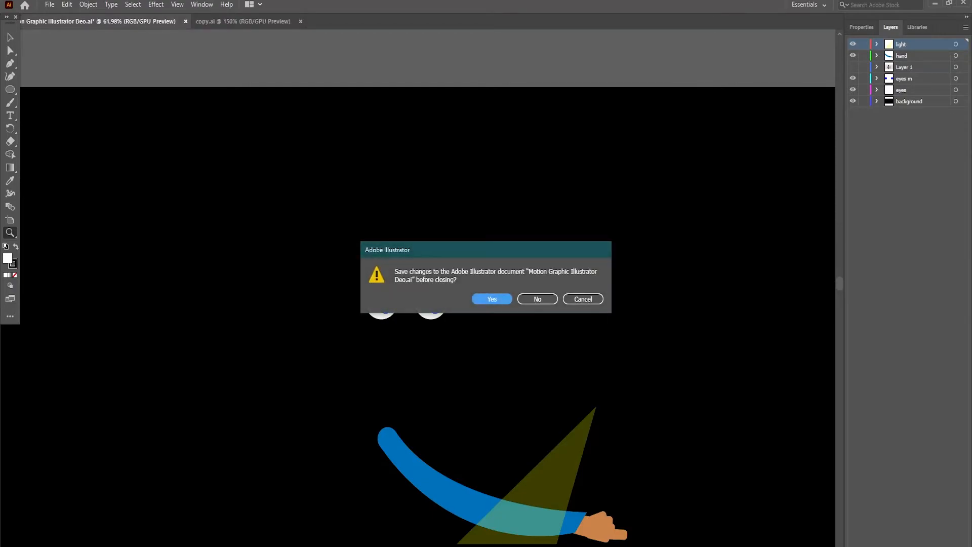
pyautogui.press('Return')
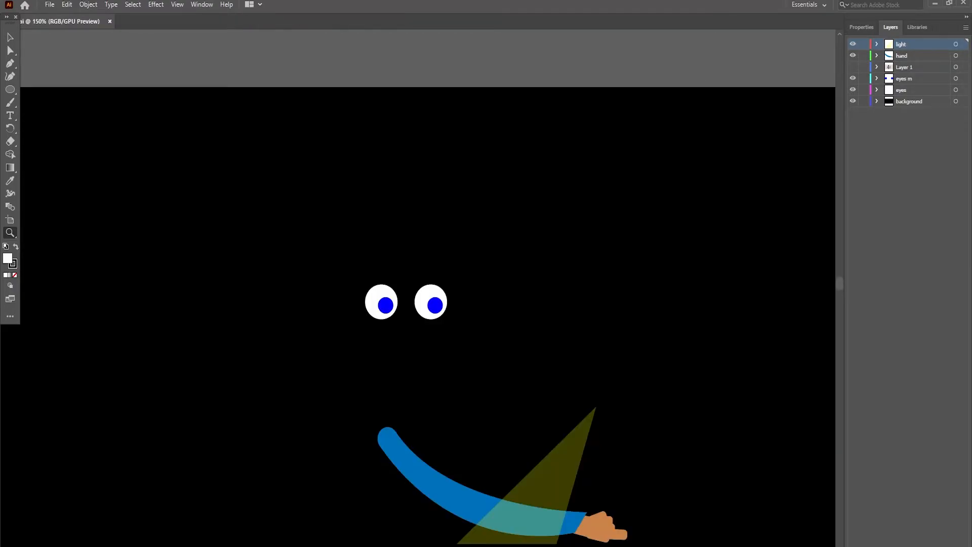
# - Delete the "background", "eyes m" and "eyes" layers from copy.ai and make "Layer 1" visible
pyautogui.click(909, 102)
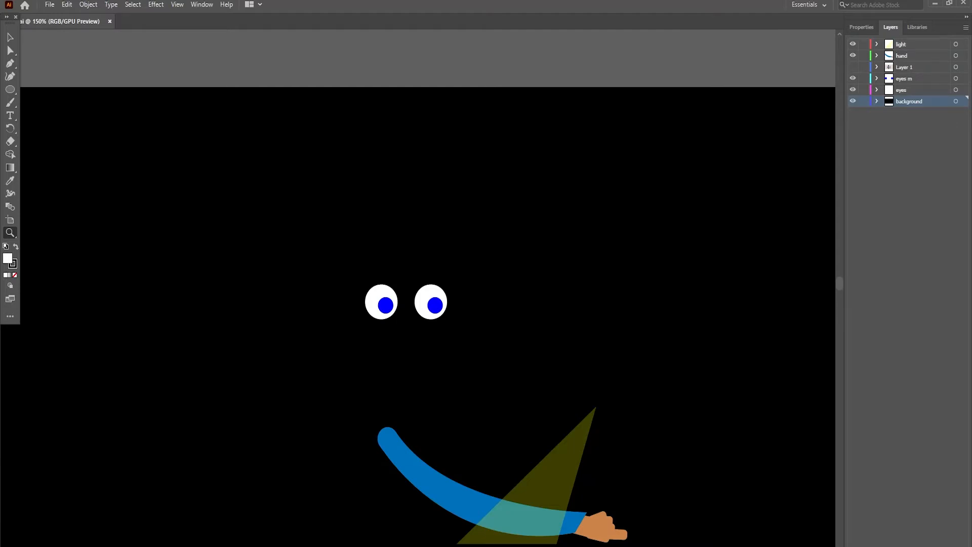
pyautogui.press('Delete')
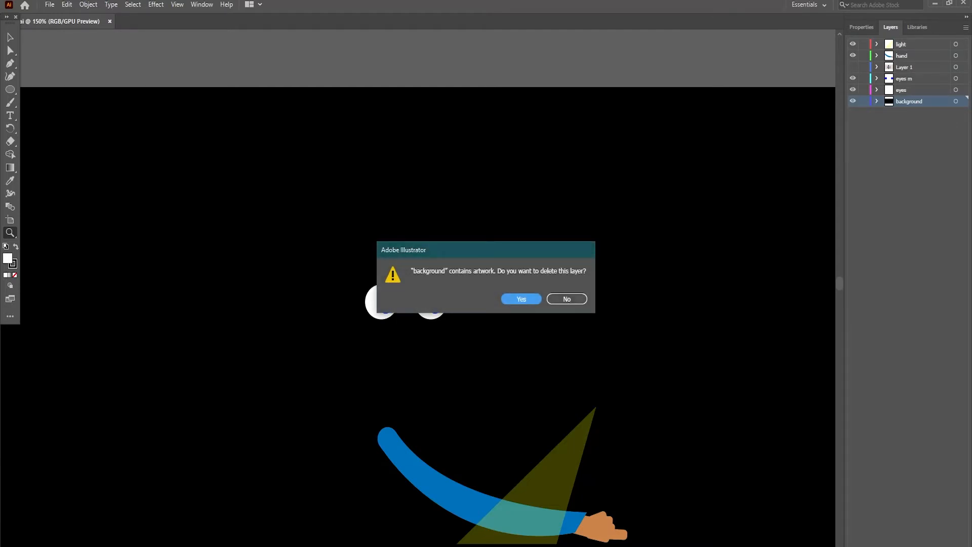
pyautogui.press('Return')
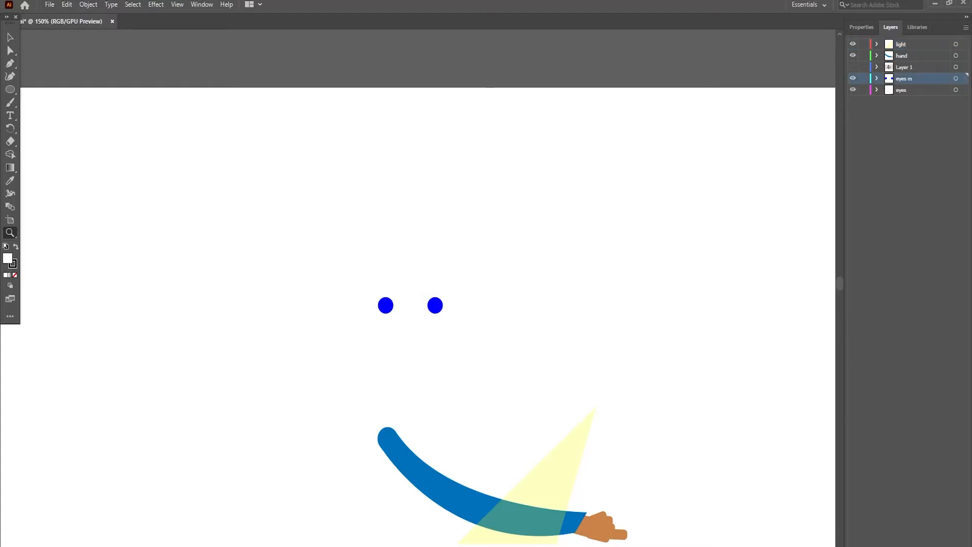
pyautogui.keyDown('shift'); pyautogui.click(917, 90); pyautogui.keyUp('shift')
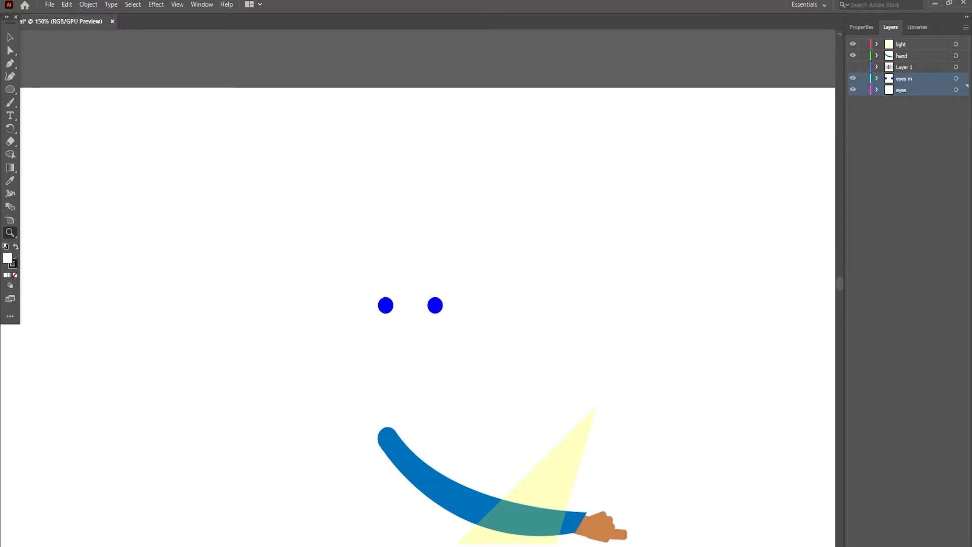
pyautogui.press('Delete')
pyautogui.click(516, 299)
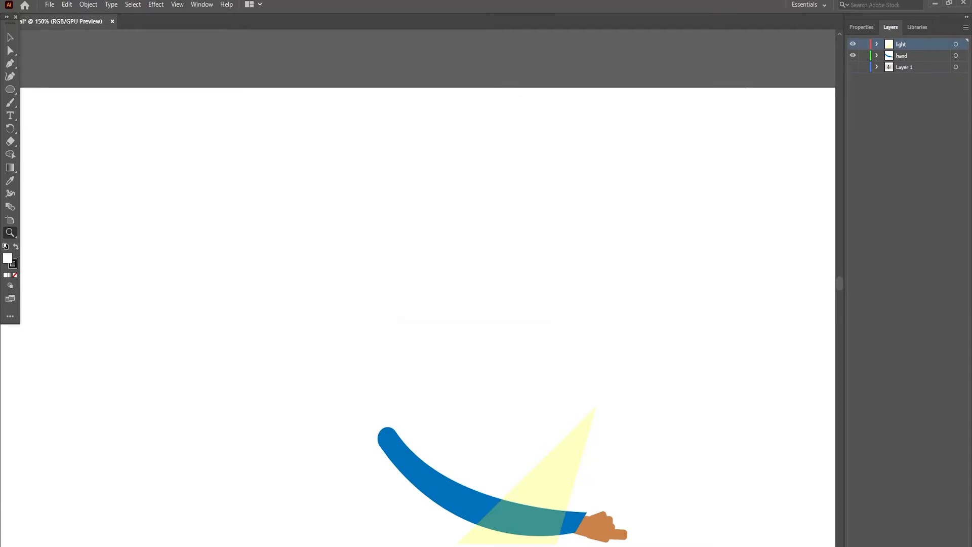
pyautogui.click(853, 66)
# - Select the lamp together with its red button and light beam and move them off the desk to the floor on its right
pyautogui.click(641, 57)
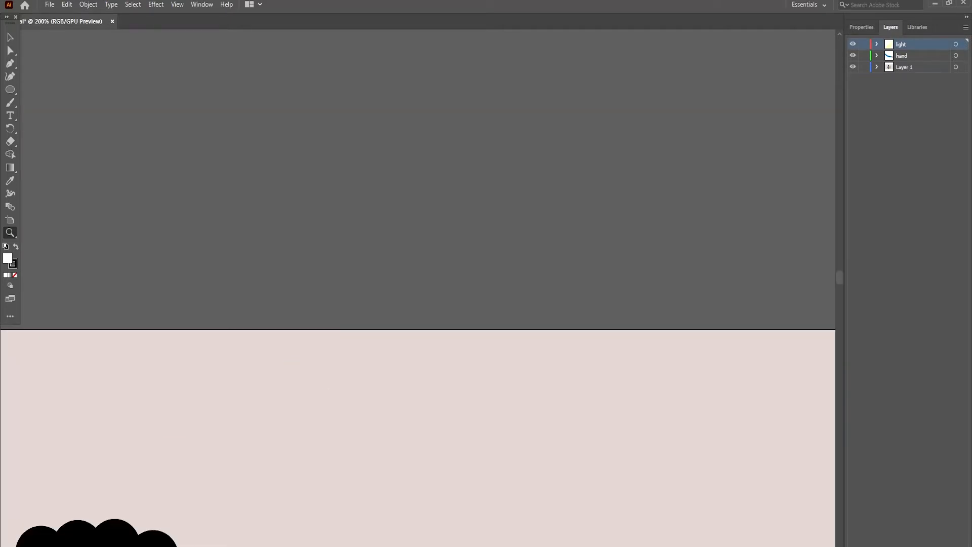
pyautogui.scroll(-4, 238, 268)
pyautogui.scroll(-5, 277, 257)
pyautogui.scroll(-5, 315, 246)
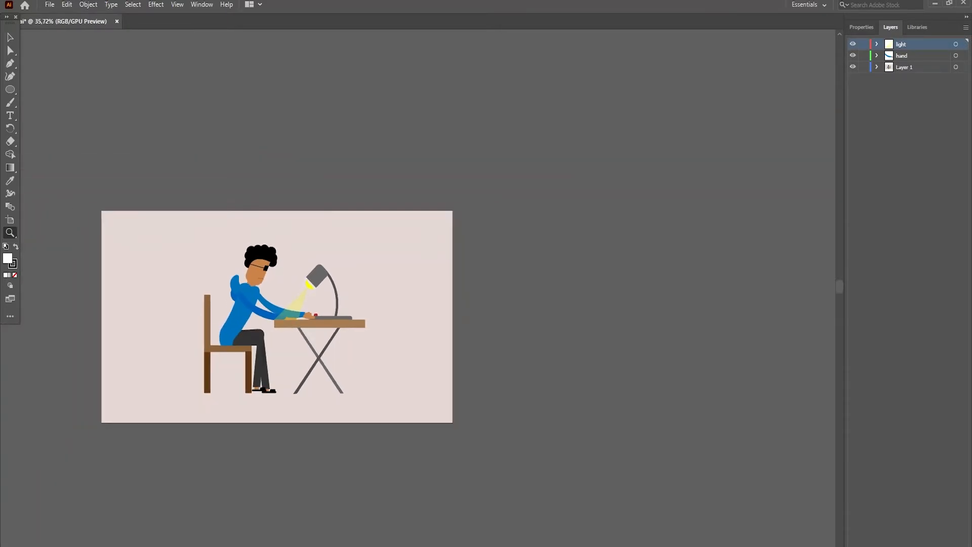
pyautogui.click(257, 305)
pyautogui.press('v')
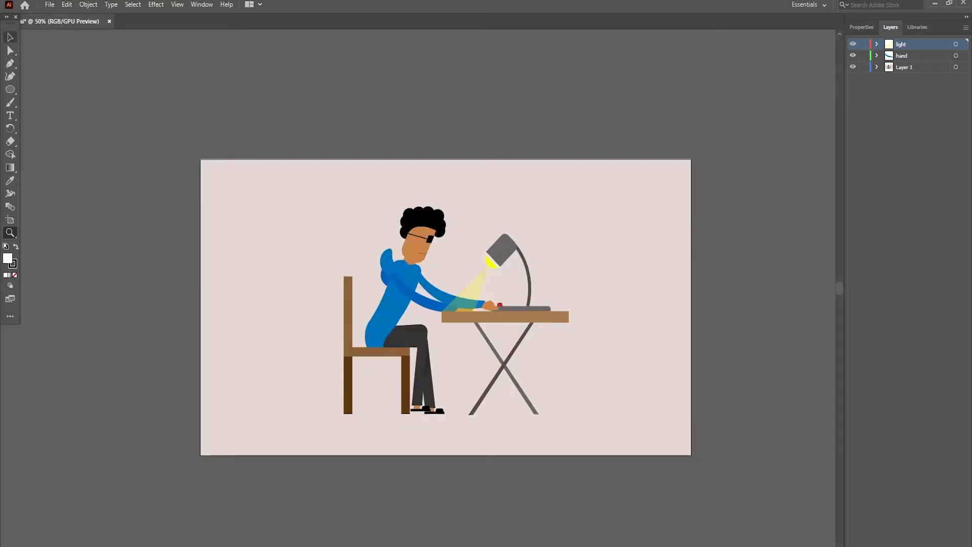
pyautogui.press('z')
pyautogui.click(488, 250)
pyautogui.scroll(-2, 488, 250)
pyautogui.press('v')
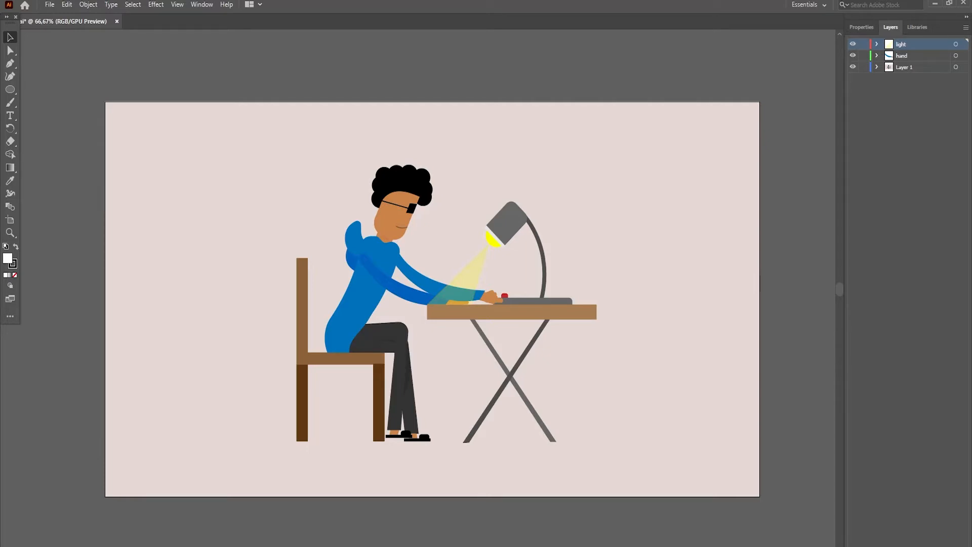
pyautogui.click(505, 295)
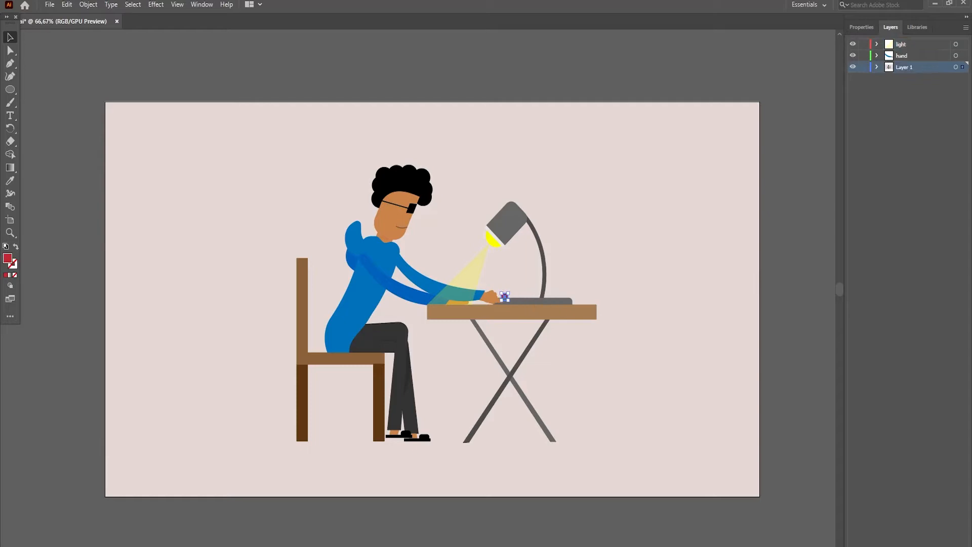
pyautogui.keyDown('shift'); pyautogui.click(496, 237); pyautogui.keyUp('shift')
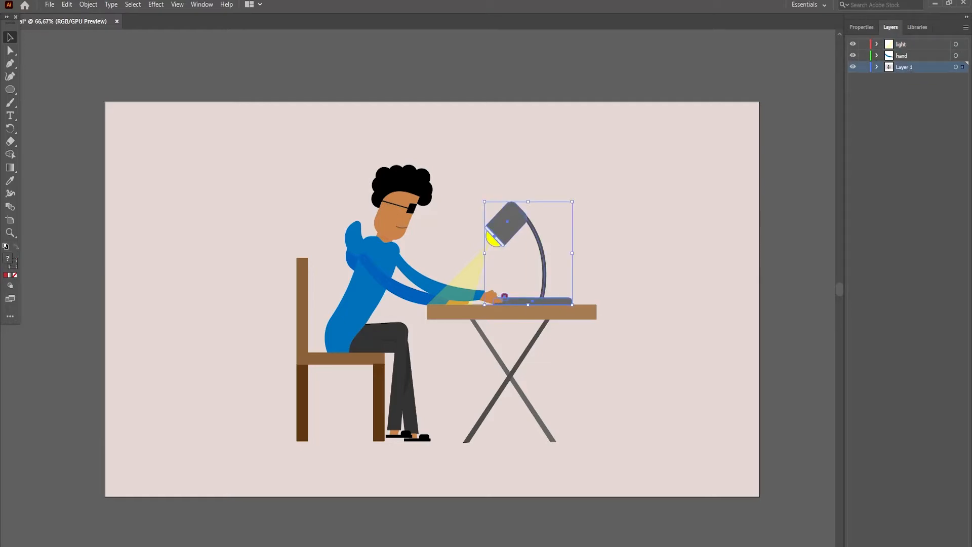
pyautogui.keyDown('shift'); pyautogui.click(463, 279); pyautogui.keyUp('shift')
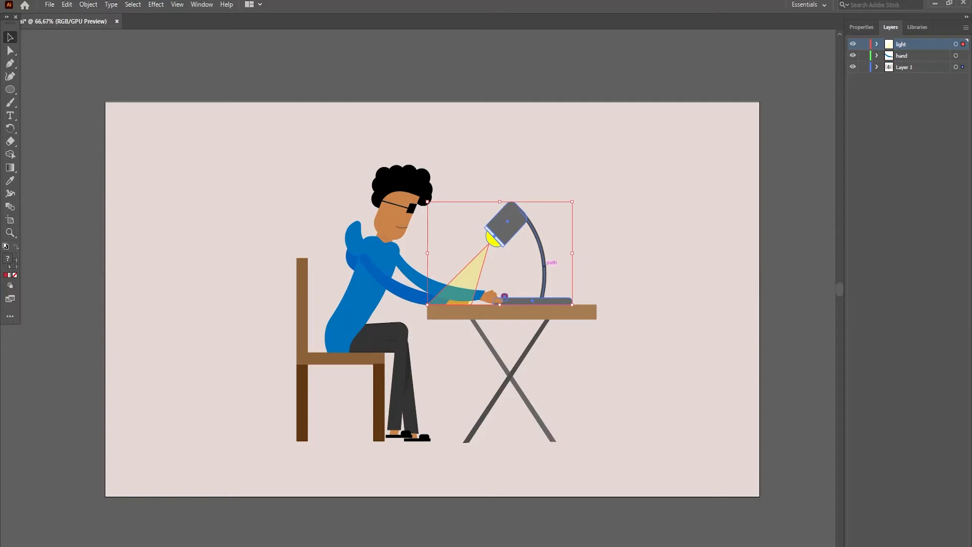
pyautogui.moveTo(546, 266); pyautogui.dragTo(676, 370)
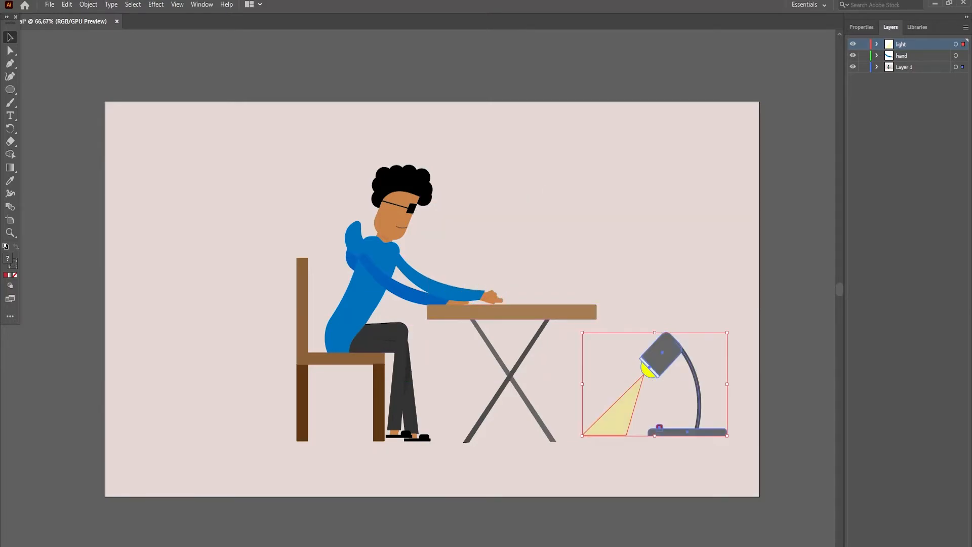
# - Rotate the lamp and its light beam until the lamp lies tipped over beside the desk with the beam pointing upward
pyautogui.moveTo(734, 442); pyautogui.dragTo(719, 474)
pyautogui.moveTo(699, 390); pyautogui.dragTo(730, 387)
pyautogui.moveTo(733, 456); pyautogui.dragTo(715, 470)
pyautogui.moveTo(718, 403); pyautogui.dragTo(719, 411)
pyautogui.click(729, 458)
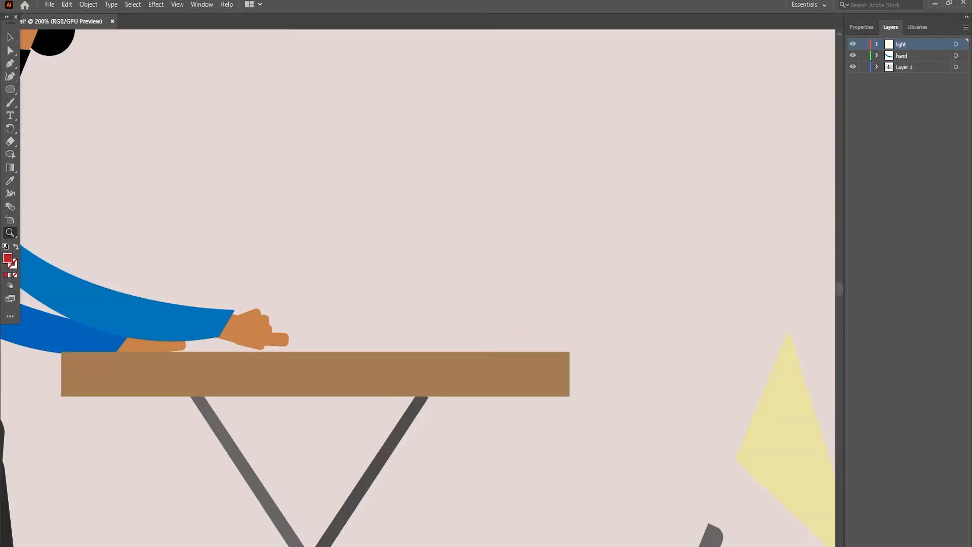
# - Draw a closed, rounded red body shape above the desk with the Curvature tool and deselect it
pyautogui.scroll(2, 428, 288)
pyautogui.click(10, 38)
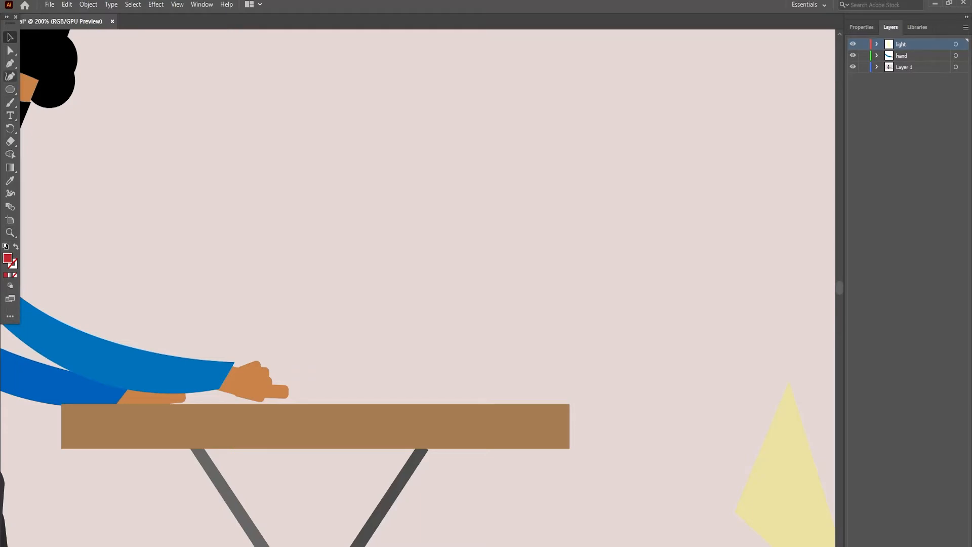
pyautogui.click(10, 76)
pyautogui.scroll(2, 418, 284)
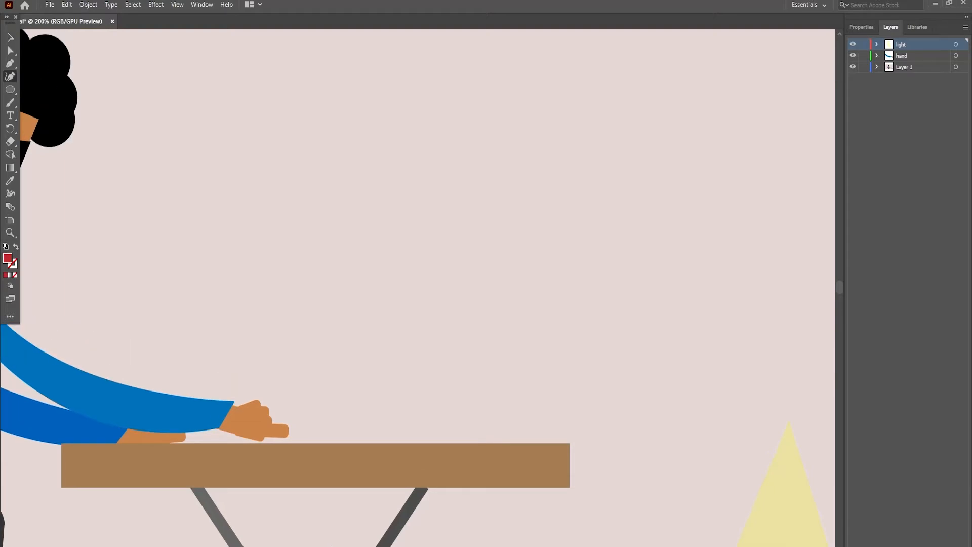
pyautogui.click(480, 318)
pyautogui.click(531, 332)
pyautogui.click(503, 362)
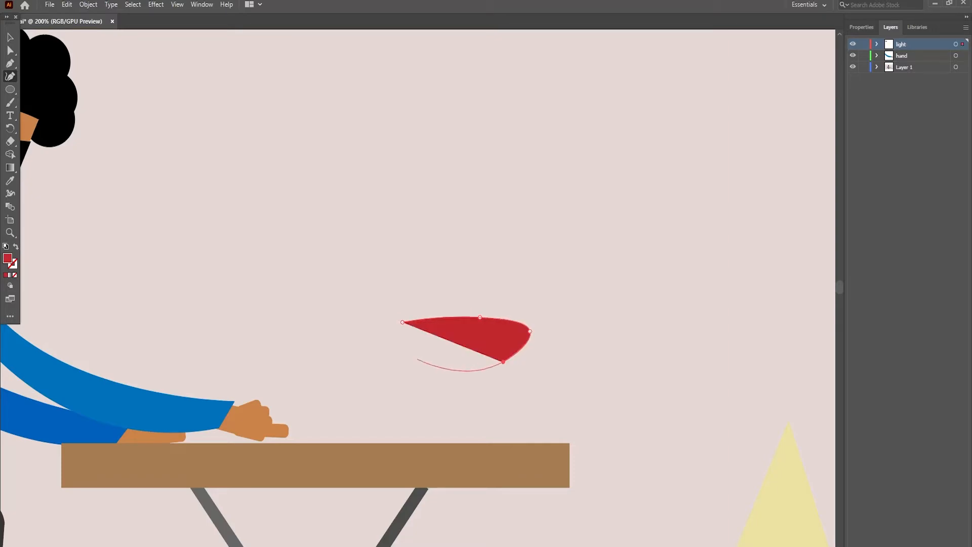
pyautogui.click(396, 351)
pyautogui.click(387, 334)
pyautogui.click(402, 322)
pyautogui.press('v')
pyautogui.hotkey('ctrl', 'shift', 'a')
# - Draw a slim curved red leg with a rounded foot under the front of the body using the Curvature tool
pyautogui.press('z')
pyautogui.click(463, 331)
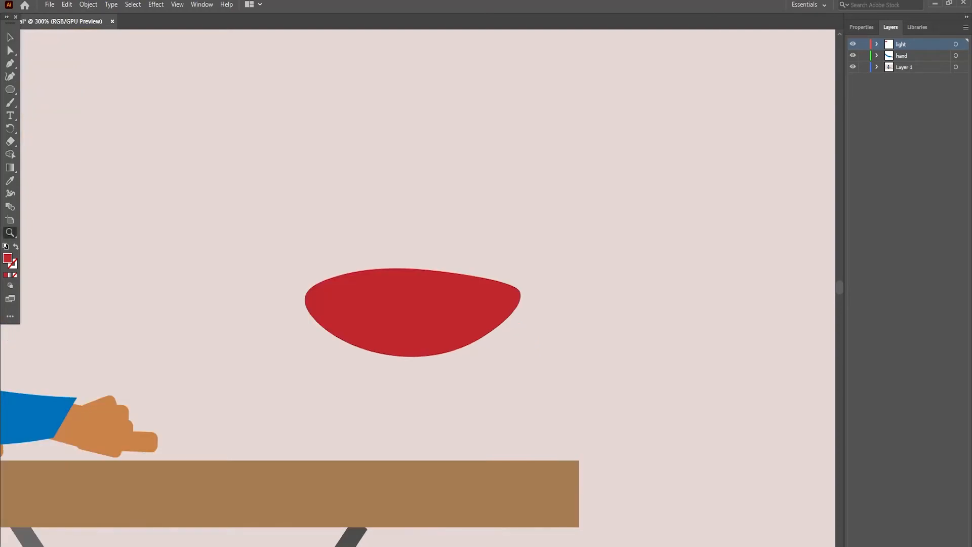
pyautogui.click(214, 308)
pyautogui.hotkey('shift', '`')
pyautogui.click(405, 343)
pyautogui.click(387, 460)
pyautogui.click(387, 501)
pyautogui.click(376, 503)
pyautogui.click(362, 494)
pyautogui.click(367, 475)
pyautogui.click(375, 478)
pyautogui.click(367, 423)
pyautogui.click(394, 336)
pyautogui.click(401, 330)
pyautogui.click(405, 343)
# - Refine the leg's outline by adjusting its anchor points, narrowing the shin above the foot and smoothing the curves
pyautogui.press('v')
pyautogui.press('a')
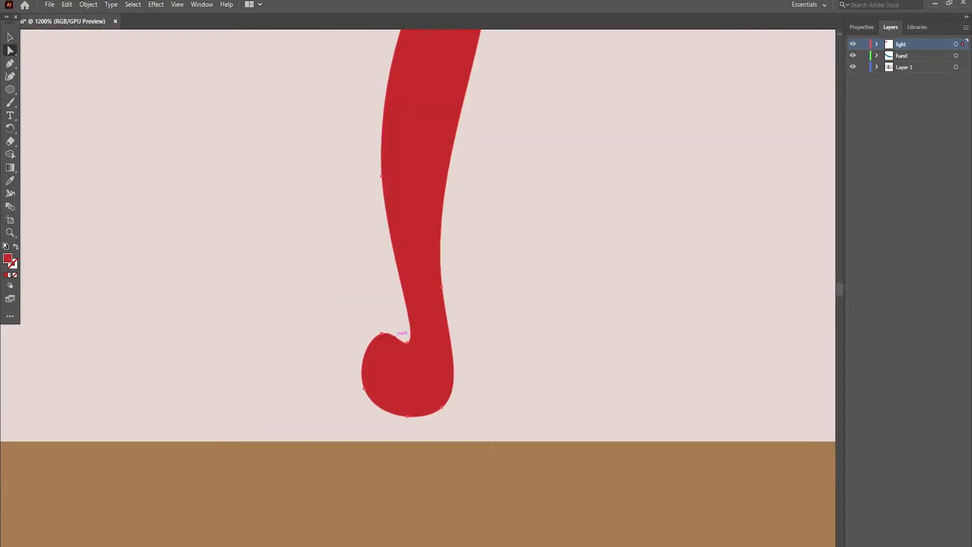
pyautogui.scroll(3, 405, 340)
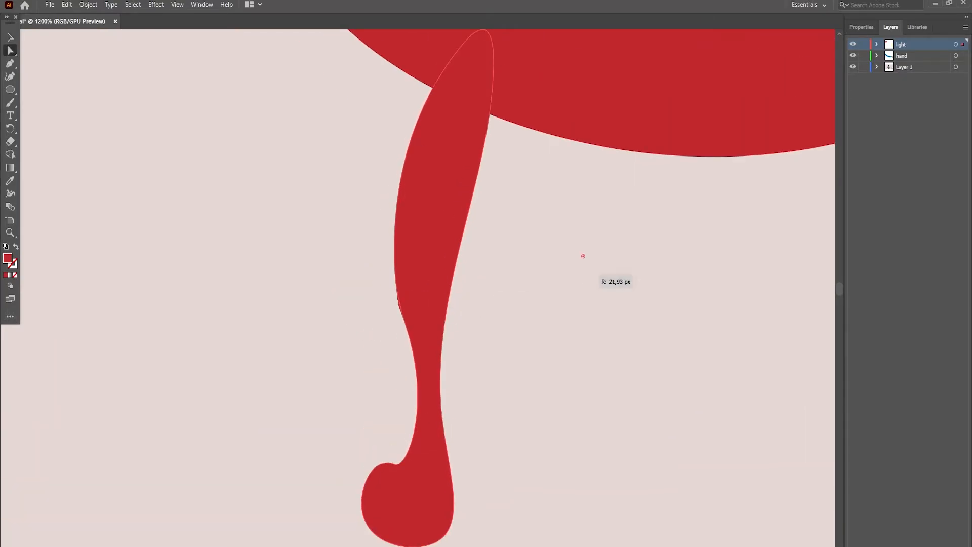
pyautogui.moveTo(532, 268); pyautogui.dragTo(534, 268)
pyautogui.scroll(1, 531, 268)
pyautogui.keyDown('ctrl'); pyautogui.keyDown('alt'); pyautogui.click(378, 269); pyautogui.keyUp('alt'); pyautogui.keyUp('ctrl')
pyautogui.keyDown('ctrl'); pyautogui.keyDown('alt'); pyautogui.click(378, 268); pyautogui.keyUp('alt'); pyautogui.keyUp('ctrl')
pyautogui.keyDown('ctrl'); pyautogui.click(453, 430); pyautogui.keyUp('ctrl')
pyautogui.moveTo(400, 277)
pyautogui.mouseDown()
pyautogui.moveTo(434, 324)
pyautogui.moveTo(415, 285)
pyautogui.moveTo(396, 289)
pyautogui.mouseUp()
pyautogui.scroll(3, 397, 290)
pyautogui.press('p')
pyautogui.click(416, 386)
pyautogui.press('a')
pyautogui.moveTo(416, 387); pyautogui.dragTo(452, 344)
# - Duplicate the leg to give the body a pair of front legs and a pair of rear legs
pyautogui.press('v')
pyautogui.scroll(3, 452, 344)
pyautogui.moveTo(459, 400); pyautogui.dragTo(527, 406)
pyautogui.scroll(-1, 527, 407)
pyautogui.moveTo(456, 359); pyautogui.dragTo(749, 360)
pyautogui.moveTo(749, 359); pyautogui.dragTo(505, 438)
# - Fill the body and one leg of each pair orange and the other legs red-orange, and bring the body in front of the legs
pyautogui.click(507, 177)
pyautogui.click(861, 28)
pyautogui.click(855, 146)
pyautogui.click(217, 355)
pyautogui.click(855, 146)
pyautogui.rightClick(575, 171)
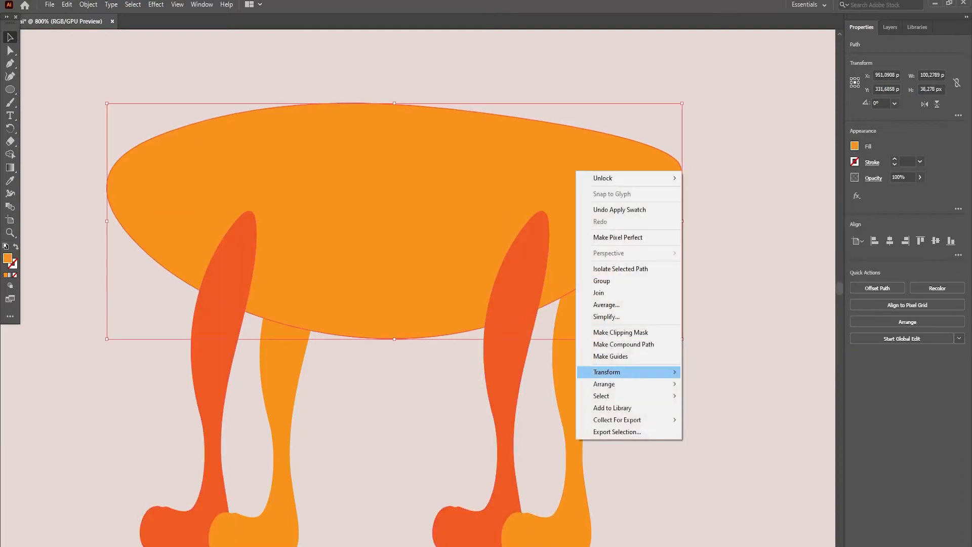
pyautogui.click(714, 384)
# - Draw a curved orange neck shape at the front end of the body with the Pen tool
pyautogui.scroll(3, 395, 228)
pyautogui.press('p')
pyautogui.click(108, 356)
pyautogui.moveTo(126, 171); pyautogui.dragTo(109, 154)
pyautogui.moveTo(133, 294); pyautogui.dragTo(184, 275)
pyautogui.click(125, 237)
pyautogui.click(175, 219)
pyautogui.click(108, 422)
pyautogui.click(159, 403)
# - Move the neck shape into place so it rises from the upper front of the body
pyautogui.press('v')
pyautogui.moveTo(169, 378); pyautogui.dragTo(270, 379)
pyautogui.scroll(3, 195, 369)
pyautogui.moveTo(218, 369); pyautogui.dragTo(200, 388)
pyautogui.scroll(-8, 201, 388)
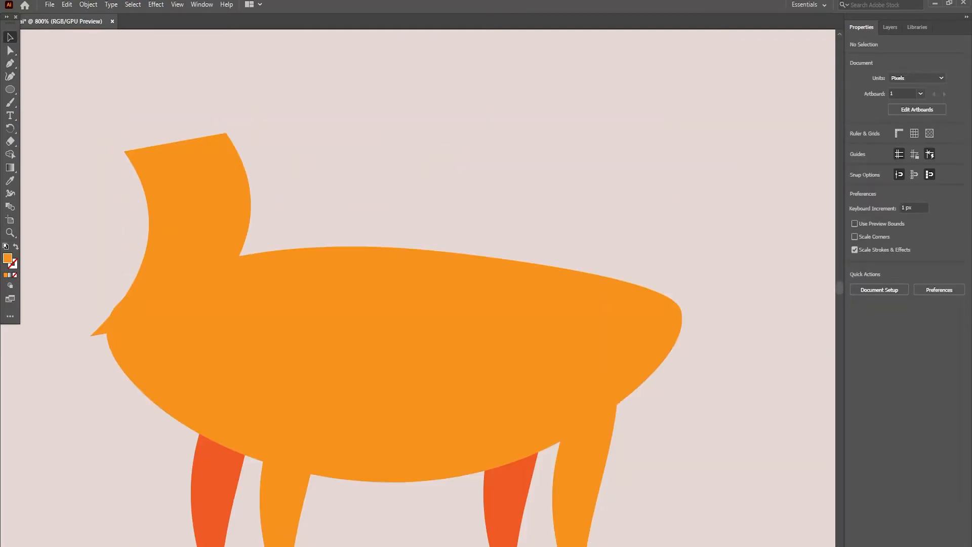
# - Flip the neck shape horizontally and move it down onto the upper front of the body
pyautogui.scroll(-5, 267, 325)
pyautogui.click(208, 271)
pyautogui.click(925, 104)
pyautogui.moveTo(208, 271); pyautogui.dragTo(208, 312)
# - Draw an orange circle about 37 px across above the body as the cat's head
pyautogui.moveTo(10, 89); pyautogui.dragTo(50, 102)
pyautogui.scroll(3, 395, 228)
pyautogui.moveTo(331, 146); pyautogui.dragTo(460, 283)
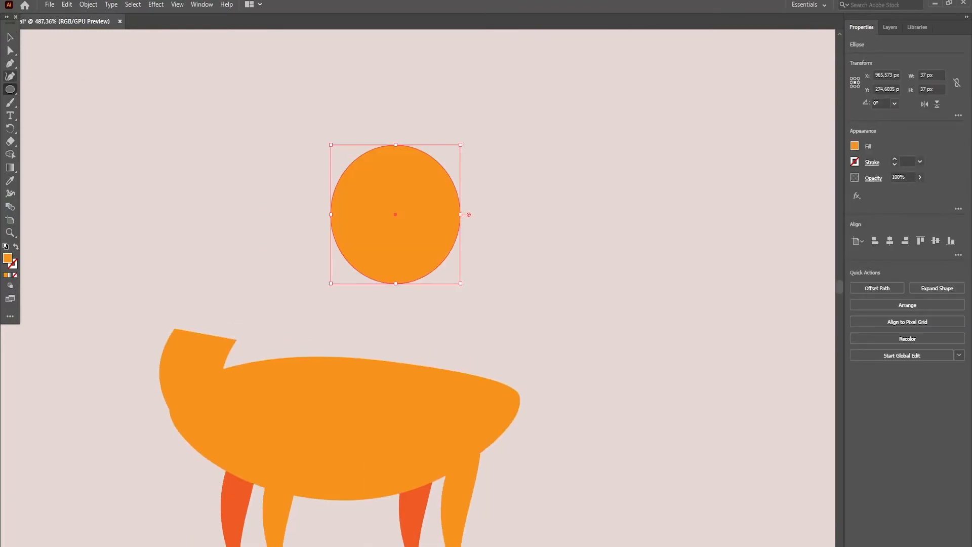
# - Add two orange triangular ears to the upper edge of the head circle with the Polygon tool
pyautogui.moveTo(11, 90); pyautogui.dragTo(43, 116)
pyautogui.click(276, 121)
pyautogui.scroll(6, 395, 228)
pyautogui.press('v')
pyautogui.moveTo(426, 117); pyautogui.dragTo(202, 349)
pyautogui.moveTo(150, 382); pyautogui.dragTo(423, 346)
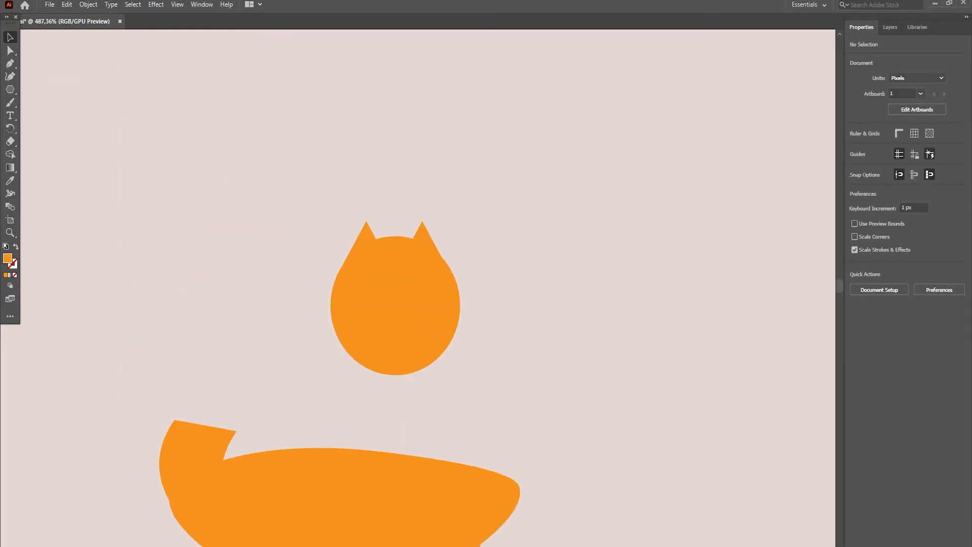
# - Move the head together with its ears onto the end of the neck
pyautogui.moveTo(309, 205); pyautogui.dragTo(473, 387)
pyautogui.moveTo(396, 306); pyautogui.dragTo(204, 370)
pyautogui.scroll(-12, 253, 380)
pyautogui.scroll(5, 344, 355)
pyautogui.click(350, 410)
pyautogui.moveTo(346, 343); pyautogui.dragTo(349, 296)
# - Shrink a triangle to fit inside one ear and duplicate it across to the other ear
pyautogui.press('z')
pyautogui.click(195, 218)
pyautogui.press('v')
pyautogui.click(366, 334)
pyautogui.moveTo(453, 228); pyautogui.dragTo(392, 283)
pyautogui.moveTo(388, 336); pyautogui.dragTo(366, 325)
pyautogui.moveTo(365, 325); pyautogui.dragTo(549, 325)
# - Resize and position the red-orange inner-ear triangles inside both ears, each about 5.3 by 4.6 px
pyautogui.scroll(-5, 461, 304)
pyautogui.keyDown('shift'); pyautogui.click(365, 142); pyautogui.keyUp('shift')
pyautogui.moveTo(605, 72); pyautogui.dragTo(470, 120)
pyautogui.click(481, 66)
pyautogui.moveTo(436, 165); pyautogui.dragTo(551, 116)
pyautogui.scroll(1, 456, 152)
pyautogui.moveTo(346, 214); pyautogui.dragTo(369, 164)
pyautogui.scroll(2, 369, 164)
pyautogui.click(554, 264)
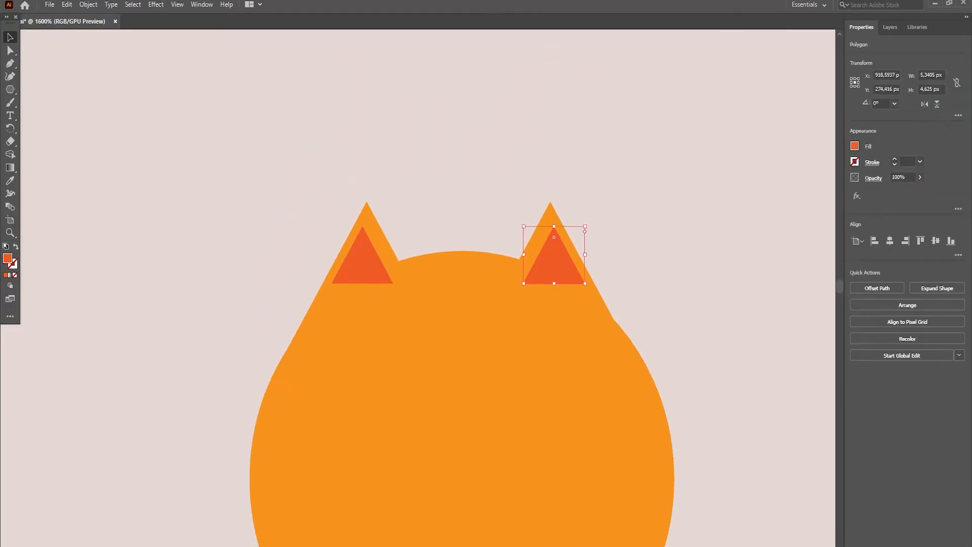
# - Draw a red-orange ellipse on the face and reshape its anchor points into a muzzle that narrows downward
pyautogui.scroll(-3, 456, 304)
pyautogui.rightClick(10, 89)
pyautogui.click(54, 102)
pyautogui.moveTo(411, 339); pyautogui.dragTo(502, 439)
pyautogui.moveTo(468, 384)
pyautogui.mouseDown()
pyautogui.moveTo(455, 324)
pyautogui.moveTo(468, 336)
pyautogui.moveTo(456, 415)
pyautogui.mouseUp()
pyautogui.moveTo(502, 341); pyautogui.dragTo(514, 340)
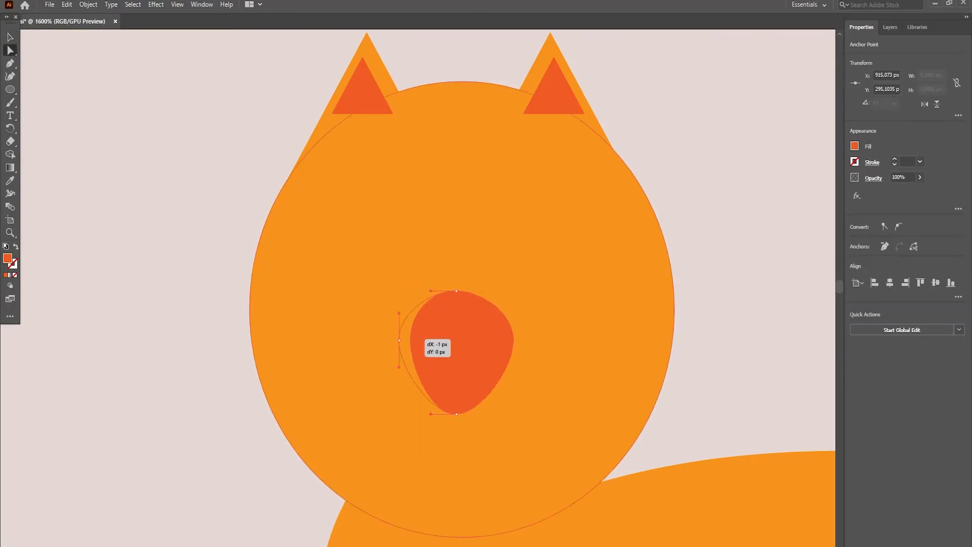
pyautogui.moveTo(410, 340); pyautogui.dragTo(399, 341)
# - Change the muzzle's fill to light gray
pyautogui.press('v')
pyautogui.click(855, 146)
pyautogui.click(829, 215)
pyautogui.click(820, 215)
# - Give the curved whisker a gray stroke without fill and set the muzzle to a lighter gray
pyautogui.scroll(1, 430, 382)
pyautogui.click(418, 280)
pyautogui.press('v')
pyautogui.hotkey('shift', 'x')
pyautogui.click(855, 163)
pyautogui.scroll(1, 430, 304)
pyautogui.click(471, 365)
pyautogui.click(855, 146)
pyautogui.click(829, 215)
# - Duplicate and horizontally flip the whiskers so a pair sits on each side of the muzzle
pyautogui.scroll(-2, 430, 304)
pyautogui.moveTo(368, 201)
pyautogui.mouseDown()
pyautogui.moveTo(386, 219)
pyautogui.moveTo(390, 260)
pyautogui.moveTo(545, 260)
pyautogui.mouseUp()
pyautogui.click(390, 224)
pyautogui.keyDown('shift'); pyautogui.click(390, 260); pyautogui.keyUp('shift')
pyautogui.click(925, 104)
pyautogui.scroll(9, 470, 304)
pyautogui.click(469, 430)
pyautogui.scroll(-5, 470, 355)
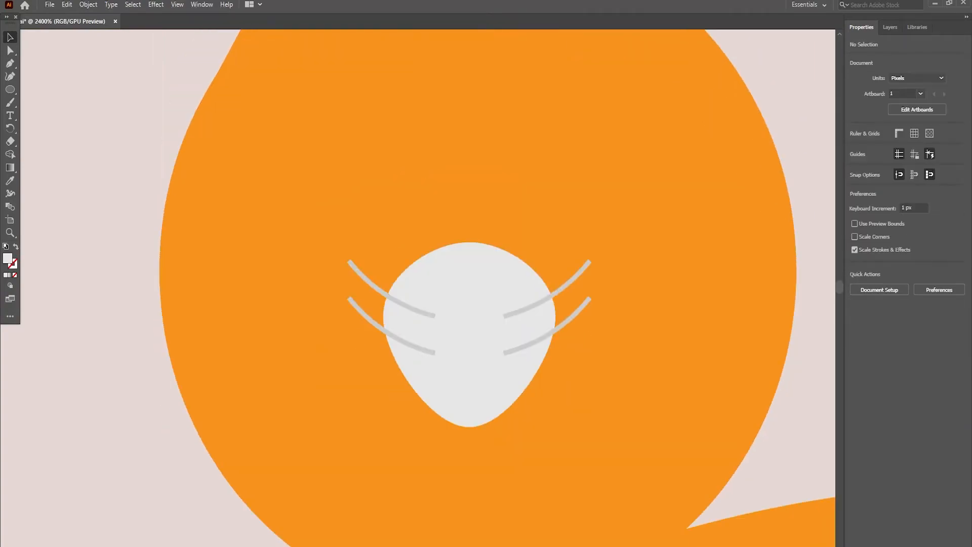
# - Draw an ellipse on the cat's face for an eye and fill it black
pyautogui.scroll(-1, 435, 354)
pyautogui.moveTo(336, 239); pyautogui.dragTo(397, 305)
pyautogui.click(854, 147)
pyautogui.click(776, 184)
# - Add a small white highlight to the eye, then position the eye and duplicate it across the face
pyautogui.scroll(2, 565, 237)
pyautogui.moveTo(366, 272)
pyautogui.mouseDown()
pyautogui.moveTo(549, 273)
pyautogui.moveTo(417, 291)
pyautogui.mouseUp()
pyautogui.moveTo(475, 229); pyautogui.dragTo(421, 304)
pyautogui.moveTo(381, 332); pyautogui.dragTo(217, 285)
pyautogui.moveTo(217, 285); pyautogui.dragTo(561, 285)
pyautogui.click(855, 146)
# - Draw a closed, curved tail shape rising from the rear of the body with the Curvature tool
pyautogui.scroll(-7, 400, 170)
pyautogui.click(10, 76)
pyautogui.click(584, 320)
pyautogui.click(636, 283)
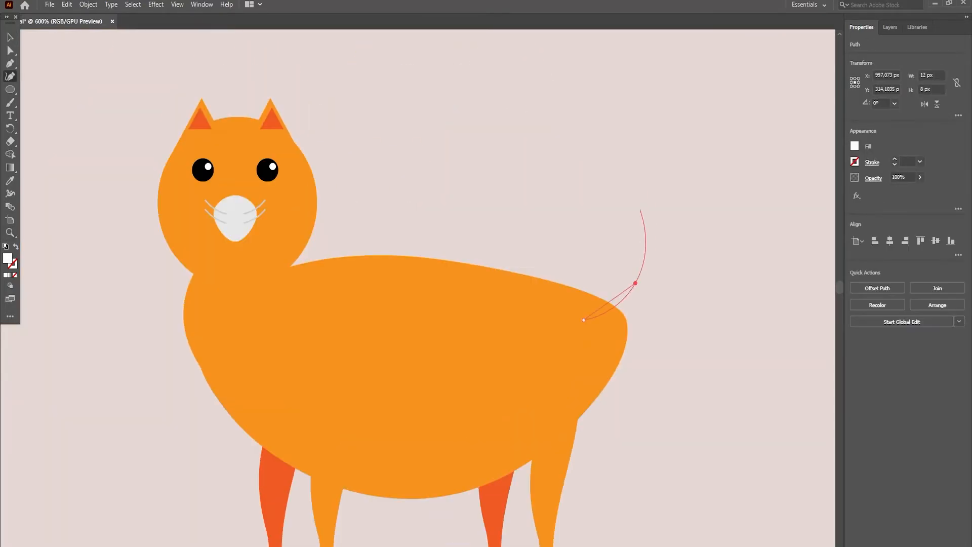
pyautogui.click(648, 182)
pyautogui.click(704, 149)
pyautogui.press('v')
pyautogui.moveTo(664, 187); pyautogui.dragTo(685, 211)
pyautogui.click(584, 320)
pyautogui.click(606, 343)
# - Adjust the tail's tip anchor upward and apply the body's orange to the tail with the Eyedropper
pyautogui.press('a')
pyautogui.moveTo(726, 172); pyautogui.dragTo(726, 153)
pyautogui.scroll(2, 656, 243)
pyautogui.press('i')
pyautogui.click(557, 364)
pyautogui.hotkey('ctrl', 'shift', 'a')
# - Adjust the cat's parts and move the whole cat down so its feet stand on the tabletop
pyautogui.press('z')
pyautogui.keyDown('alt'); pyautogui.click(476, 304); pyautogui.keyUp('alt')
pyautogui.keyDown('alt'); pyautogui.click(510, 241); pyautogui.keyUp('alt')
pyautogui.moveTo(450, 370); pyautogui.dragTo(420, 370)
pyautogui.press('v')
pyautogui.click(511, 294)
pyautogui.moveTo(532, 266); pyautogui.dragTo(508, 287)
pyautogui.moveTo(395, 240); pyautogui.dragTo(545, 374)
pyautogui.moveTo(466, 319); pyautogui.dragTo(466, 329)
pyautogui.click(598, 304)
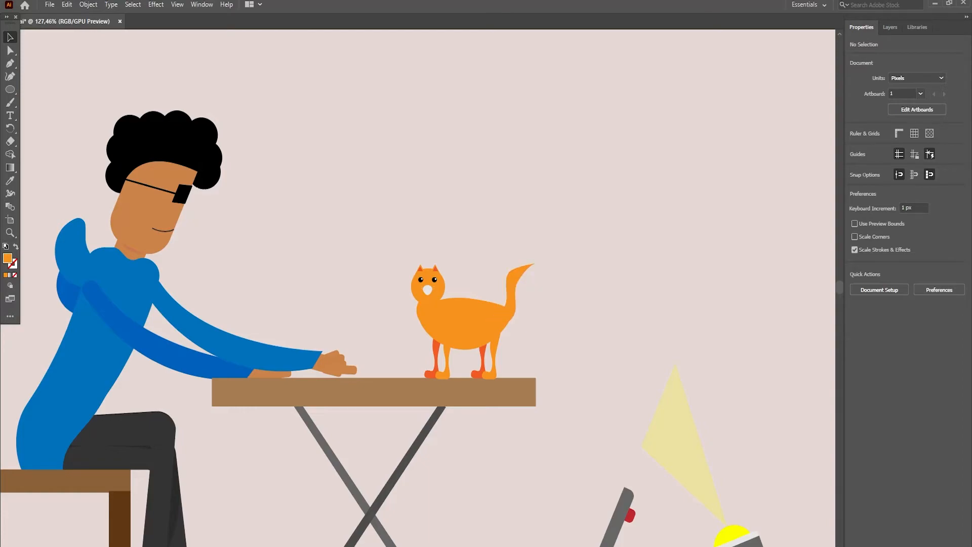
# - Create a new layer above the light layer and name it tail
pyautogui.click(891, 28)
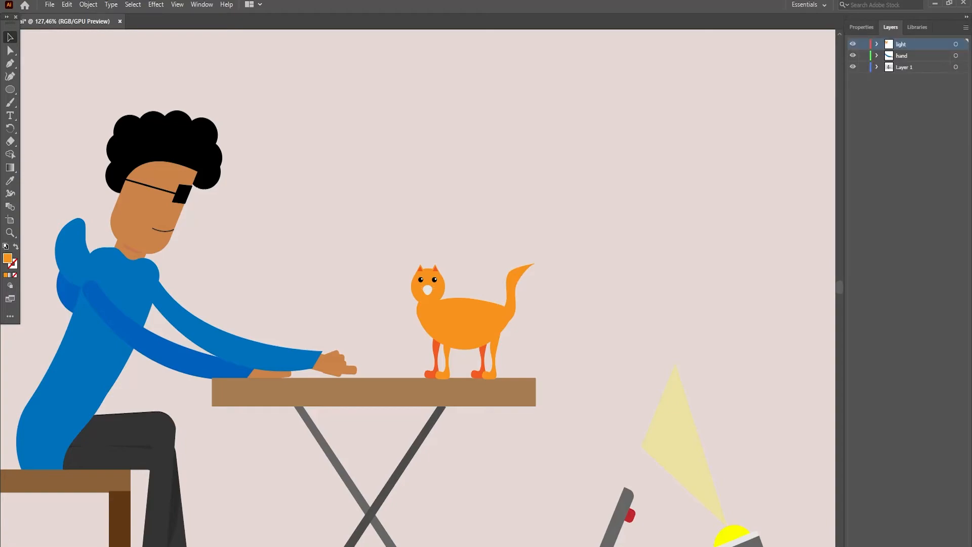
pyautogui.click(946, 546)
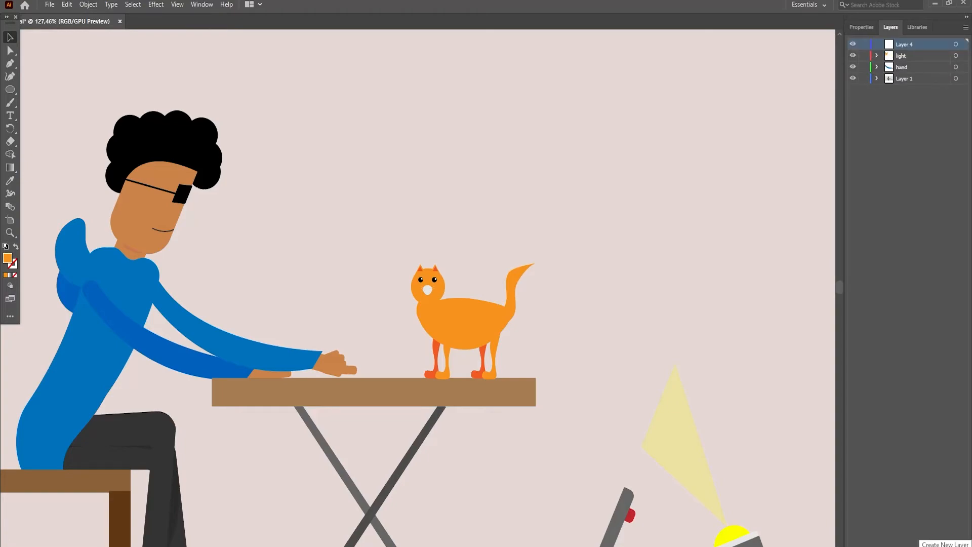
pyautogui.doubleClick(905, 44)
pyautogui.write('tail')
pyautogui.press('Return')
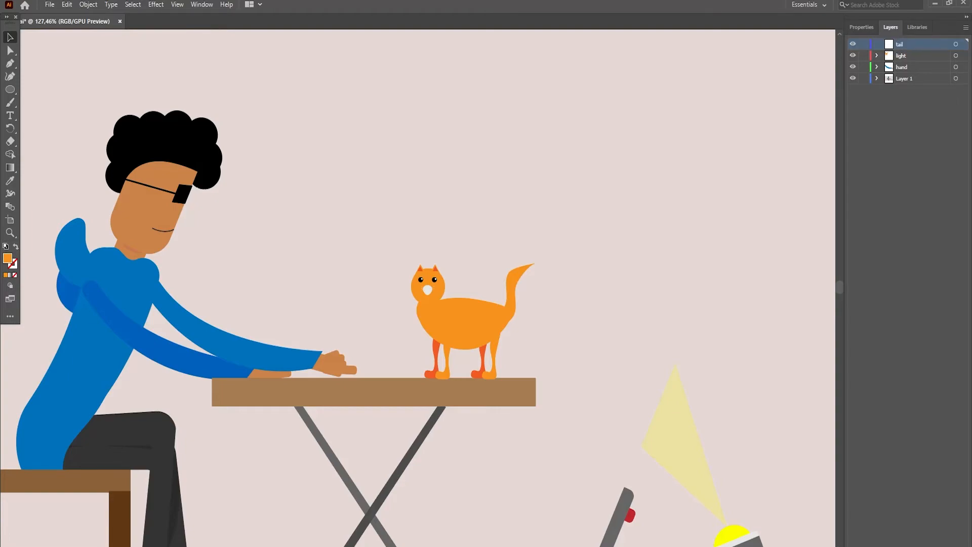
# - Move the cat's tail path from the light layer into the tail layer
pyautogui.click(513, 289)
pyautogui.click(877, 56)
pyautogui.moveTo(917, 67); pyautogui.dragTo(907, 45)
pyautogui.hotkey('ctrl', 'shift', 'a')
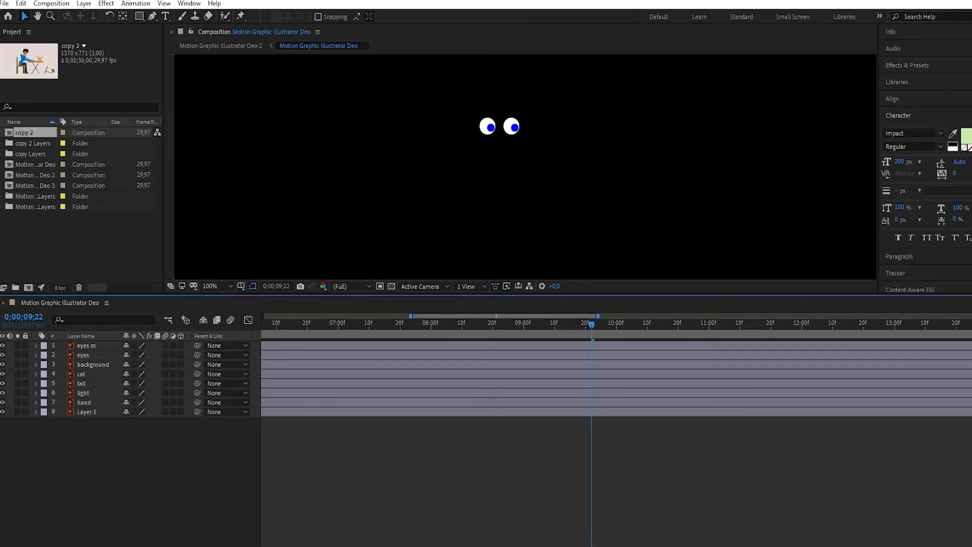
# - Set an opacity keyframe of 0% on the tail layer at the start of the composition
pyautogui.press('Home')
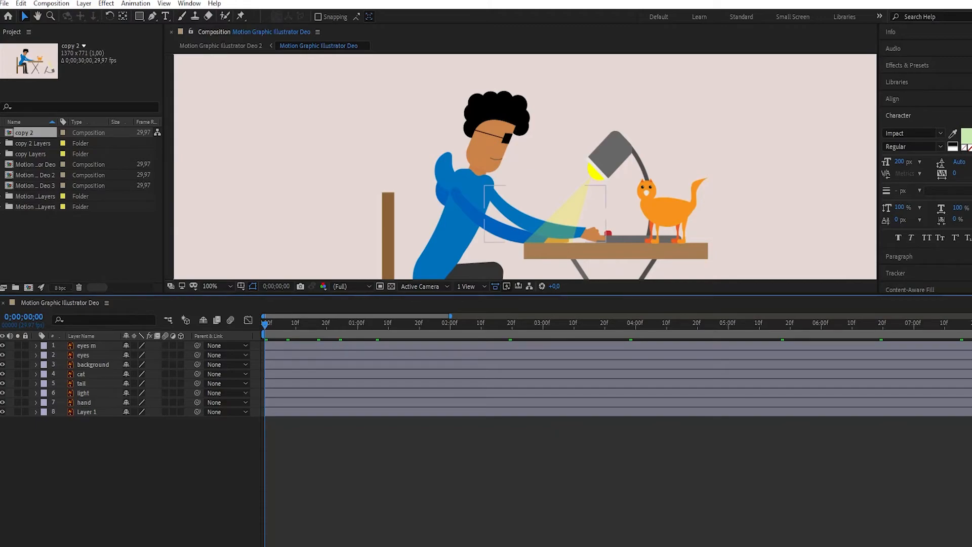
pyautogui.click(36, 375)
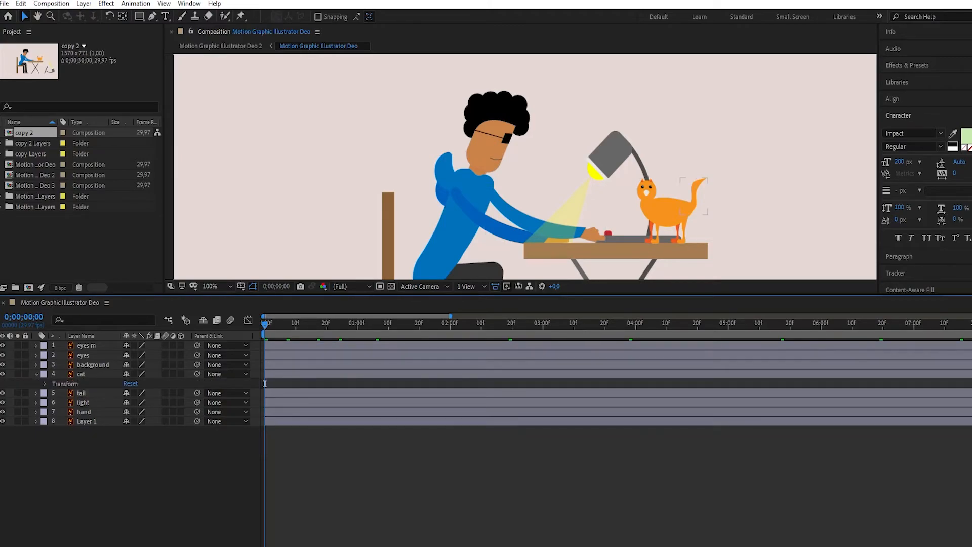
pyautogui.click(36, 393)
pyautogui.click(45, 384)
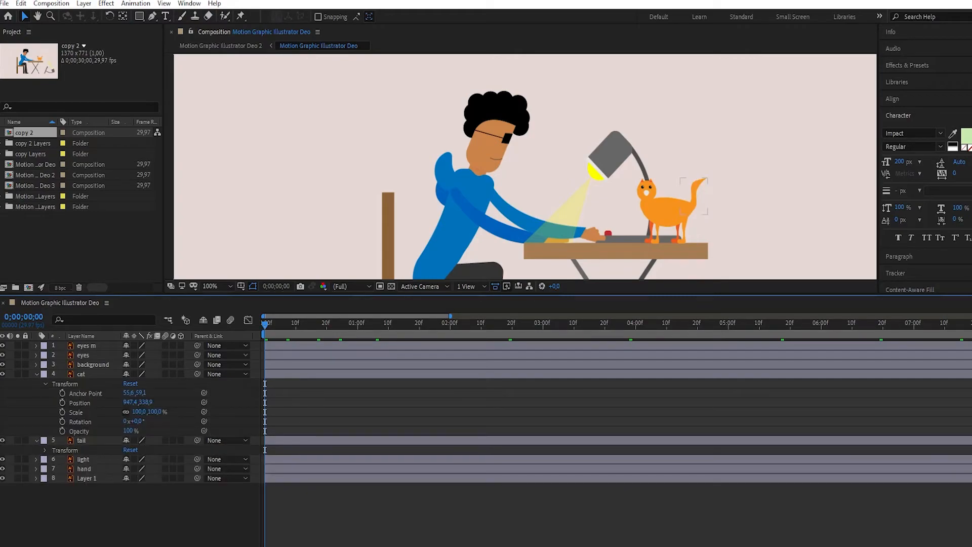
pyautogui.click(45, 450)
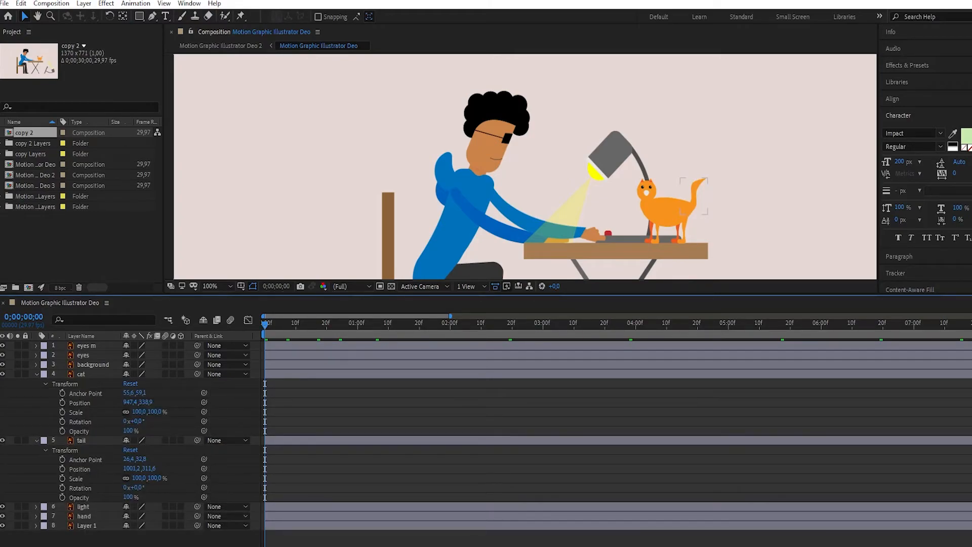
pyautogui.click(63, 497)
pyautogui.click(128, 497)
pyautogui.write('0')
pyautogui.press('Return')
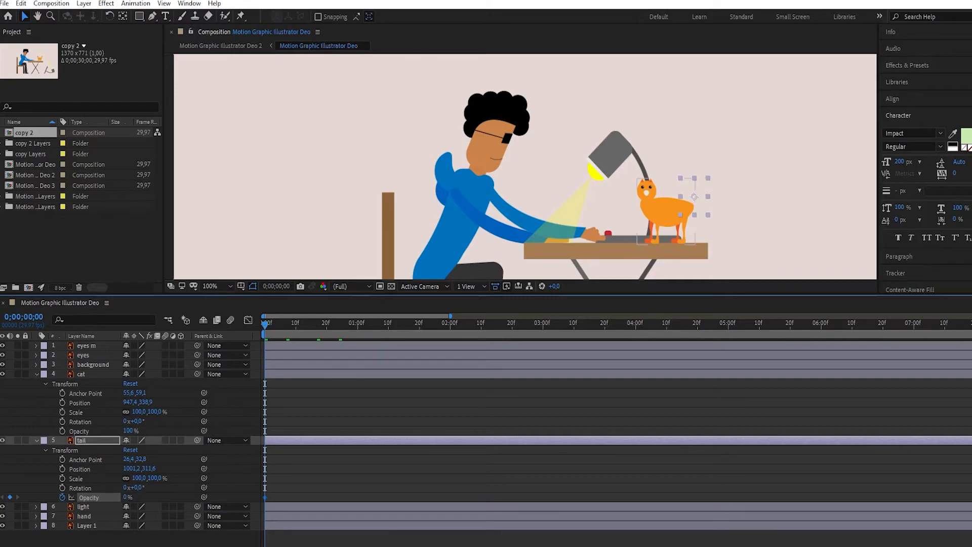
# - Set an opacity keyframe of 0% on the cat layer at the start of the composition
pyautogui.click(63, 432)
pyautogui.click(128, 431)
pyautogui.write('0')
pyautogui.press('Return')
# - Add a 100% opacity keyframe to the background layer at 0;00;09;24, matching the last position keyframe of the eyes m layer
pyautogui.press('space')
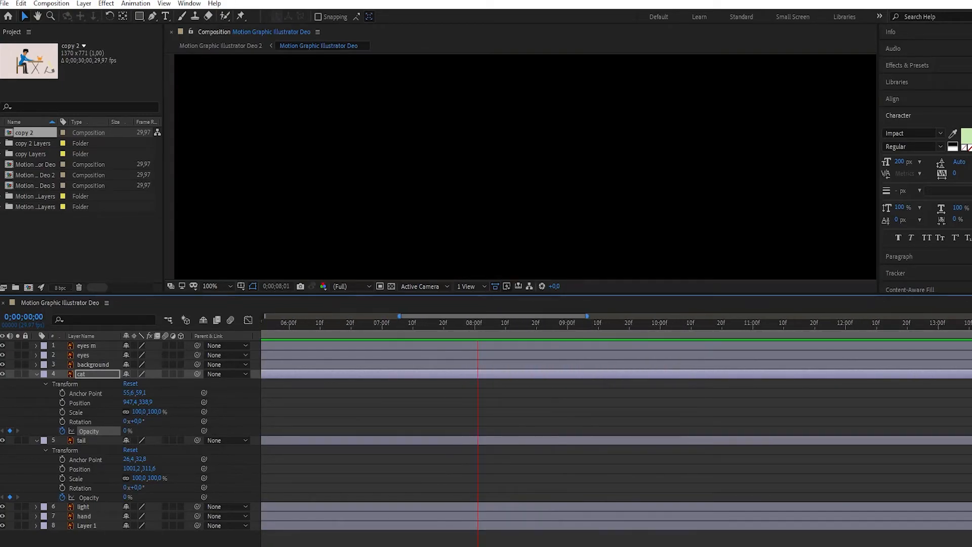
pyautogui.press('space')
pyautogui.click(36, 346)
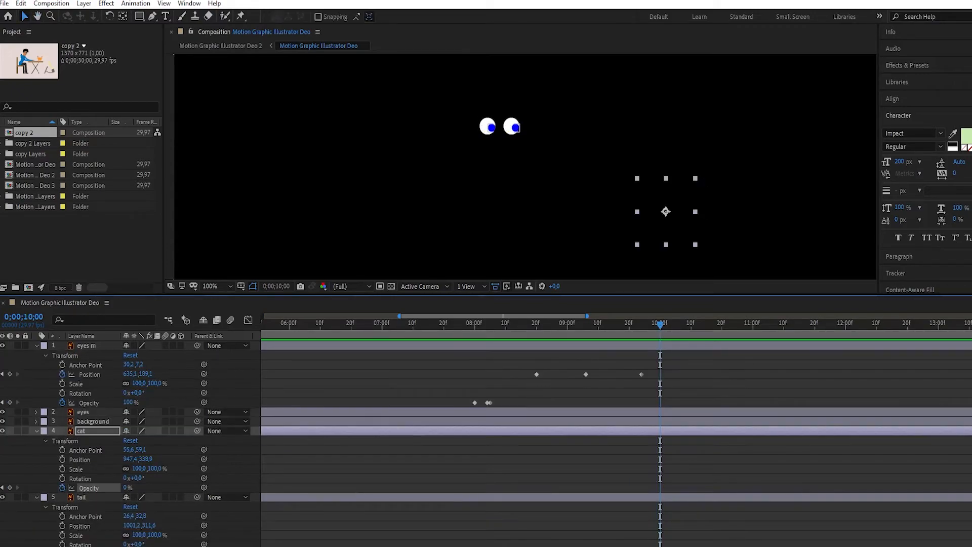
pyautogui.moveTo(660, 325); pyautogui.dragTo(642, 325)
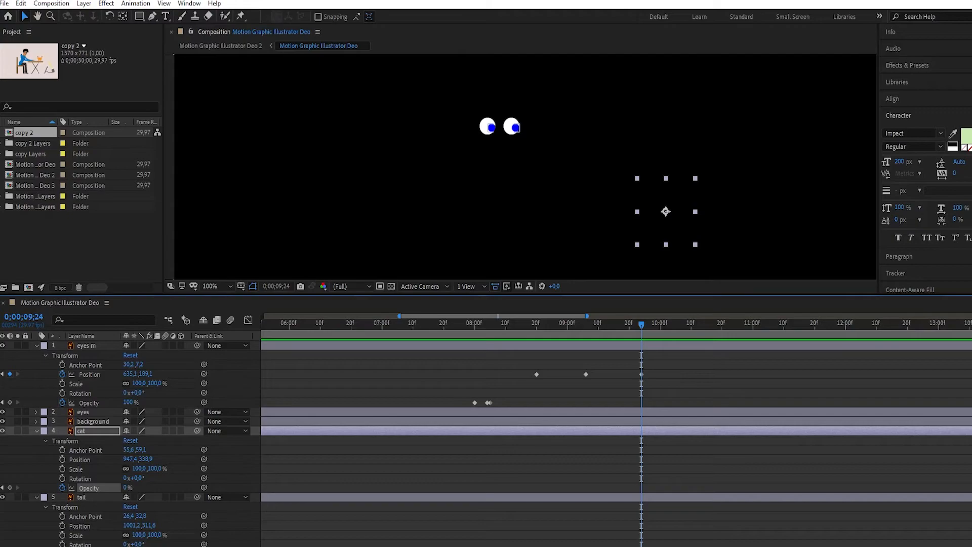
pyautogui.click(37, 346)
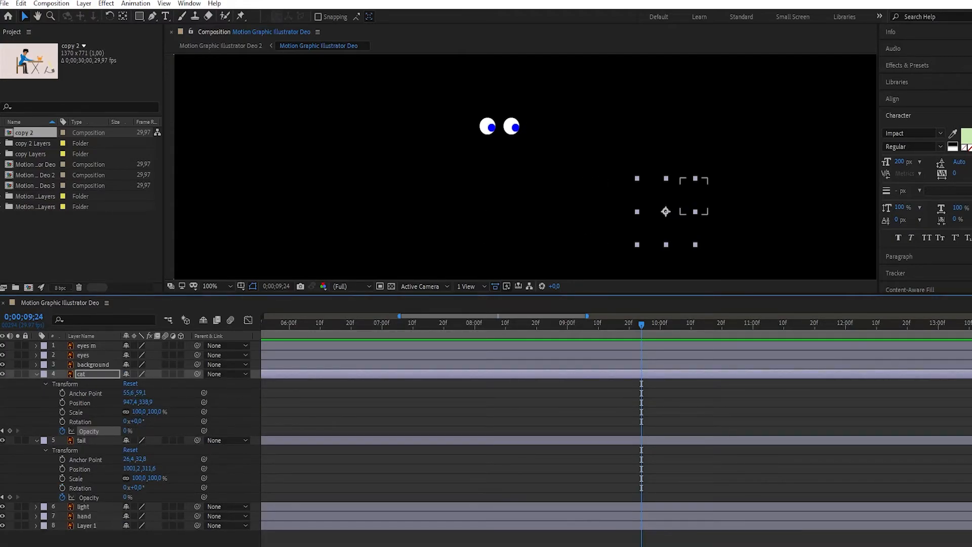
pyautogui.click(37, 365)
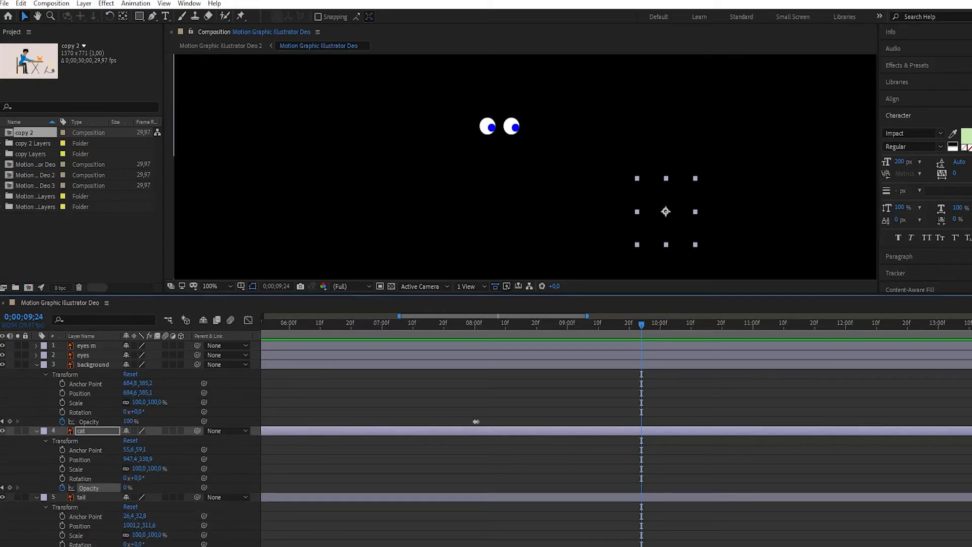
pyautogui.click(10, 421)
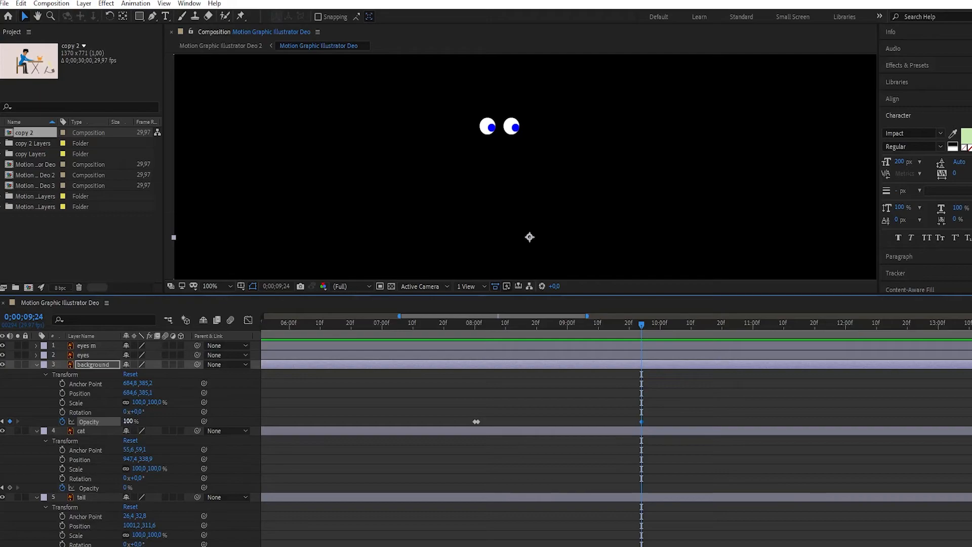
# - Set the background layer's opacity to 0% one frame further on, at 0;00;09;25
pyautogui.press('pagedown')
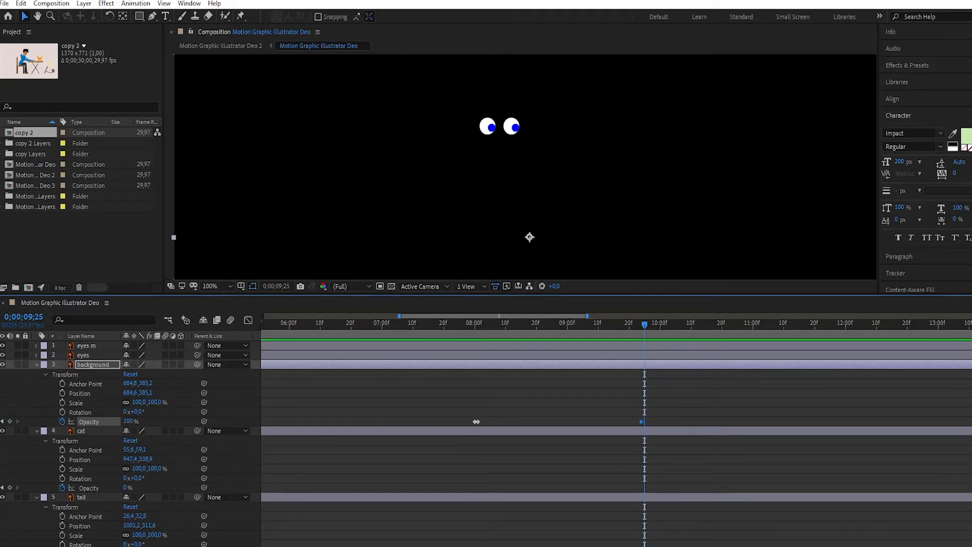
pyautogui.click(131, 421)
pyautogui.press('Return')
pyautogui.click(129, 422)
pyautogui.write('0')
pyautogui.press('Return')
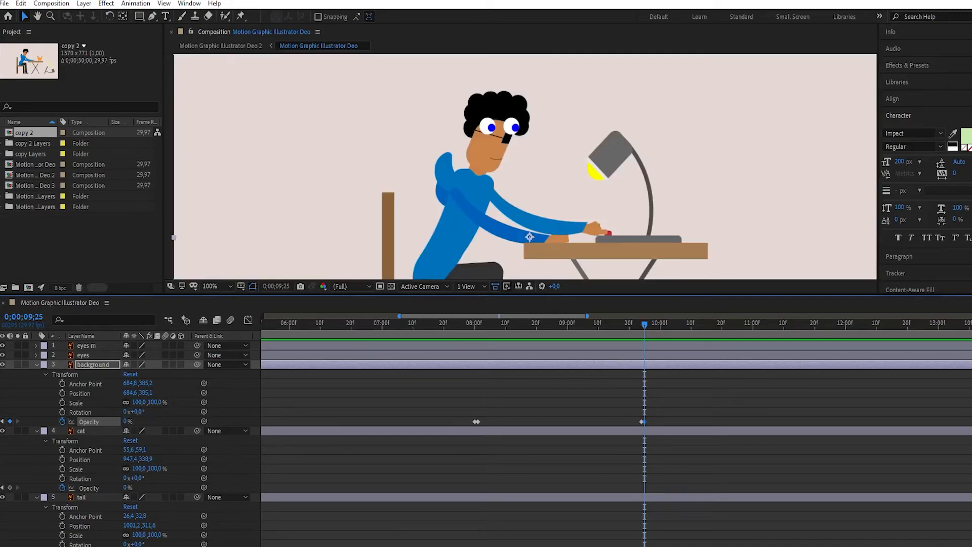
# - Keyframe the opacity of the eyes m and eyes layers at 0% at 0;00;09;25
pyautogui.click(36, 356)
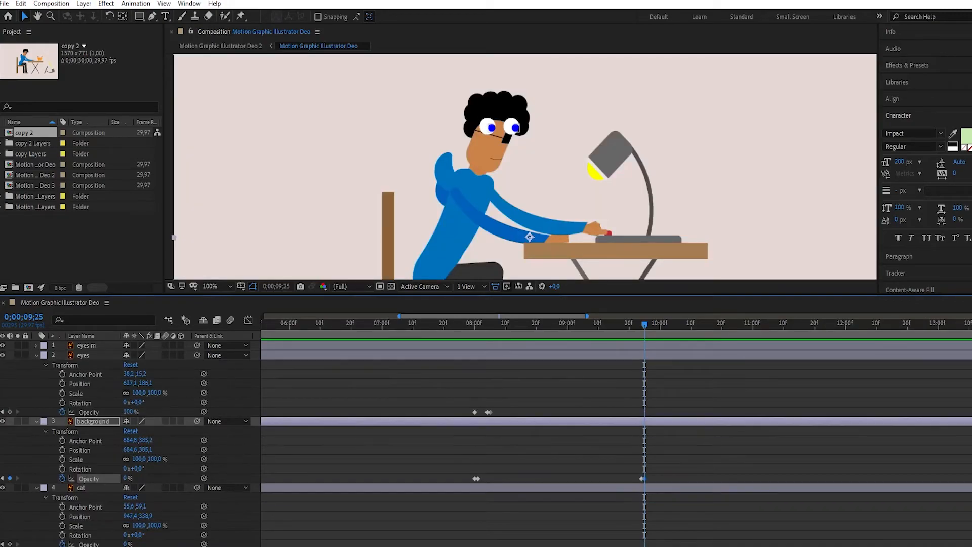
pyautogui.click(37, 346)
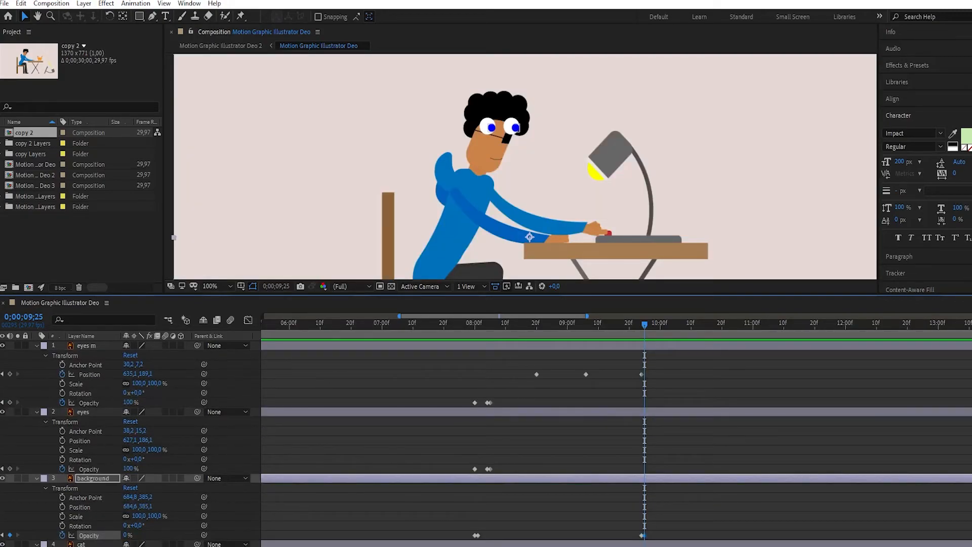
pyautogui.click(10, 403)
pyautogui.click(129, 402)
pyautogui.write('0')
pyautogui.press('Return')
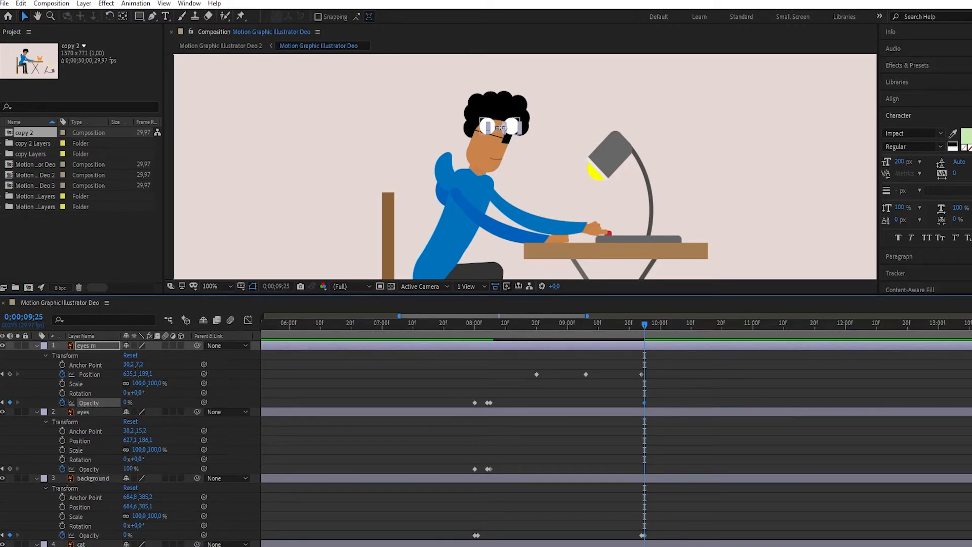
pyautogui.click(10, 469)
pyautogui.click(129, 469)
pyautogui.write('0')
pyautogui.press('Return')
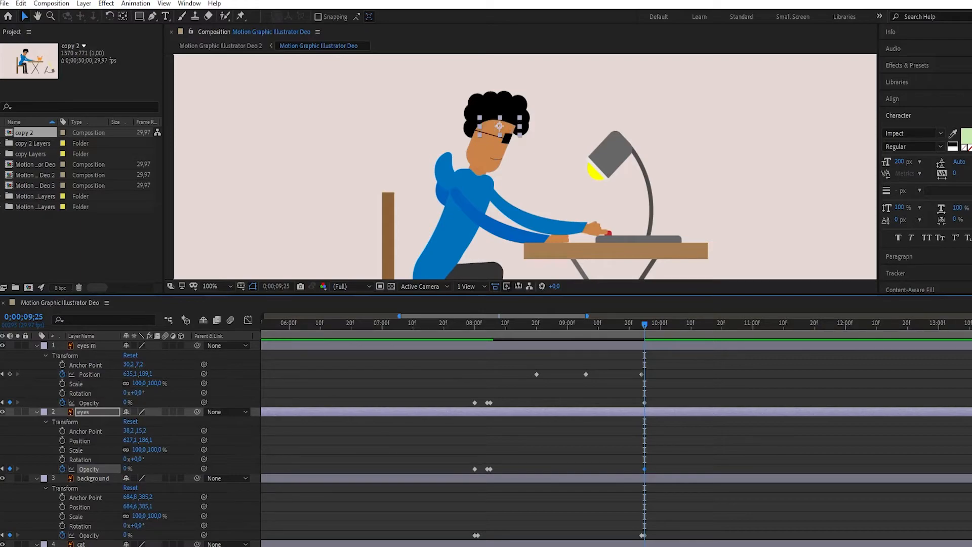
# - Keyframe the opacity of the eyes m and eyes layers at 100% one frame earlier, at 0;00;09;24
pyautogui.press('pageup')
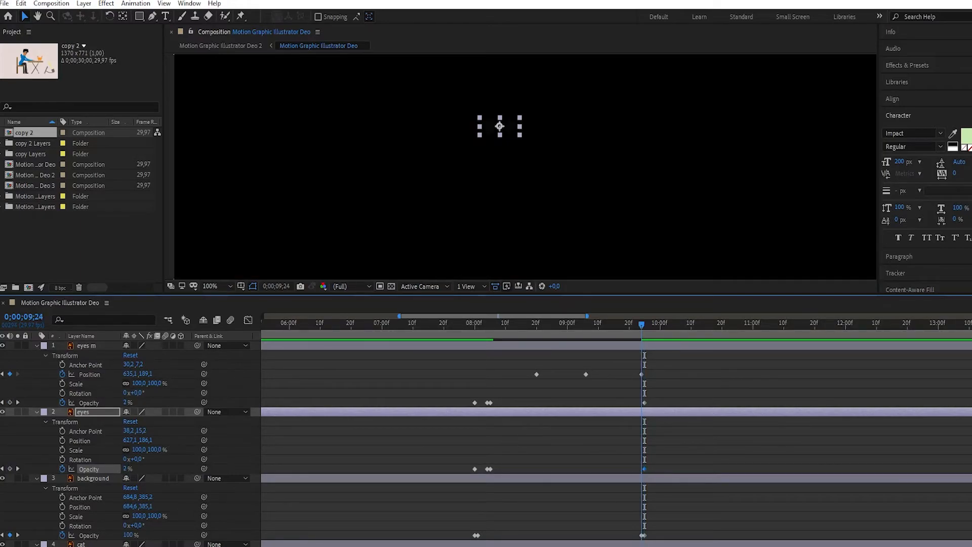
pyautogui.click(9, 469)
pyautogui.click(10, 402)
pyautogui.click(127, 403)
pyautogui.write('100')
pyautogui.press('Return')
pyautogui.click(127, 469)
pyautogui.write('100')
pyautogui.press('Return')
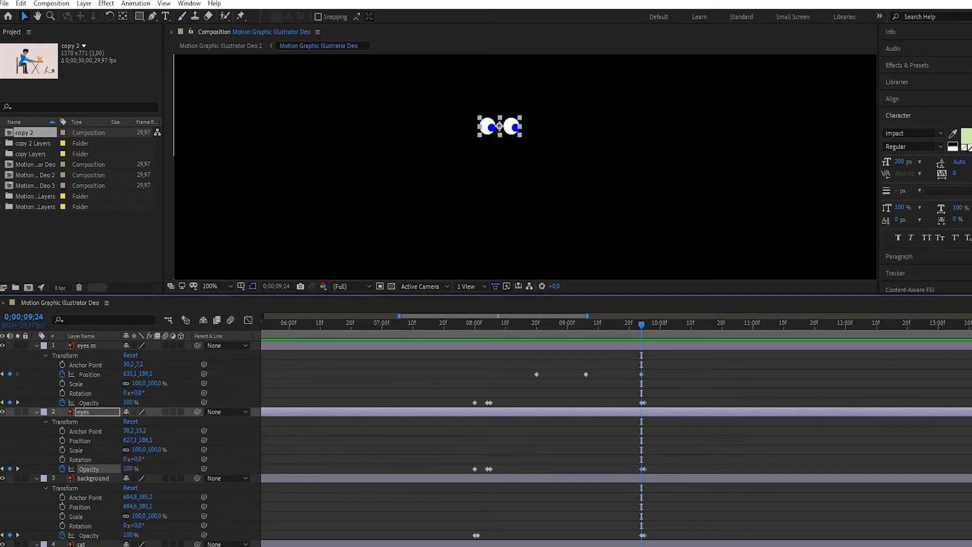
# - Preview the blackout and moving eyes from 0;00;07;14 onward
pyautogui.moveTo(642, 324); pyautogui.dragTo(426, 324)
pyautogui.press('space')
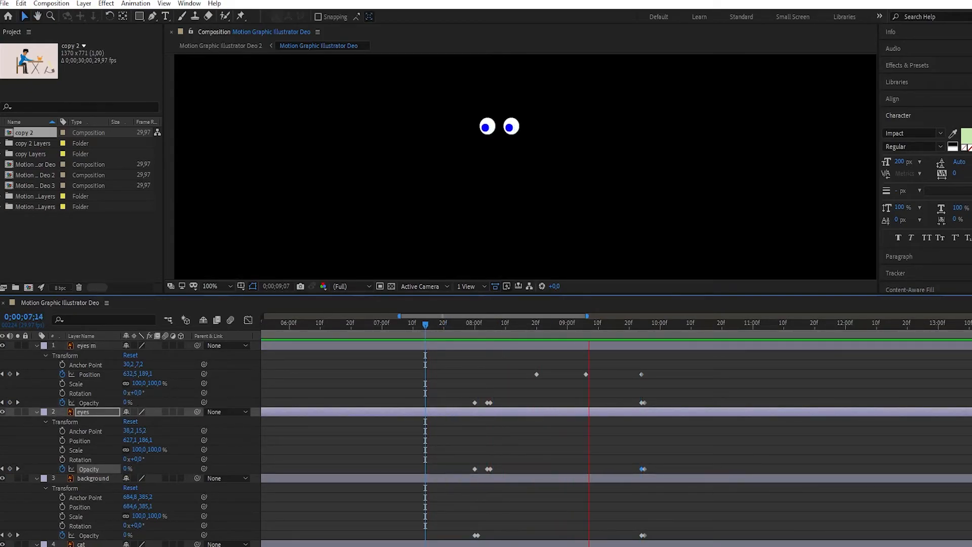
pyautogui.press('space')
# - Collapse the eyes m, eyes, background, cat and tail layers in the Motion Graphic Illustrator Deo composition
pyautogui.moveTo(670, 324); pyautogui.dragTo(645, 324)
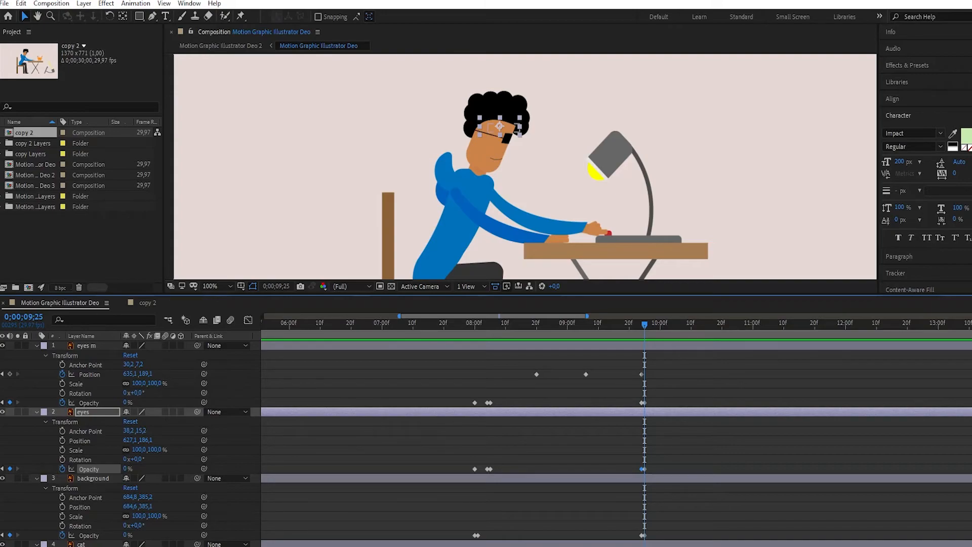
pyautogui.hscroll(-10, 617, 440)
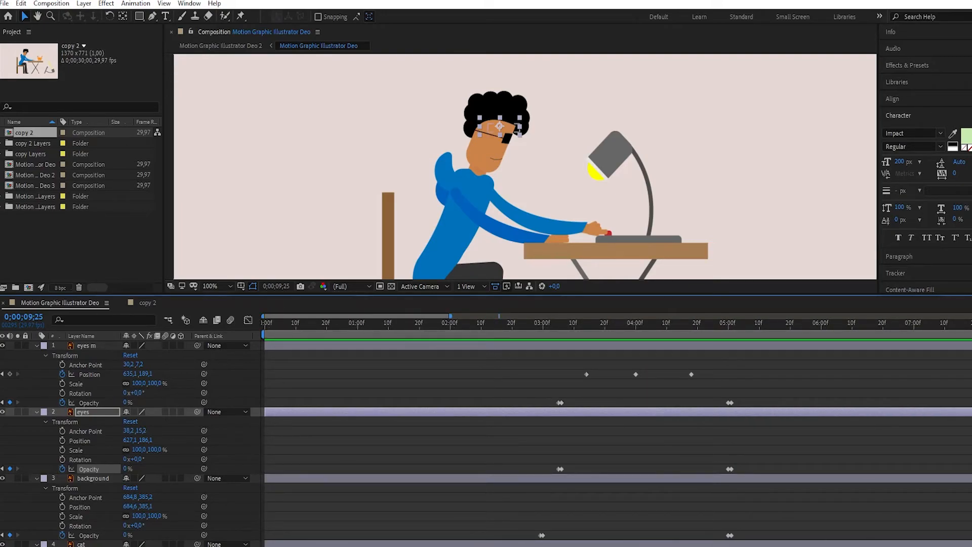
pyautogui.click(37, 345)
pyautogui.click(36, 355)
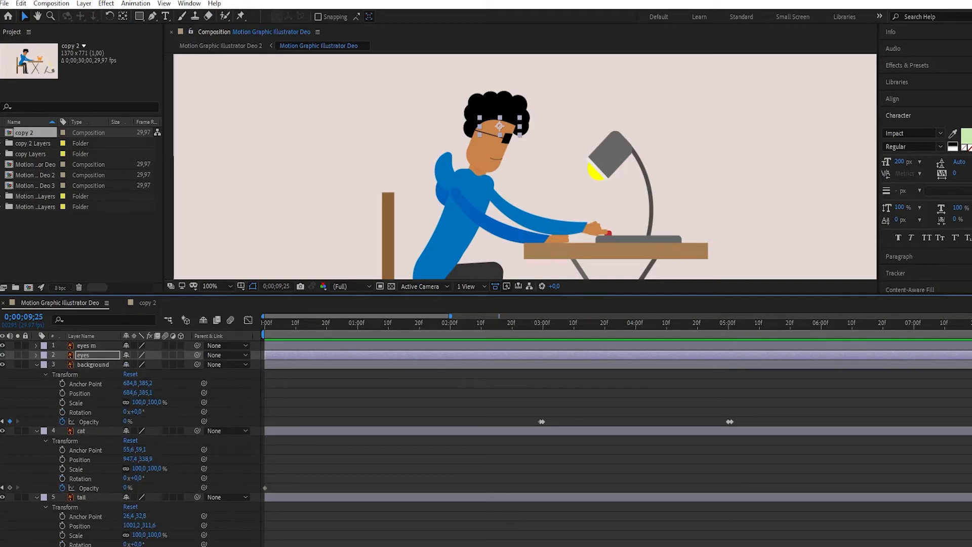
pyautogui.click(37, 365)
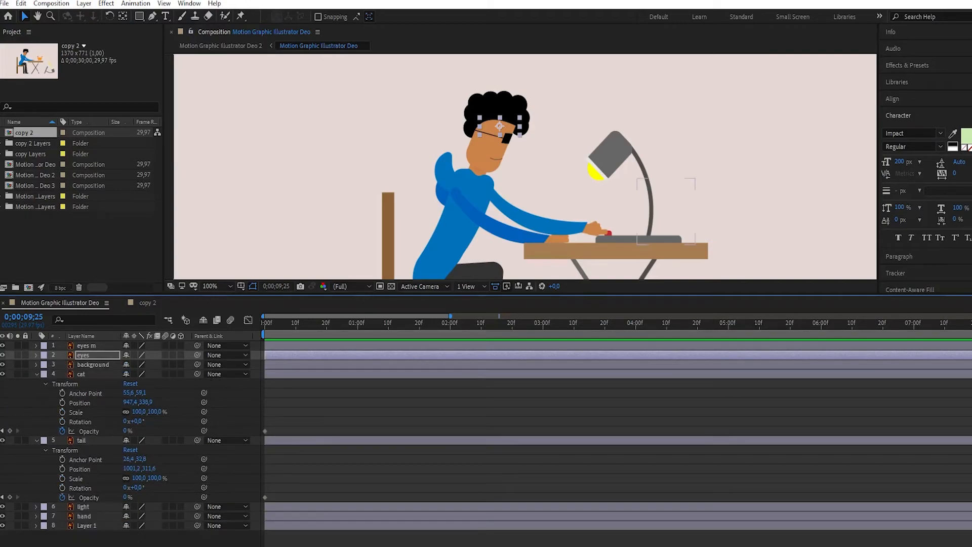
pyautogui.click(37, 373)
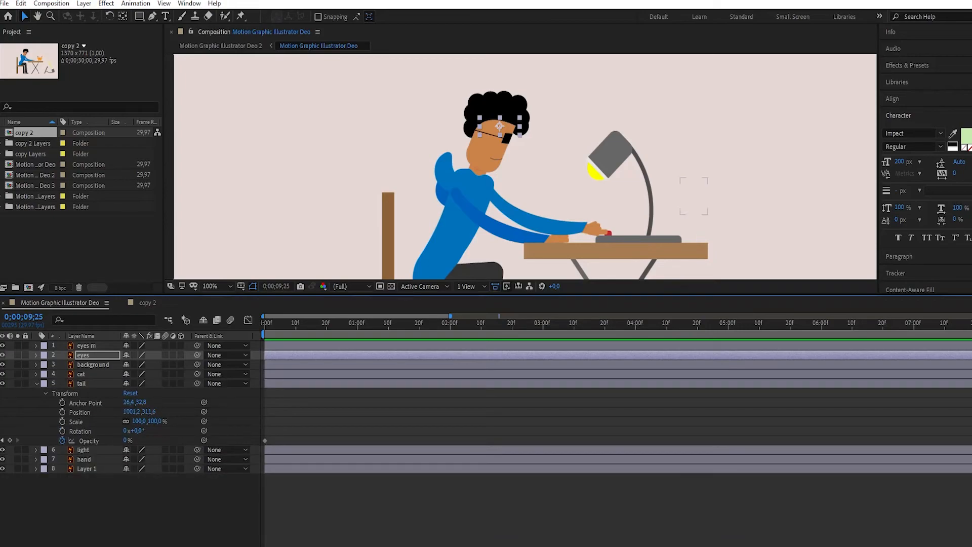
pyautogui.click(36, 383)
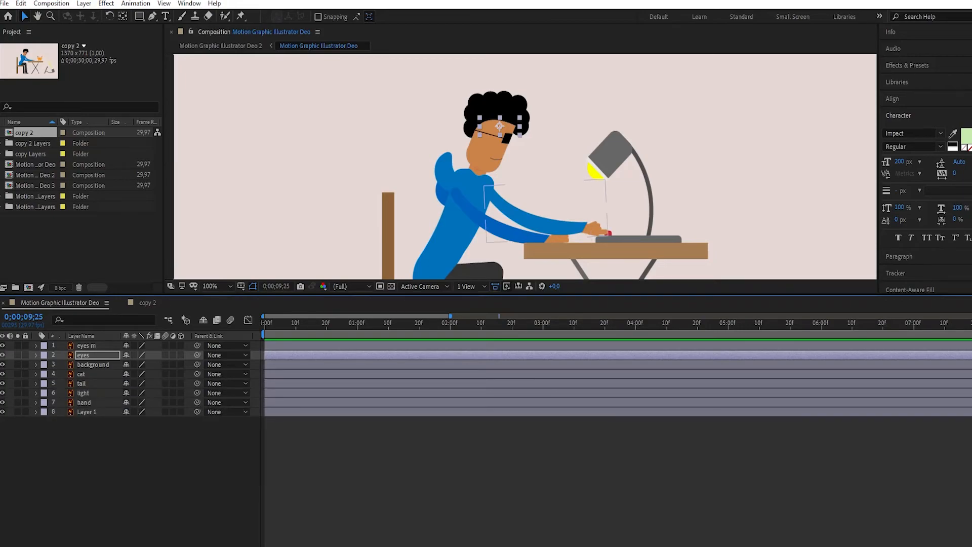
# - Copy the light layer's opacity keyframes from Motion Graphic Illustrator Deo to the light layer in copy 2, starting at 0;00;00;00
pyautogui.click(37, 393)
pyautogui.moveTo(579, 447); pyautogui.dragTo(261, 453)
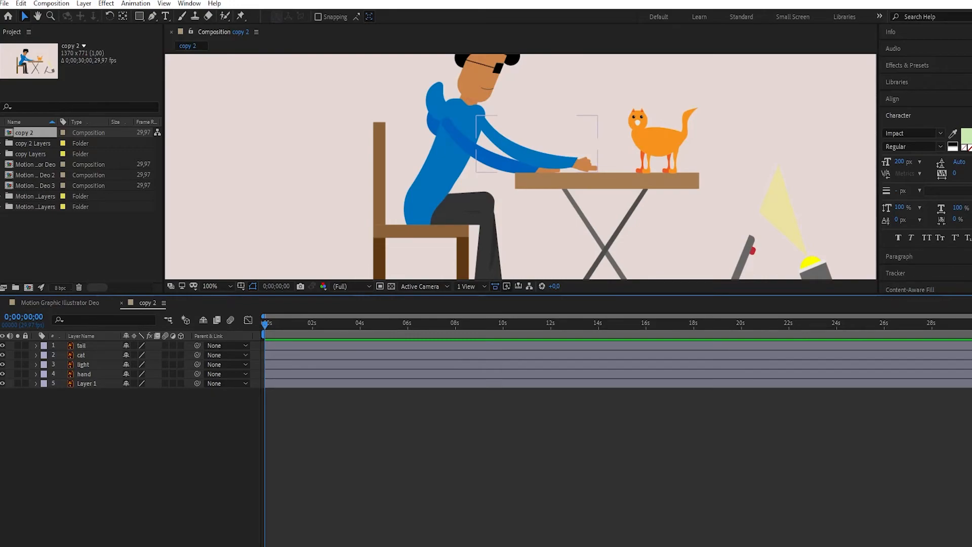
pyautogui.click(36, 364)
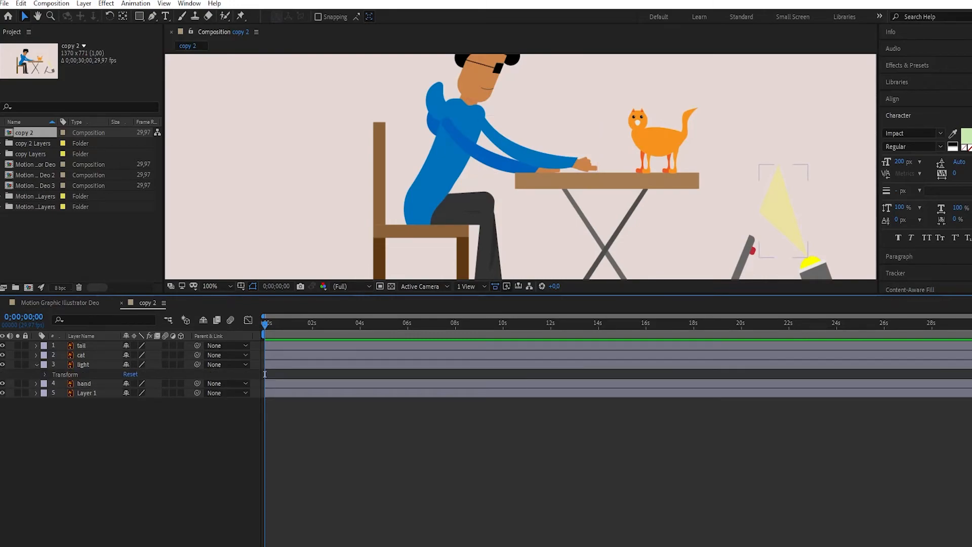
pyautogui.click(783, 213)
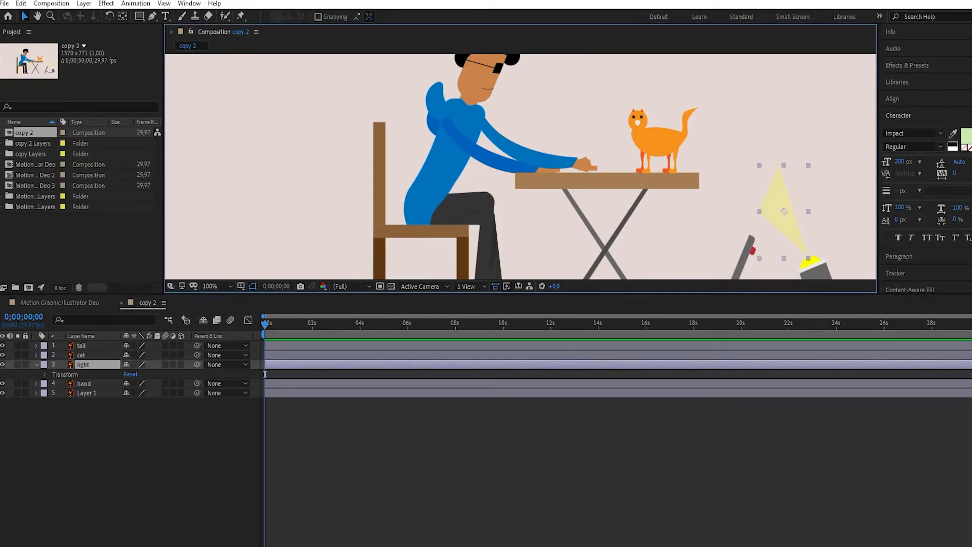
pyautogui.click(44, 374)
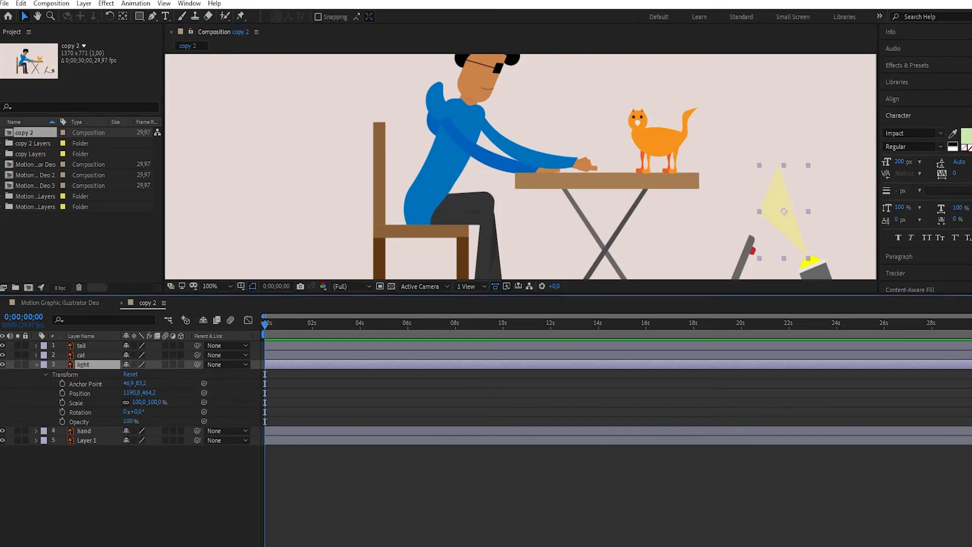
pyautogui.click(62, 421)
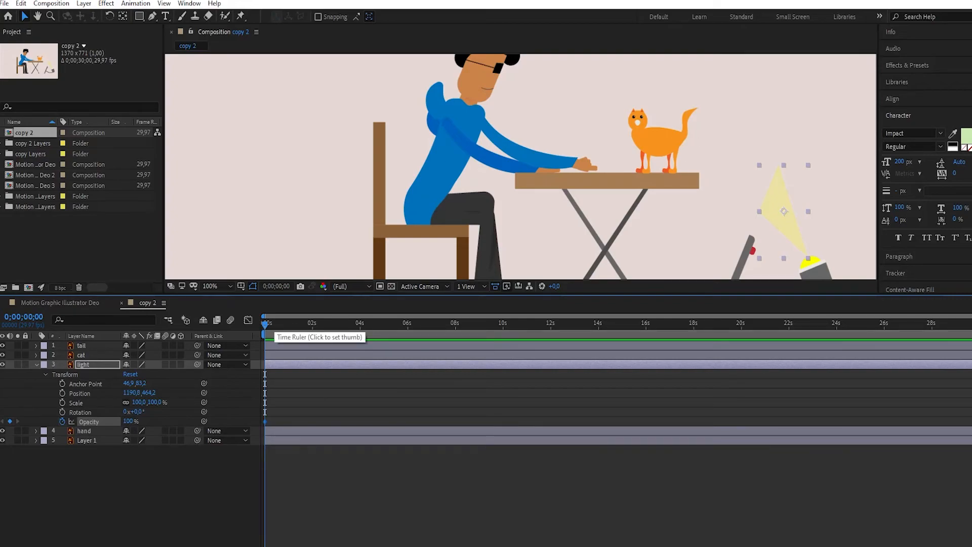
pyautogui.hotkey('ctrl', 'v')
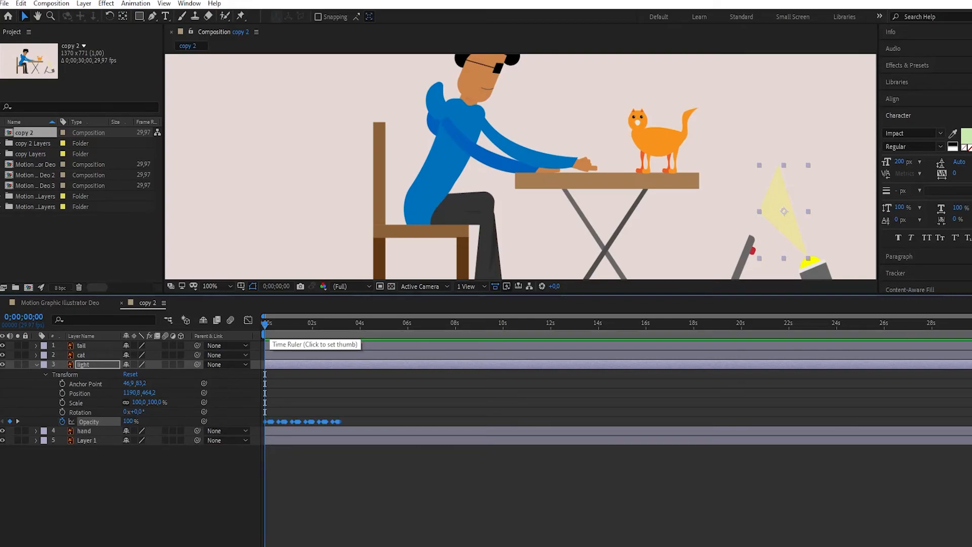
pyautogui.press('Delete')
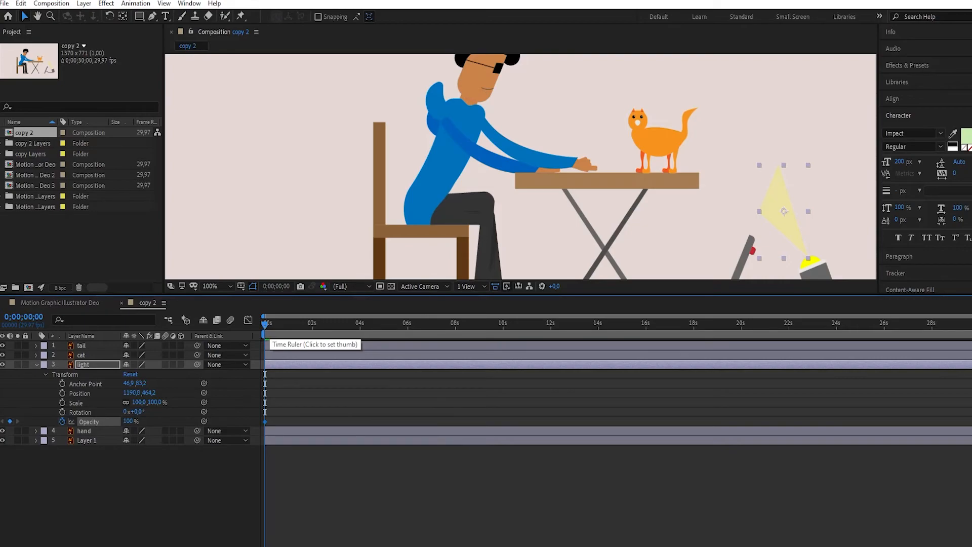
pyautogui.hotkey('ctrl', 'z')
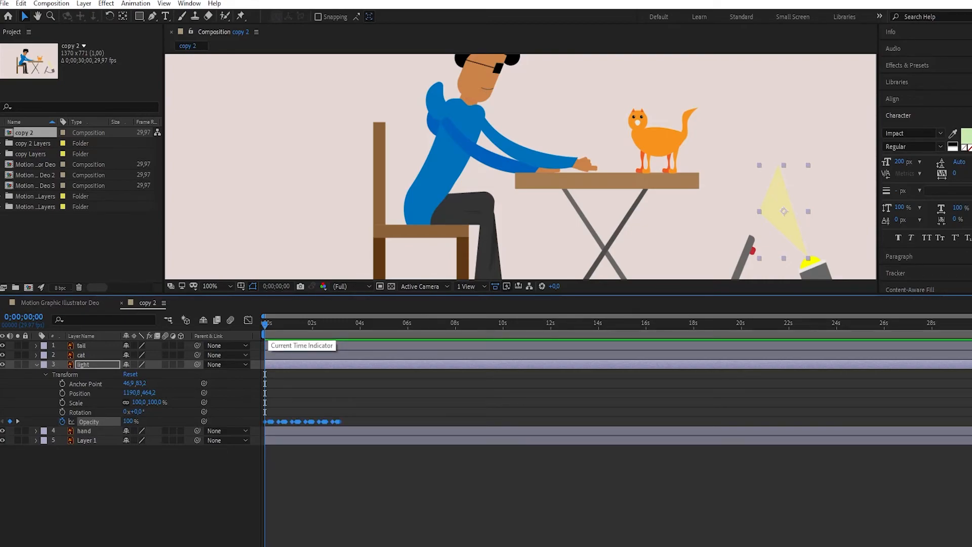
# - Preview the flickering light in copy 2 and return to the first frame
pyautogui.moveTo(971, 316)
pyautogui.mouseDown()
pyautogui.moveTo(454, 316)
pyautogui.moveTo(971, 316)
pyautogui.mouseUp()
pyautogui.press('space')
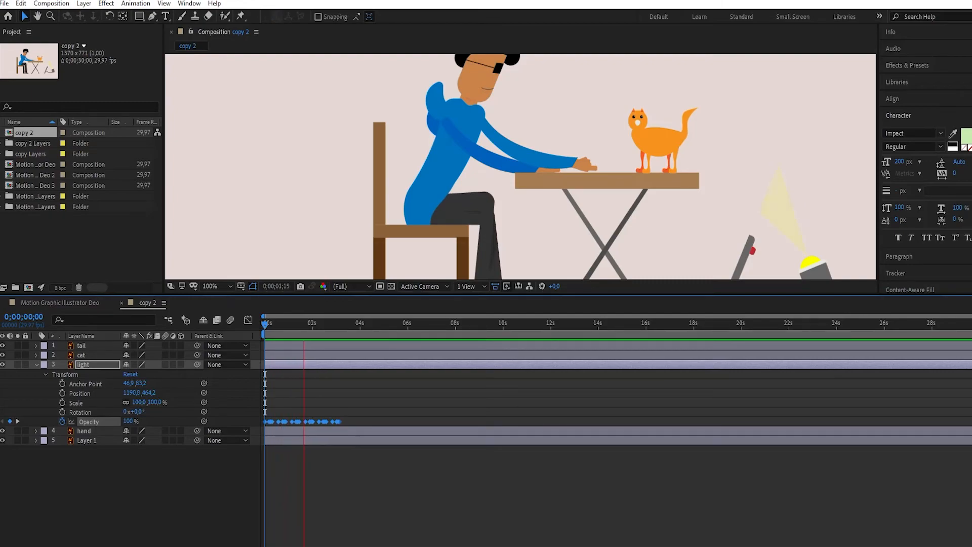
pyautogui.press('space')
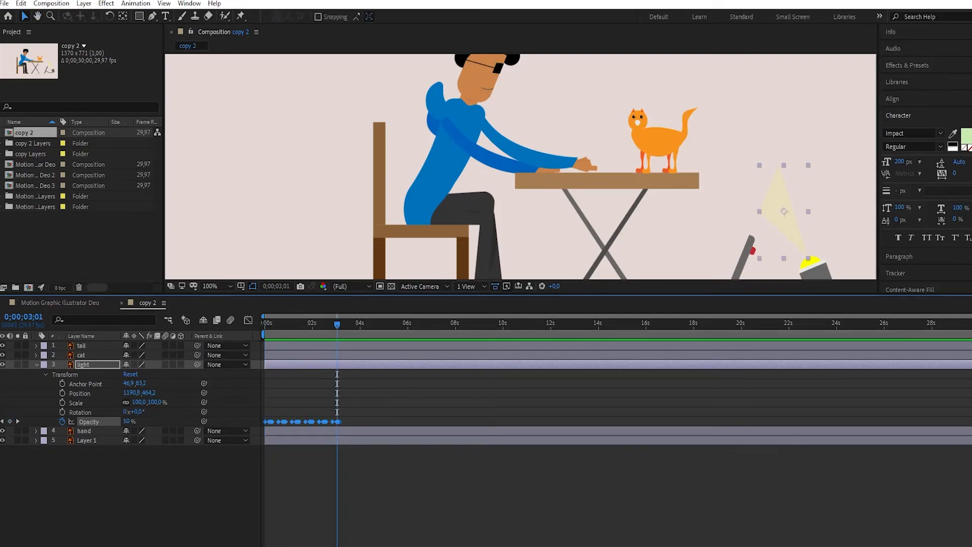
pyautogui.press('Home')
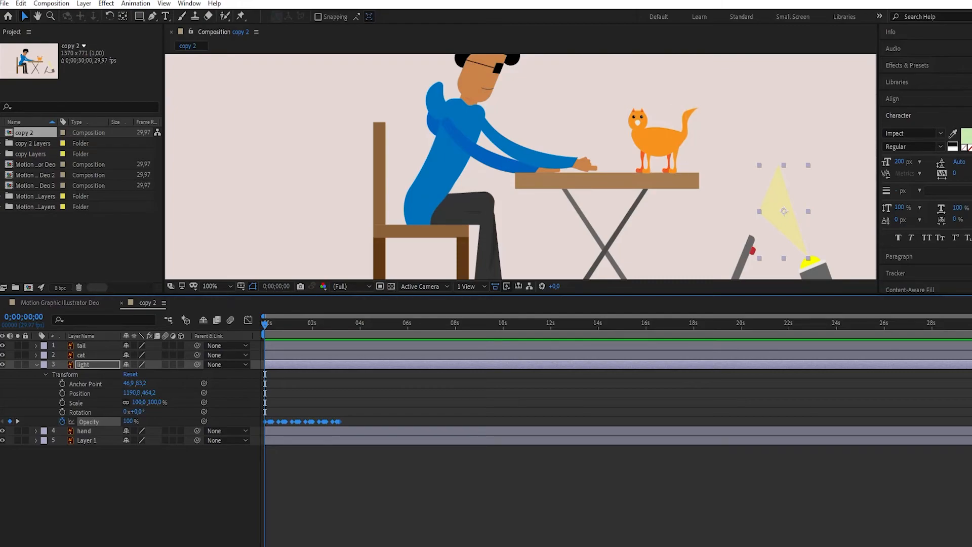
# - Start rotation keyframes on the tail layer at 0;00;00;00 and set its rotation to 10° at 0;00;01;00
pyautogui.press('u')
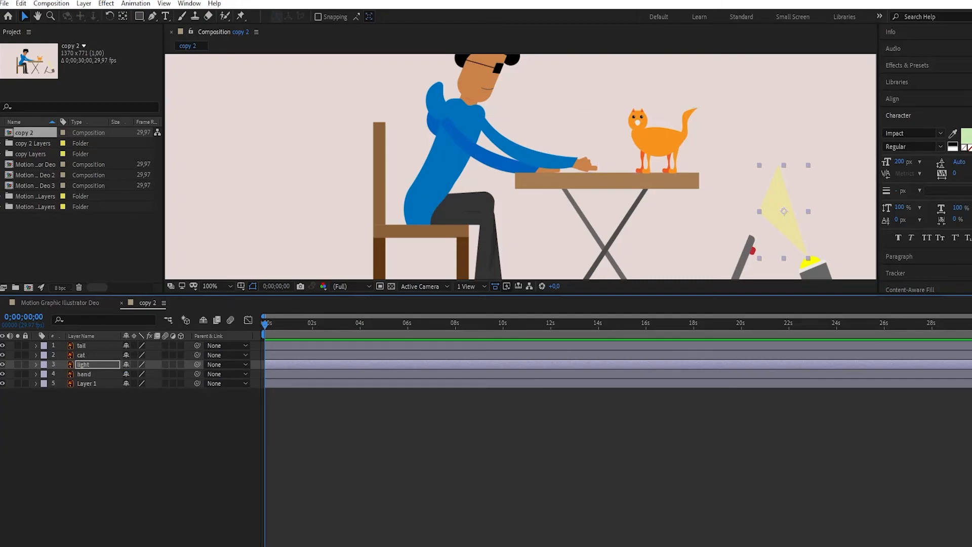
pyautogui.click(36, 345)
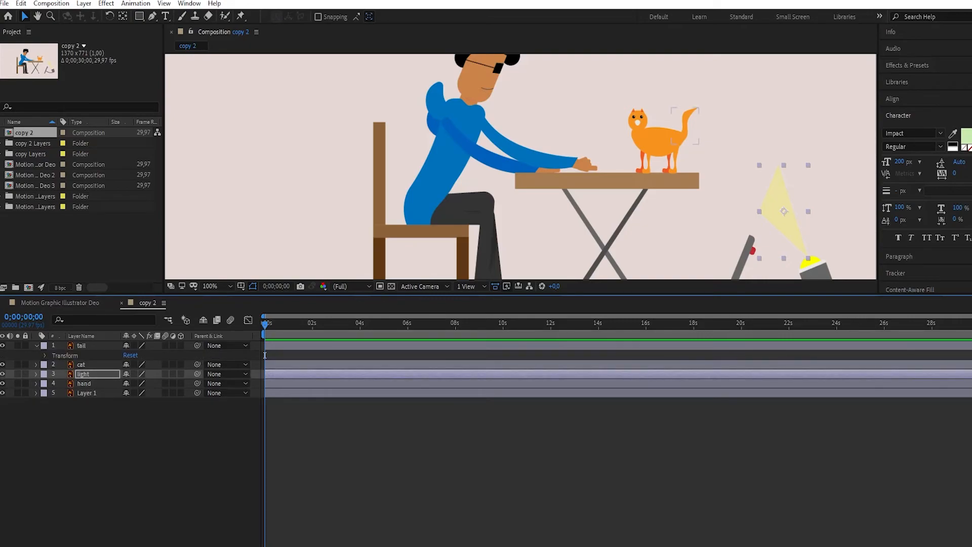
pyautogui.click(45, 355)
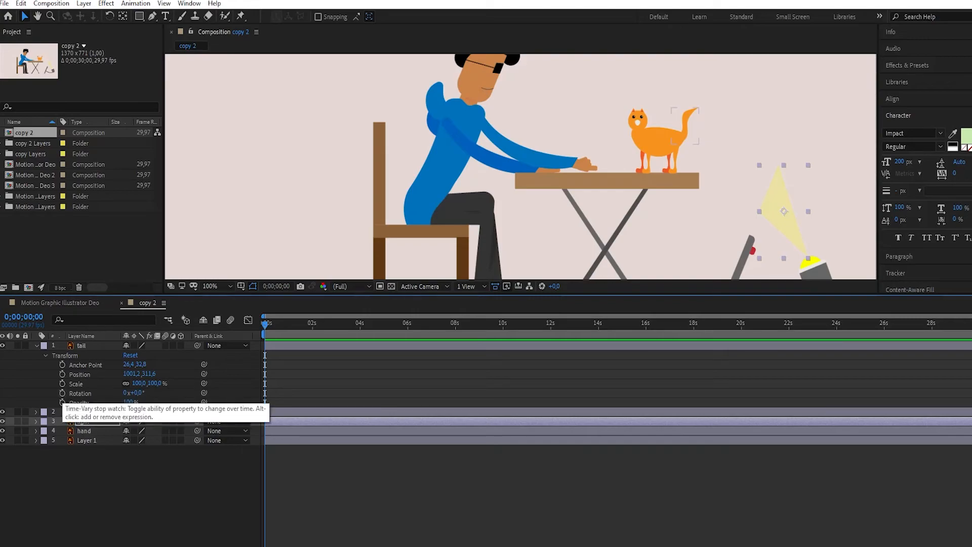
pyautogui.click(62, 393)
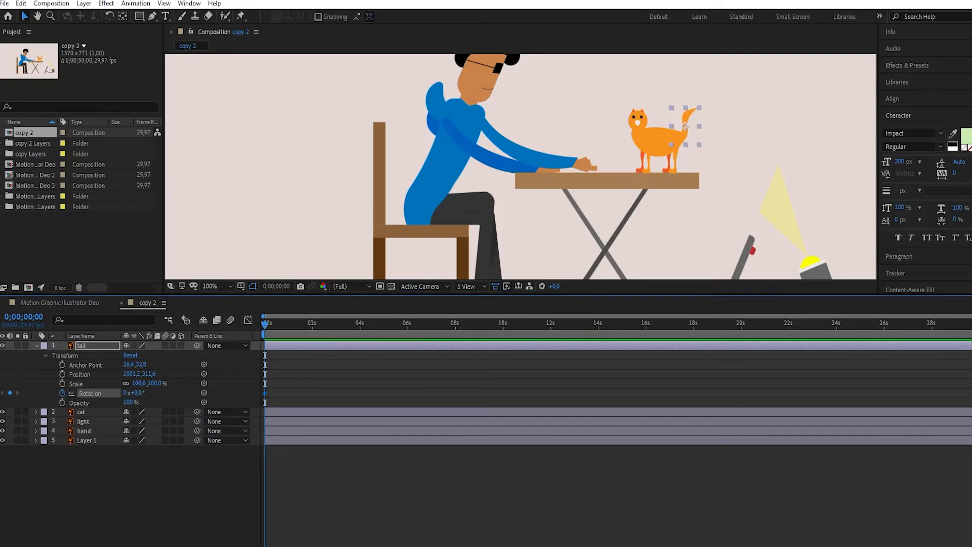
pyautogui.press('space')
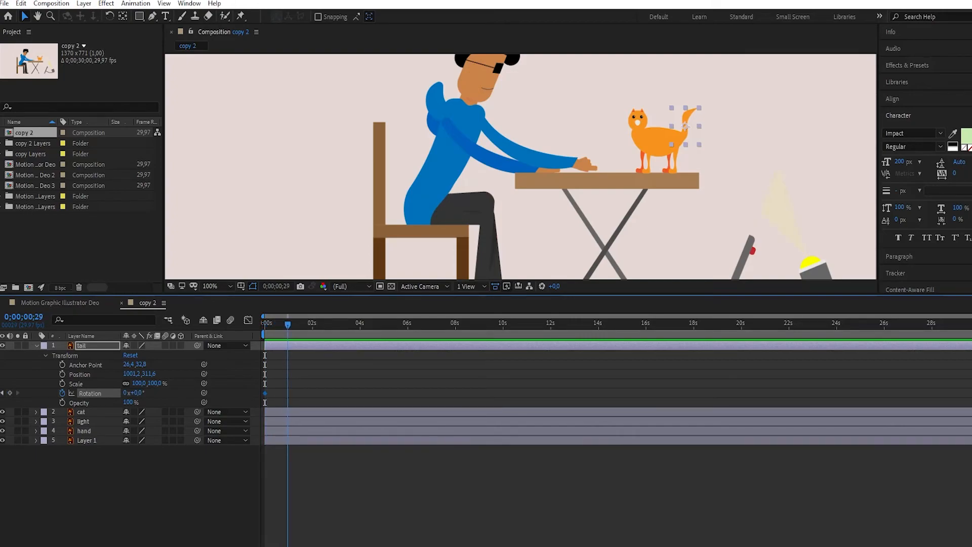
pyautogui.press('space')
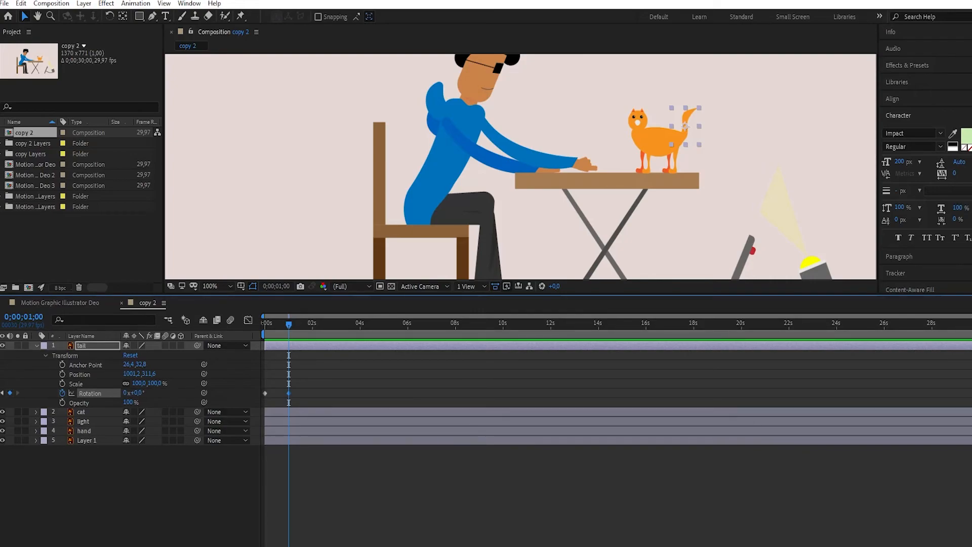
pyautogui.click(137, 393)
pyautogui.write('10')
pyautogui.press('Return')
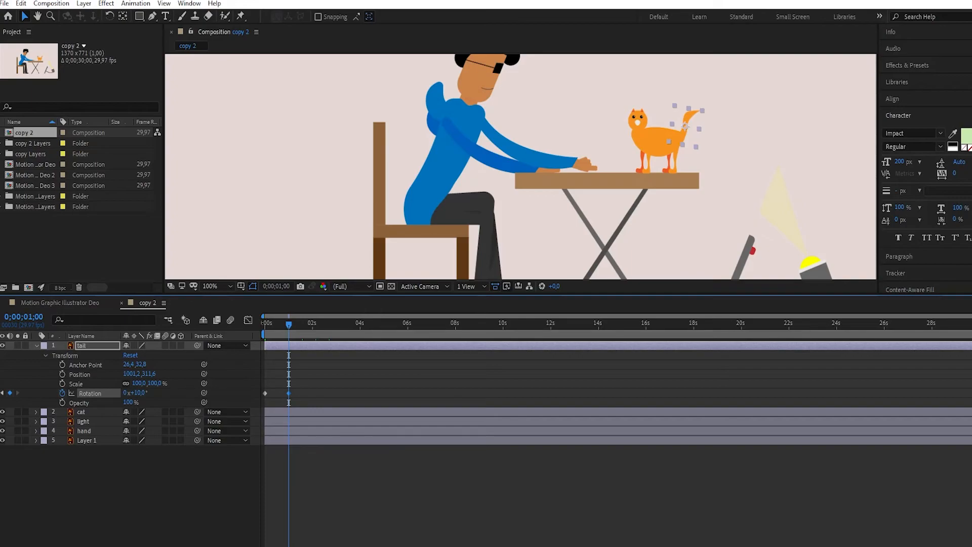
# - Move the tail's 10° rotation keyframe to 0;00;00;16 and set the rotation to 20° at 0;00;01;00
pyautogui.moveTo(283, 393); pyautogui.dragTo(280, 394)
pyautogui.click(138, 393)
pyautogui.write('20')
pyautogui.press('Return')
# - Move the tail layer's anchor point to the tail's base and reattach the tail to the back of the cat's body
pyautogui.press('KP_Enter')
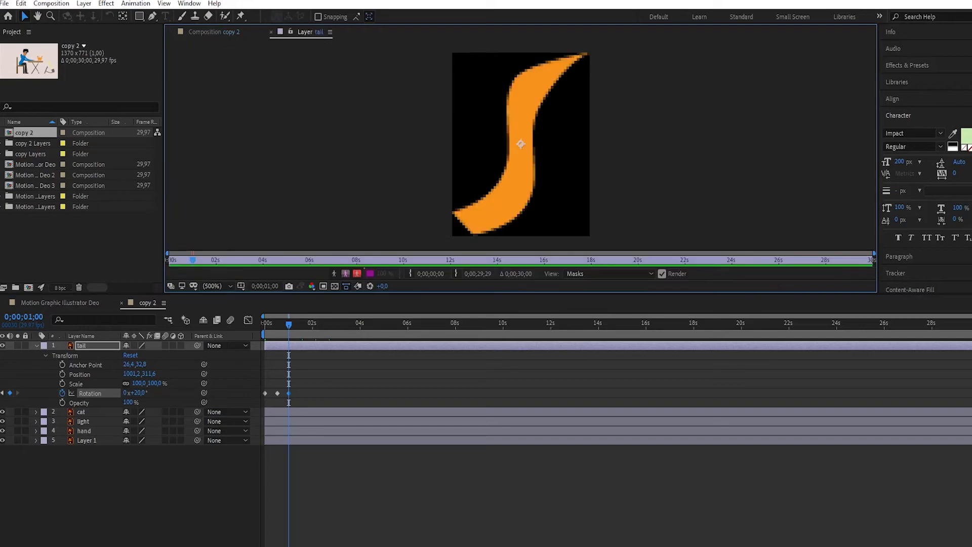
pyautogui.moveTo(520, 144); pyautogui.dragTo(476, 217)
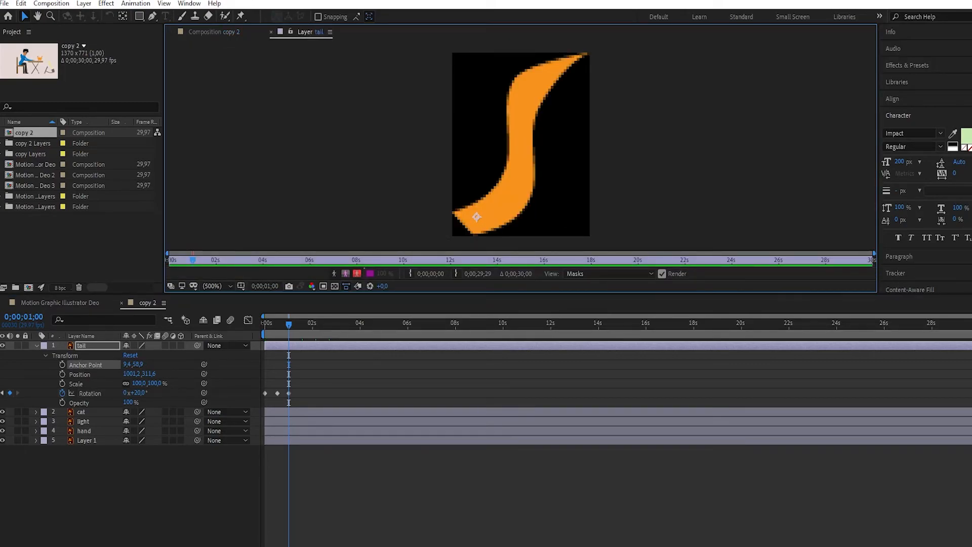
pyautogui.hotkey('ctrl', 'w')
pyautogui.press('space')
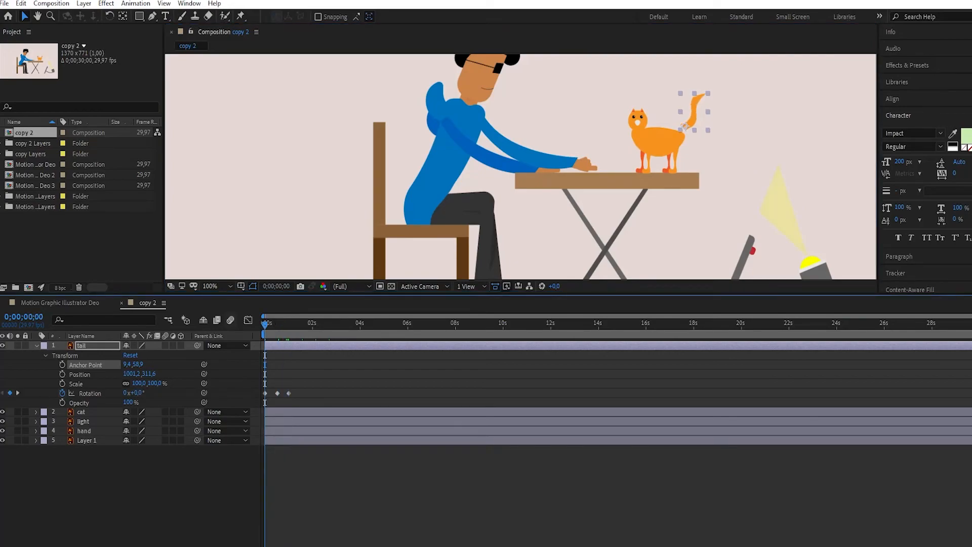
pyautogui.moveTo(685, 127); pyautogui.dragTo(681, 136)
pyautogui.click(521, 166)
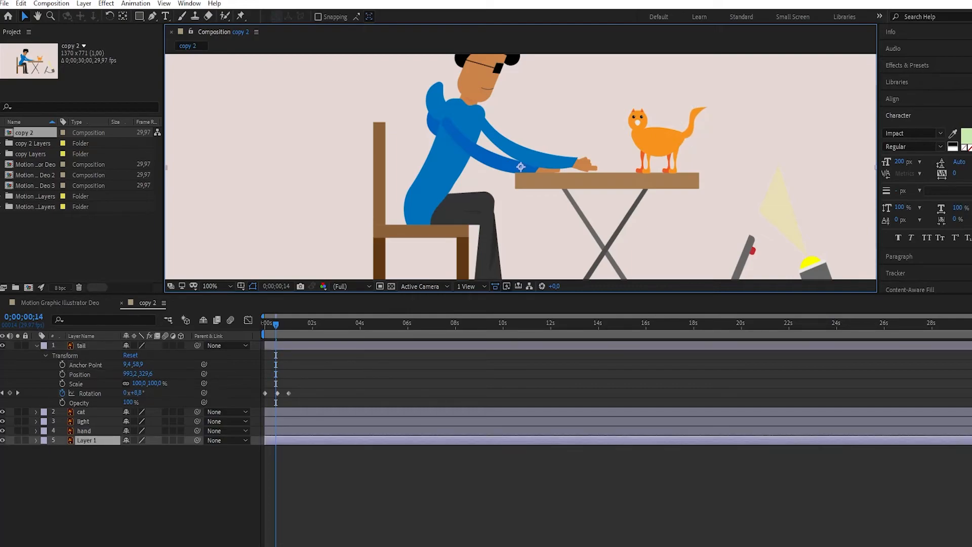
# - Preview the tail's rotation around its new anchor point from the start
pyautogui.press('space')
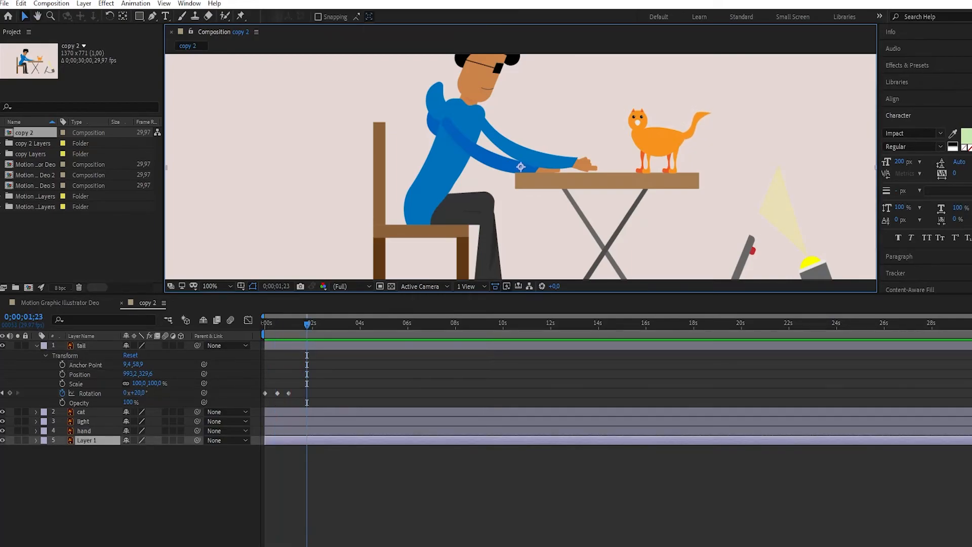
pyautogui.click(264, 325)
pyautogui.press('space')
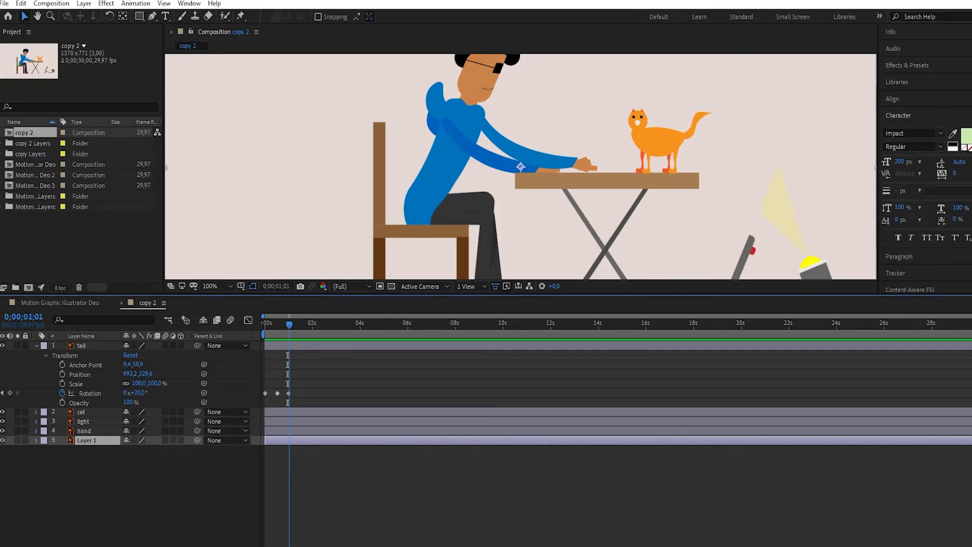
# - Copy the tail's 10° rotation keyframe to 0;00;01;13 and preview the swing from the start
pyautogui.moveTo(278, 393)
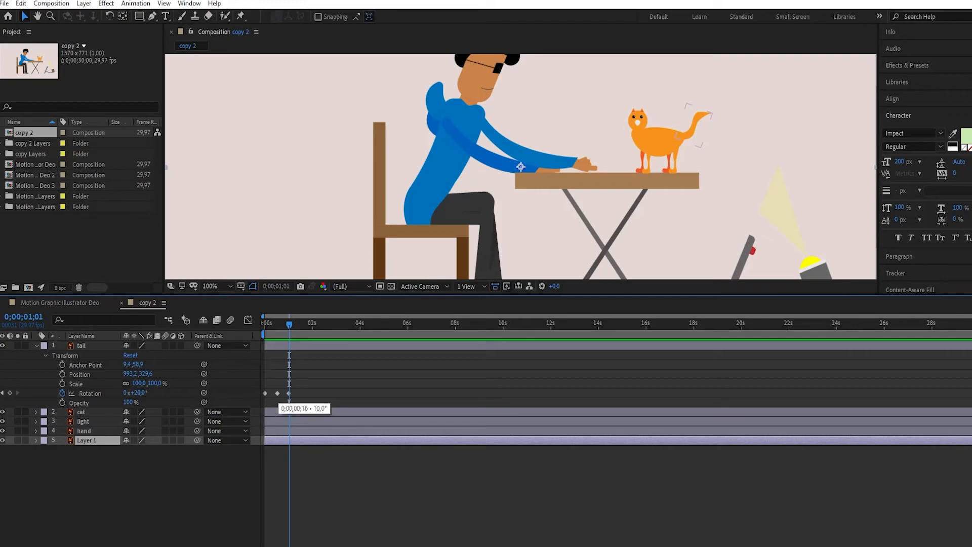
pyautogui.click(278, 393)
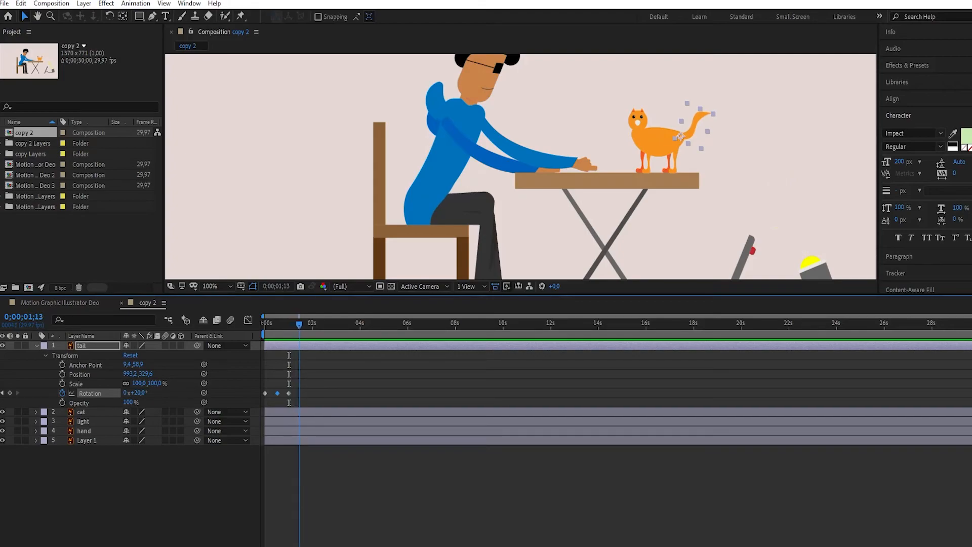
pyautogui.hotkey('ctrl', 'v')
pyautogui.press('Home')
pyautogui.press('space')
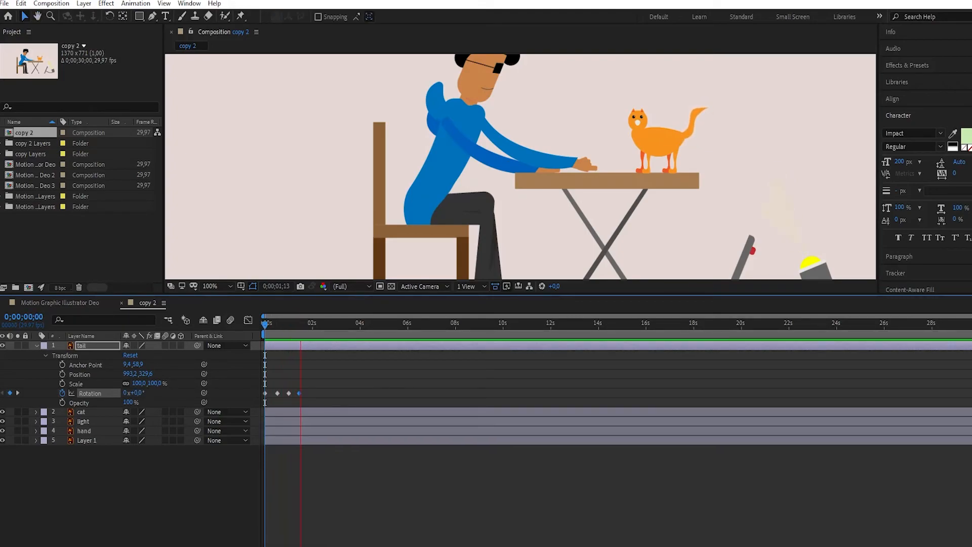
pyautogui.press('space')
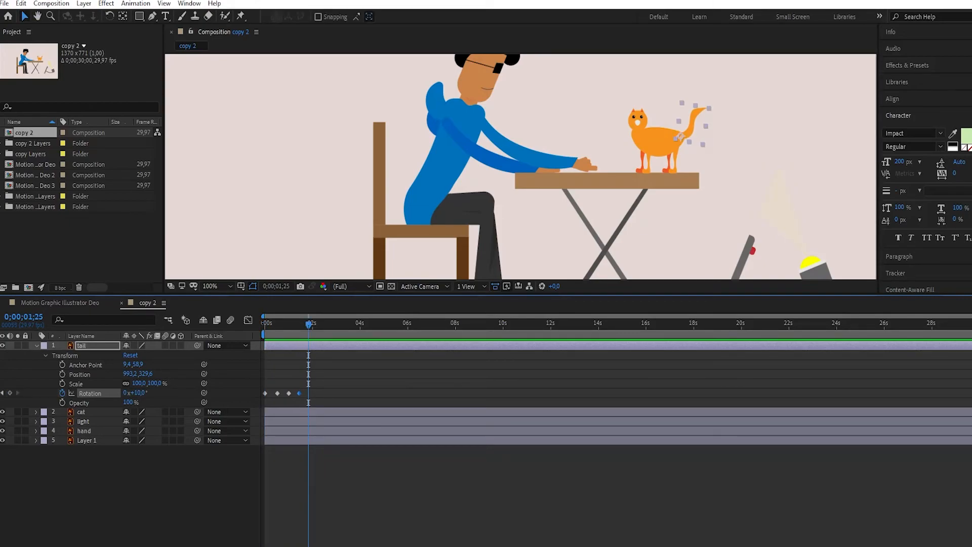
# - Shift the tail's second, third and fourth rotation keyframes earlier, to about frames 7, 14 and 22, and select all three
pyautogui.moveTo(971, 316); pyautogui.dragTo(468, 316)
pyautogui.moveTo(310, 393); pyautogui.dragTo(285, 393)
pyautogui.moveTo(349, 393); pyautogui.dragTo(305, 393)
pyautogui.moveTo(386, 393); pyautogui.dragTo(279, 392)
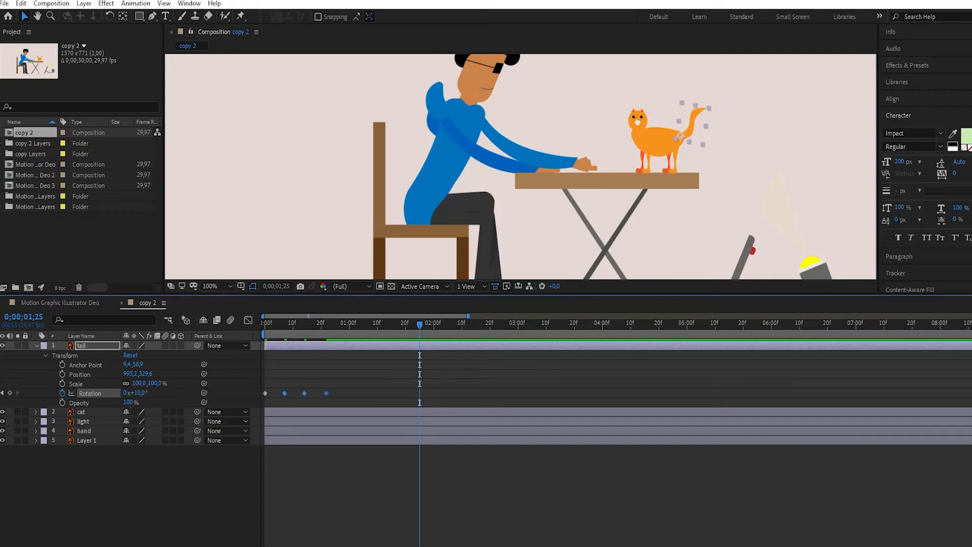
# - Copy the tail's last two rotation keyframes to about 0;00;00;29 and preview the swing from the start
pyautogui.hotkey('ctrl', 'shift', 'a')
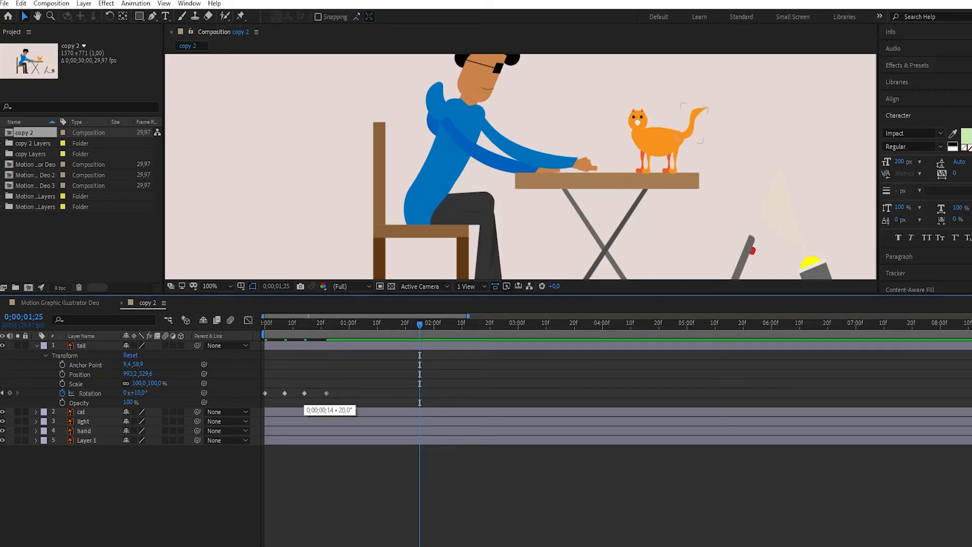
pyautogui.moveTo(297, 383); pyautogui.dragTo(332, 400)
pyautogui.moveTo(350, 324); pyautogui.dragTo(347, 324)
pyautogui.hotkey('ctrl', 'v')
pyautogui.press('Home')
pyautogui.press('space')
pyautogui.press('space')
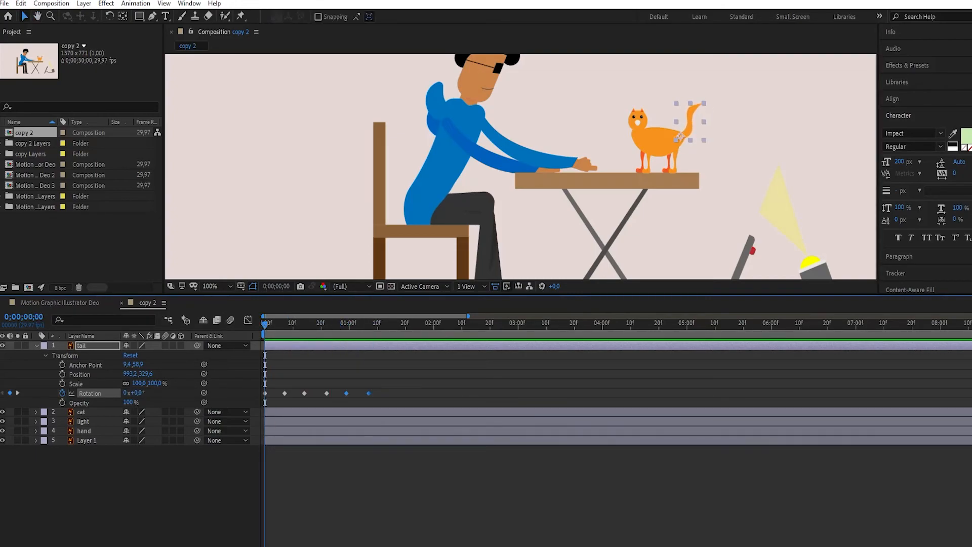
# - Retime the tail's second and third rotation keyframes to about frames 9 and 18, and delete all later ones
pyautogui.moveTo(284, 393); pyautogui.dragTo(316, 393)
pyautogui.moveTo(387, 377); pyautogui.dragTo(282, 400)
pyautogui.press('Delete')
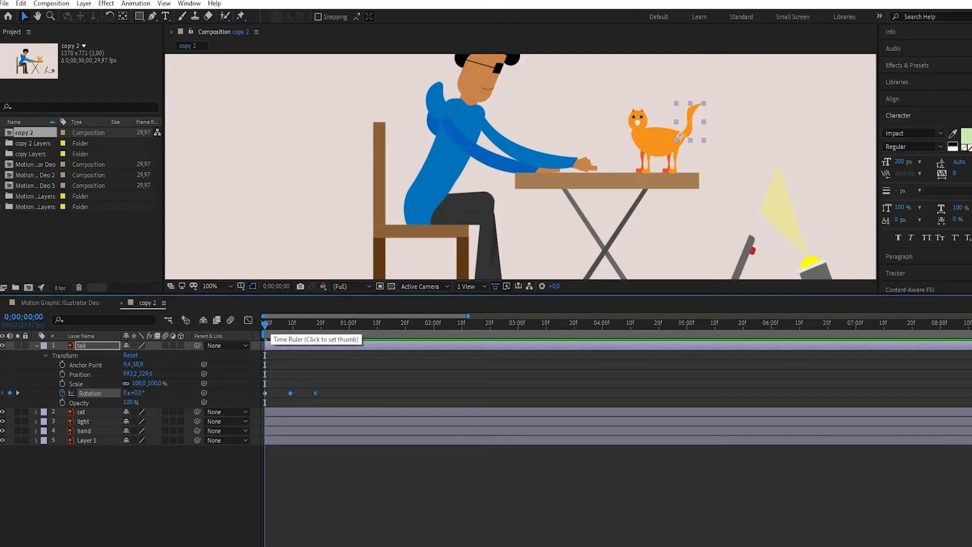
# - Copy the tail's second and third rotation keyframes to about 0;00;00;29, 0;00;01;20 and 0;00;02;10
pyautogui.click(346, 325)
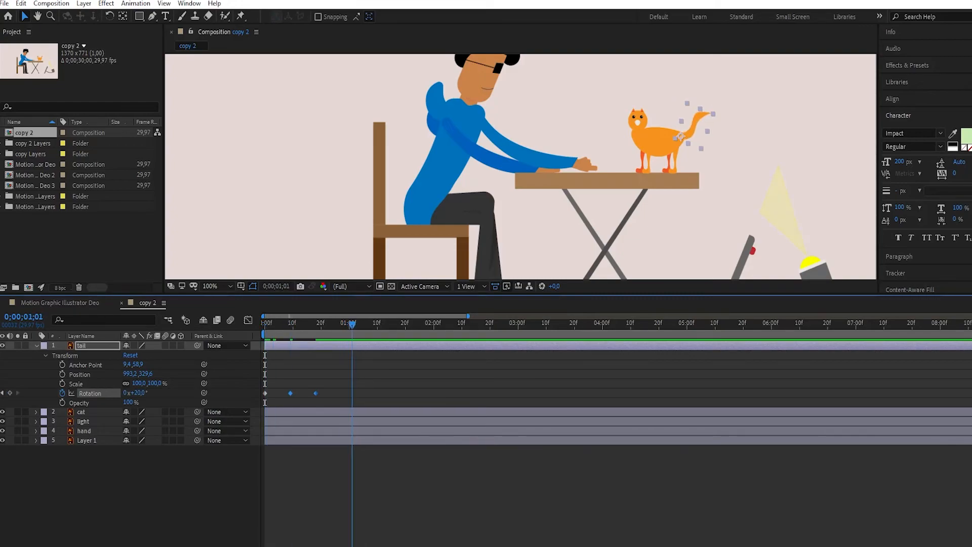
pyautogui.hotkey('ctrl', 'v')
pyautogui.moveTo(346, 325); pyautogui.dragTo(461, 324)
pyautogui.hotkey('ctrl', 'v')
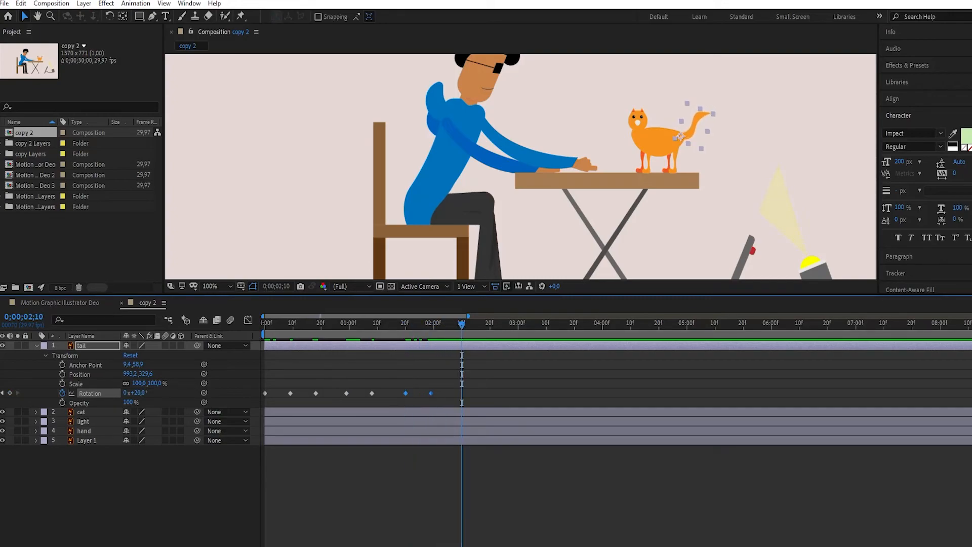
pyautogui.hotkey('ctrl', 'v')
# - Preview the repeated tail swing from the start several times to judge its rhythm
pyautogui.moveTo(462, 324); pyautogui.dragTo(369, 325)
pyautogui.press('space')
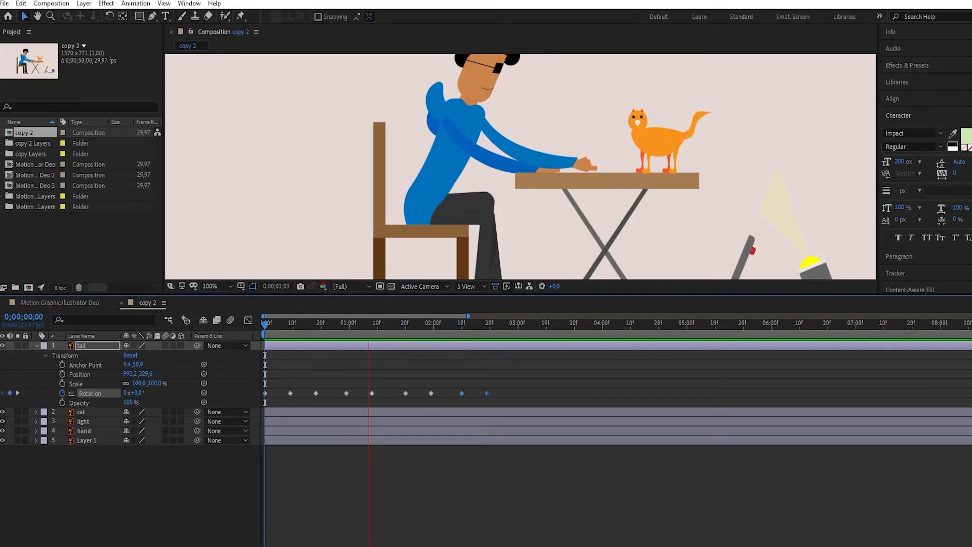
pyautogui.press('space')
pyautogui.press('space')
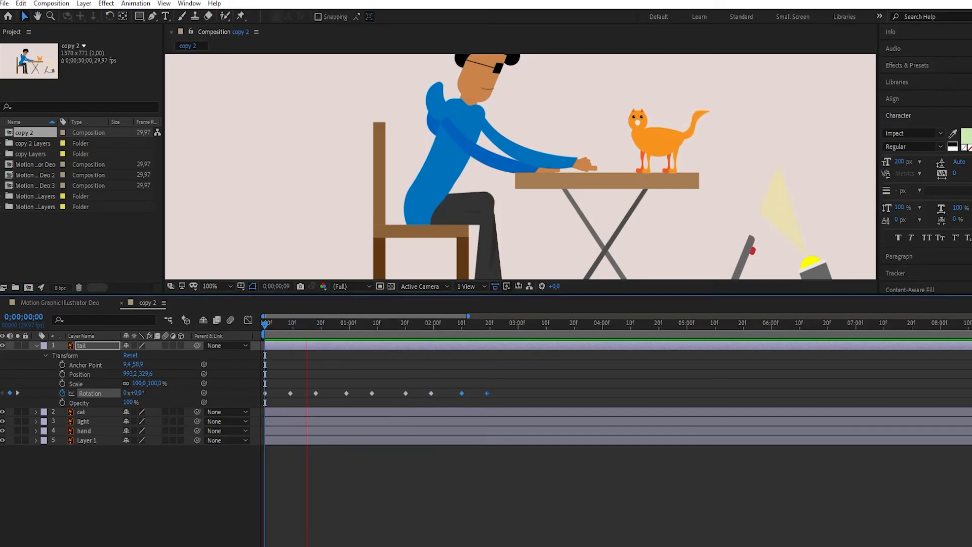
pyautogui.press('space')
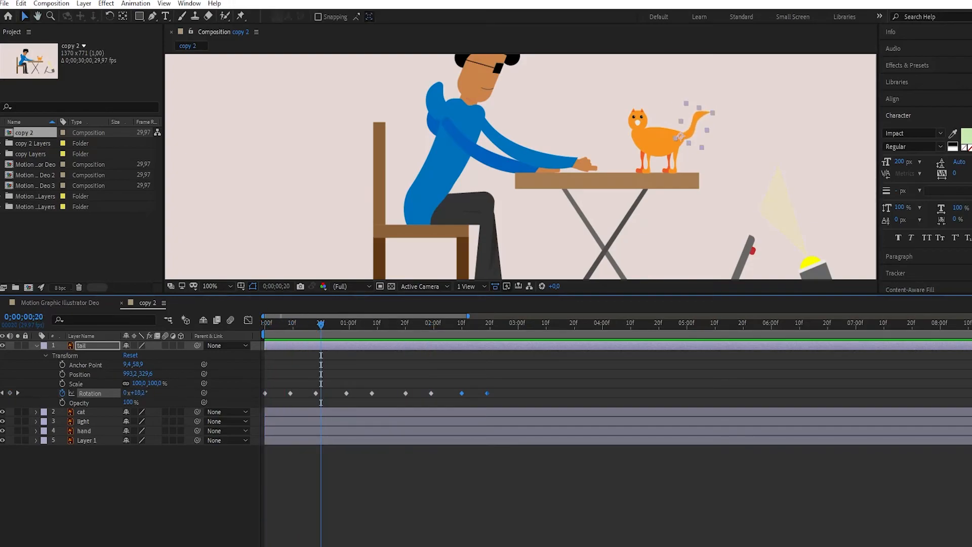
pyautogui.press('space')
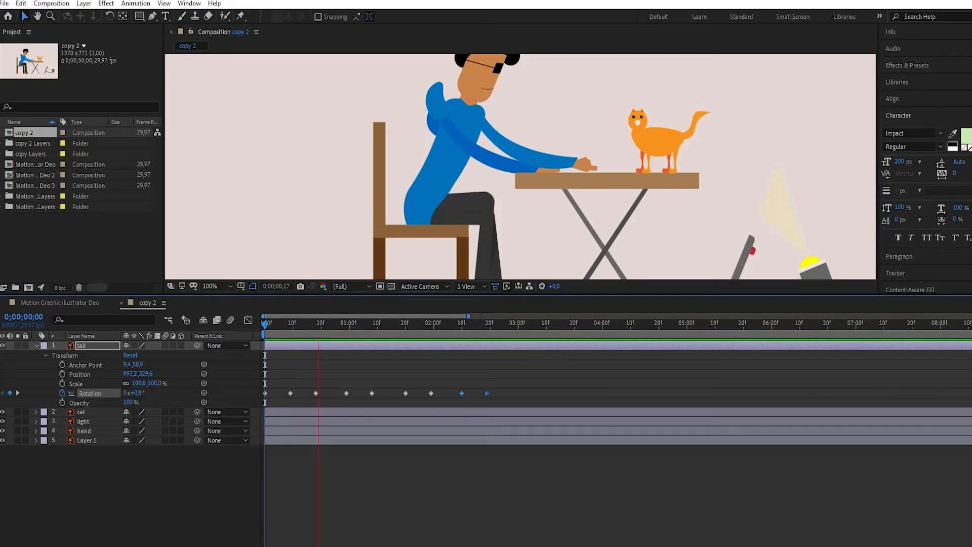
pyautogui.press('space')
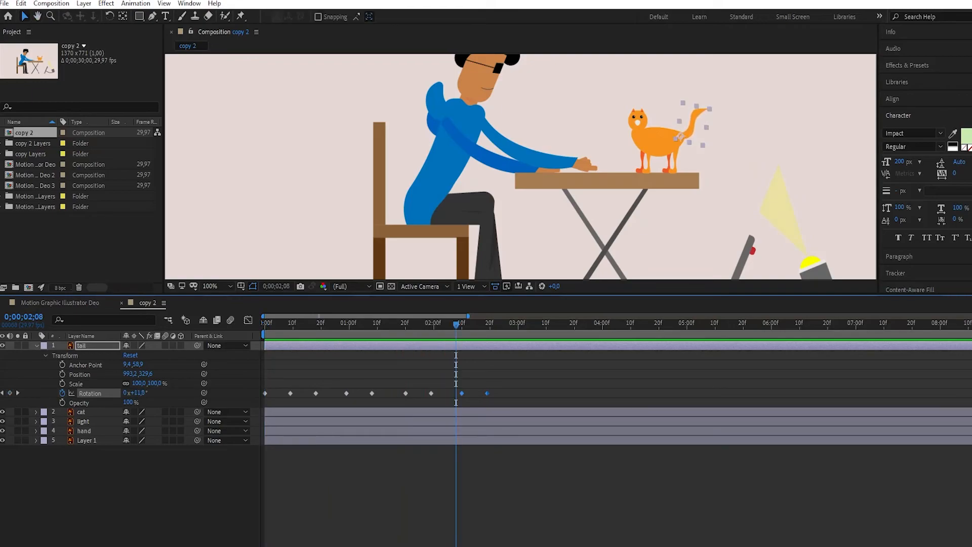
# - Spread the tail's later rotation keyframes farther apart, ending at about 0;00;02;23, and preview the swing from the start
pyautogui.moveTo(373, 393); pyautogui.dragTo(470, 394)
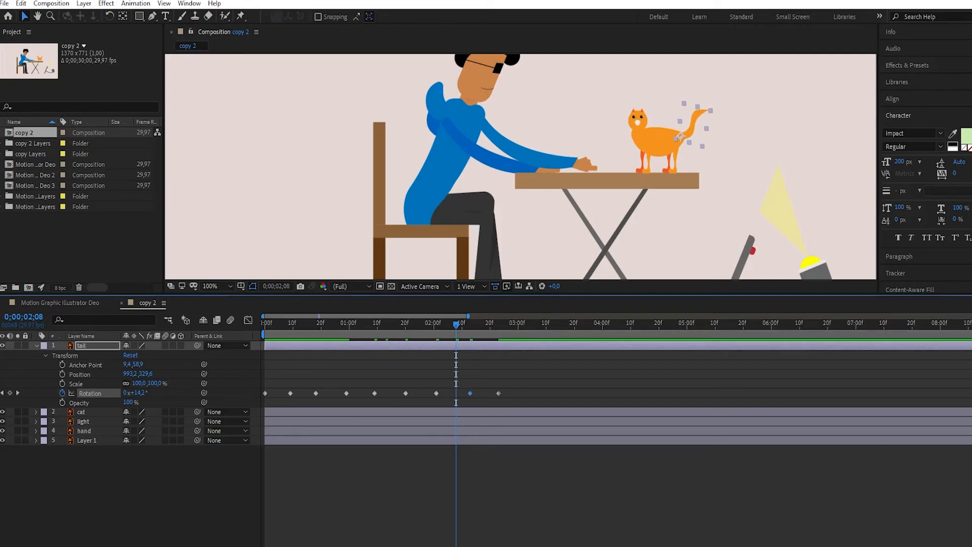
pyautogui.press('Home')
pyautogui.press('space')
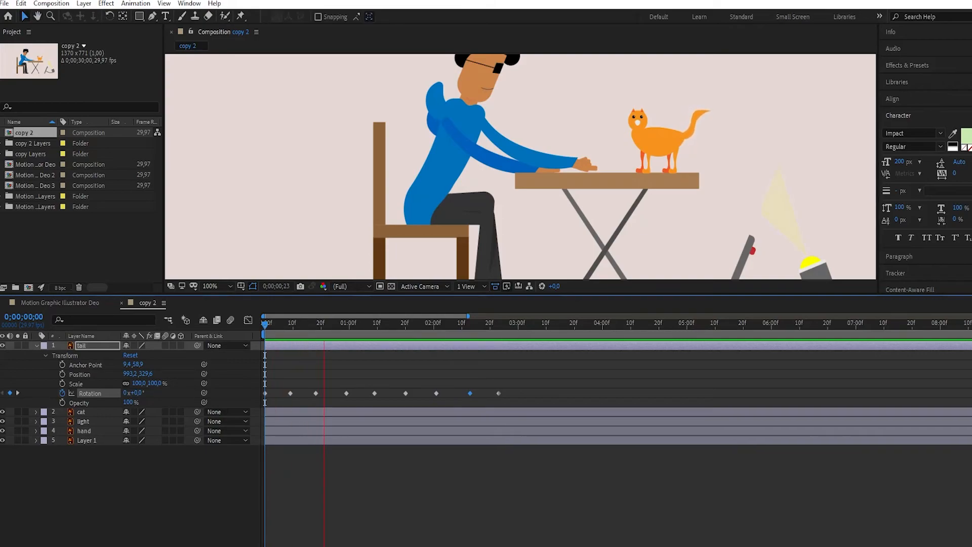
pyautogui.press('space')
pyautogui.press('space')
pyautogui.press('space')
pyautogui.press('space')
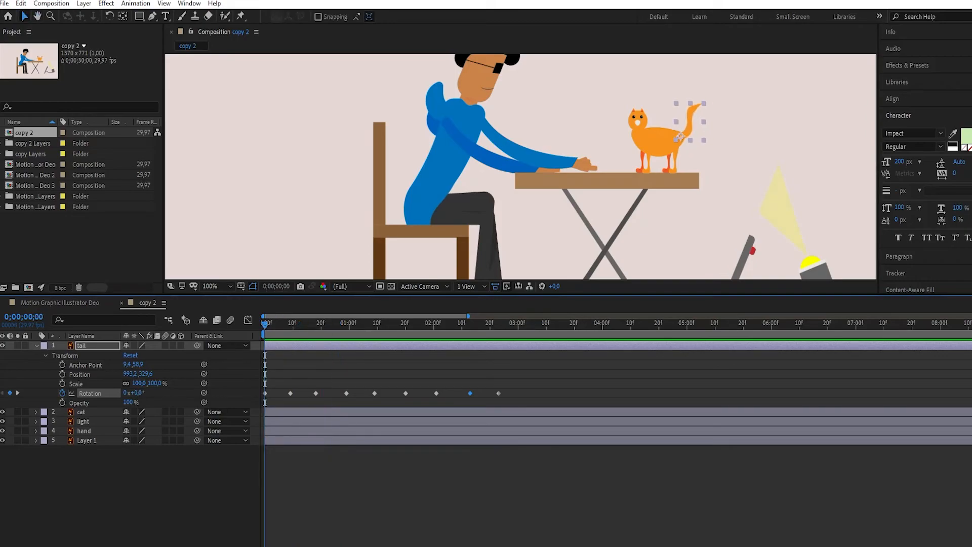
pyautogui.press('space')
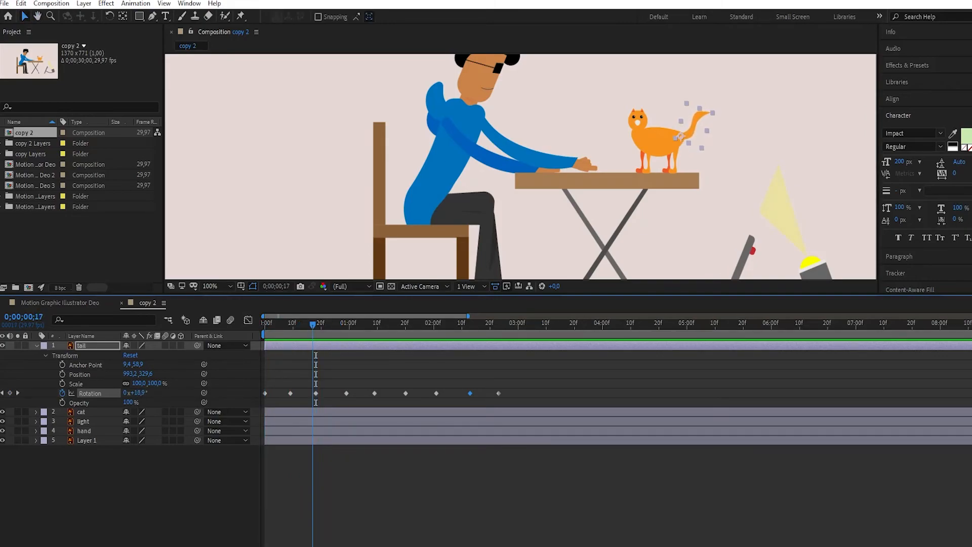
# - Delete the tail's six rotation keyframes after 0;00;00;18
pyautogui.moveTo(511, 380); pyautogui.dragTo(342, 401)
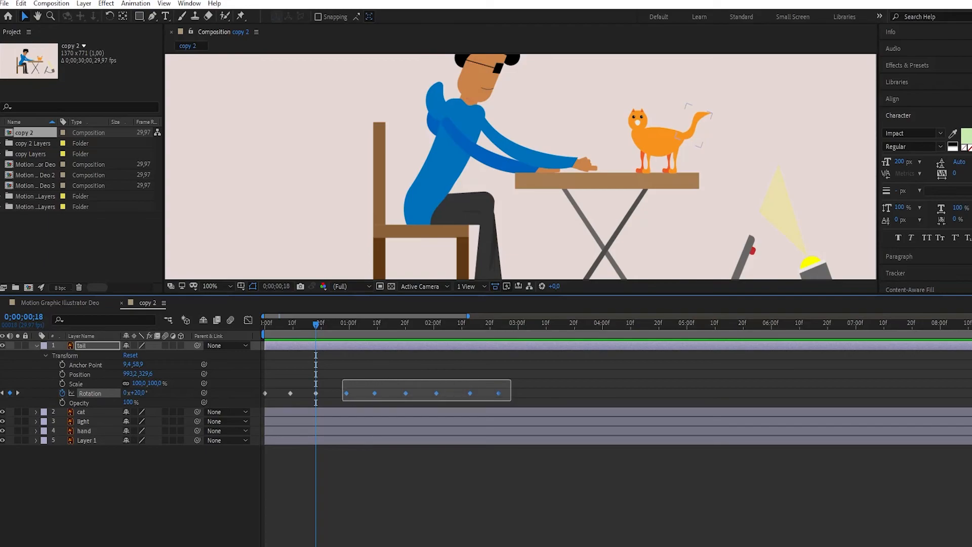
pyautogui.press('Delete')
pyautogui.moveTo(316, 325); pyautogui.dragTo(265, 325)
pyautogui.moveTo(334, 383); pyautogui.dragTo(270, 399)
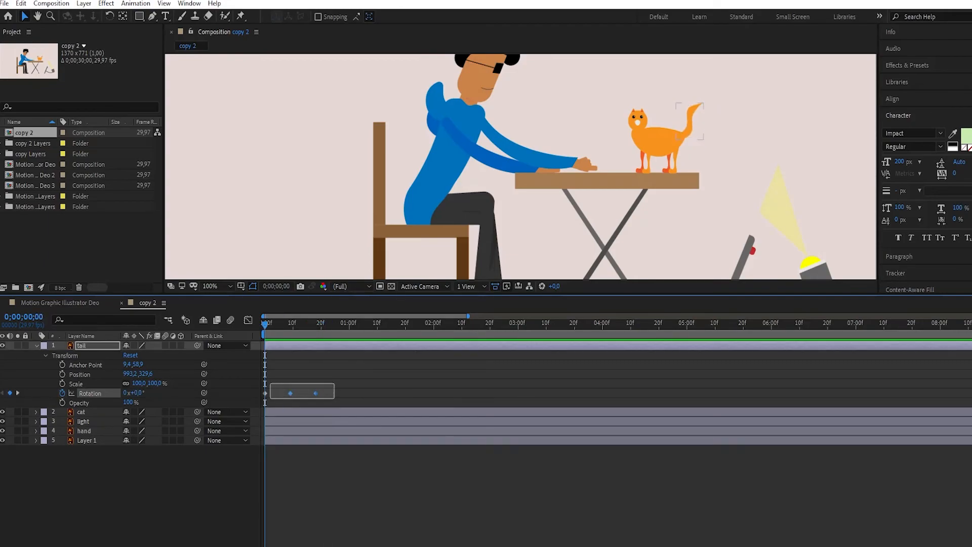
pyautogui.hotkey('ctrl', 'shift', 'a')
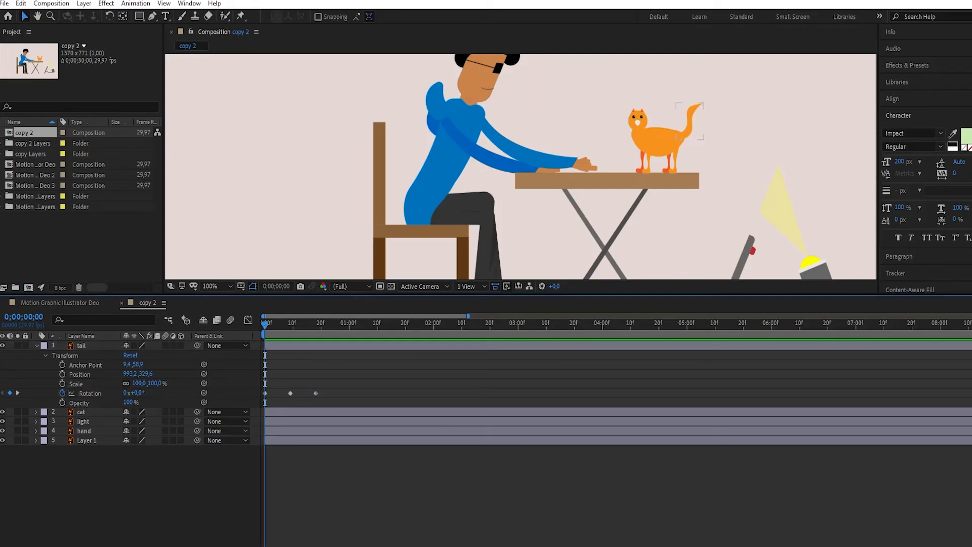
# - Copy all three of the tail's rotation keyframes to about 0;00;00;29 and 0;00;02;01
pyautogui.moveTo(330, 392); pyautogui.dragTo(258, 395)
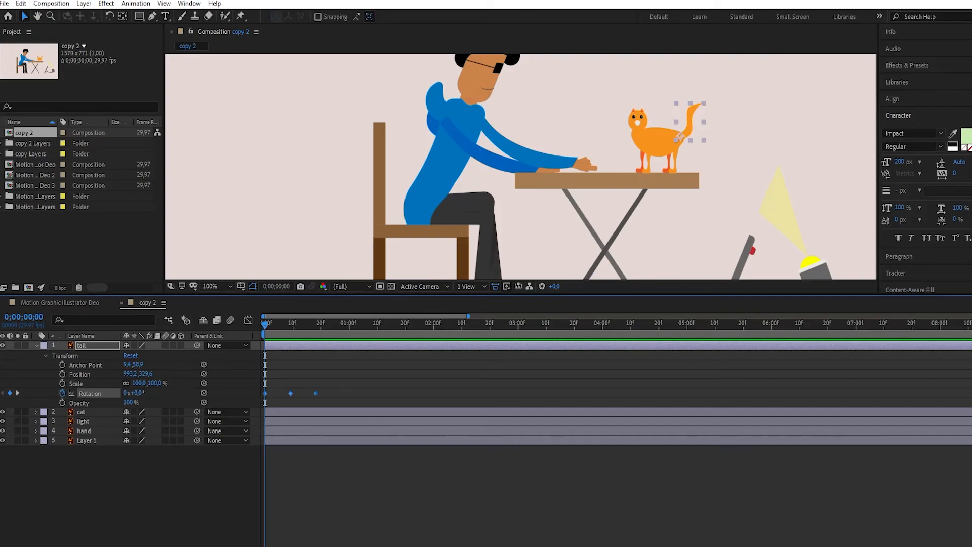
pyautogui.moveTo(264, 325); pyautogui.dragTo(436, 324)
pyautogui.hotkey('ctrl', 'v')
pyautogui.hotkey('ctrl', 'v')
# - Preview the repeated tail wag from the start with nothing selected, and check it up to 0;00;02;19
pyautogui.press('Home')
pyautogui.press('space')
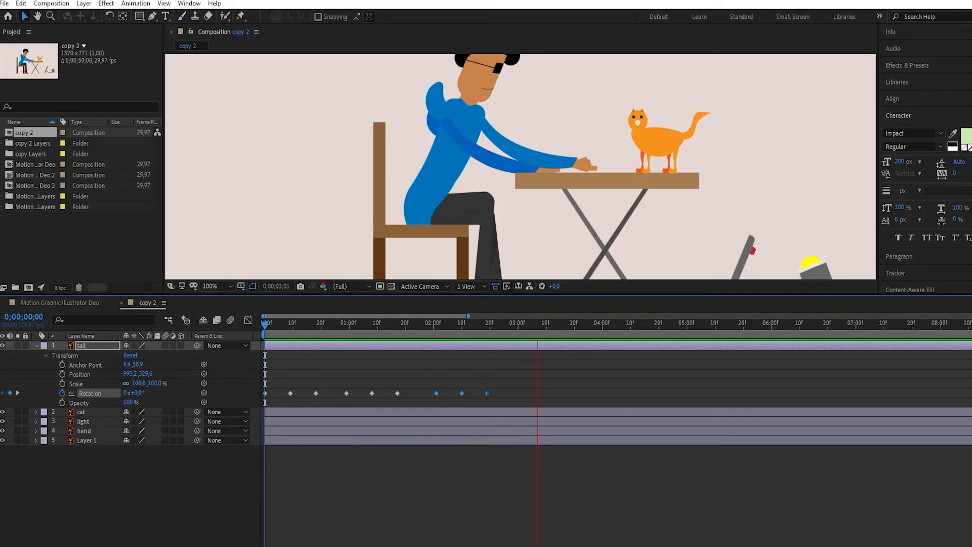
pyautogui.press('space')
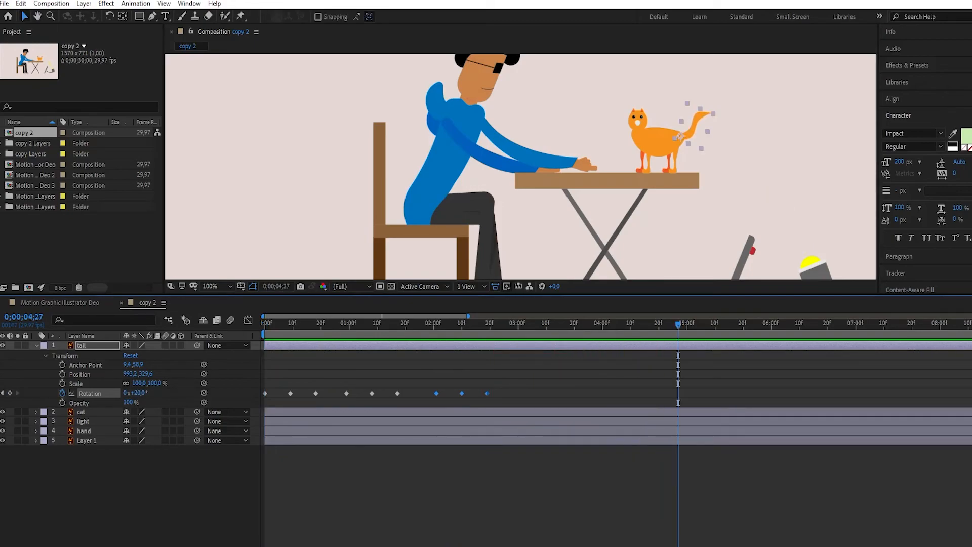
pyautogui.moveTo(678, 325); pyautogui.dragTo(264, 324)
pyautogui.click(314, 486)
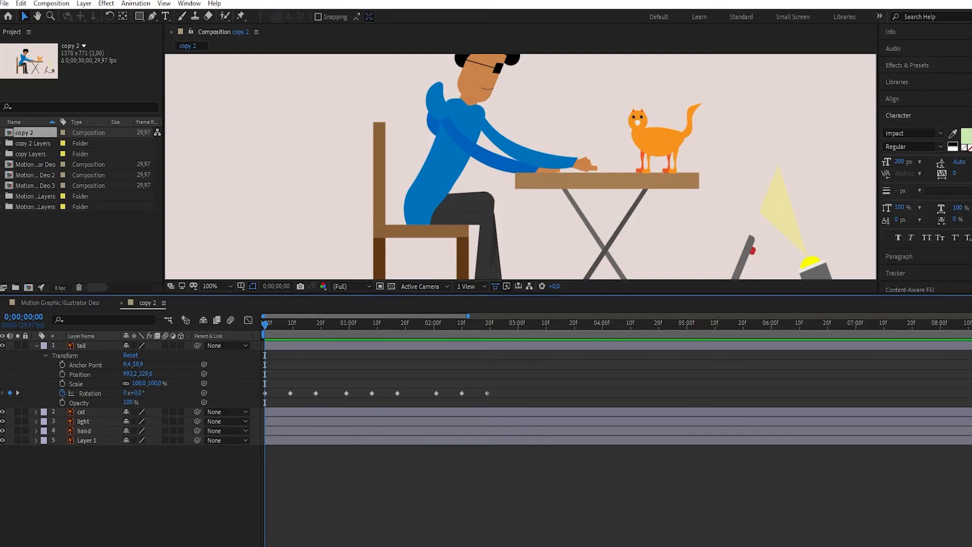
pyautogui.press('space')
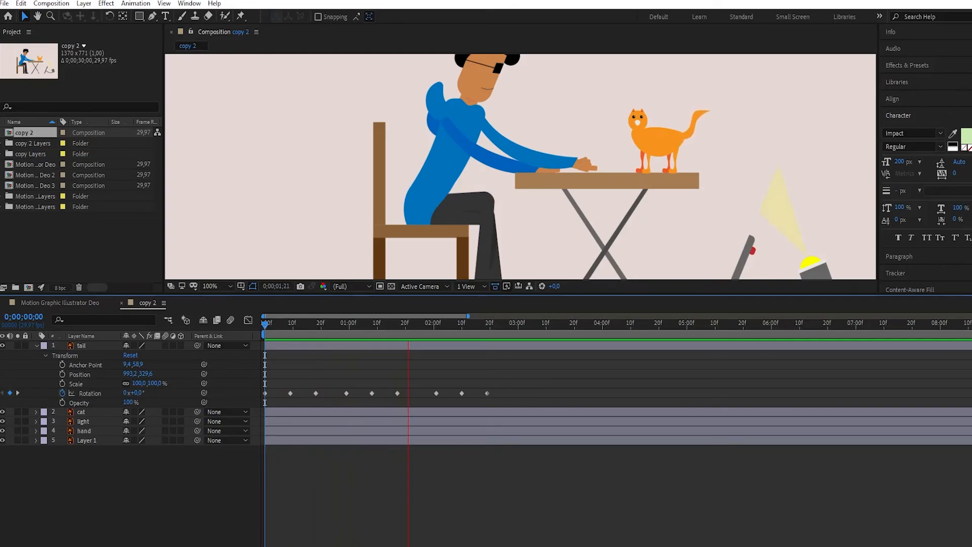
pyautogui.press('space')
pyautogui.moveTo(454, 325); pyautogui.dragTo(487, 325)
# - Fit the whole copy 2 composition in the viewer and return the playhead to the start
pyautogui.click(349, 286)
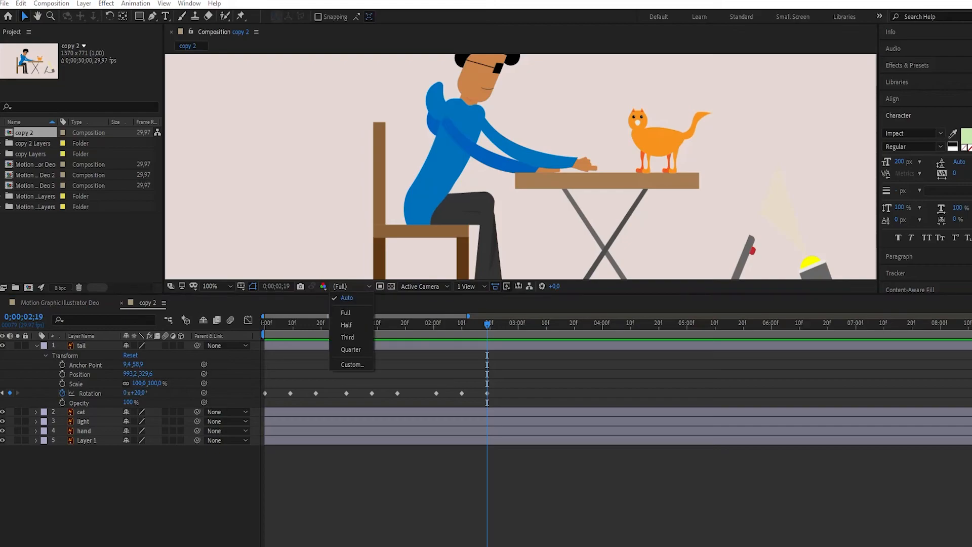
pyautogui.click(216, 286)
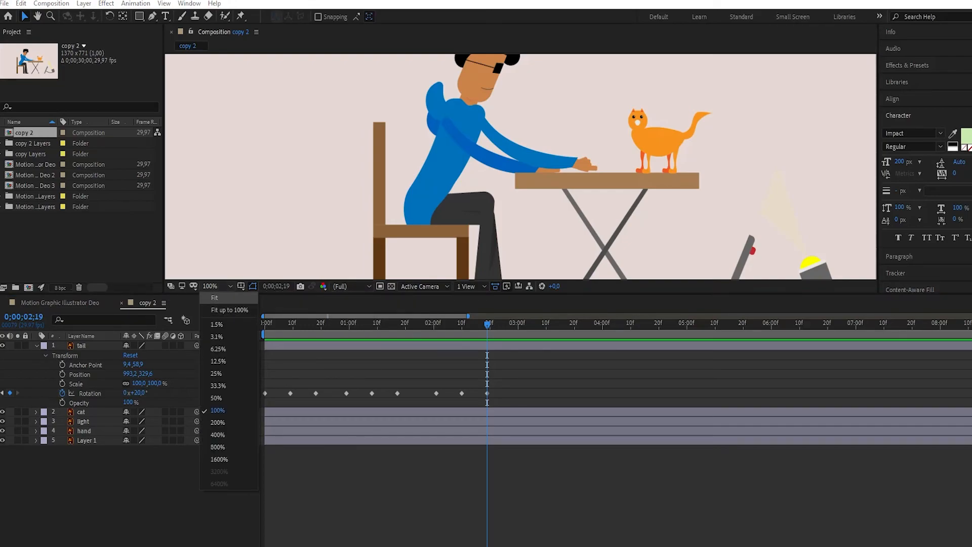
pyautogui.click(218, 349)
pyautogui.click(216, 286)
pyautogui.click(218, 391)
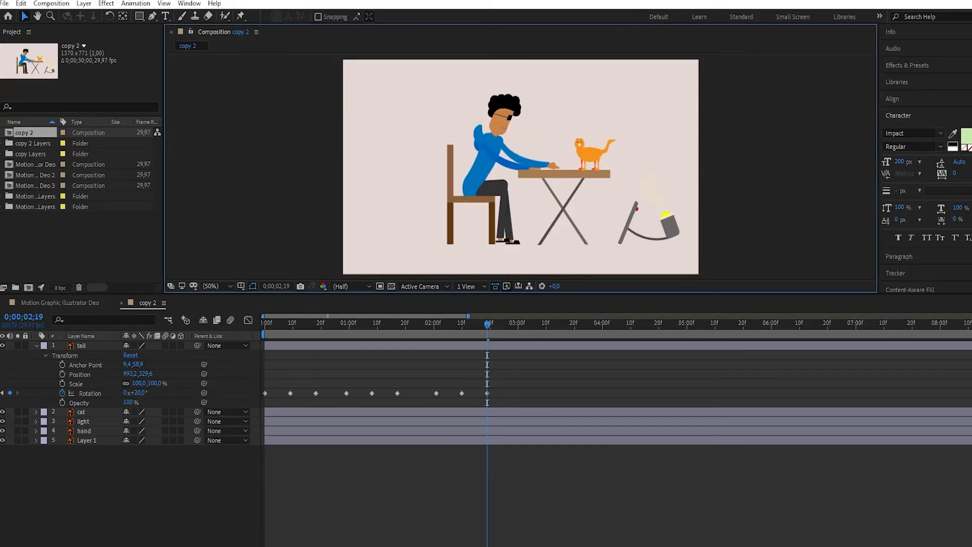
pyautogui.moveTo(487, 323); pyautogui.dragTo(265, 323)
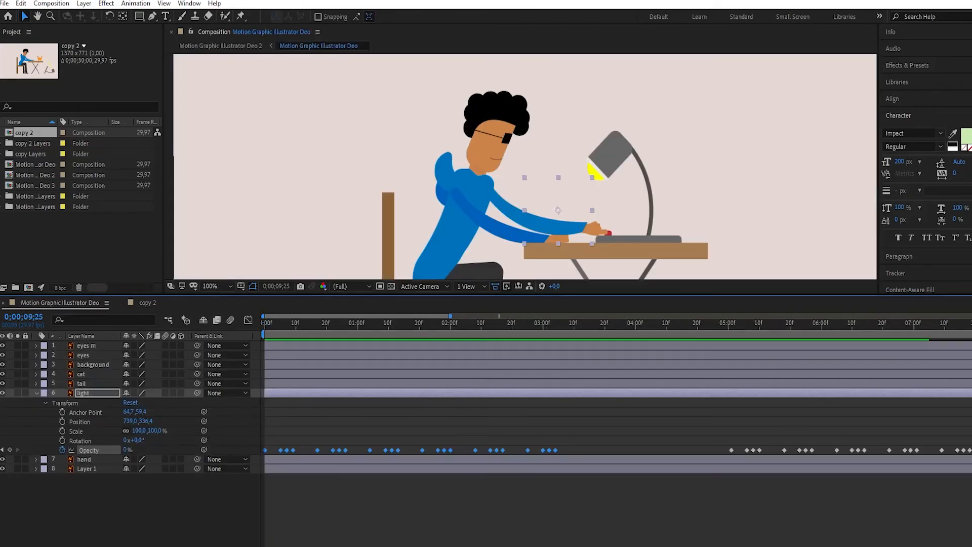
# - In Motion Graphic Illustrator Deo, collapse the light layer's properties, clear the selection and fit the composition in the viewer
pyautogui.press('u')
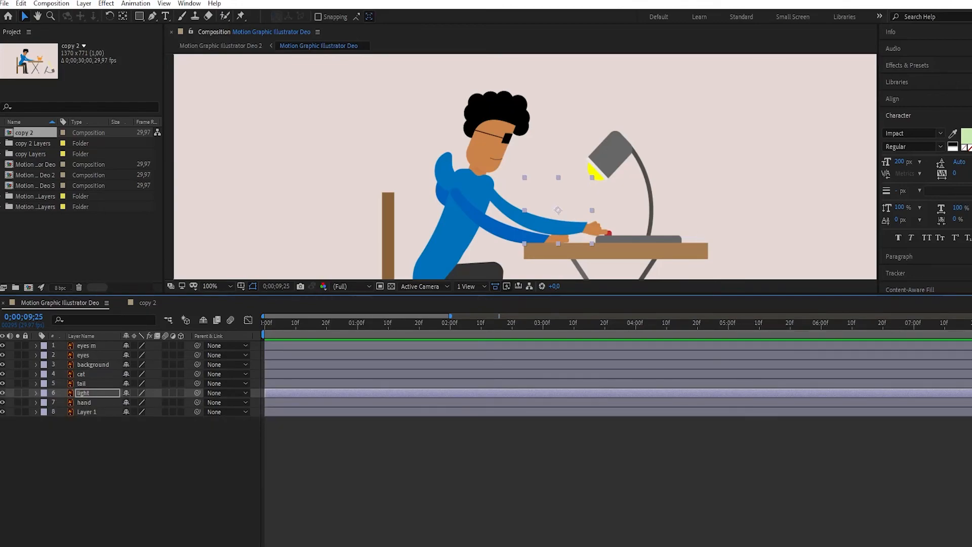
pyautogui.hotkey('ctrl', 'shift', 'a')
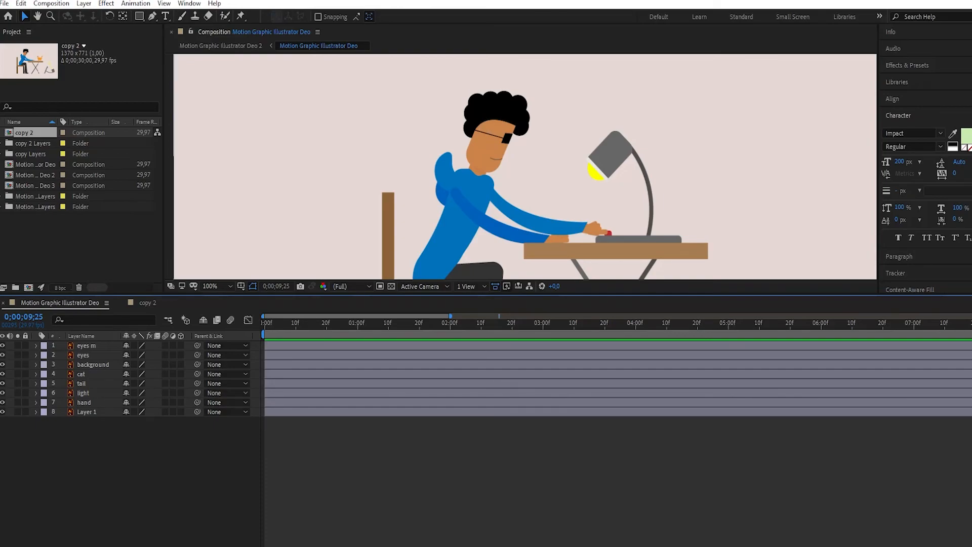
pyautogui.click(218, 286)
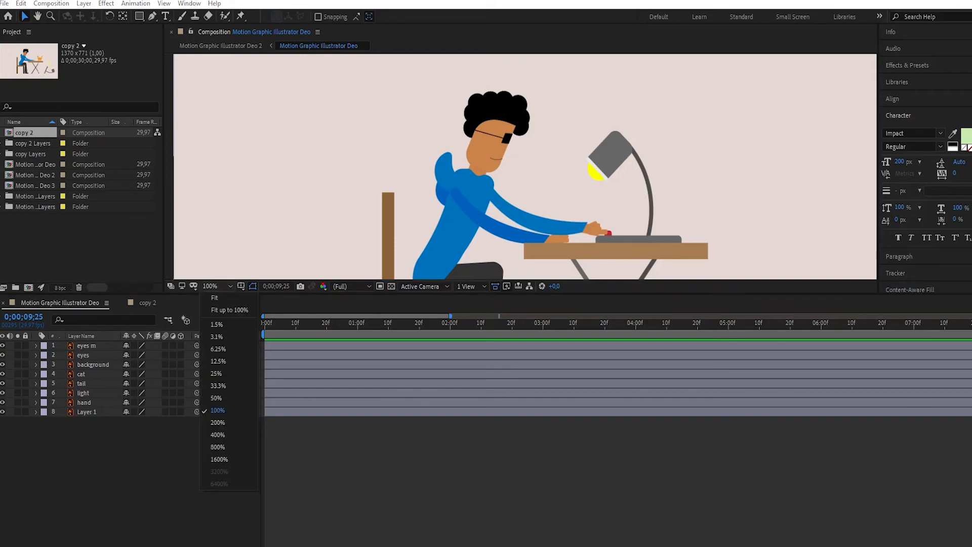
pyautogui.click(218, 298)
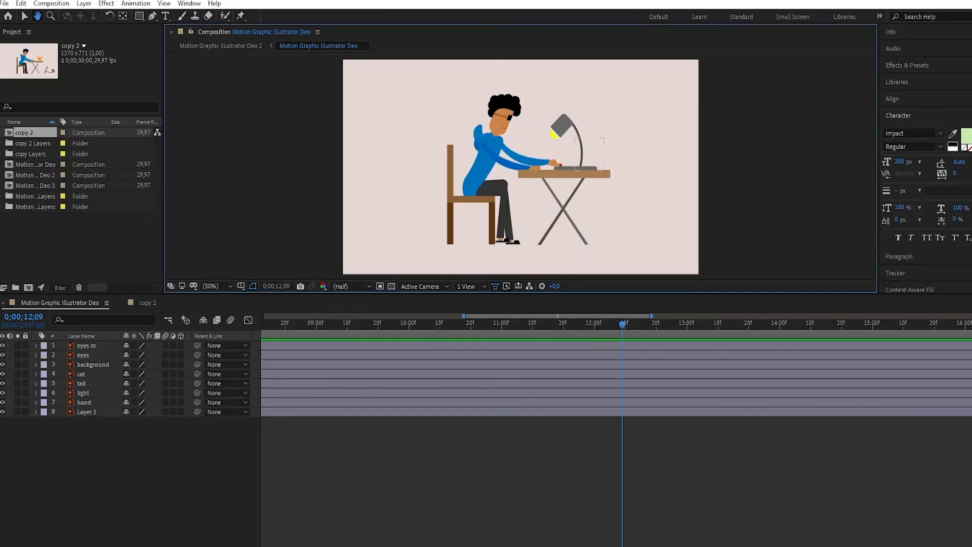
# - Preview the Motion Graphic Illustrator Deo composition from the start to beyond the ten-second mark
pyautogui.moveTo(622, 324); pyautogui.dragTo(256, 324)
pyautogui.press('space')
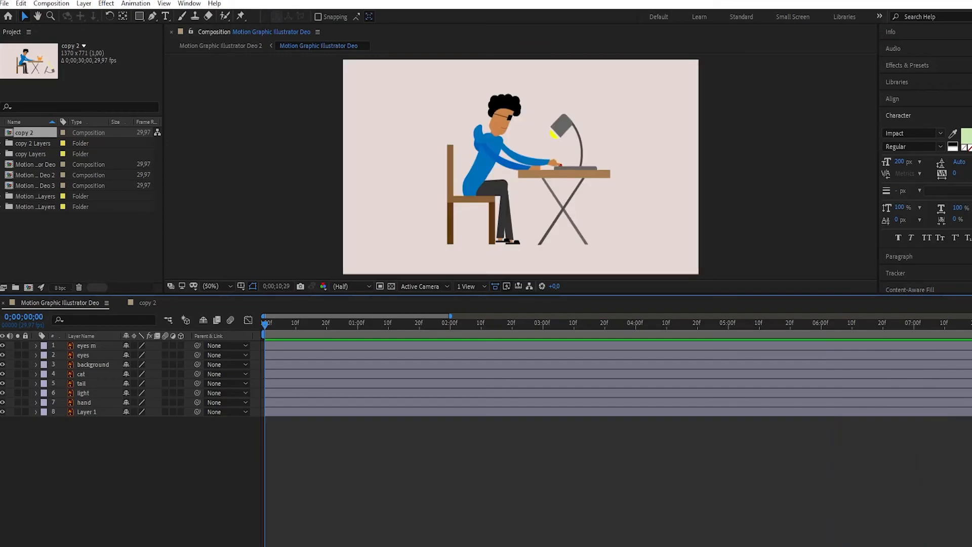
pyautogui.press('space')
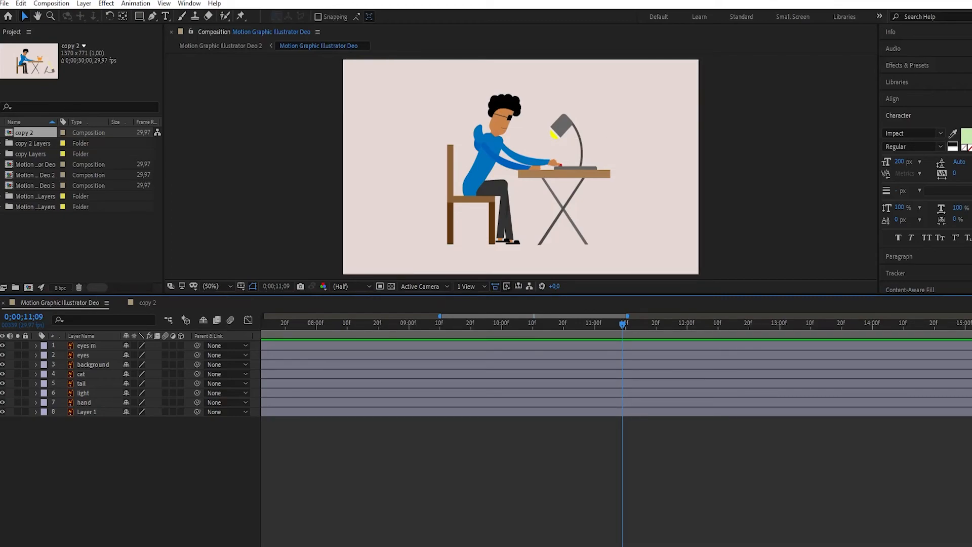
pyautogui.press(';')
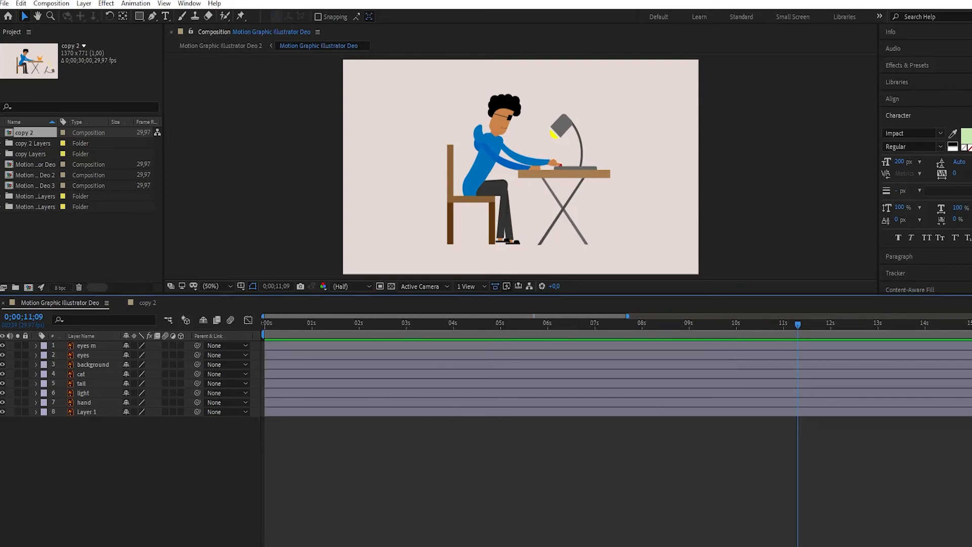
pyautogui.press('Home')
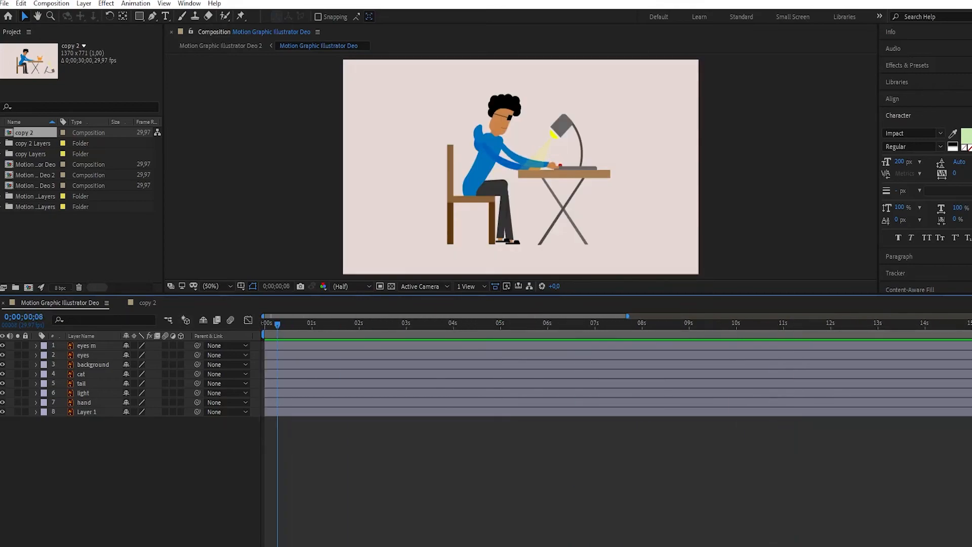
pyautogui.press('space')
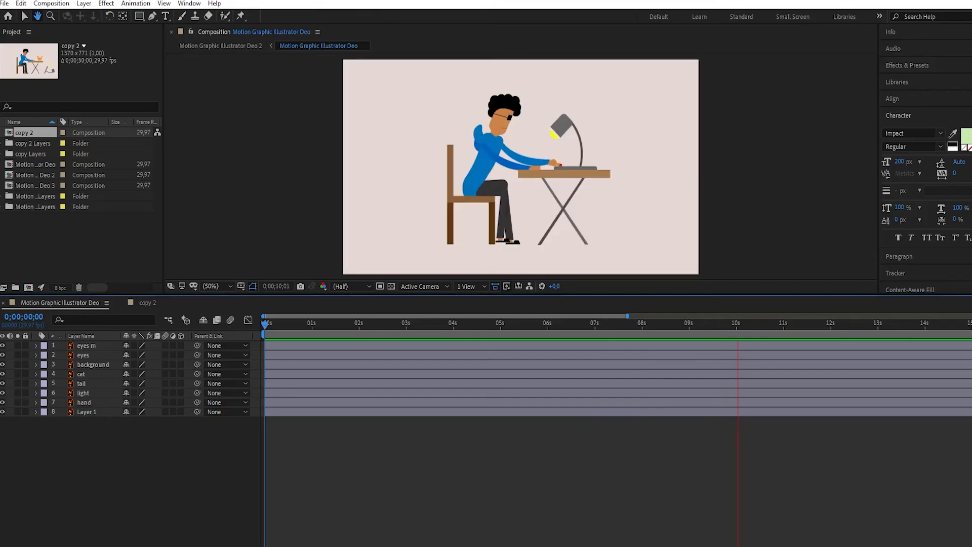
# - Step the playhead frame by frame to 0;00;09;24, the last frame of the blackout with the eyes
pyautogui.moveTo(738, 325); pyautogui.dragTo(731, 325)
pyautogui.press('pageup')
pyautogui.press('pageup')
pyautogui.press('pageup')
pyautogui.press('pageup')
pyautogui.press('pagedown')
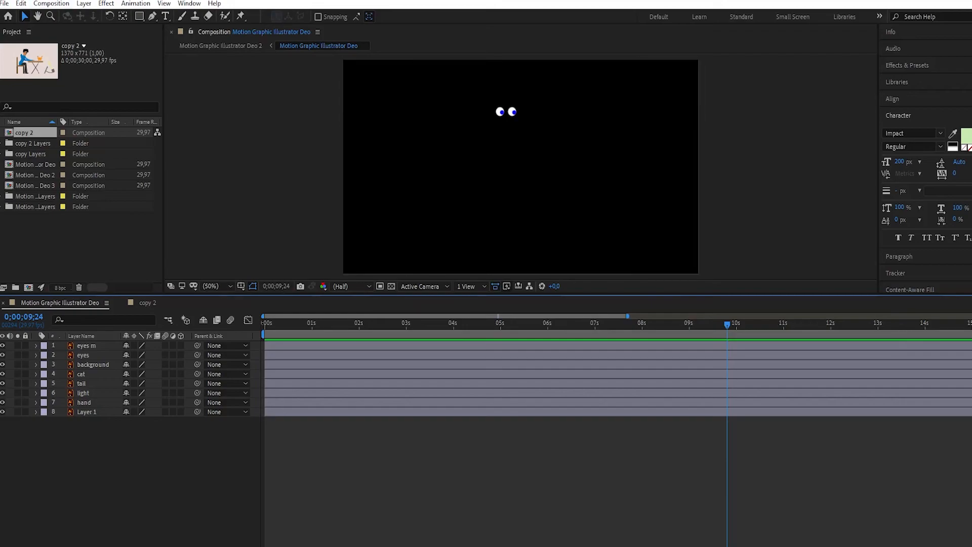
# - Pre-render the Motion Graphic Illustrator Deo composition to an AVI file named Animation Final in the Motion Graphic Animation Character folder
pyautogui.click(51, 4)
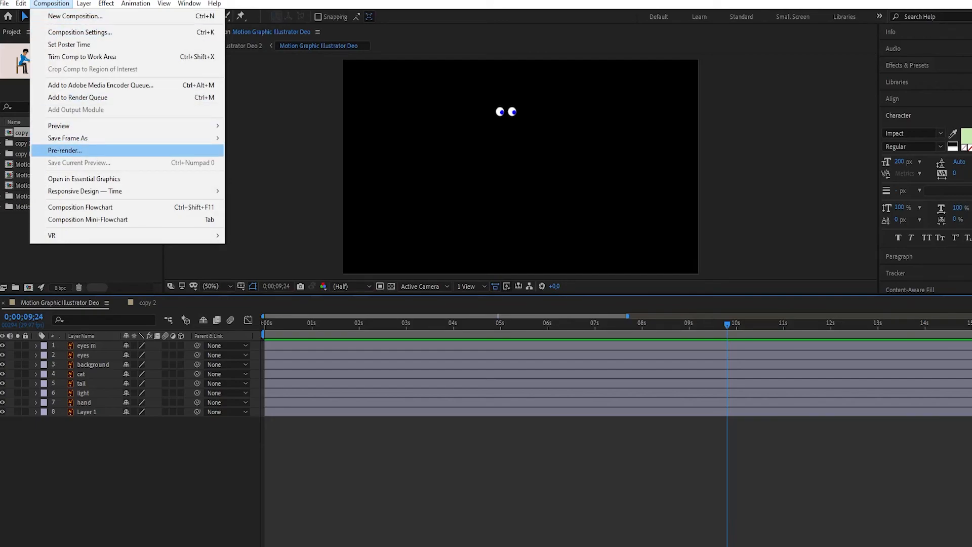
pyautogui.click(65, 151)
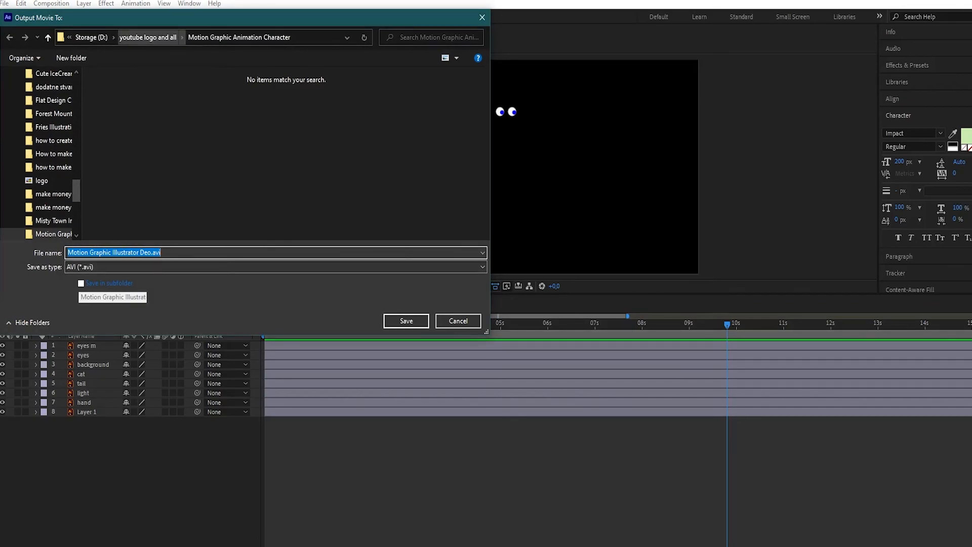
pyautogui.press('BackSpace')
pyautogui.write('Anima')
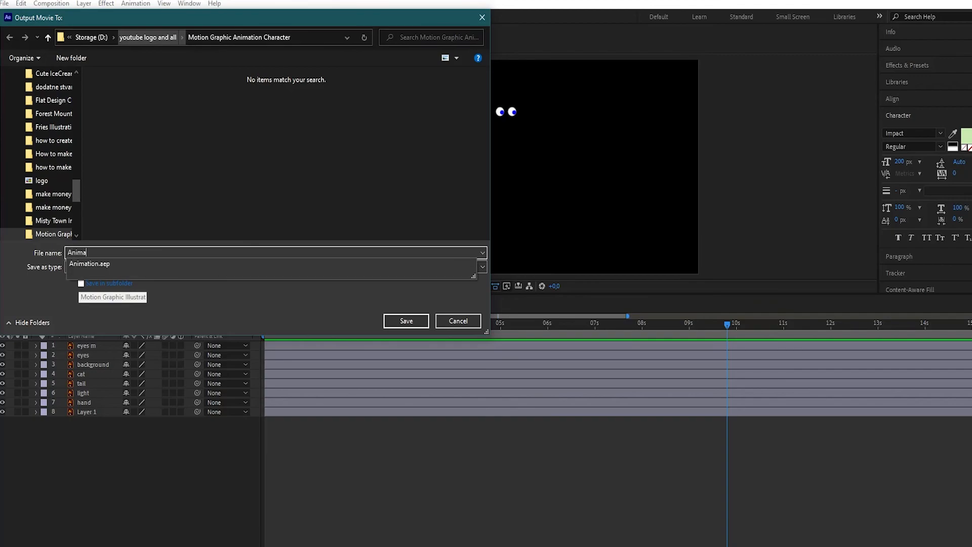
pyautogui.write('tion Final')
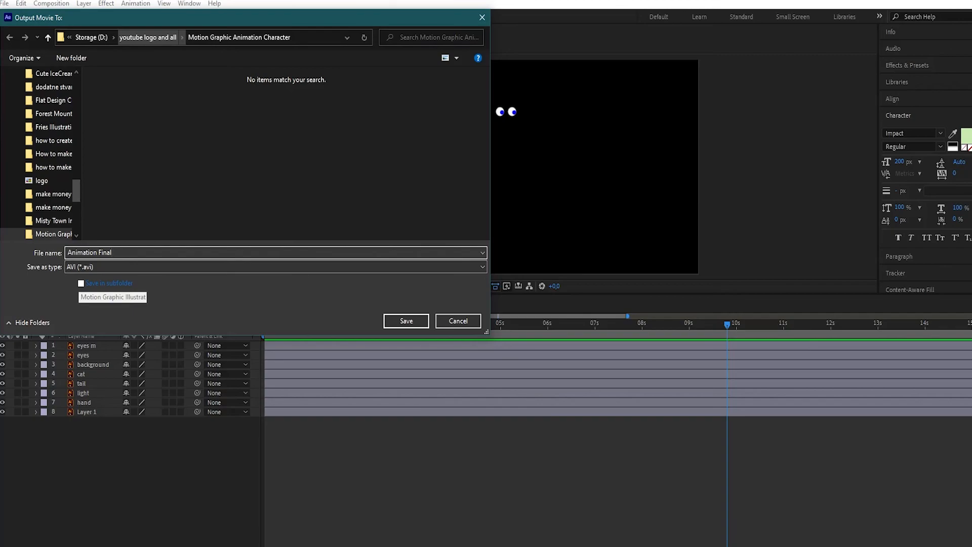
pyautogui.press('Return')
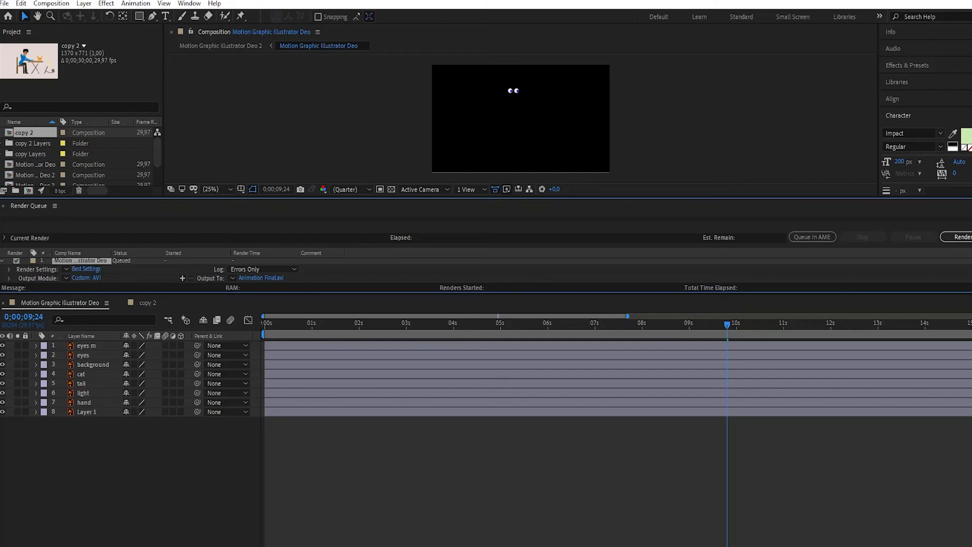
# - Enlarge the render queue and check the output file's name and destination folder without changing them
pyautogui.moveTo(314, 198); pyautogui.dragTo(314, 119)
pyautogui.moveTo(521, 120); pyautogui.dragTo(521, 54)
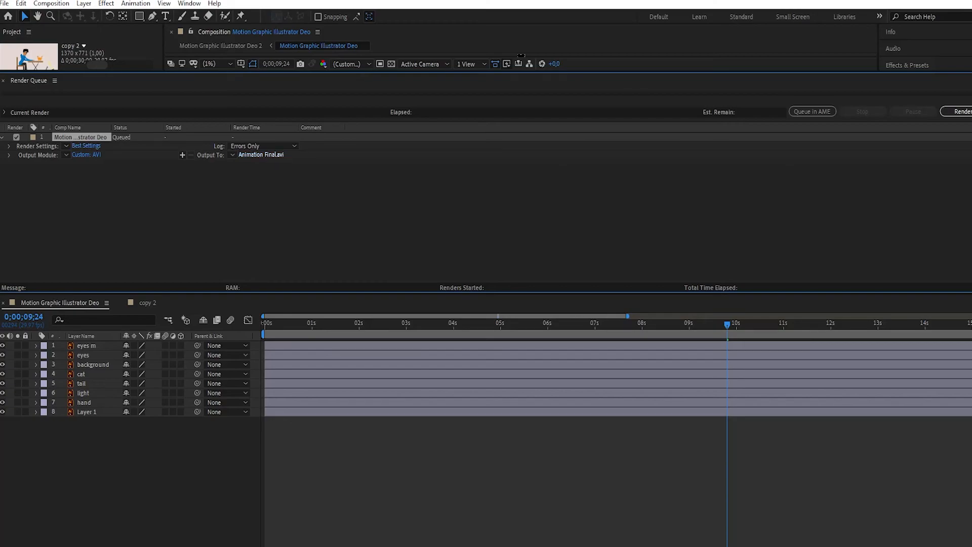
pyautogui.click(261, 154)
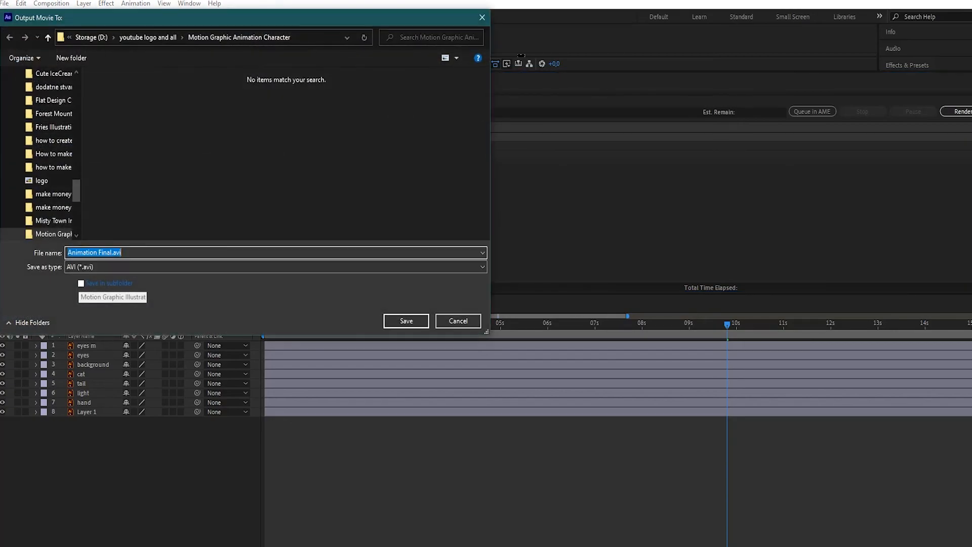
pyautogui.click(458, 321)
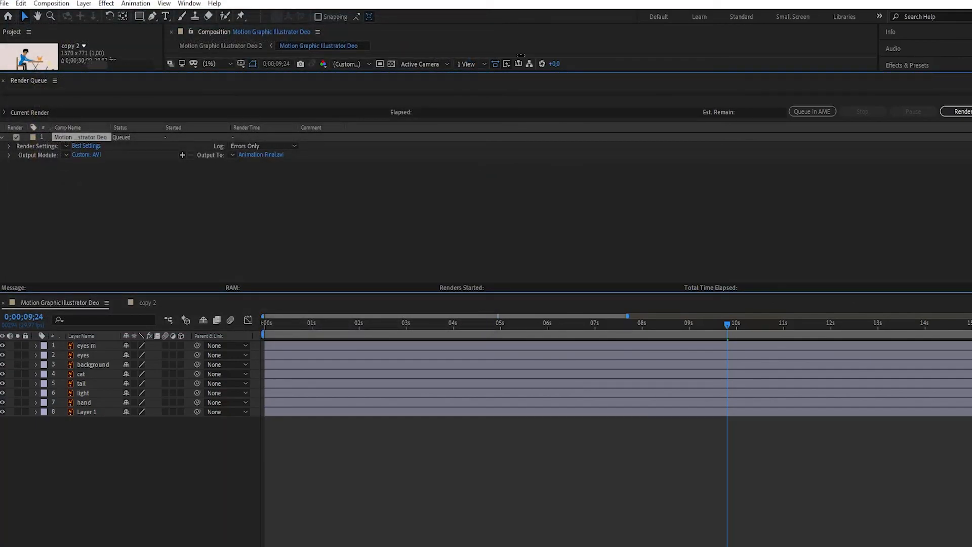
# - Review the output module's available formats and keep AVI for the queued composition
pyautogui.click(86, 155)
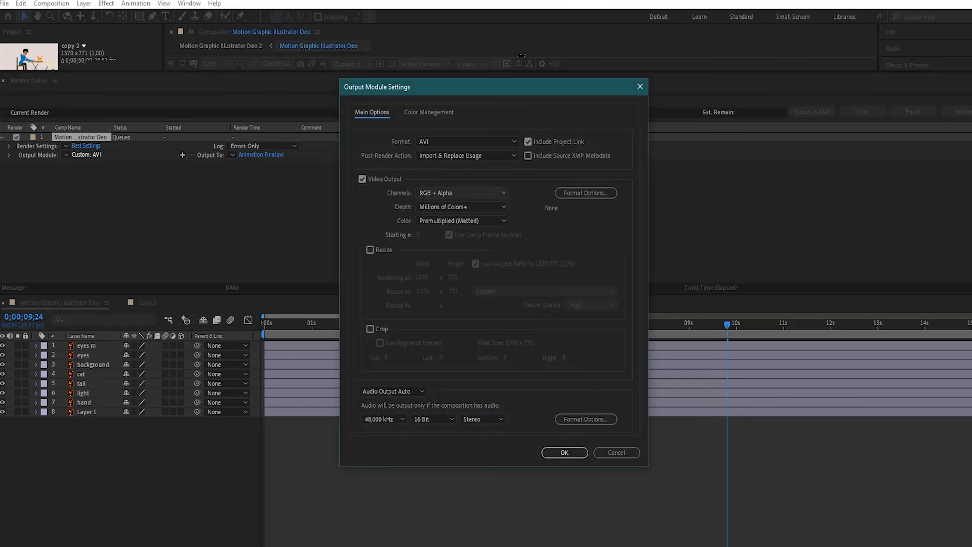
pyautogui.click(466, 141)
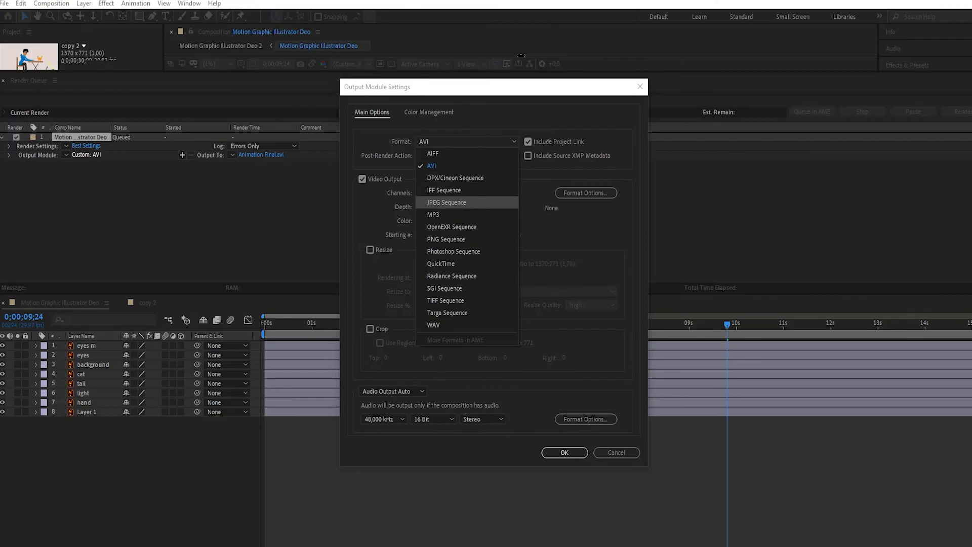
pyautogui.click(446, 166)
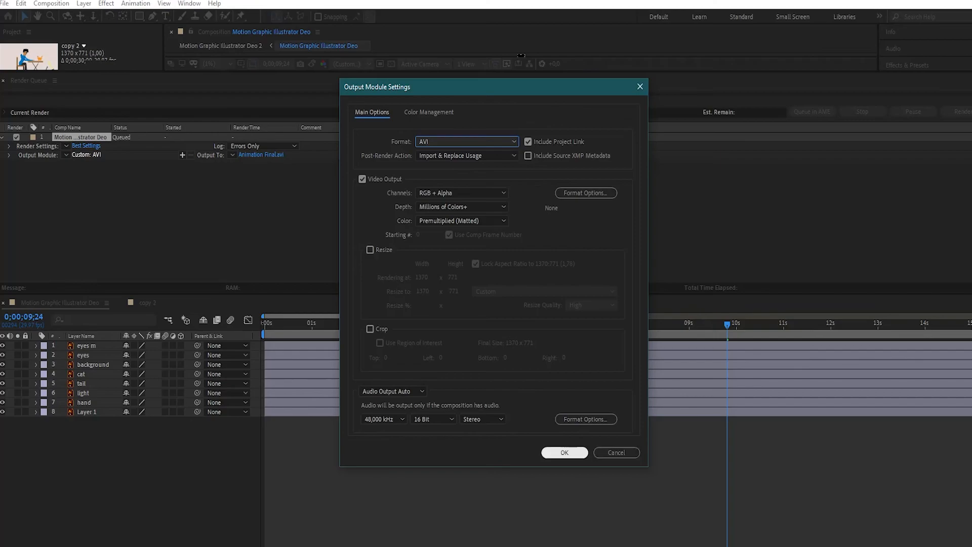
pyautogui.click(564, 453)
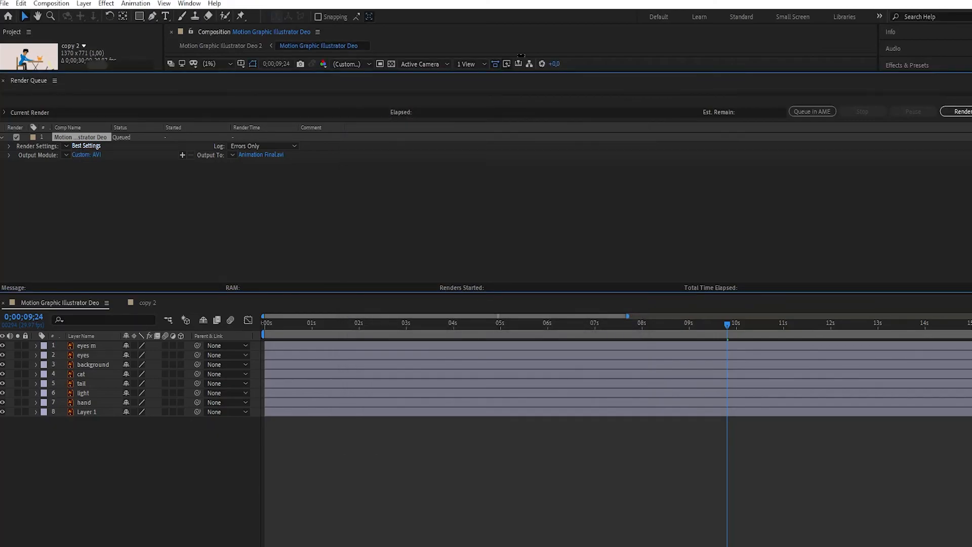
# - Set a custom time span in the queued composition's render settings, ending at 0;00;09;24
pyautogui.click(86, 146)
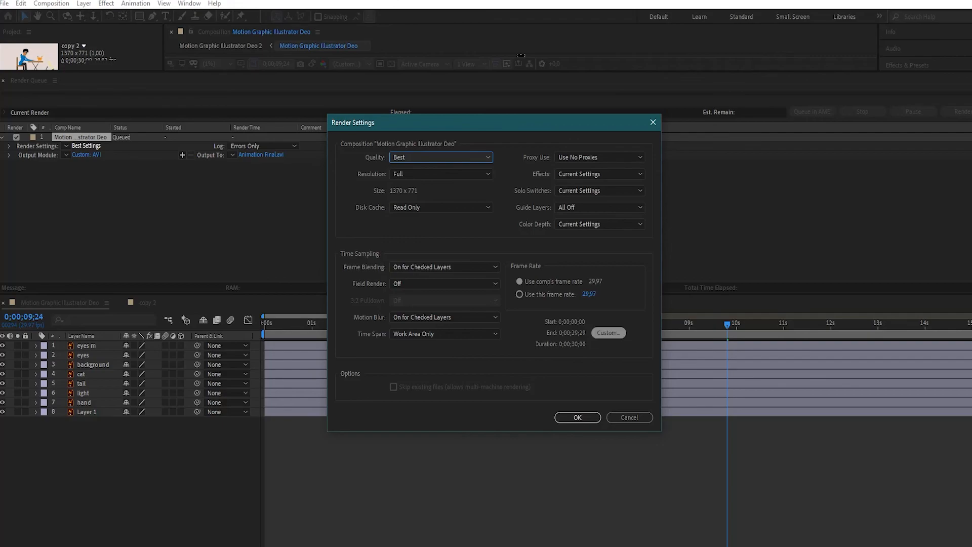
pyautogui.click(609, 333)
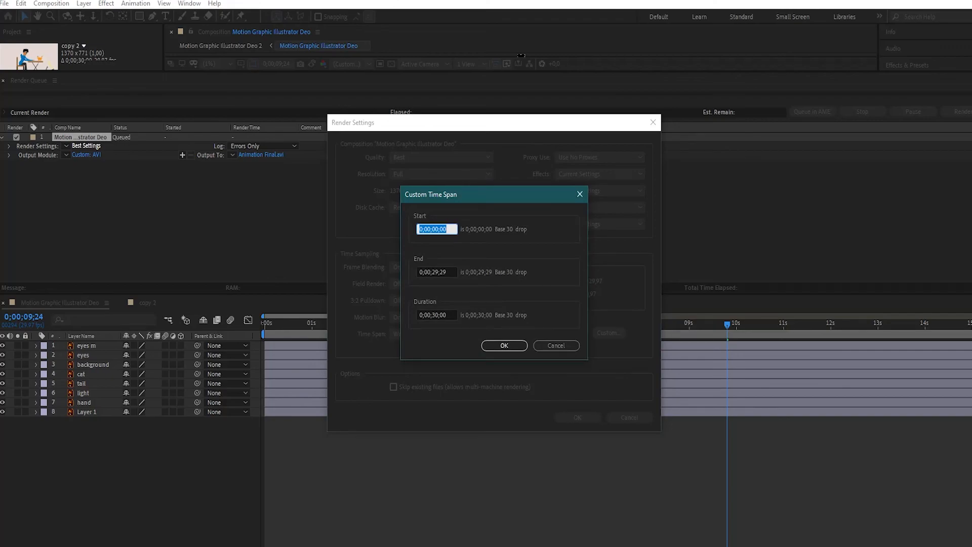
pyautogui.moveTo(432, 272); pyautogui.dragTo(436, 272)
pyautogui.write('0')
pyautogui.press('BackSpace')
pyautogui.write('4')
pyautogui.click(505, 346)
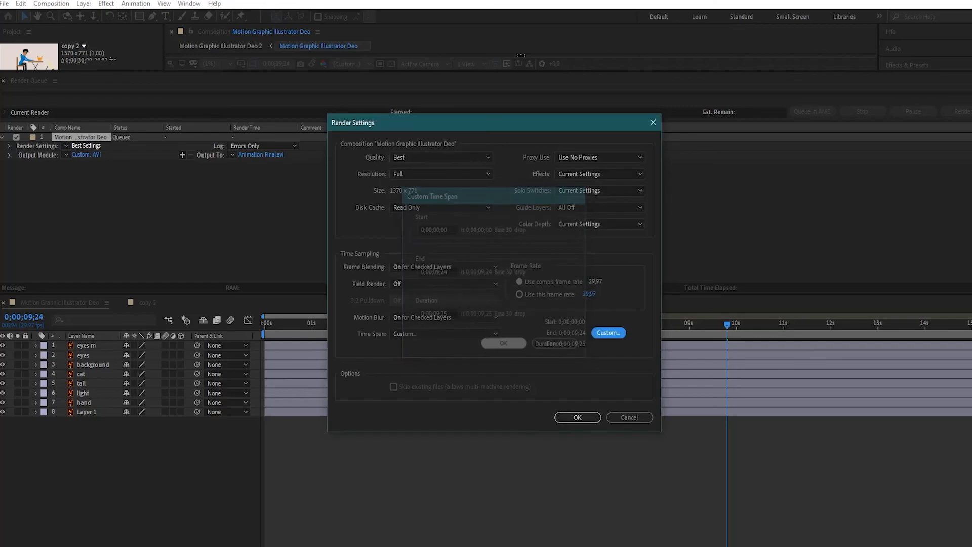
pyautogui.click(578, 418)
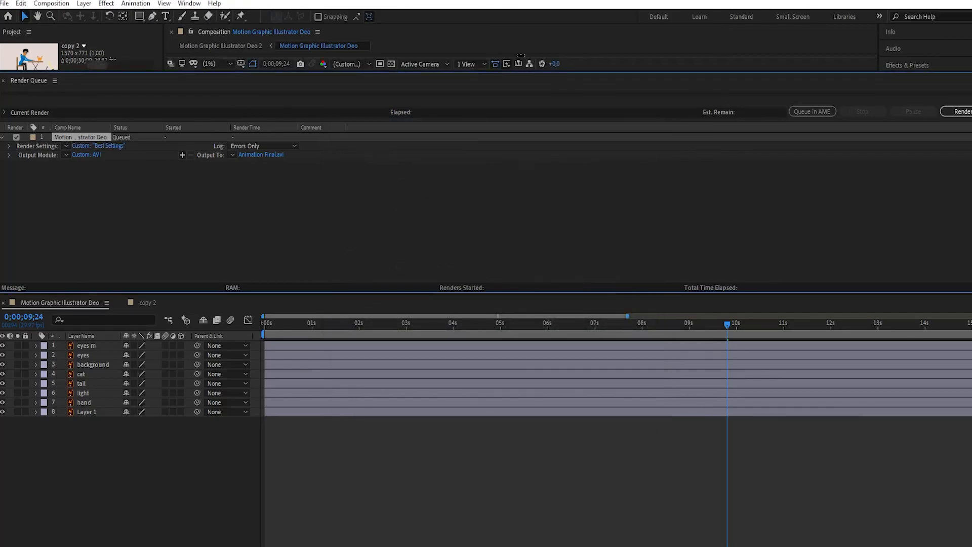
# - Render the queued composition and reduce the height of the render queue area
pyautogui.click(959, 111)
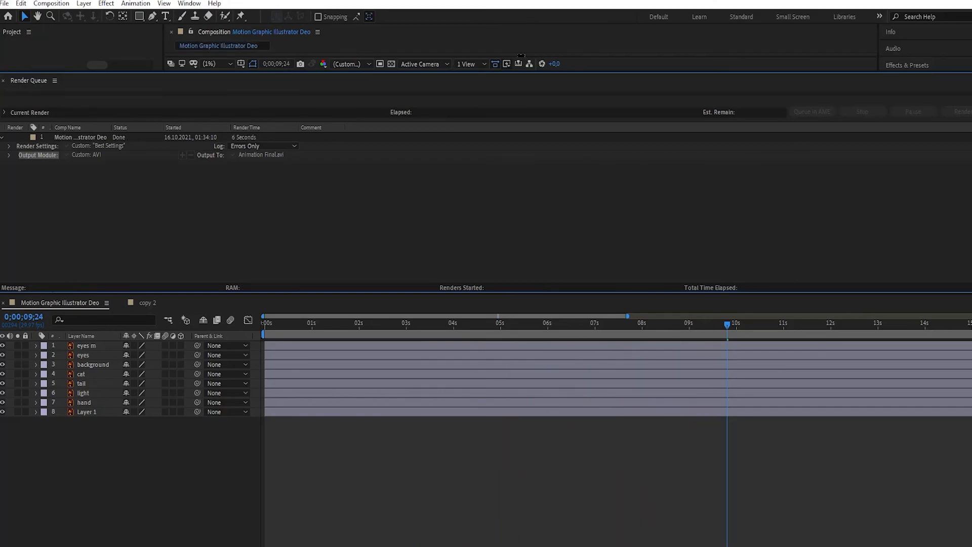
pyautogui.moveTo(487, 73); pyautogui.dragTo(486, 166)
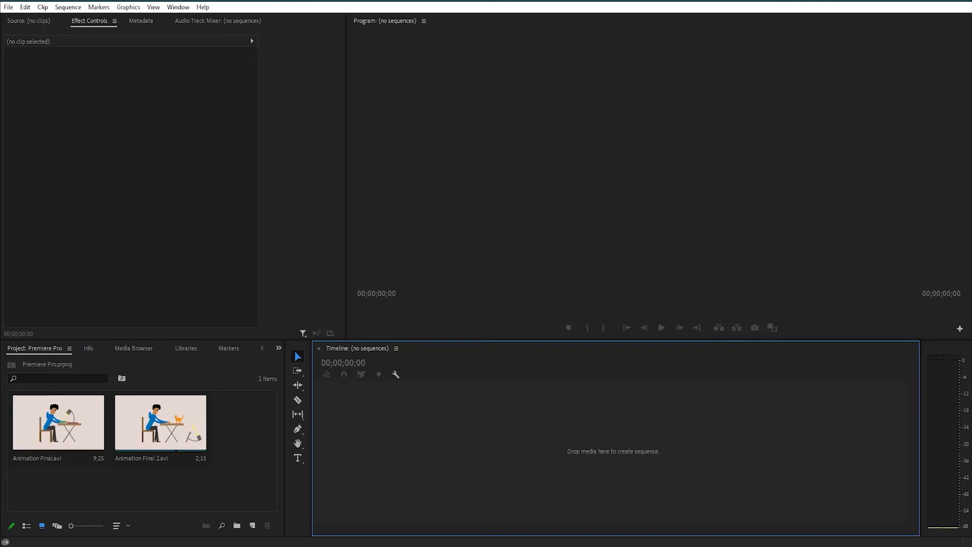
# - In Premiere Pro, create a sequence from Animation Final.avi and place Animation Final 2.avi after it on V1, leaving a gap
pyautogui.click(57, 423)
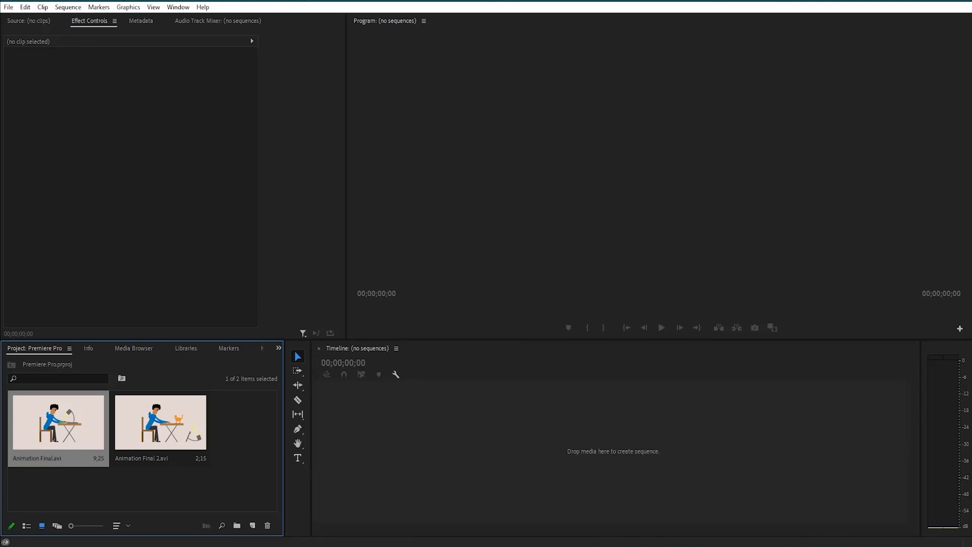
pyautogui.moveTo(57, 424); pyautogui.dragTo(608, 450)
pyautogui.click(157, 489)
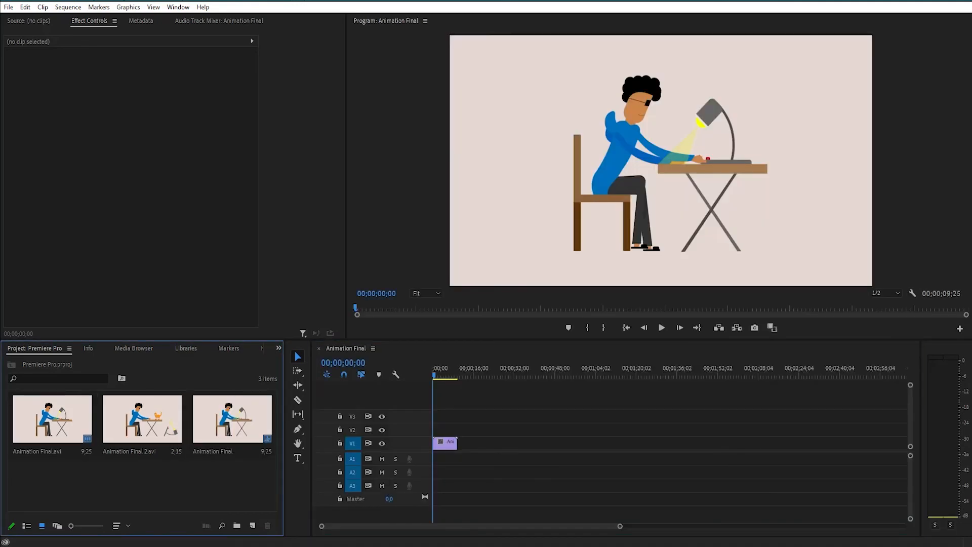
pyautogui.moveTo(143, 423); pyautogui.dragTo(468, 443)
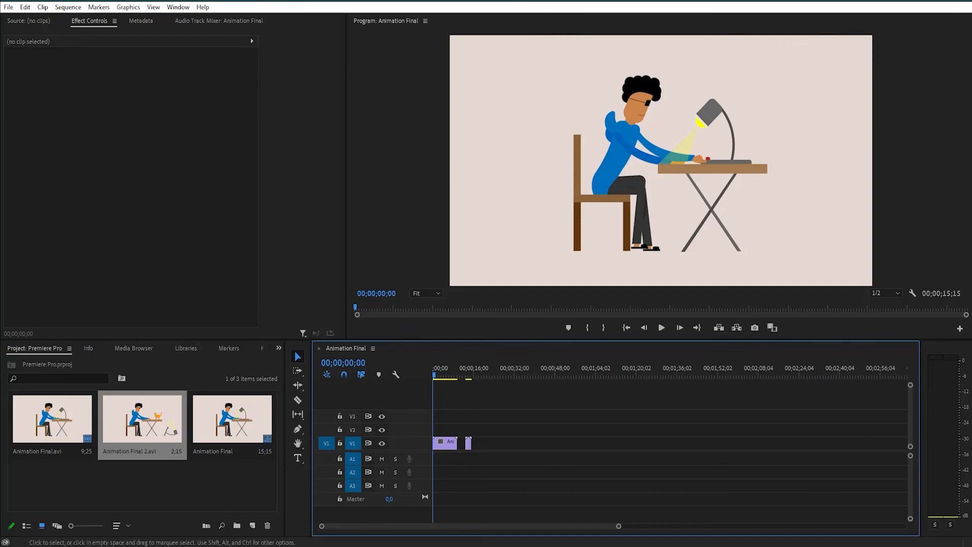
pyautogui.moveTo(619, 527); pyautogui.dragTo(442, 526)
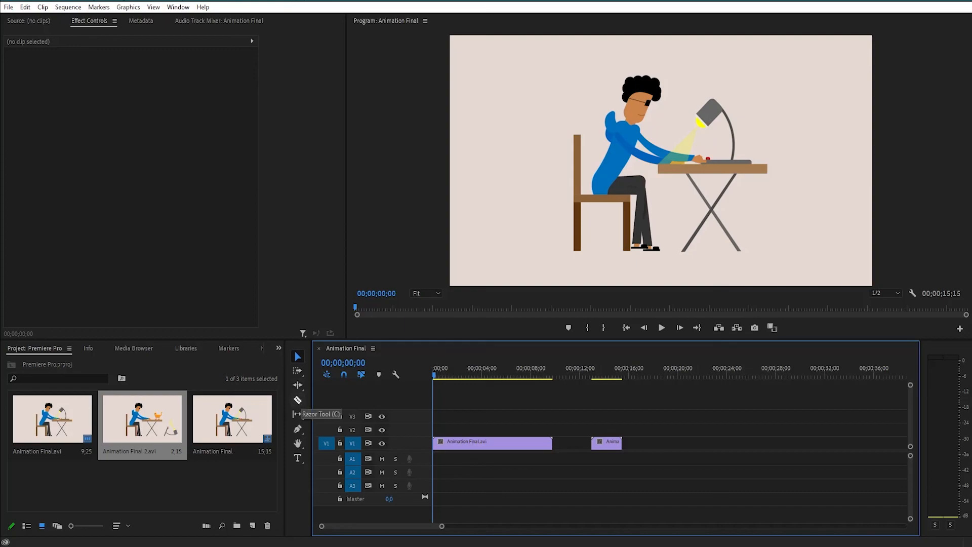
pyautogui.click(298, 400)
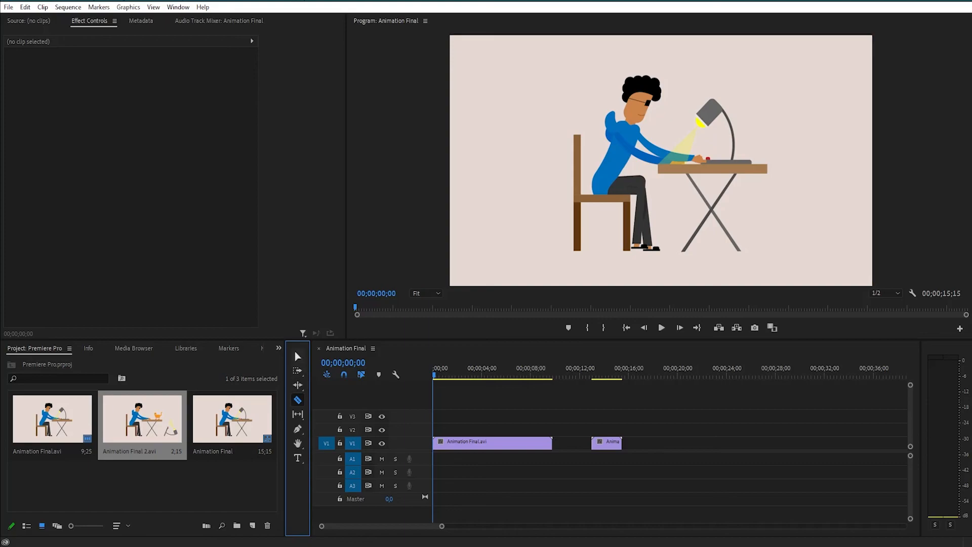
pyautogui.click(298, 356)
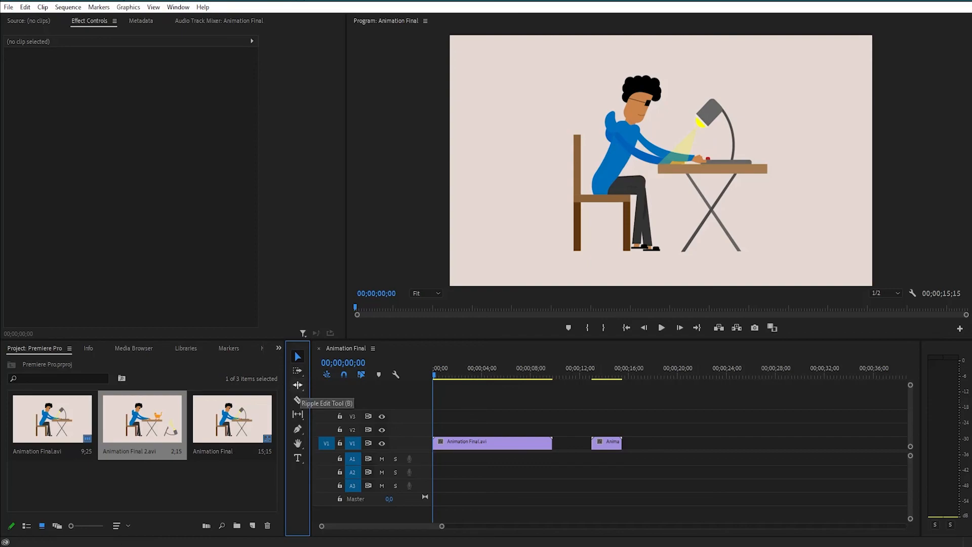
pyautogui.click(298, 386)
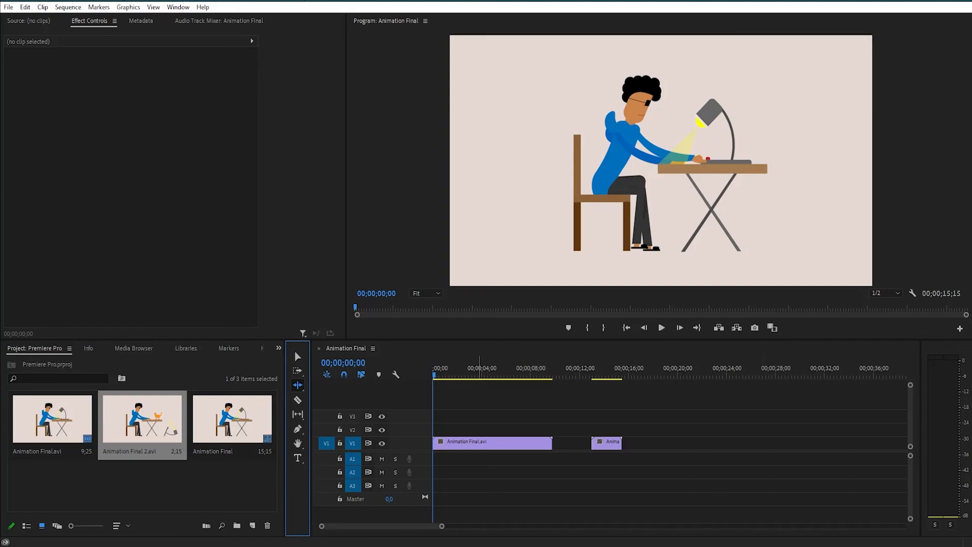
pyautogui.click(297, 357)
pyautogui.click(538, 471)
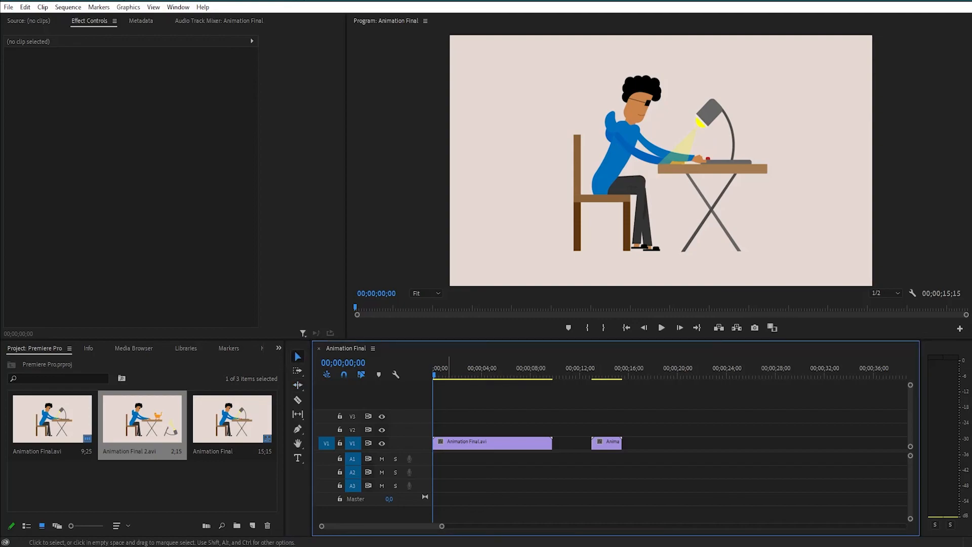
# - Enlarge the clips in the timeline and play the first clip through to its end
pyautogui.press('-')
pyautogui.moveTo(474, 526); pyautogui.dragTo(365, 526)
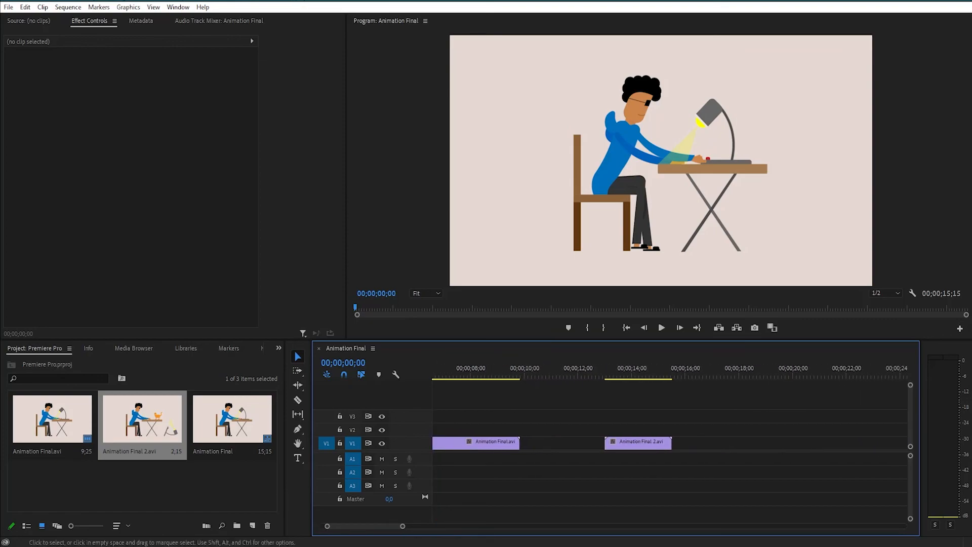
pyautogui.scroll(2, 670, 446)
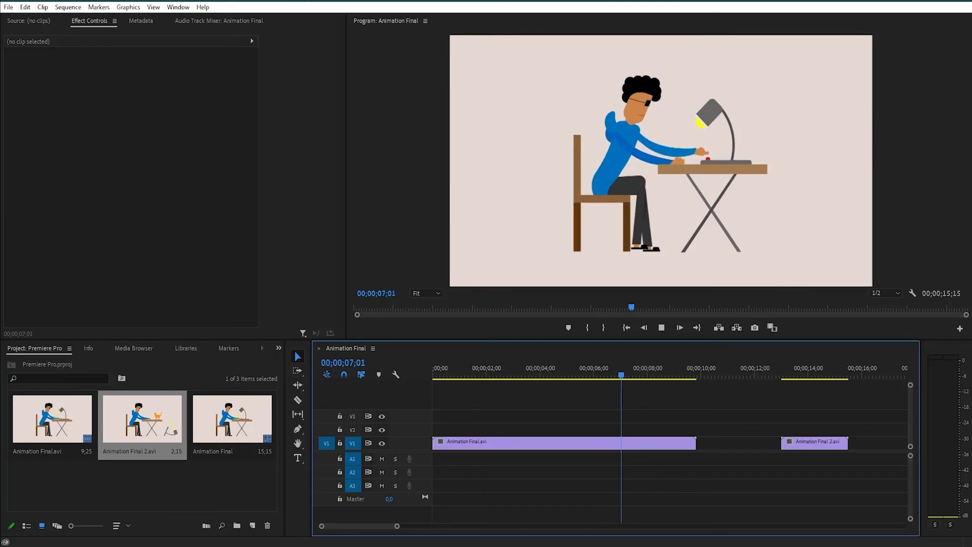
pyautogui.press('space')
pyautogui.press('Right')
pyautogui.press('Right')
pyautogui.press('Right')
pyautogui.press('Right')
pyautogui.press('Right')
pyautogui.press('Right')
pyautogui.press('Right')
pyautogui.press('Right')
pyautogui.press('Right')
pyautogui.press('Right')
pyautogui.press('Right')
pyautogui.press('Right')
pyautogui.press('Right')
pyautogui.press('Right')
pyautogui.press('Right')
pyautogui.press('Right')
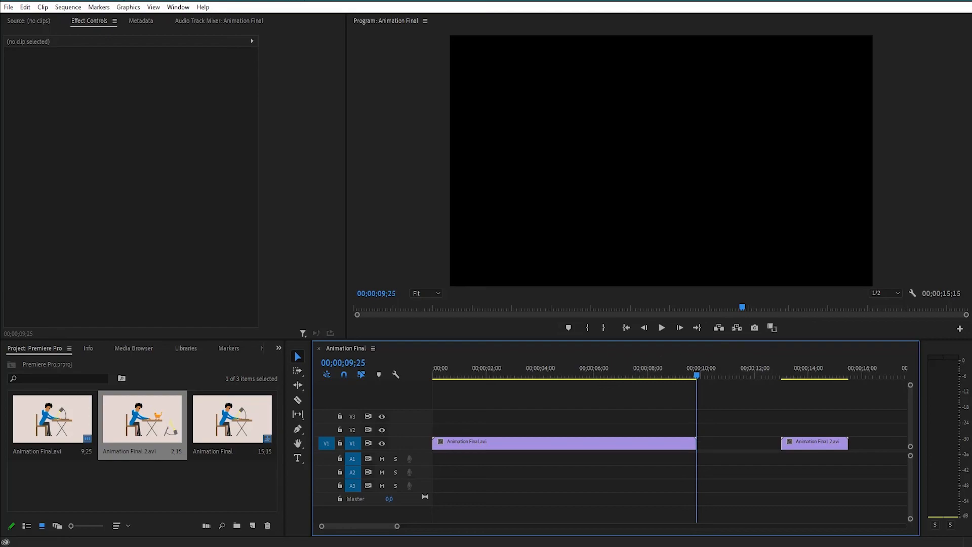
# - Check the first clip's last frames and move Animation Final 2.avi directly against its end on V1
pyautogui.press('Left')
pyautogui.press('Left')
pyautogui.press('Left')
pyautogui.press('Left')
pyautogui.press('Left')
pyautogui.press('Left')
pyautogui.press('Left')
pyautogui.press('Left')
pyautogui.press('Left')
pyautogui.moveTo(810, 441); pyautogui.dragTo(725, 444)
# - Preview the joined sequence from the start into the second clip with the cat
pyautogui.press('Home')
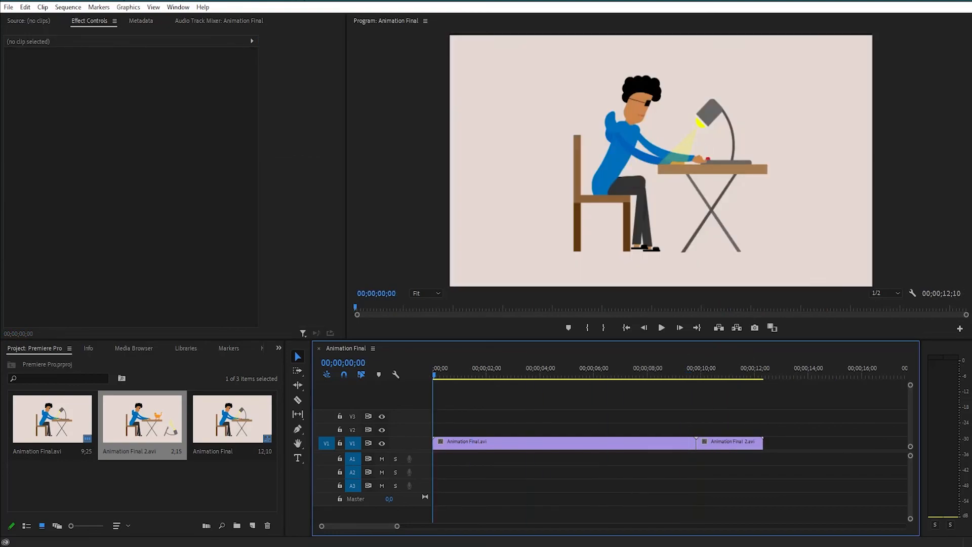
pyautogui.press('space')
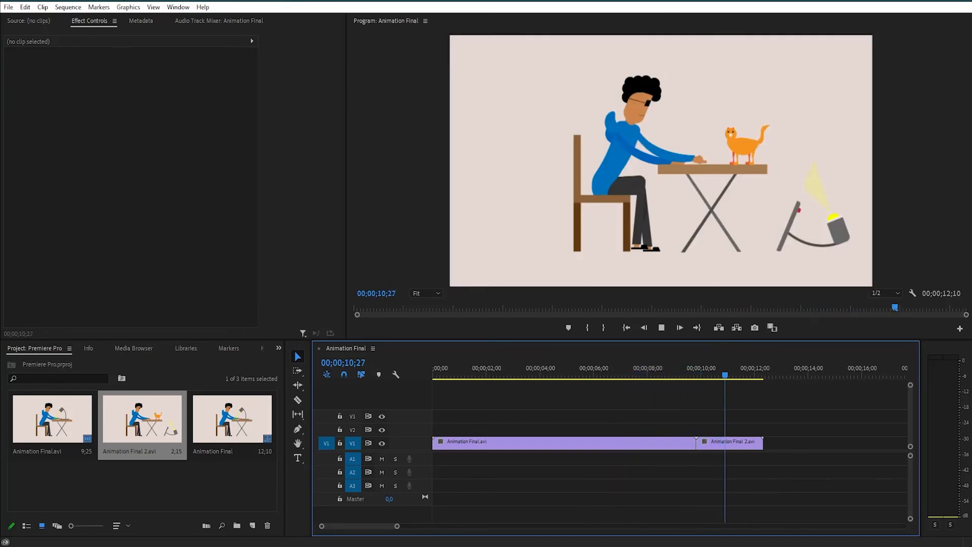
pyautogui.press('space')
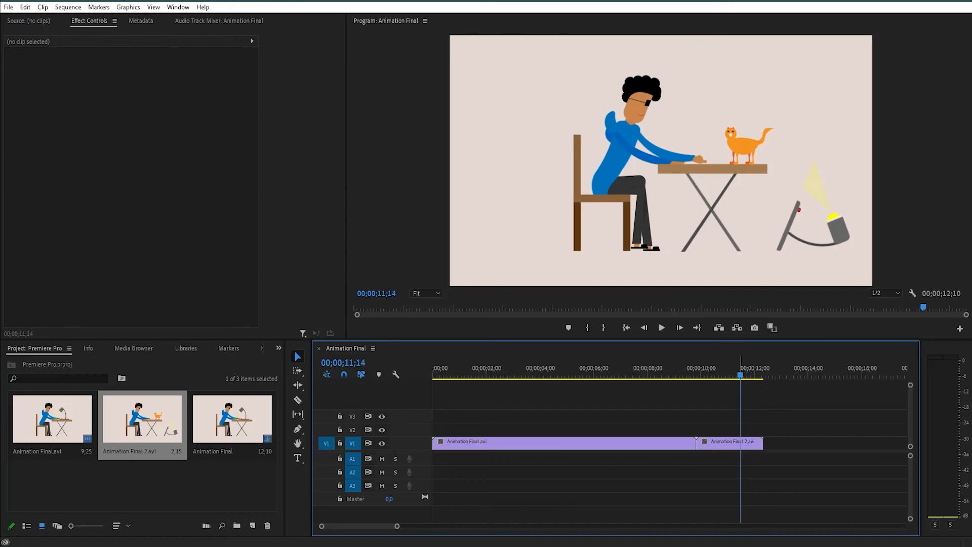